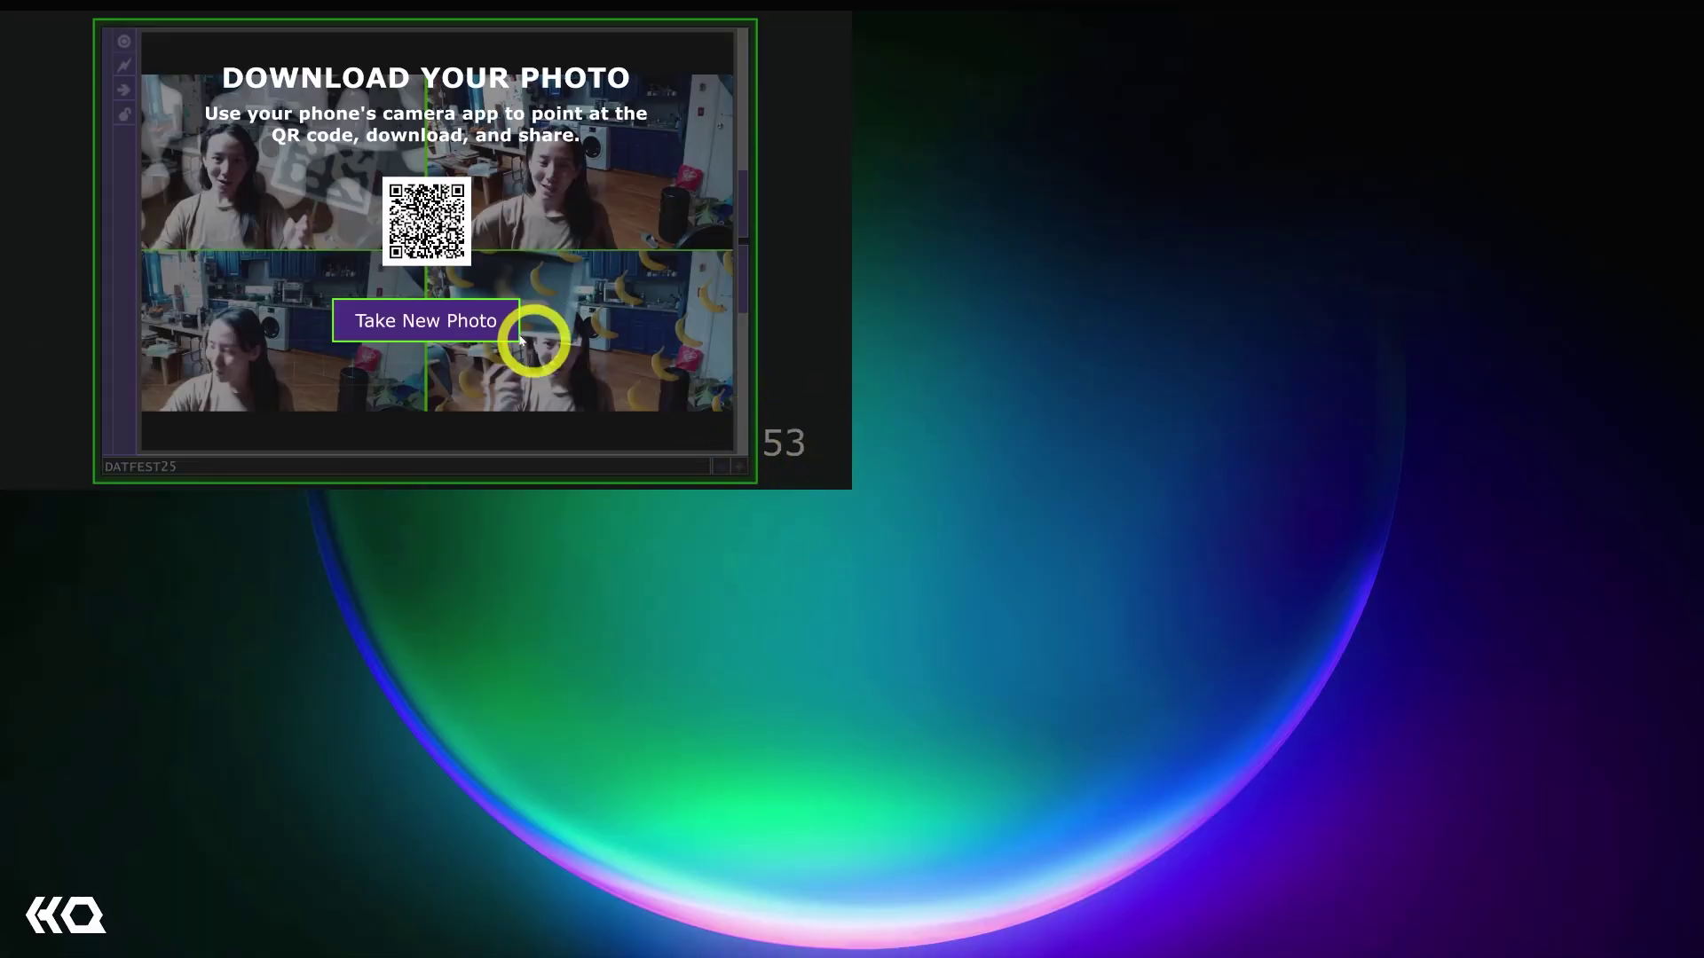
- Return the finished photo booth demo to its start screen for taking a photo and leave it
click(475, 330)
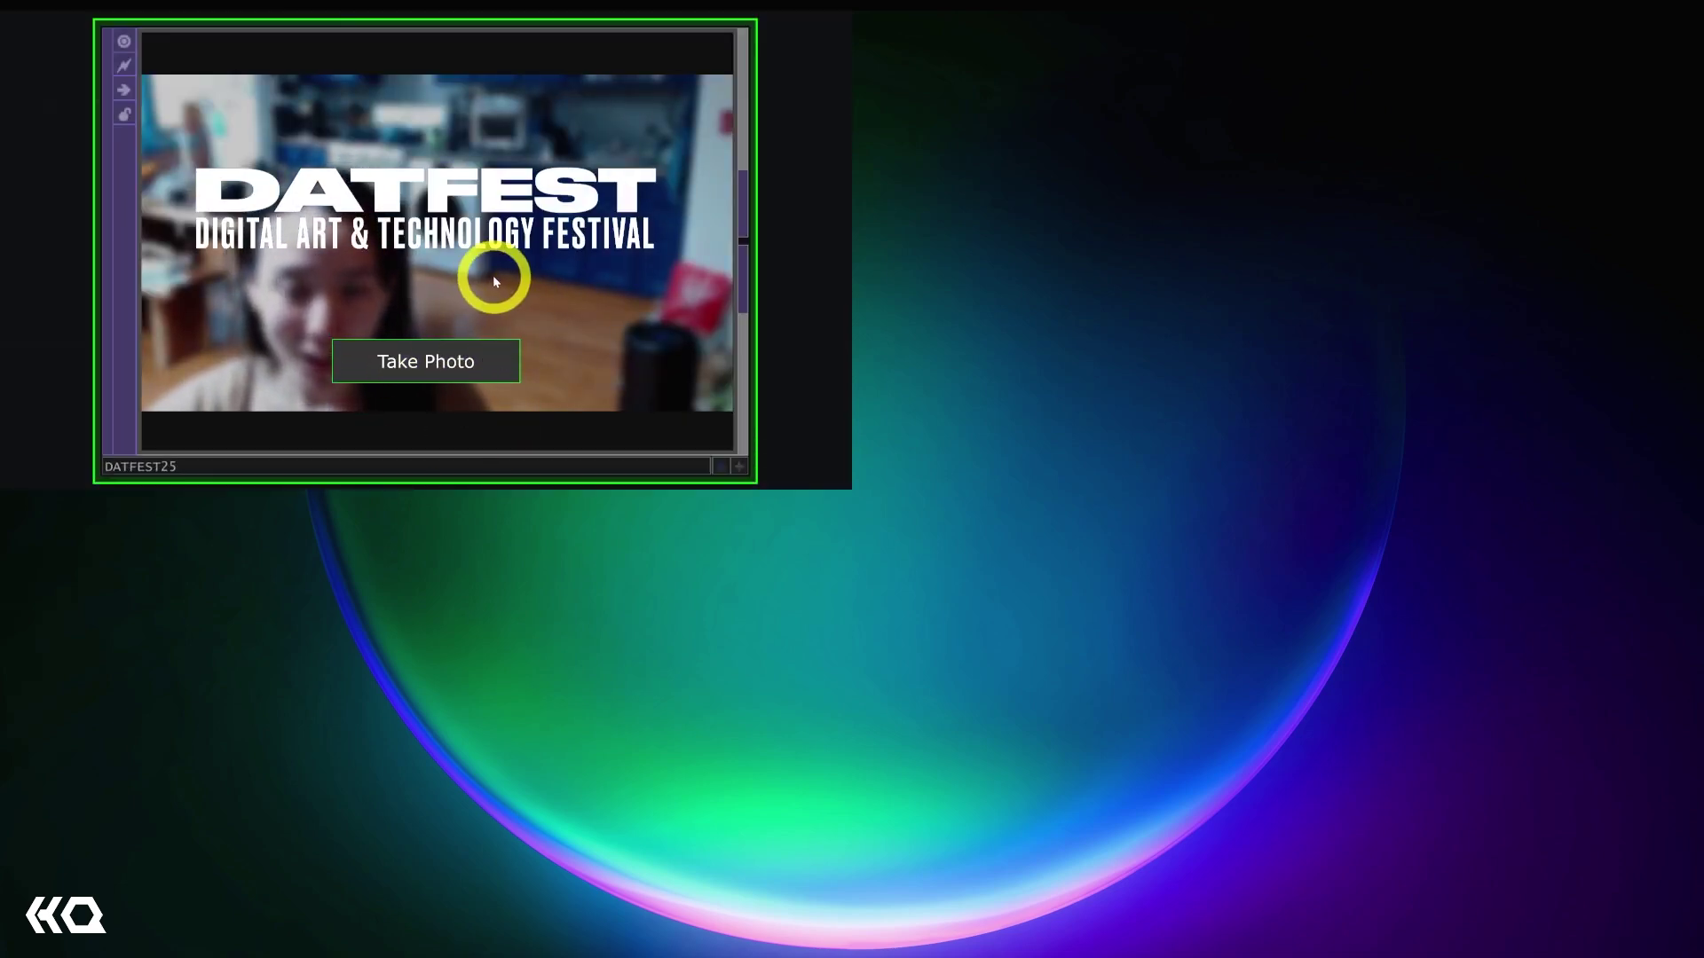
key(Escape)
- Examine the reference YouTube tutorials on Generative Andy Warhol, the QR Code Photobooth, and the Teachable Machine plugin with its description and chapters
scroll(535, 326, down, 1)
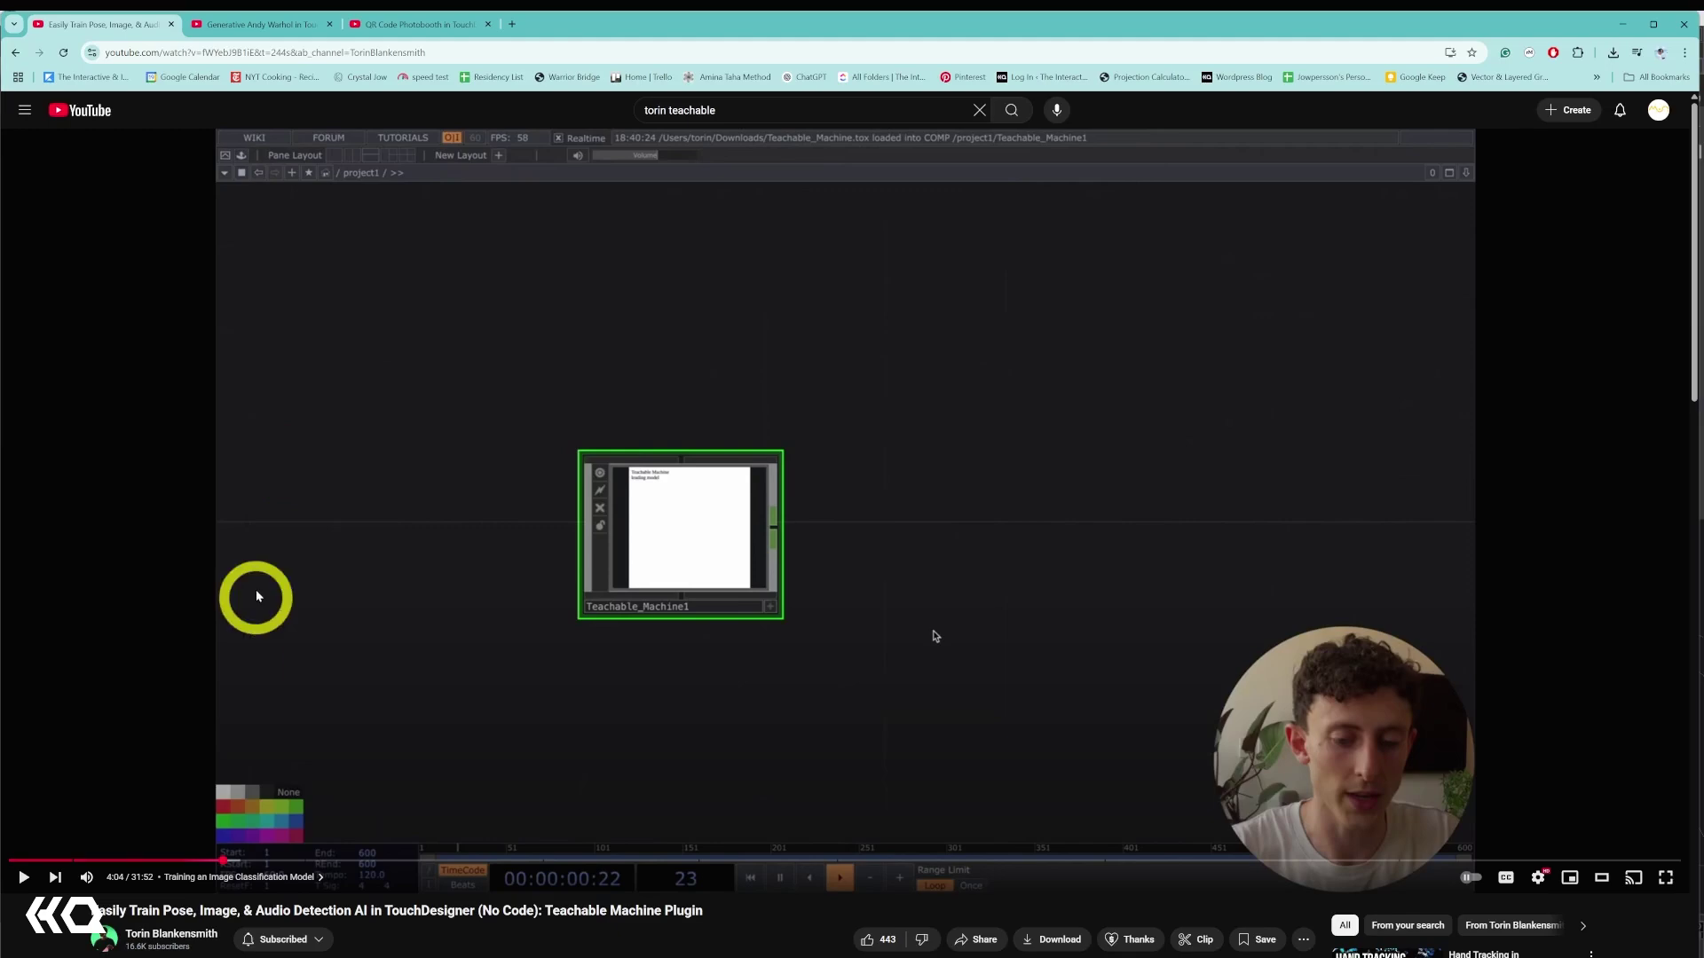
click(229, 27)
scroll(421, 479, down, 1)
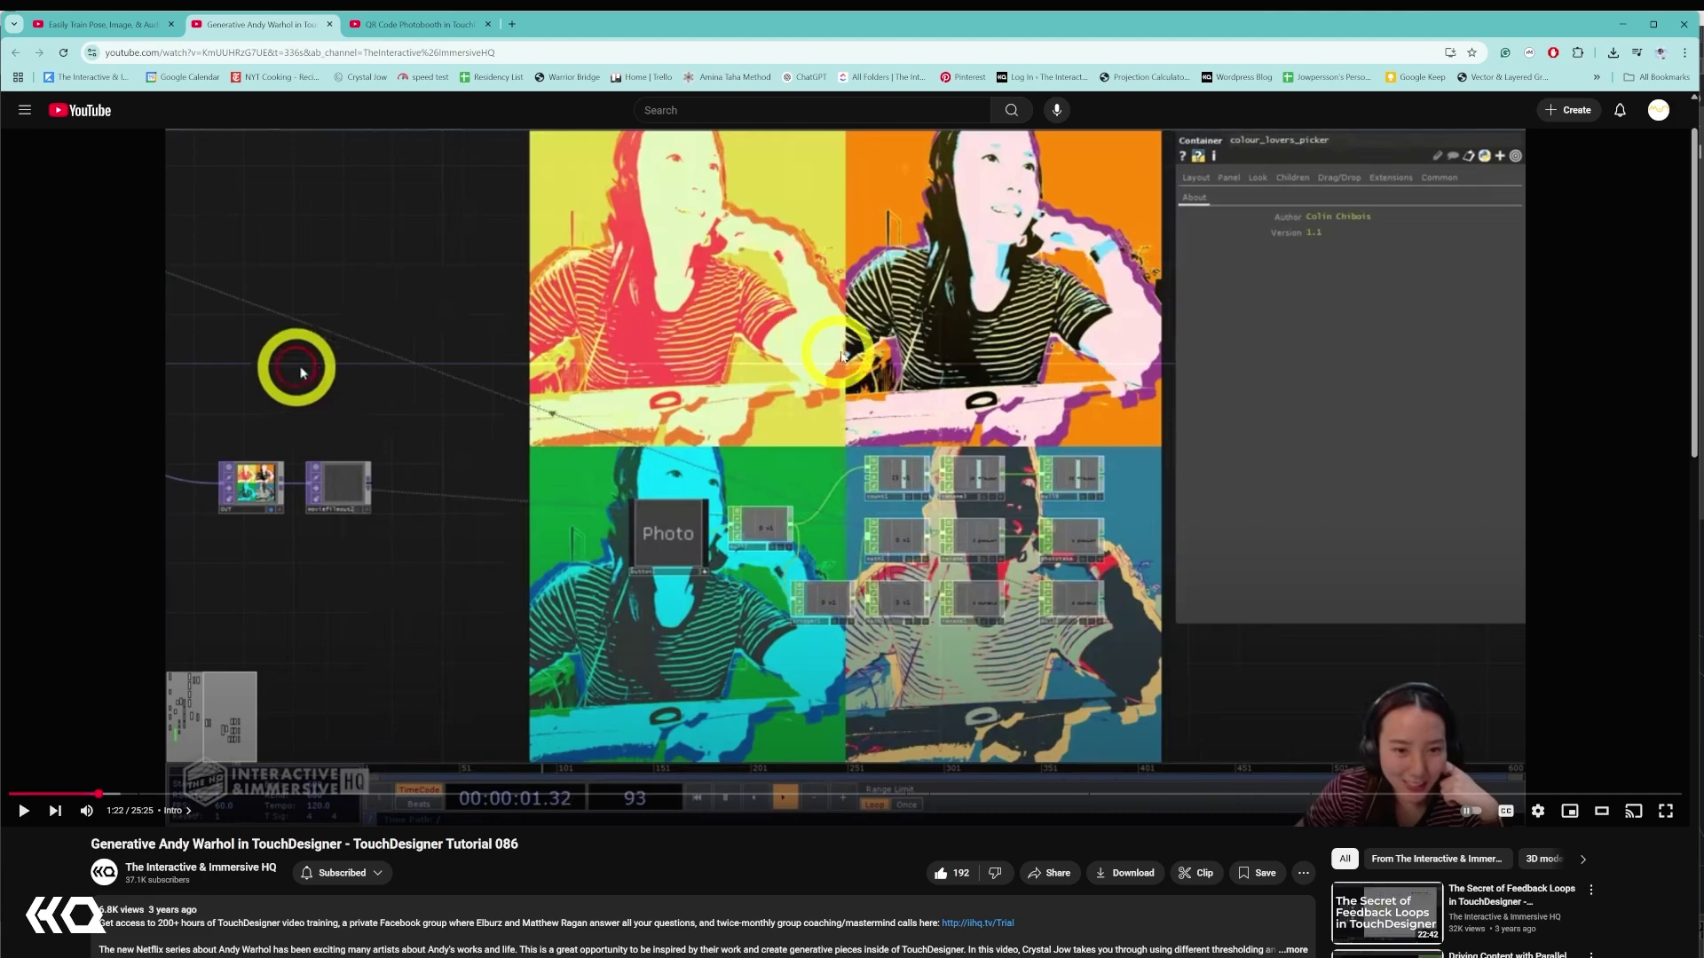
click(410, 22)
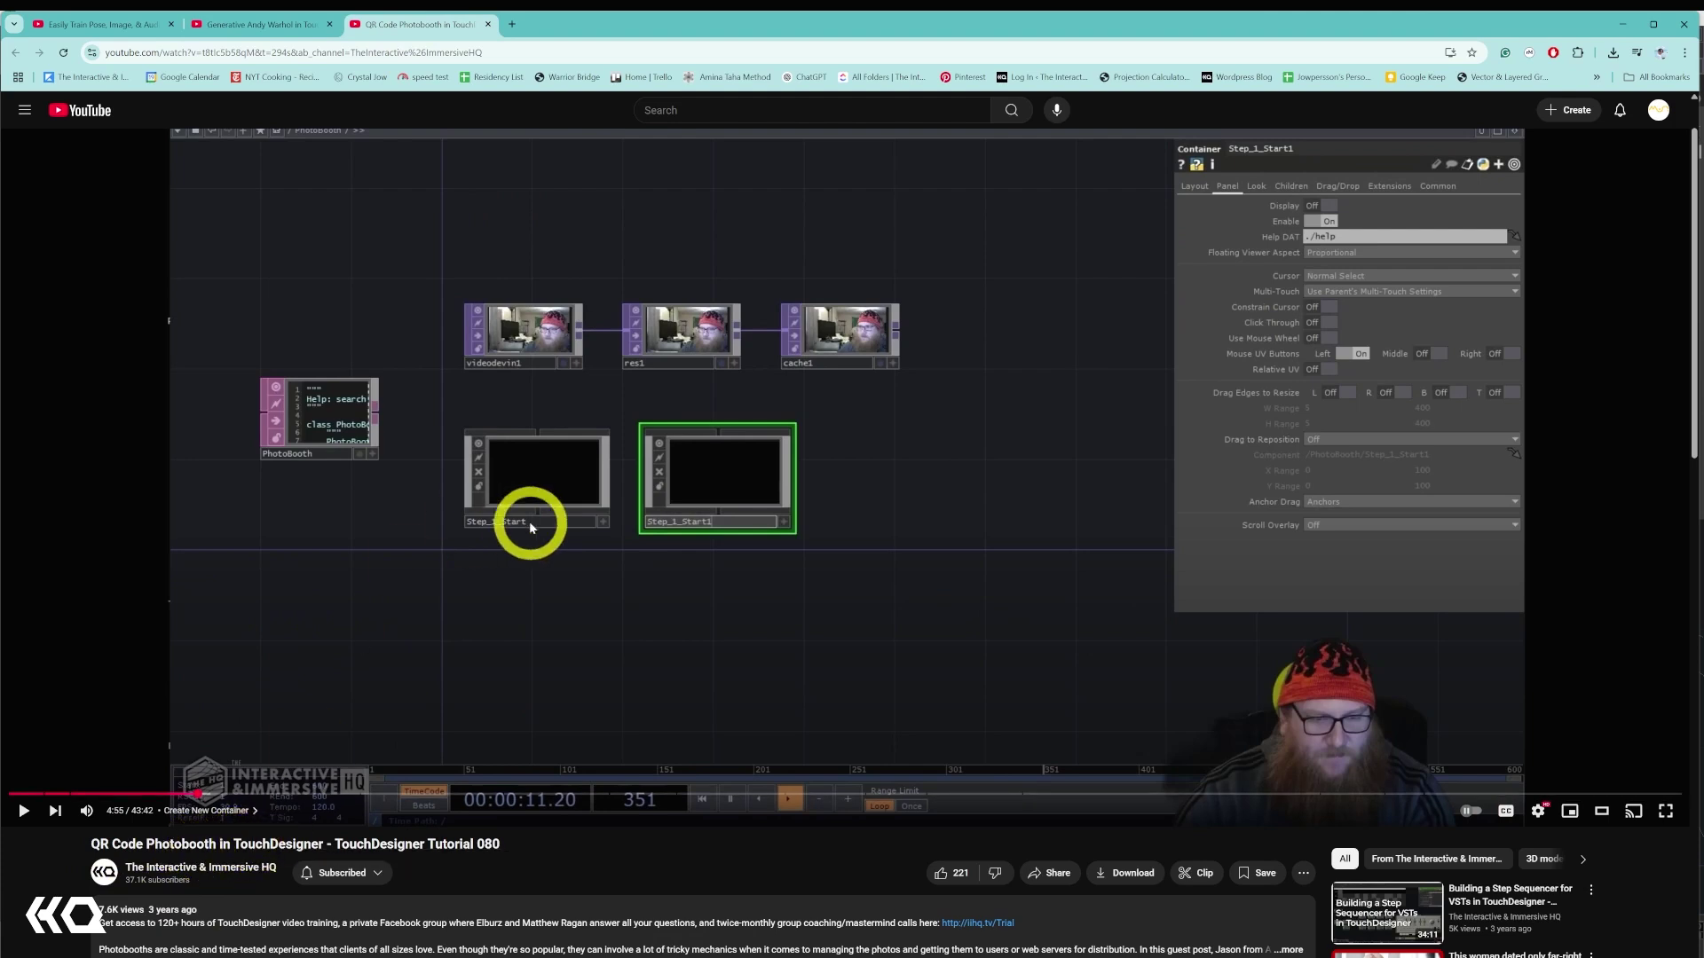
click(76, 21)
scroll(271, 543, down, 2)
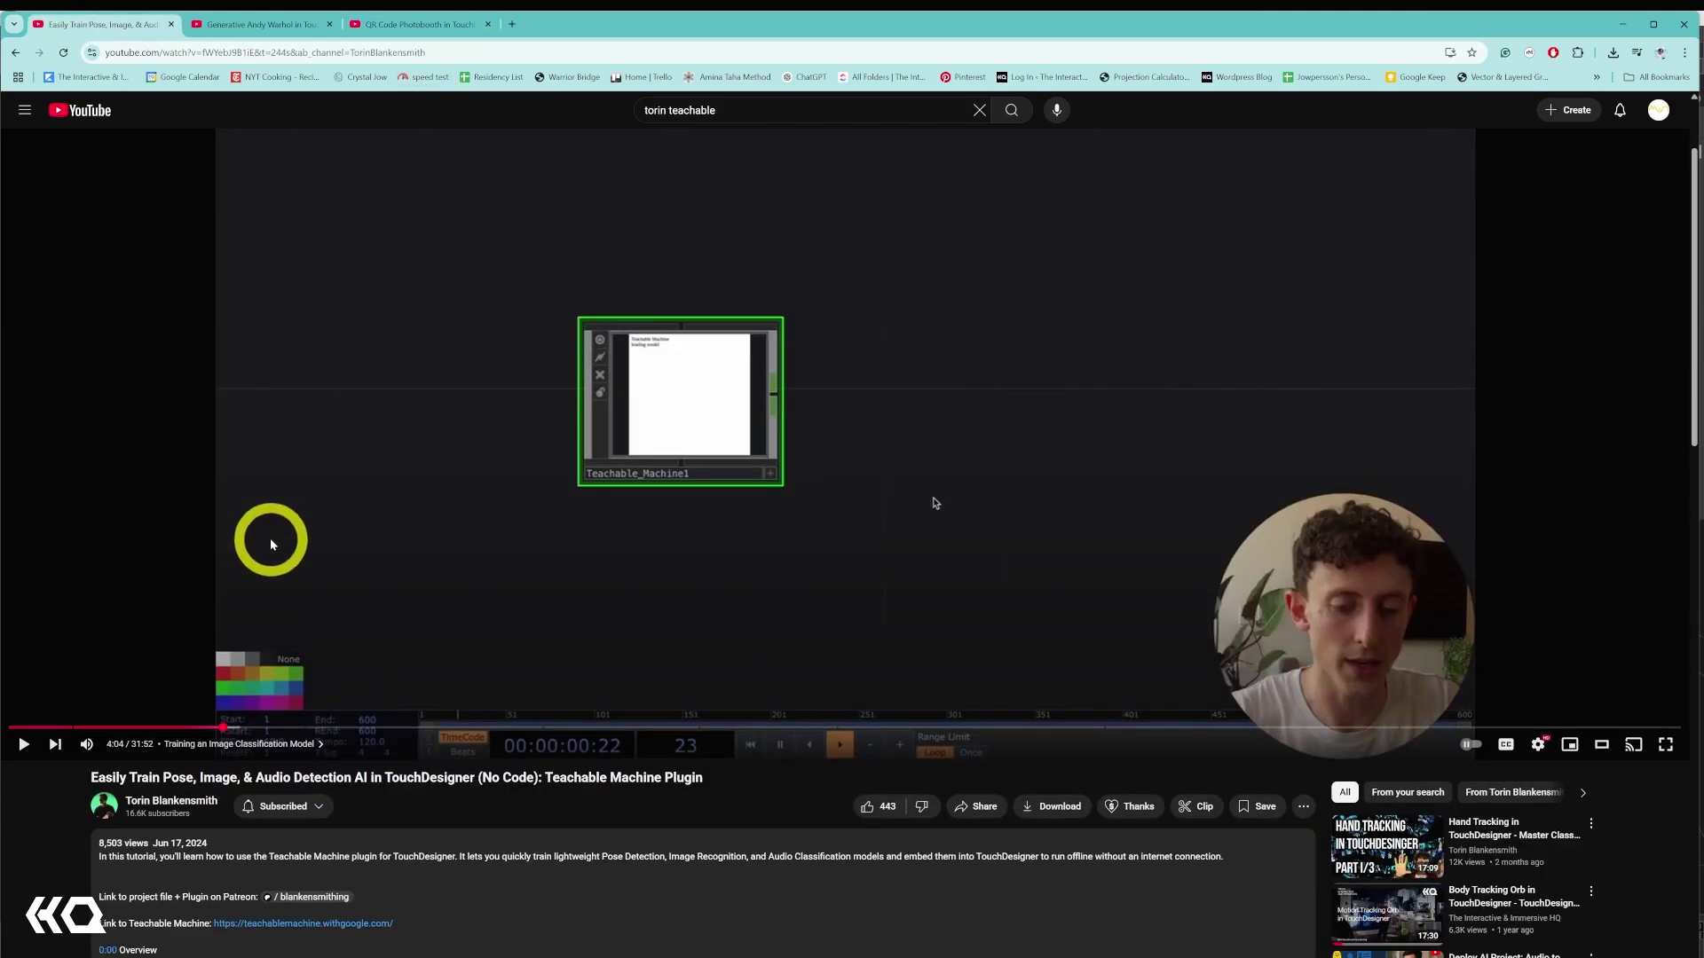
click(389, 852)
scroll(389, 852, down, 2)
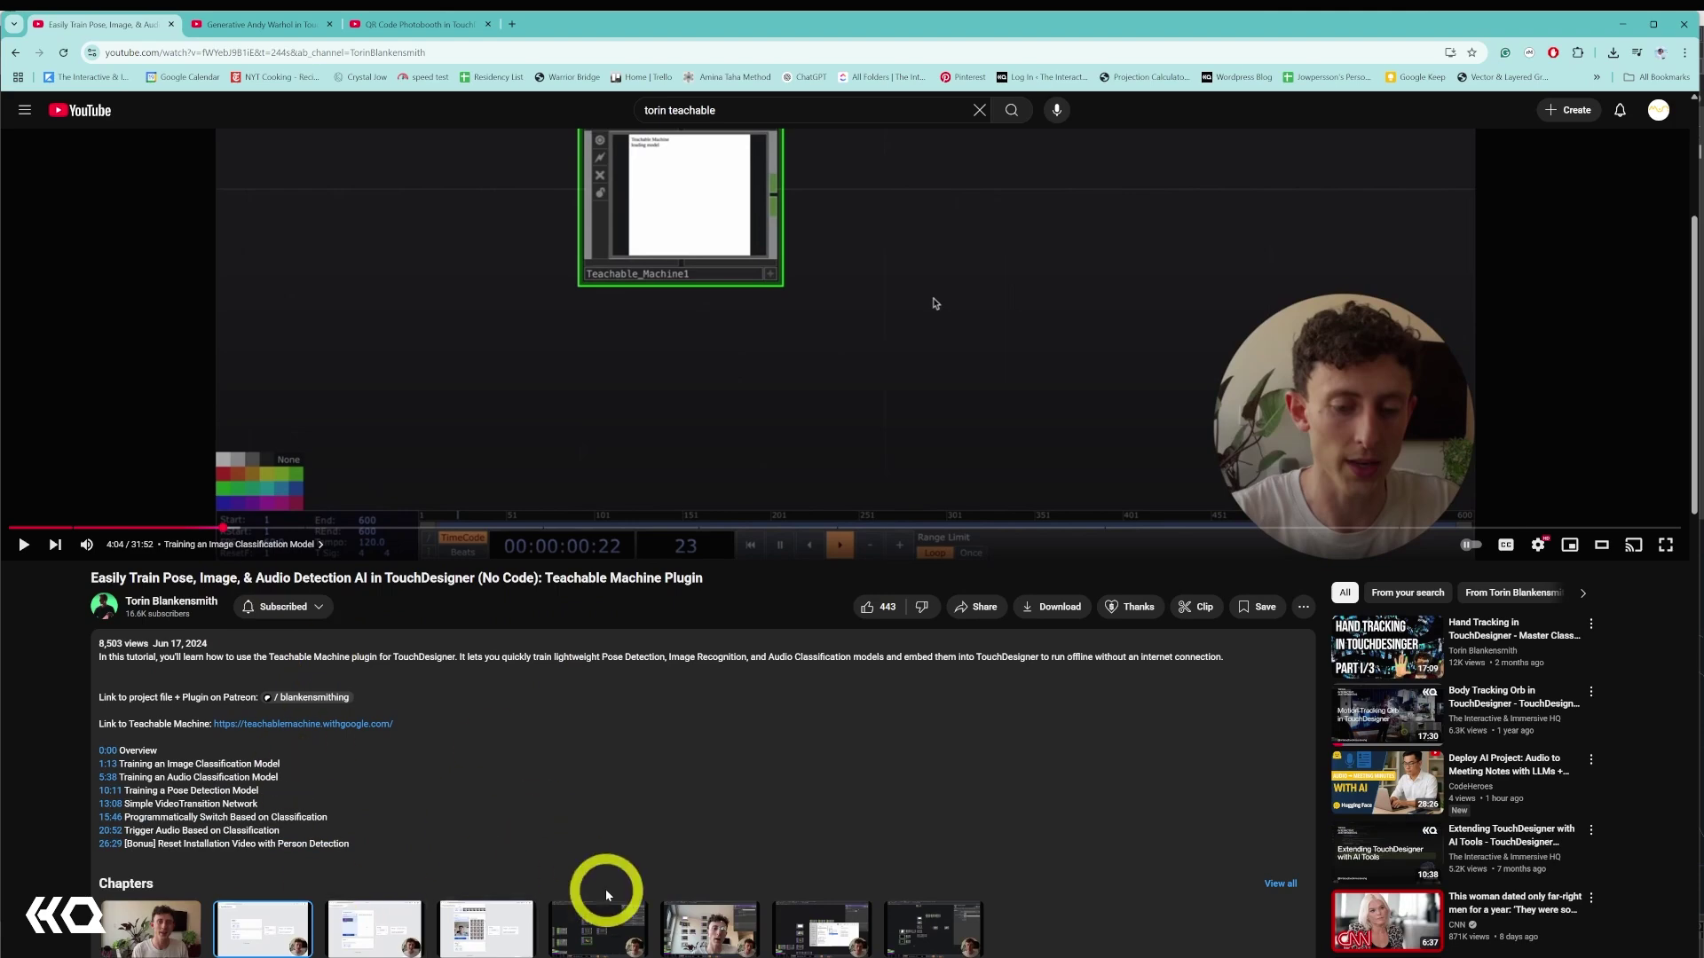
scroll(497, 448, up, 3)
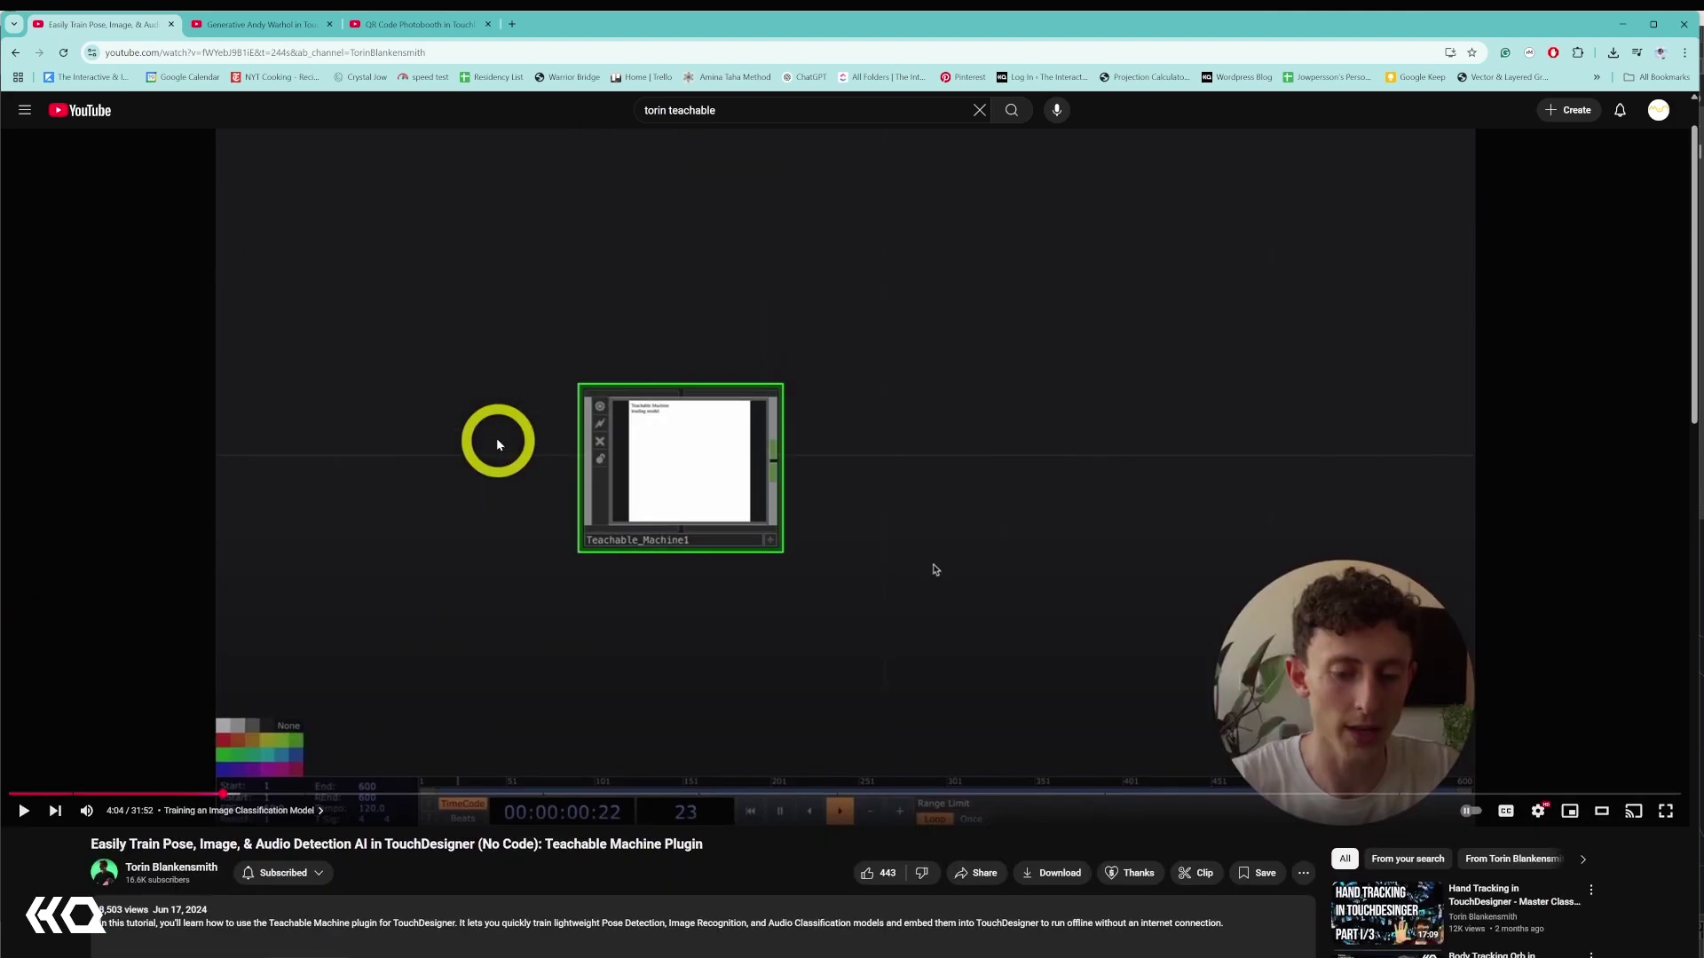
- Switch to TouchDesigner and add a Video Device In TOP to the empty project network
click(1621, 32)
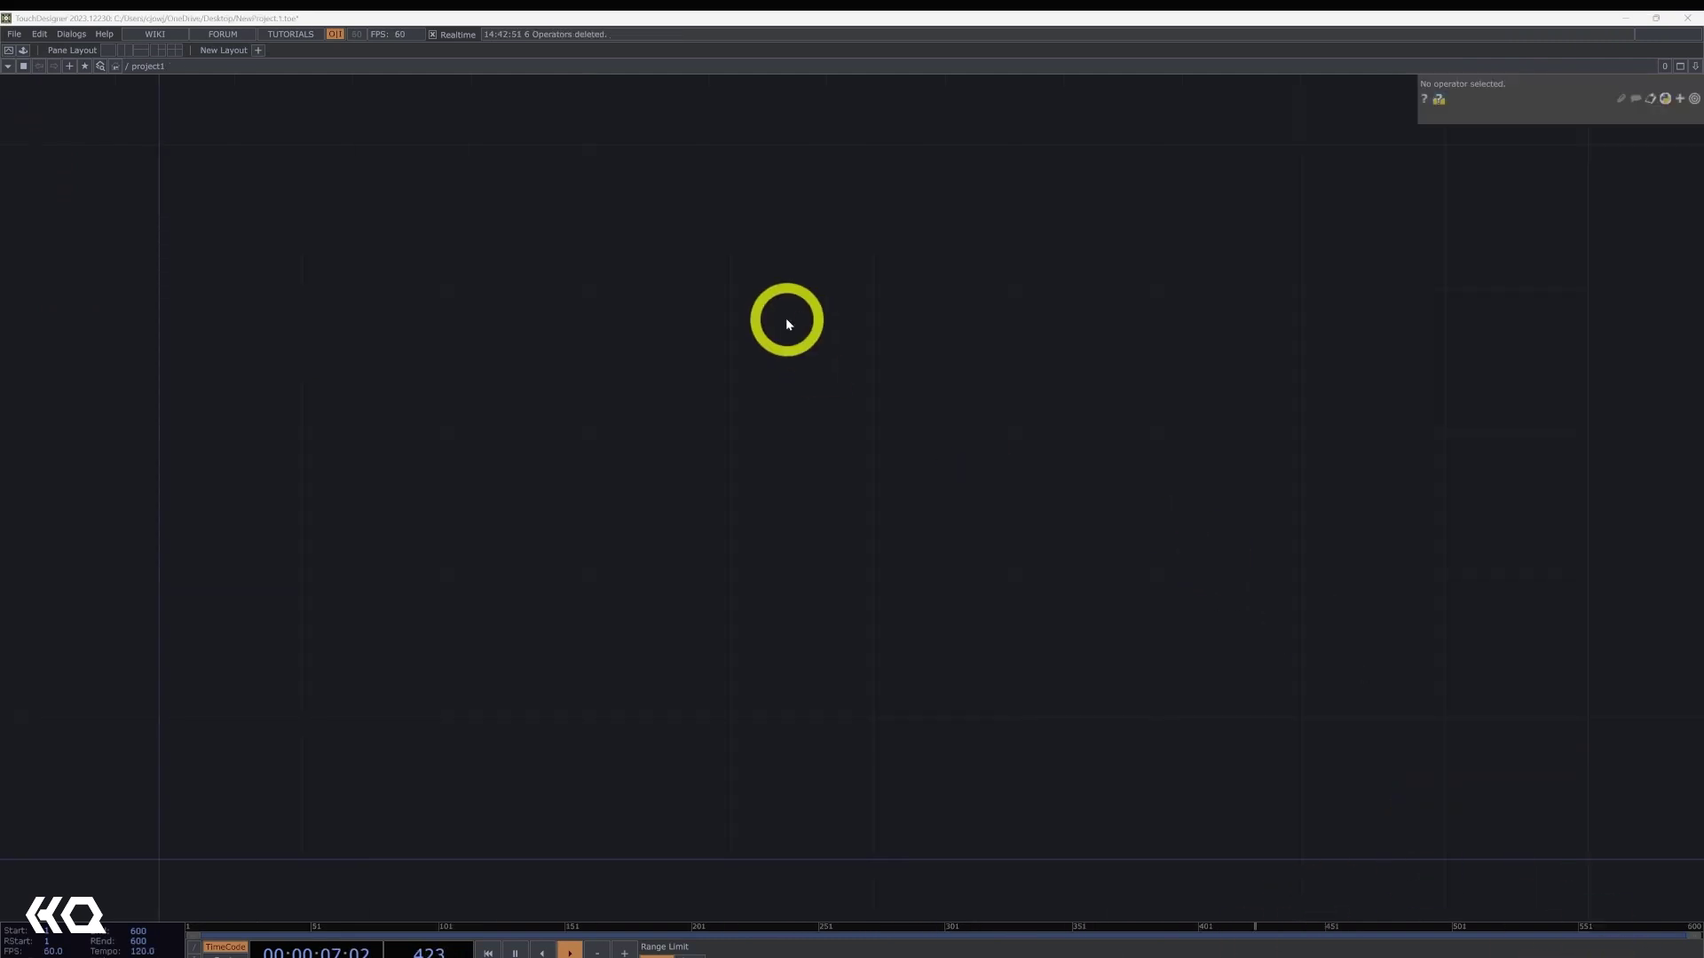
key(Tab)
text(vid)
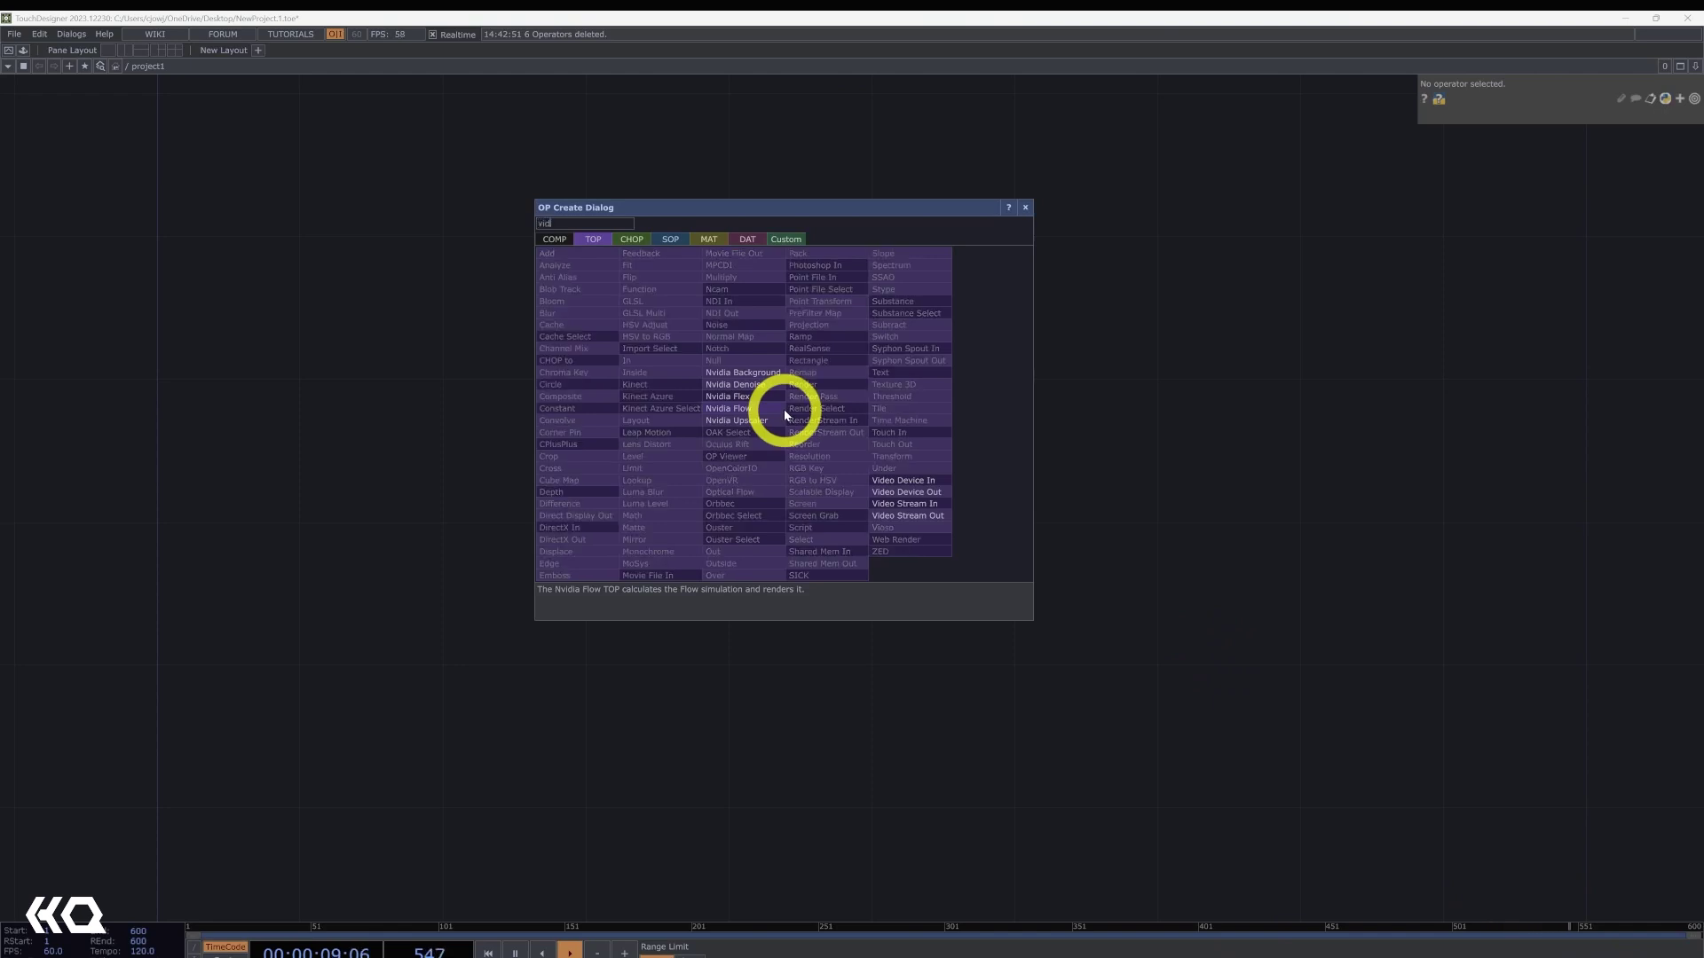
text(e)
click(902, 480)
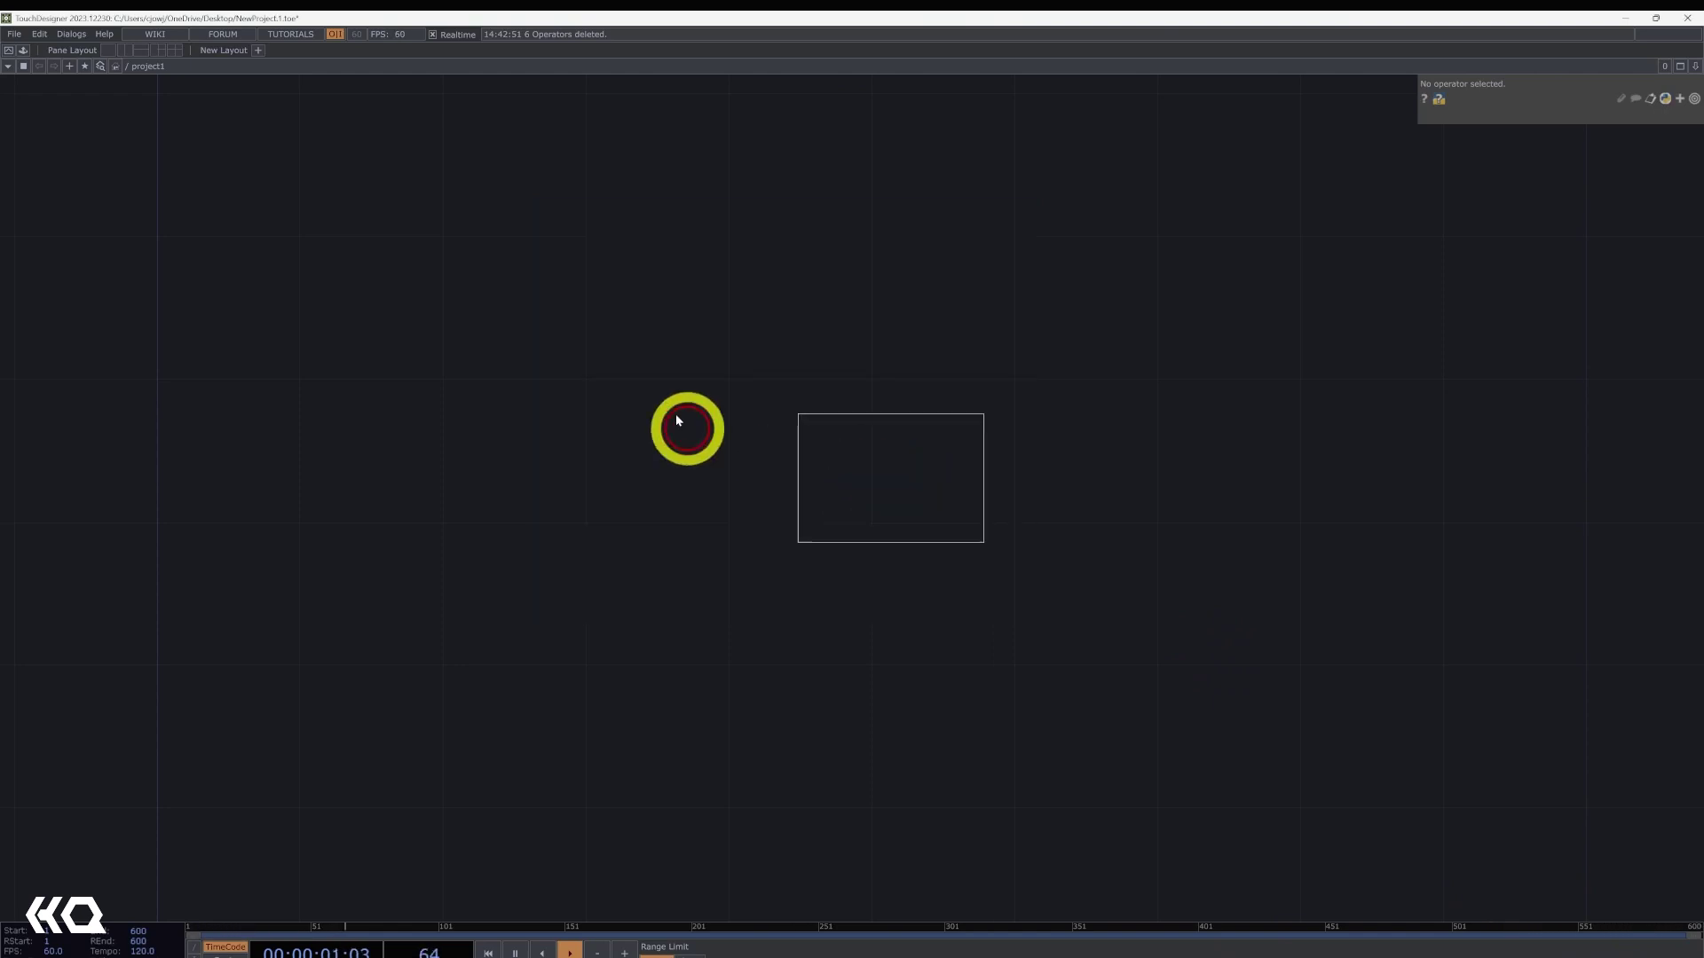
click(666, 334)
scroll(666, 334, up, 5)
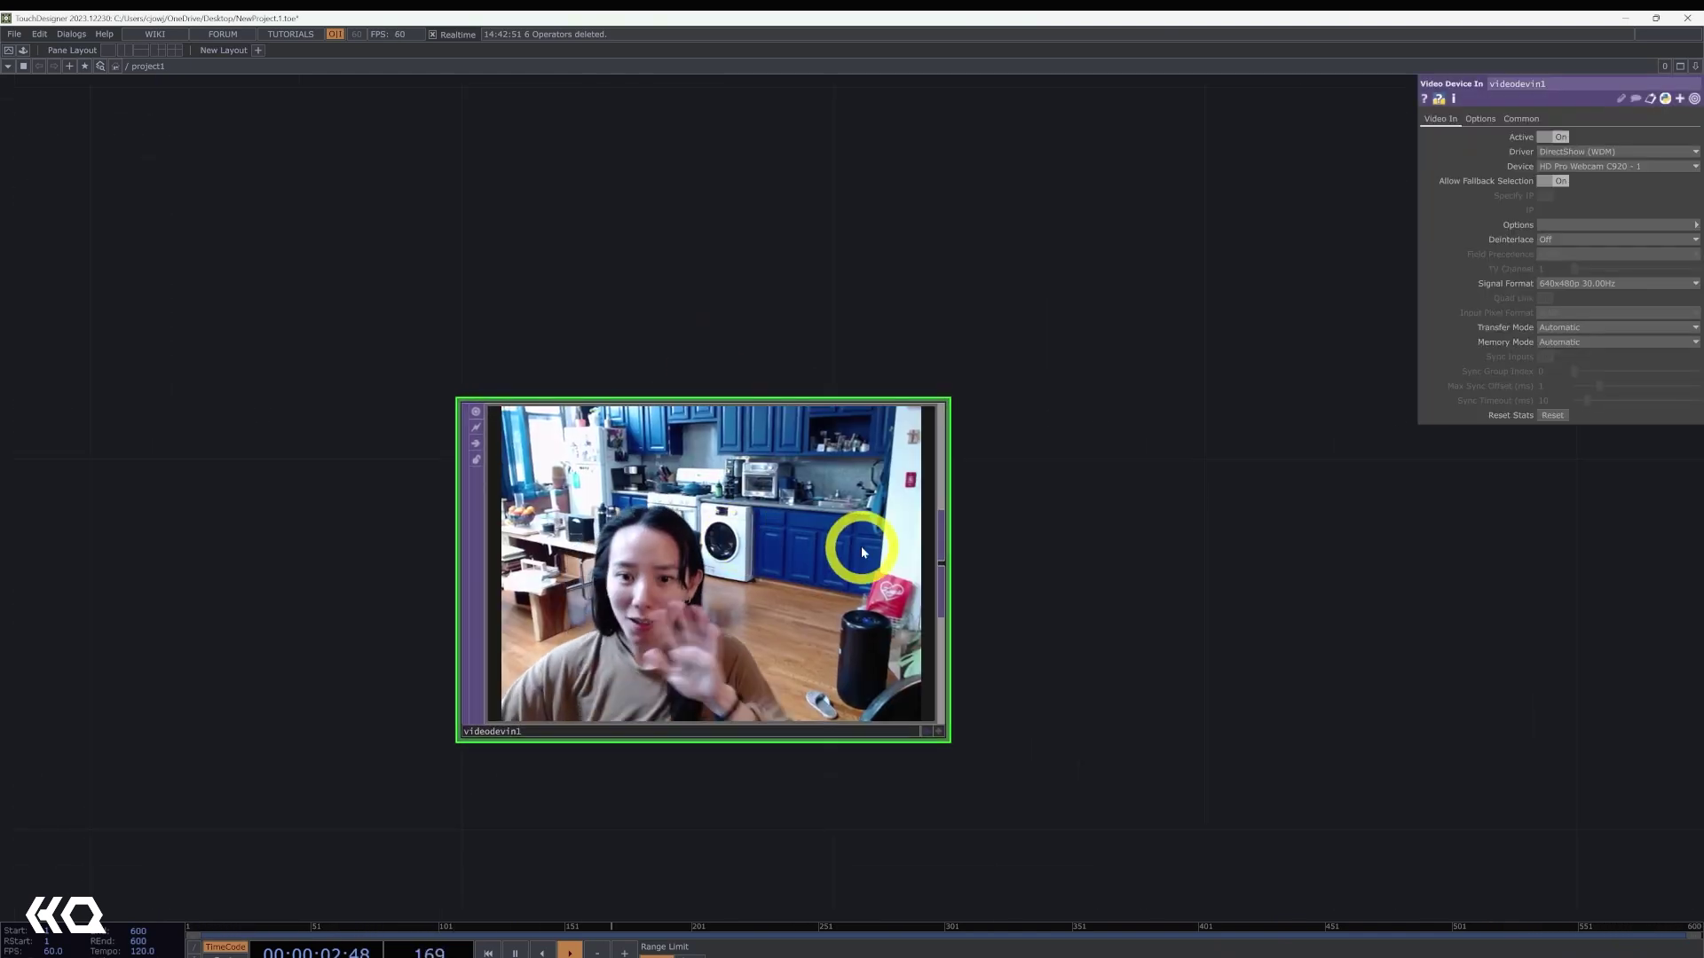
- Set the webcam input's signal format to 1920x1080p 30.00Hz and check its resolution in the operator info
middle_click(703, 498)
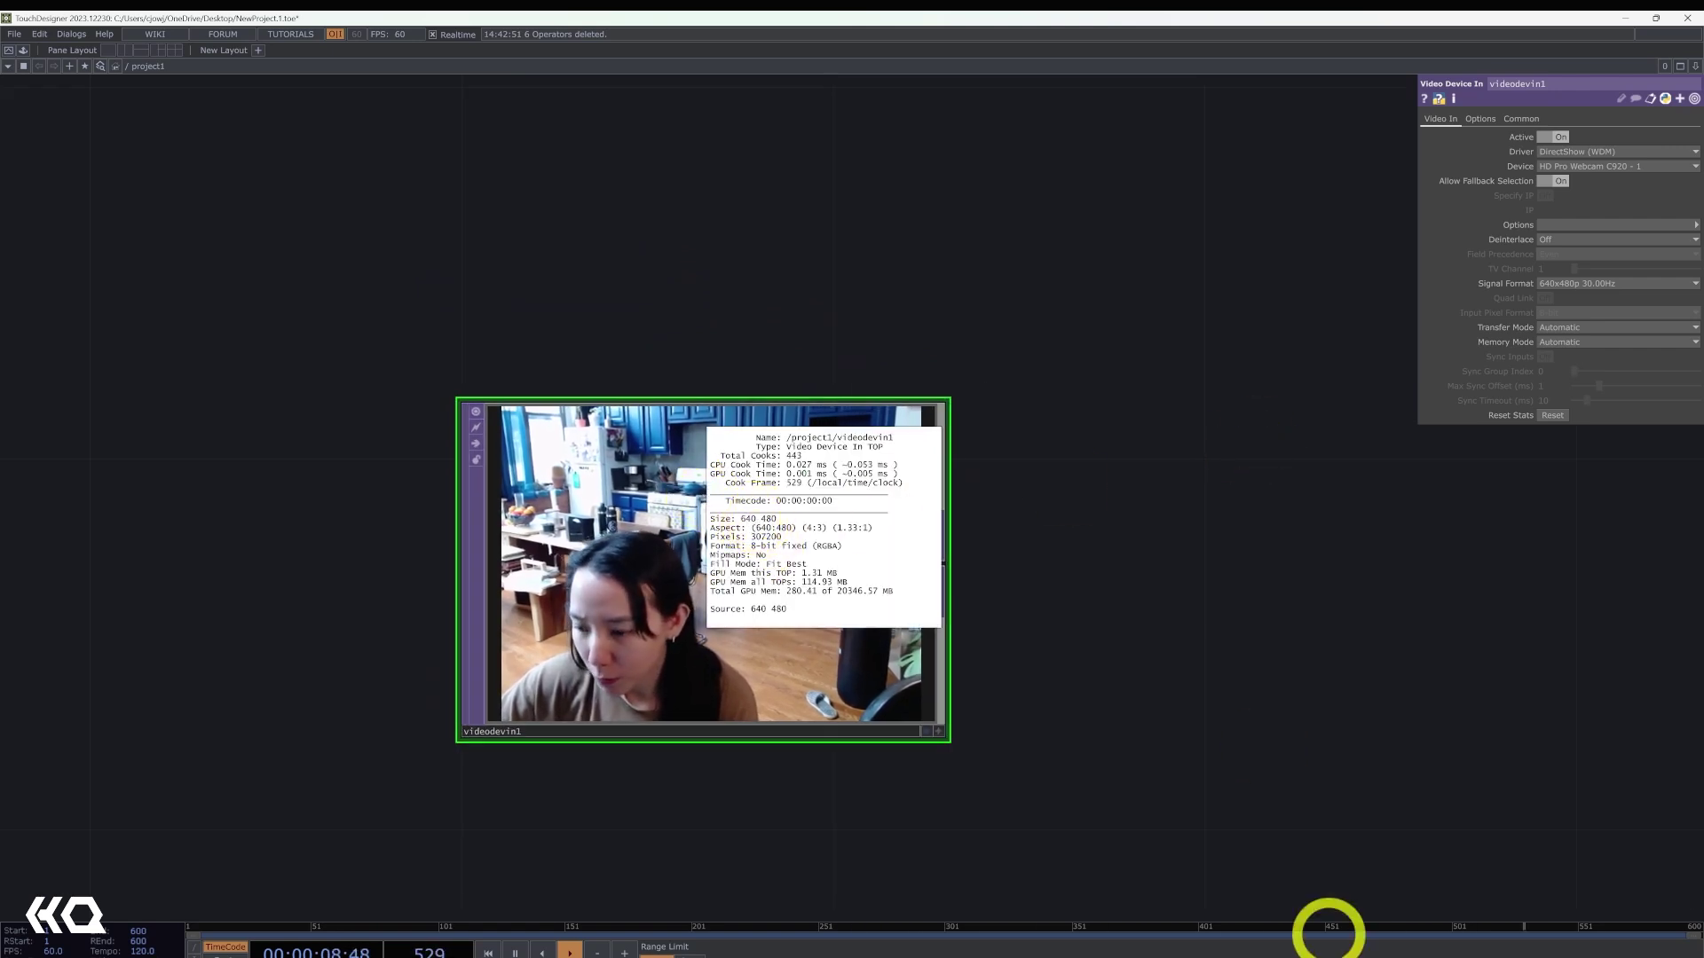
click(1628, 286)
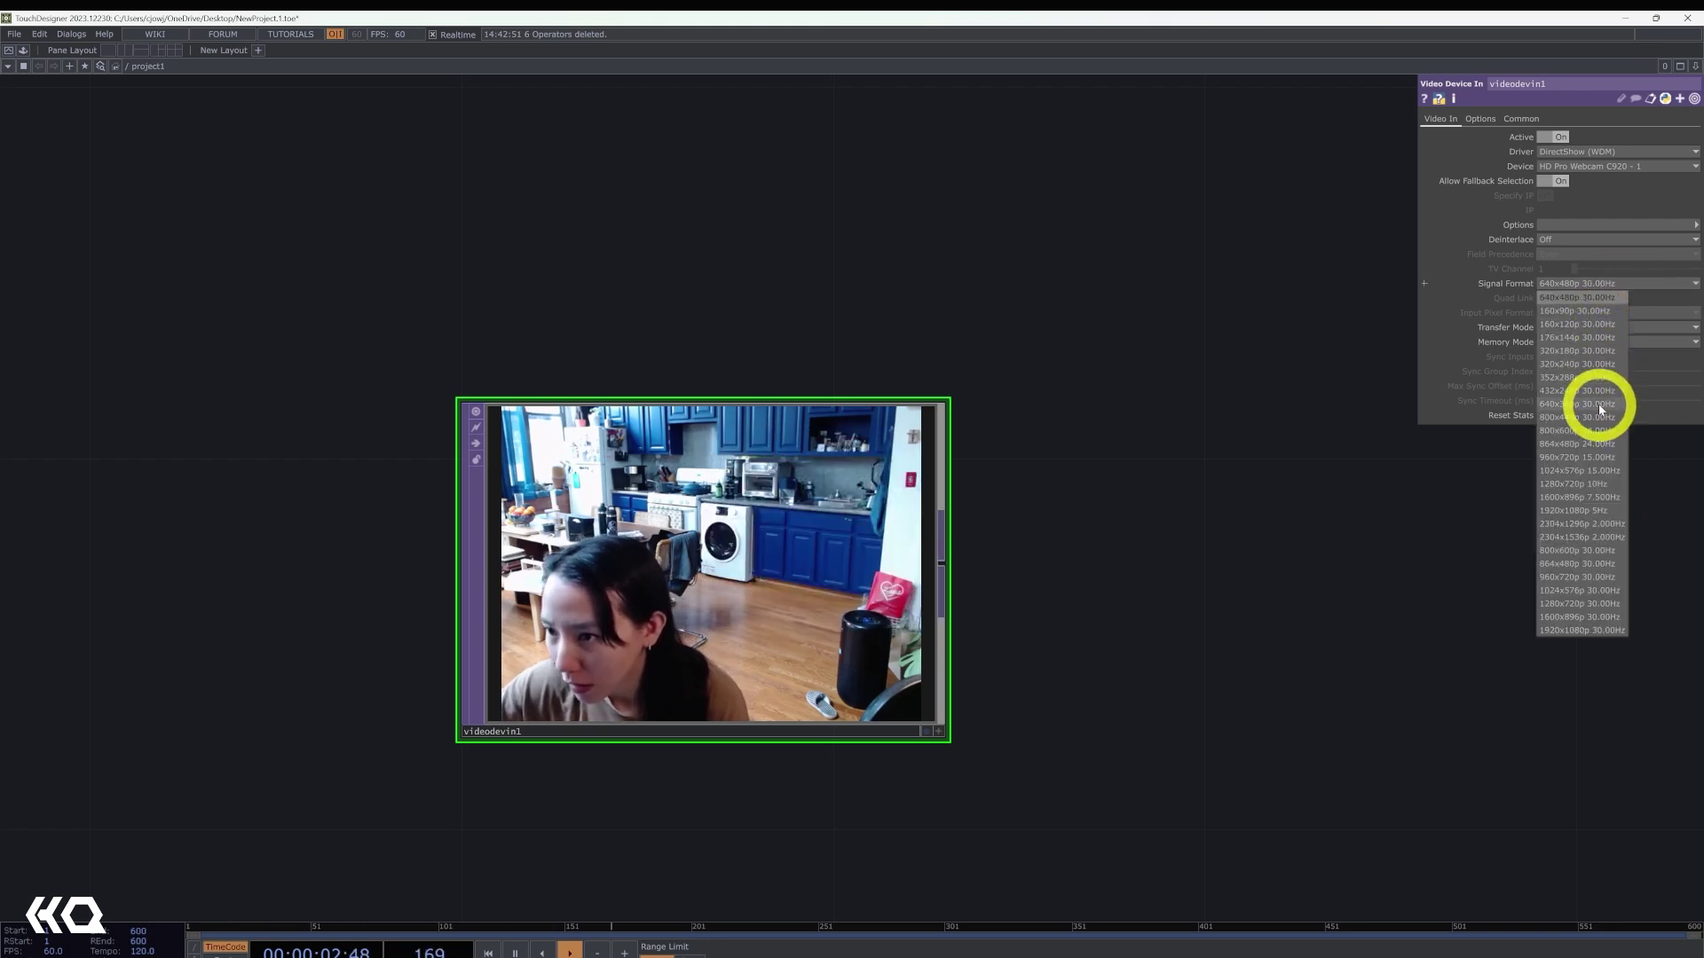
click(1594, 630)
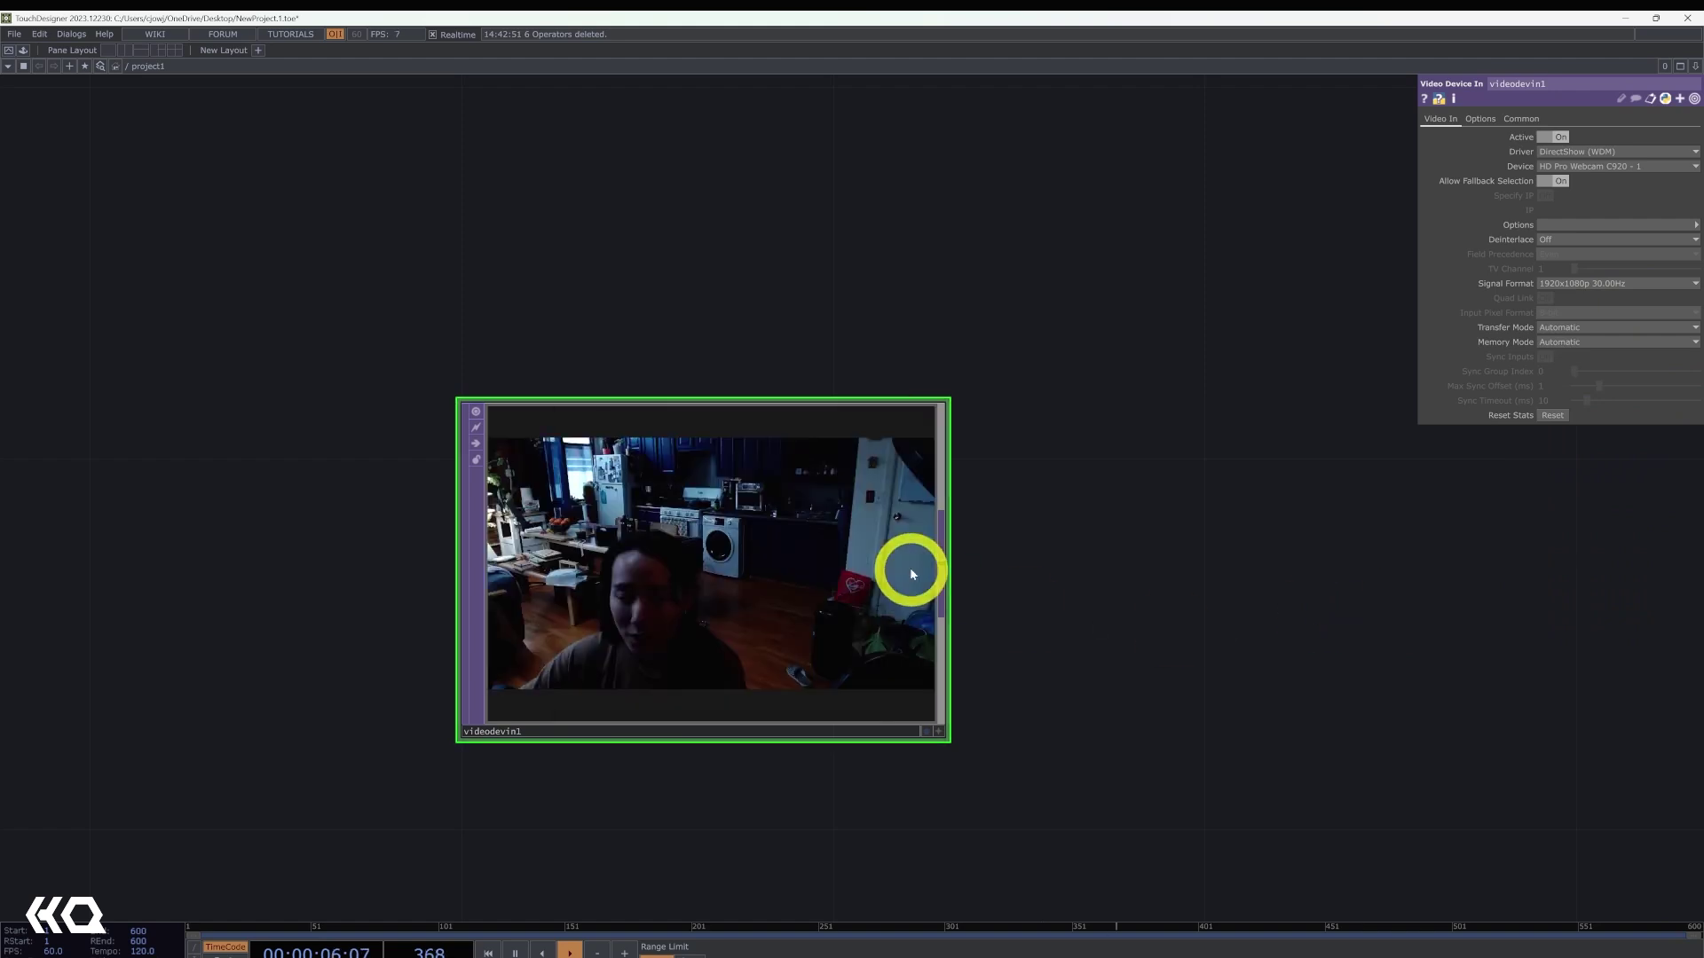
middle_click(785, 544)
drag(1092, 655, 906, 663)
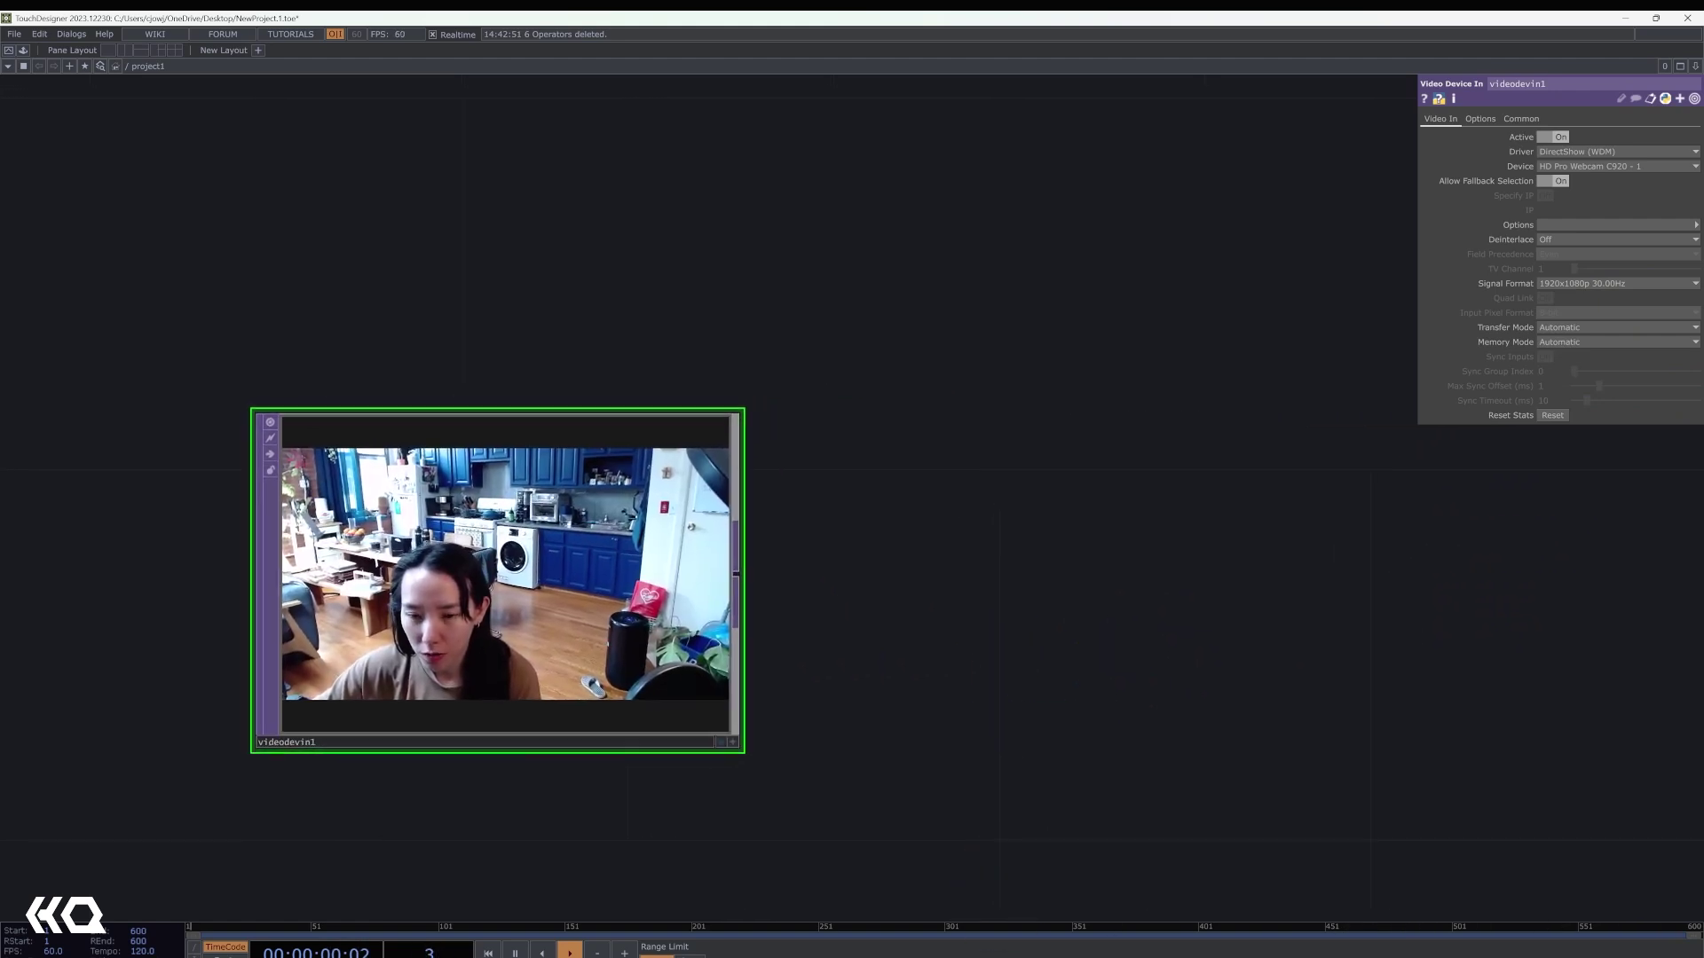
middle_click(621, 544)
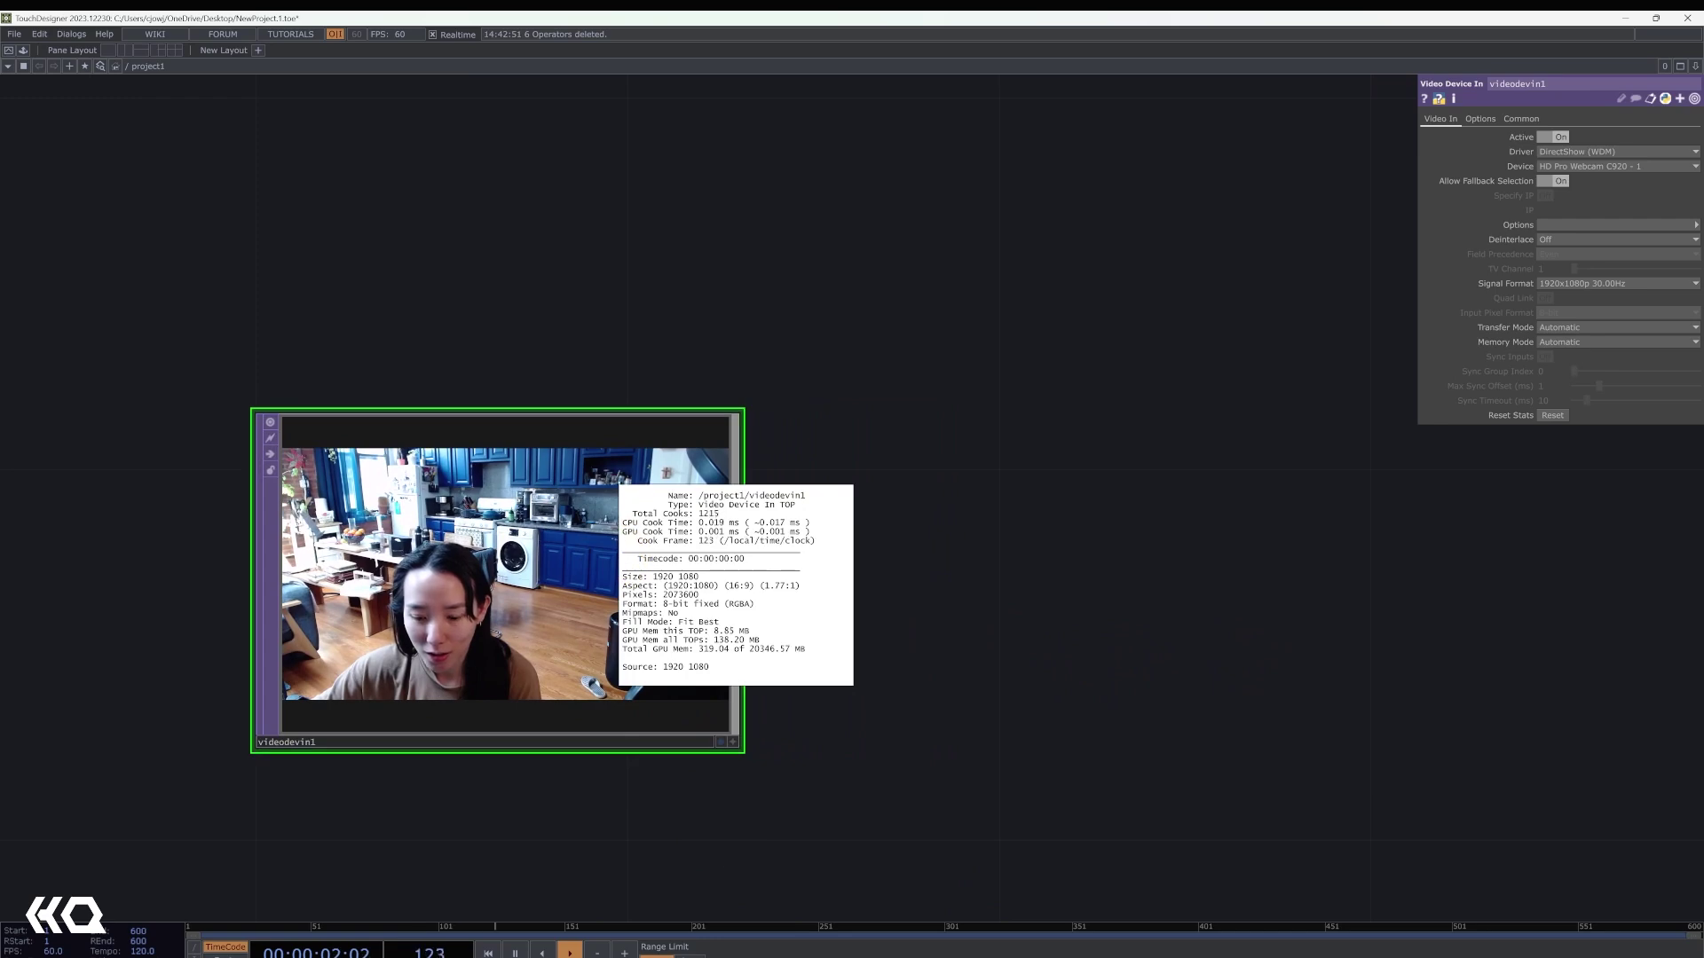
- Add a Null TOP connected to the output of the webcam input
scroll(708, 521, up, 5)
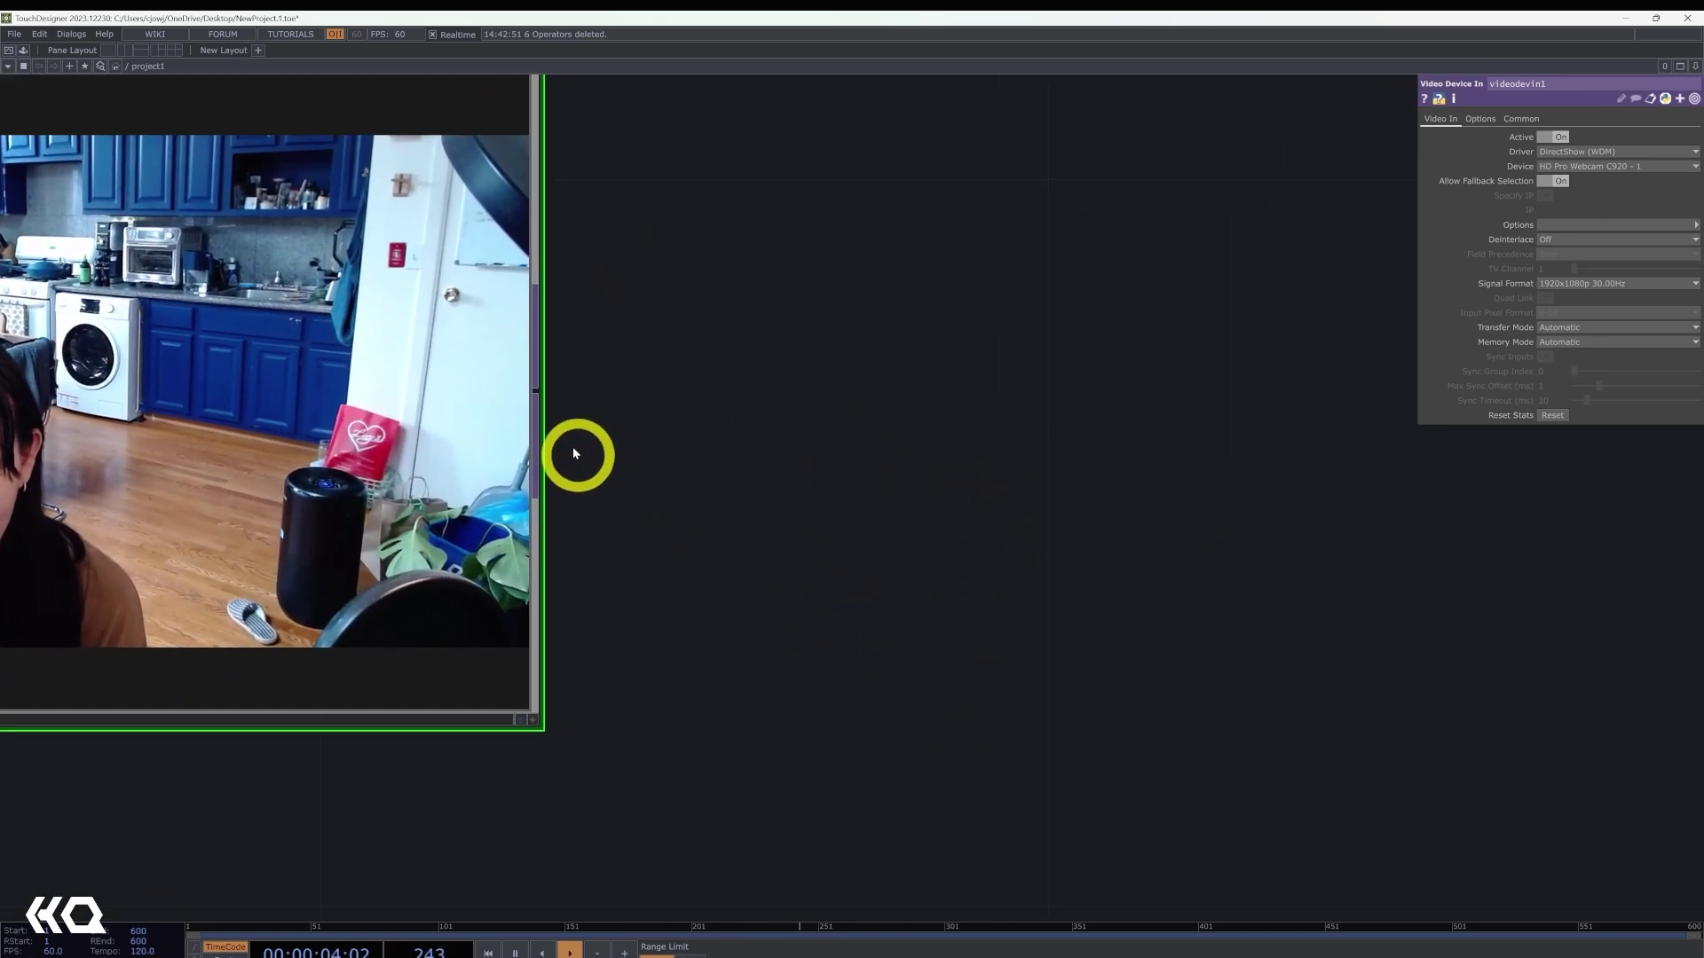
right_click(543, 401)
text(nu)
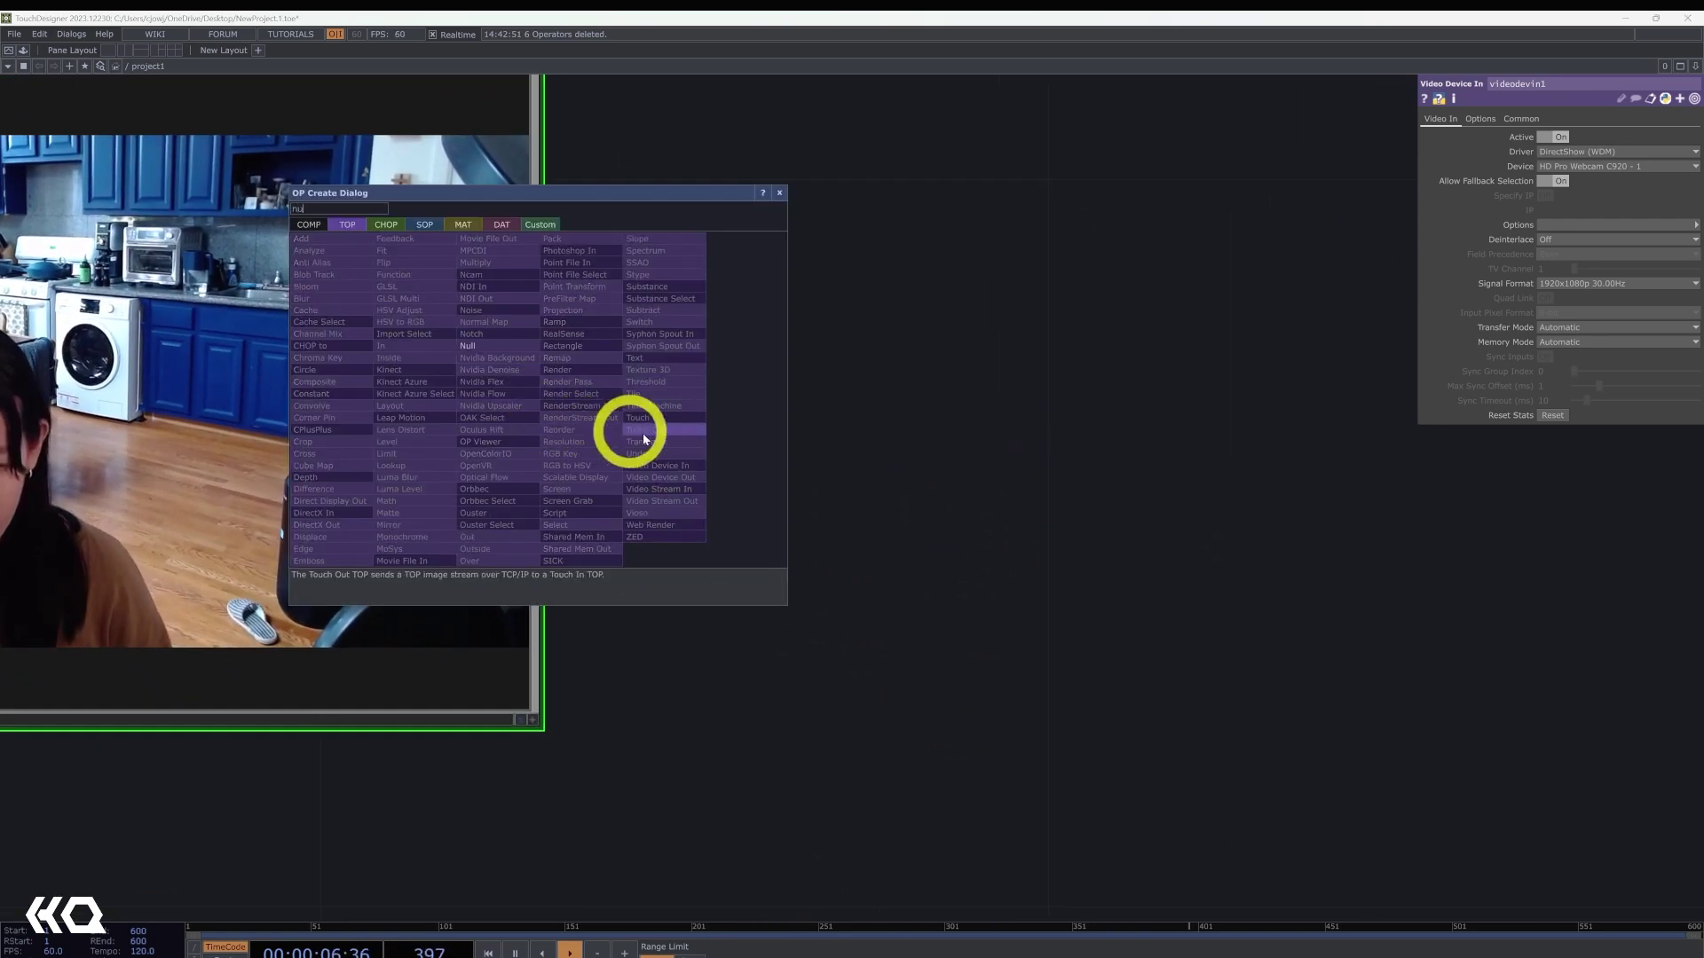
click(492, 346)
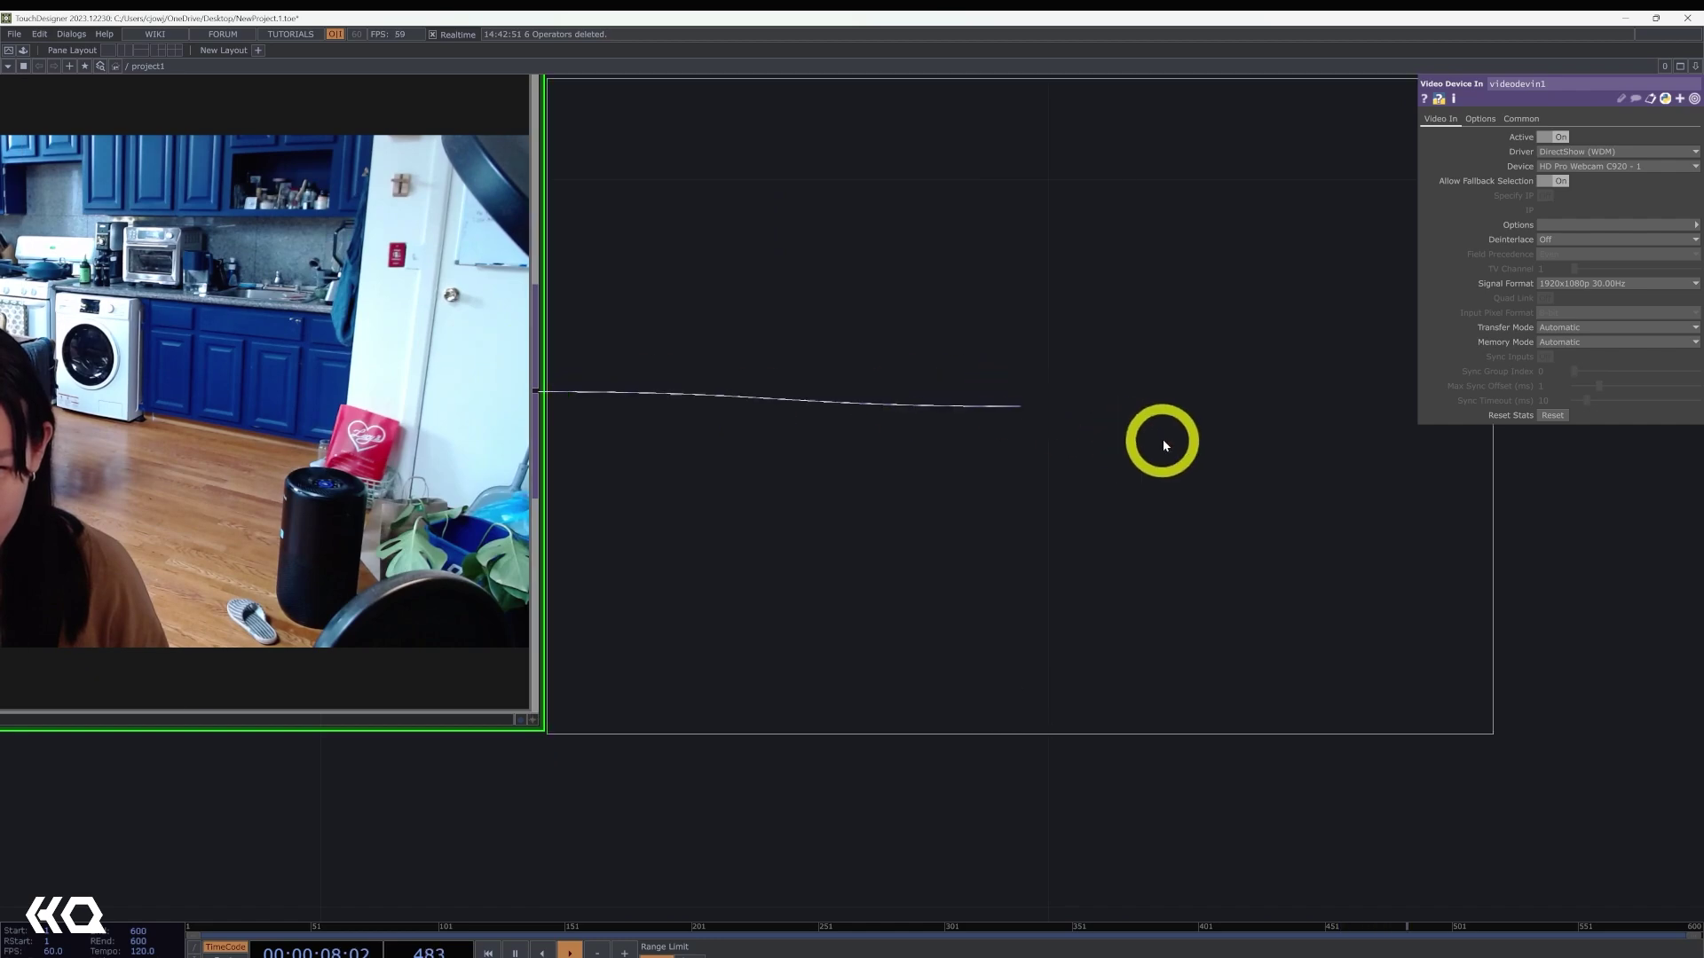
click(999, 752)
scroll(887, 535, down, 5)
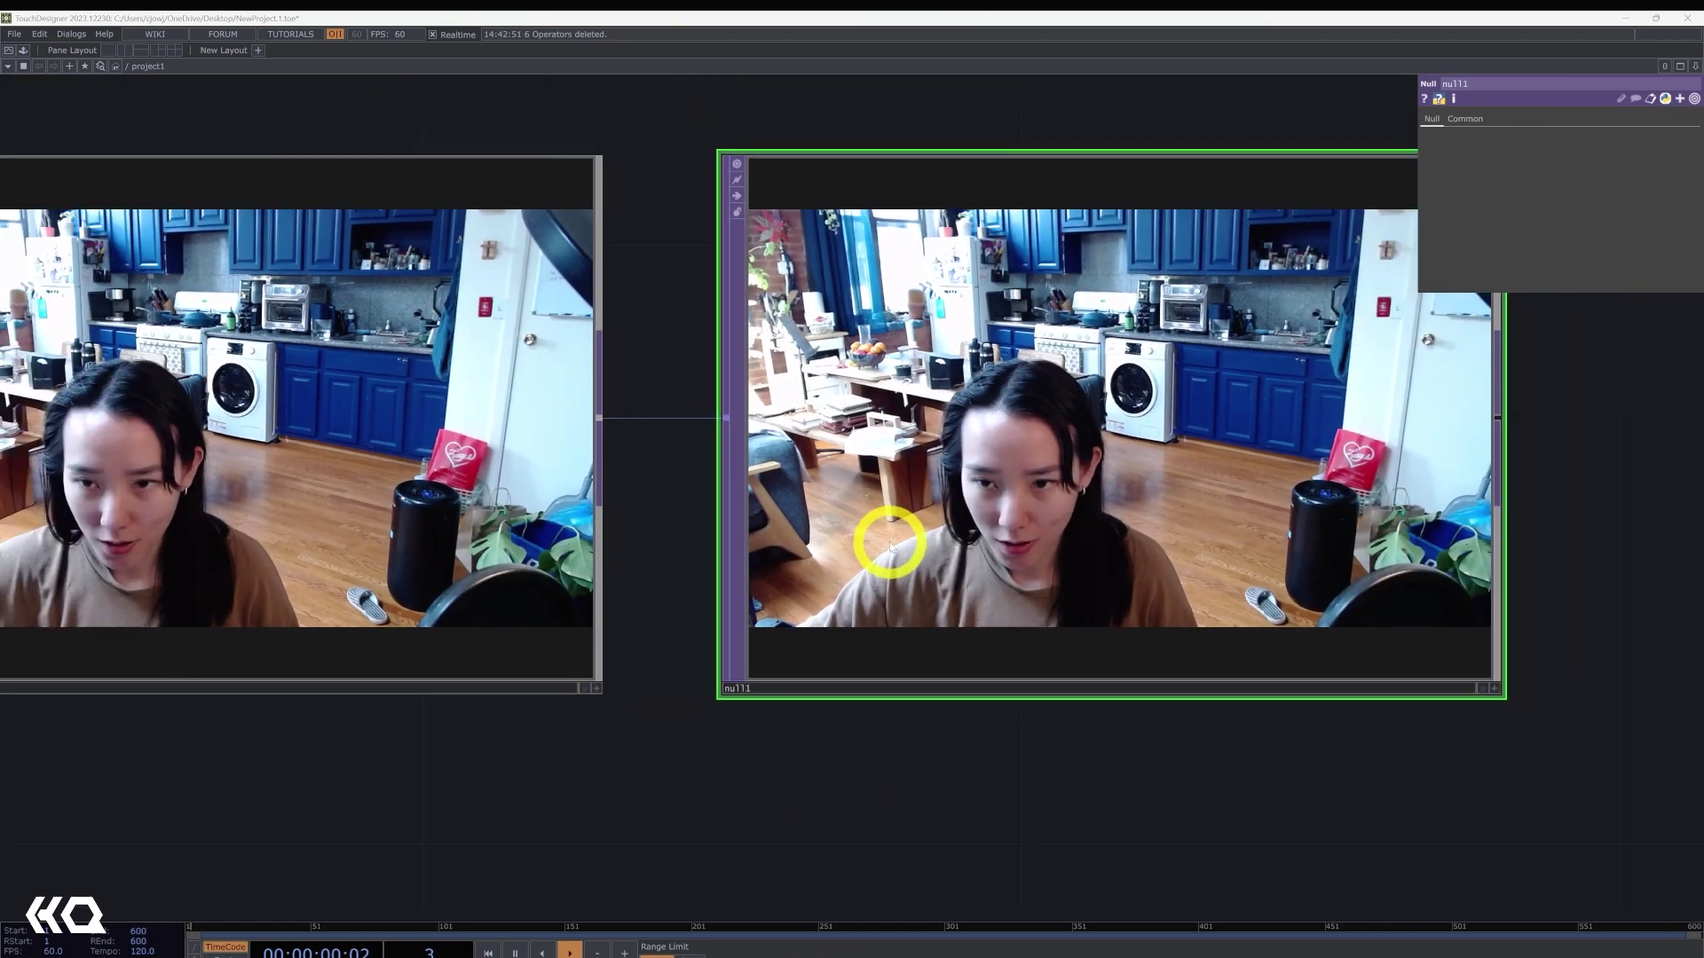
- Add an Nvidia Background TOP fed by null1 to separate the person from the background
middle_drag(1098, 533, 847, 449)
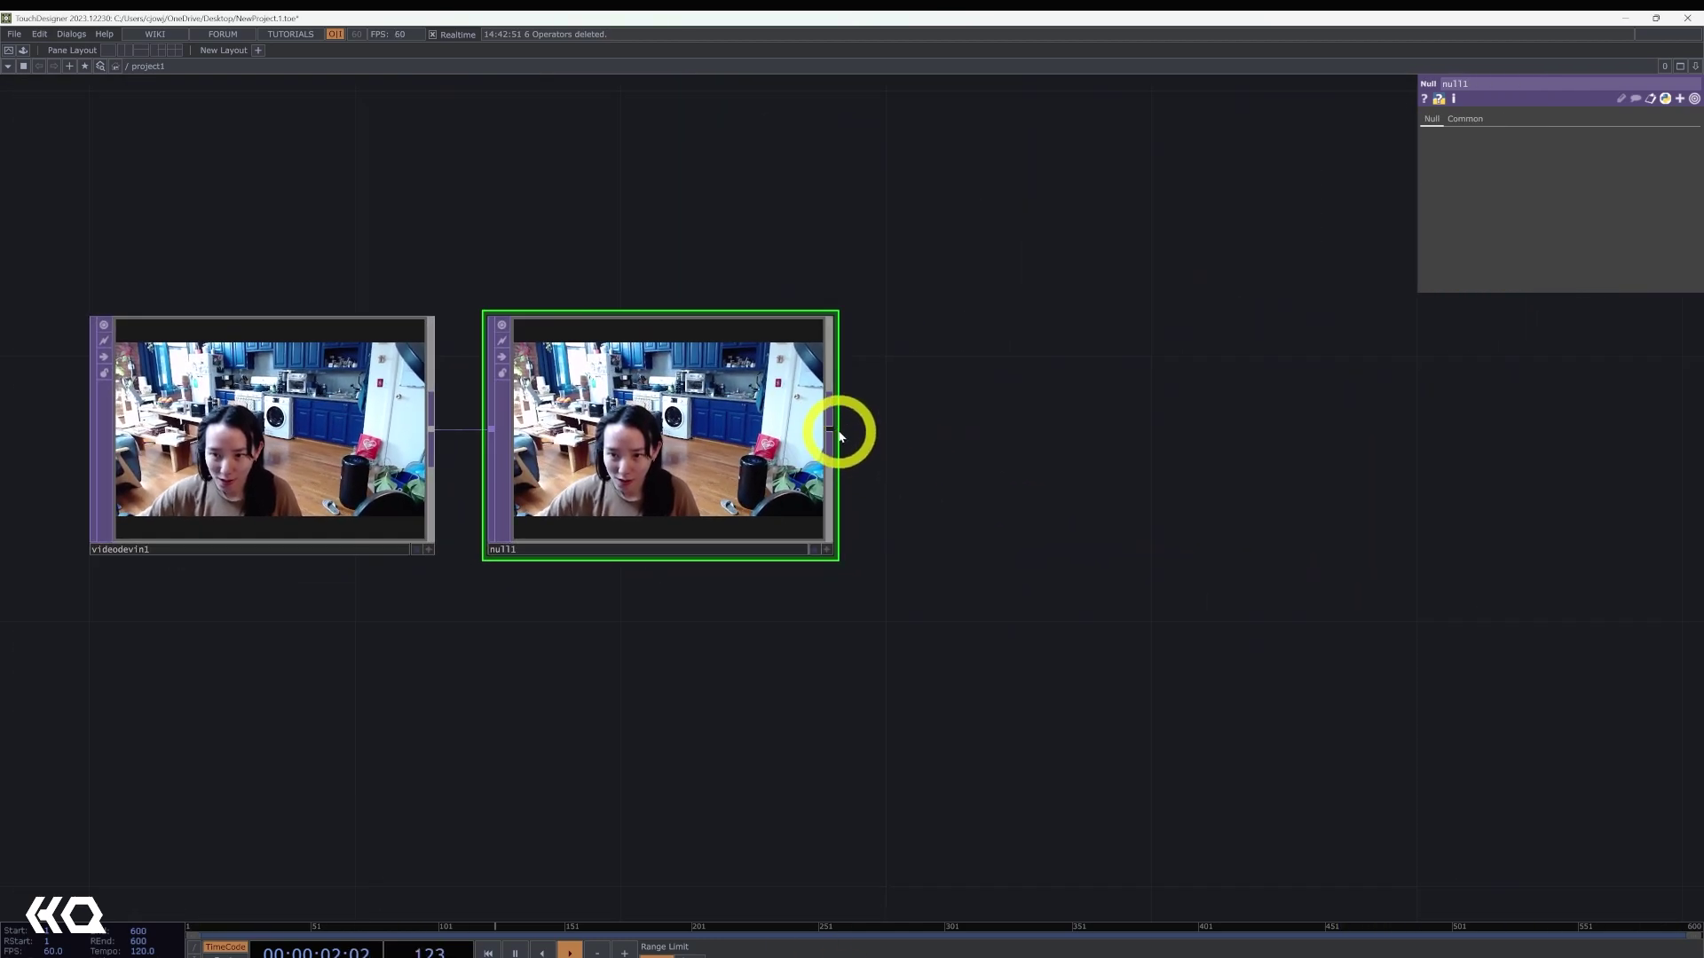
right_click(829, 429)
text(nv)
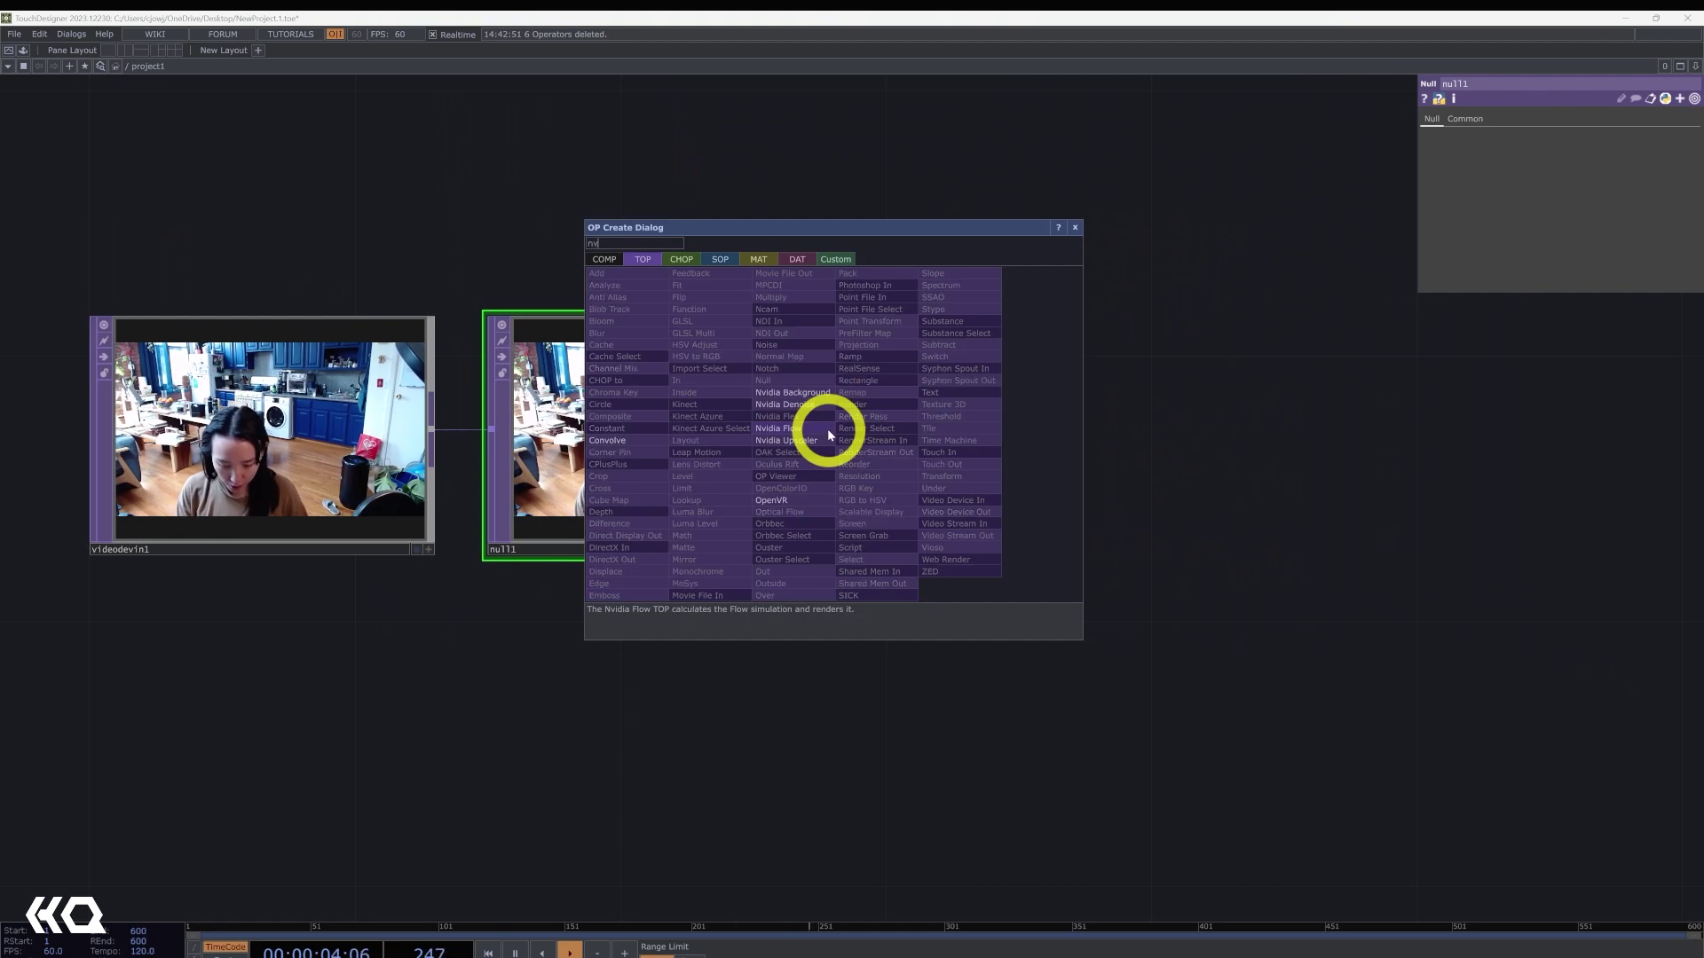
text(idia)
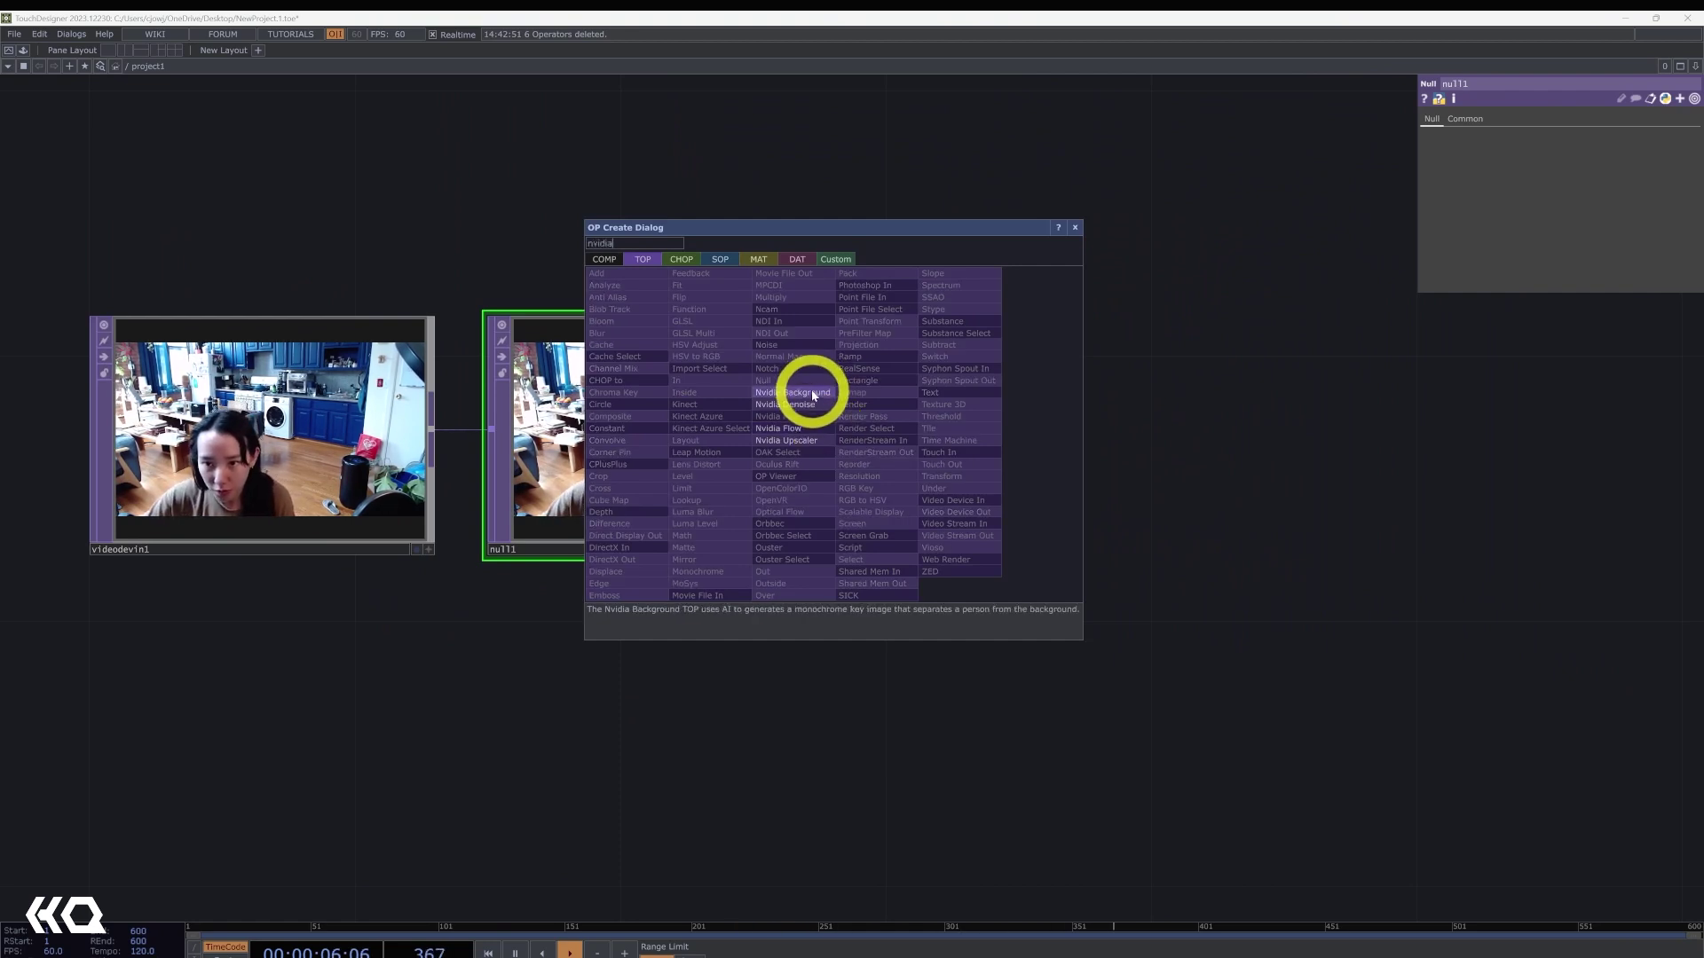
click(813, 395)
click(1056, 429)
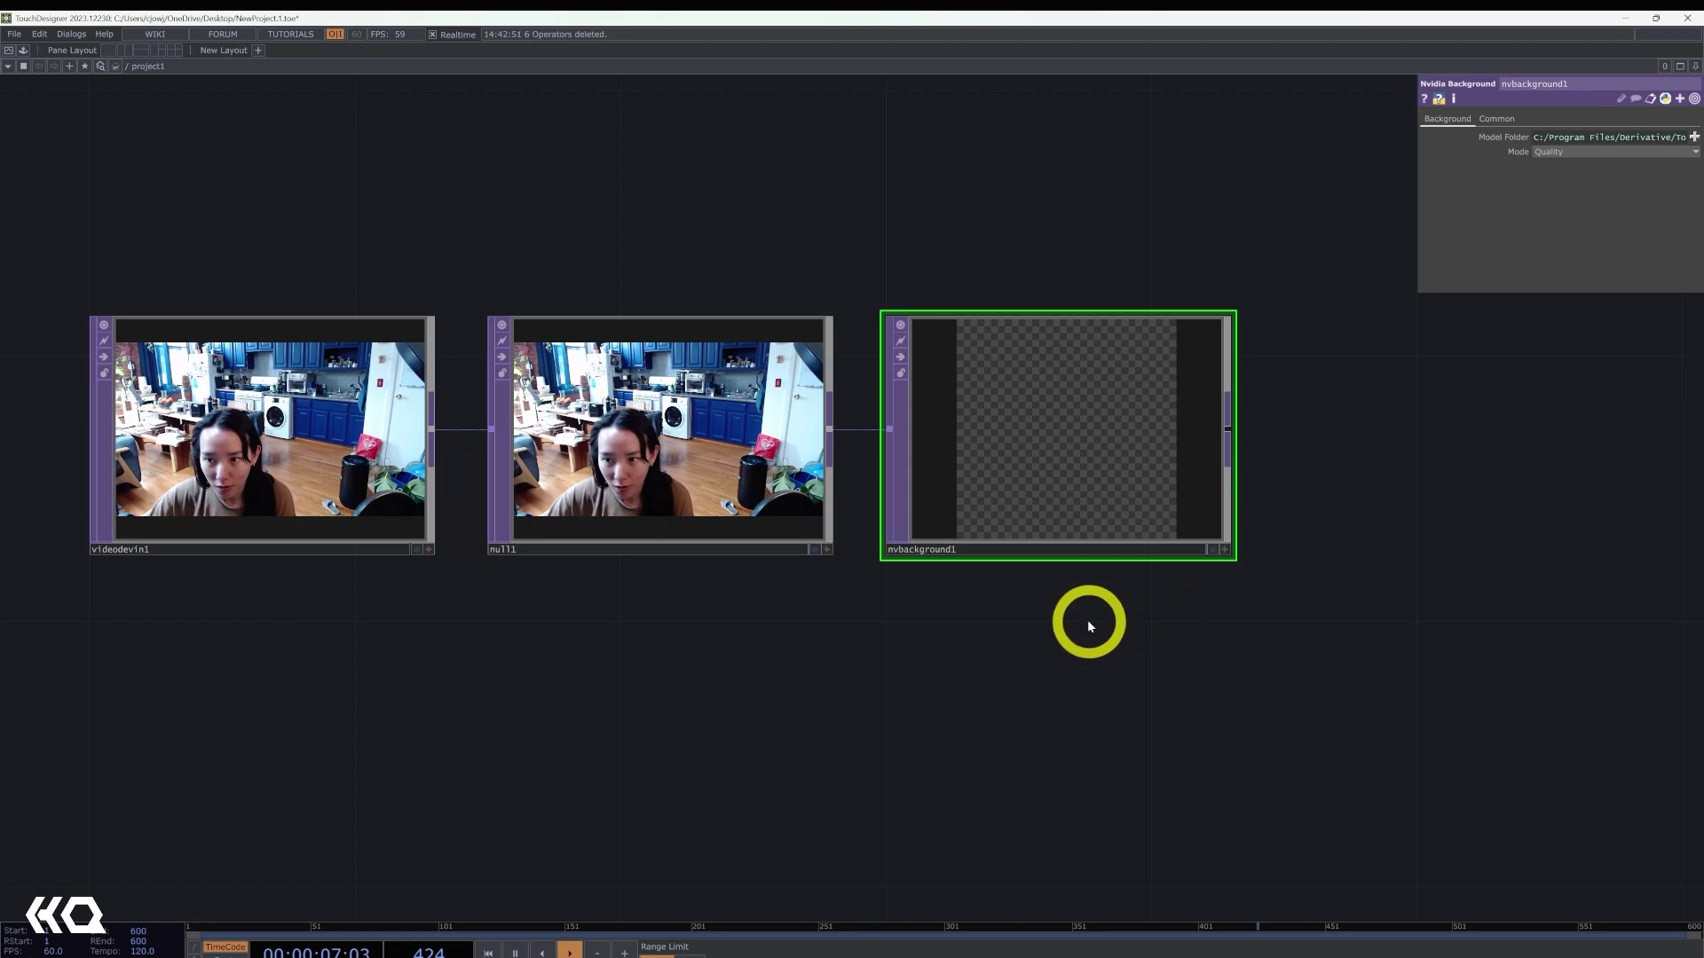
- Add a Blur TOP connected to the output of the Nvidia Background operator
drag(1088, 619, 877, 662)
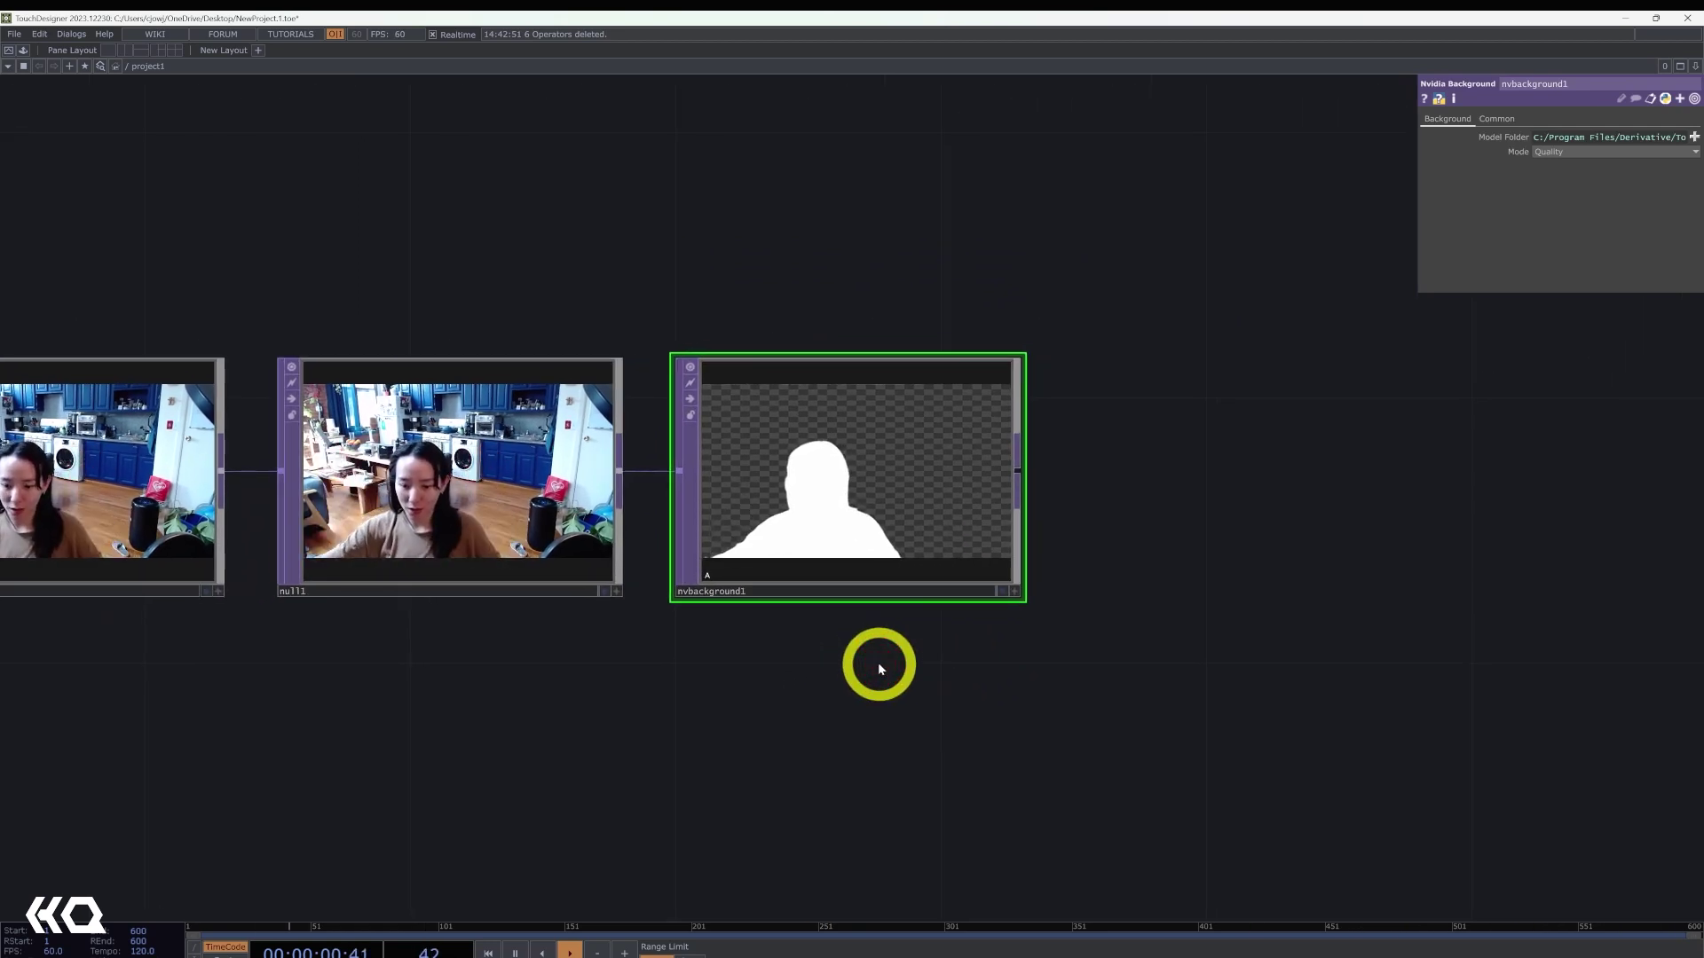
drag(914, 736, 677, 781)
scroll(821, 505, up, 3)
right_click(766, 531)
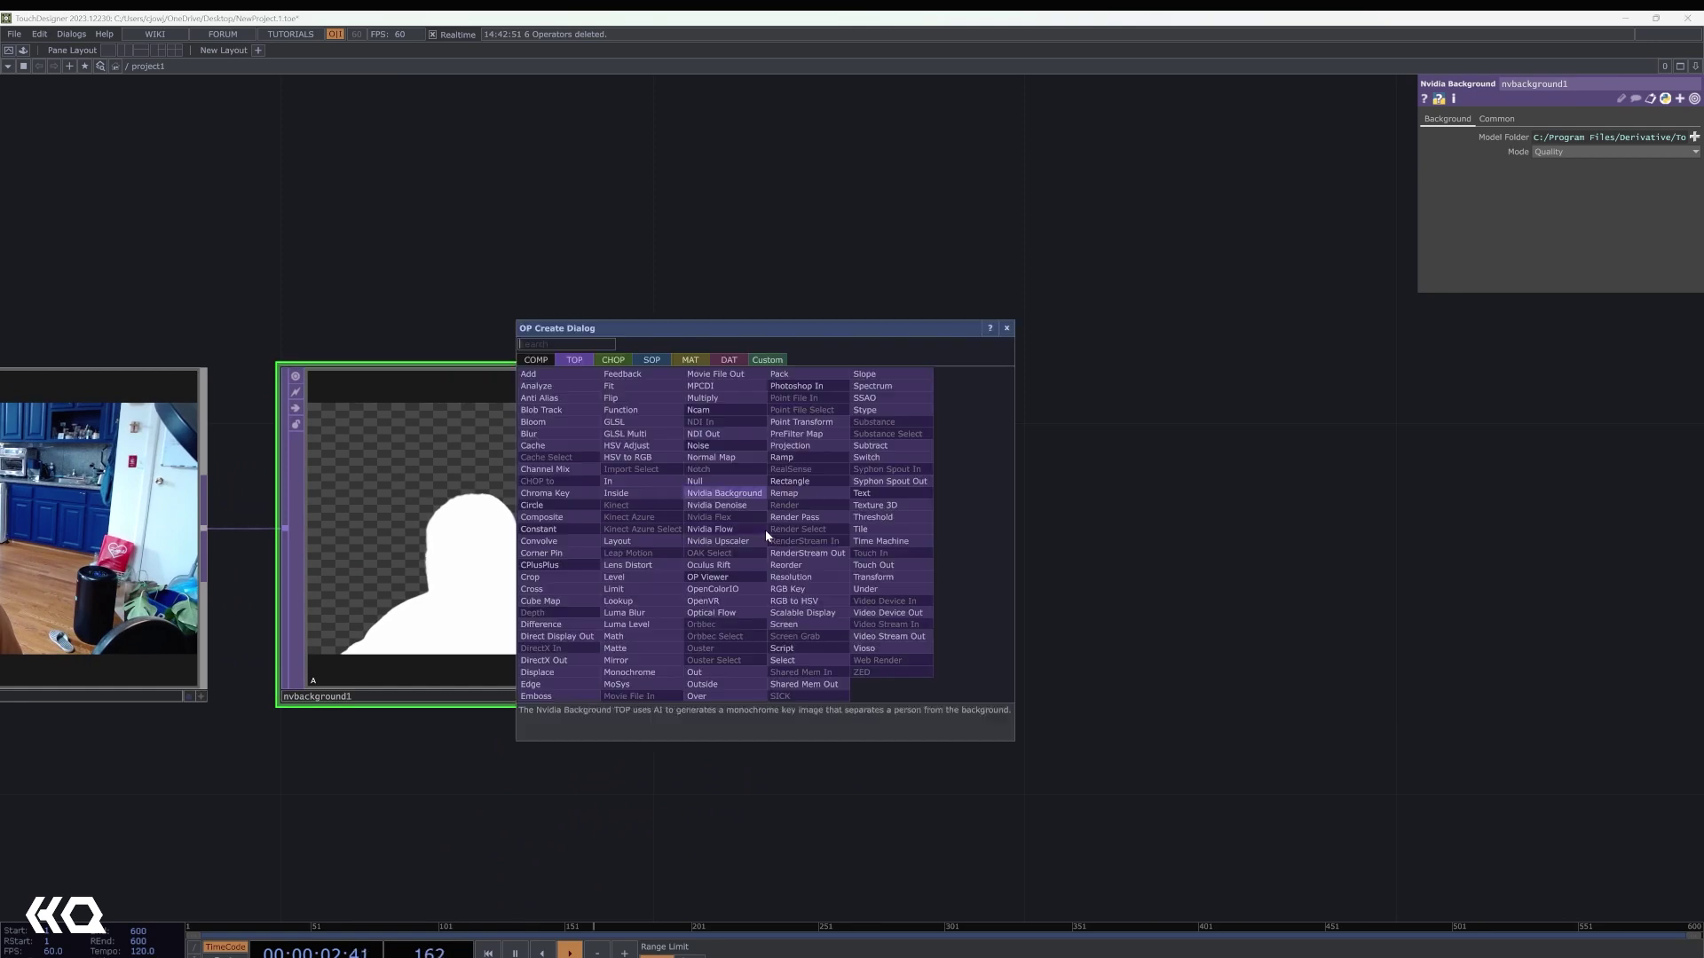
text(blur)
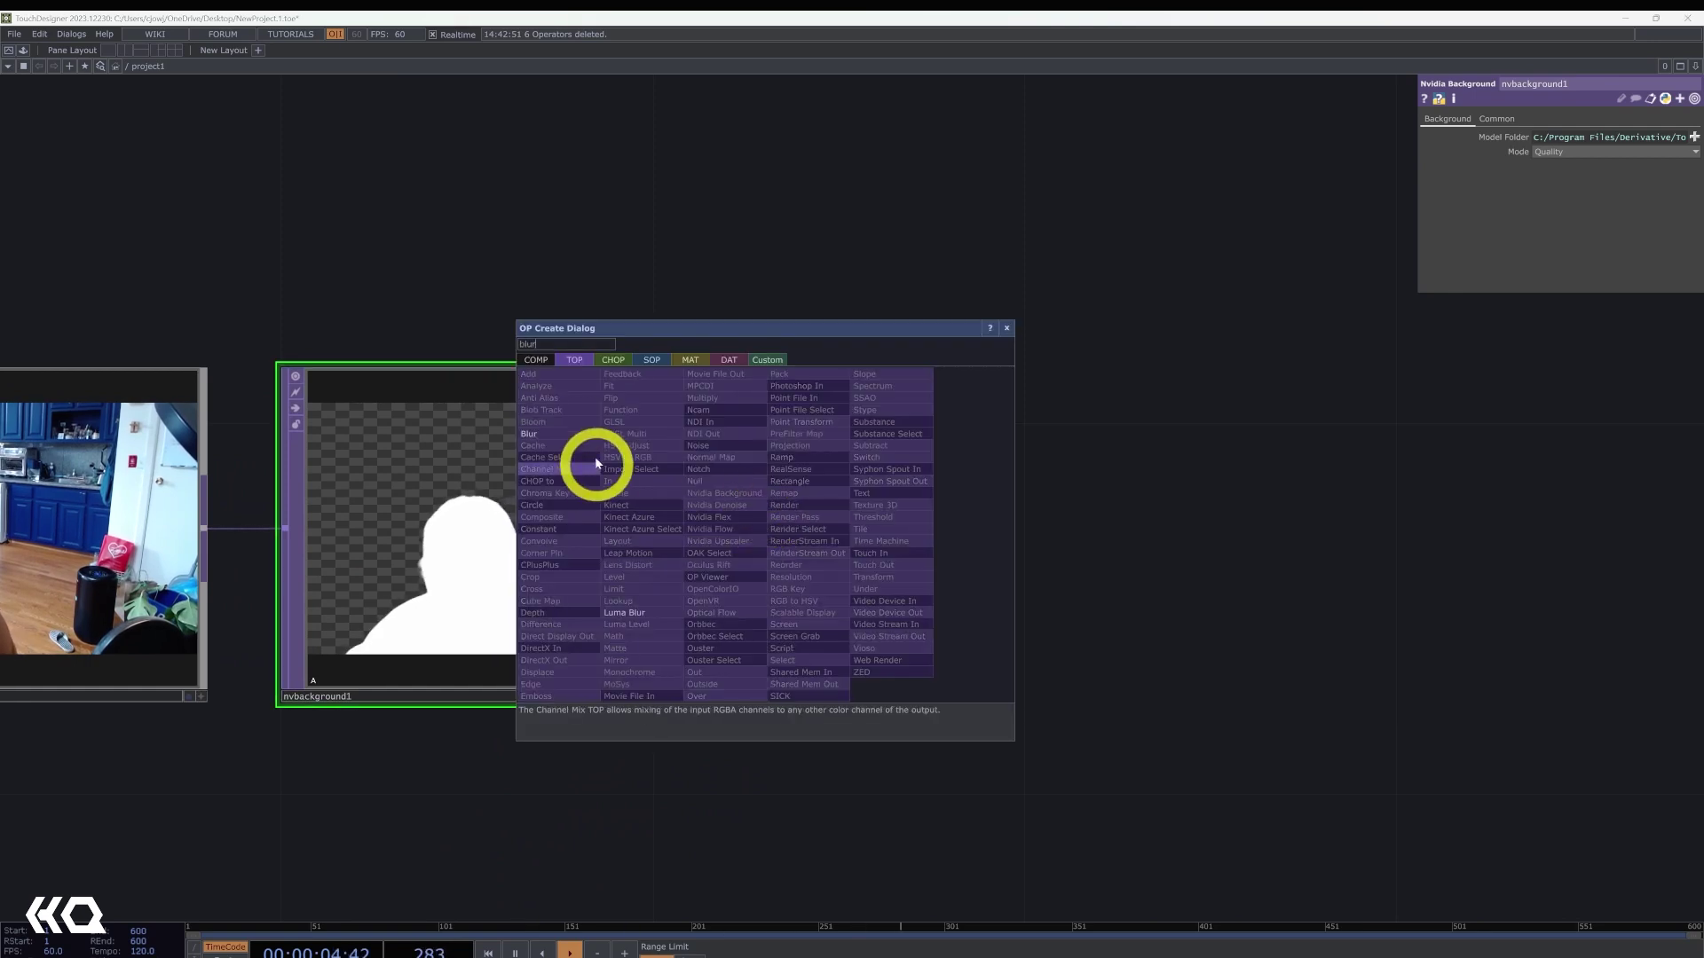
click(573, 432)
click(1208, 511)
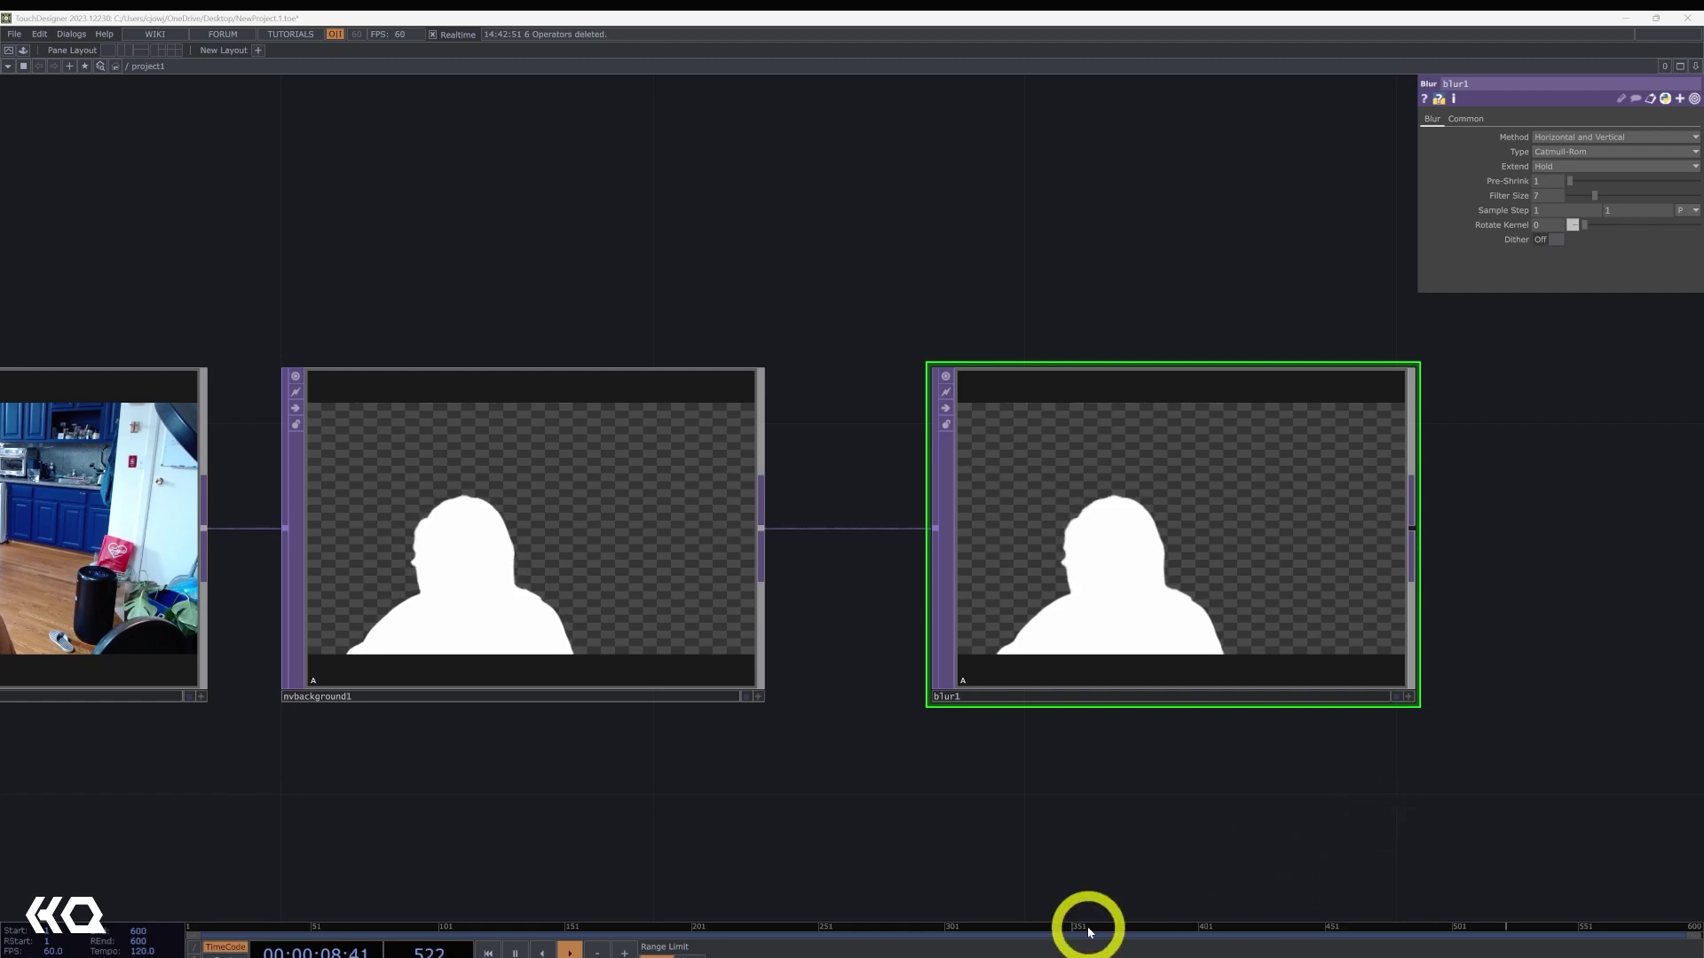
- Add a Matte TOP below and beyond the blur operator and wire blur1 into its third input
scroll(993, 830, down, 5)
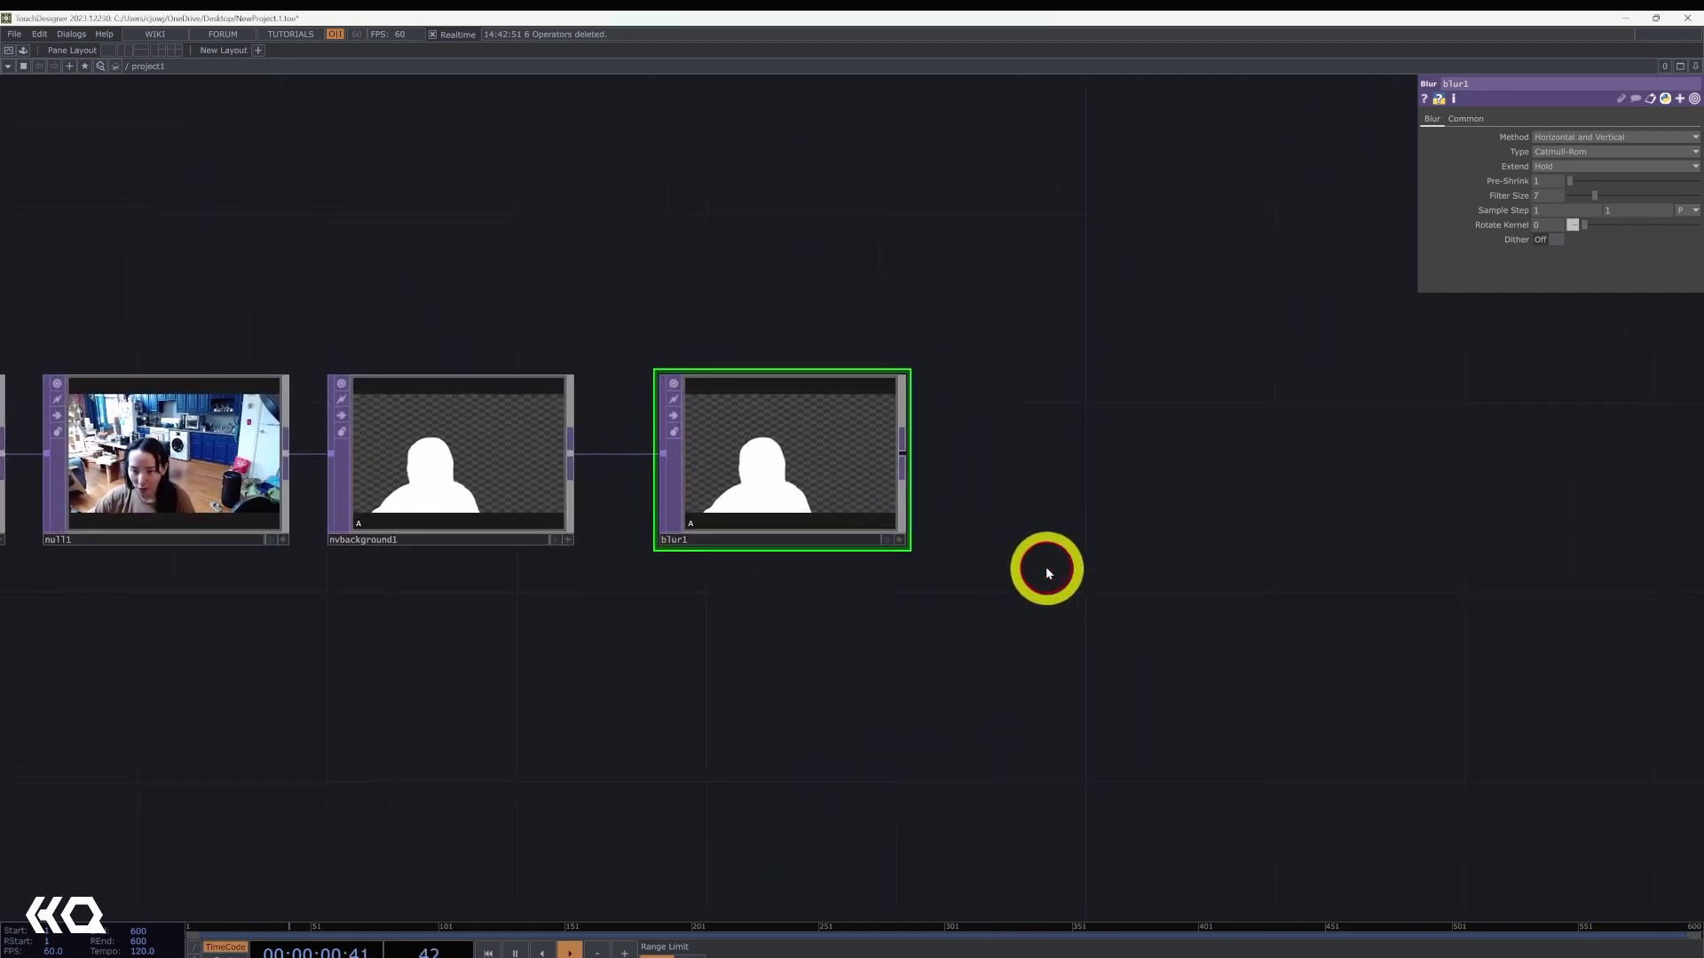
key(Tab)
text(matt)
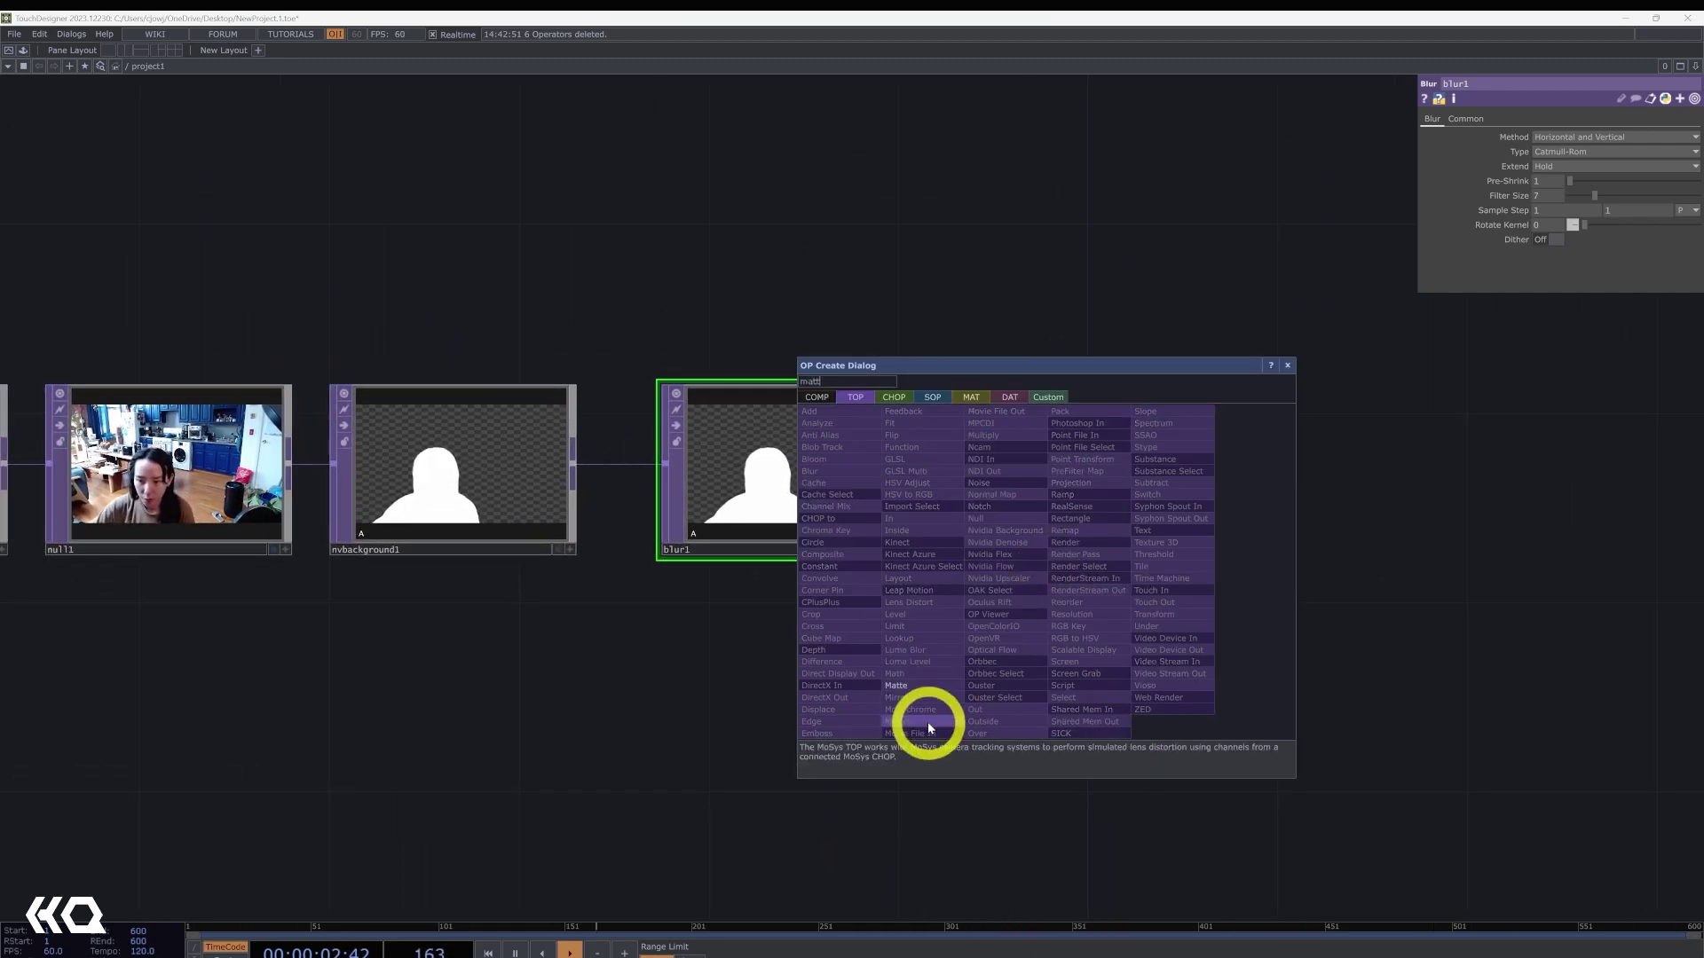
click(921, 694)
click(1175, 636)
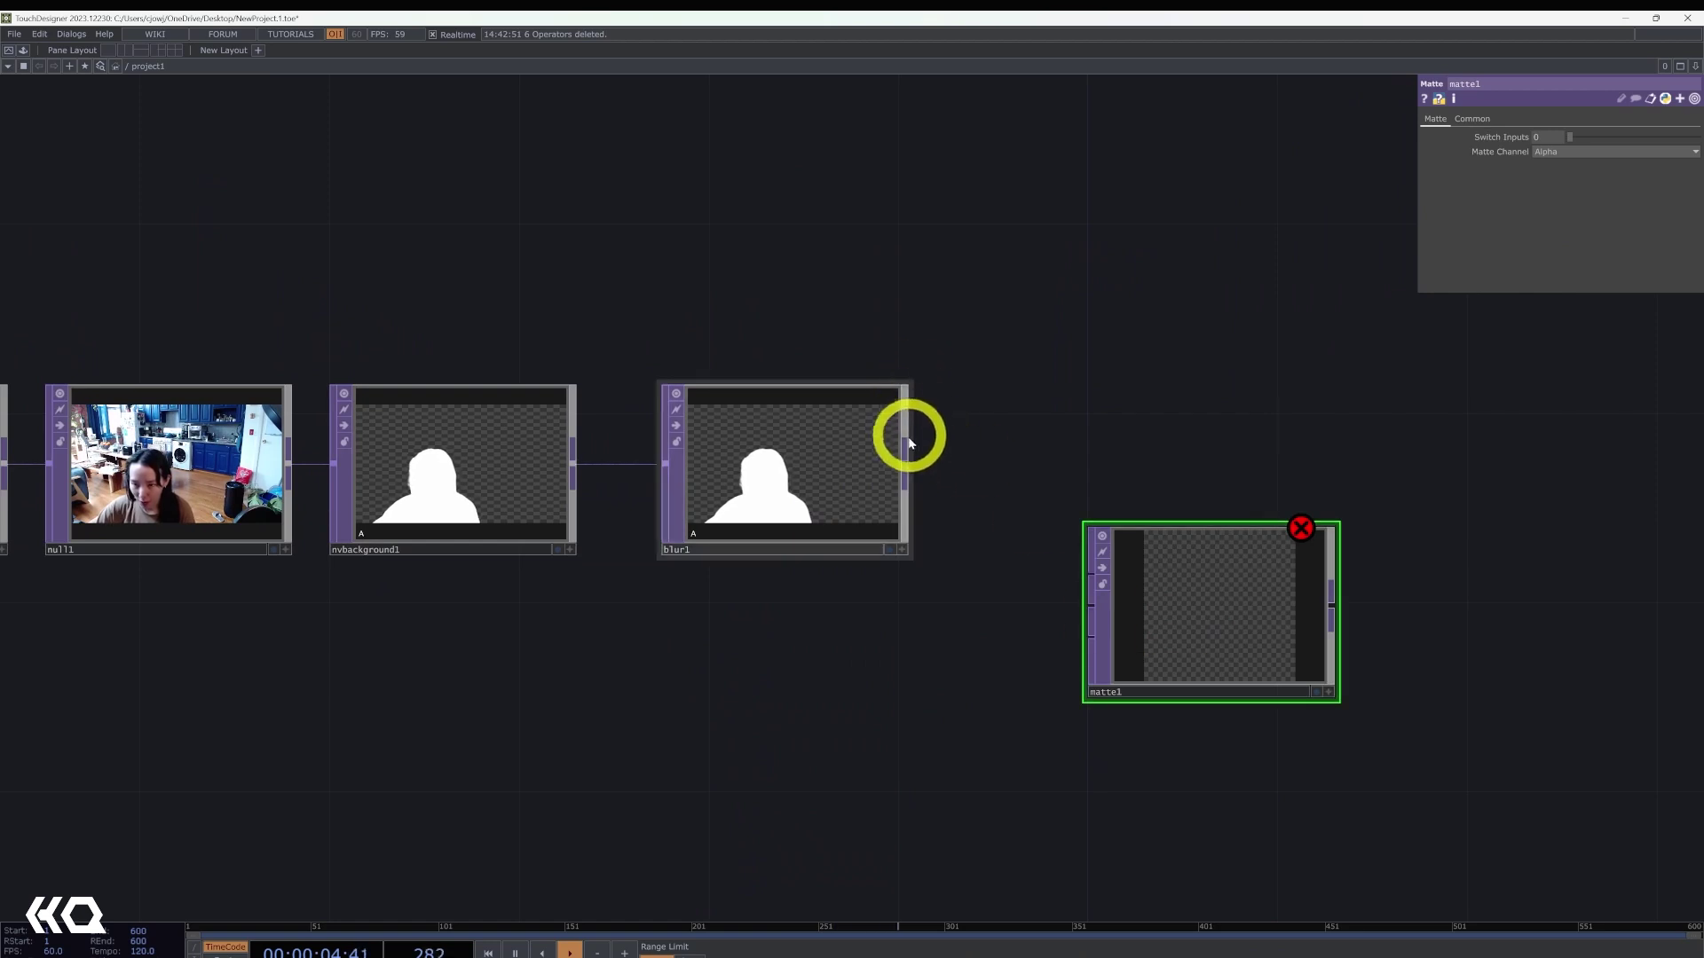
drag(905, 466, 1085, 641)
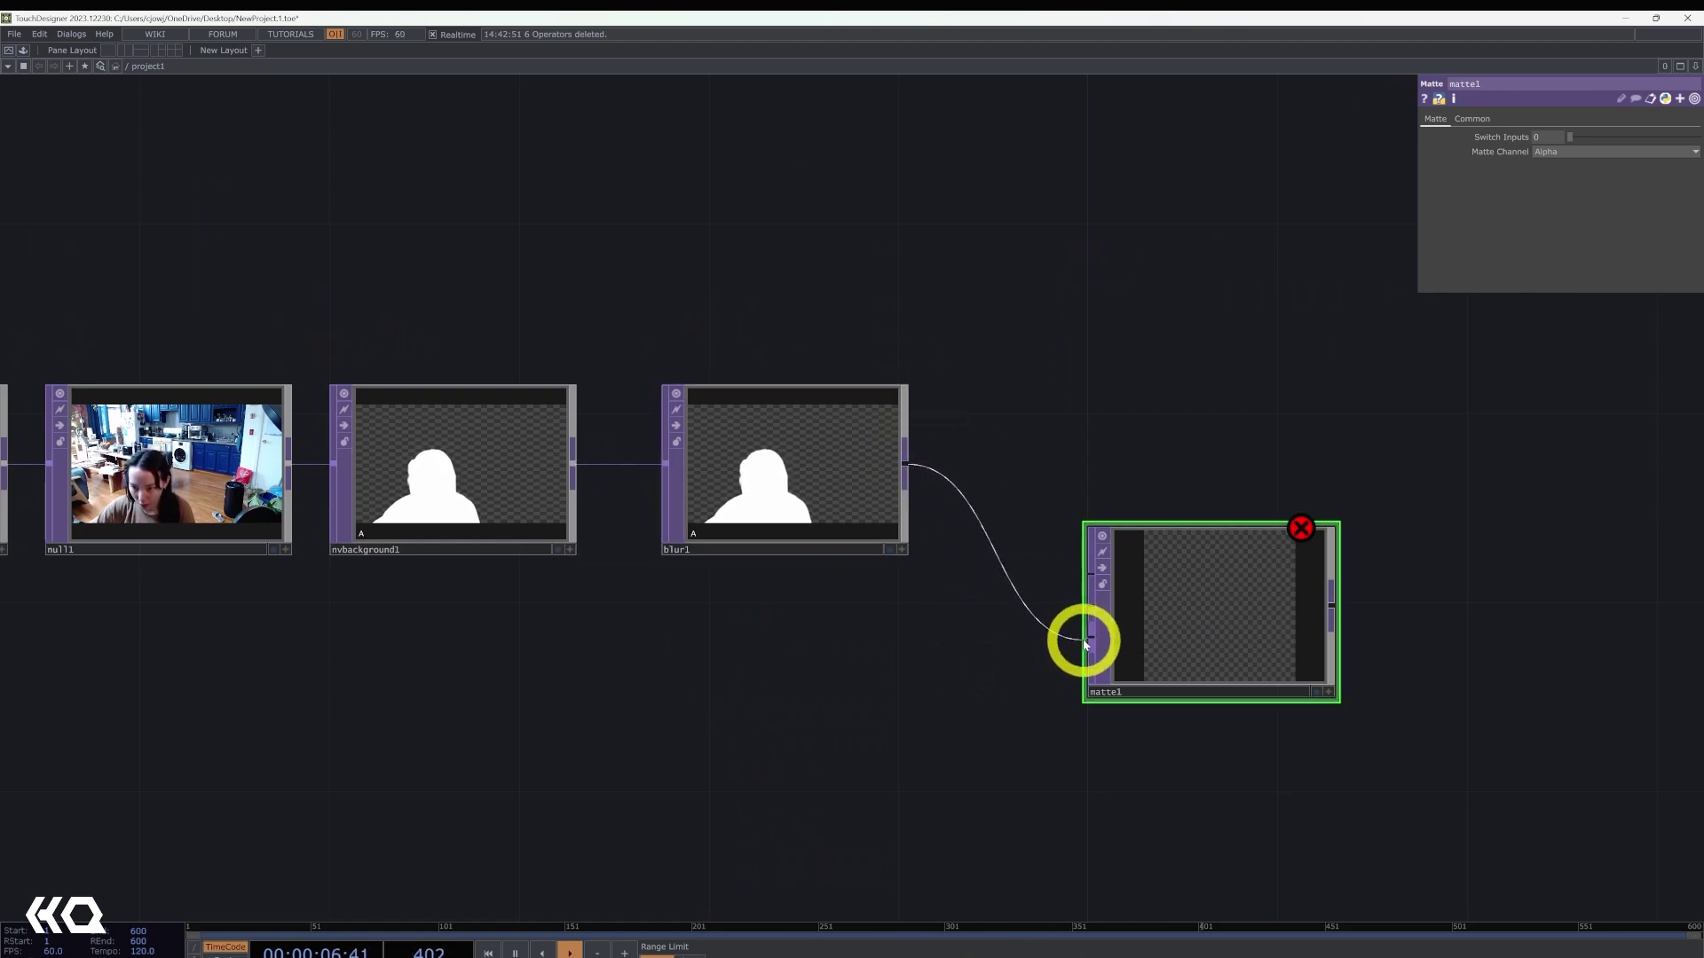
- Wire null1's output into the first input of the Matte operator
scroll(249, 568, down, 3)
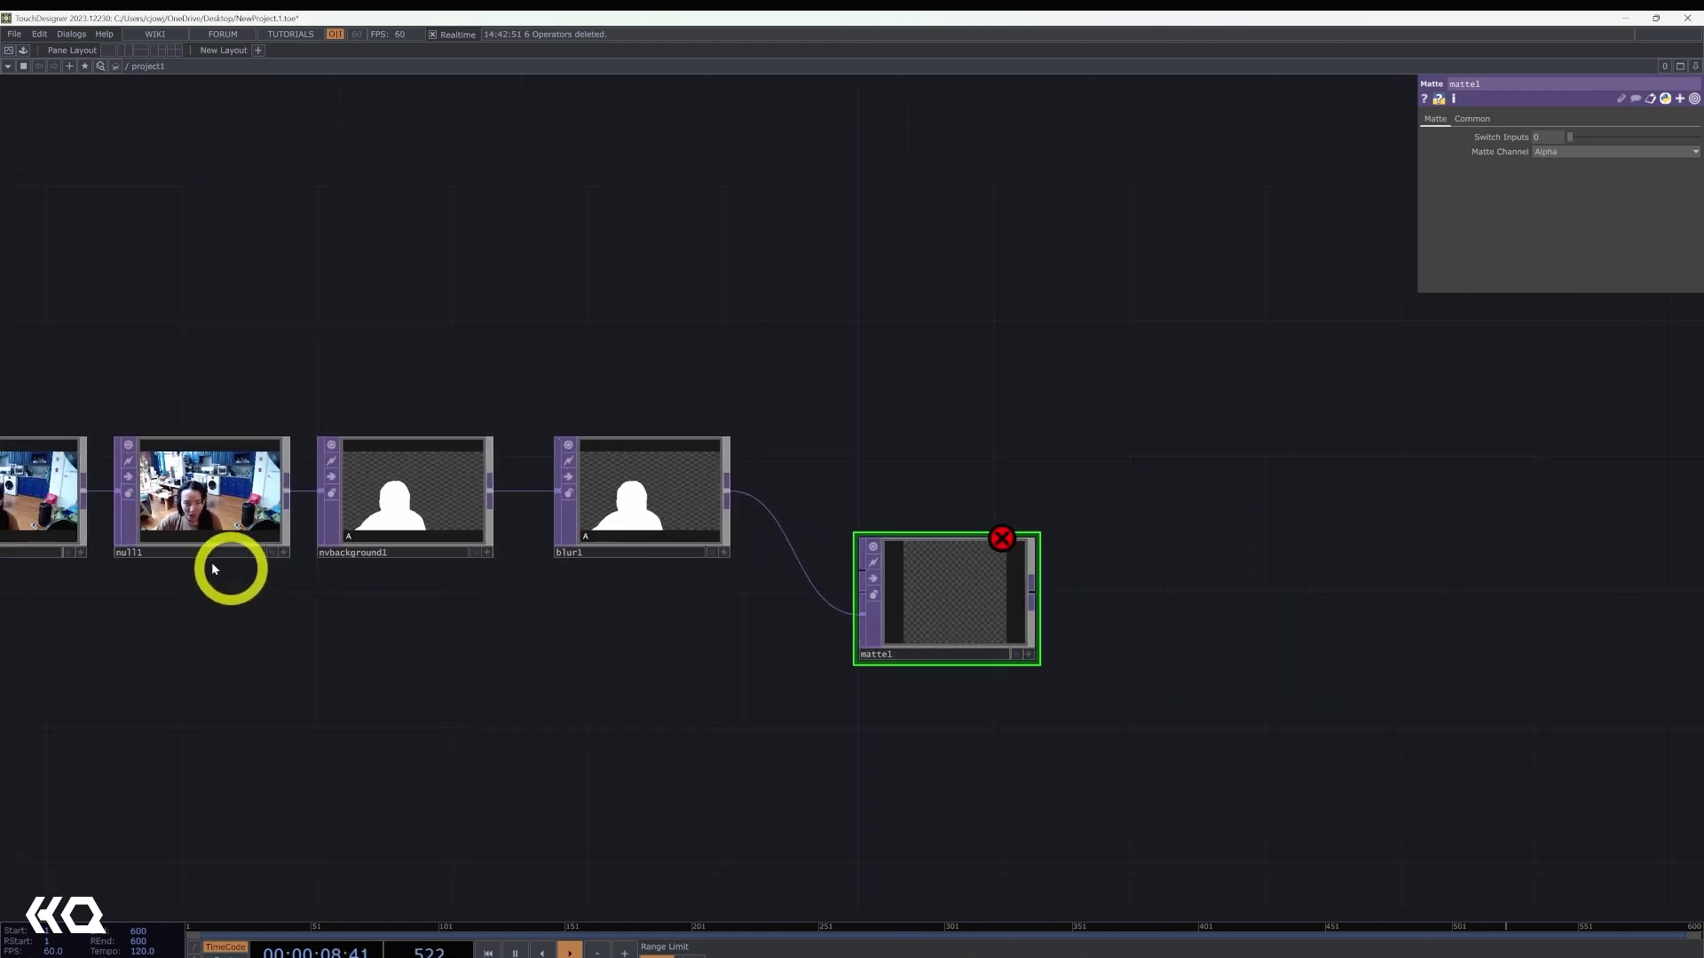
drag(411, 623, 550, 584)
drag(445, 449, 1012, 537)
scroll(955, 532, up, 5)
scroll(668, 333, down, 3)
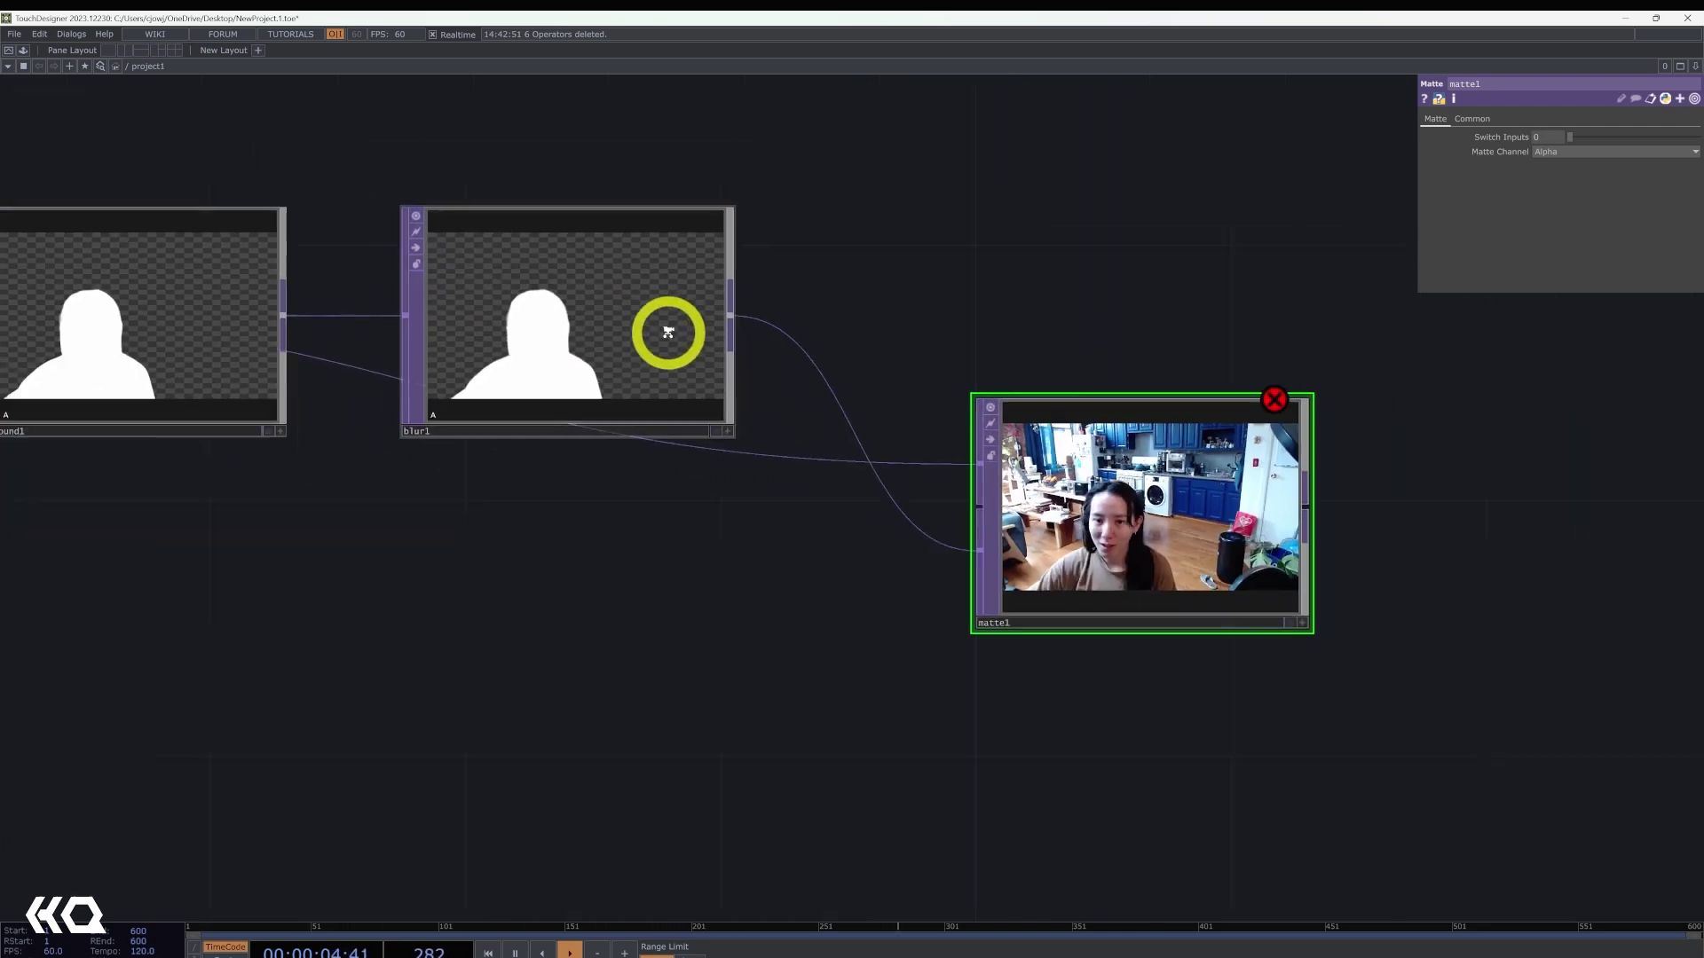
- Insert a Cache TOP on the wire from null1 to the Matte operator and set its cache size to 3
scroll(669, 333, down, 2)
drag(880, 620, 1085, 652)
right_click(933, 459)
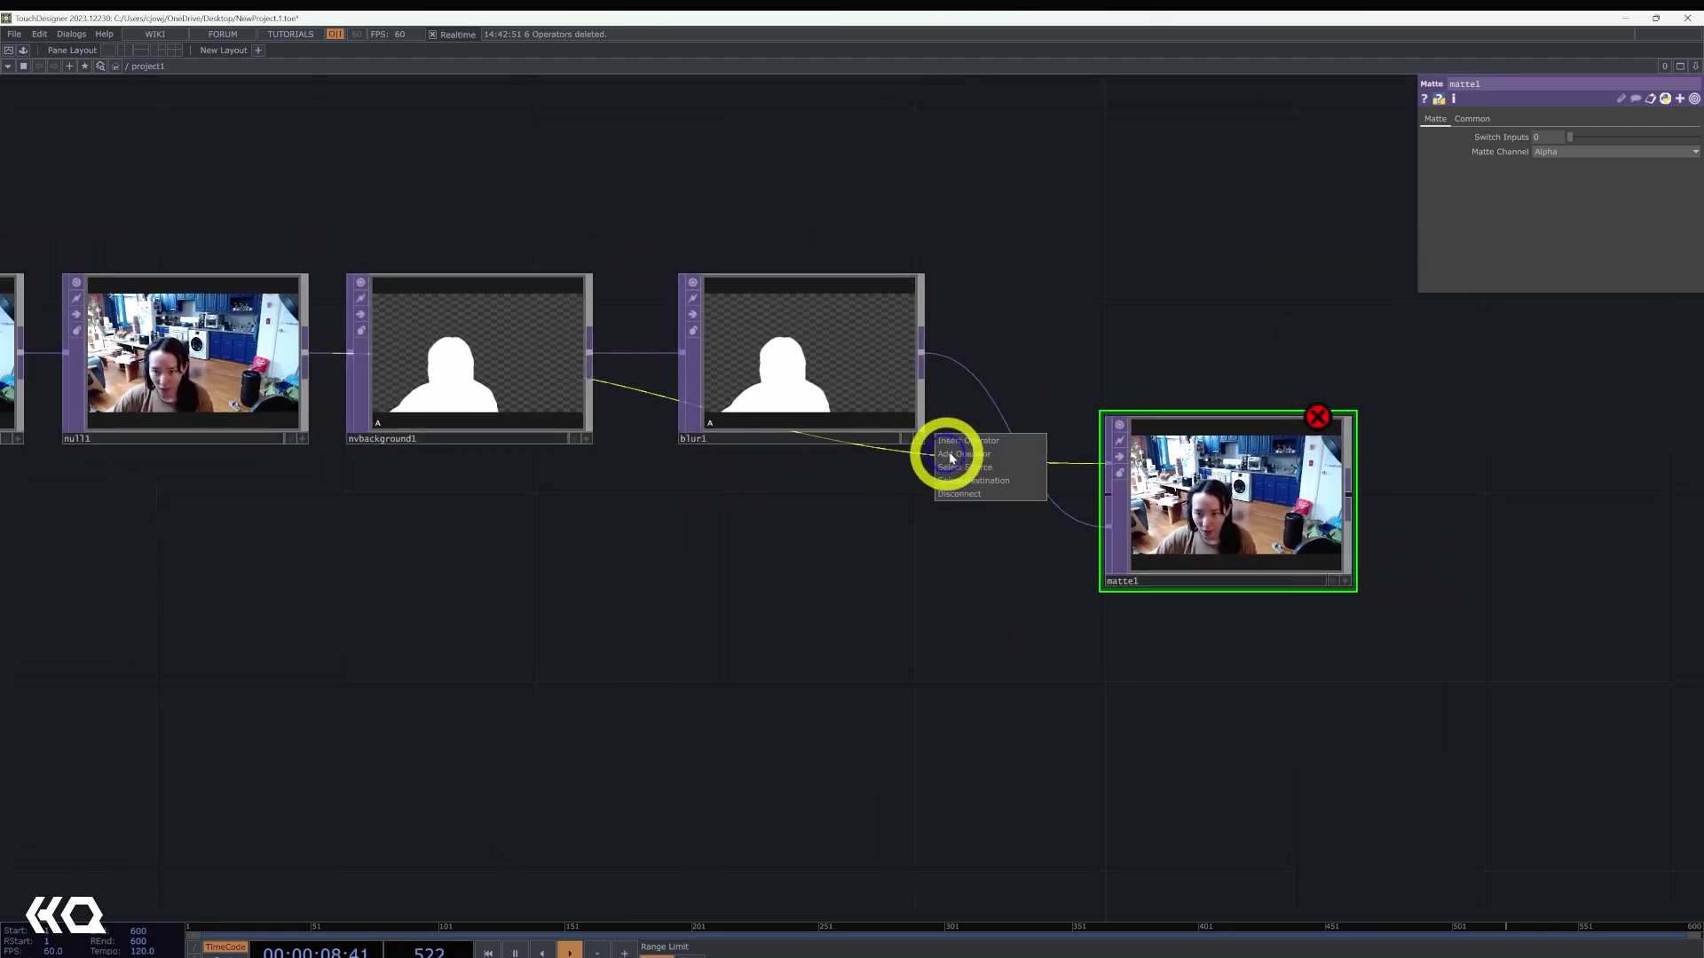
click(976, 444)
text(ca)
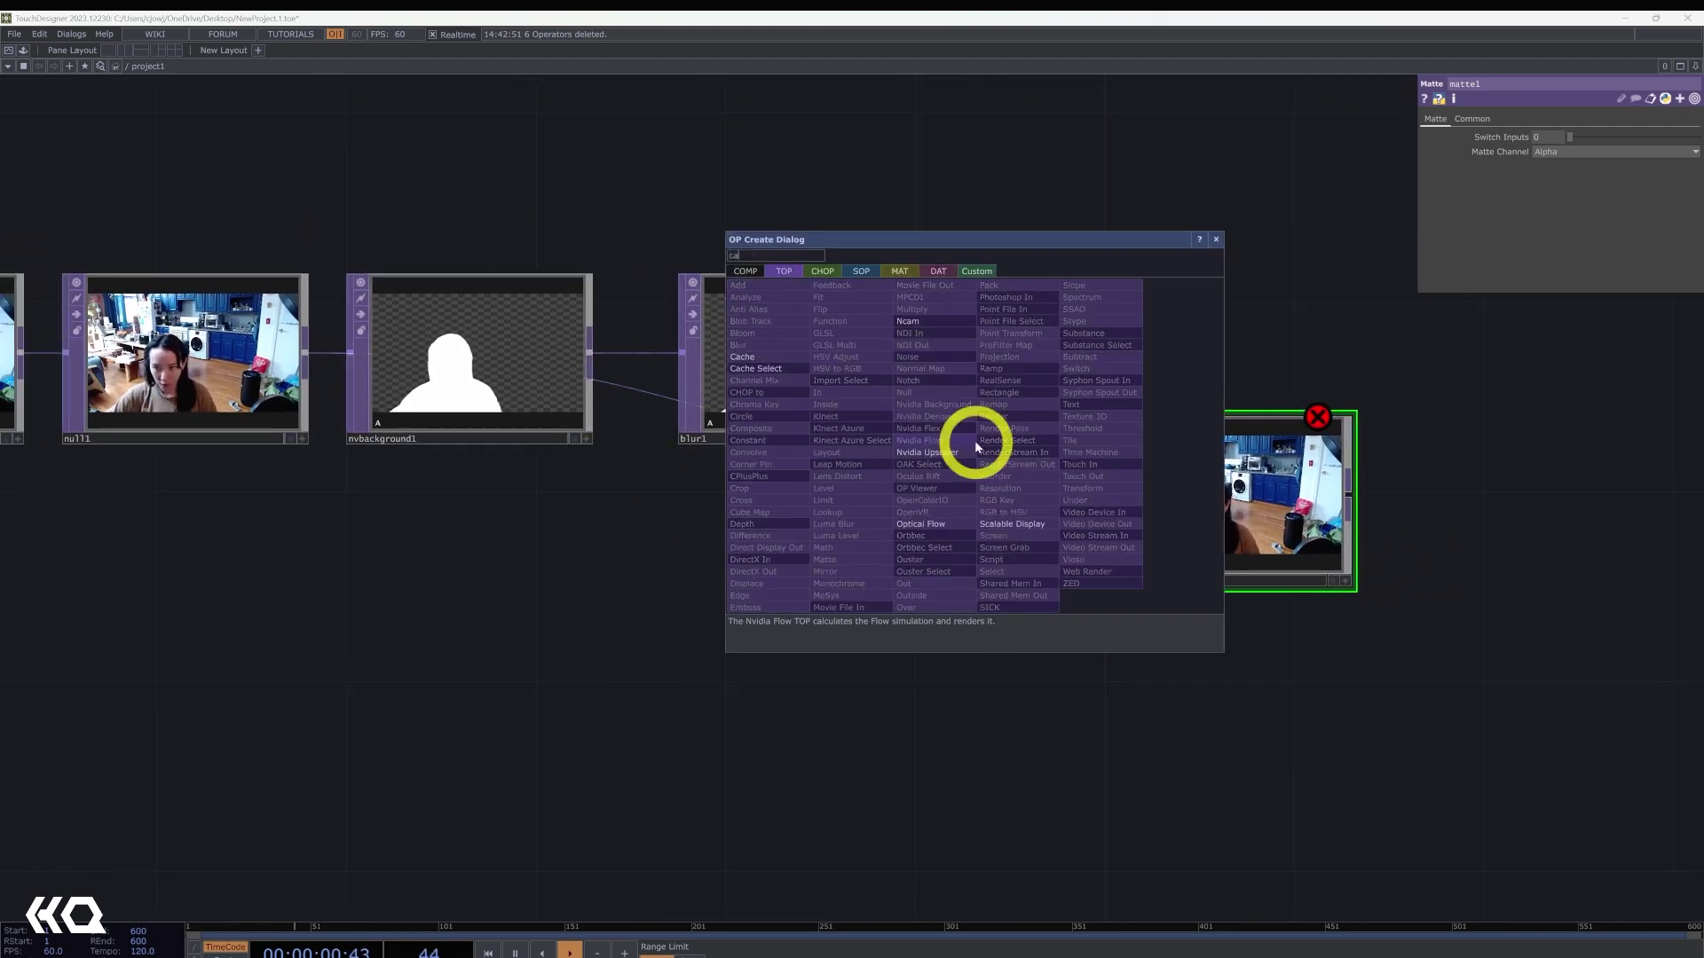
click(753, 357)
click(722, 597)
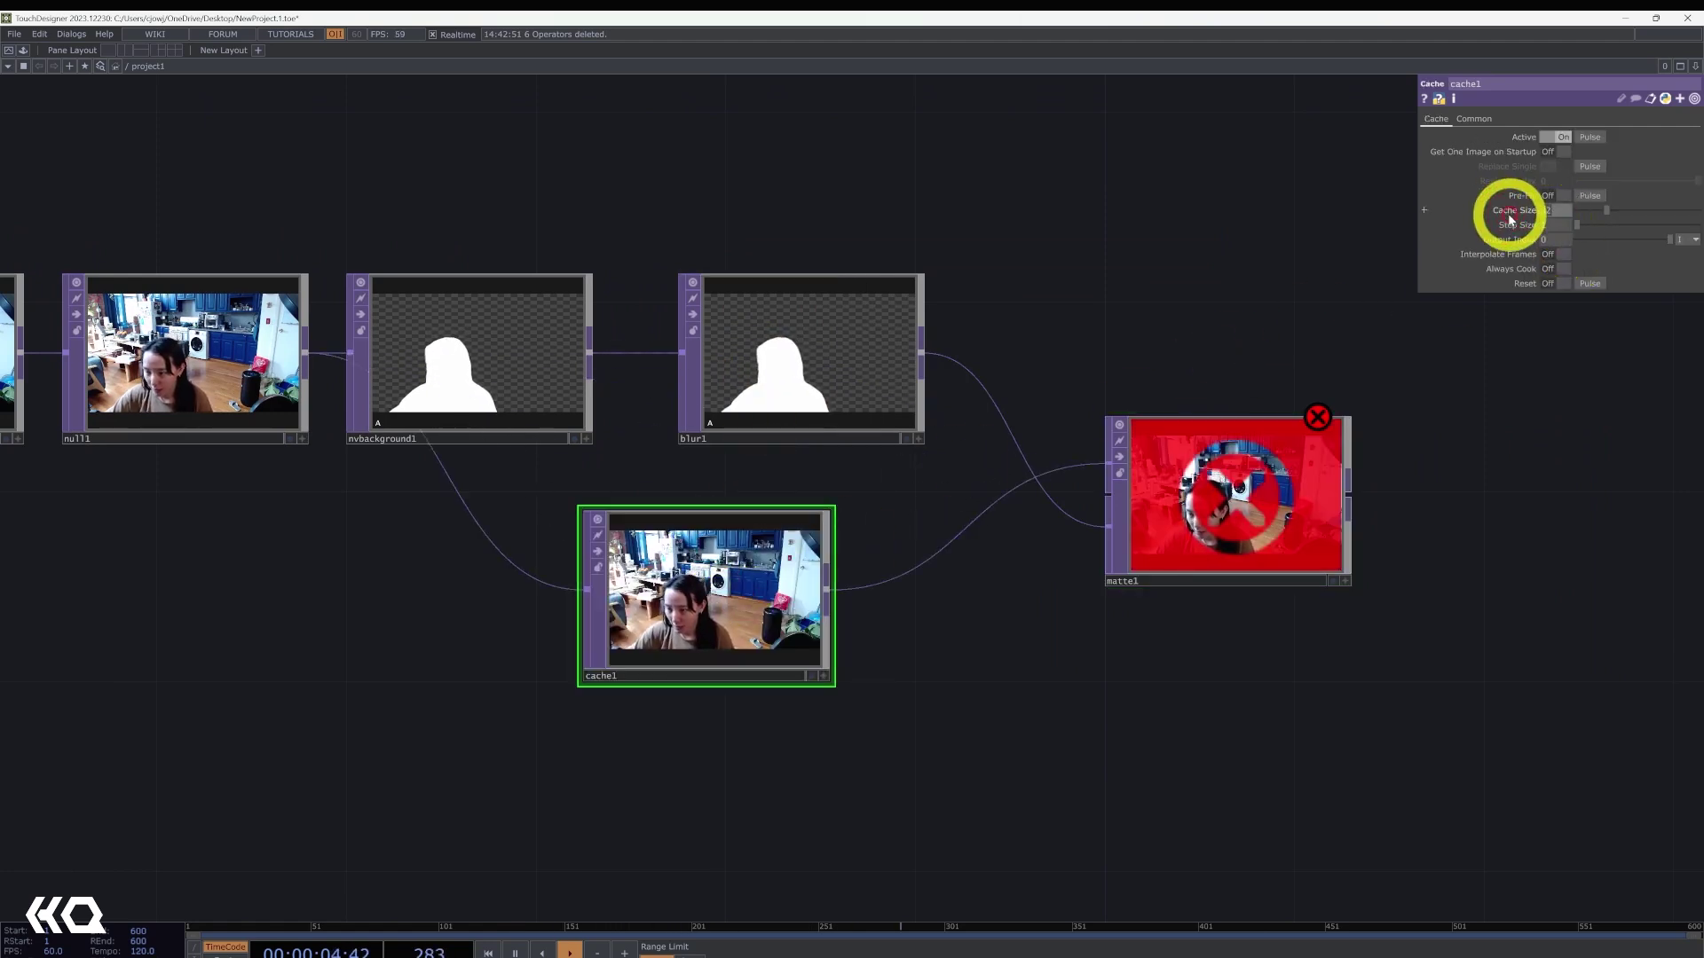
click(1553, 210)
text(3)
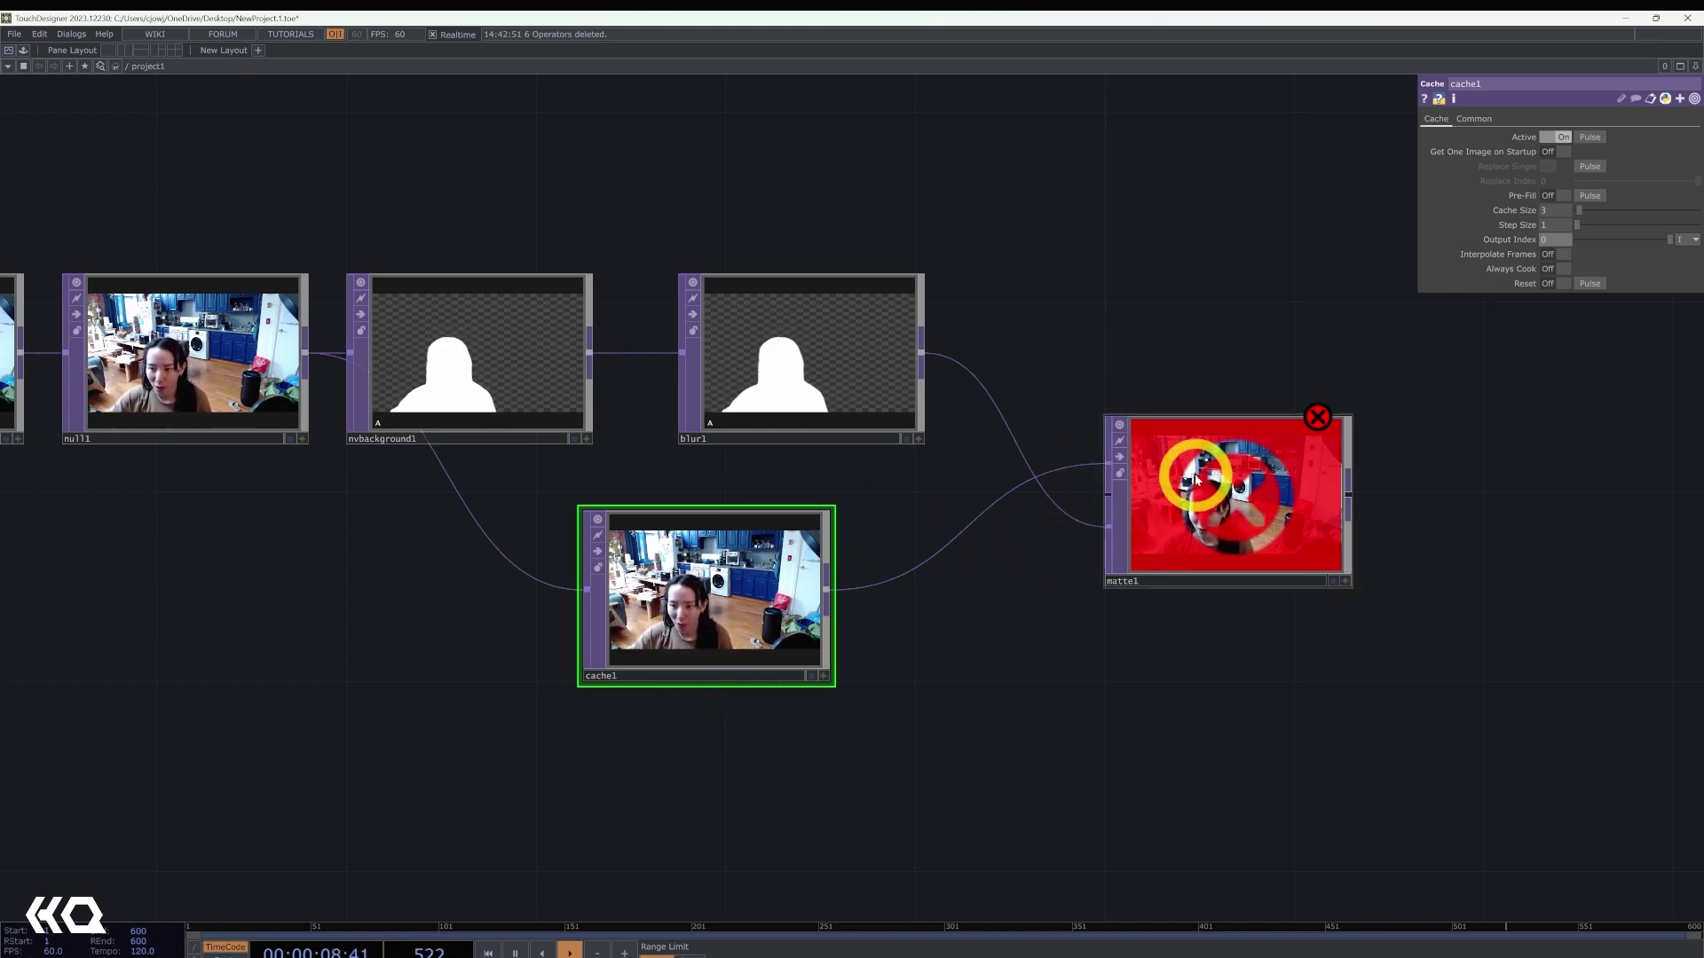
- Add a Select TOP below the cache operator
drag(1045, 947, 1040, 827)
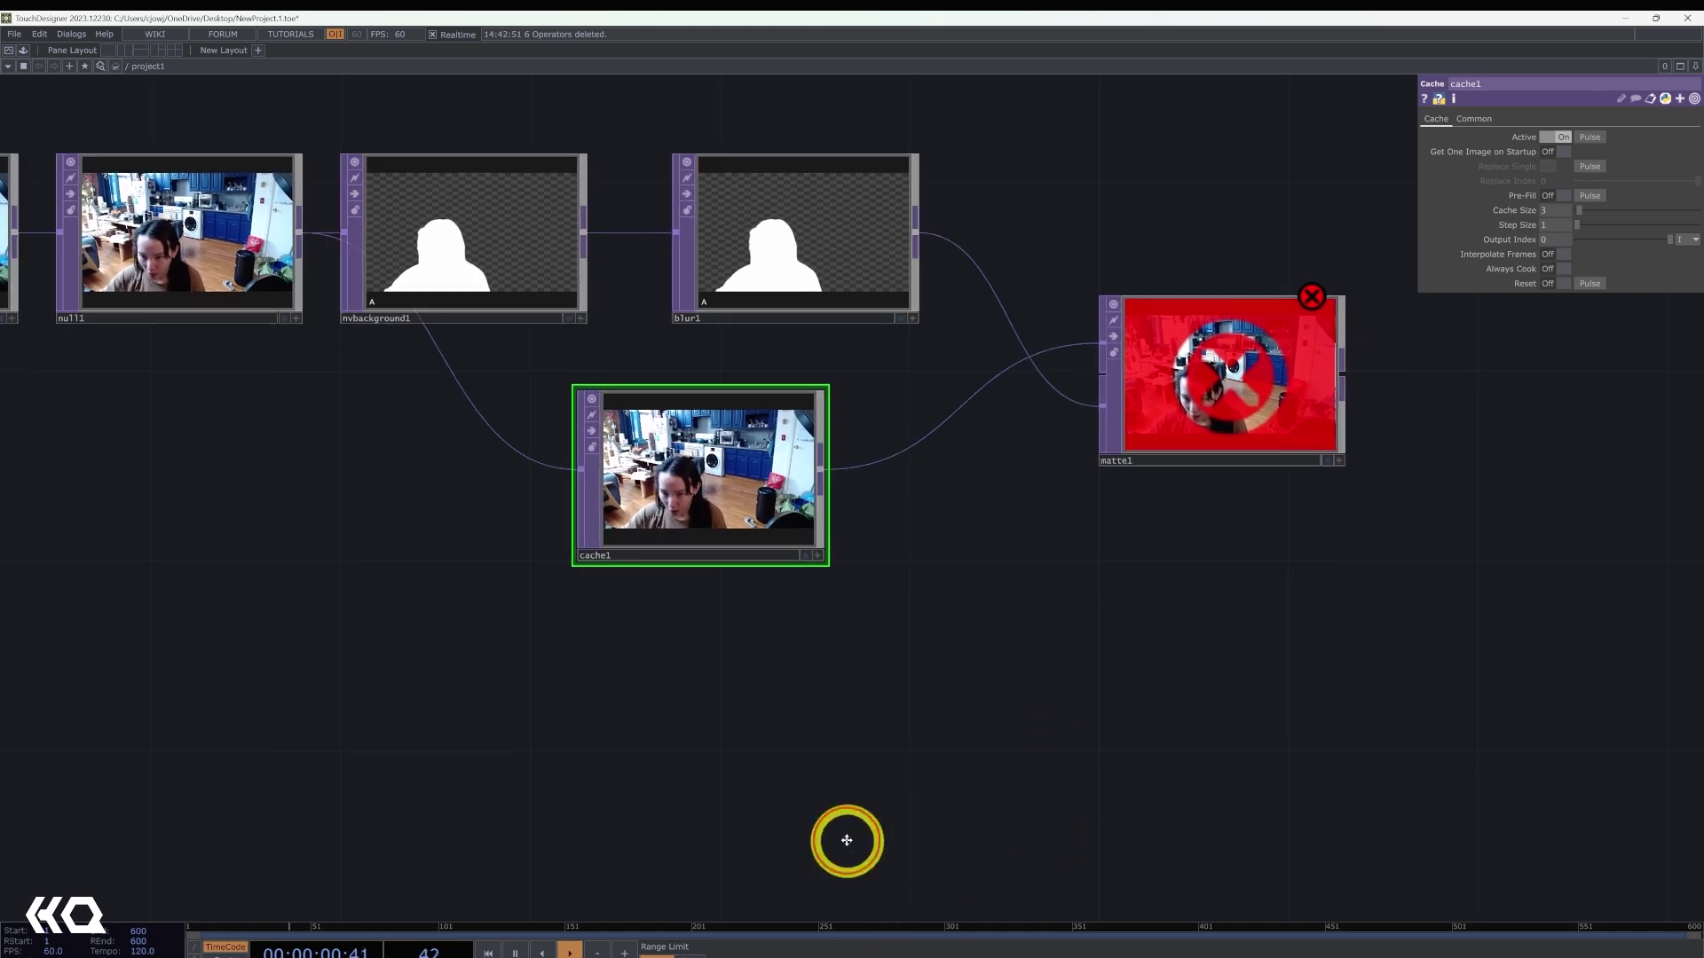
key(Tab)
text(sele)
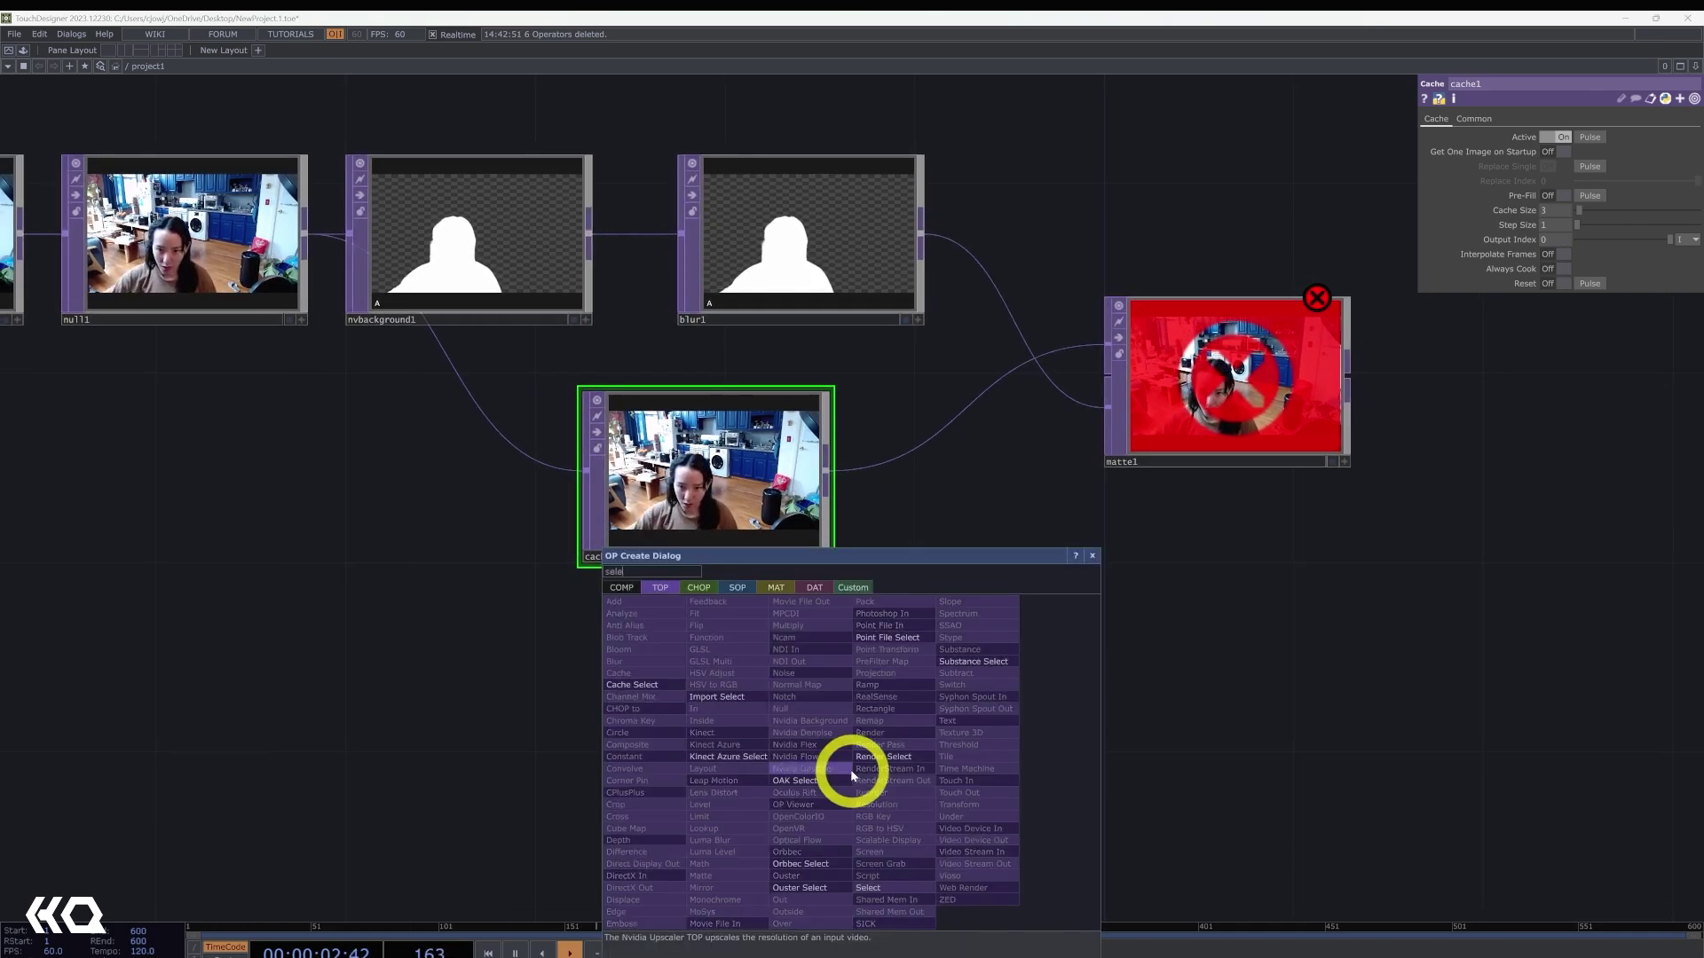
click(879, 888)
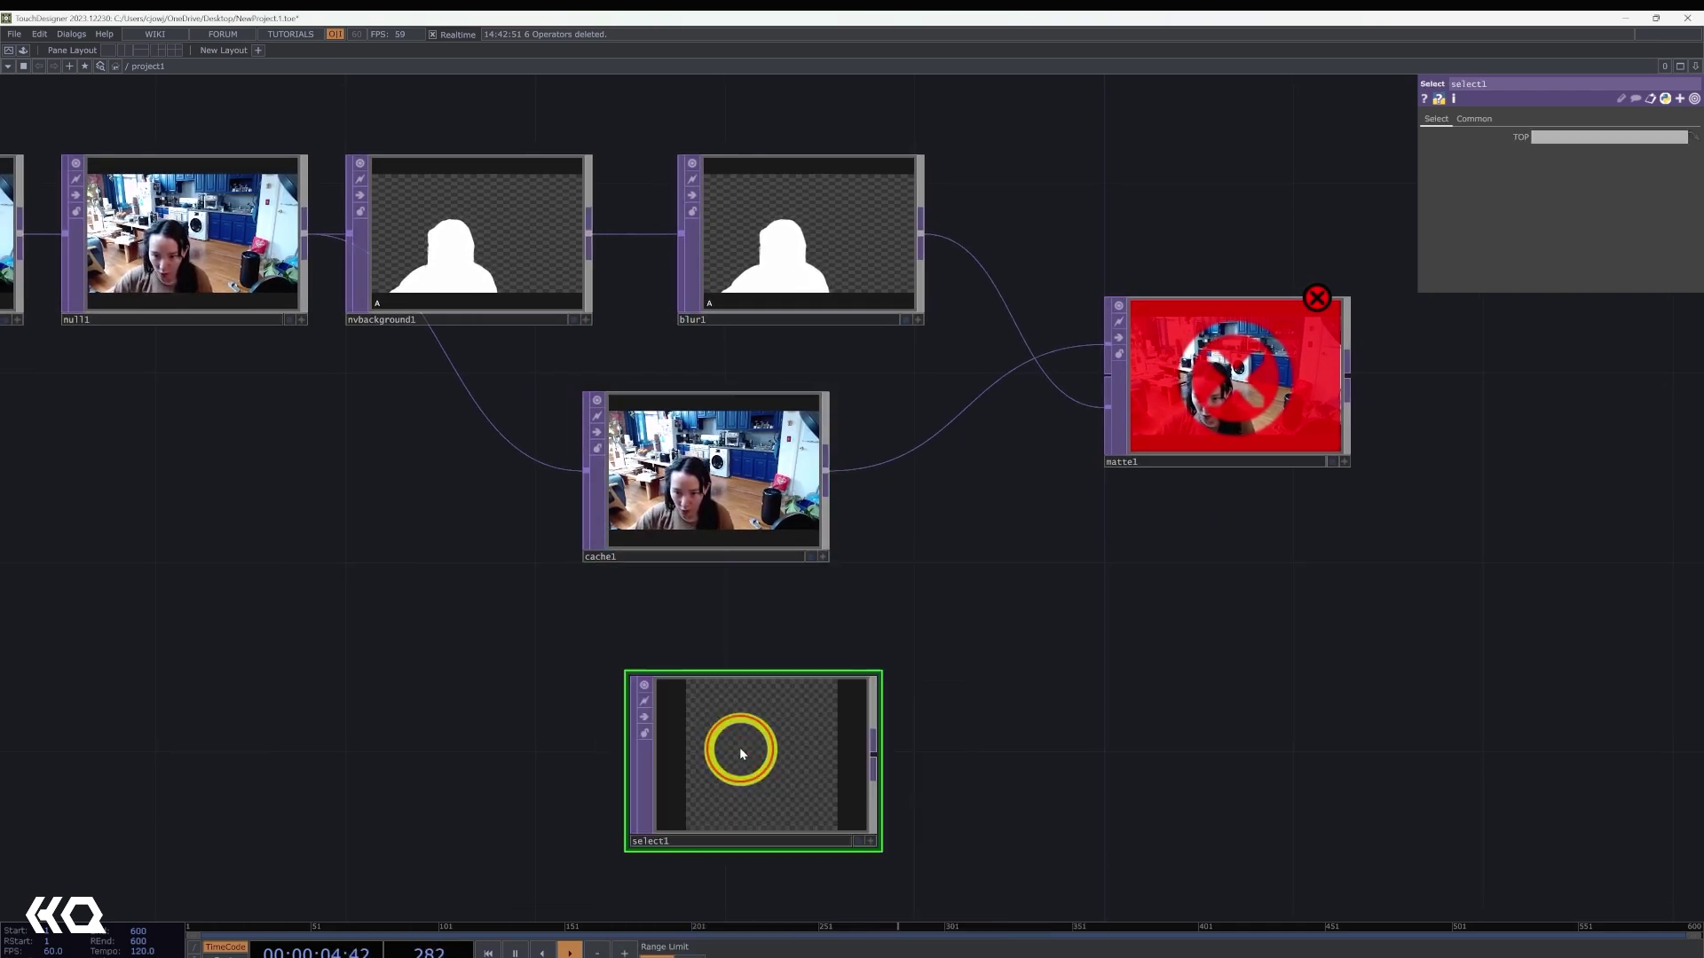
click(742, 742)
- Wire the Select operator's output into the second input of the Matte operator
drag(939, 649, 943, 696)
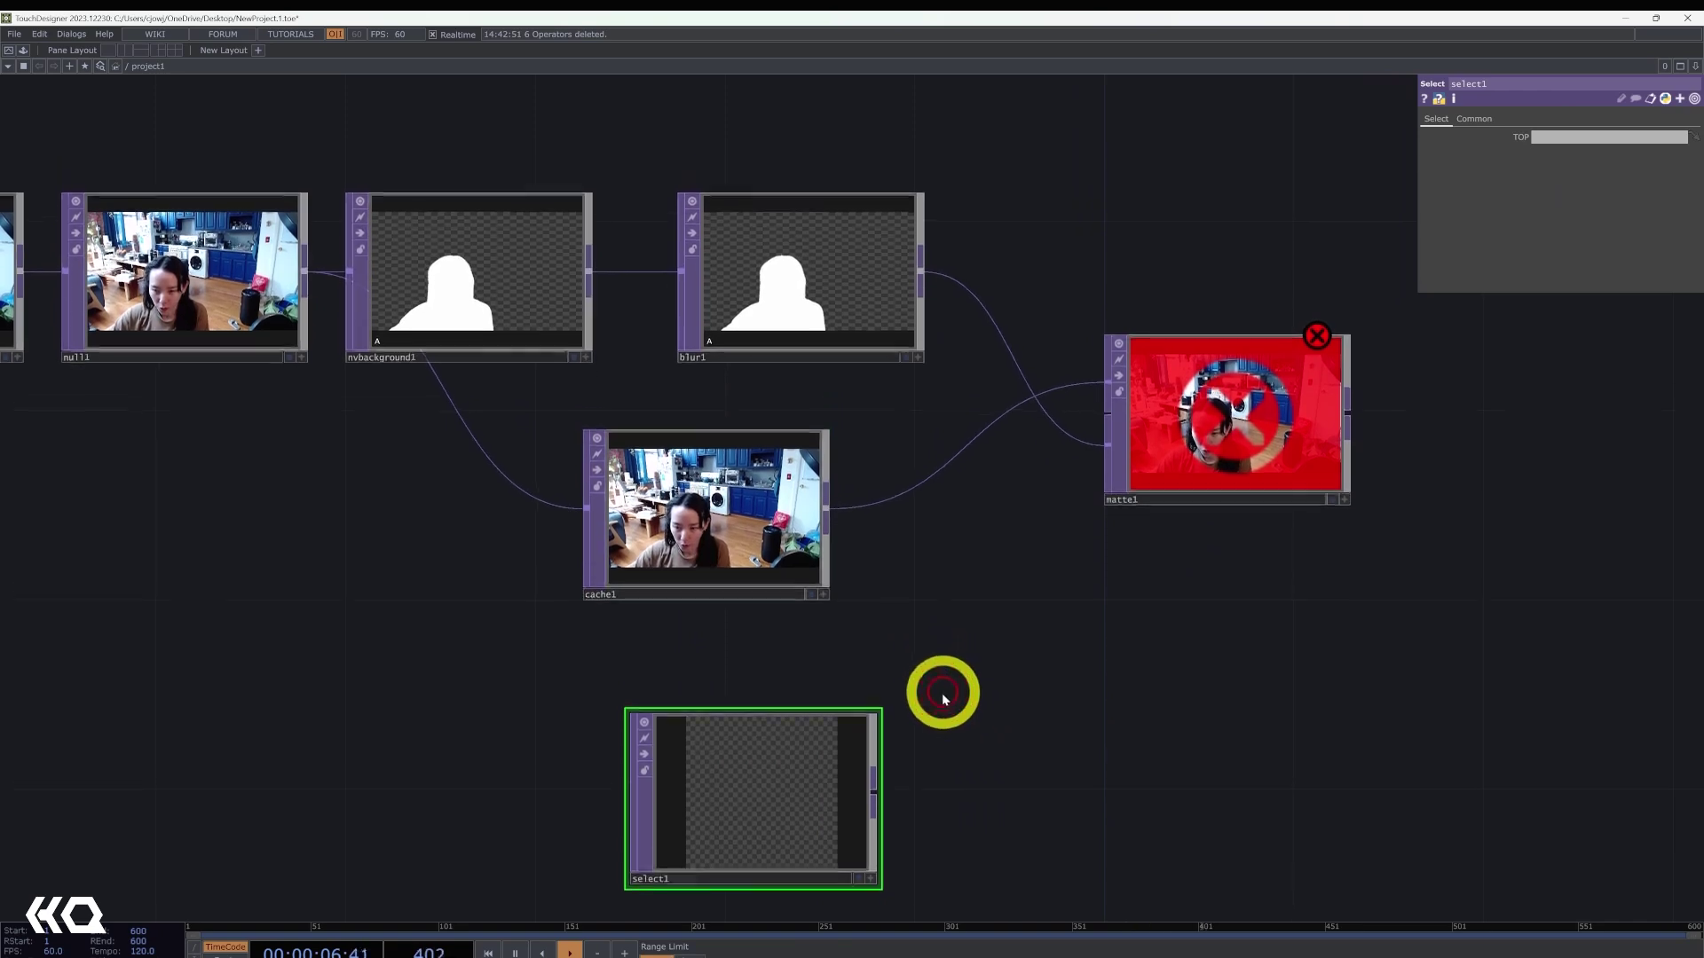
click(878, 797)
drag(965, 611, 1110, 424)
drag(1134, 663, 1035, 674)
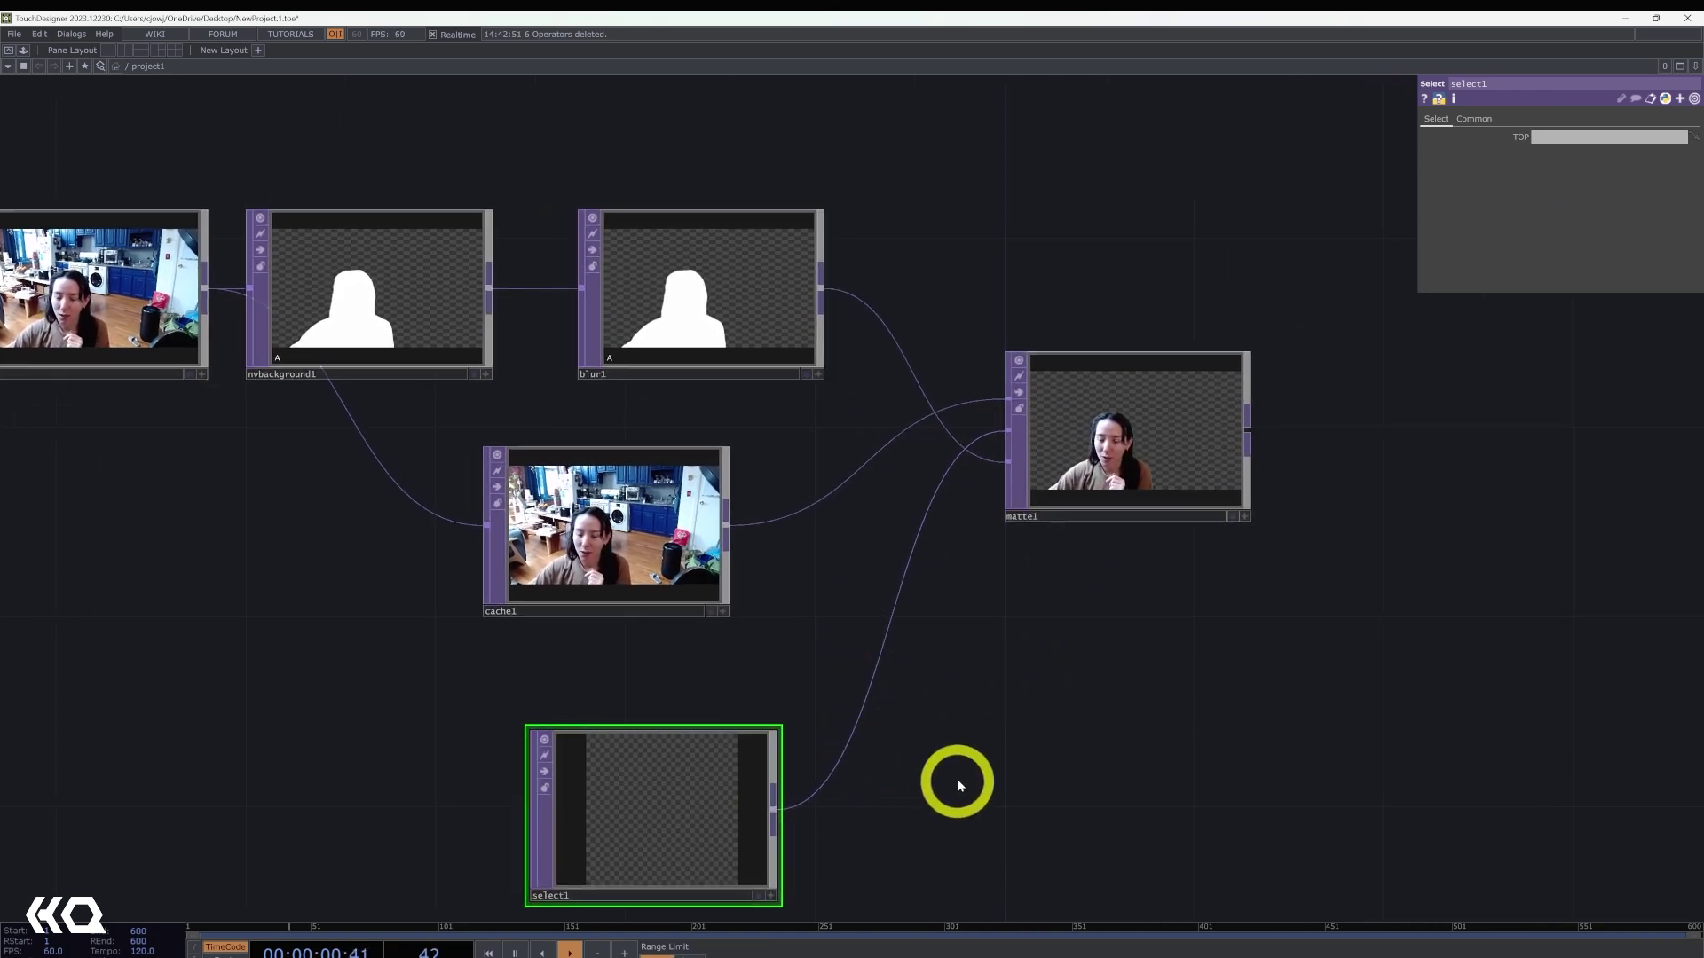
- Rename the Select operator as filterSelect
drag(842, 843, 861, 743)
text(f)
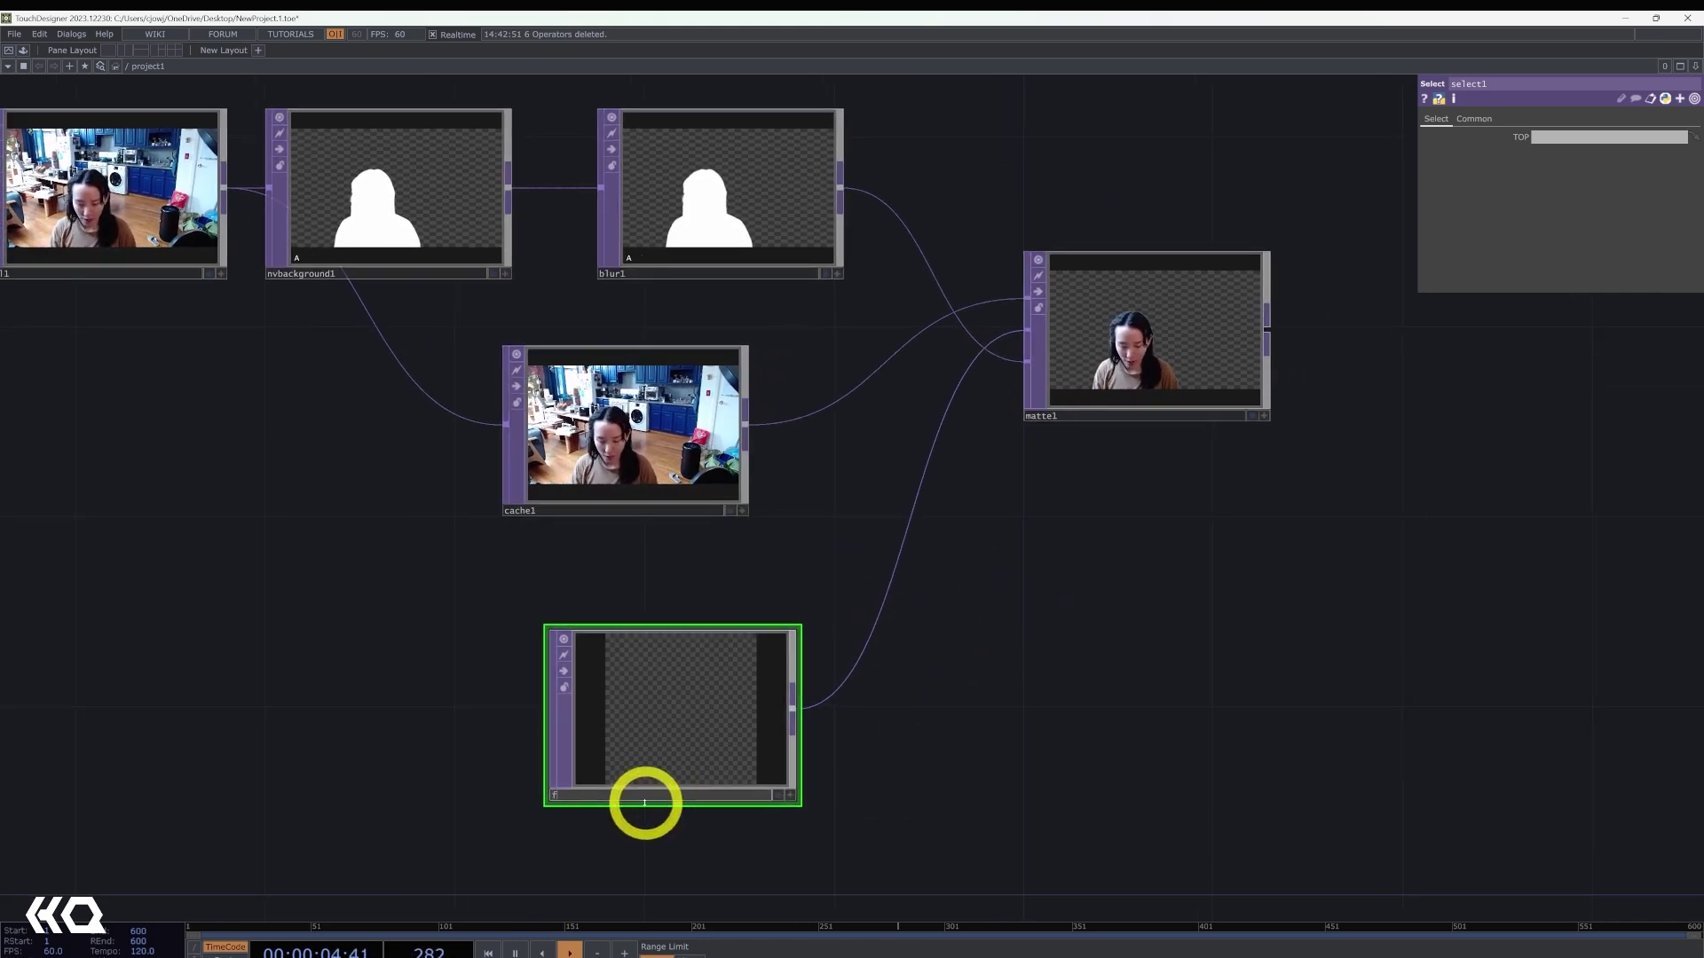
text(ilter)
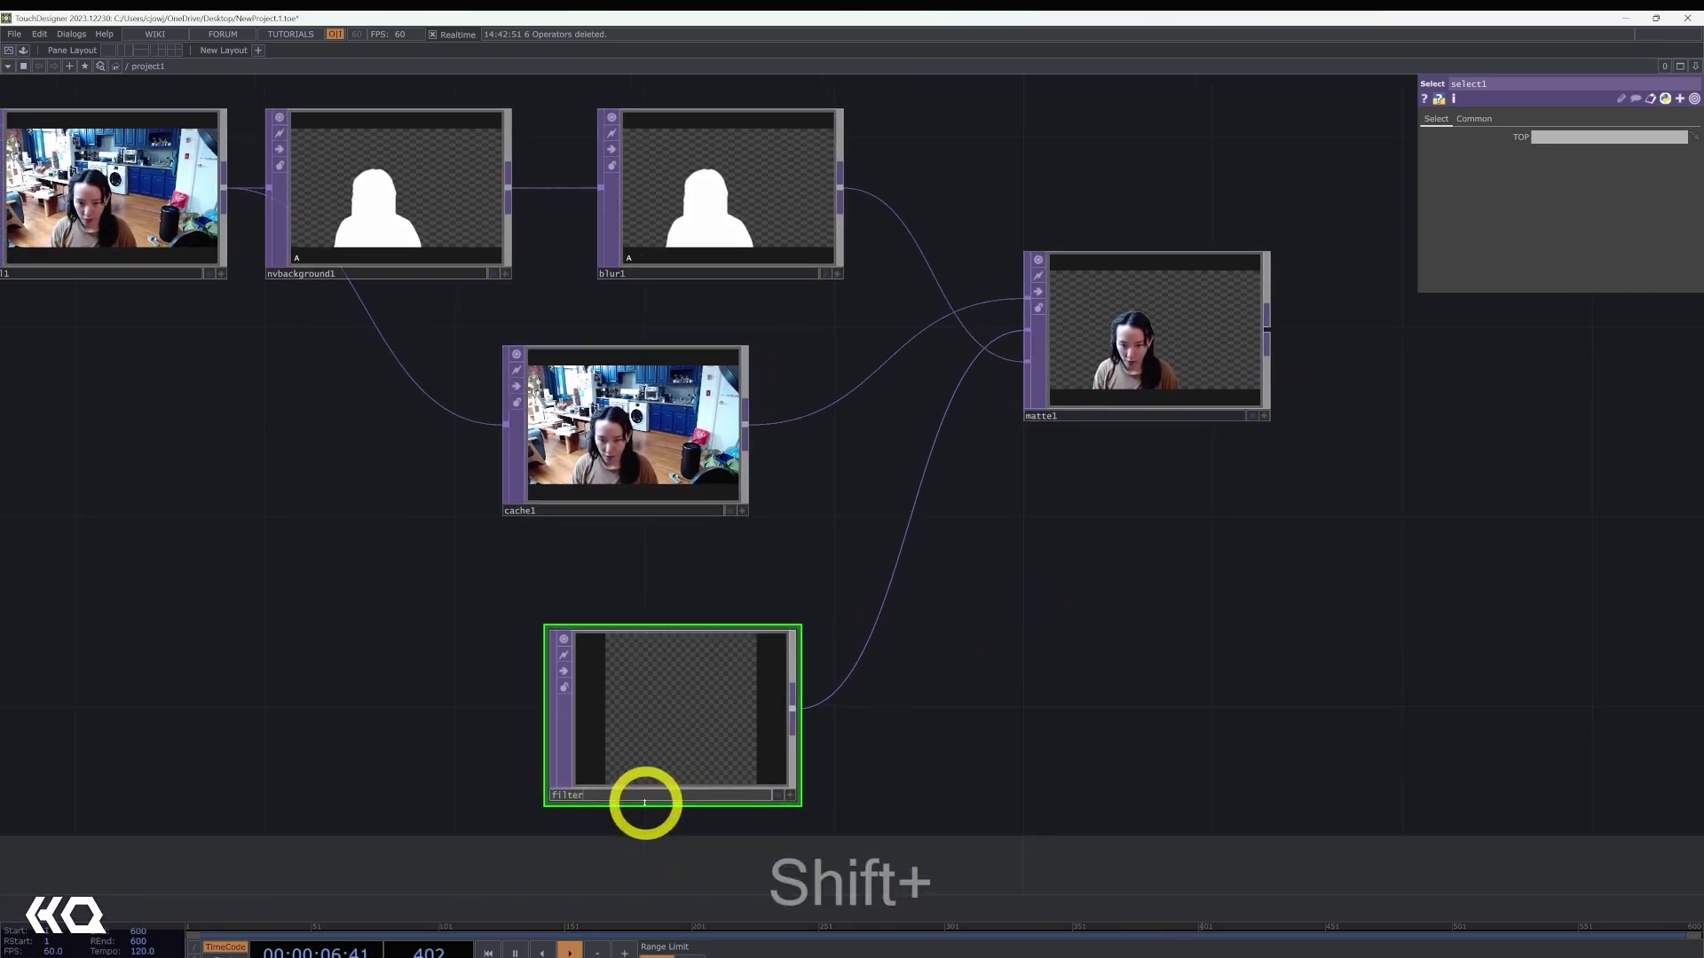
text(Select)
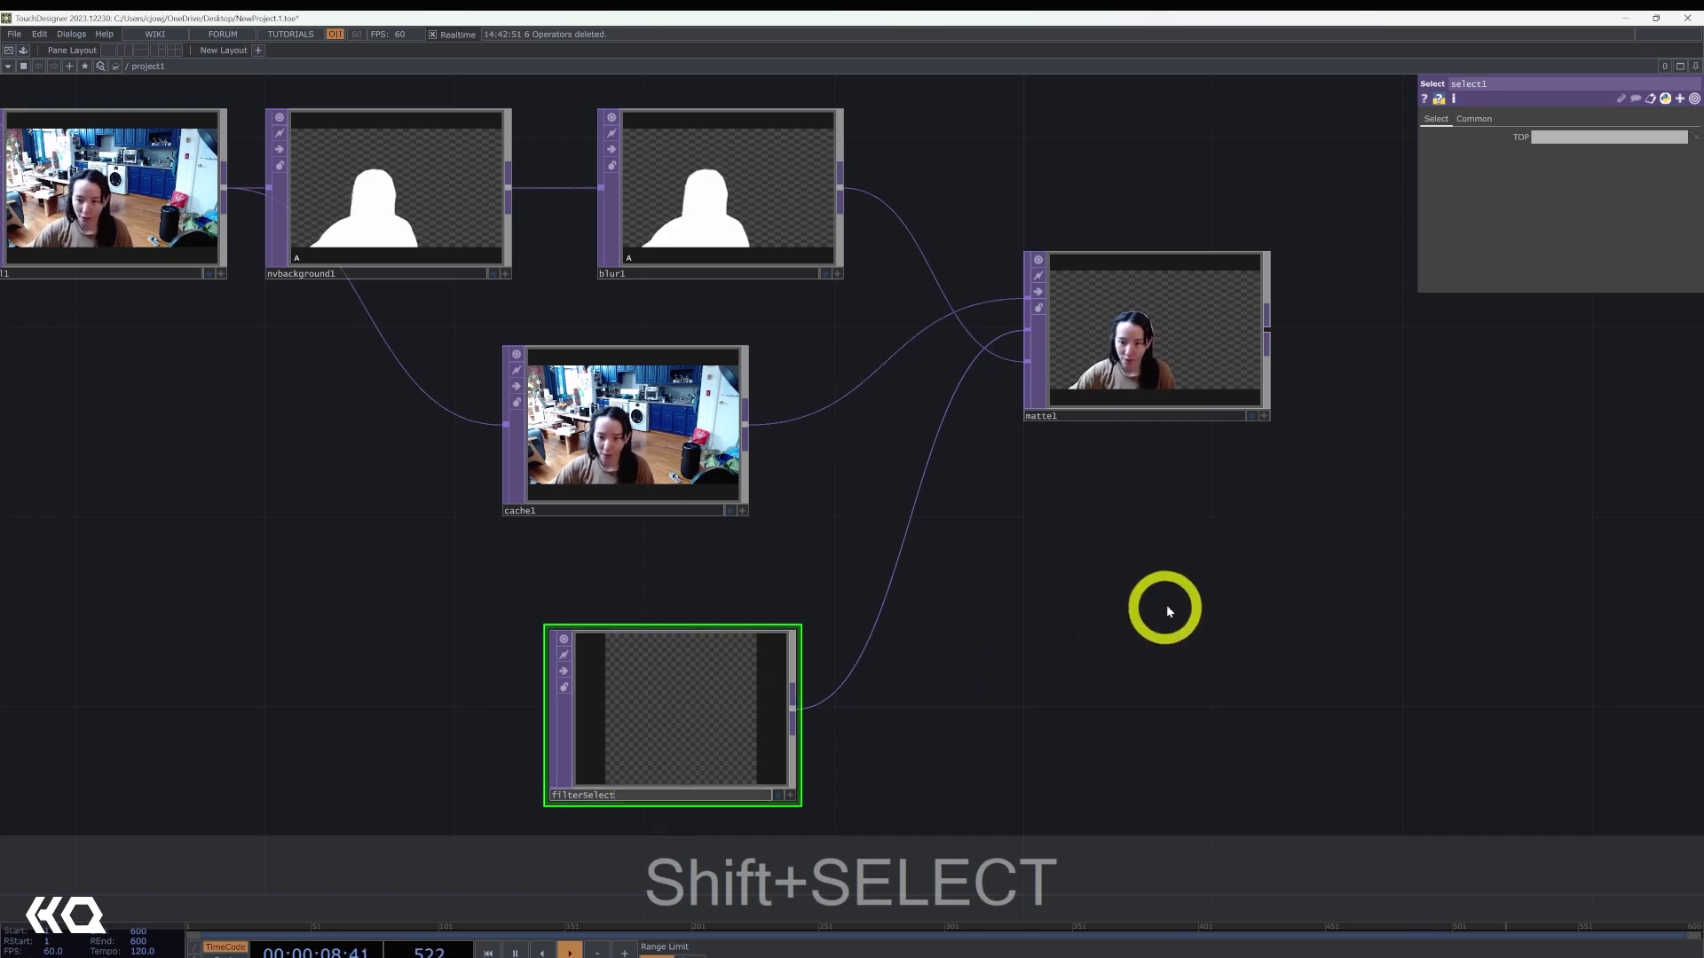
click(1174, 627)
- Add a Null TOP connected to the Matte operator's output and name it Video_feed
drag(1174, 627, 816, 695)
drag(964, 652, 804, 653)
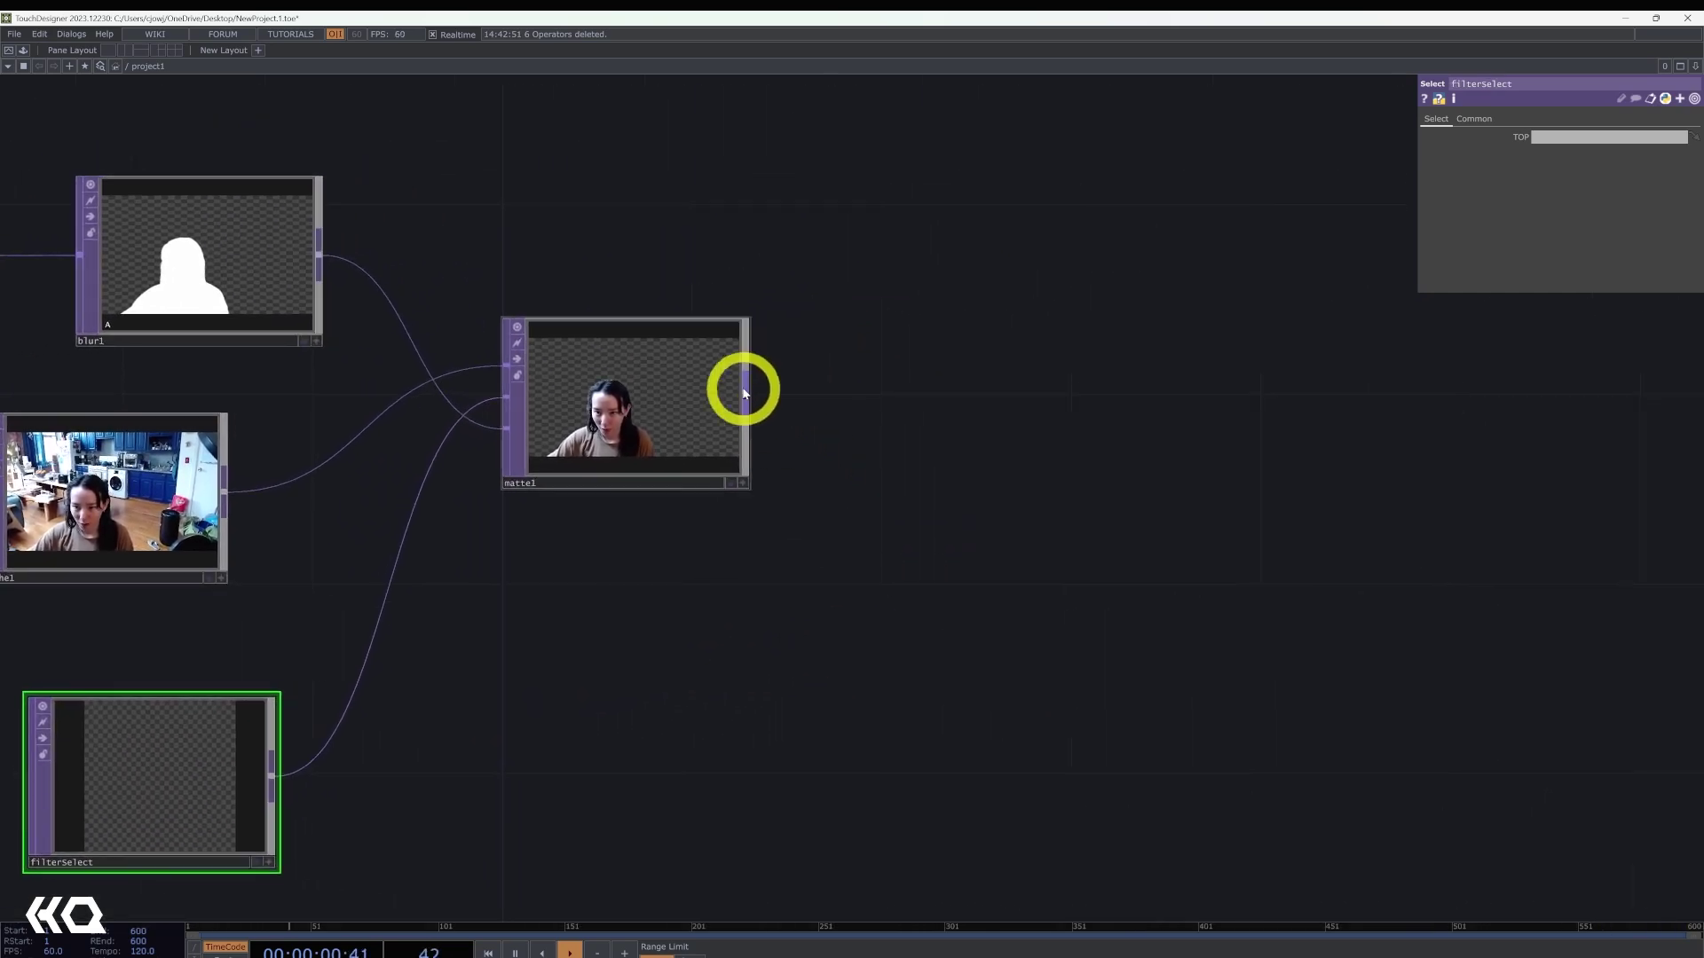
right_click(751, 392)
text(nu)
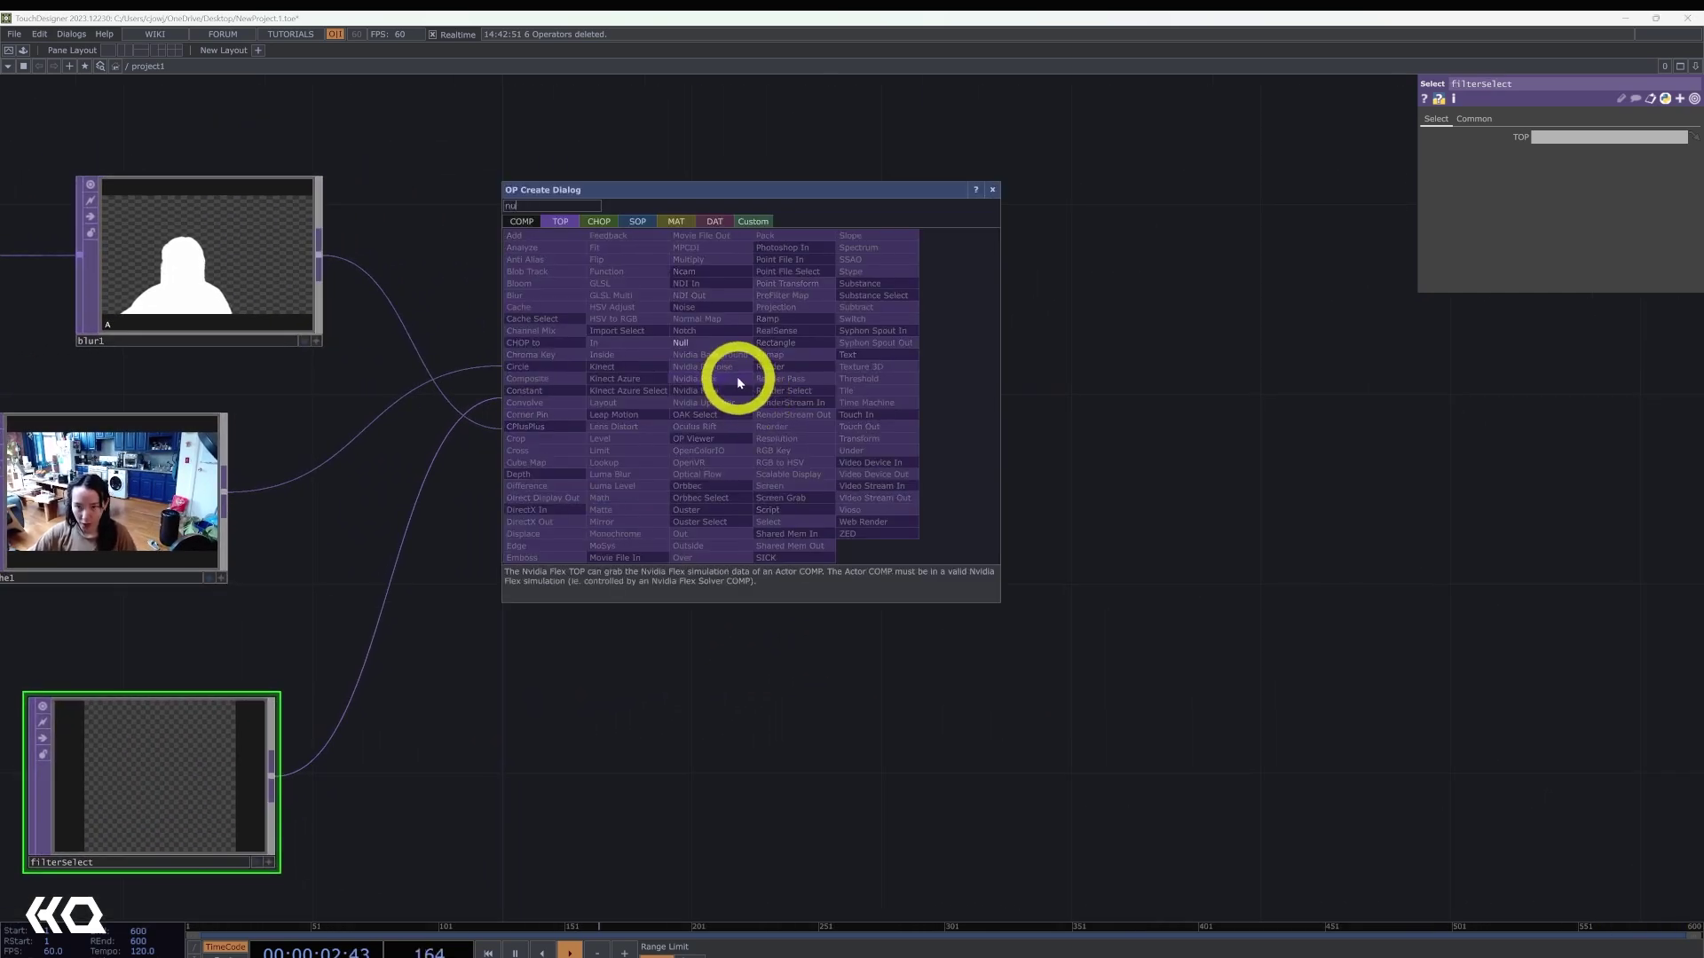
click(711, 342)
click(1056, 400)
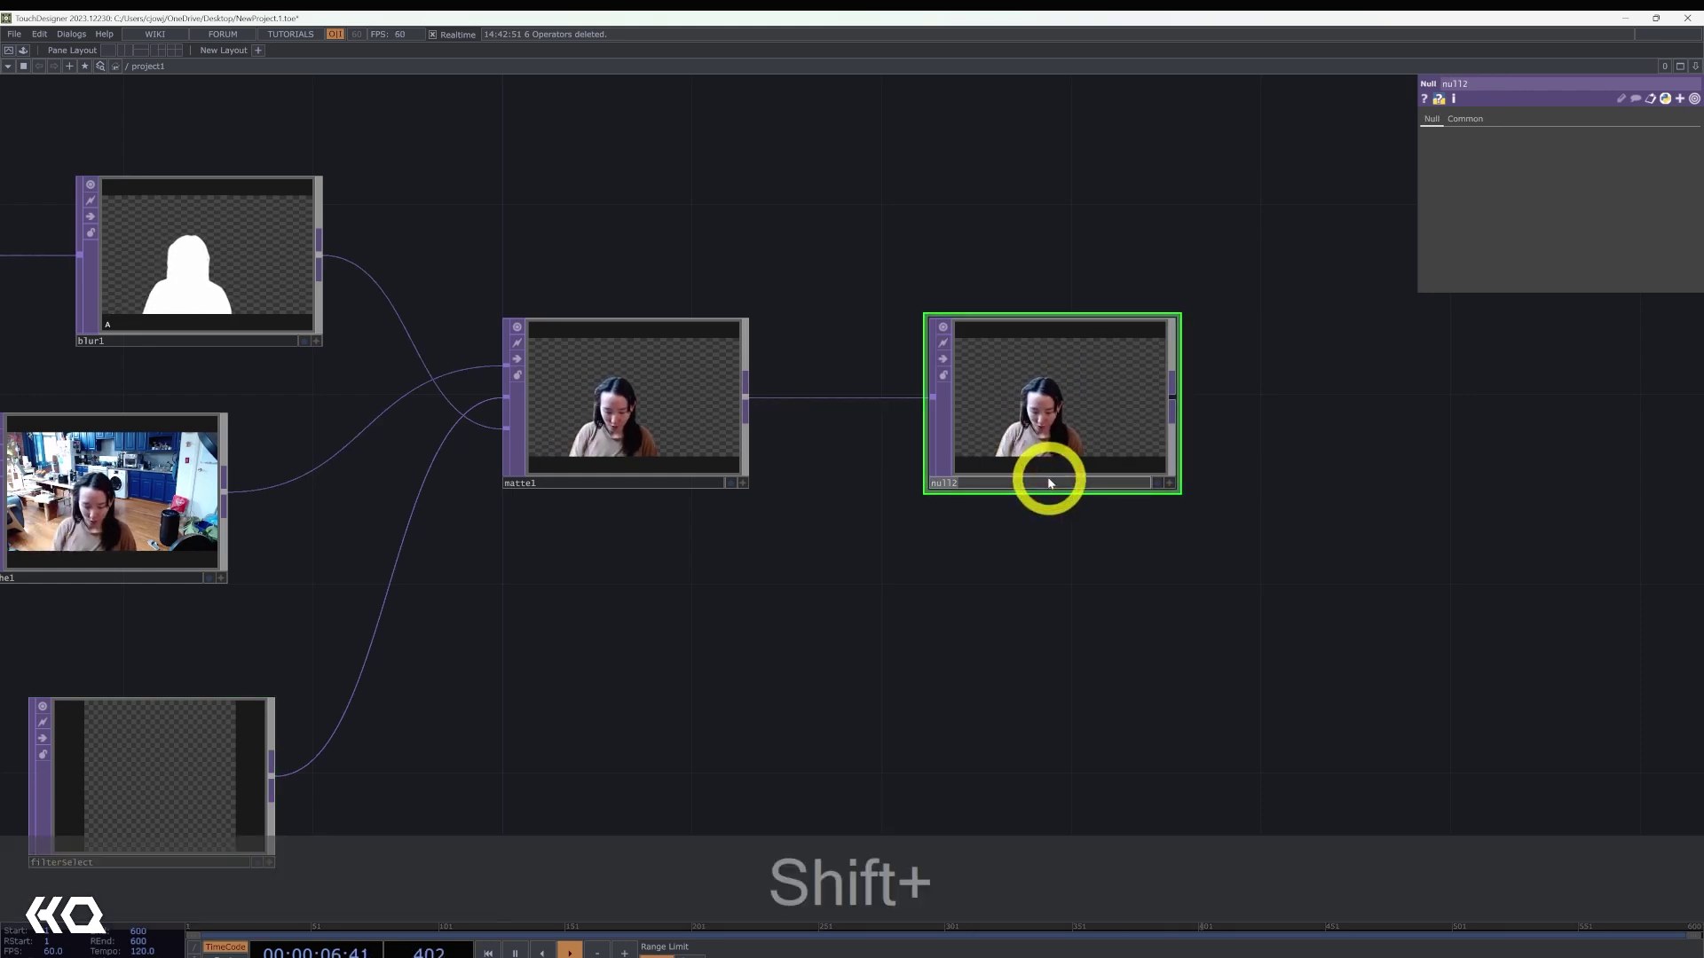
text(Video_feed)
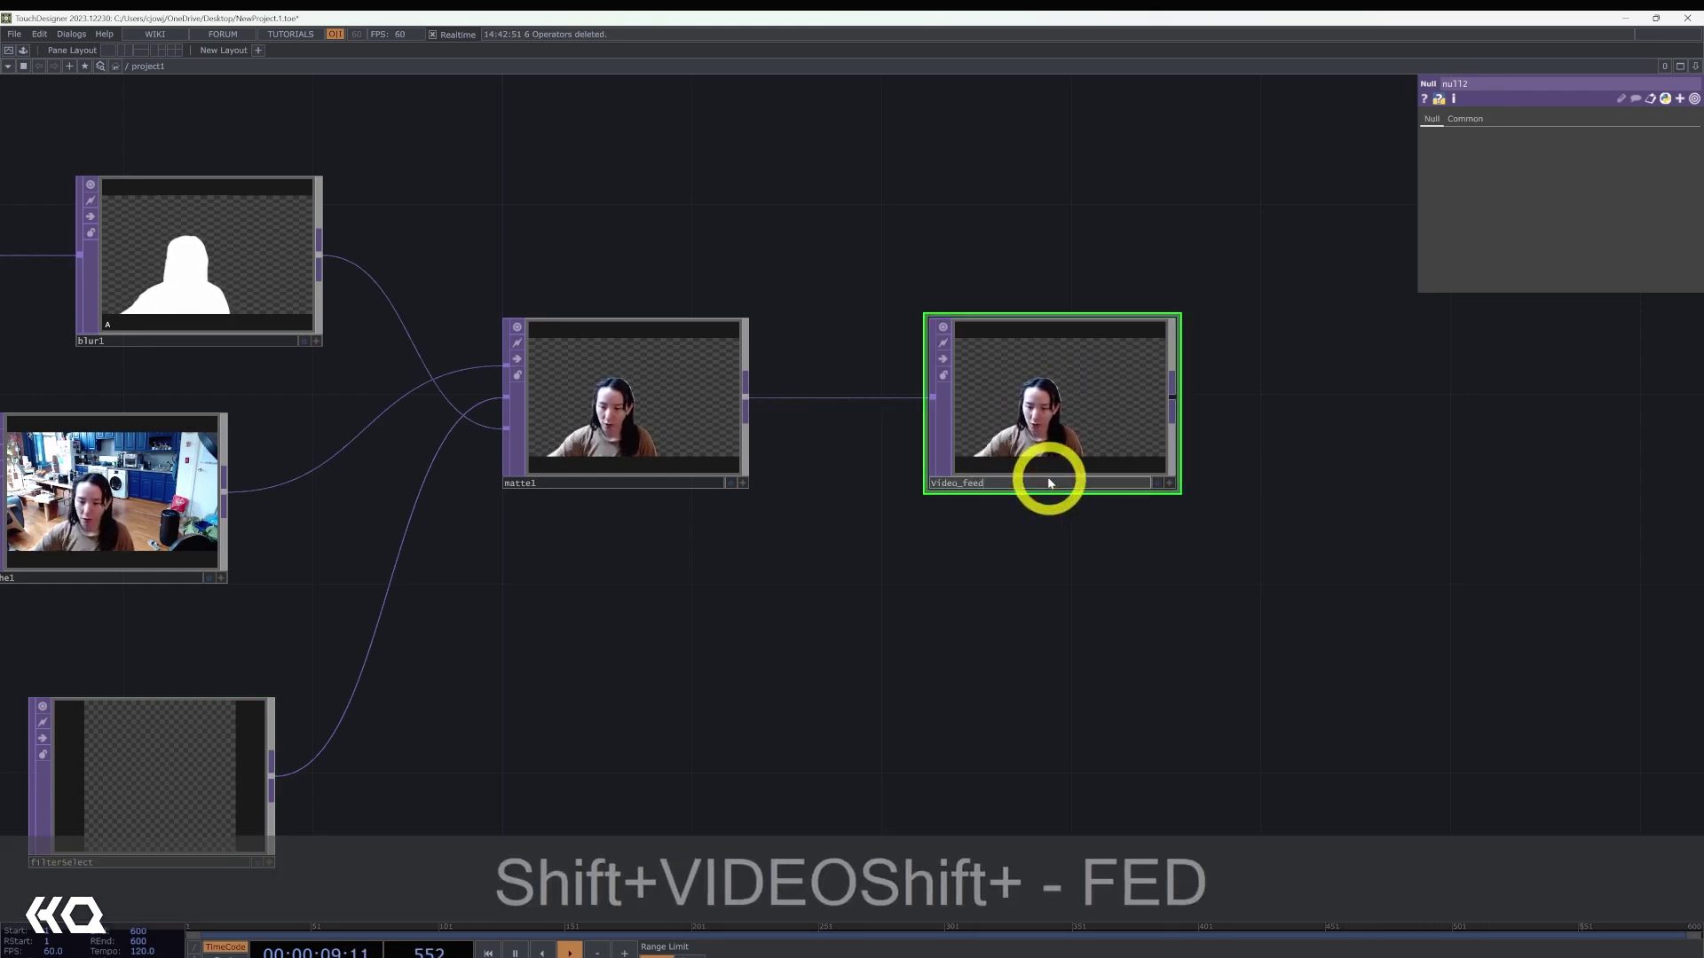
click(1040, 660)
- Add a Base COMP in the empty area below the video network
scroll(1040, 660, down, 5)
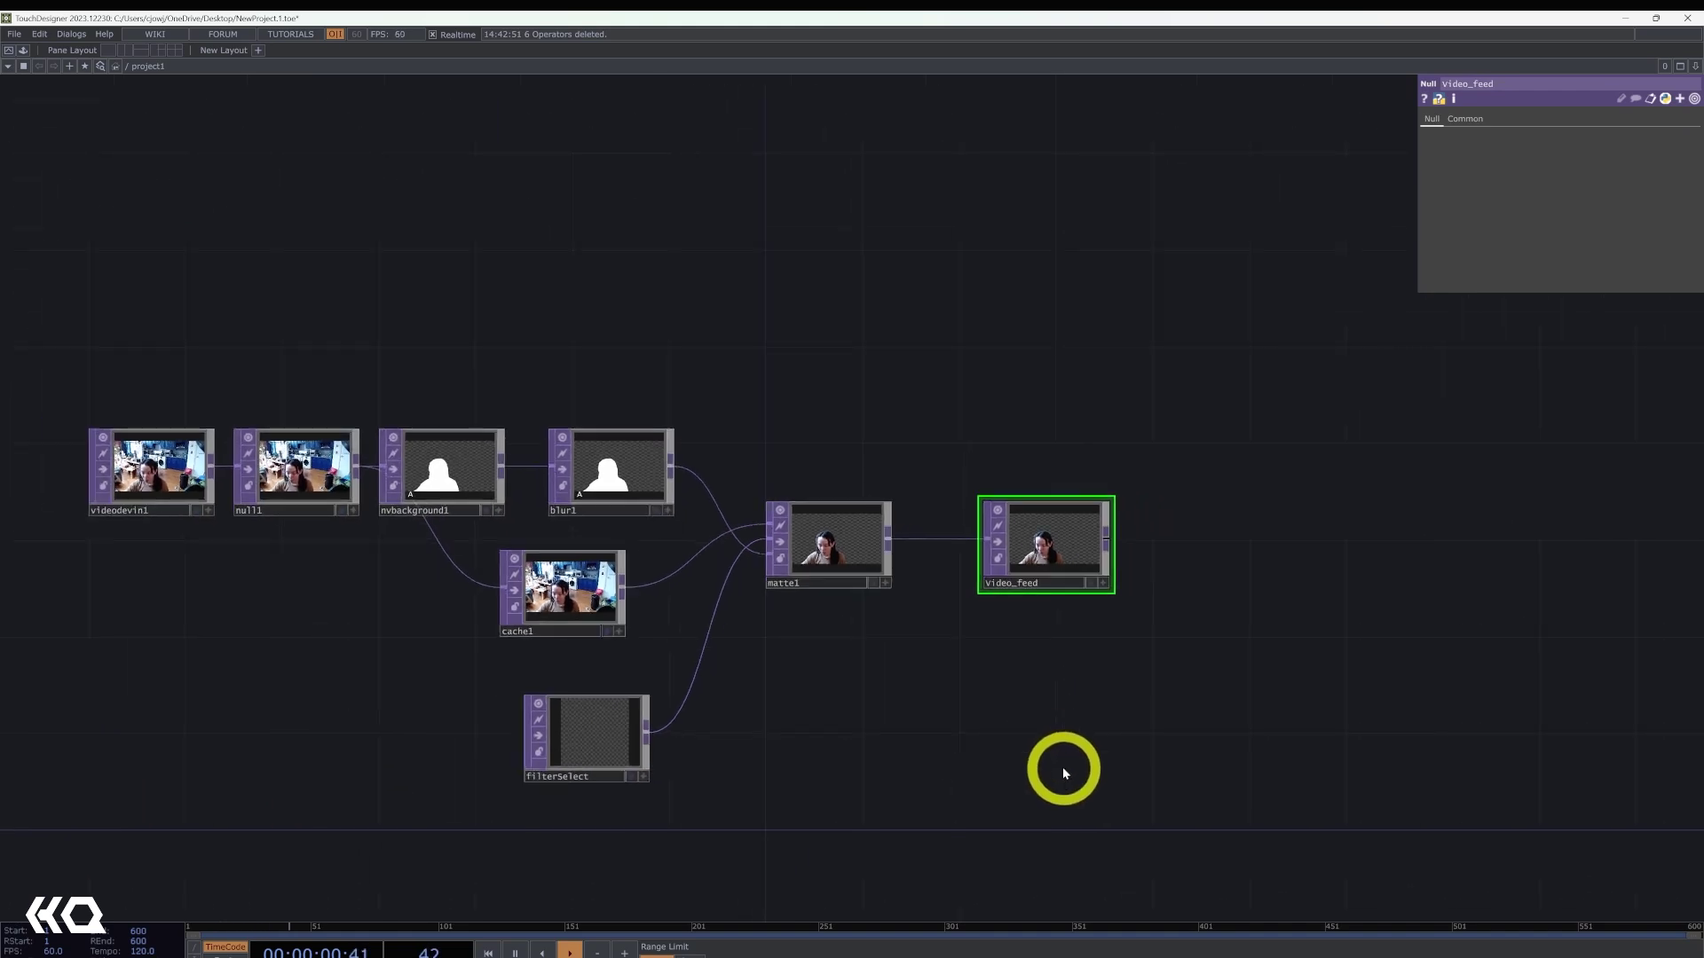
drag(1065, 772, 1212, 684)
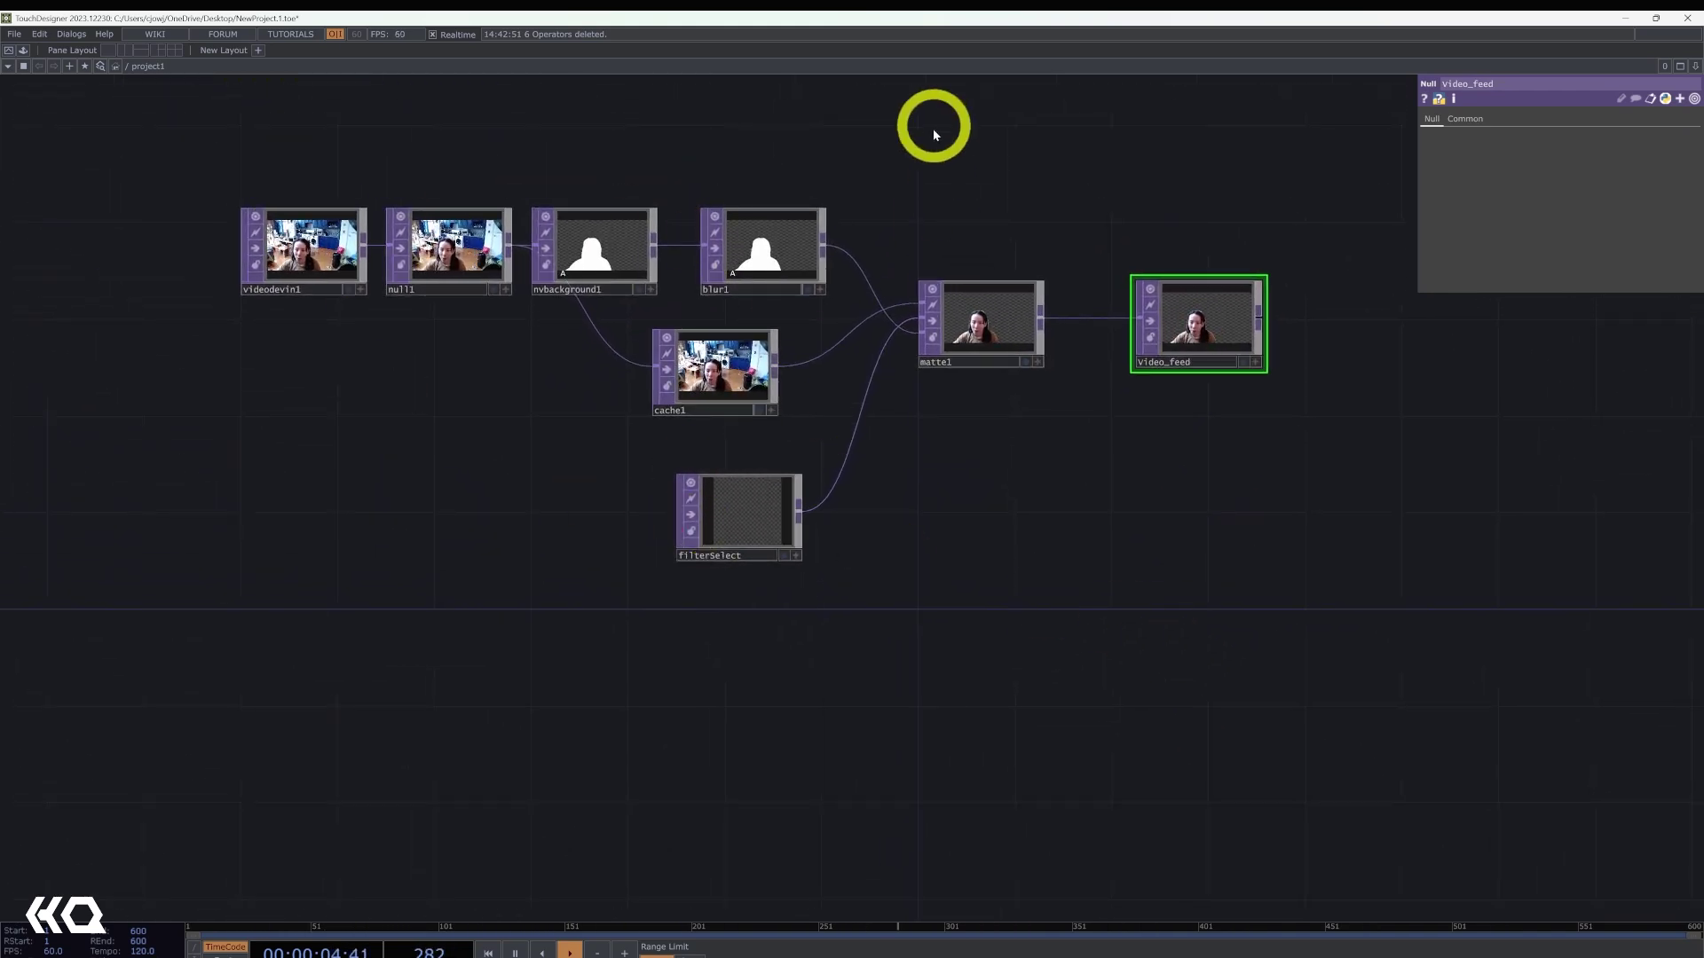
scroll(985, 681, down, 5)
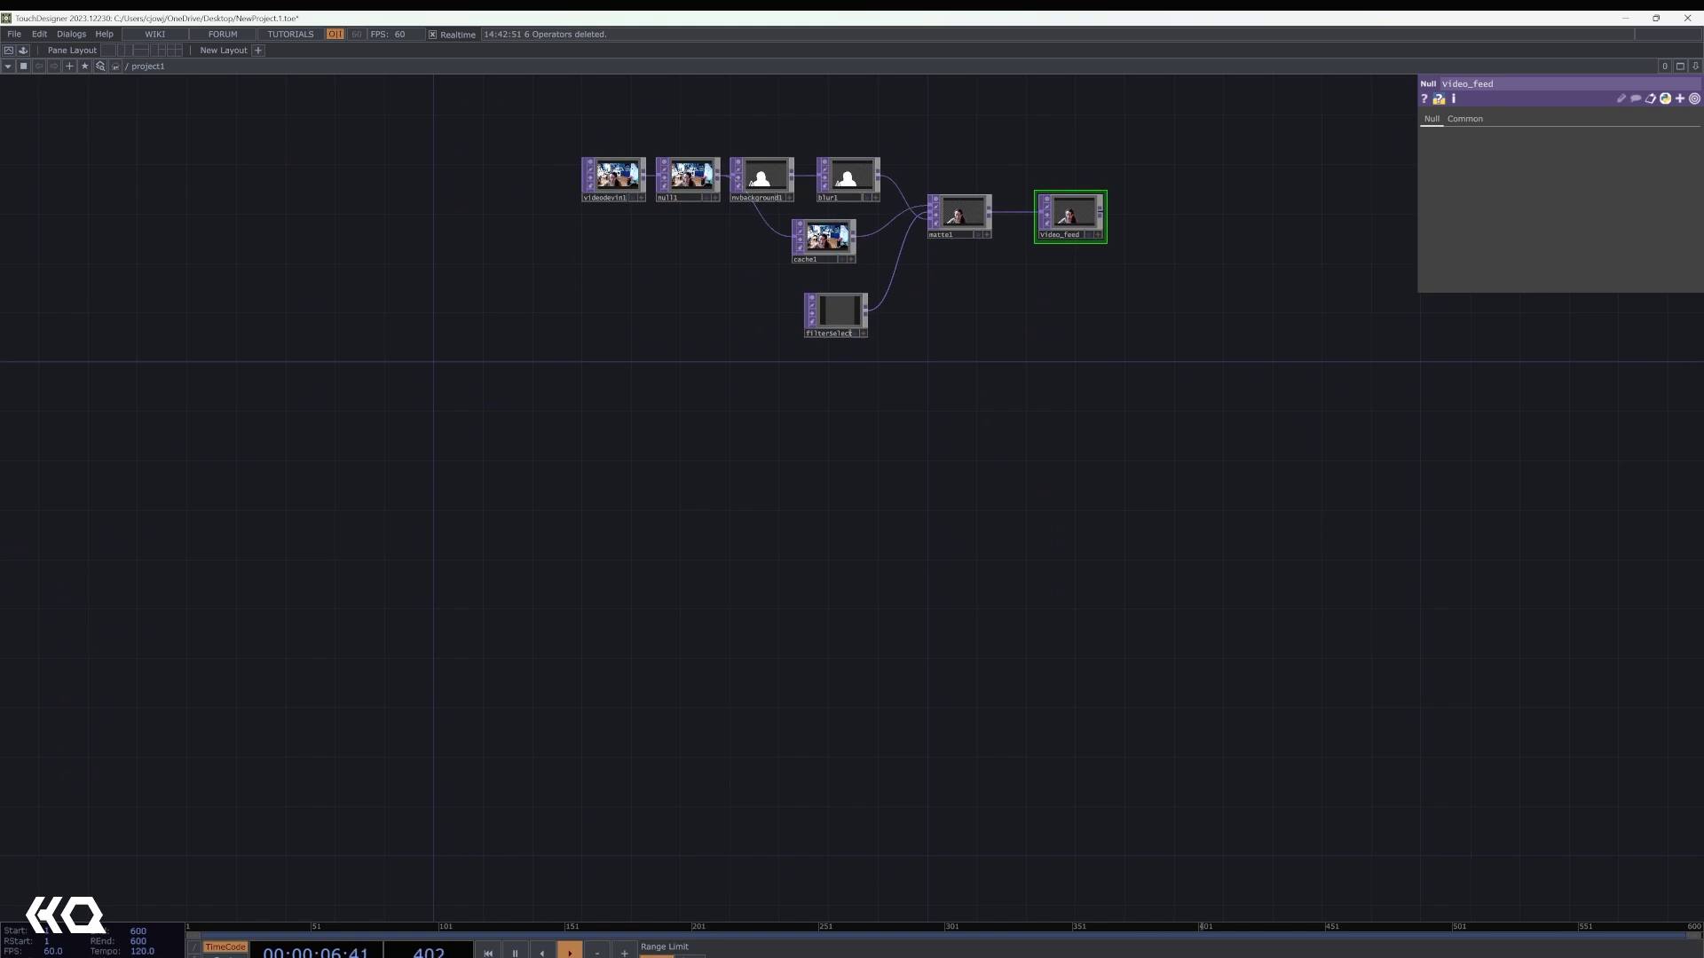
drag(884, 614, 1008, 706)
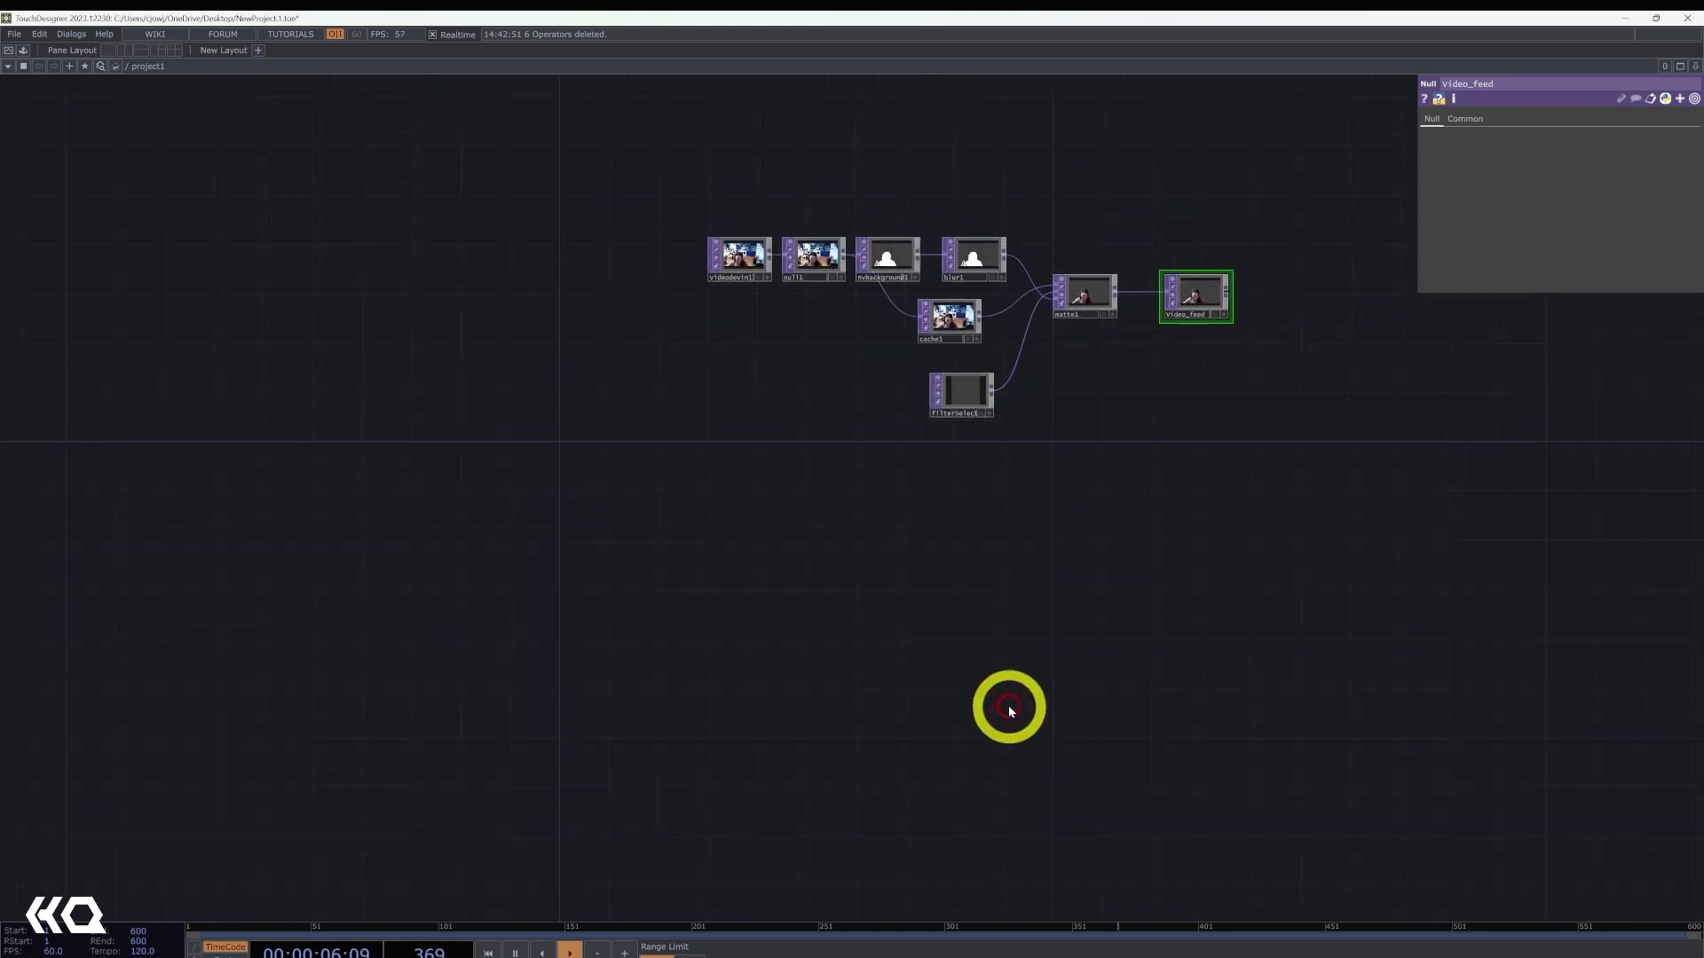
key(Tab)
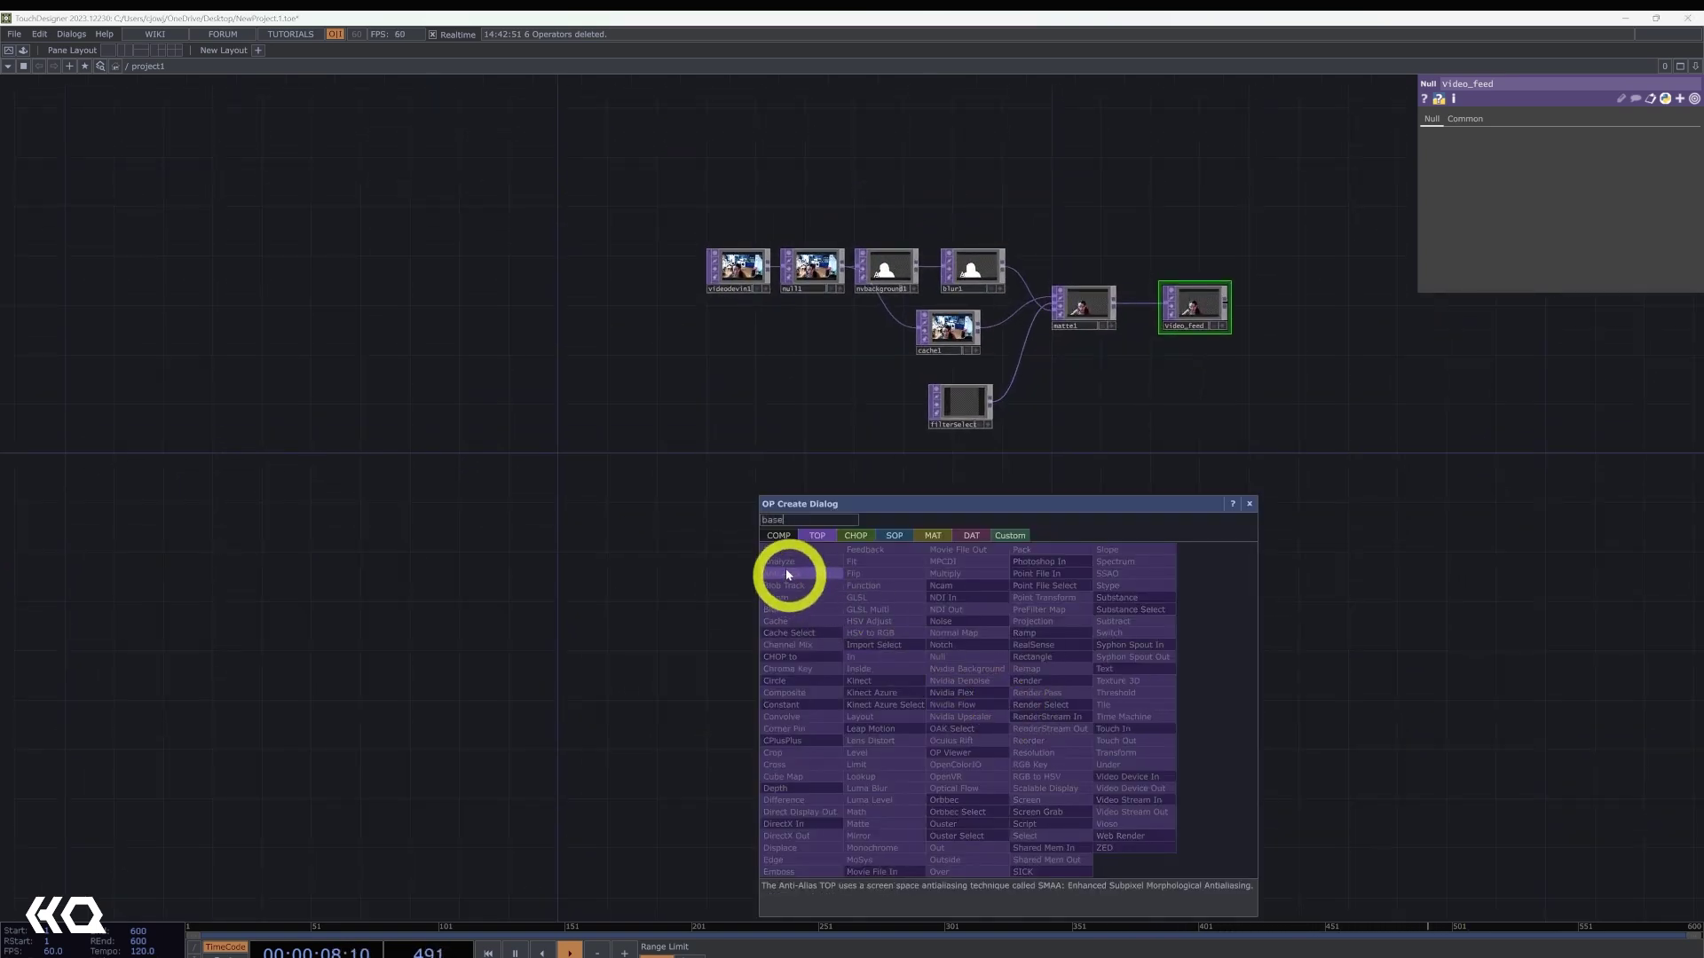
click(777, 535)
click(941, 562)
click(1020, 563)
- Rename the new Base component as Noise_Filter
scroll(1020, 568, up, 5)
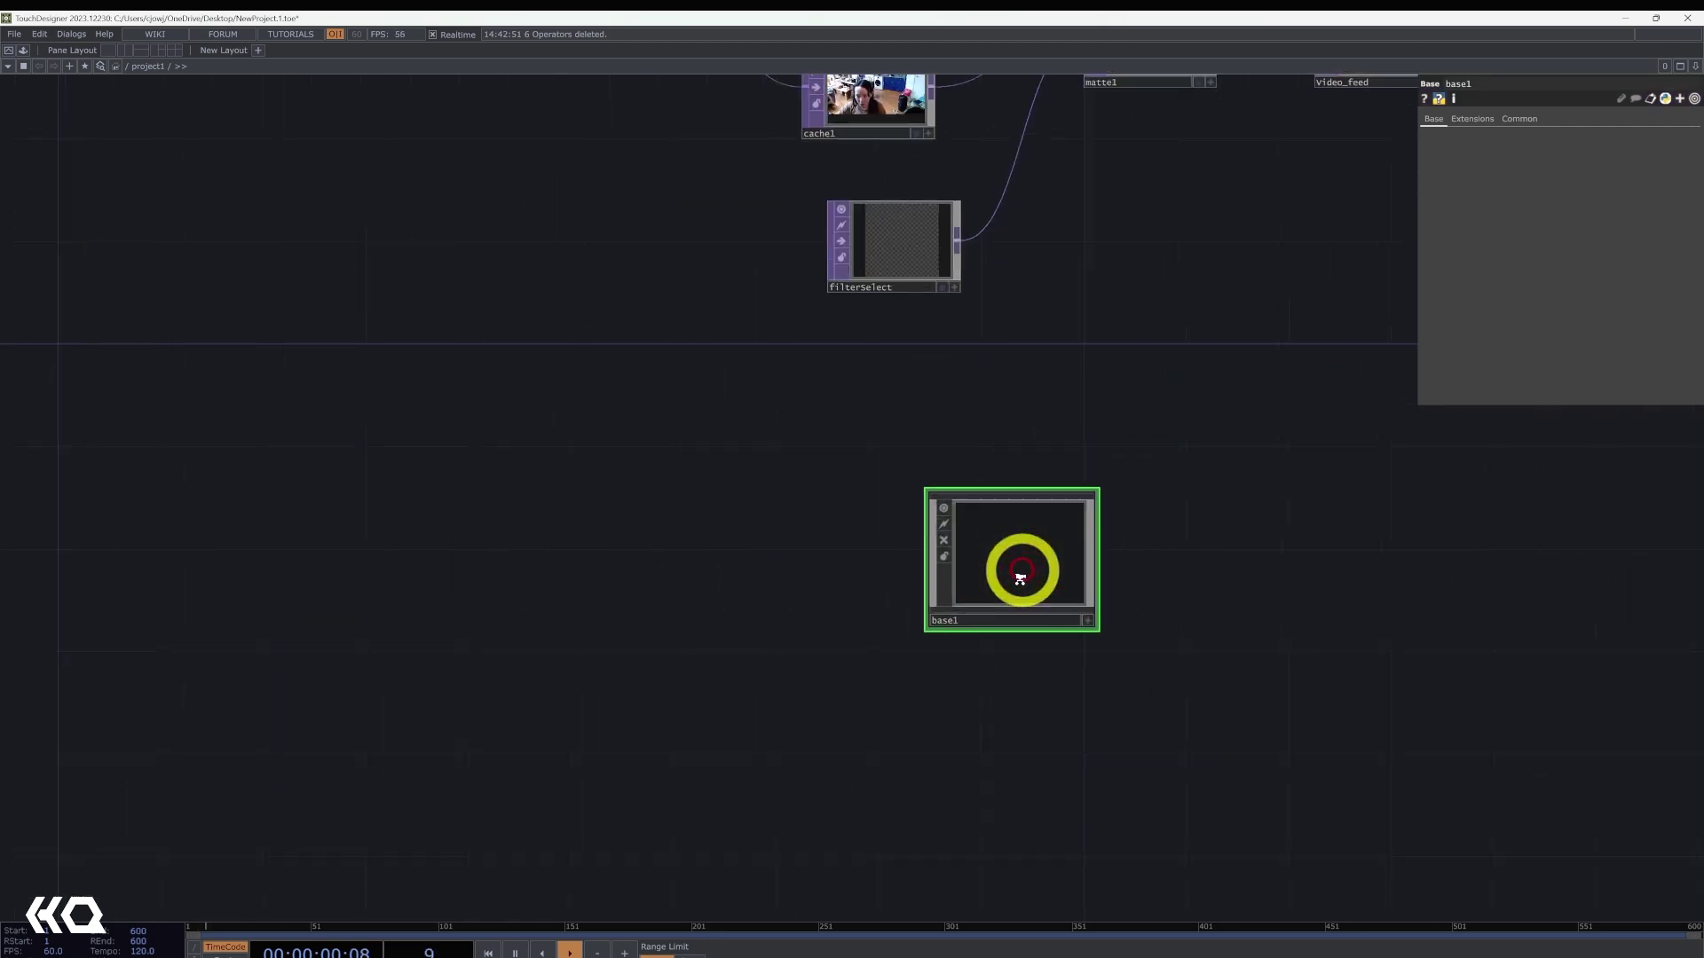
click(967, 644)
text(Noise Fi)
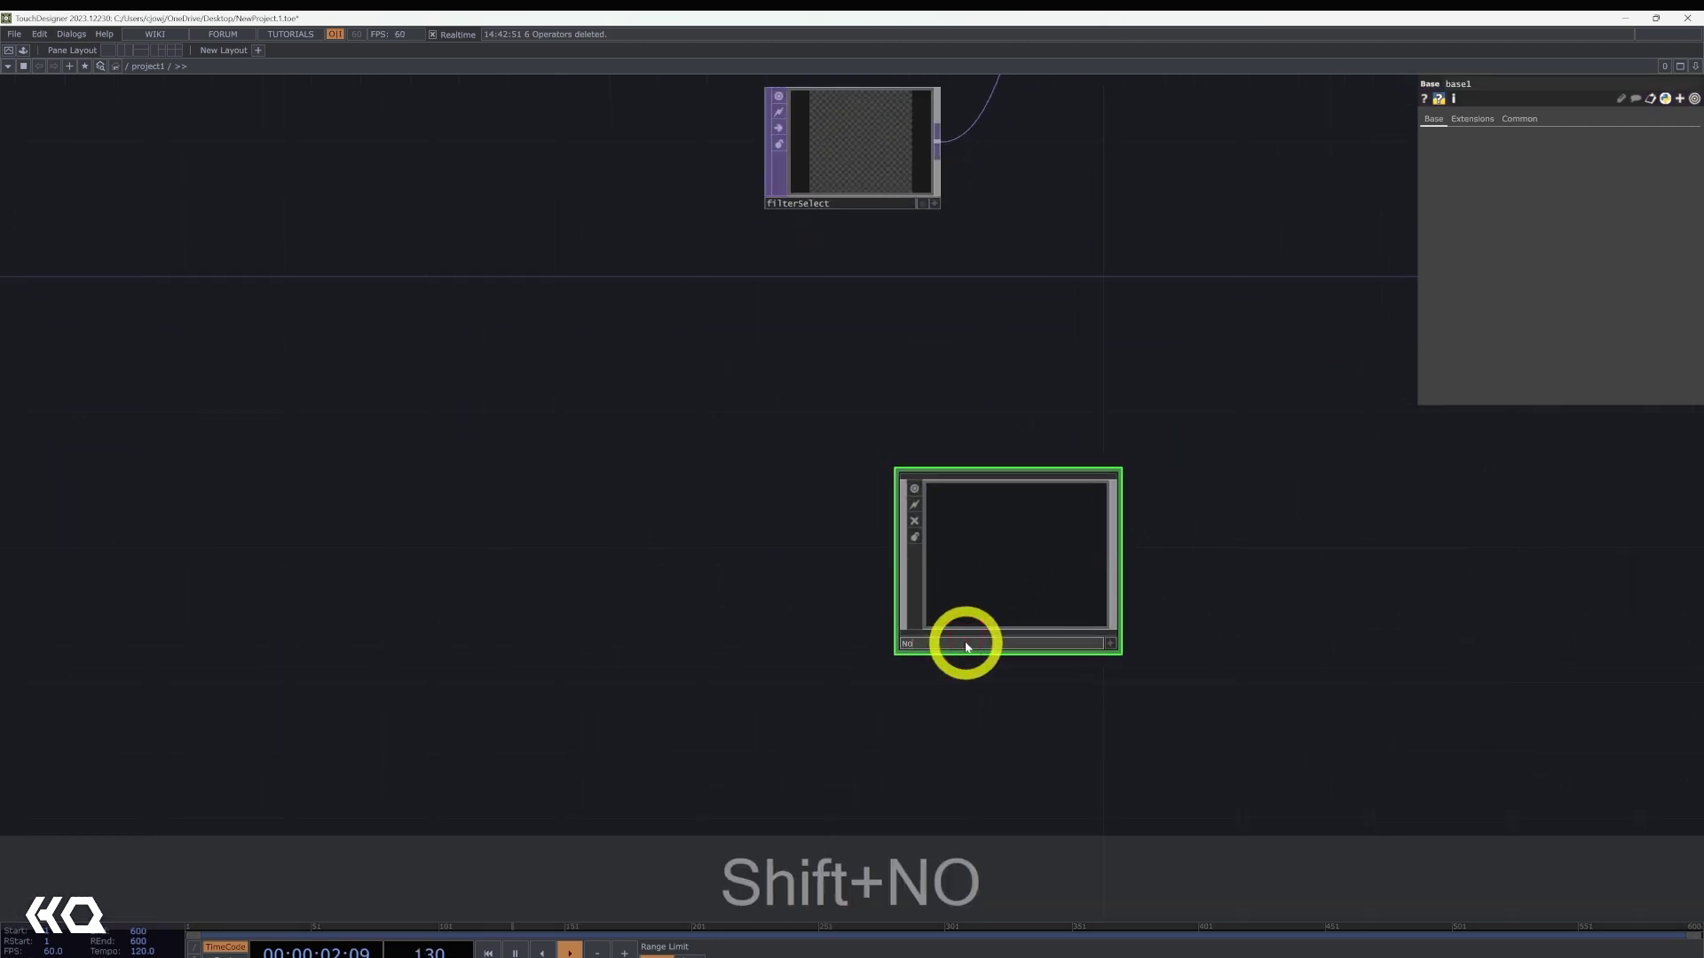
text(lter)
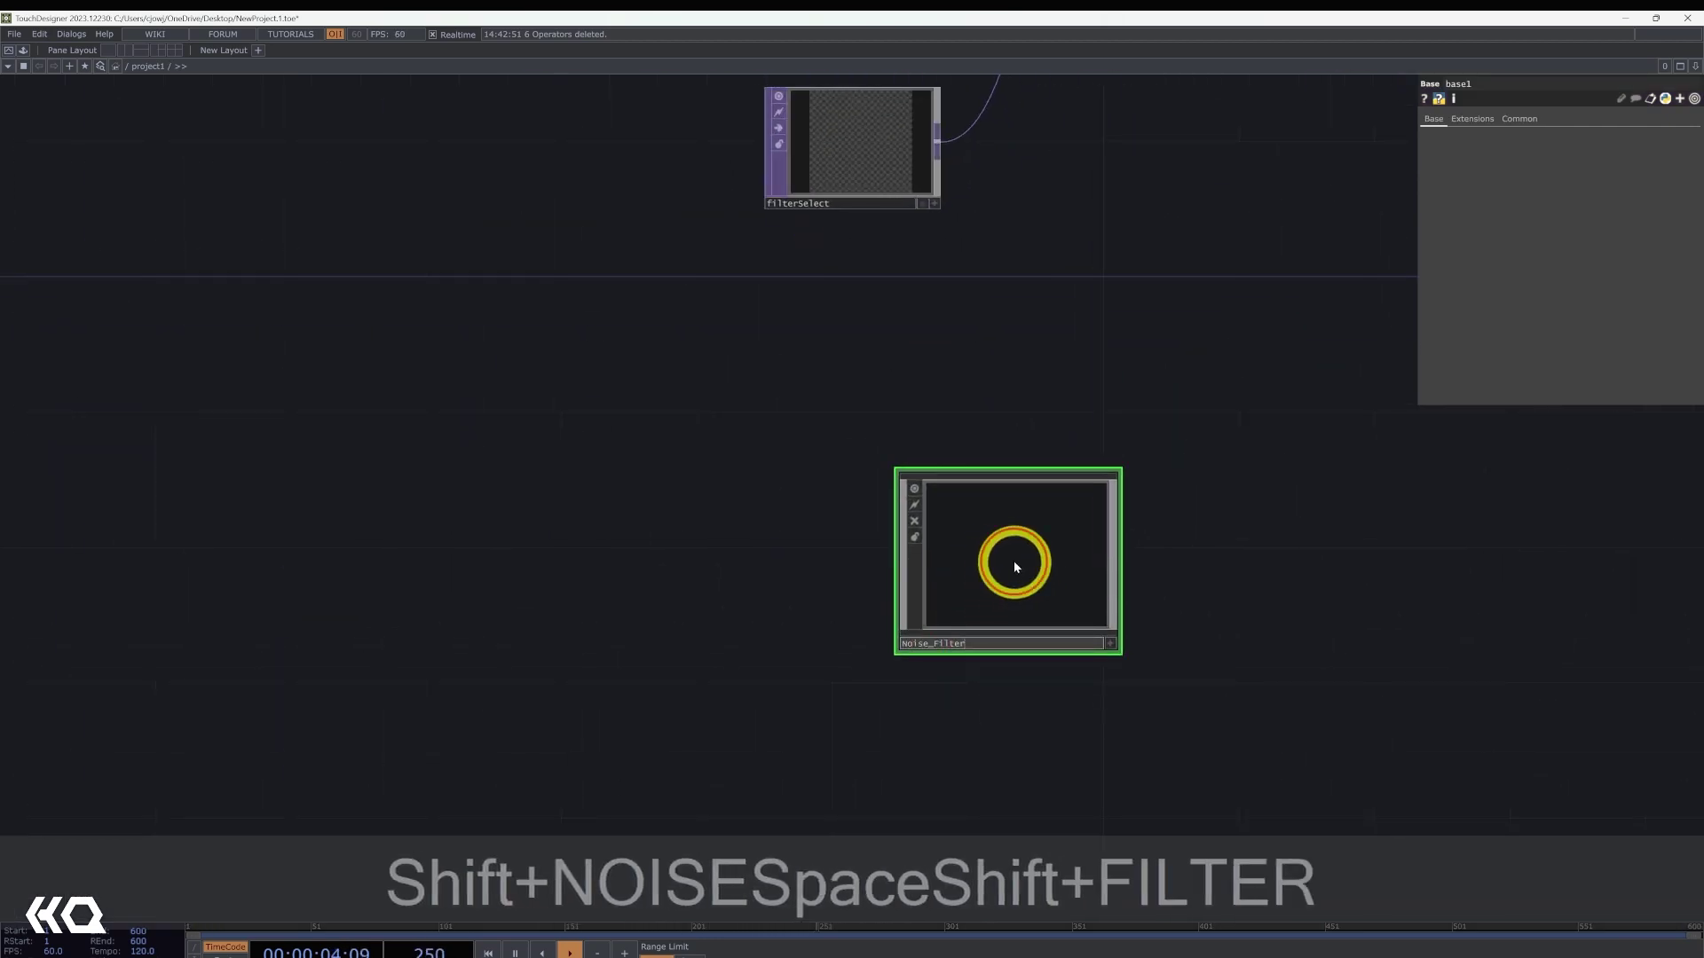
key(Return)
- Enter the Noise_Filter component and add a Noise TOP inside it
scroll(1014, 561, up, 3)
key(Tab)
text(noise)
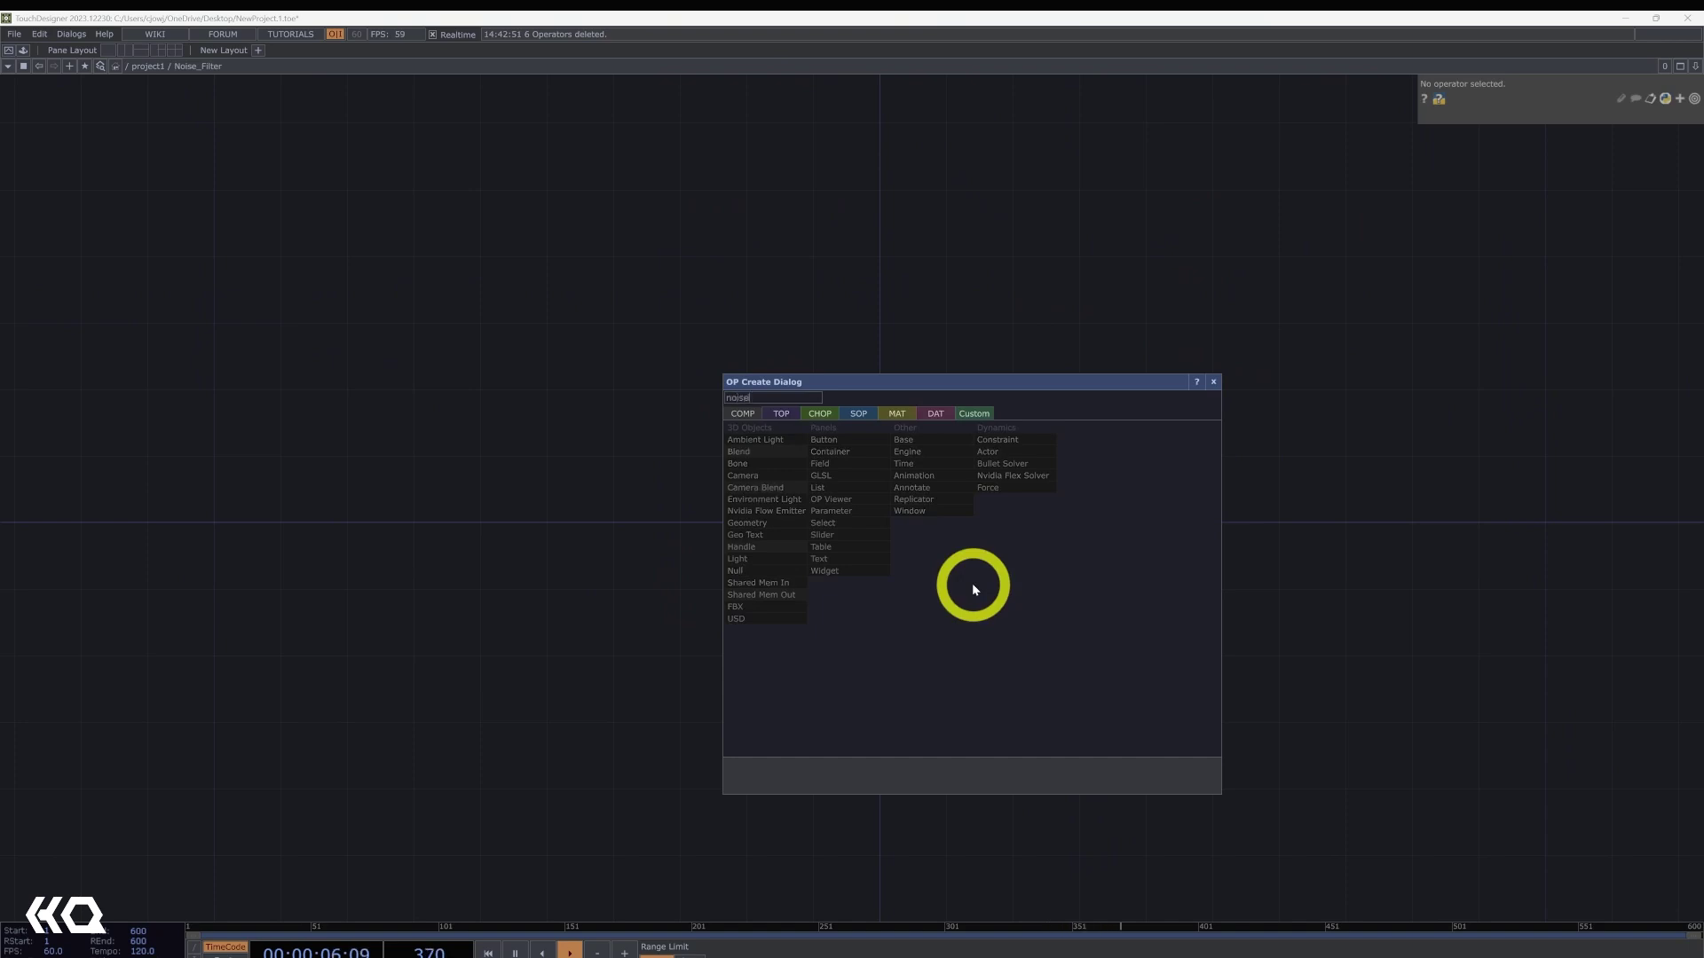
click(783, 413)
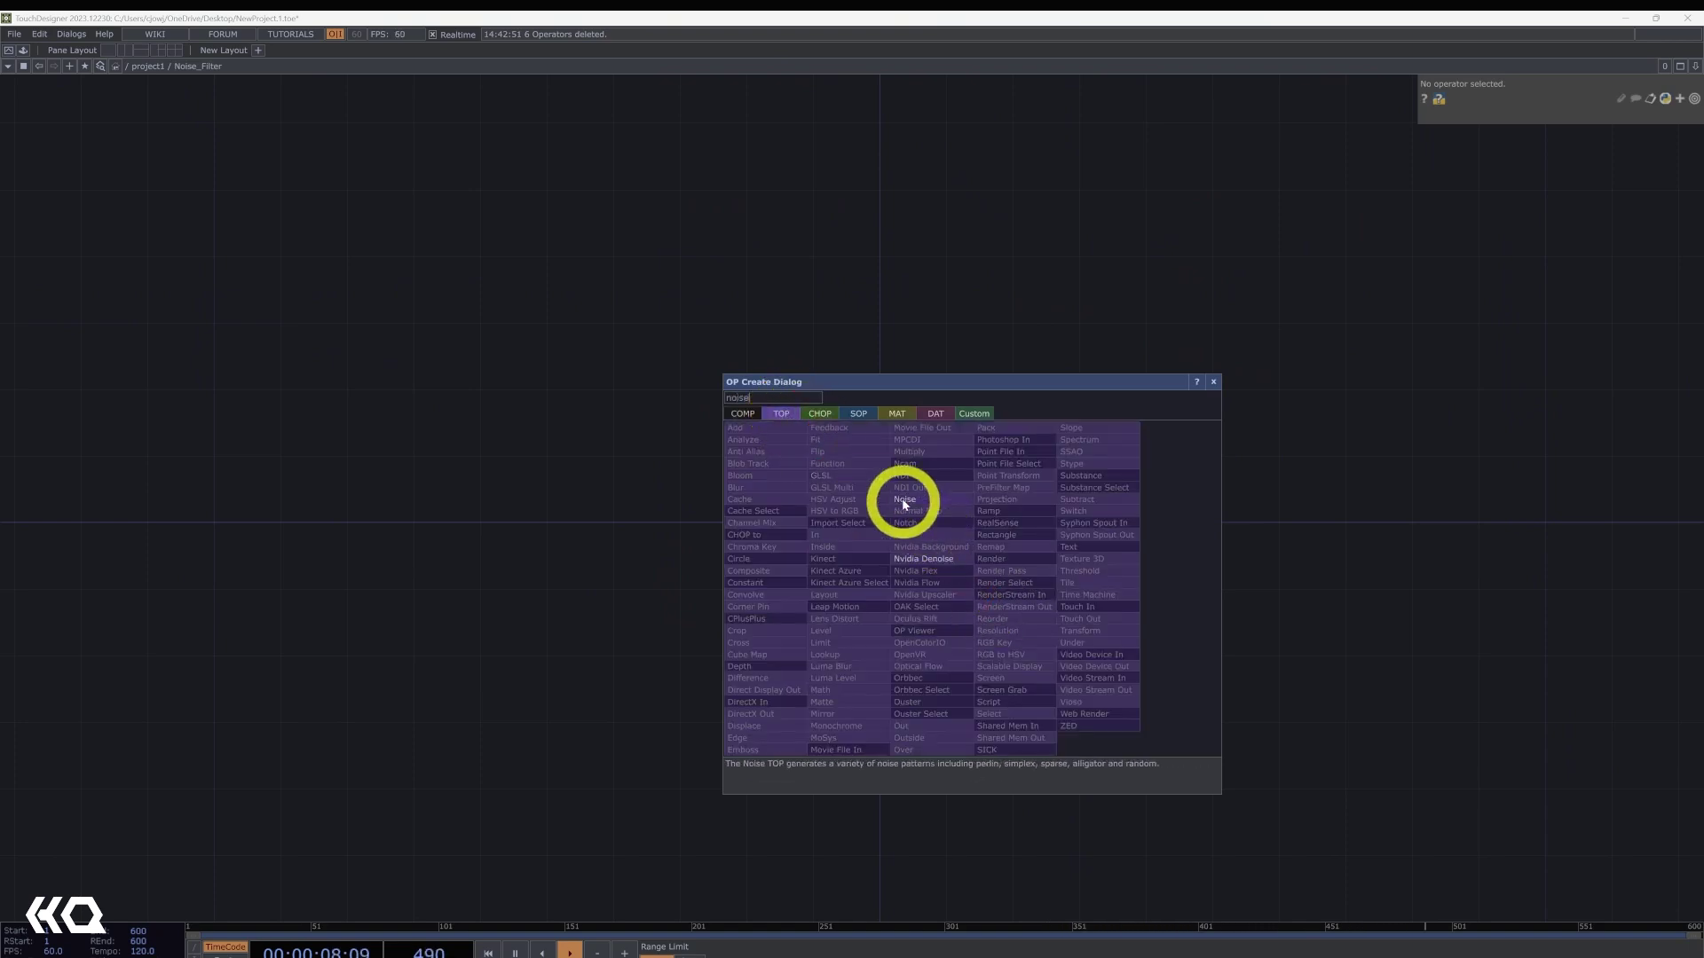
click(904, 500)
click(1000, 437)
- Set the Noise operator's resolution to 1920 by 1080
scroll(1267, 396, up, 5)
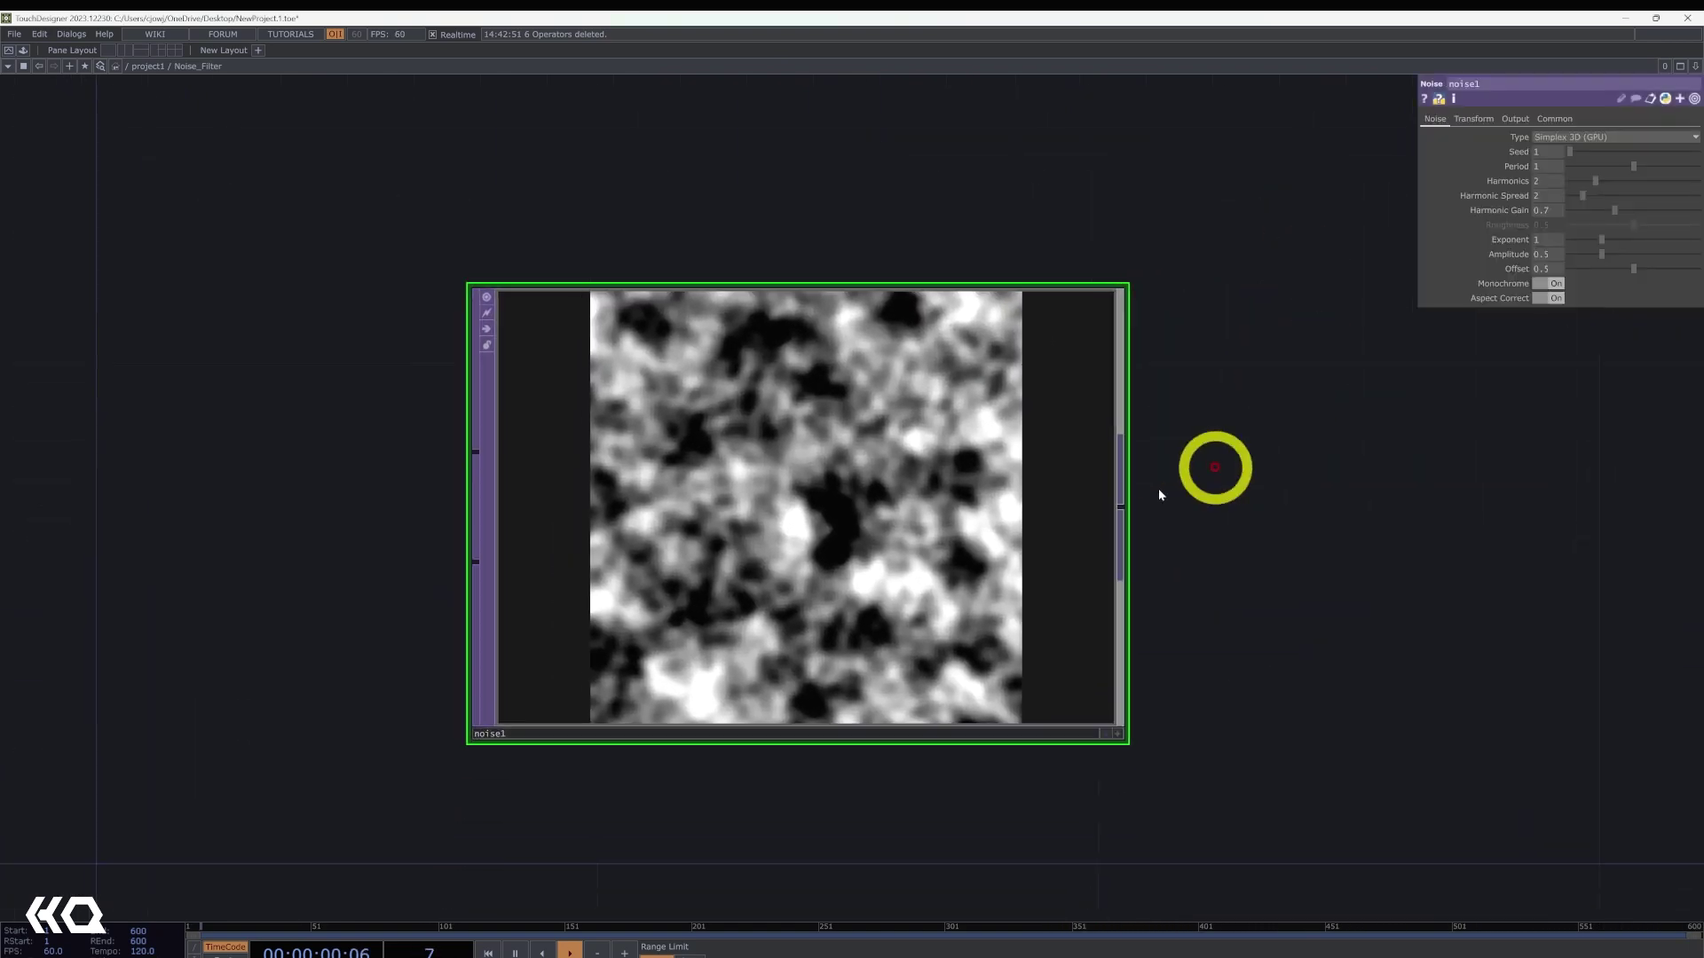
click(1556, 119)
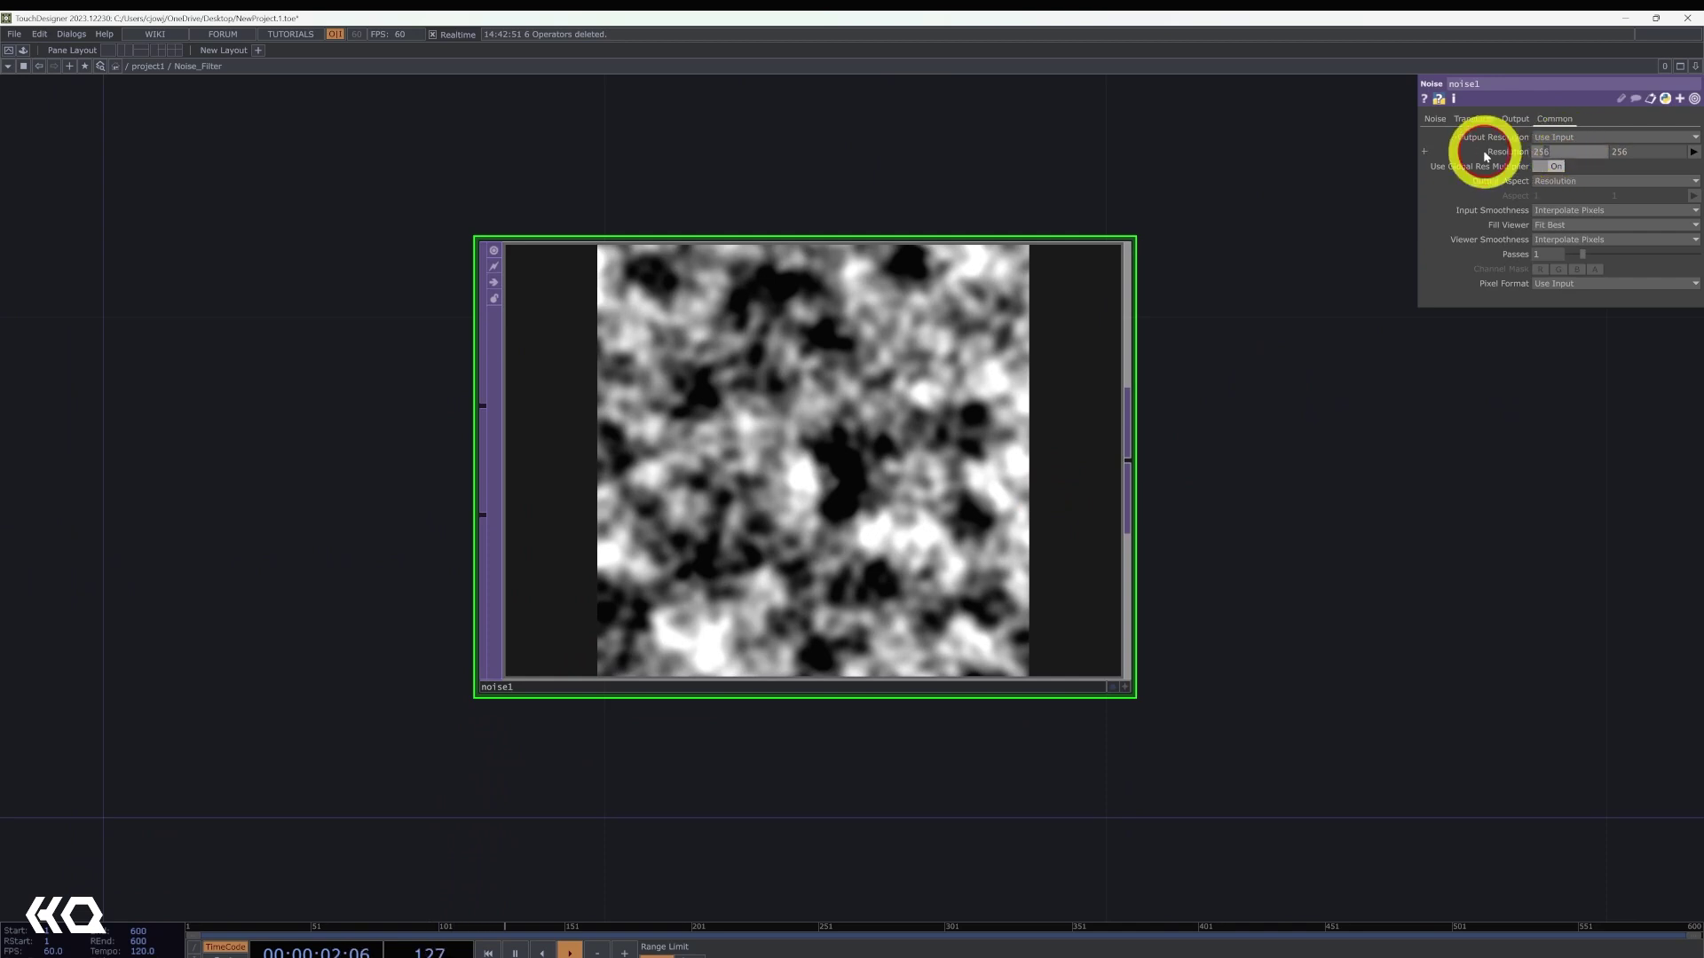
text(1920)
key(Tab)
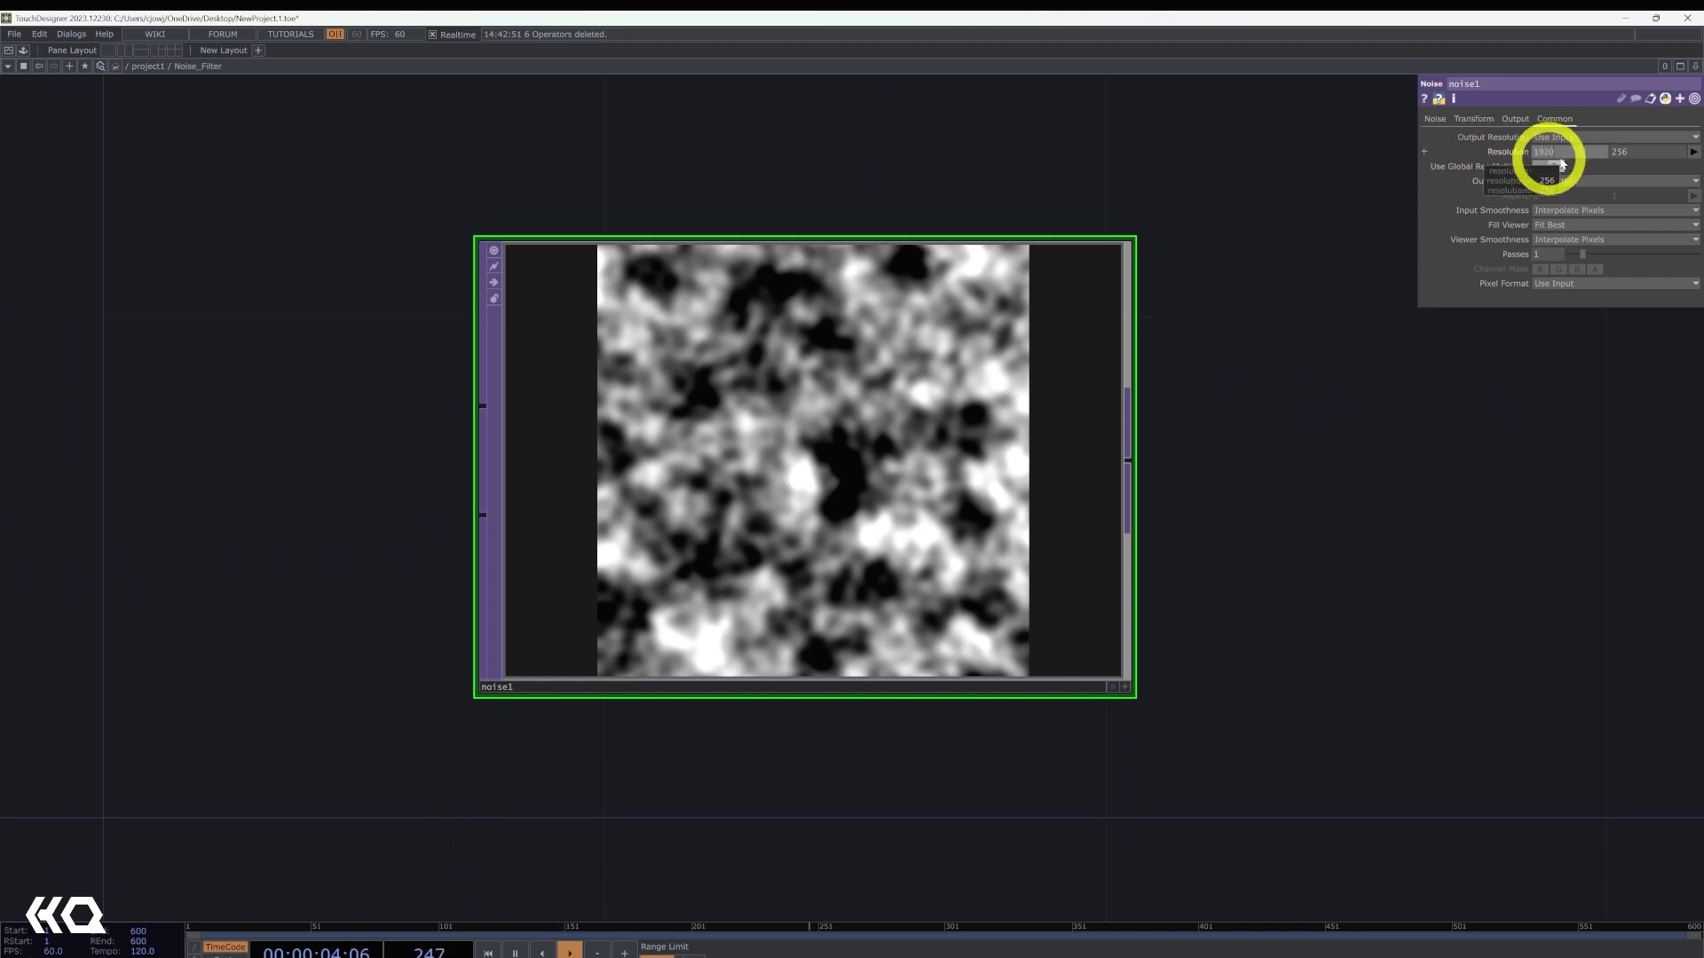
click(1583, 158)
text(1080)
key(Return)
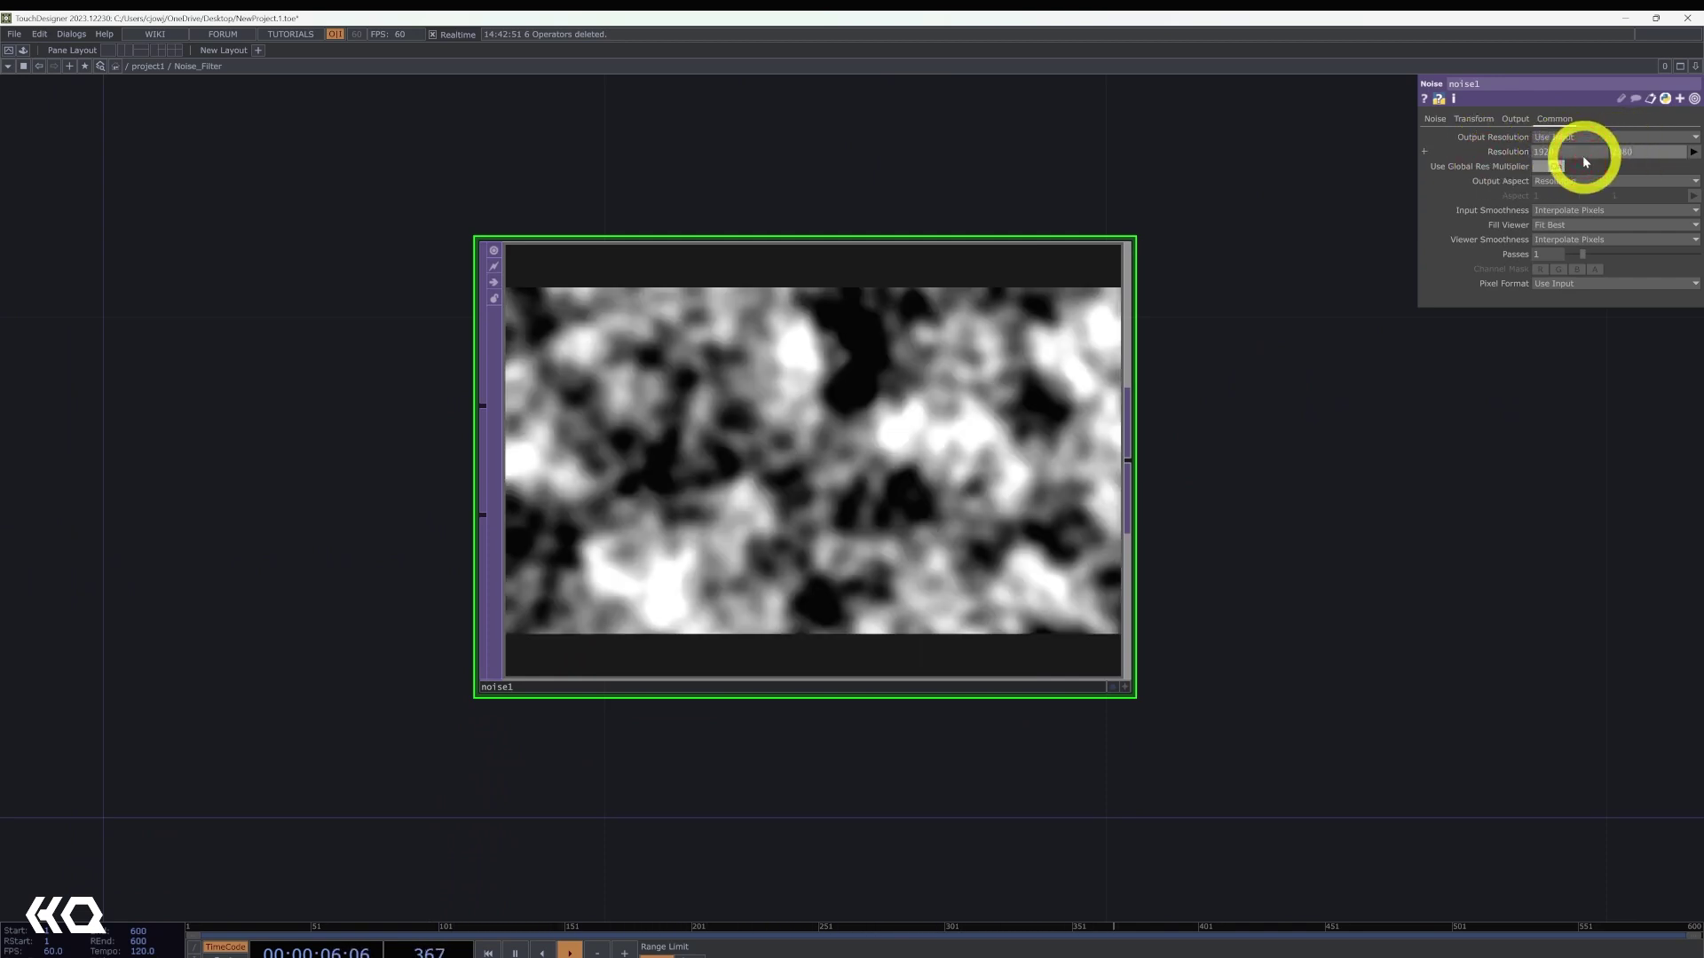
- Raise the noise's amplitude to 1.01, lower its exponent to about 0.35 and adjust its harmonics to form smooth, high-contrast blobs
click(1433, 120)
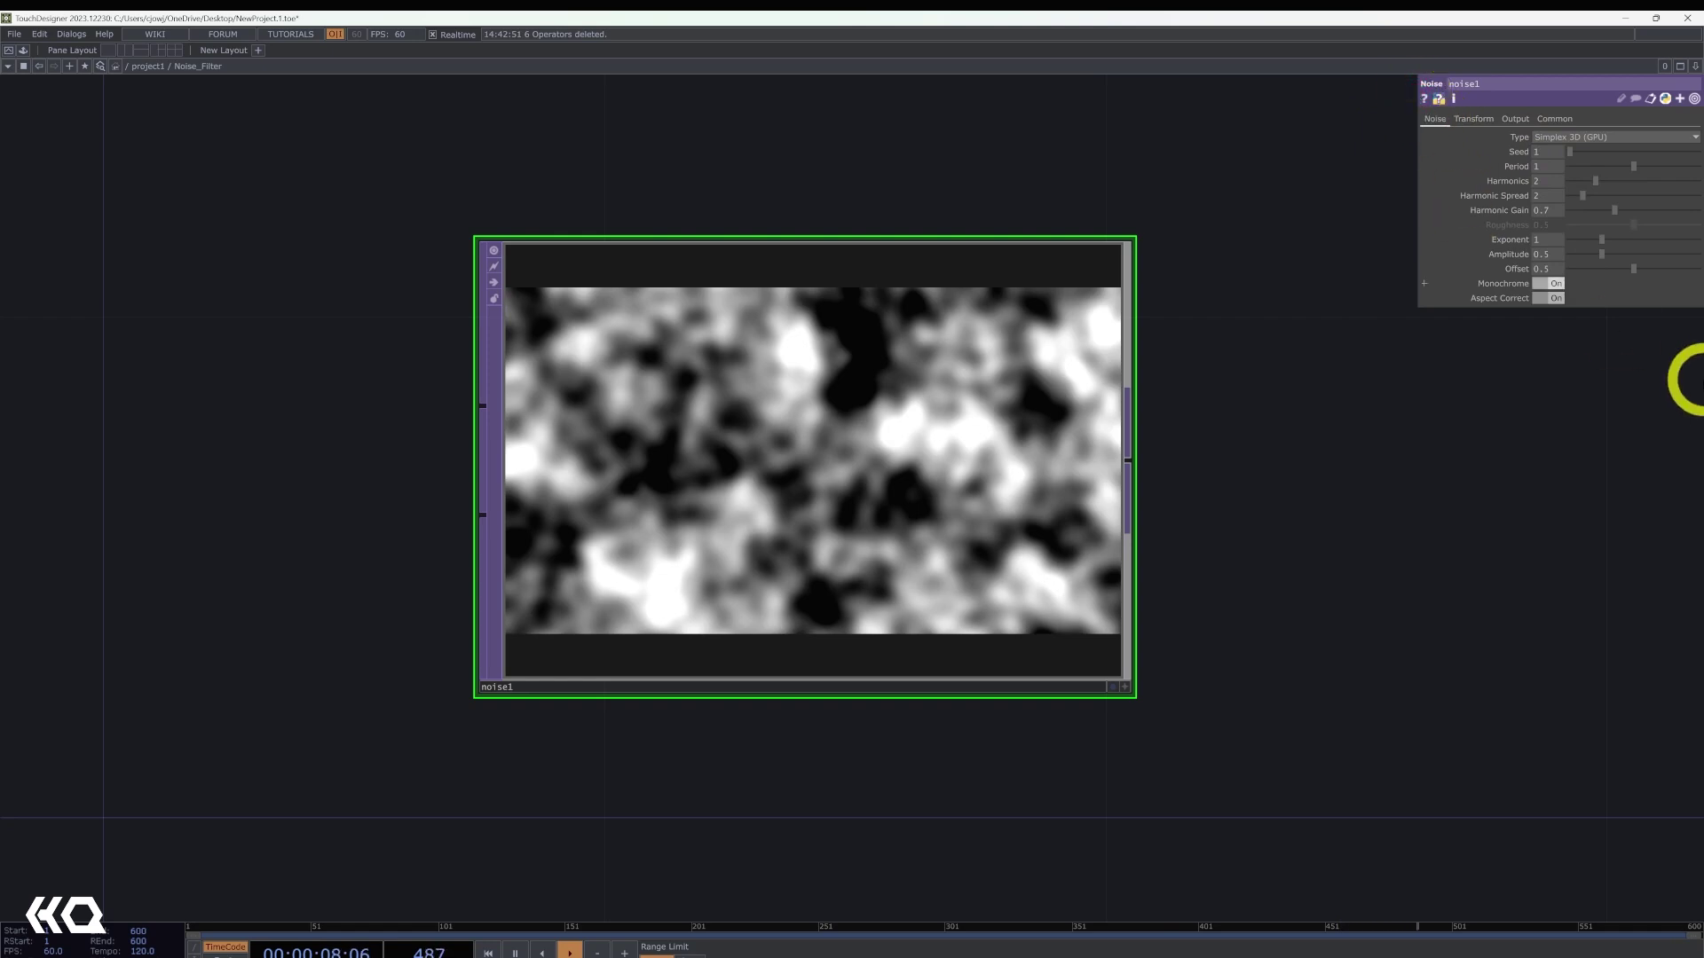
mouse_move(1601, 254)
mouse_down()
mouse_move(1636, 255)
mouse_move(1581, 248)
mouse_up()
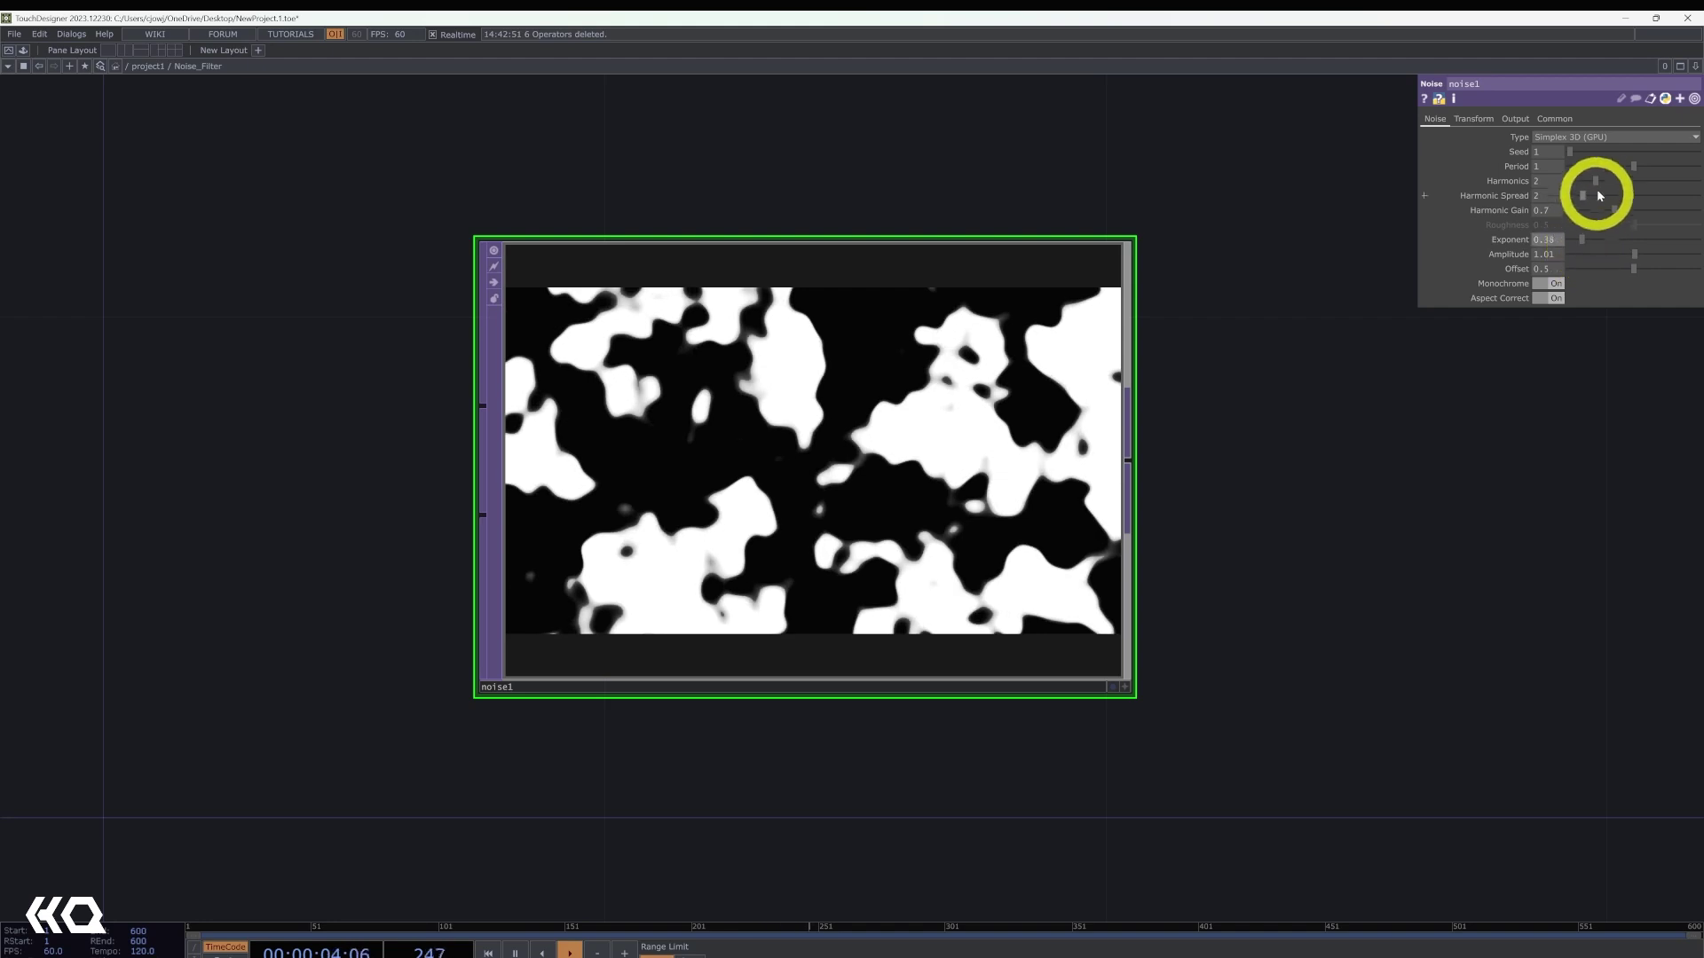
drag(1602, 184, 1661, 199)
- Animate the noise by driving its Z translation with the expression absTime.frame*.01, slowed down to absTime.frame*.001
click(1476, 119)
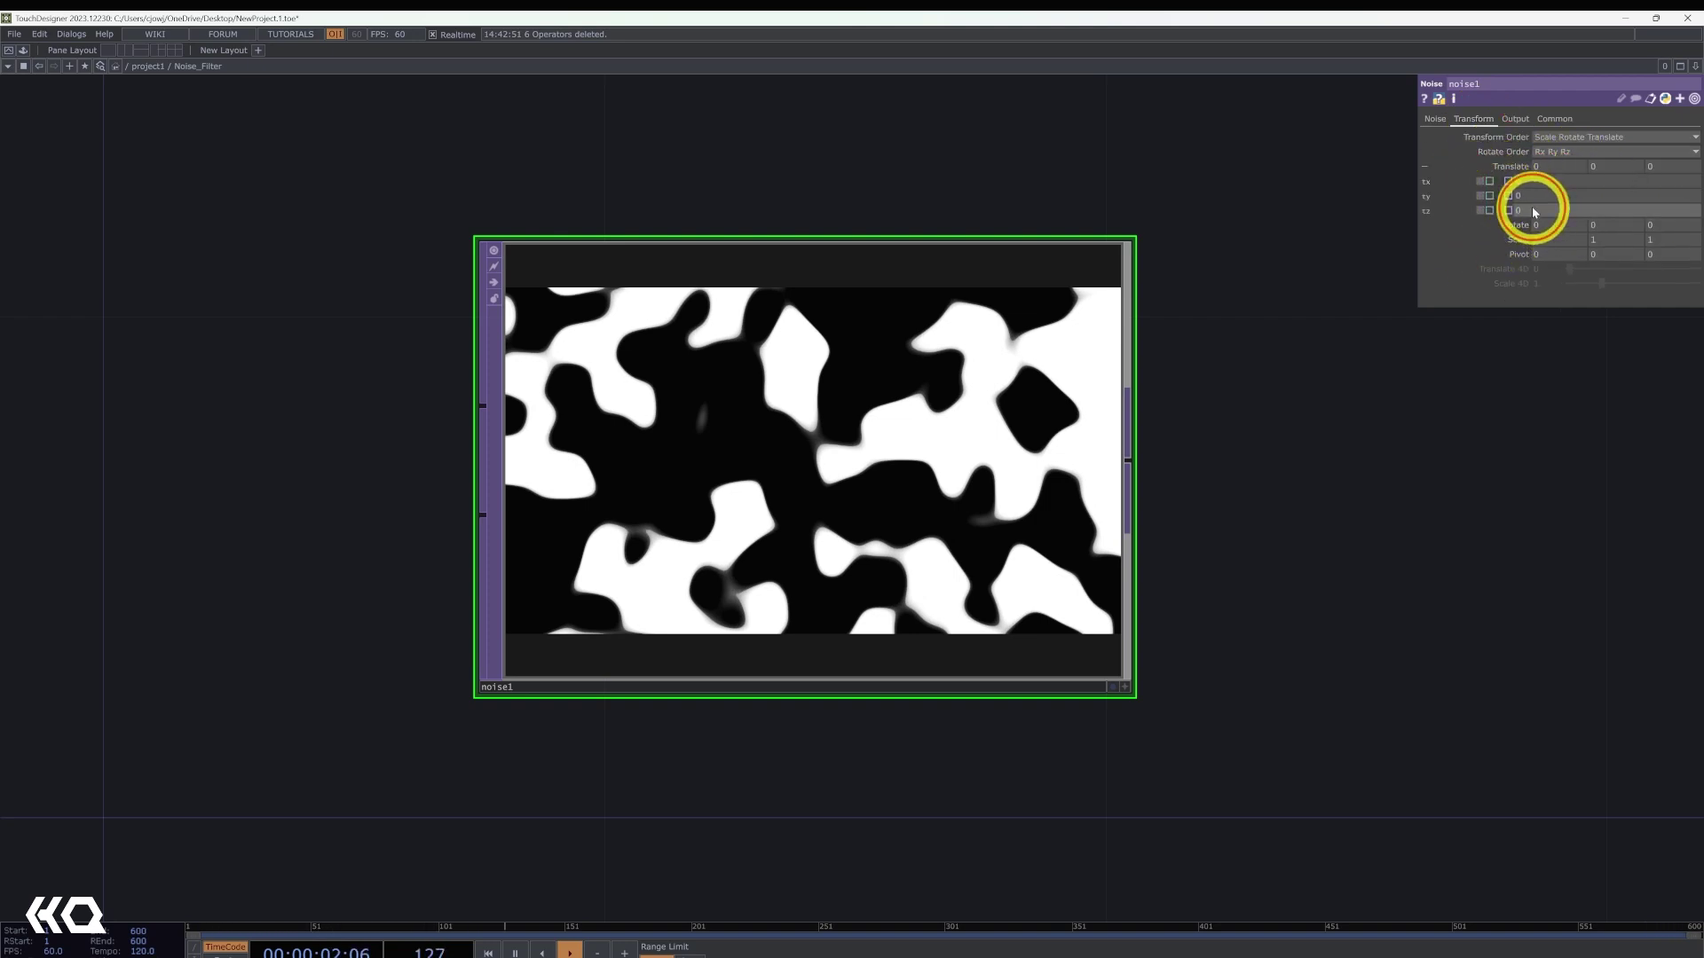
click(1438, 228)
text(abs)
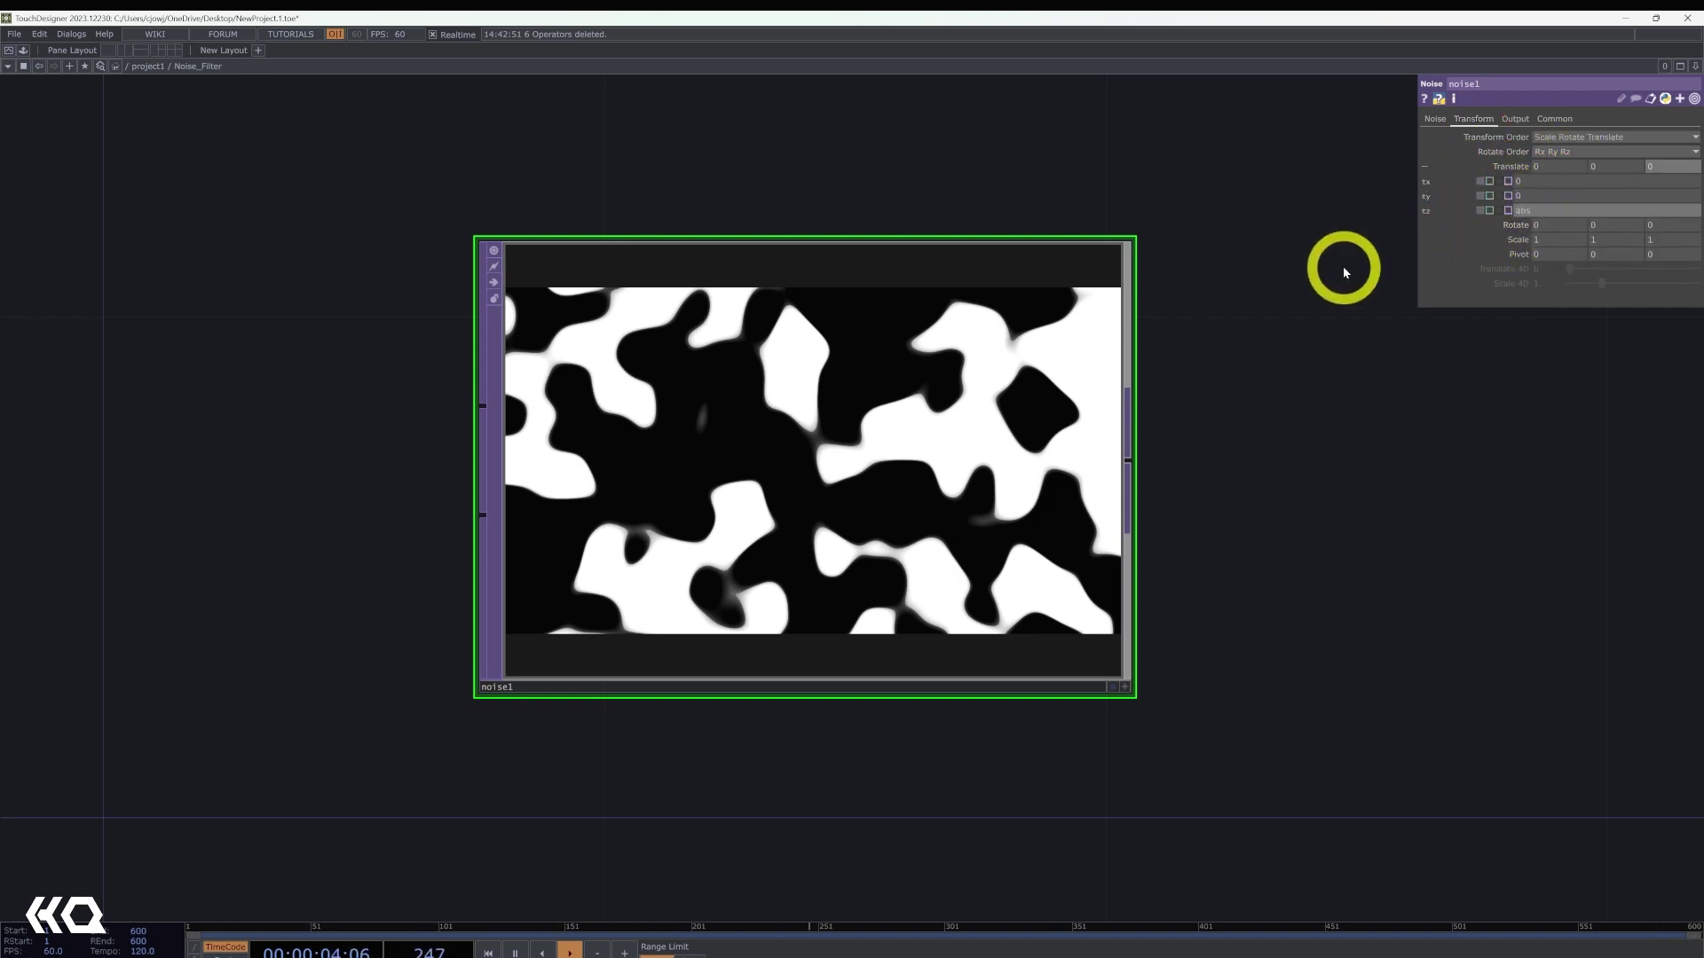
text(Time.fram)
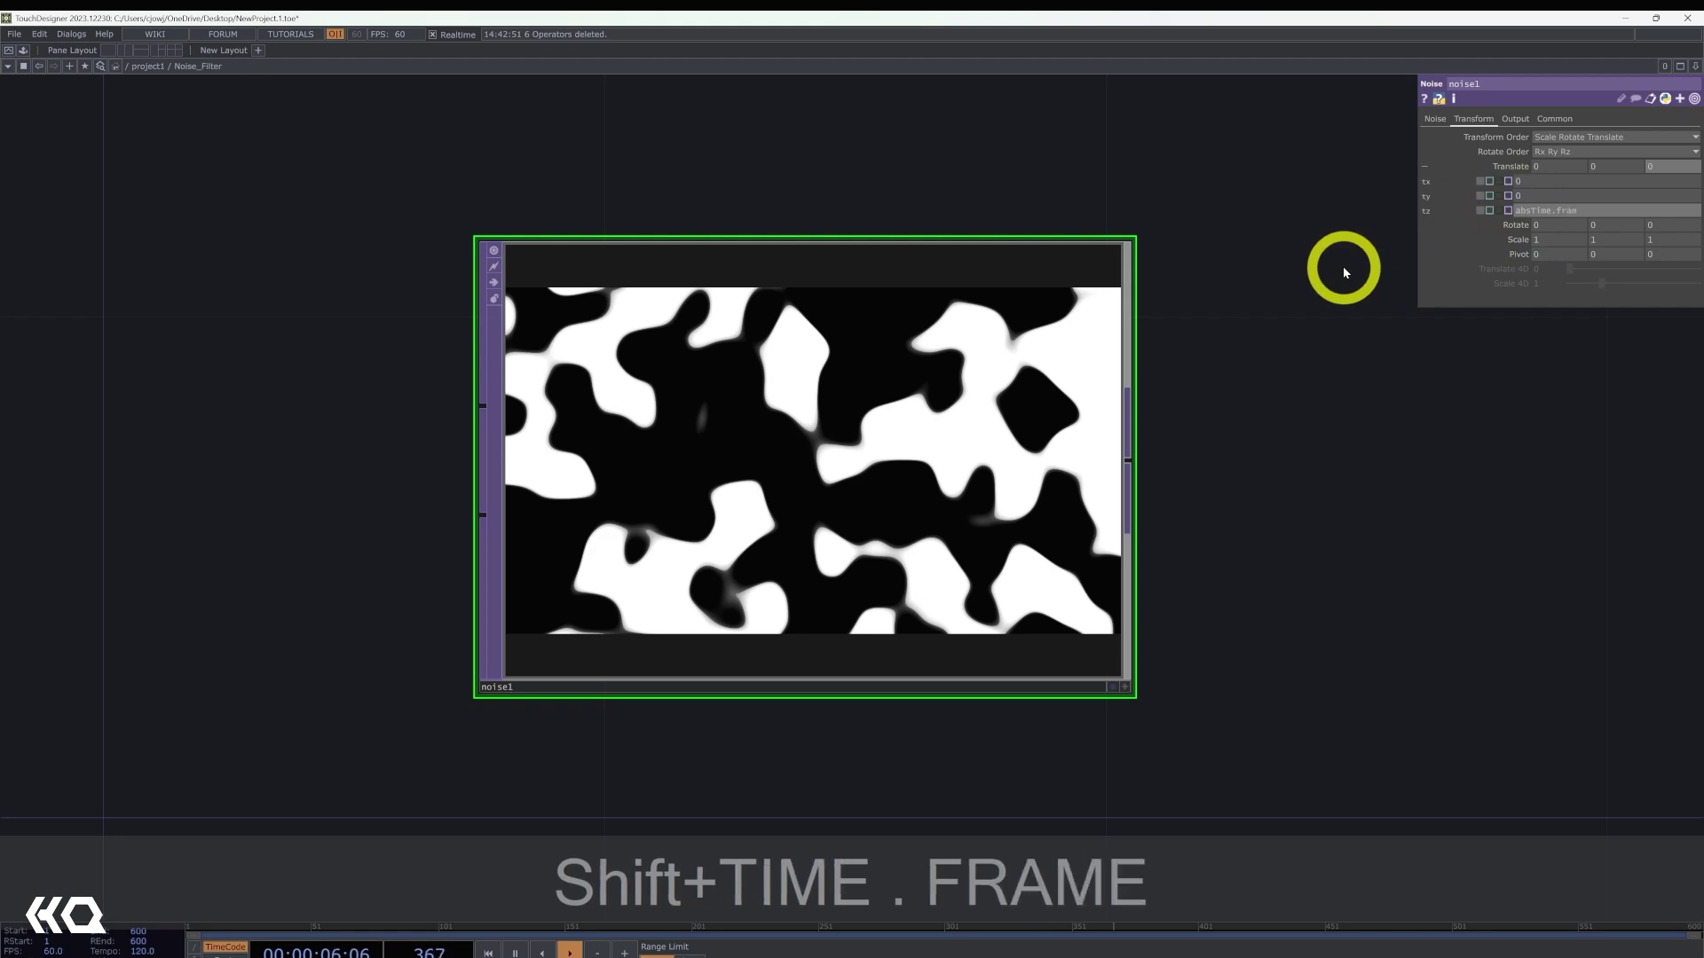
text(e*.0)
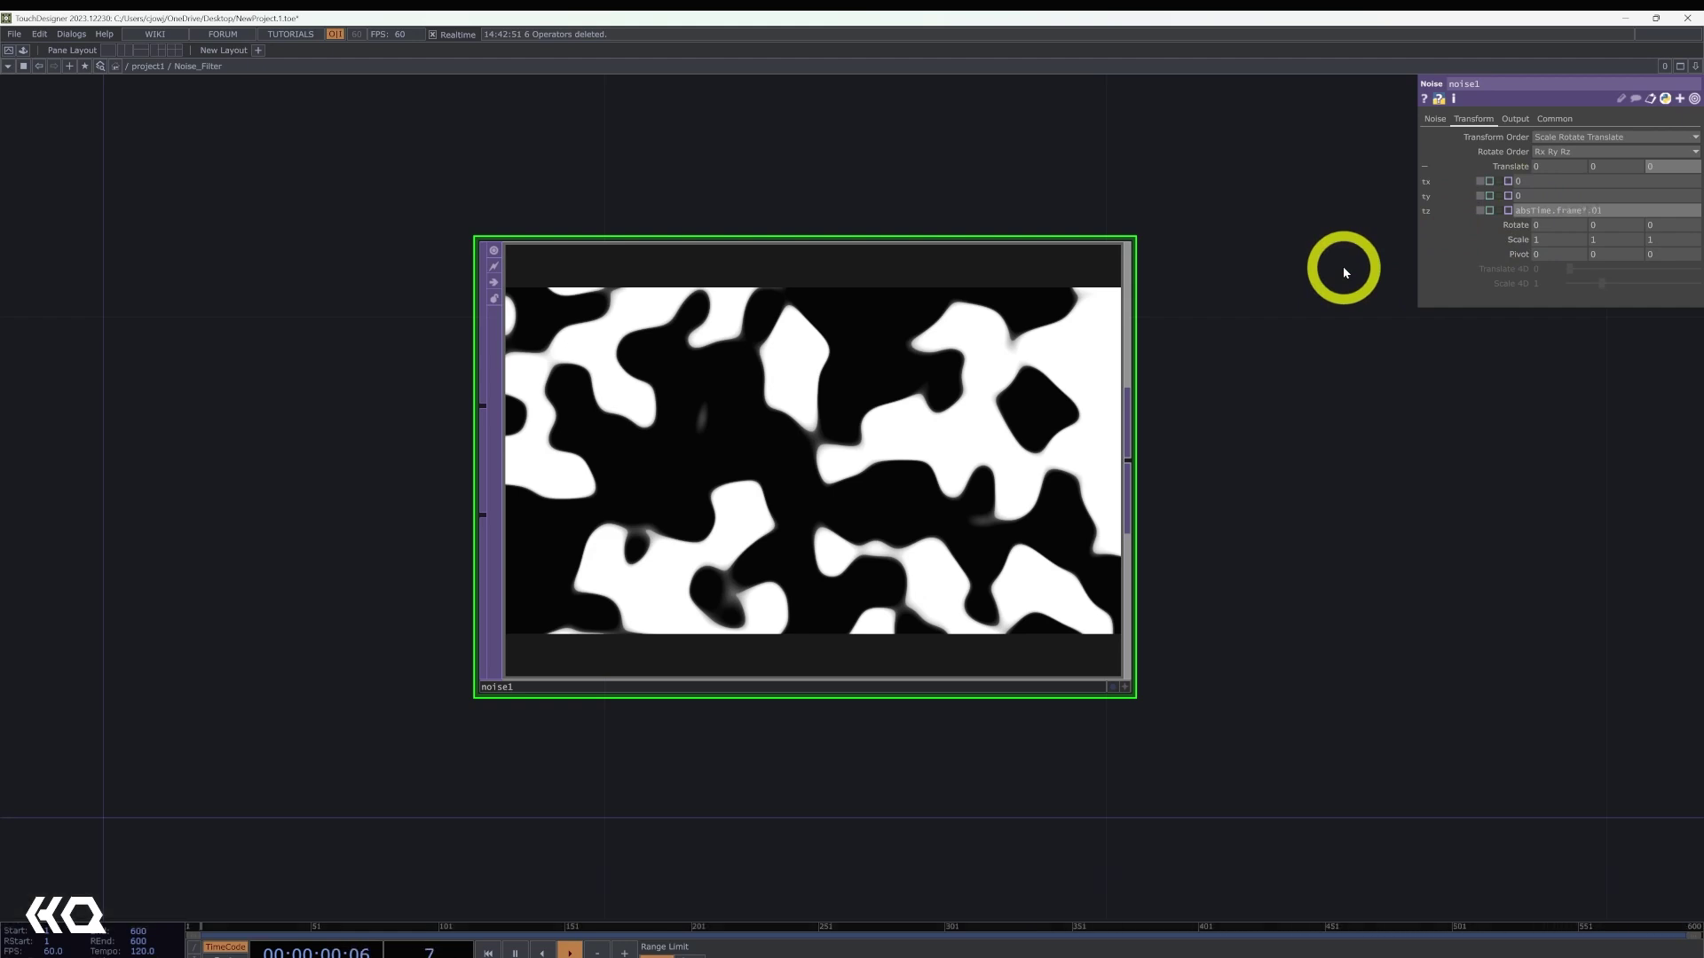
text(1)
key(Return)
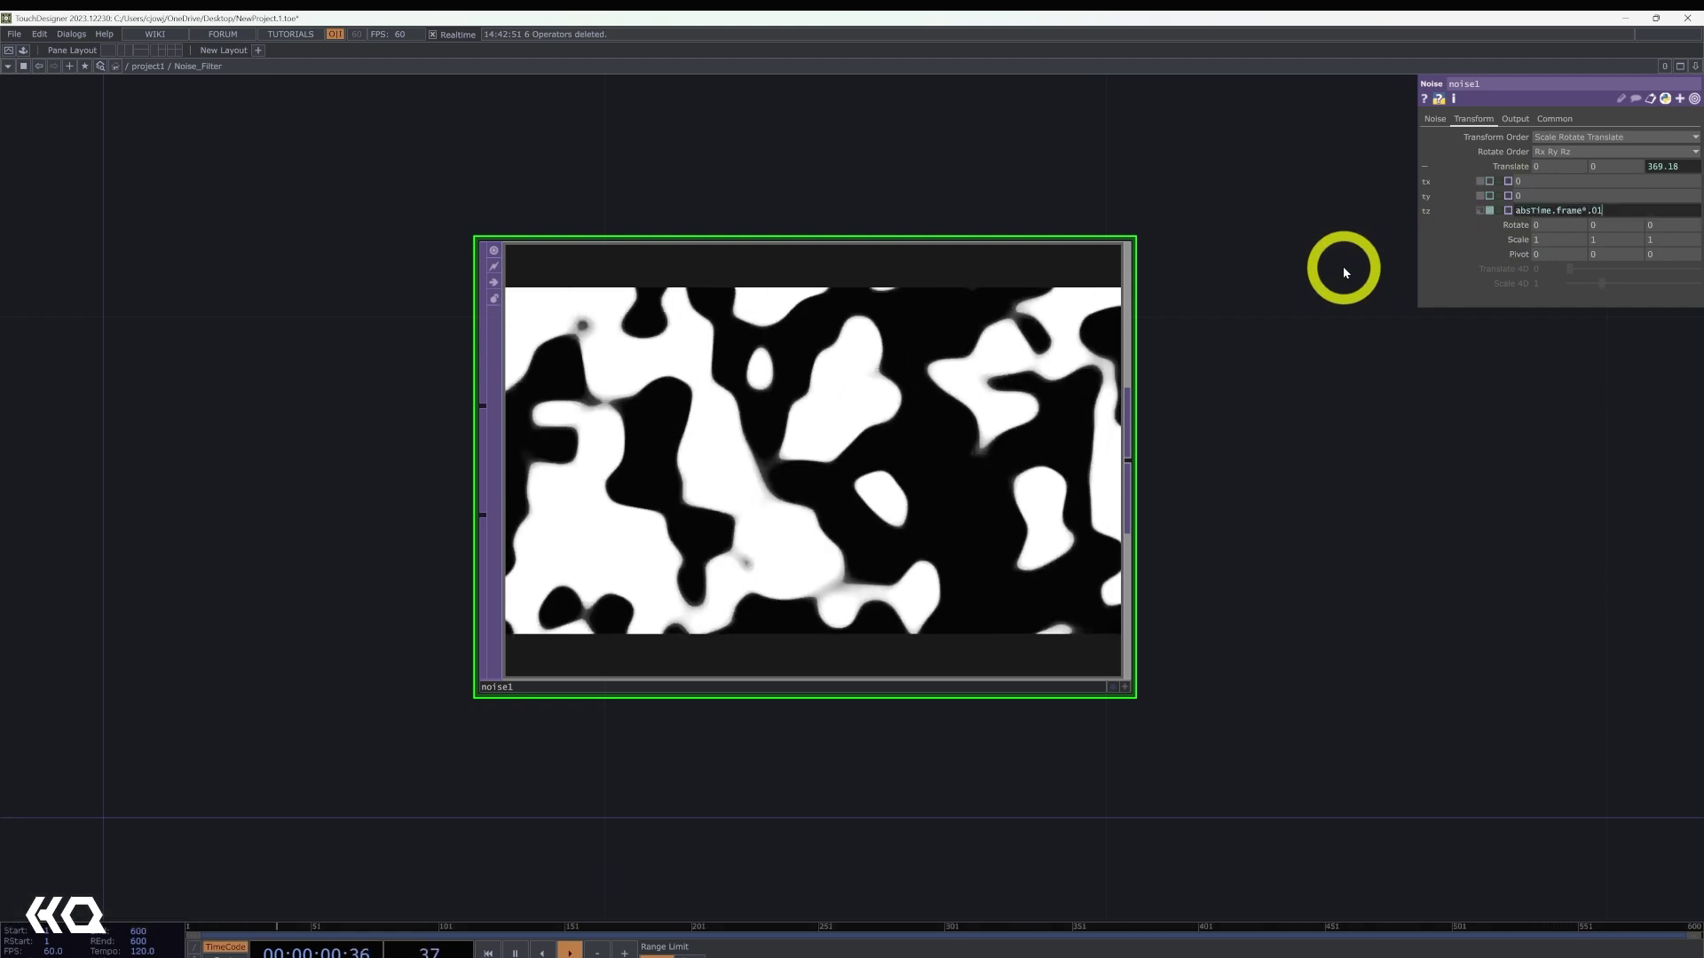
click(1597, 210)
text(0)
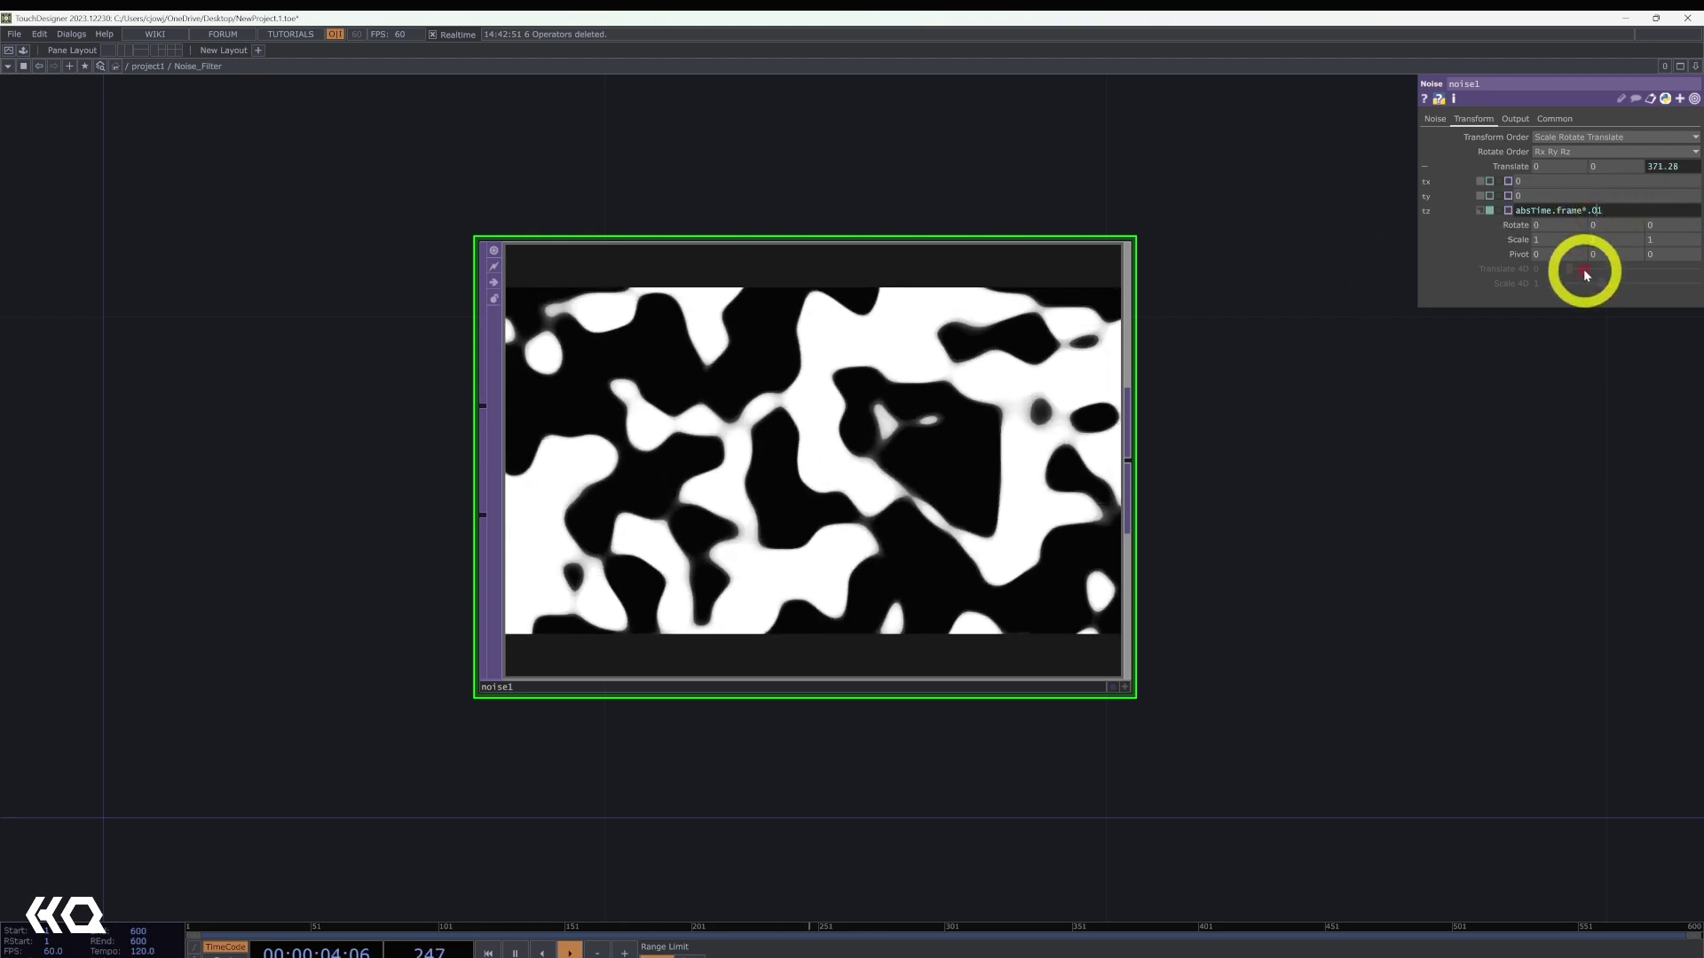
- Add an Out TOP connected after the Noise operator inside Noise_Filter
click(1260, 519)
scroll(1225, 515, down, 2)
drag(1260, 519, 1047, 528)
right_click(927, 473)
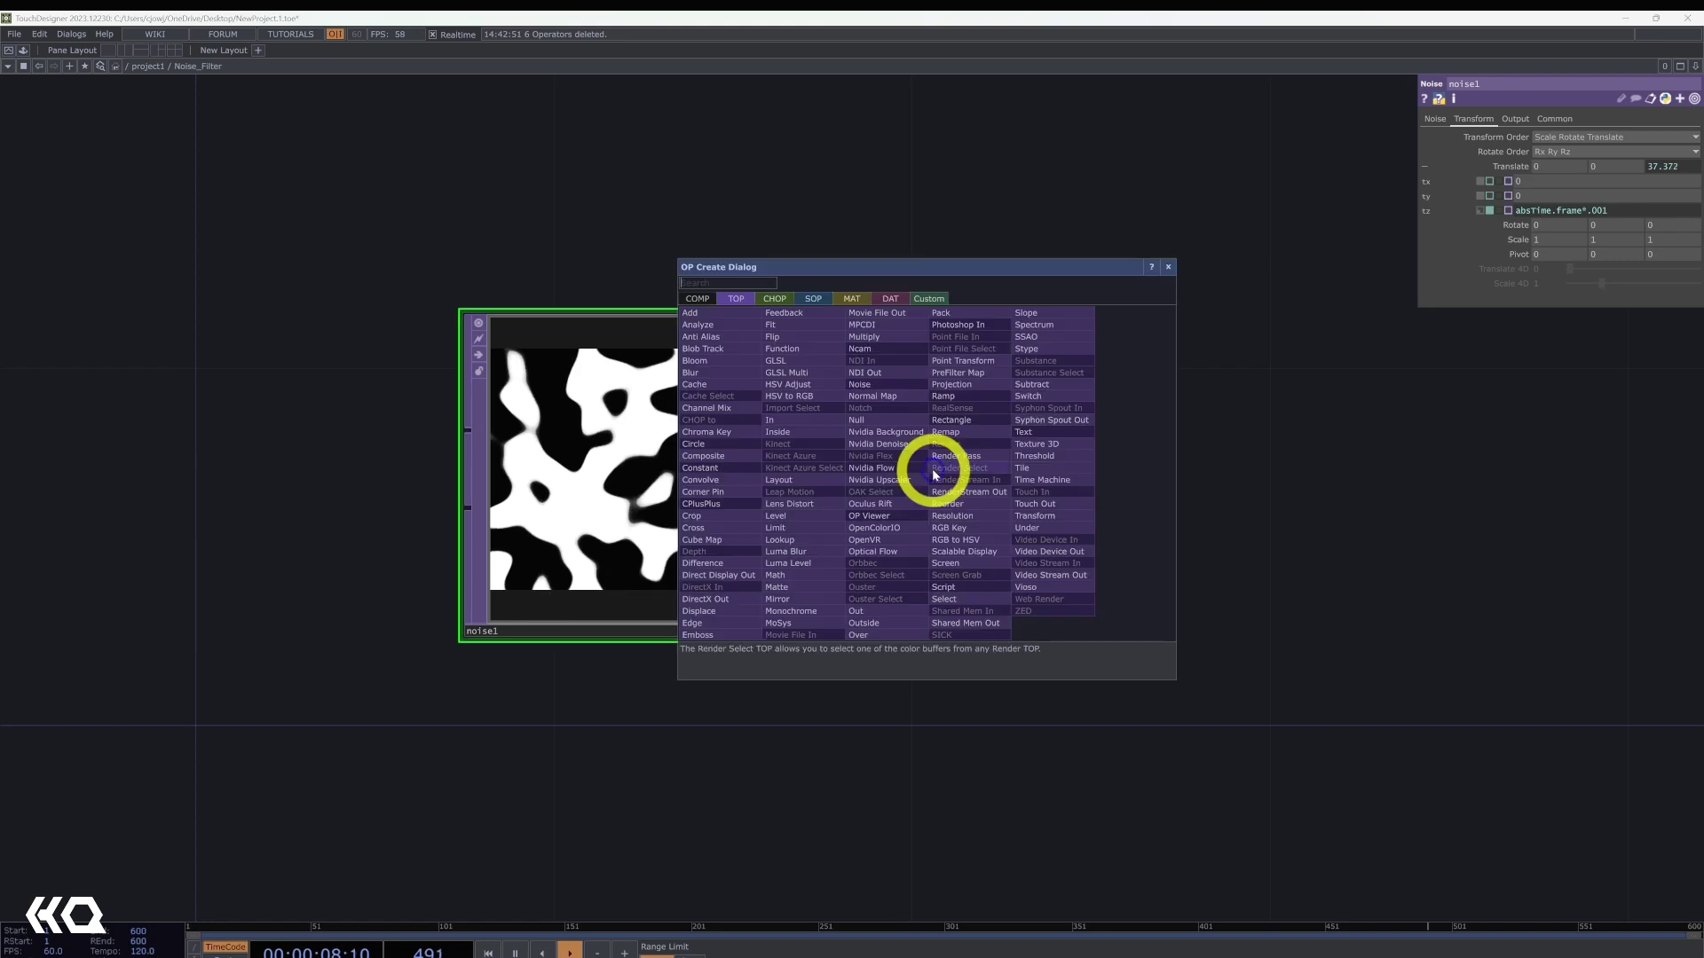
text(out)
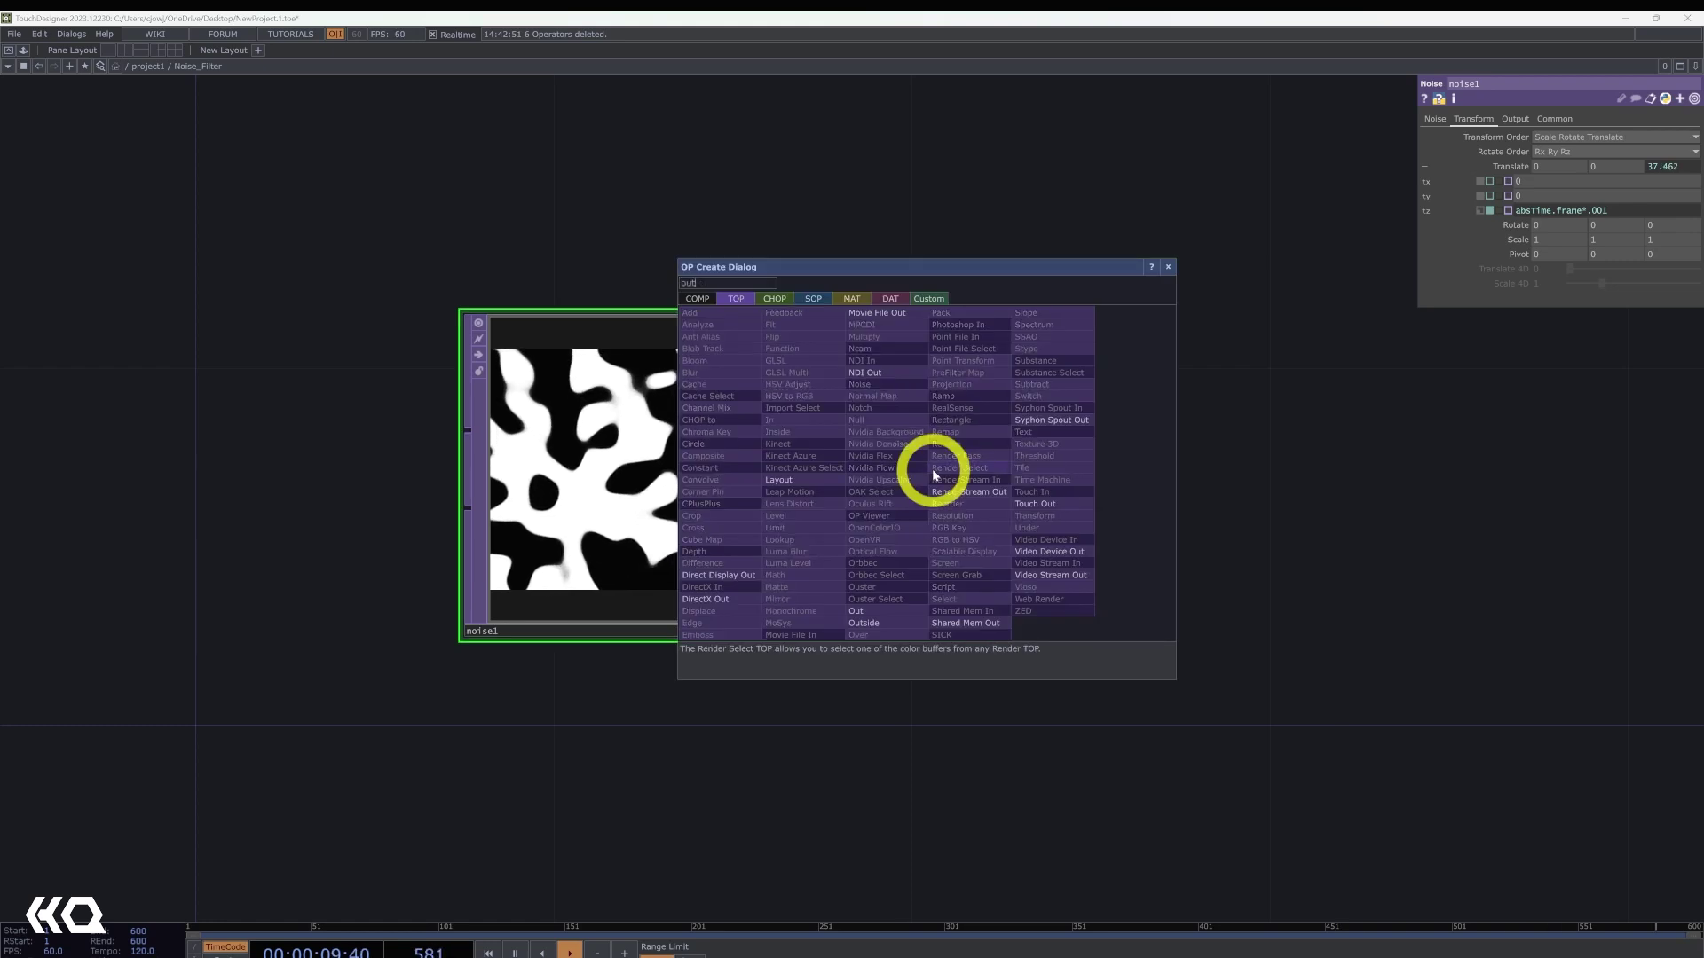
click(897, 609)
click(1228, 472)
drag(1172, 723, 972, 698)
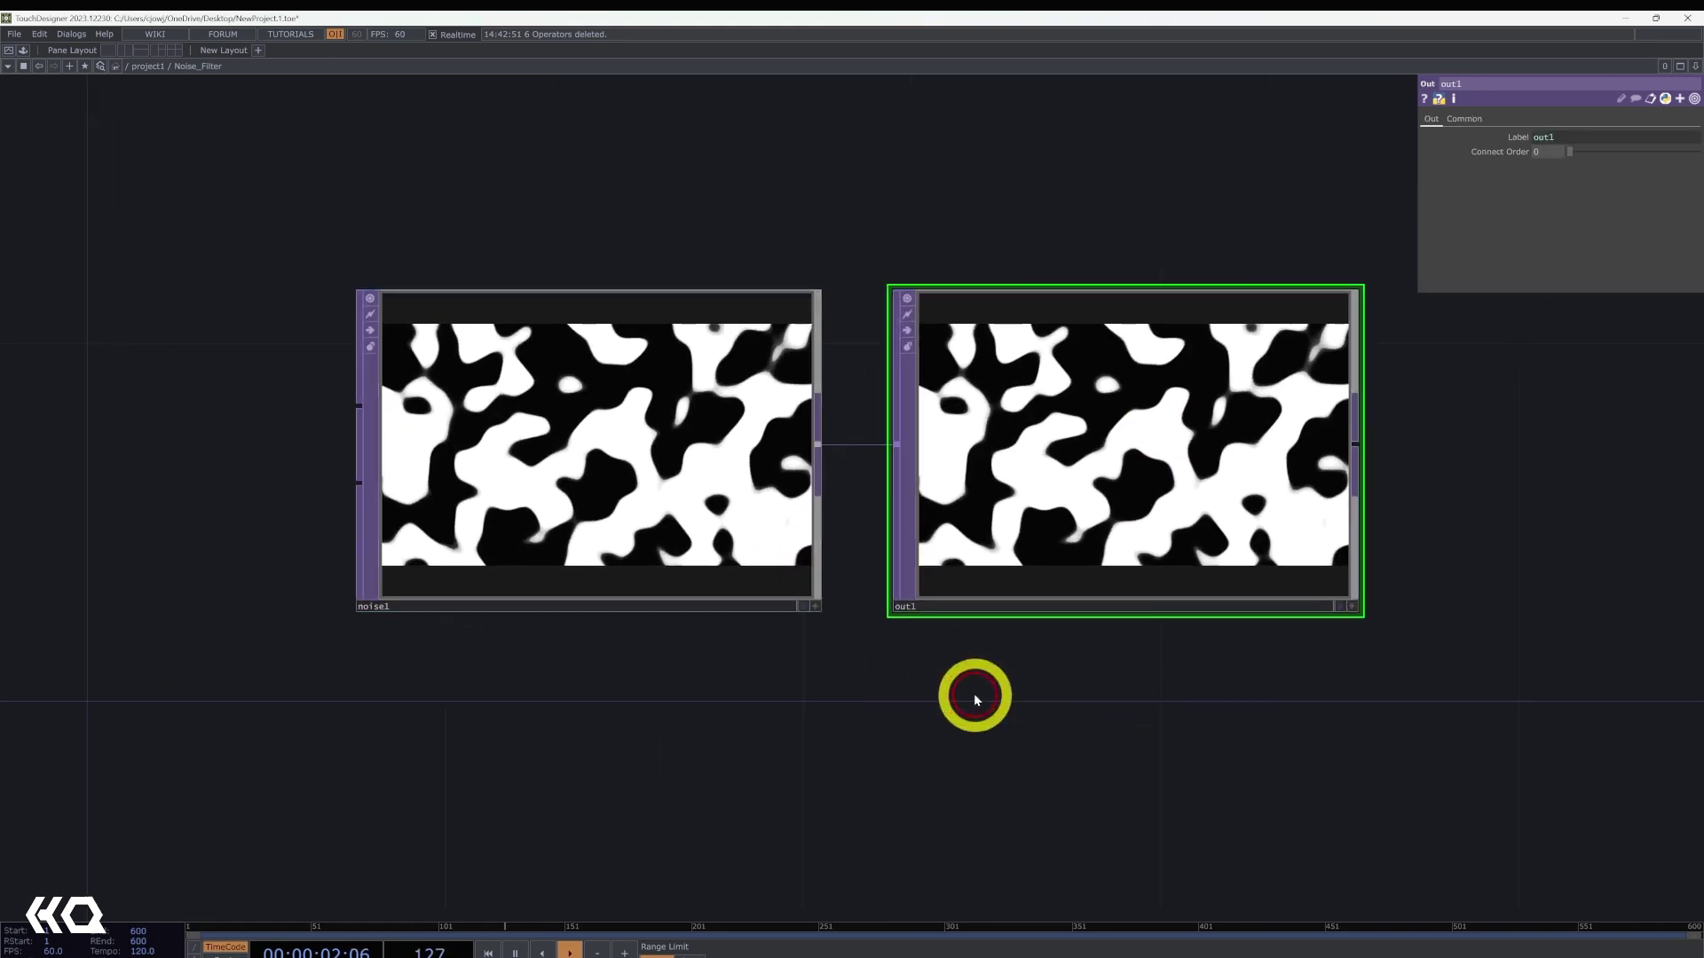
- Return to the project1 network and add a new Base component below Noise_Filter
key(u)
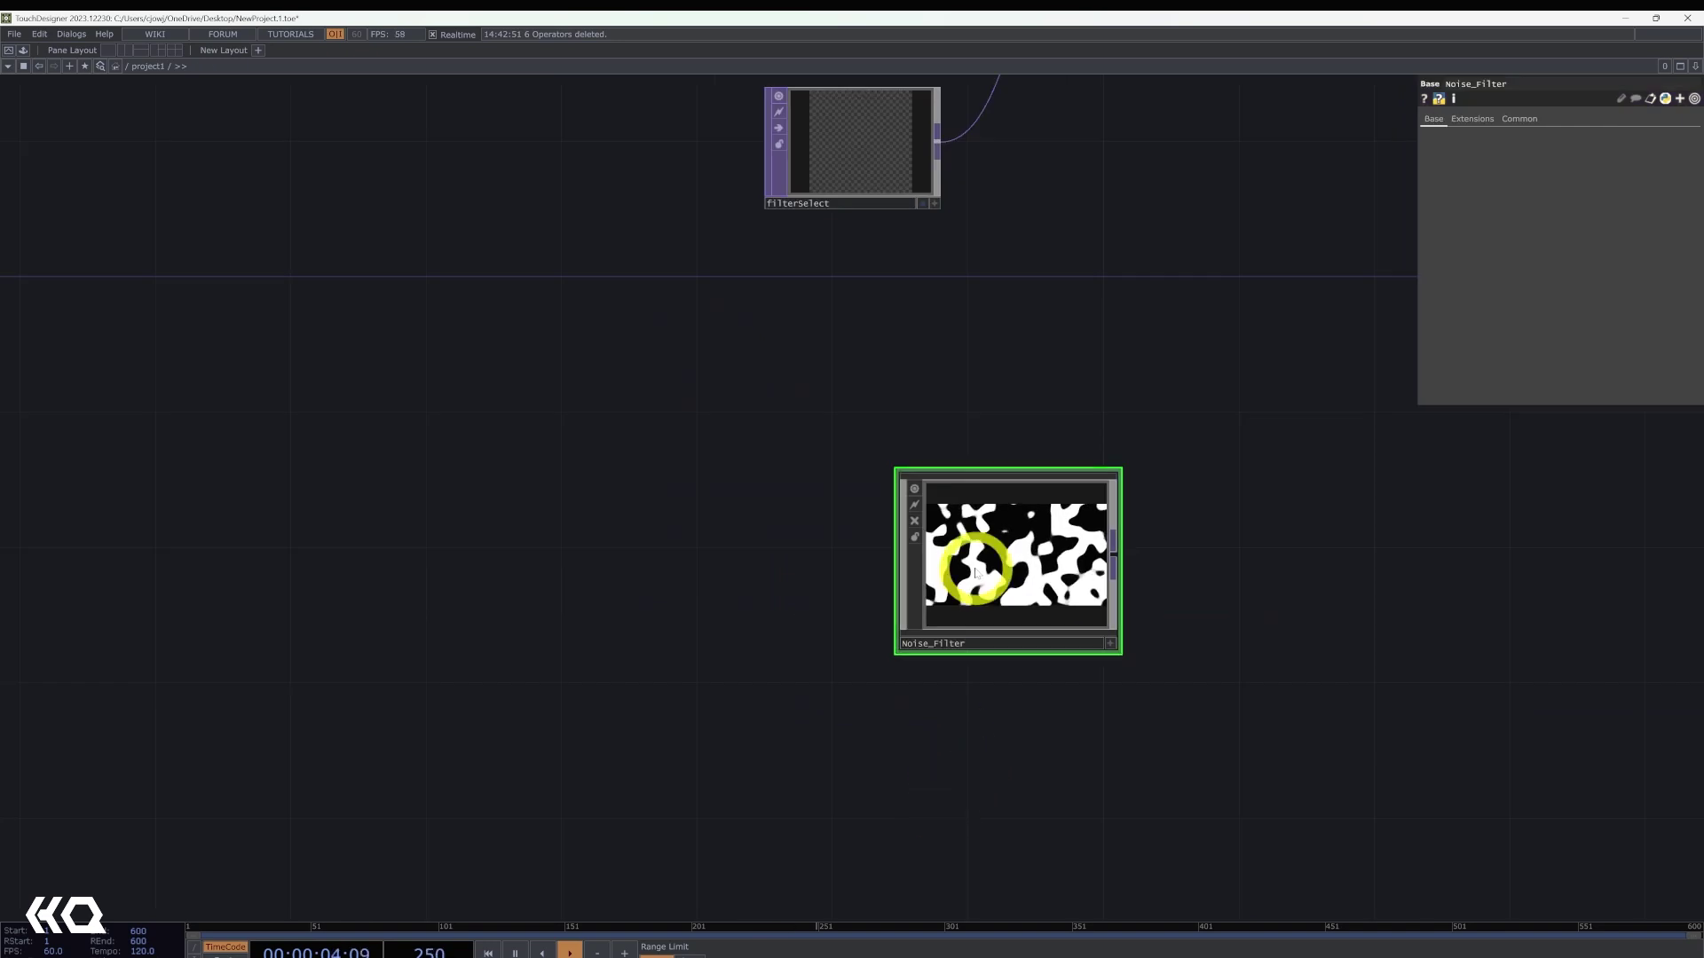
drag(865, 599, 745, 516)
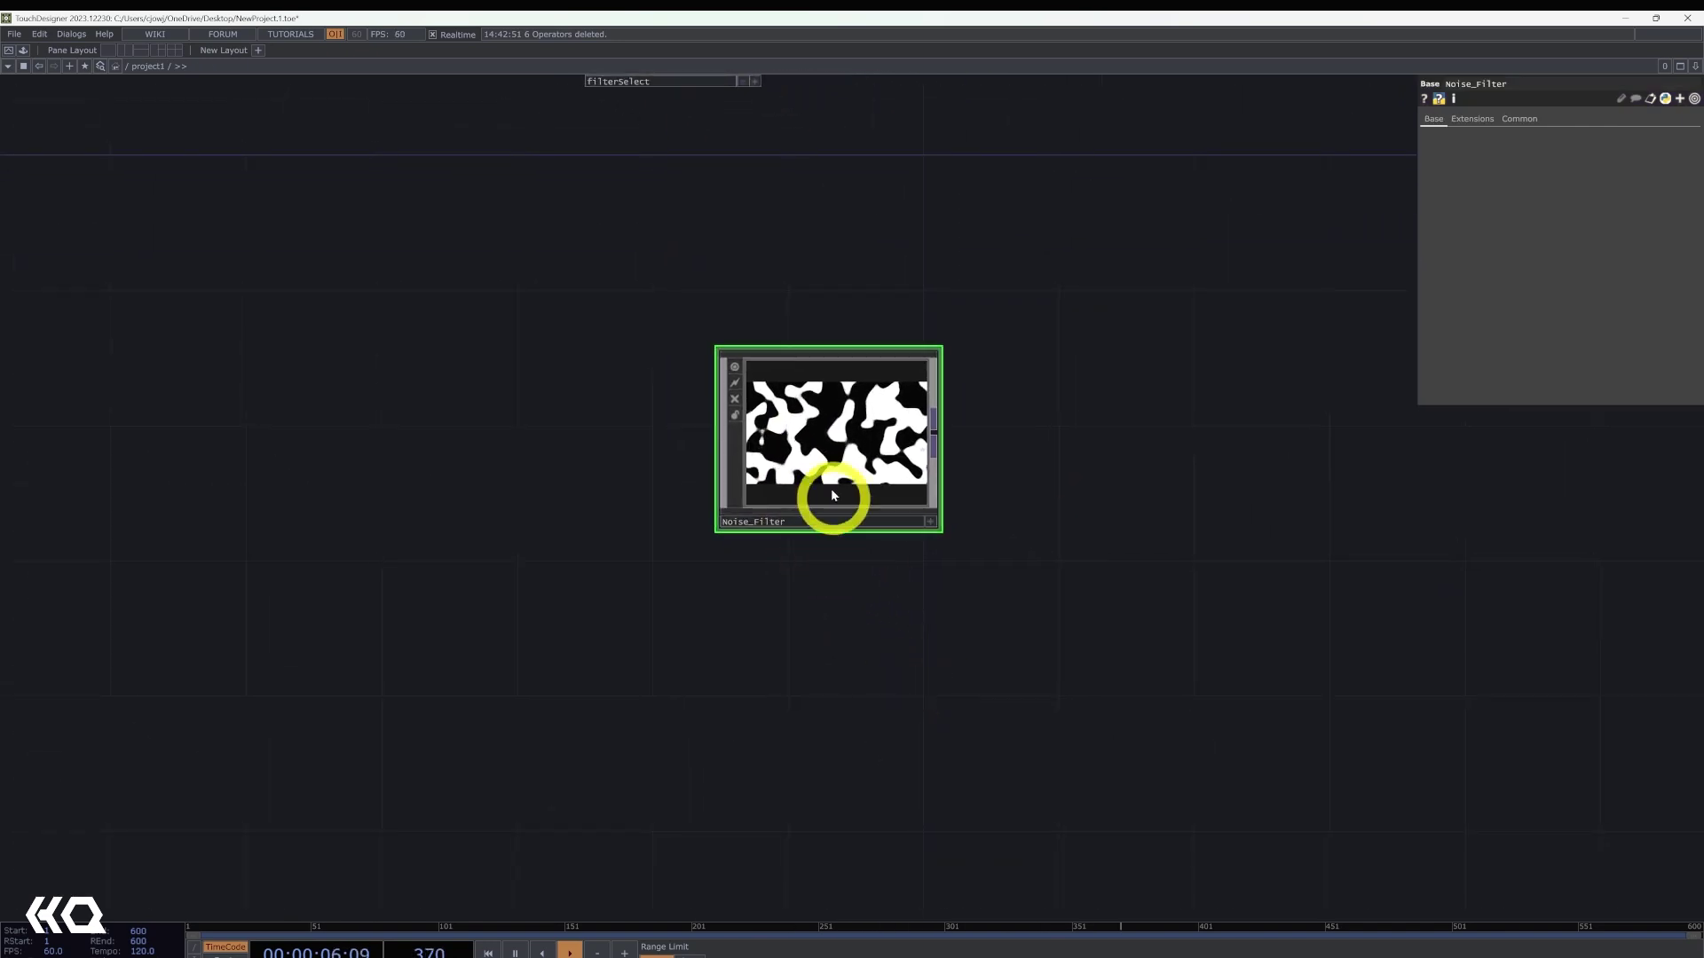
double_click(880, 669)
text(base)
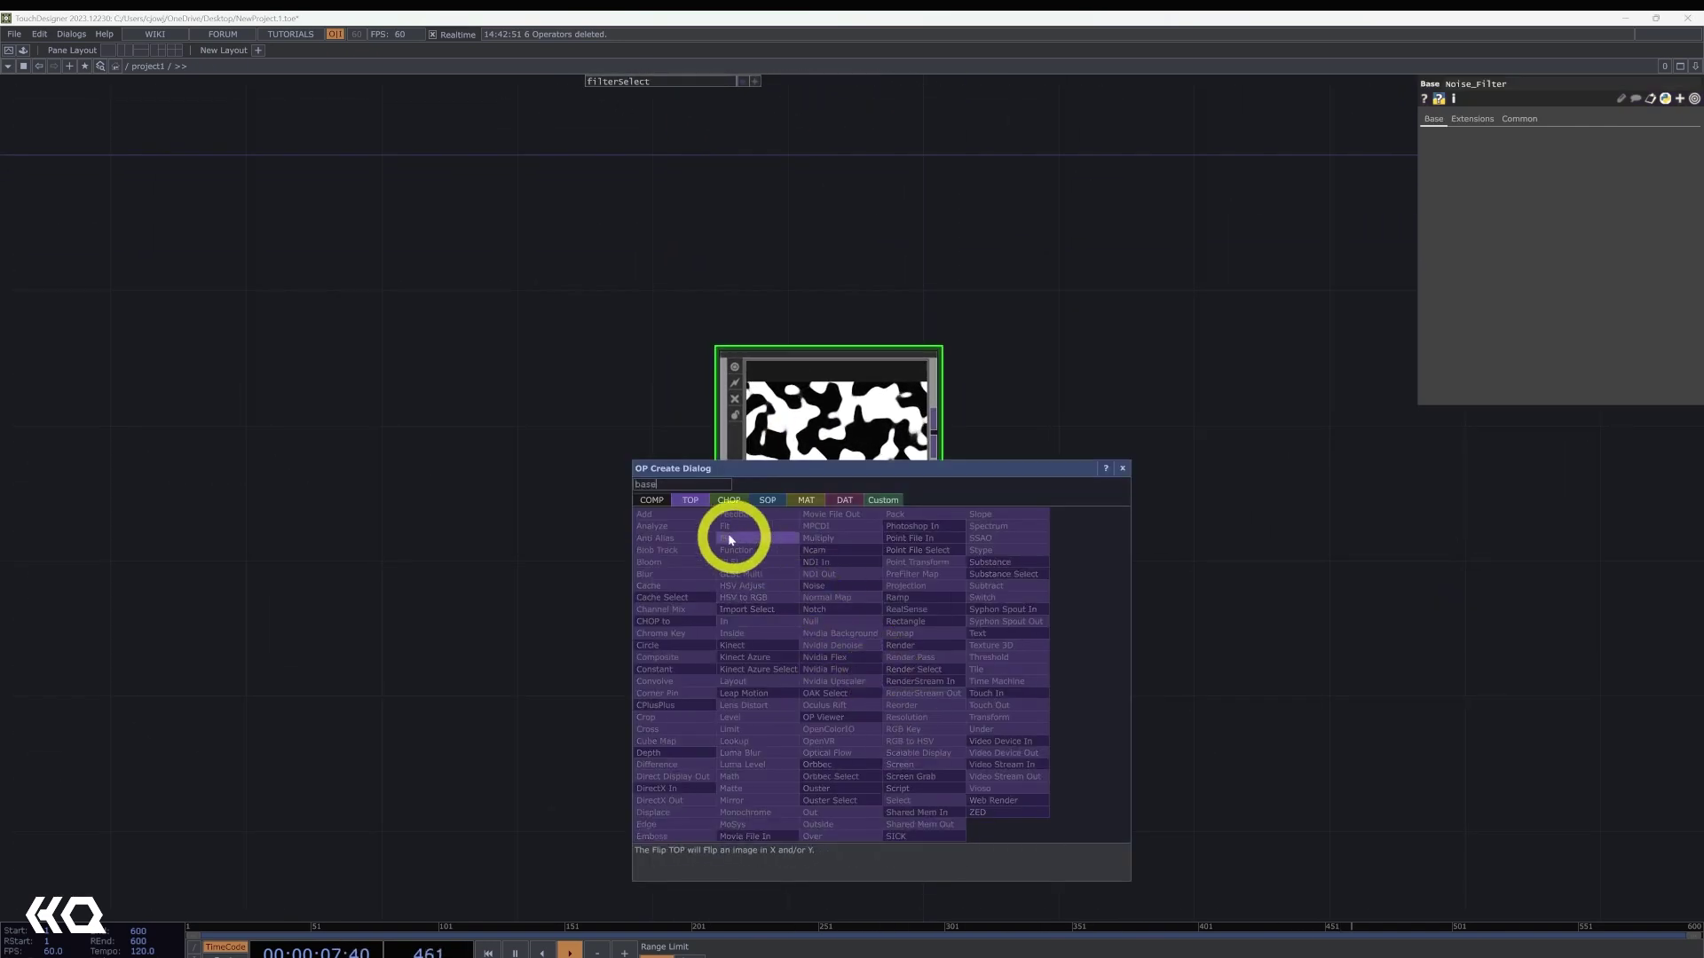
click(690, 500)
click(646, 499)
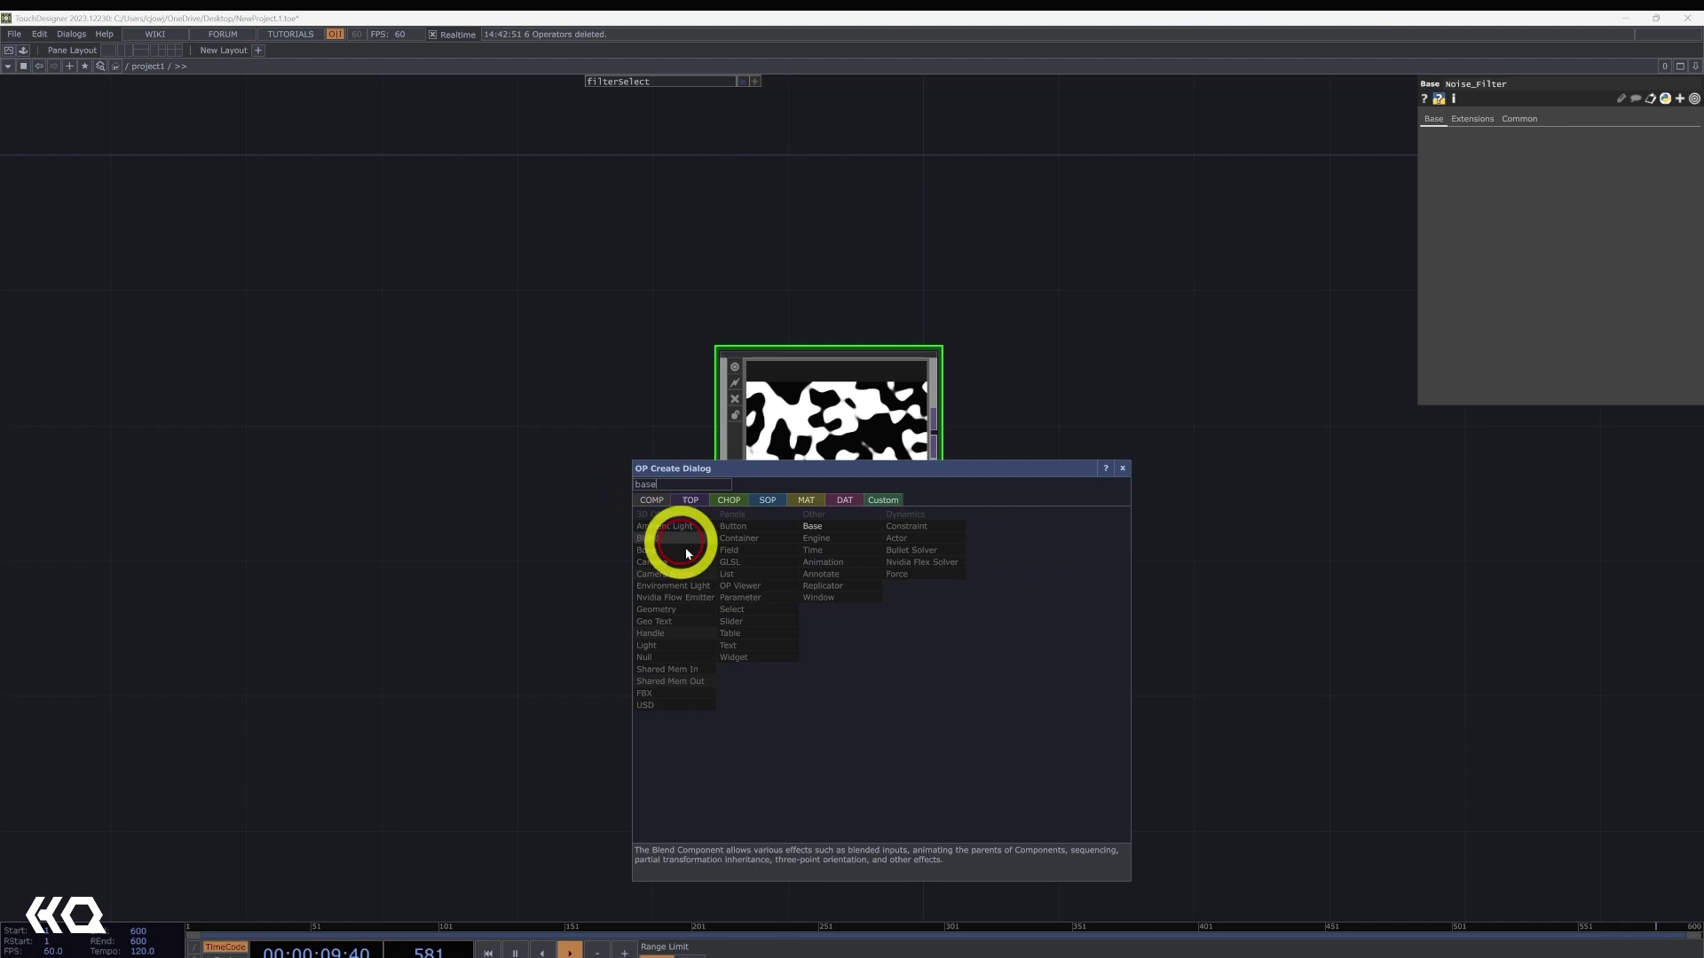
click(828, 524)
click(832, 717)
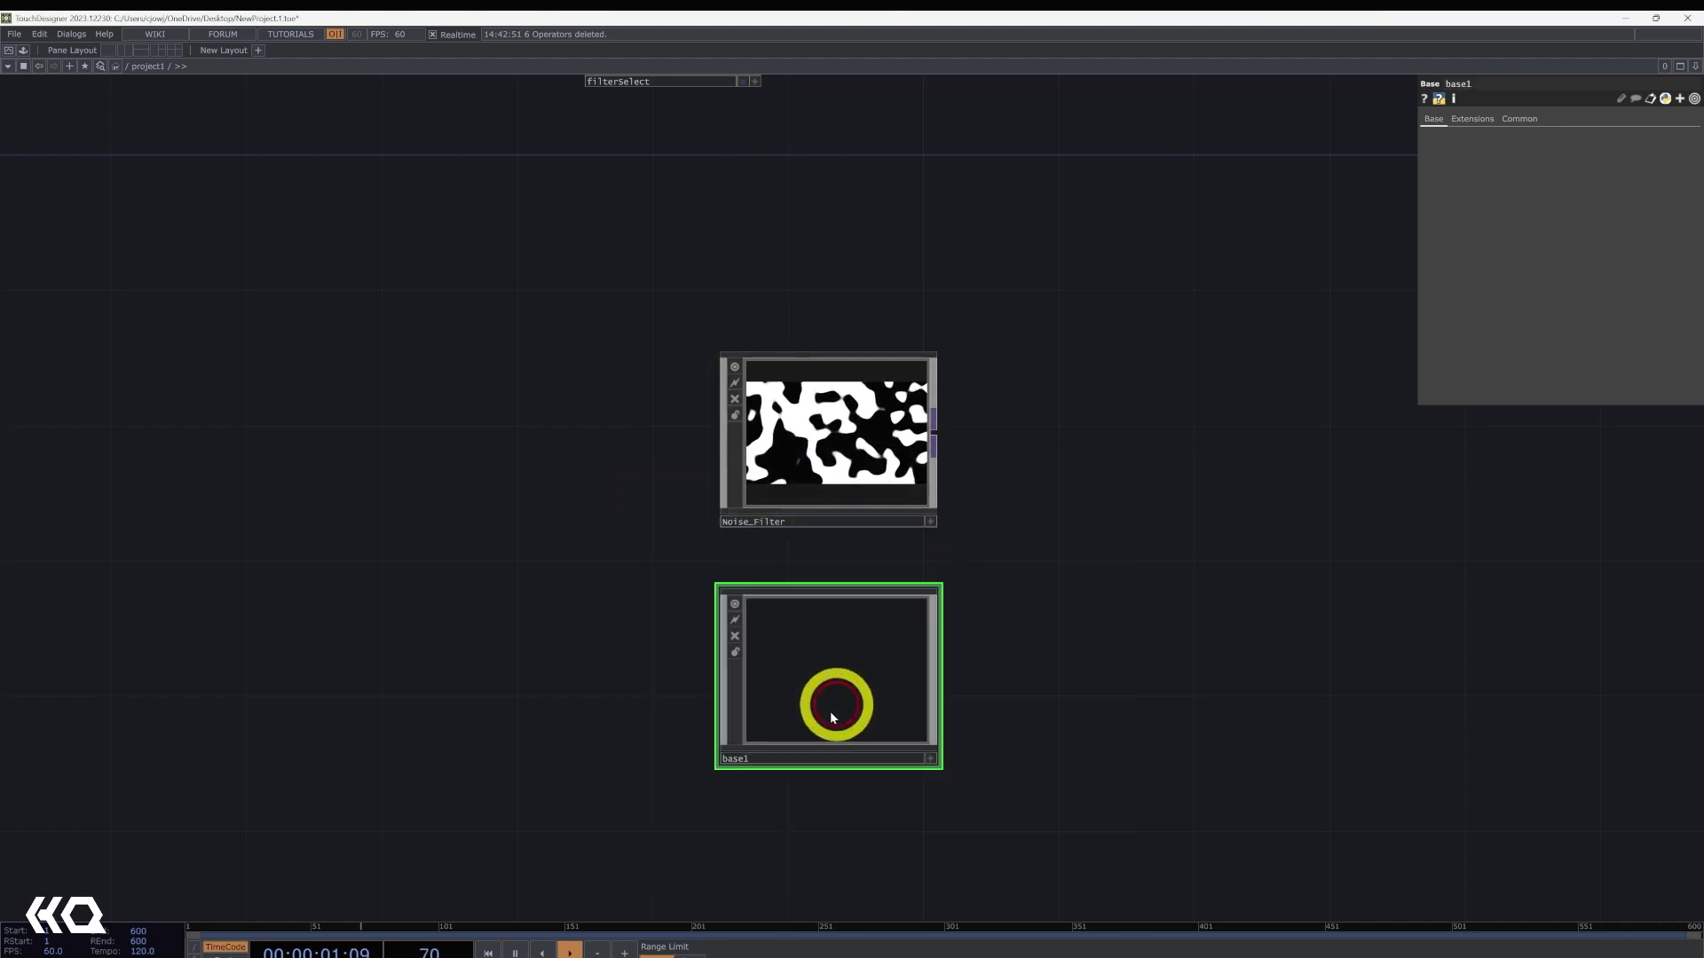
- Rename the new Base component as banana_filter
click(794, 759)
text(banana)
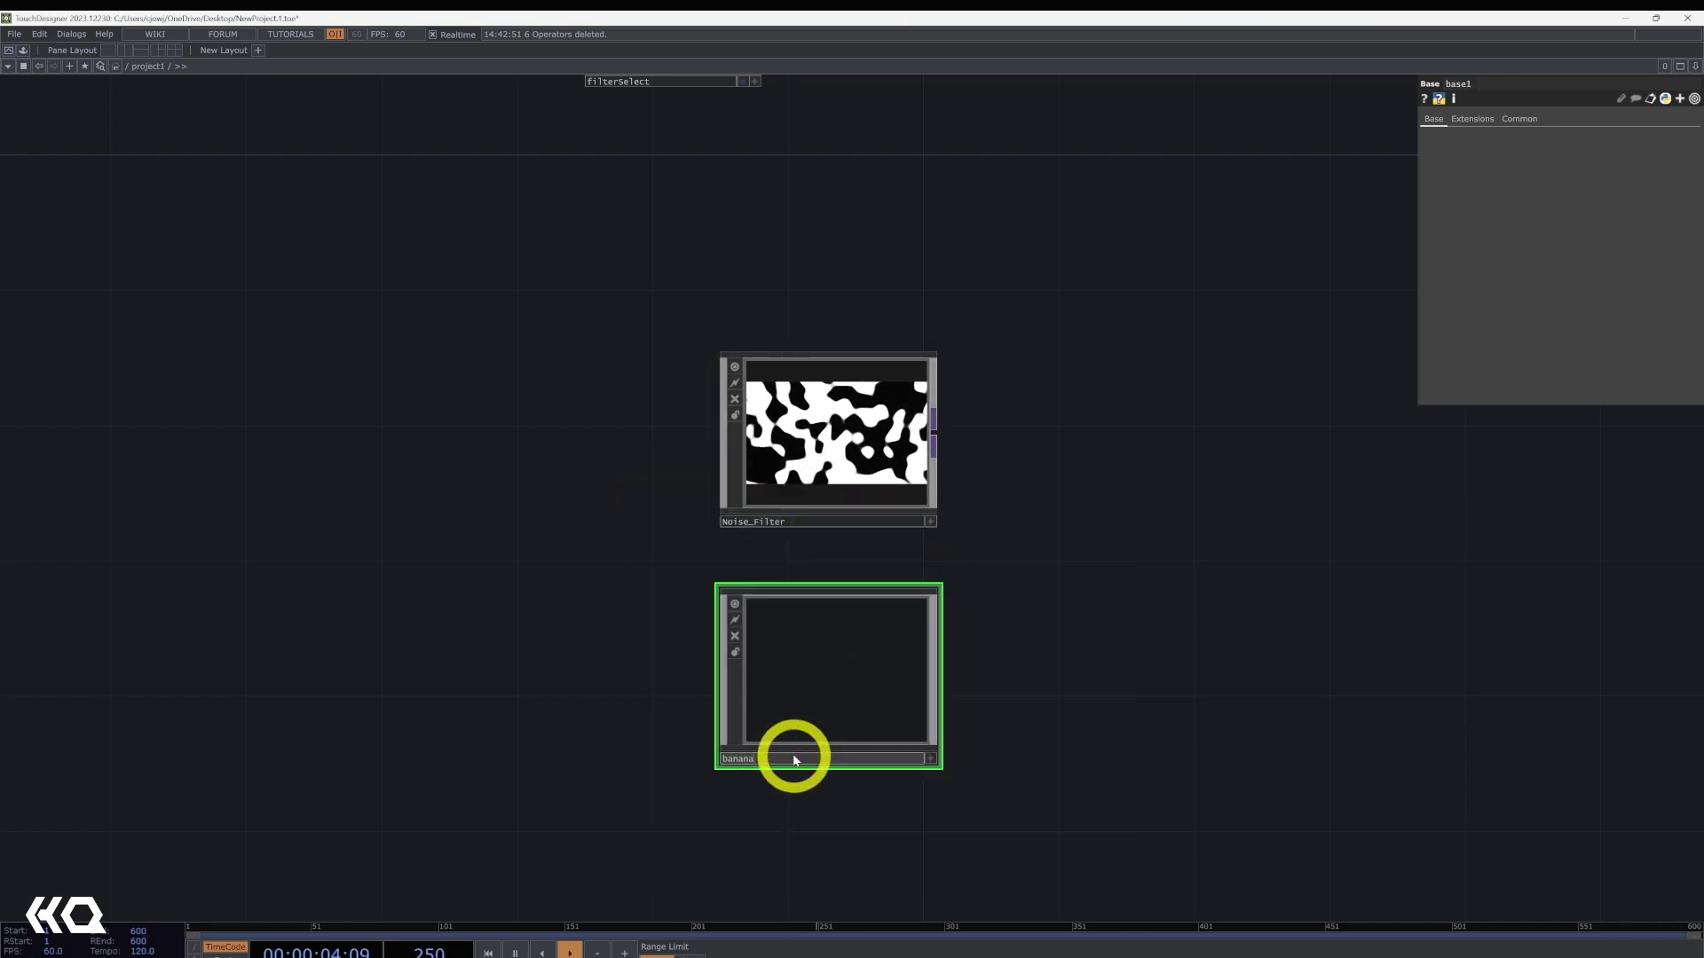
text(_filter)
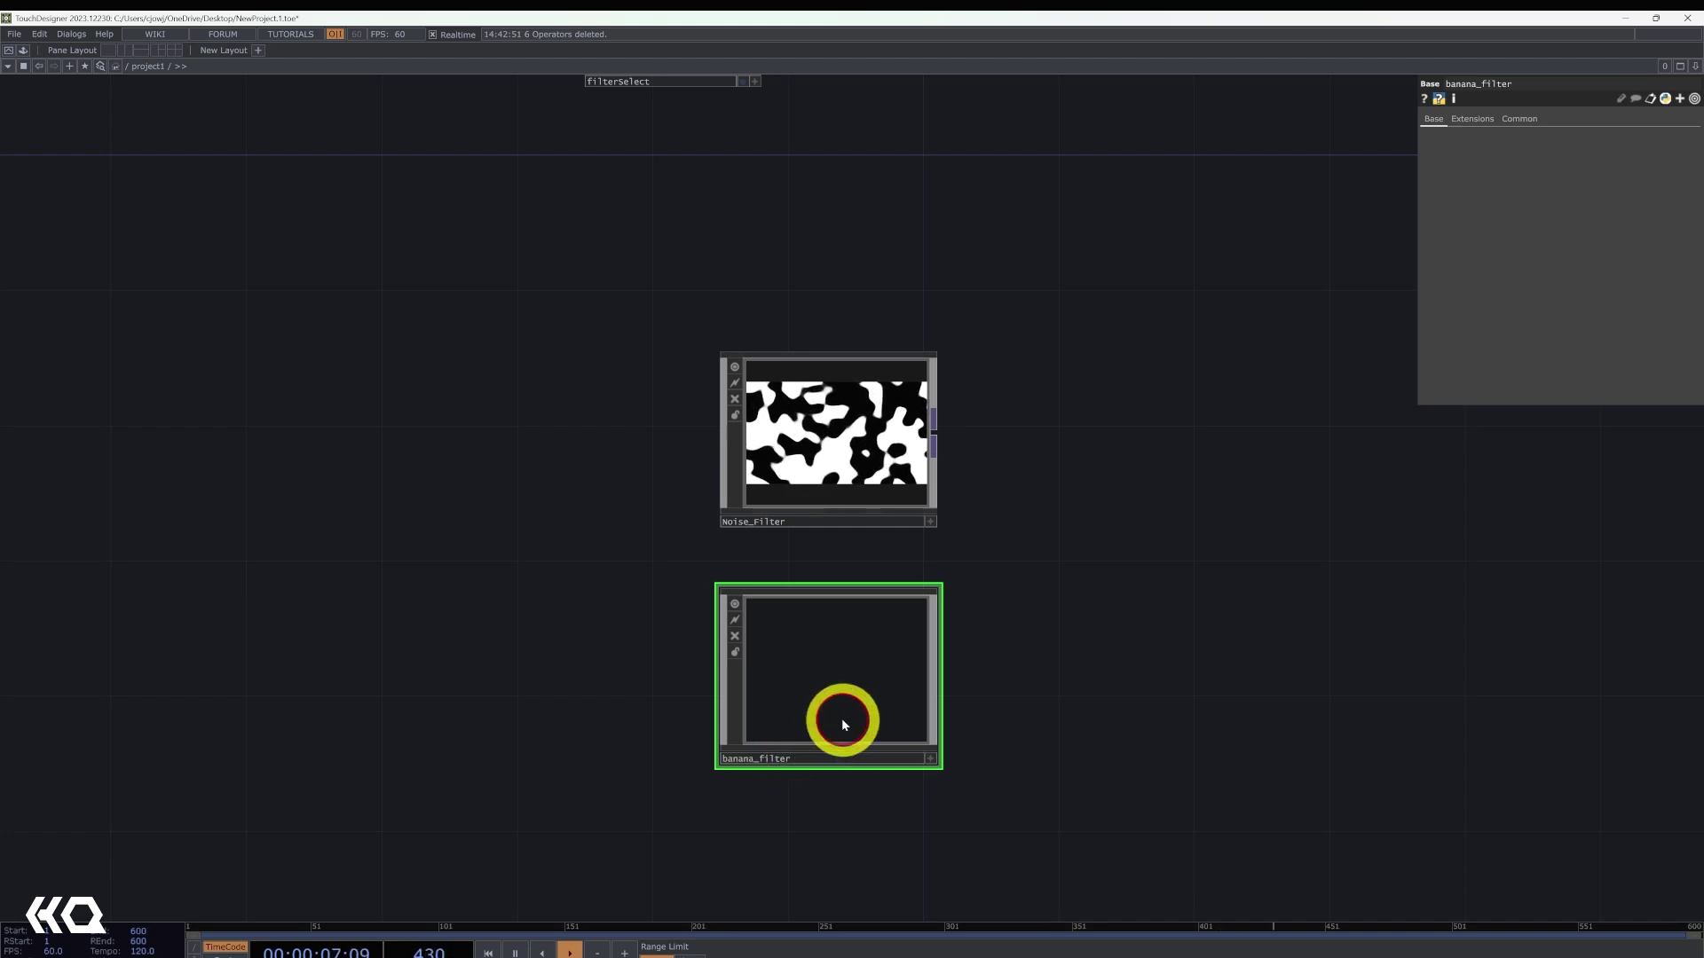
- Enter the banana_filter component and add a Movie File In TOP with the default banana image
double_click(843, 725)
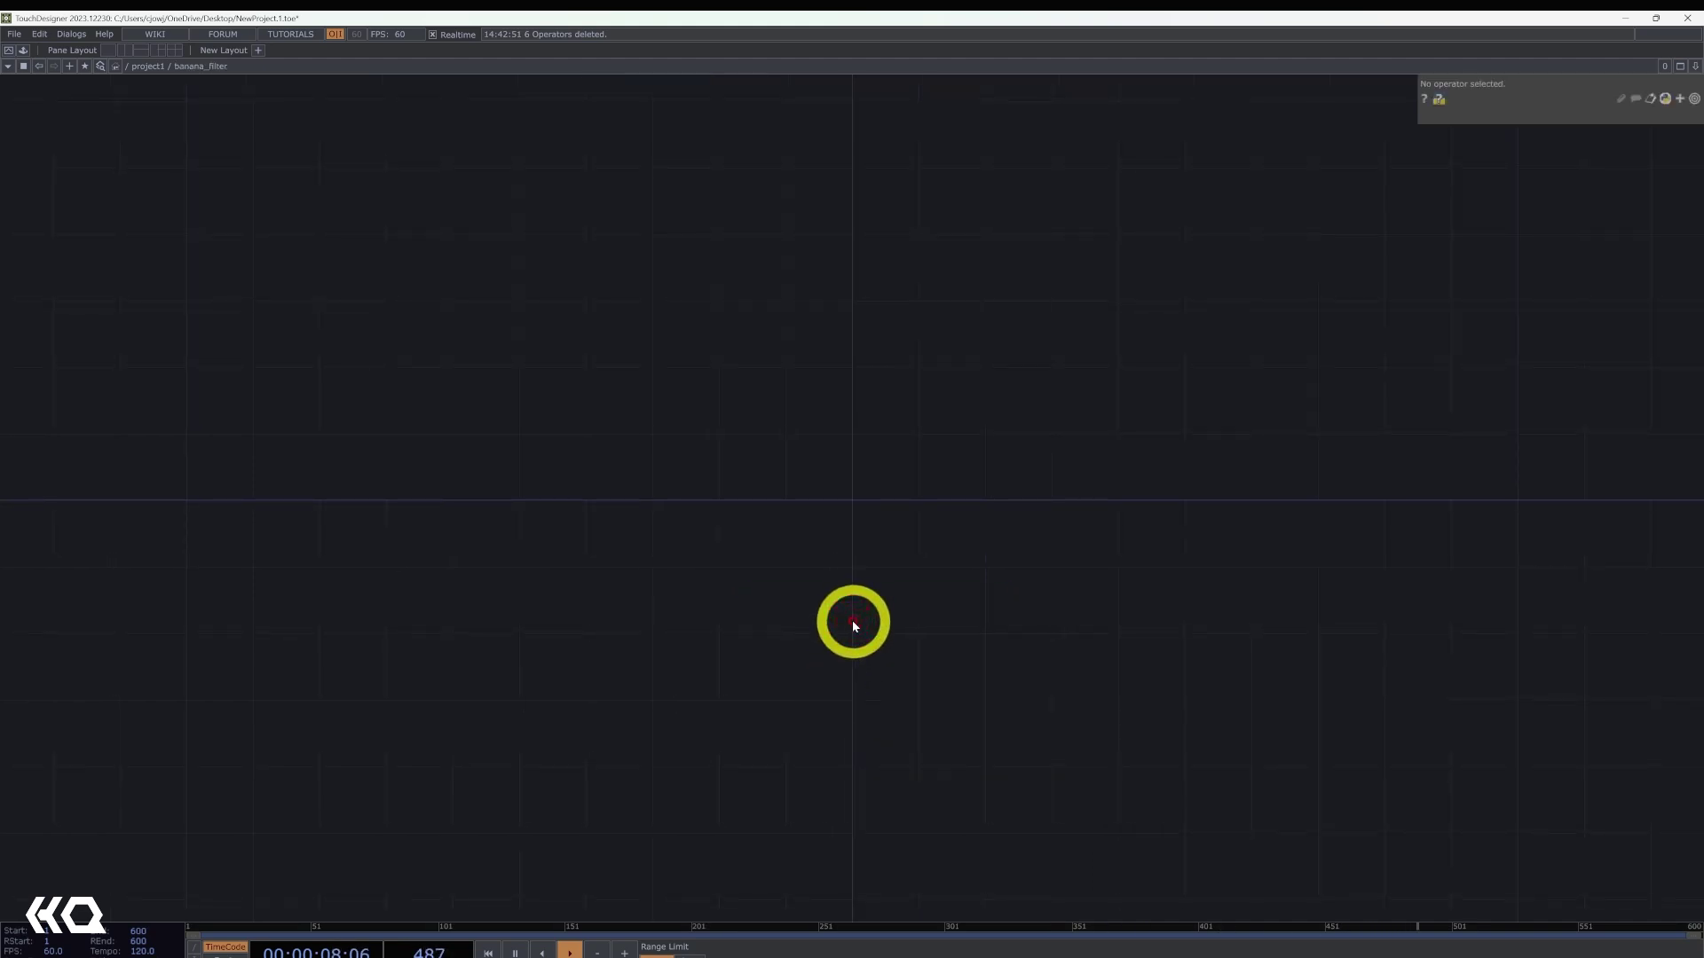
key(Tab)
text(mo)
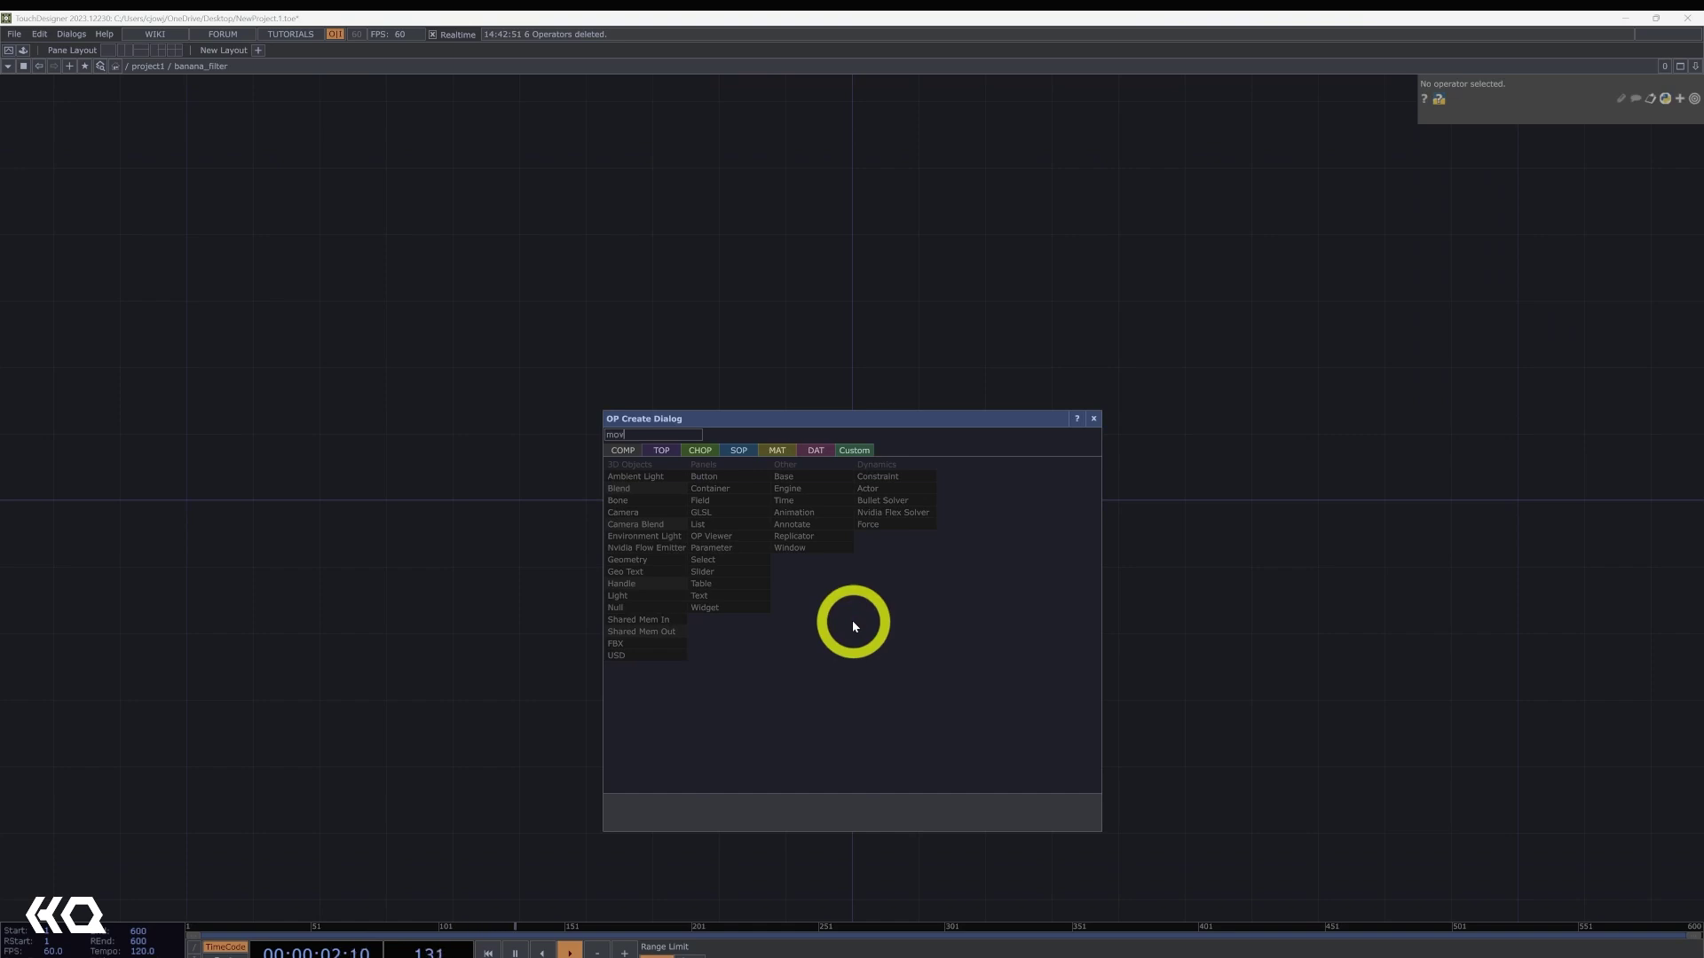
click(661, 451)
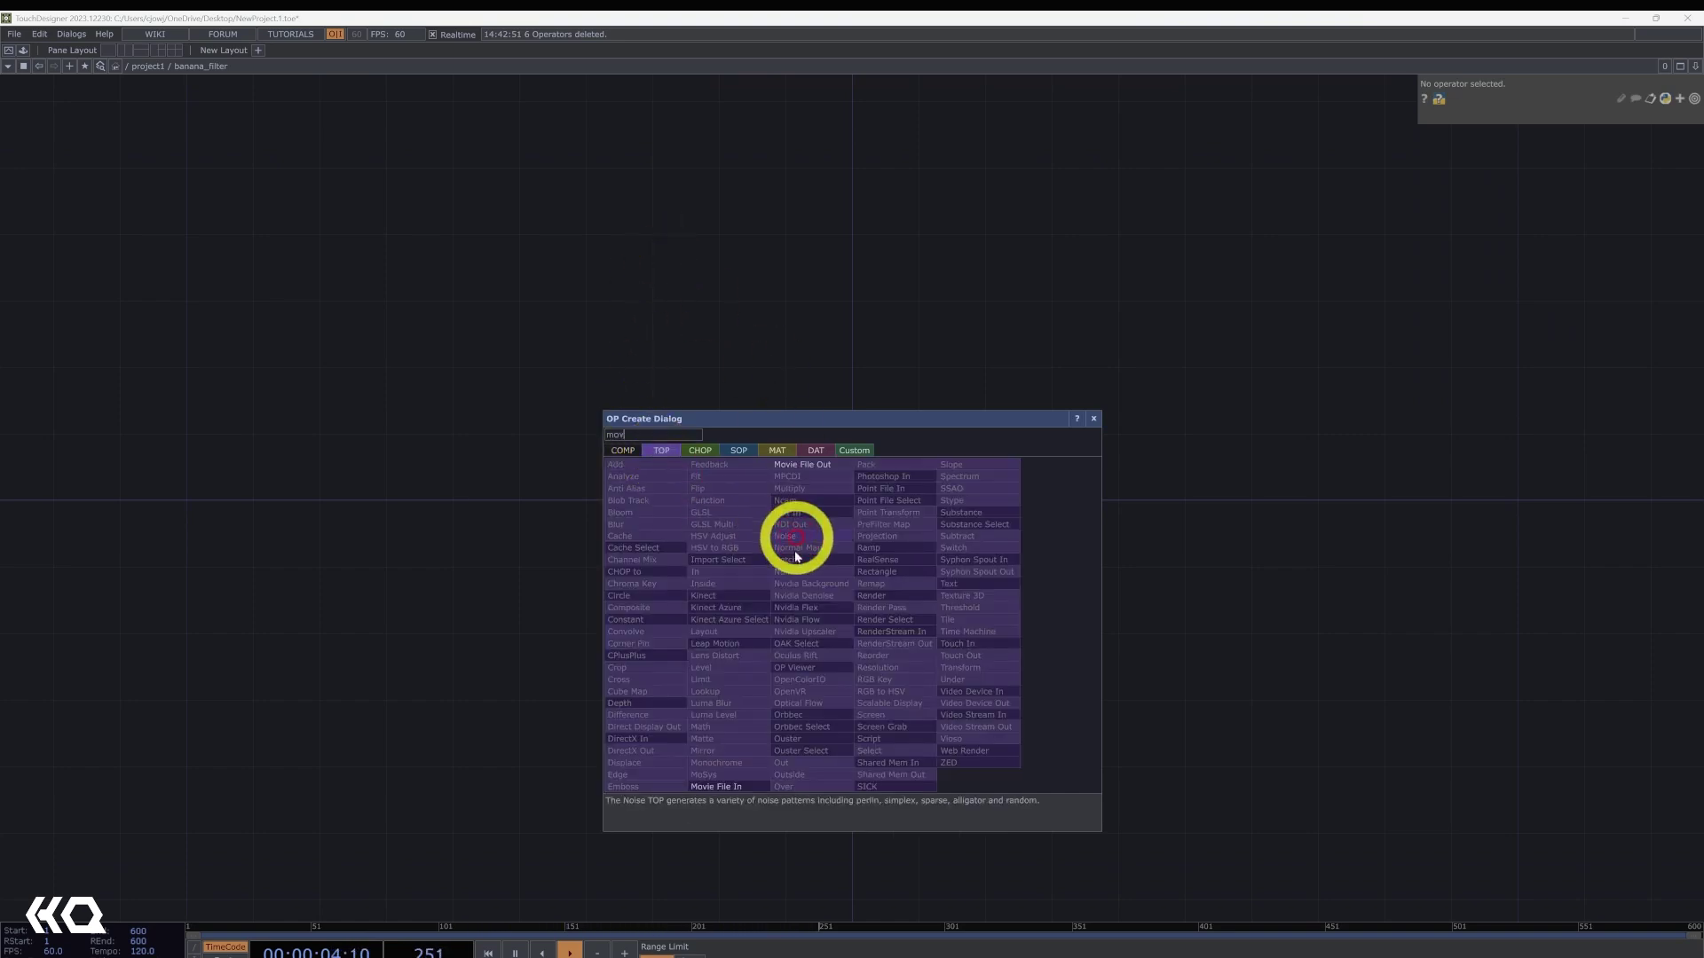
text(v)
click(719, 786)
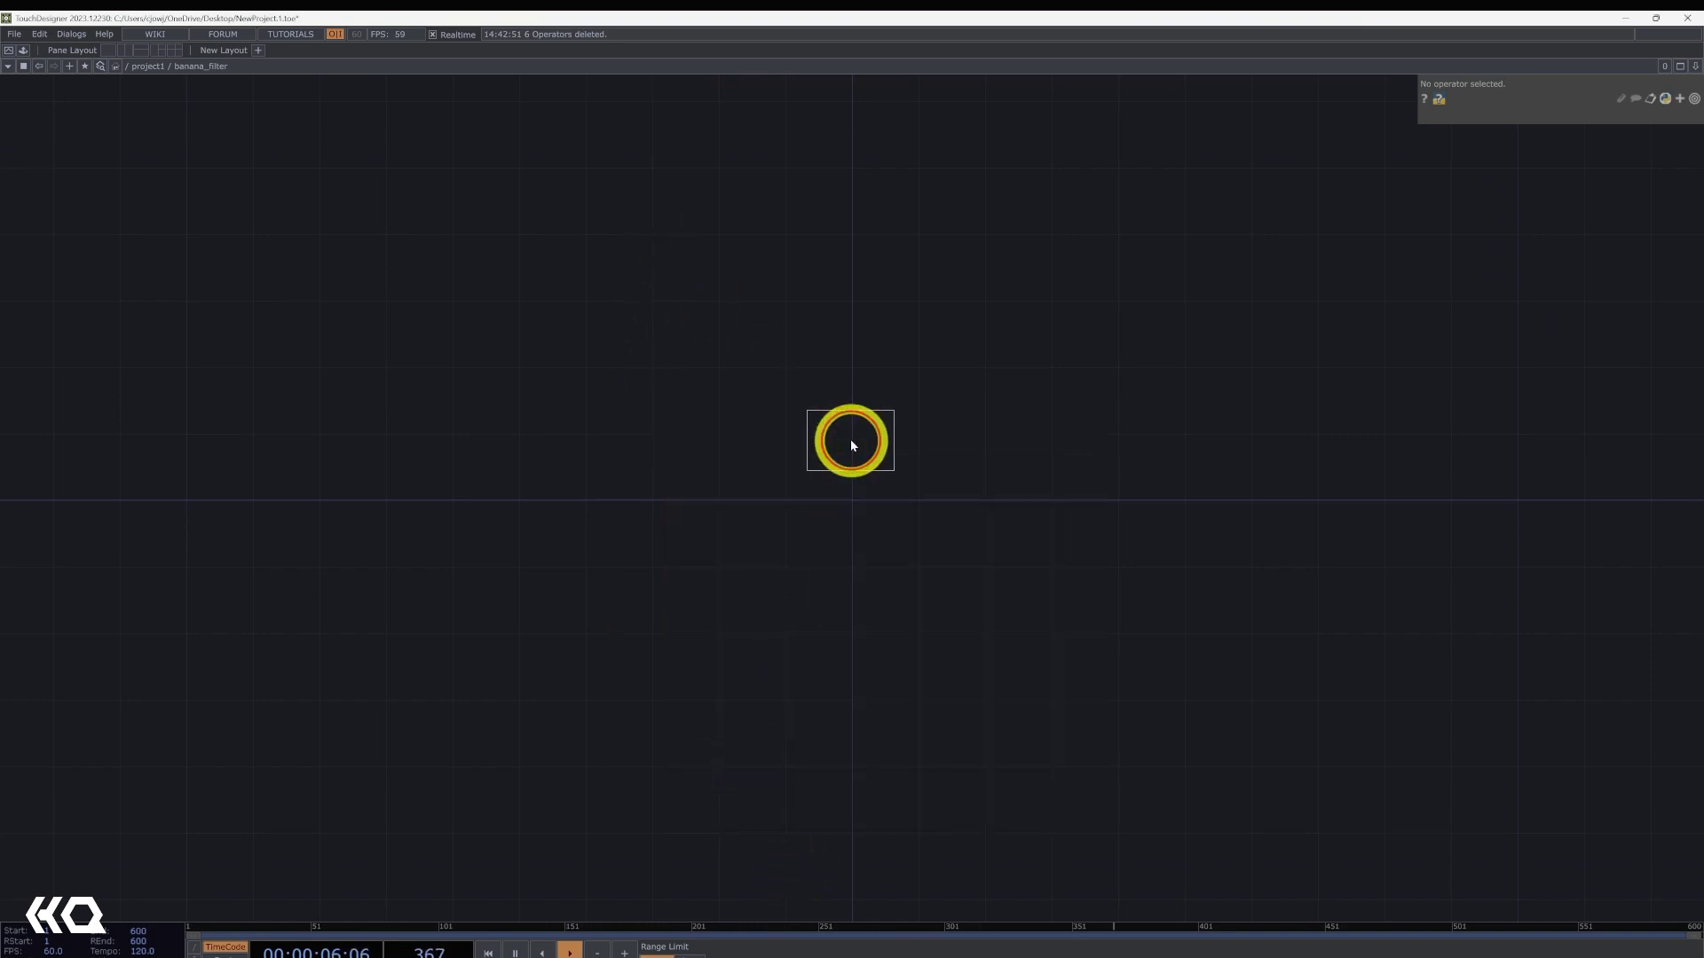
click(850, 439)
- Connect a Transform TOP to the output of the Movie File In operator
drag(1129, 430, 866, 509)
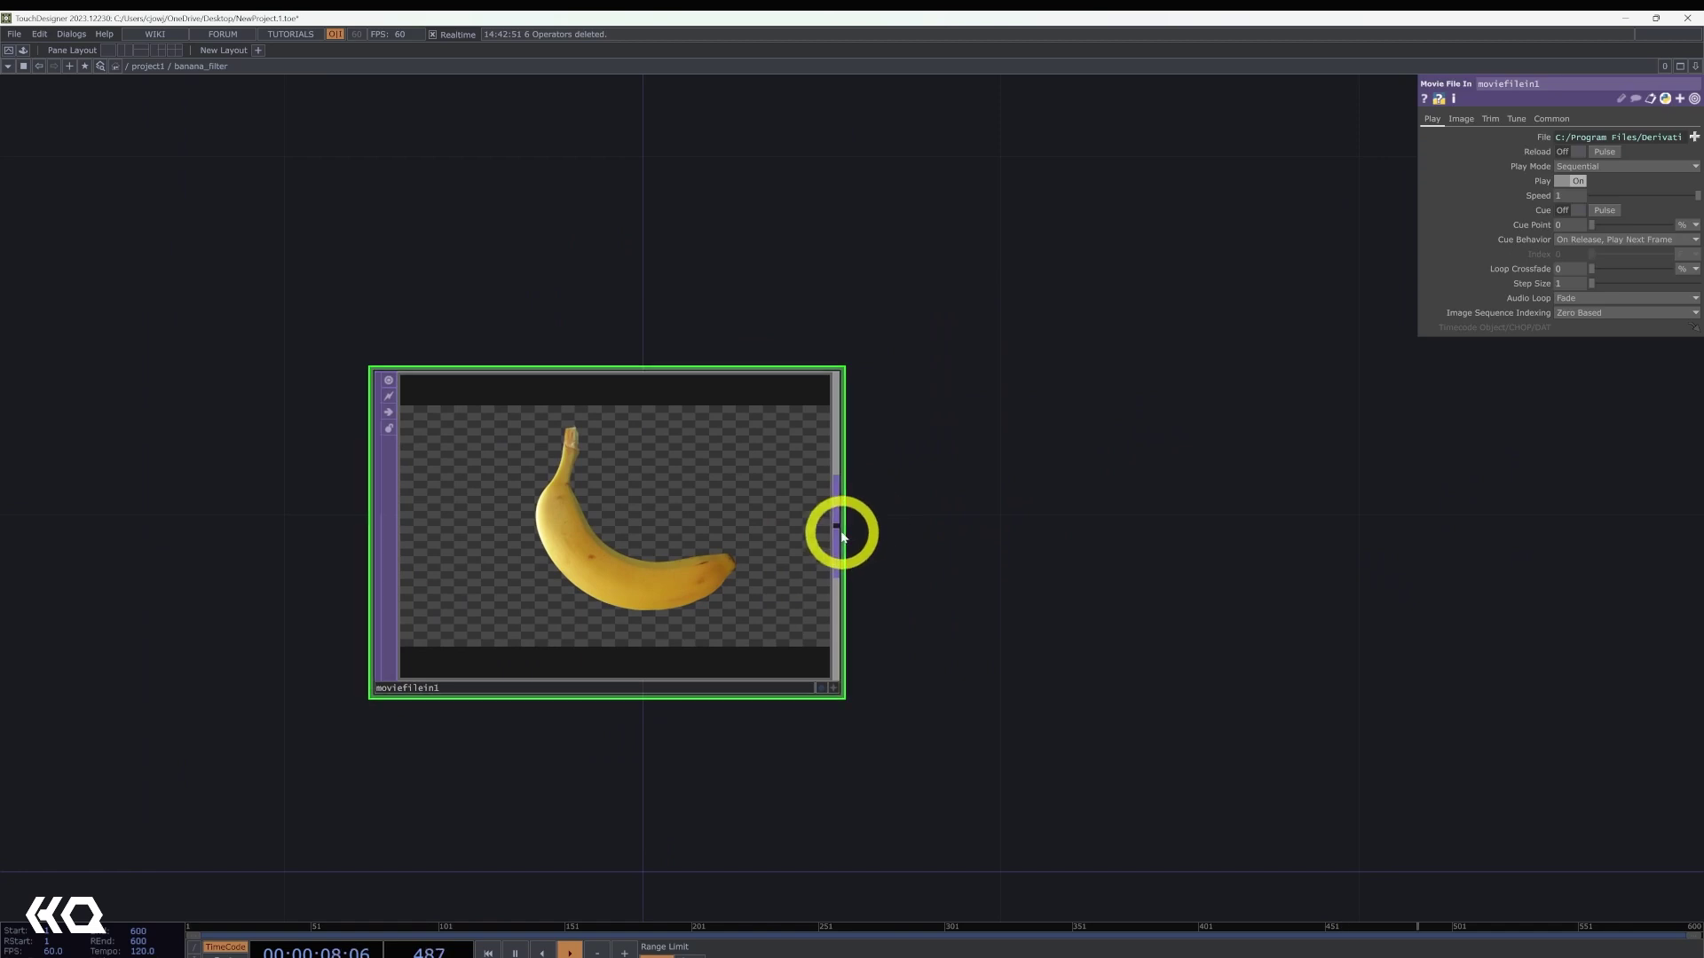
click(839, 531)
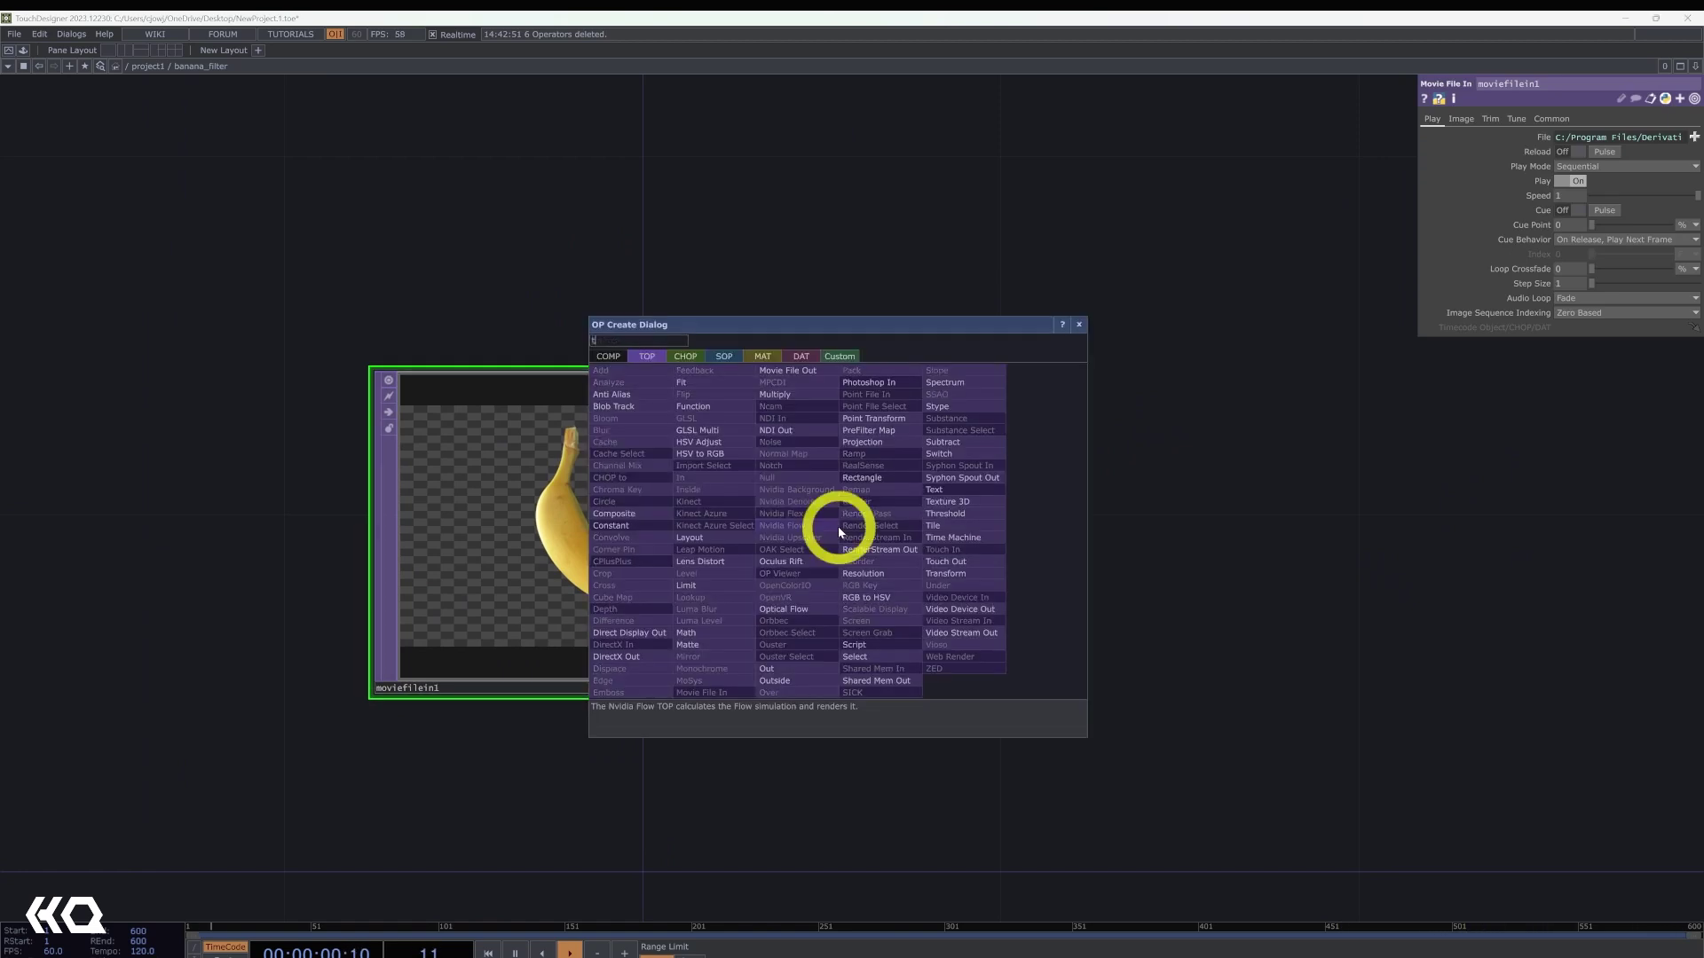
text(tra)
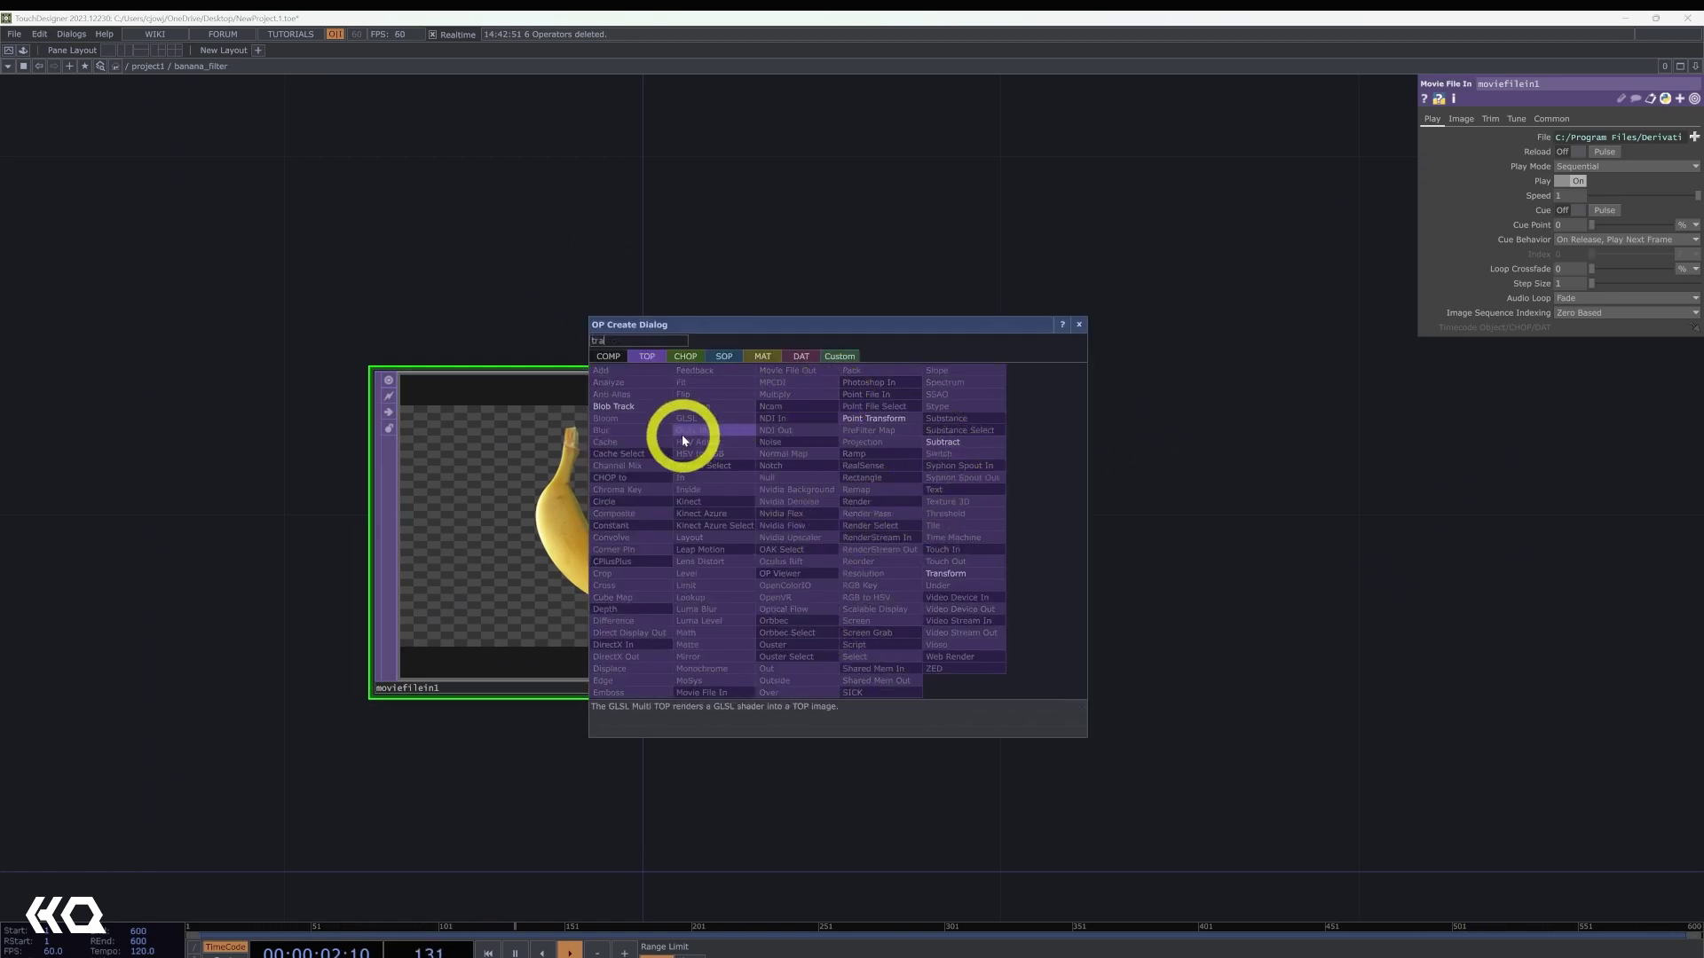
click(946, 573)
click(1258, 537)
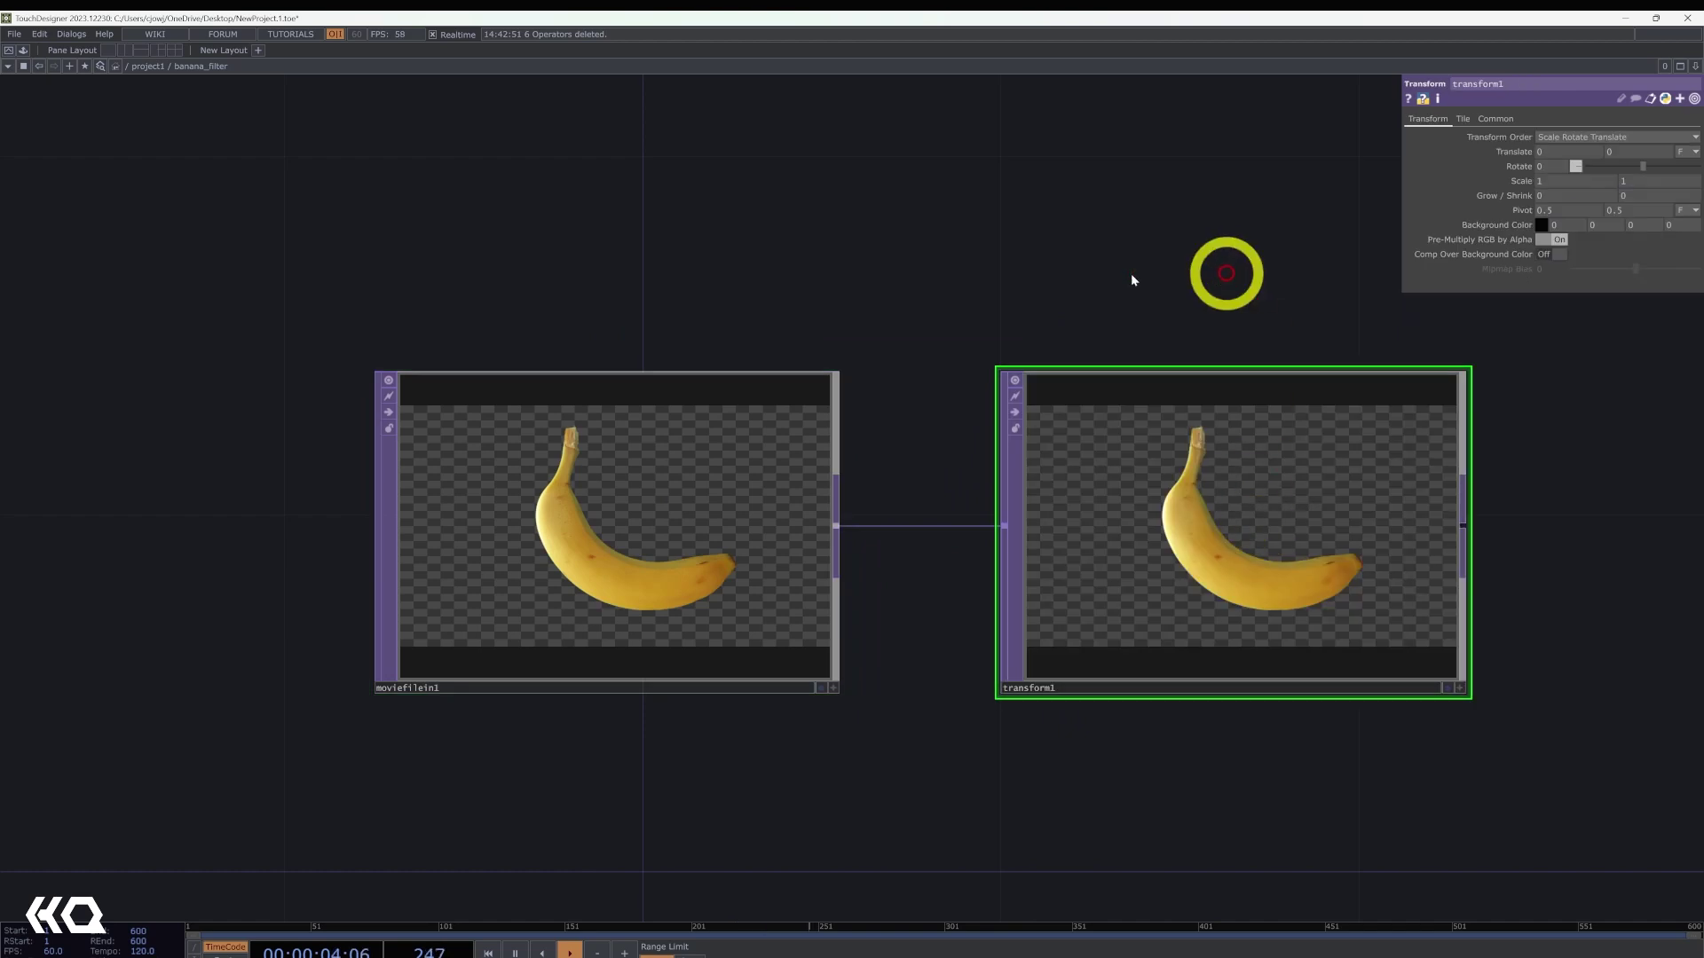
- Set the Transform's tile extend mode to Repeat
drag(1133, 278, 756, 251)
click(1465, 121)
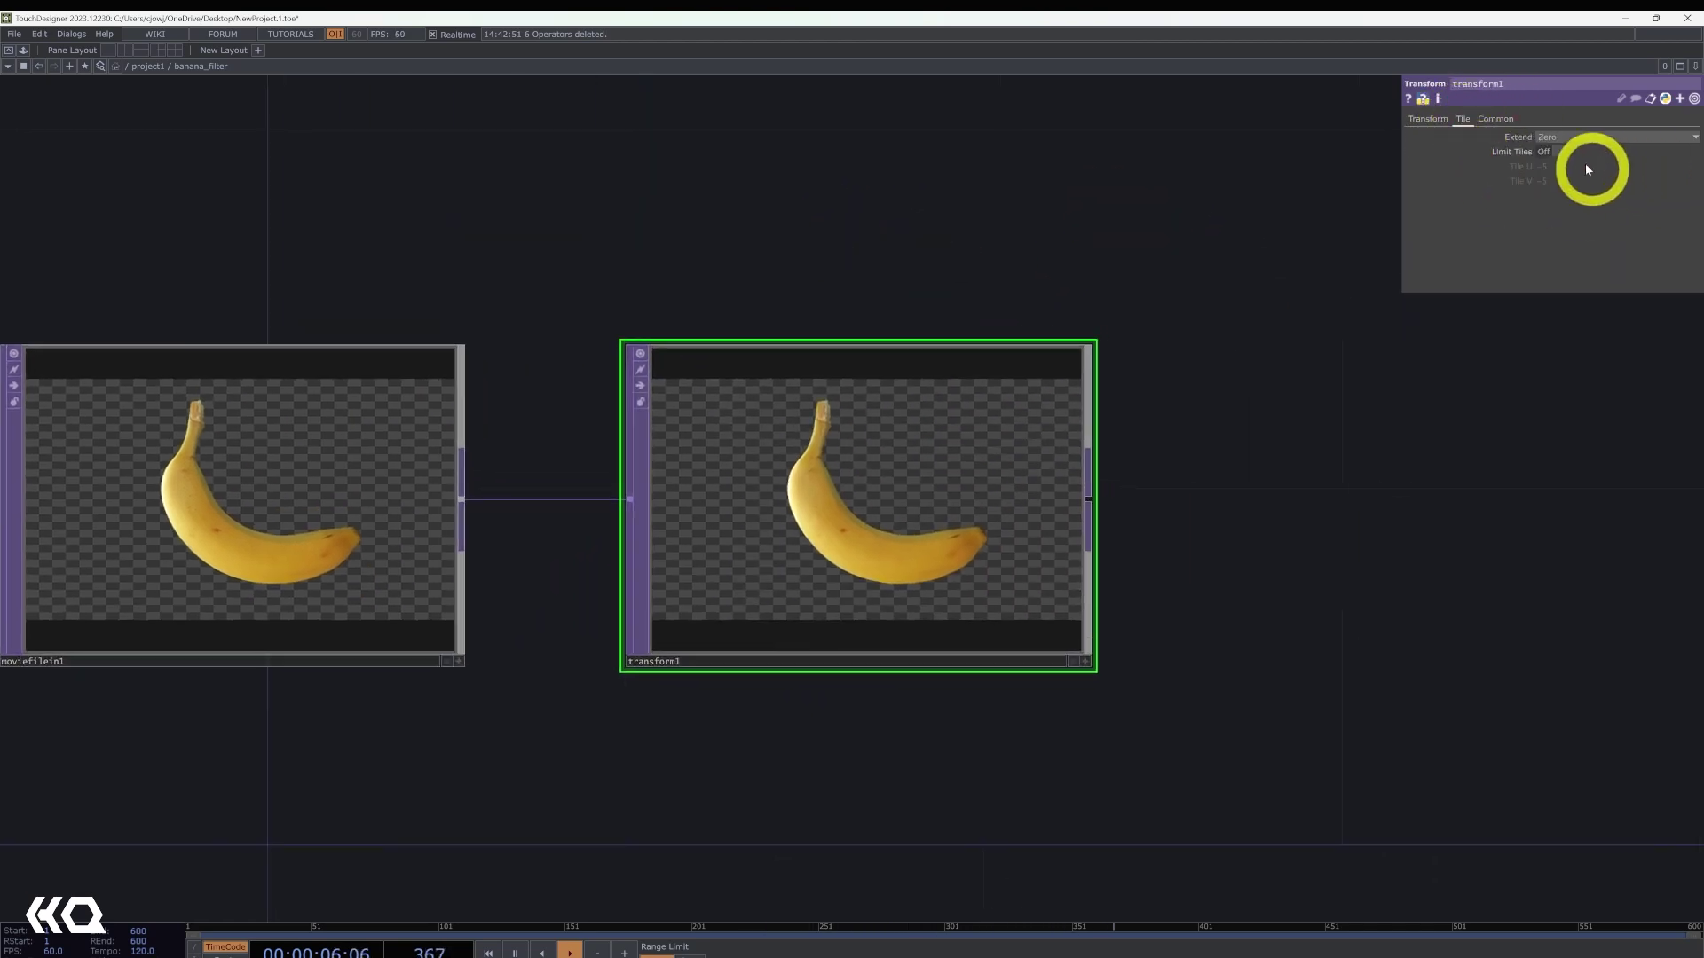
click(1583, 136)
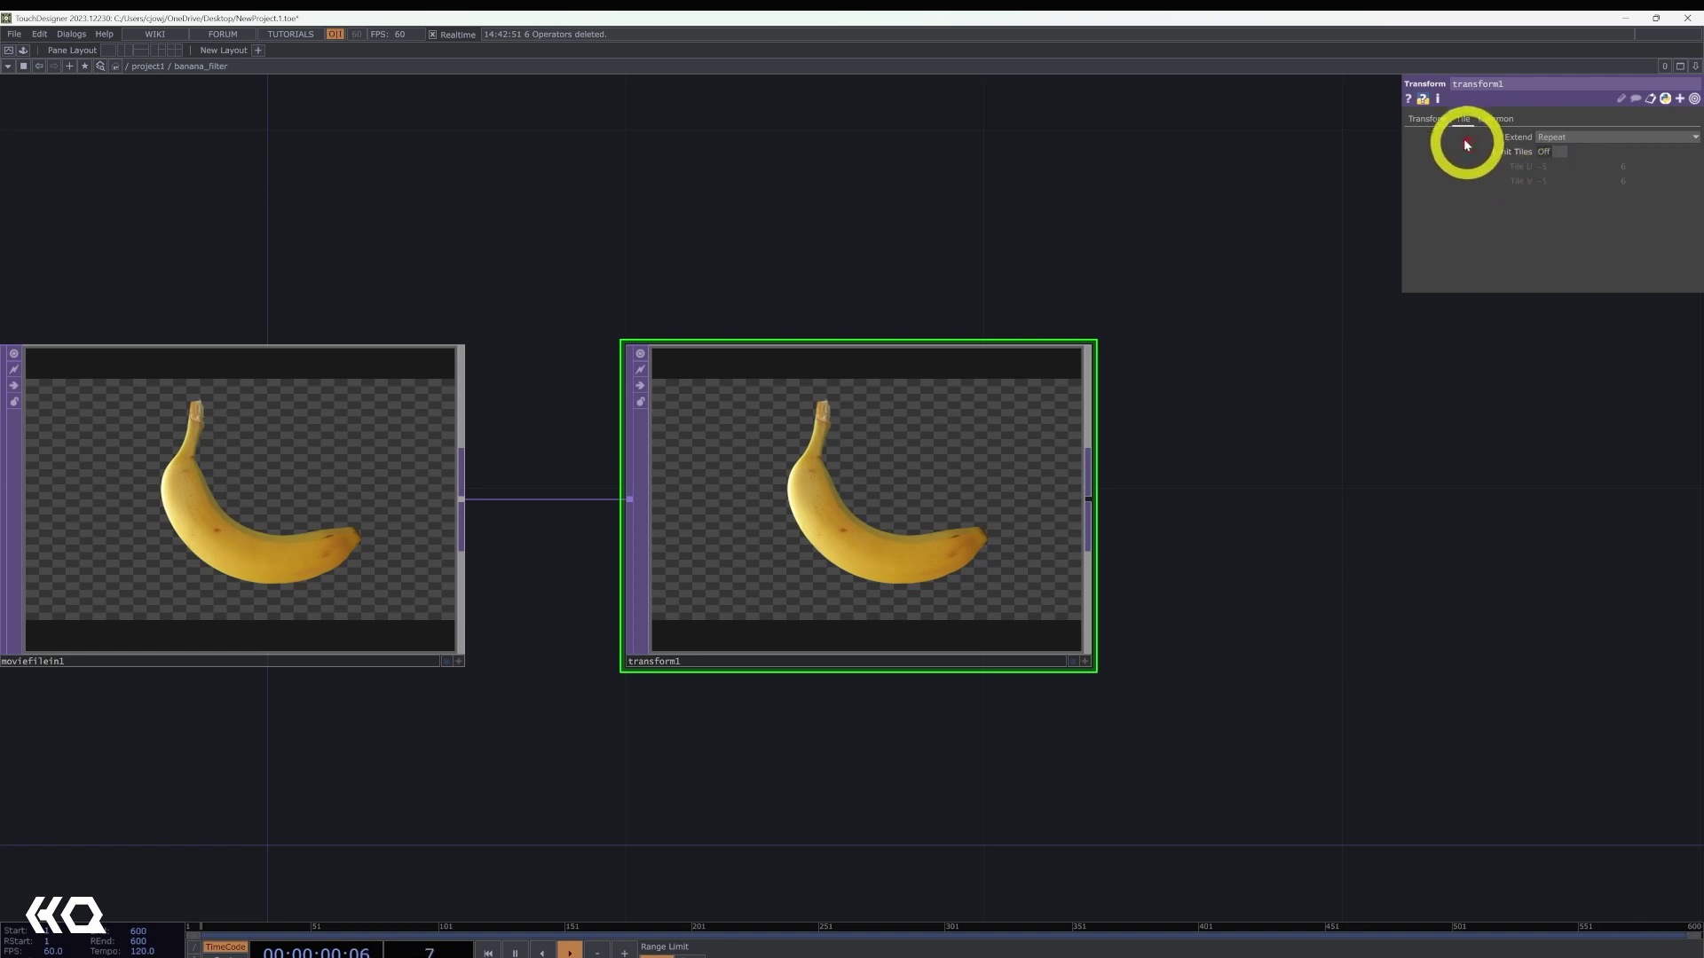
- Tile the banana by setting the Transform's scale to 0.2 on both axes and its rotation to -30
click(1427, 124)
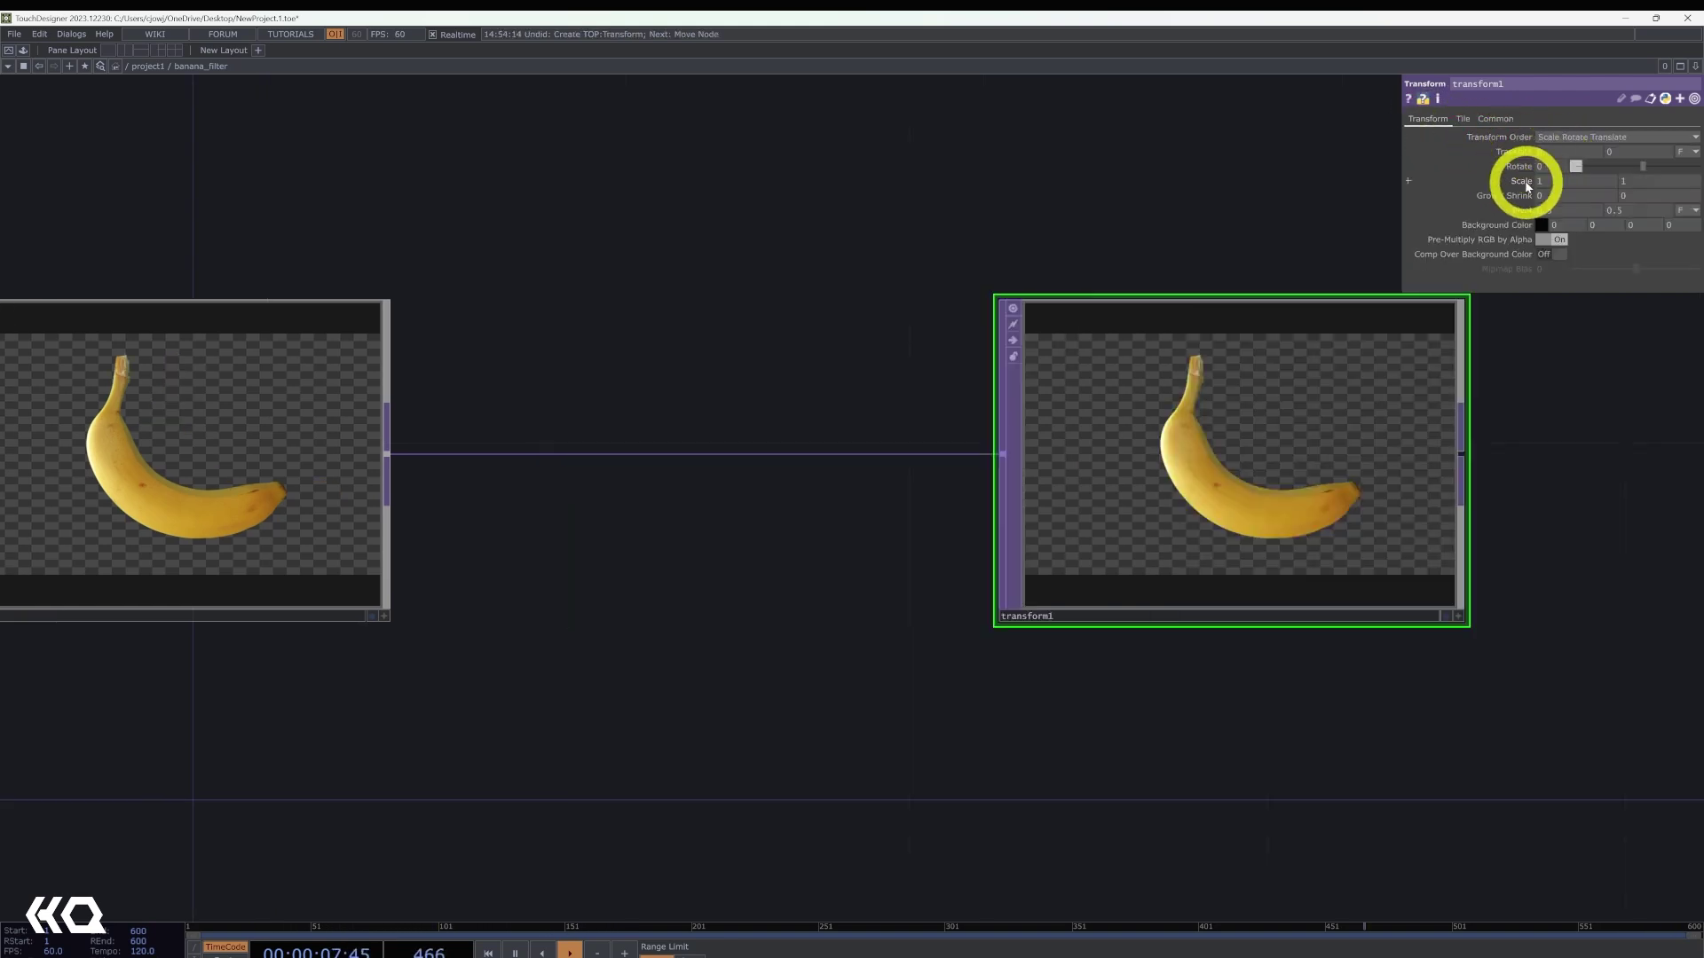
drag(1526, 171, 1094, 216)
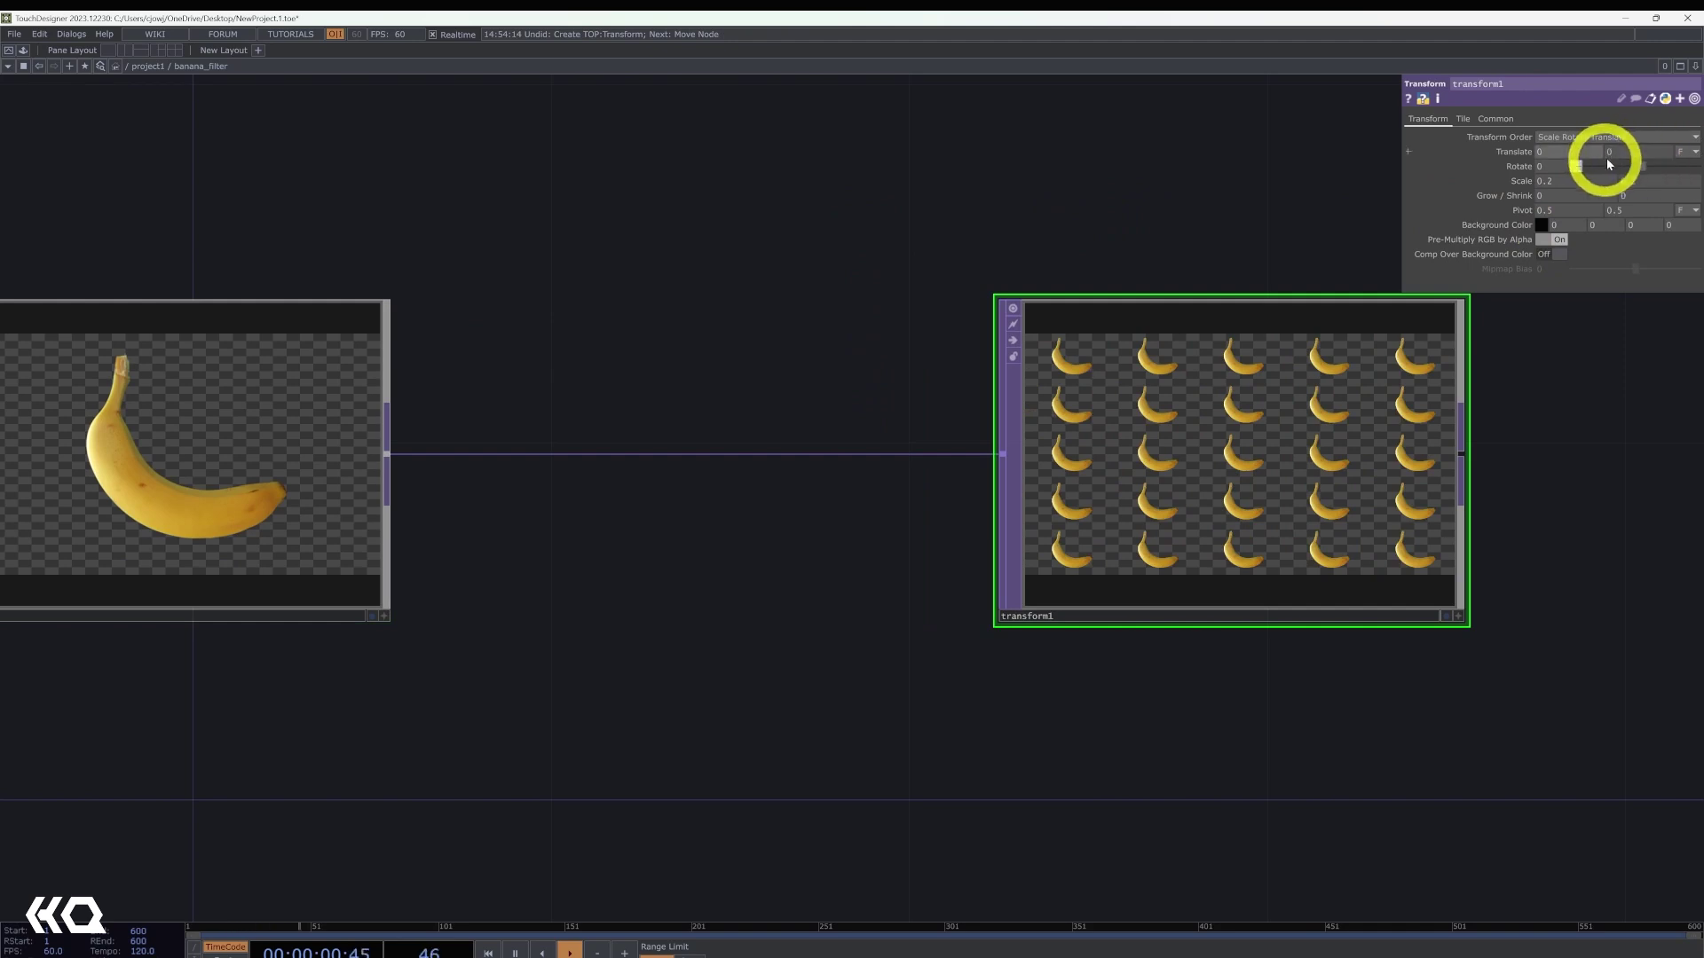
drag(1644, 165, 1640, 163)
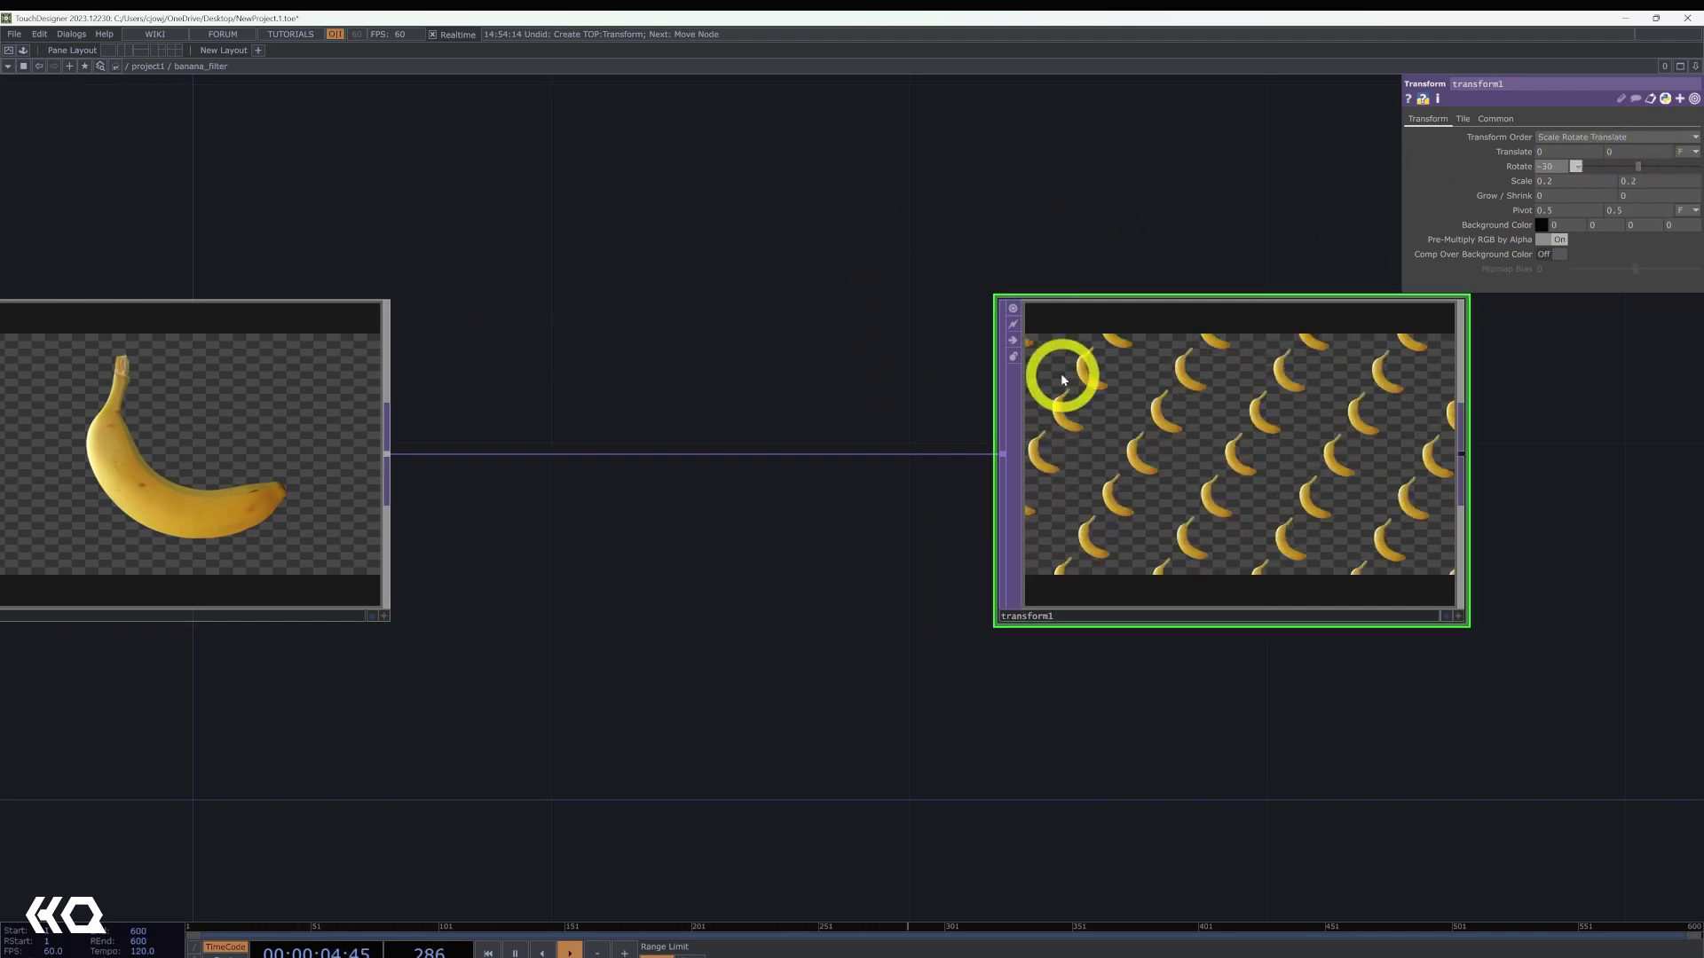
- Insert a second Transform TOP between the banana image and the tiling Transform, and set its rotation to 360
click(850, 398)
right_click(780, 454)
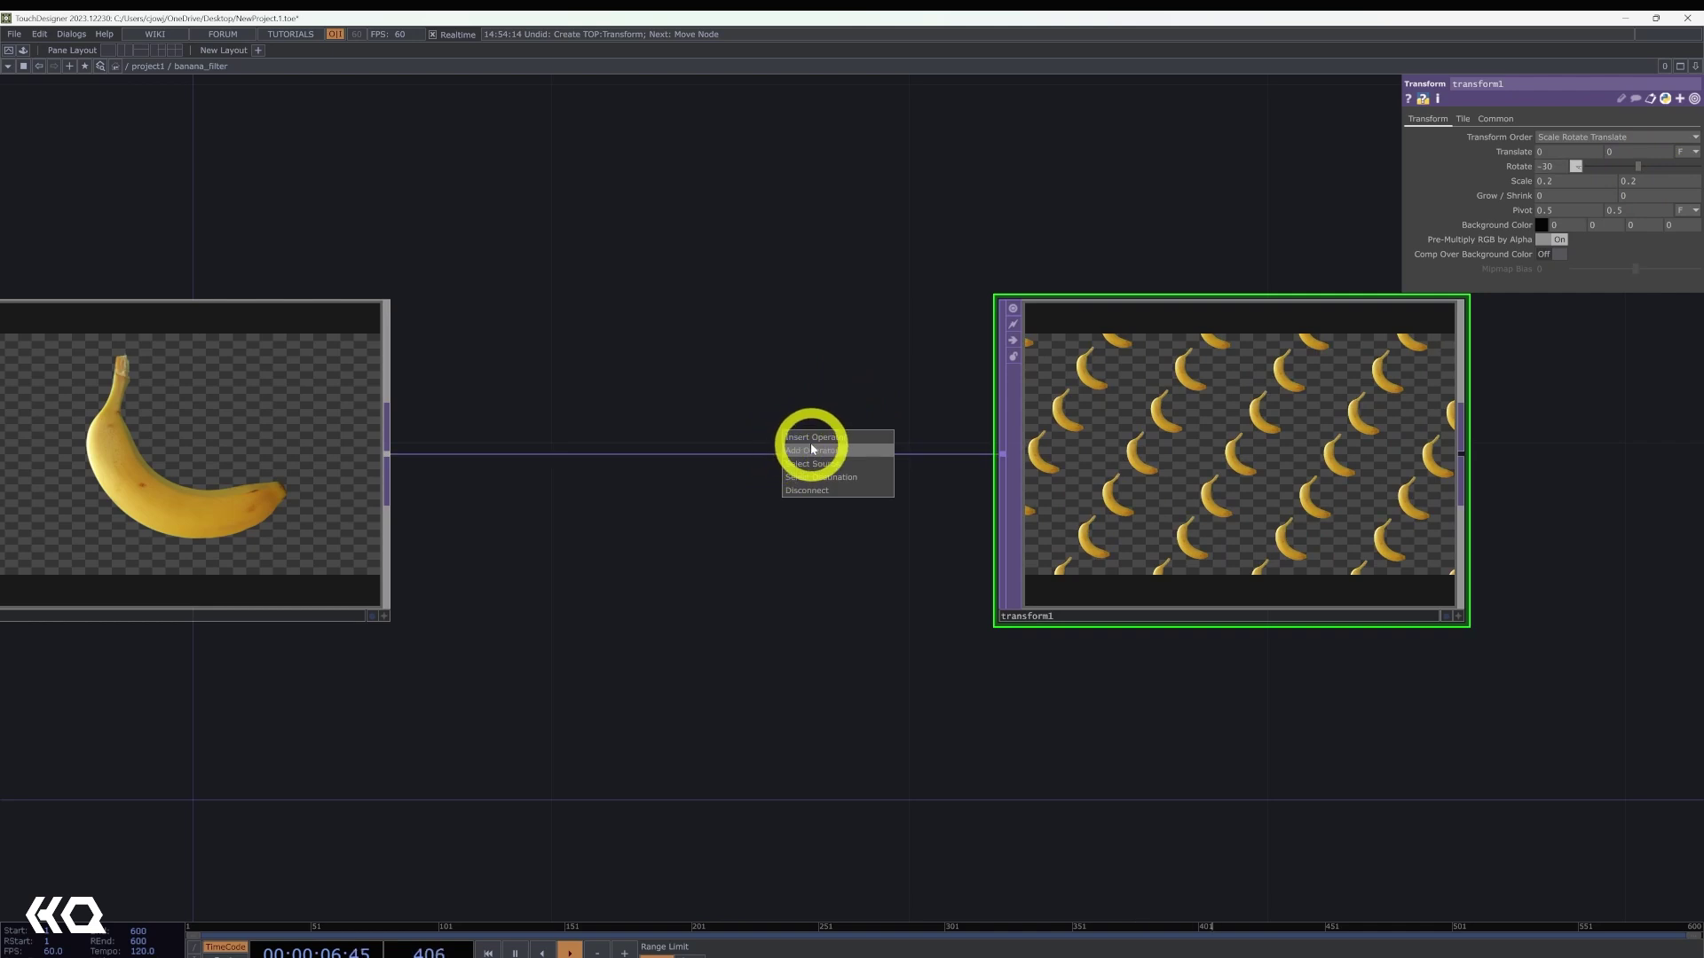
click(812, 444)
text(tra)
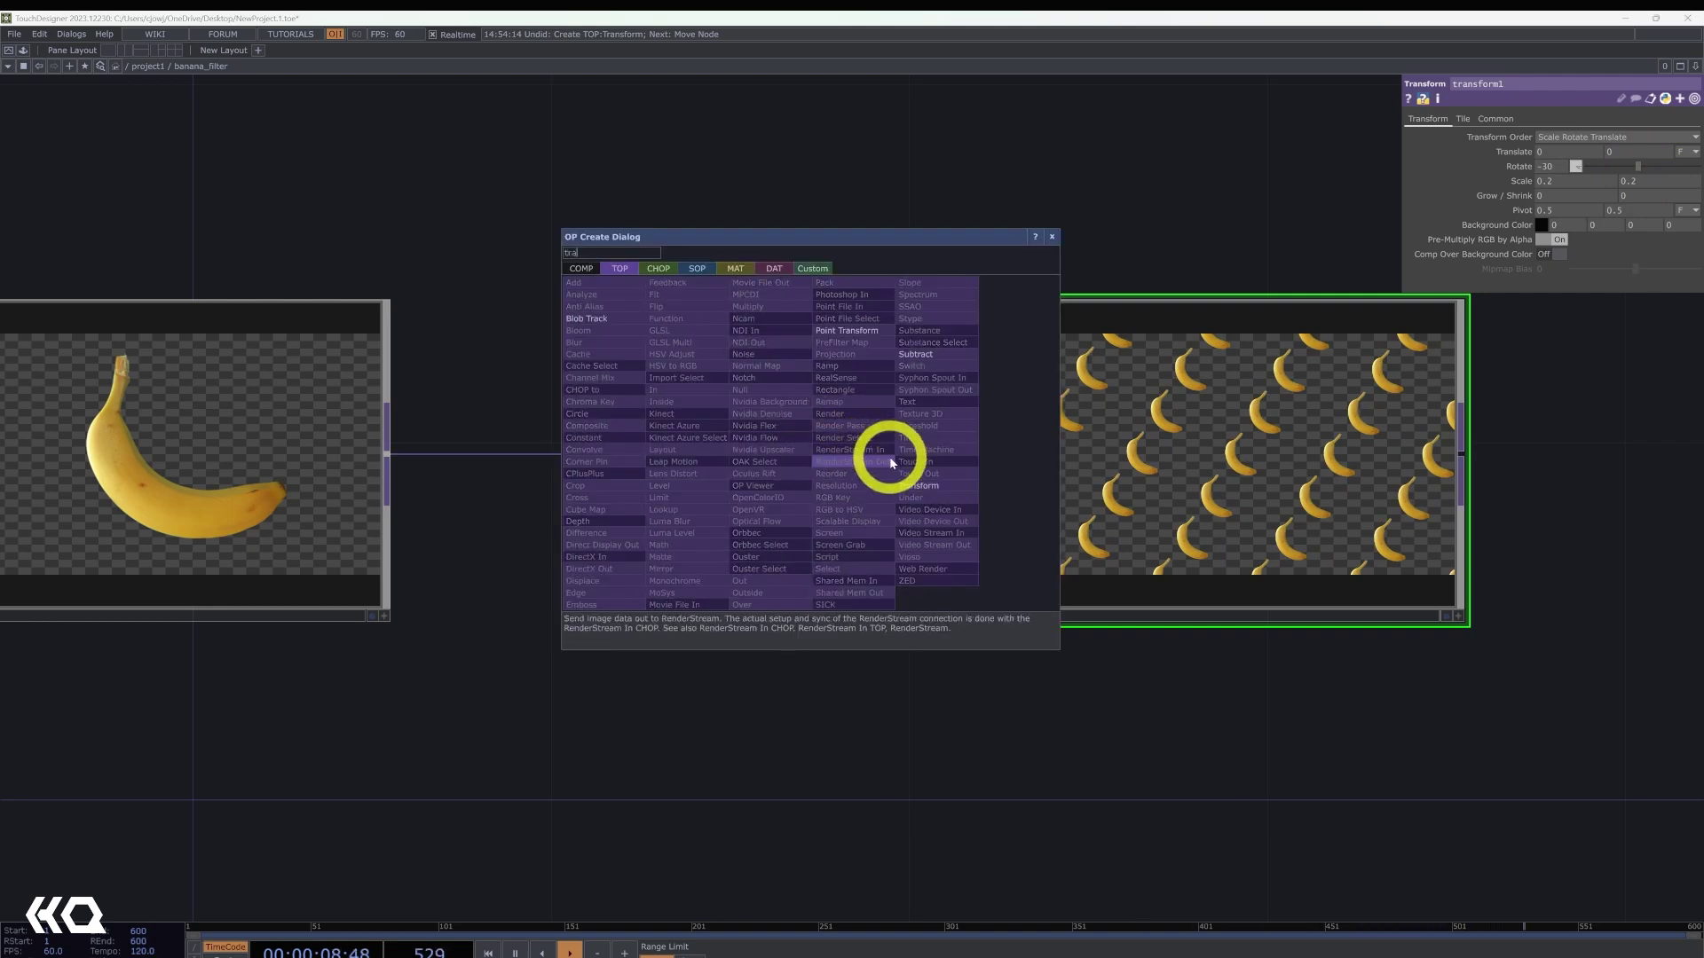
click(917, 485)
click(690, 440)
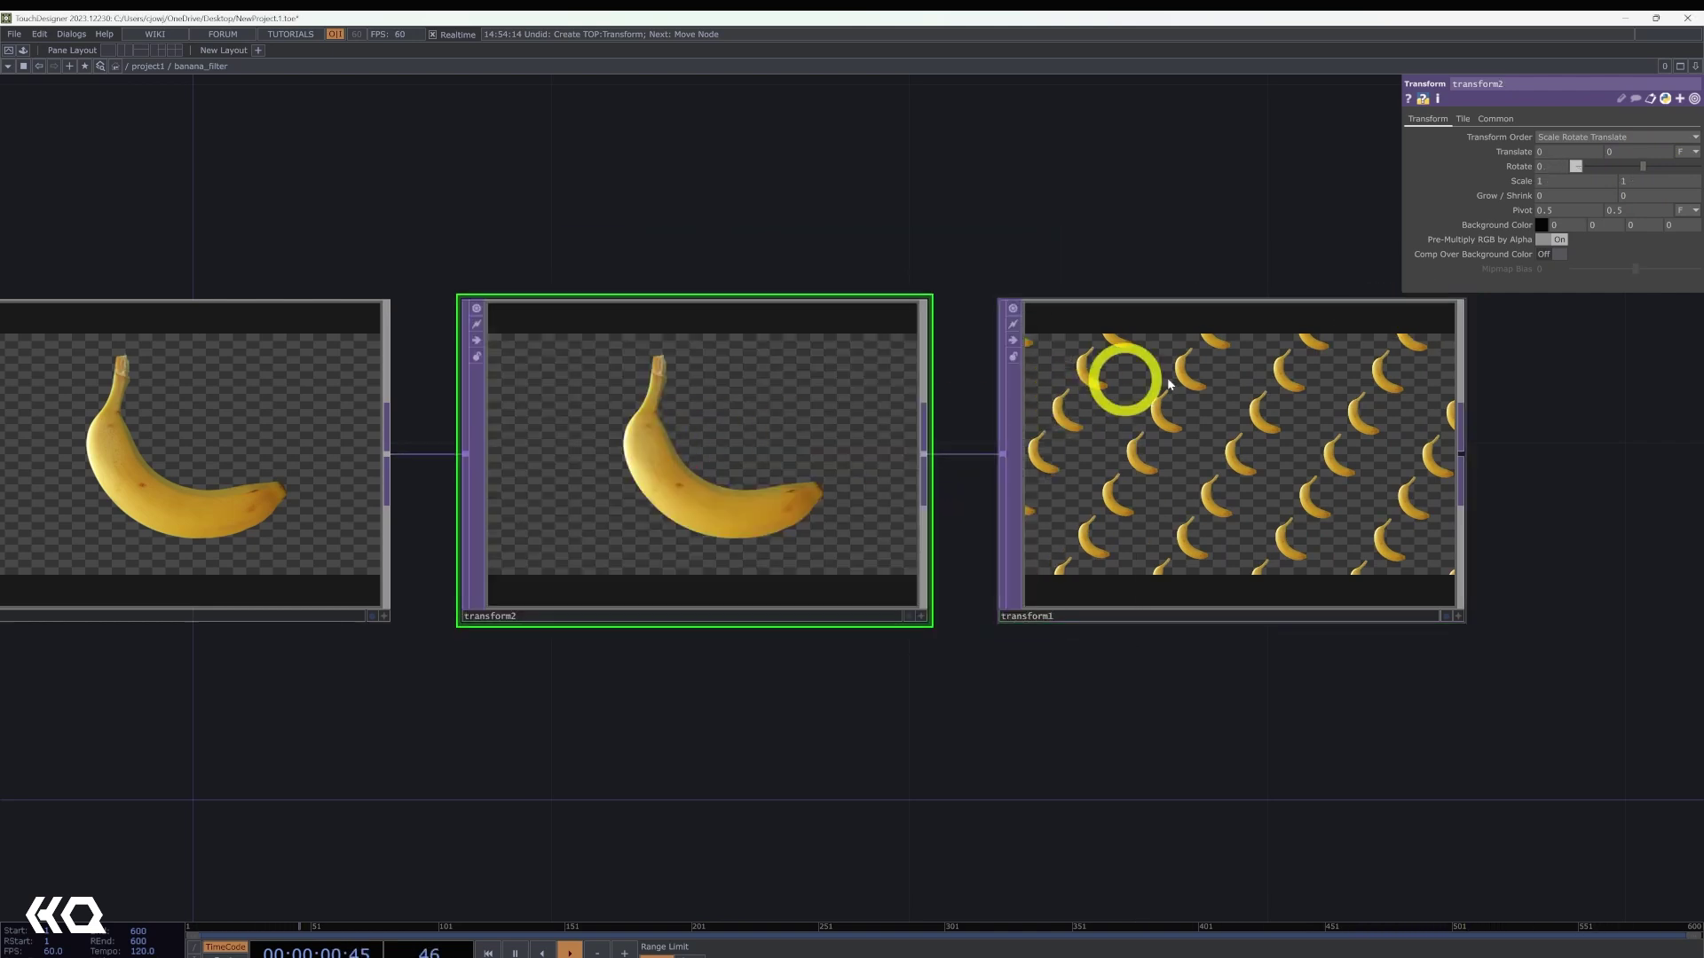
drag(1642, 173, 1681, 161)
- Try rotating the tiled pattern to about -38 degrees, undo that change and reselect the Transform handling the single banana
click(1381, 460)
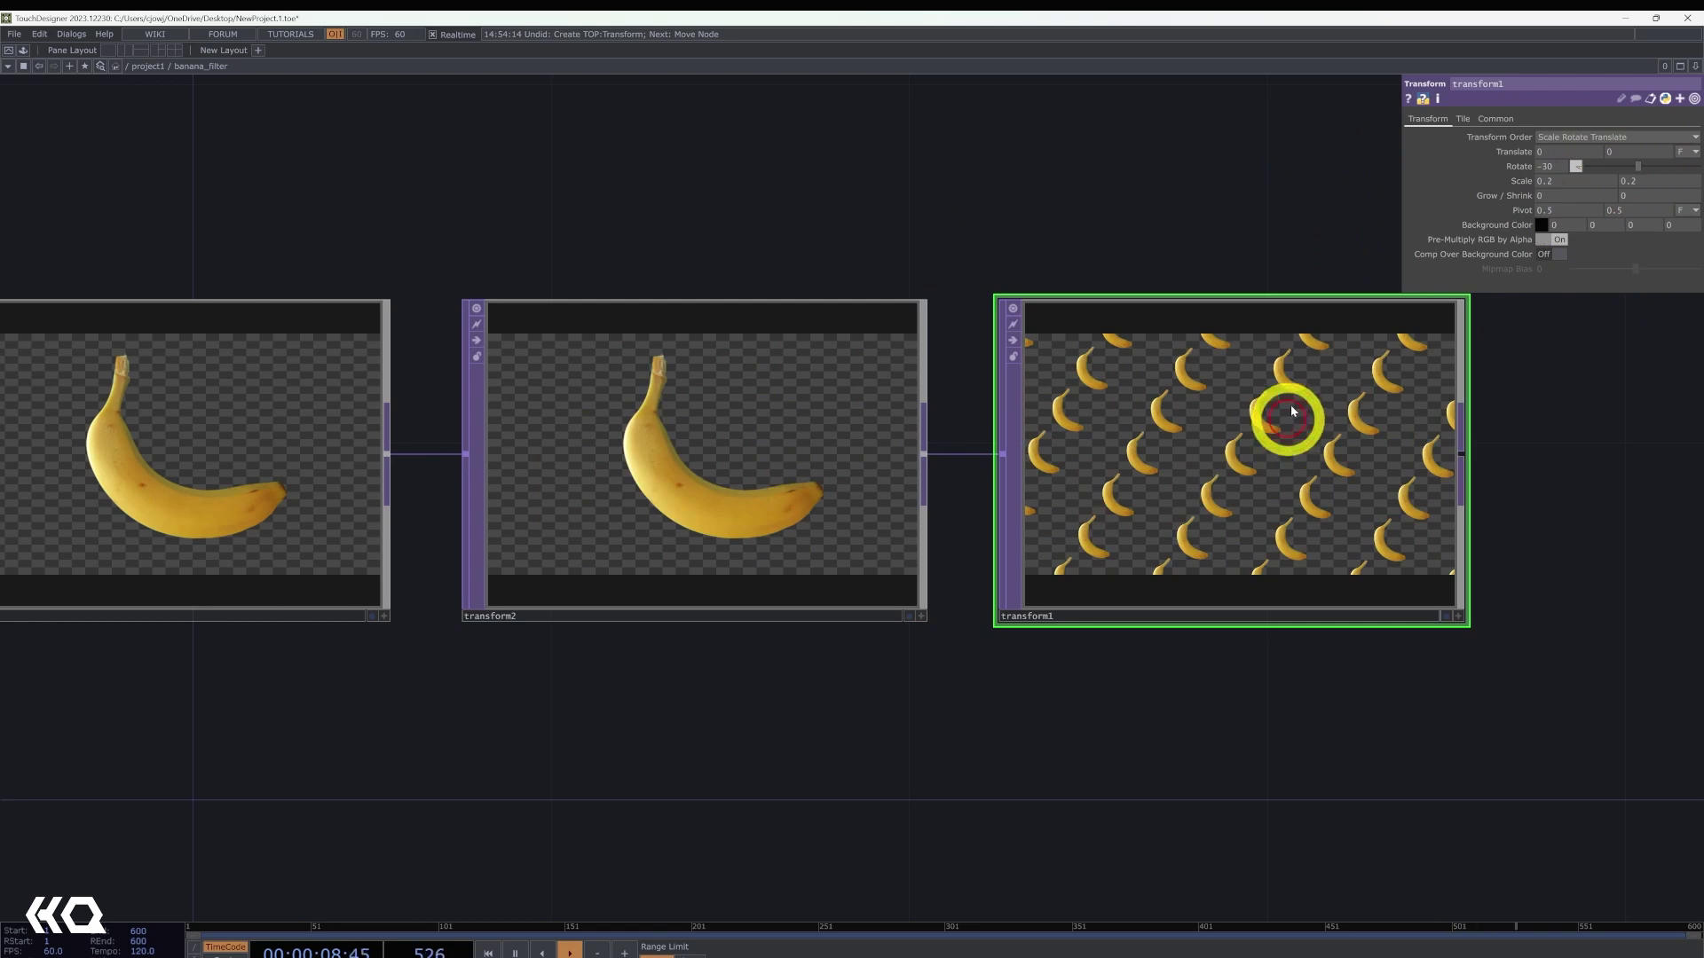
mouse_move(1638, 166)
mouse_down()
mouse_move(1582, 173)
mouse_move(1641, 168)
mouse_move(1624, 172)
mouse_up()
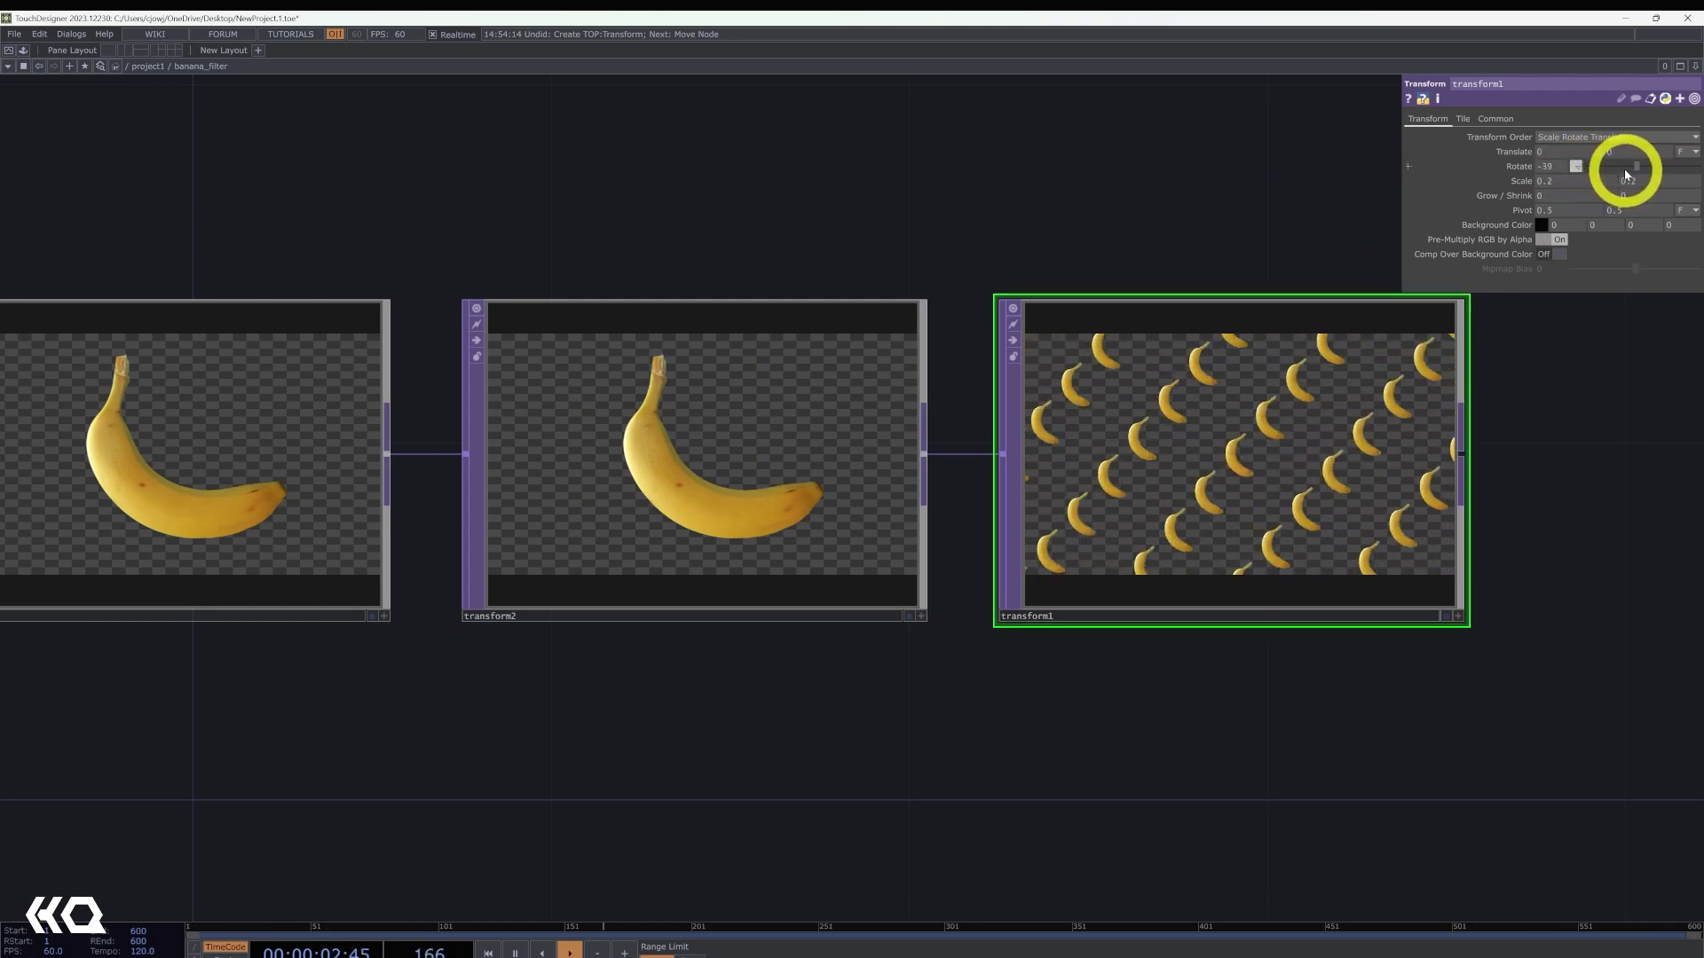
key(ctrl+z)
click(902, 370)
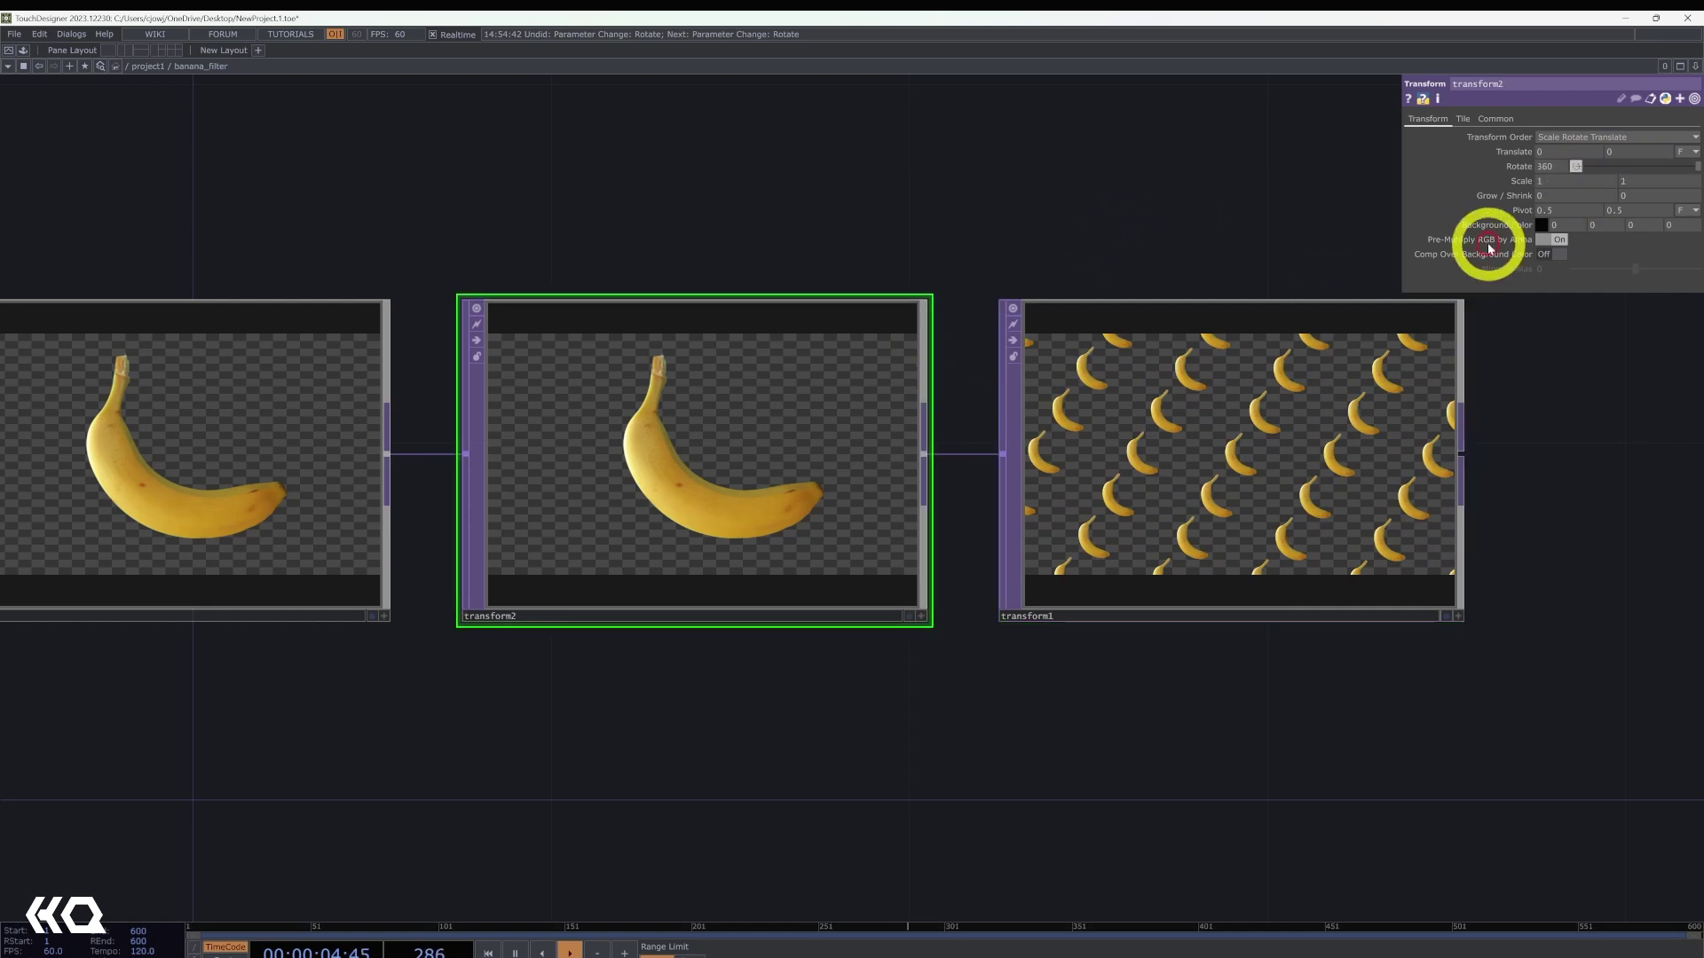
- Animate the rotation of the Transform handling the single banana with the expression absTime.frame*.01
mouse_move(1672, 173)
mouse_down()
mouse_move(1622, 174)
mouse_move(1703, 170)
mouse_up()
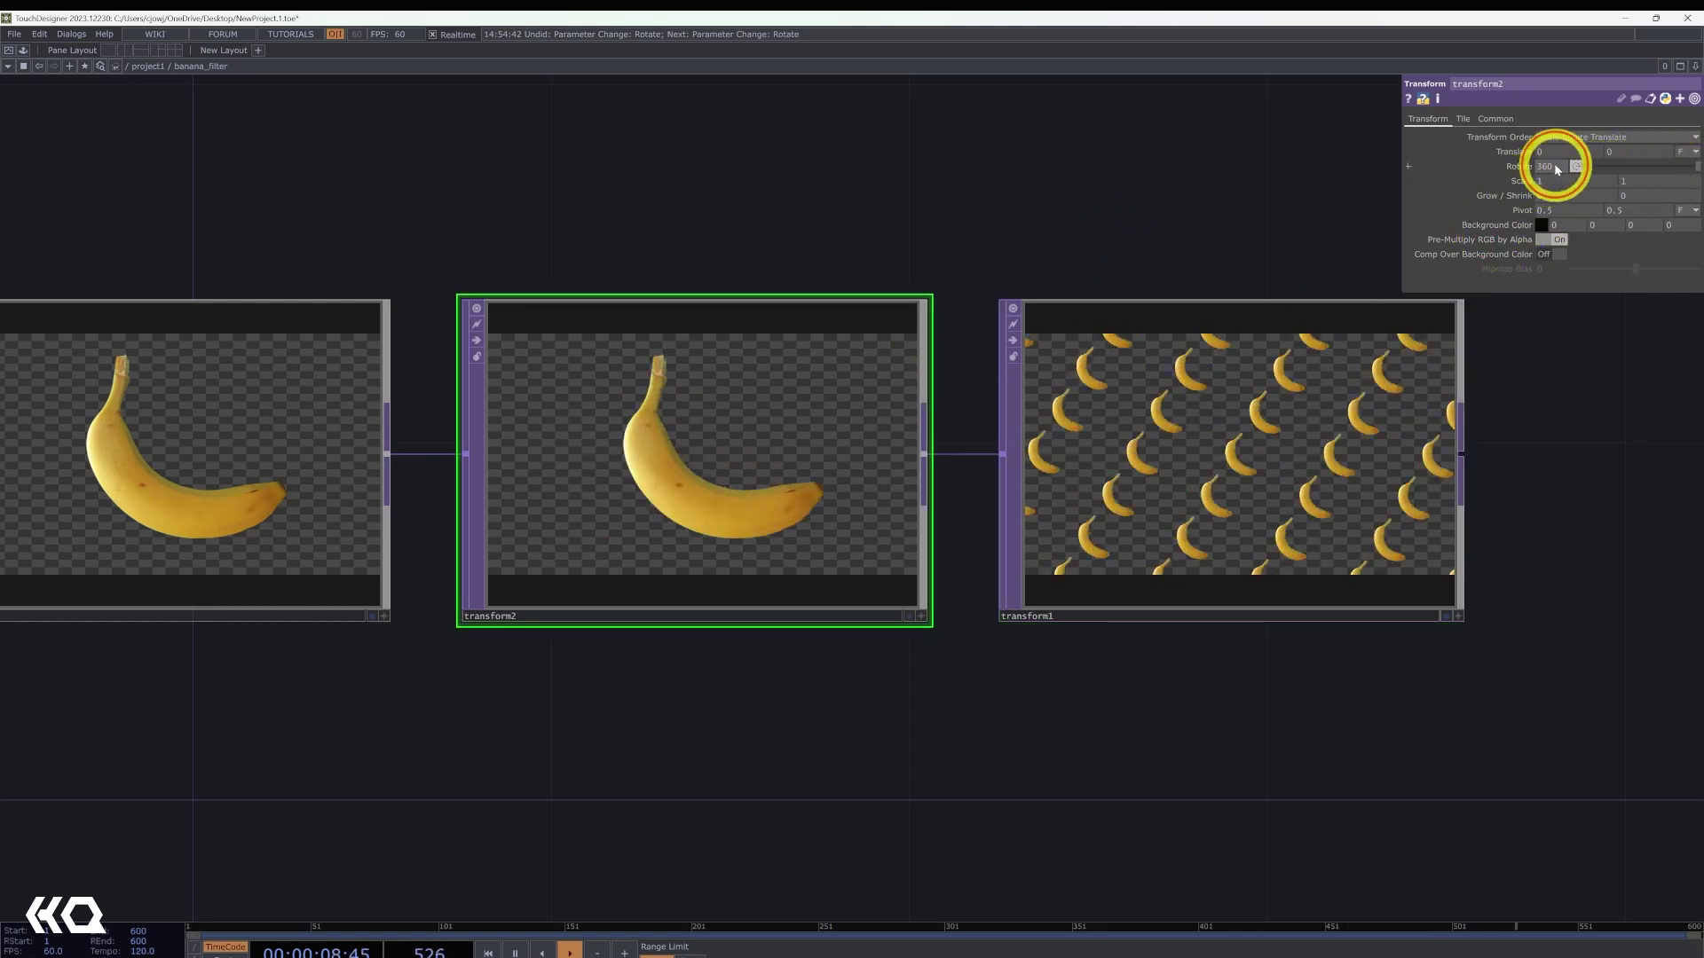
text(absTime.frame)
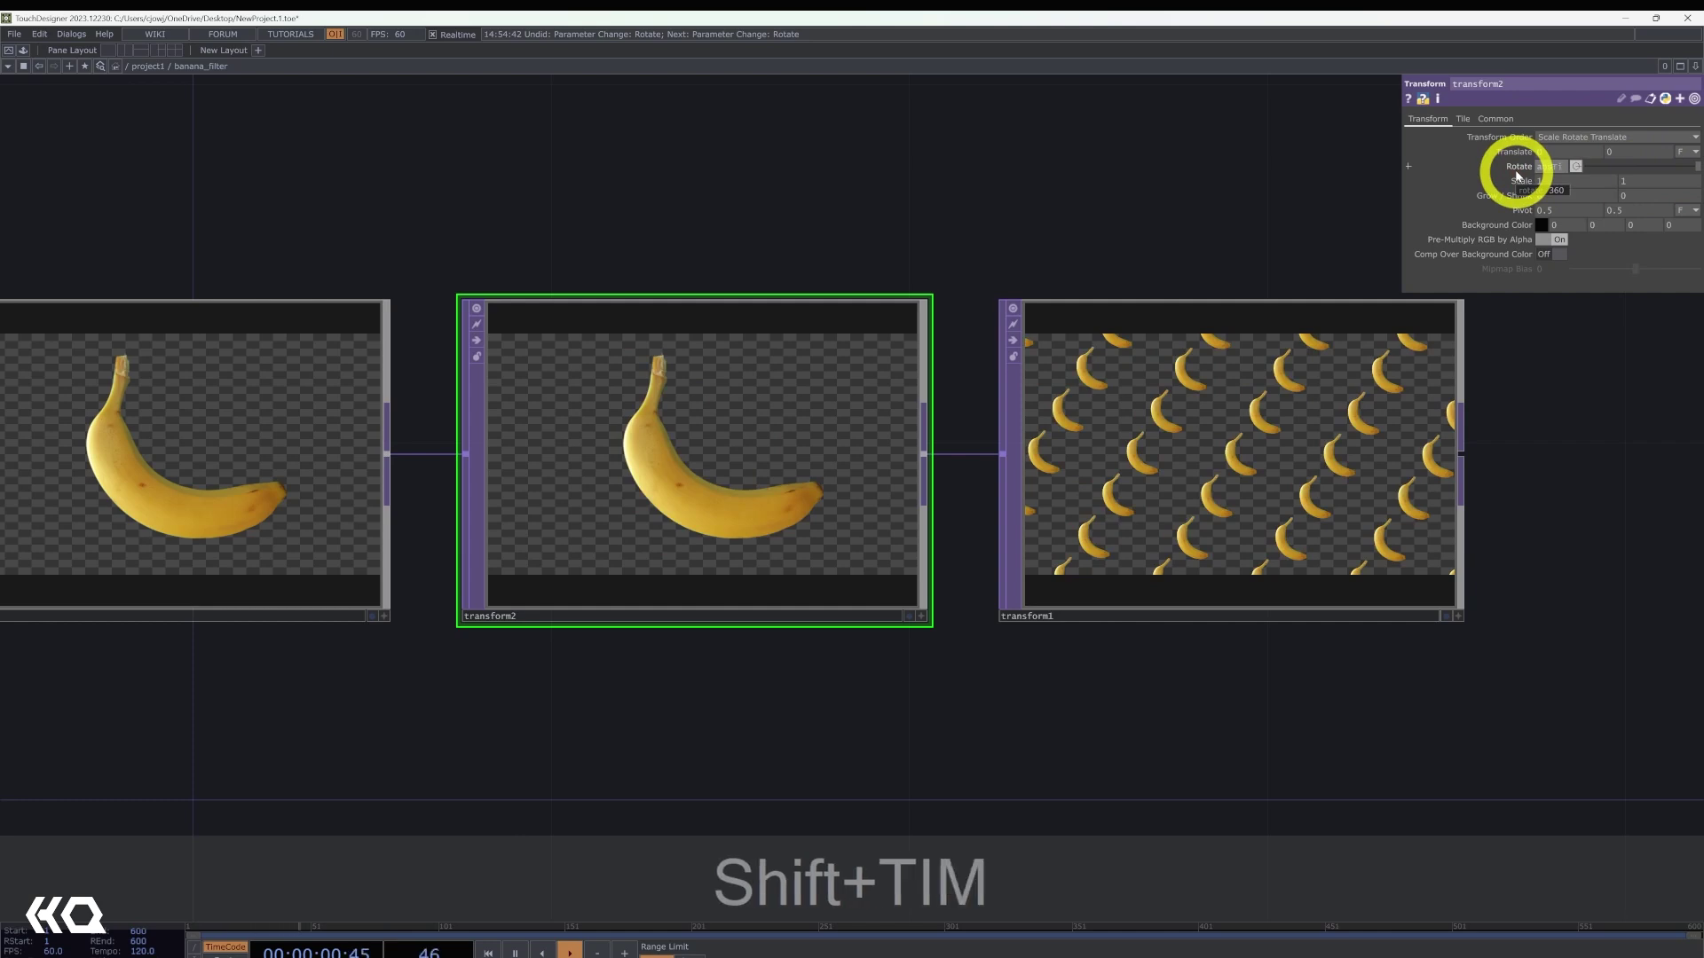
text(*.01)
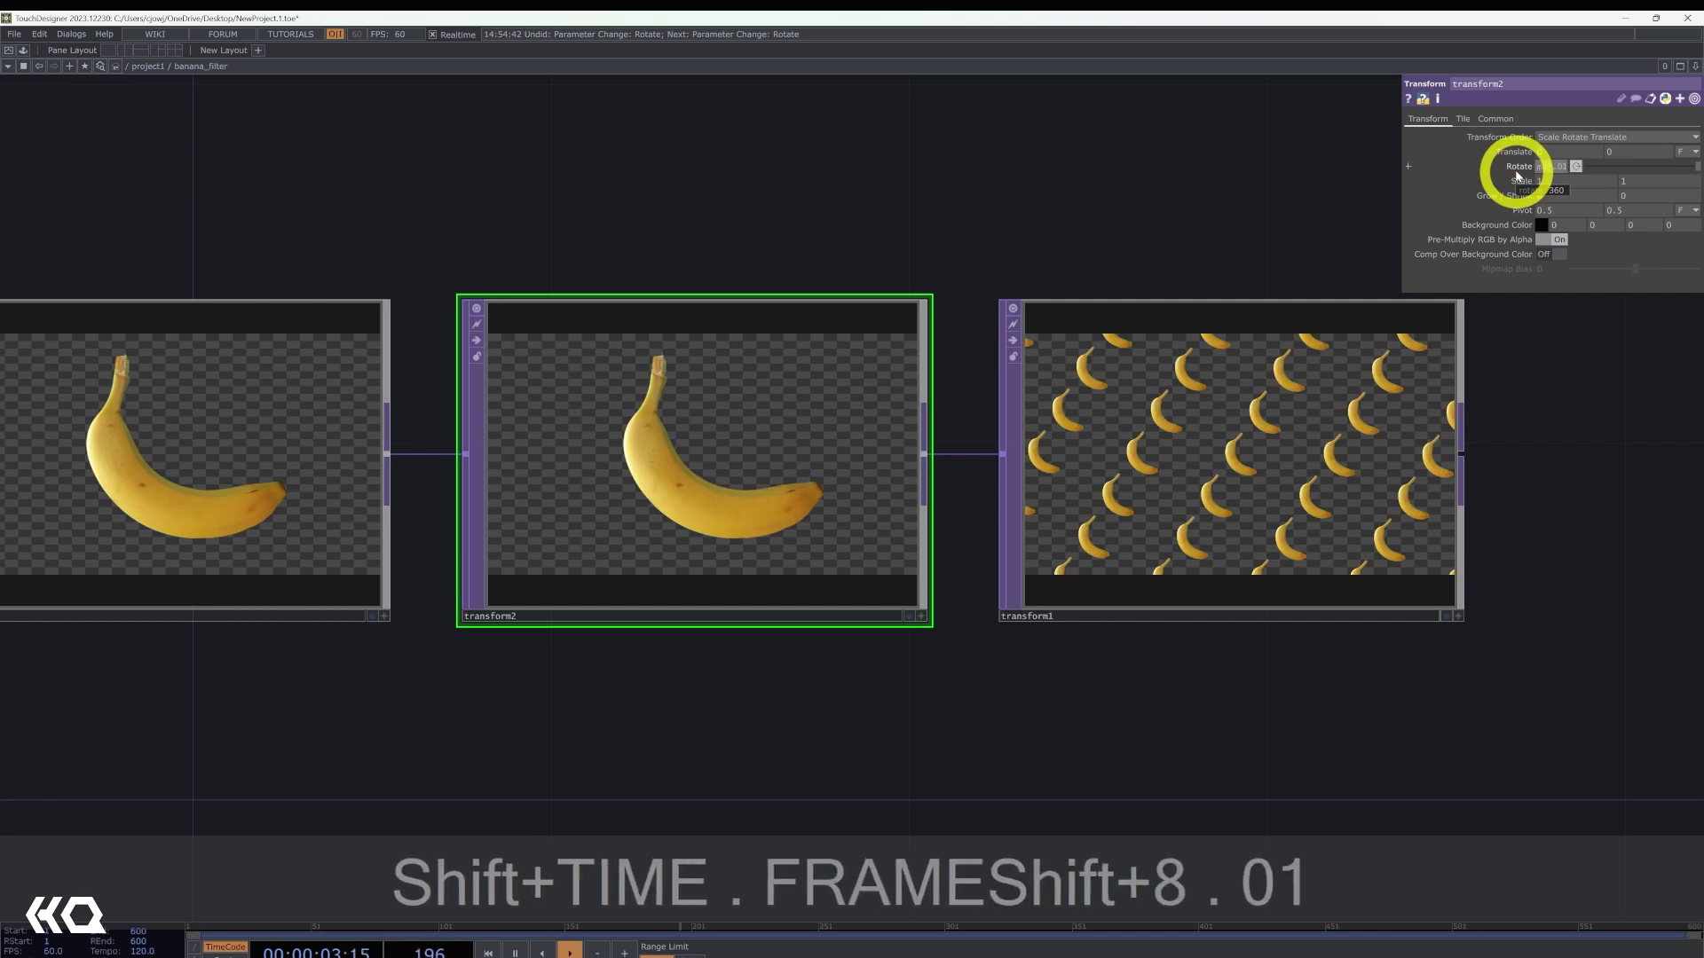
key(Return)
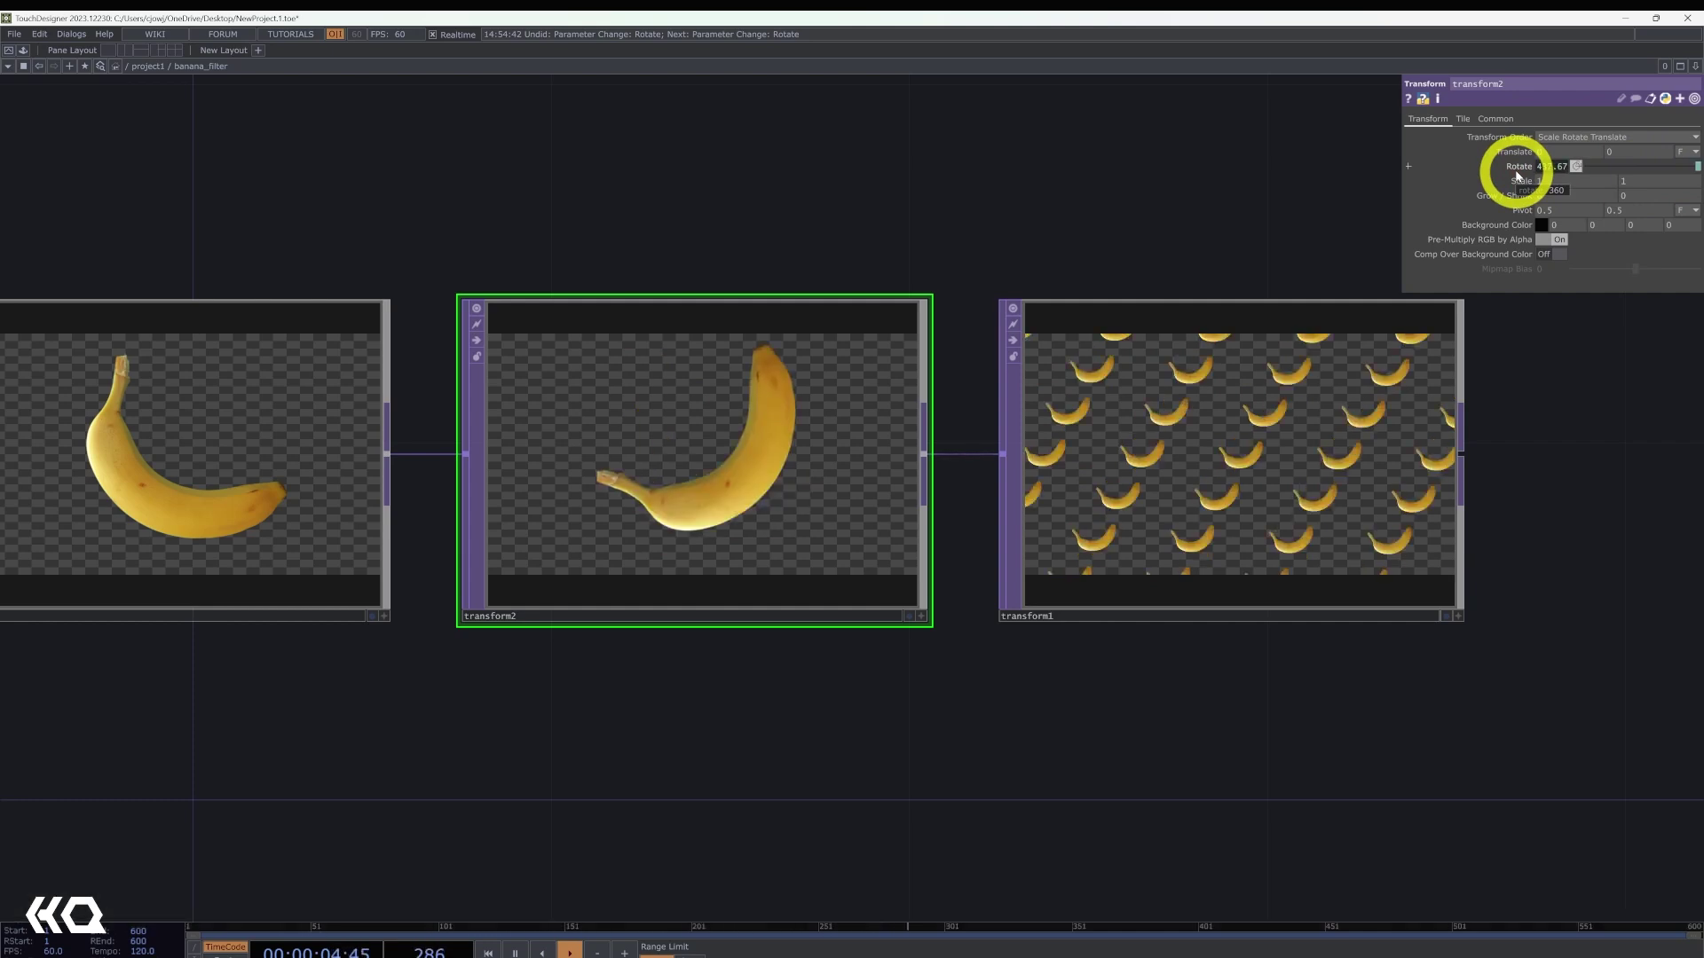
- Speed up the single banana's spin by shortening its rotation expression to absTime.frame
click(1517, 171)
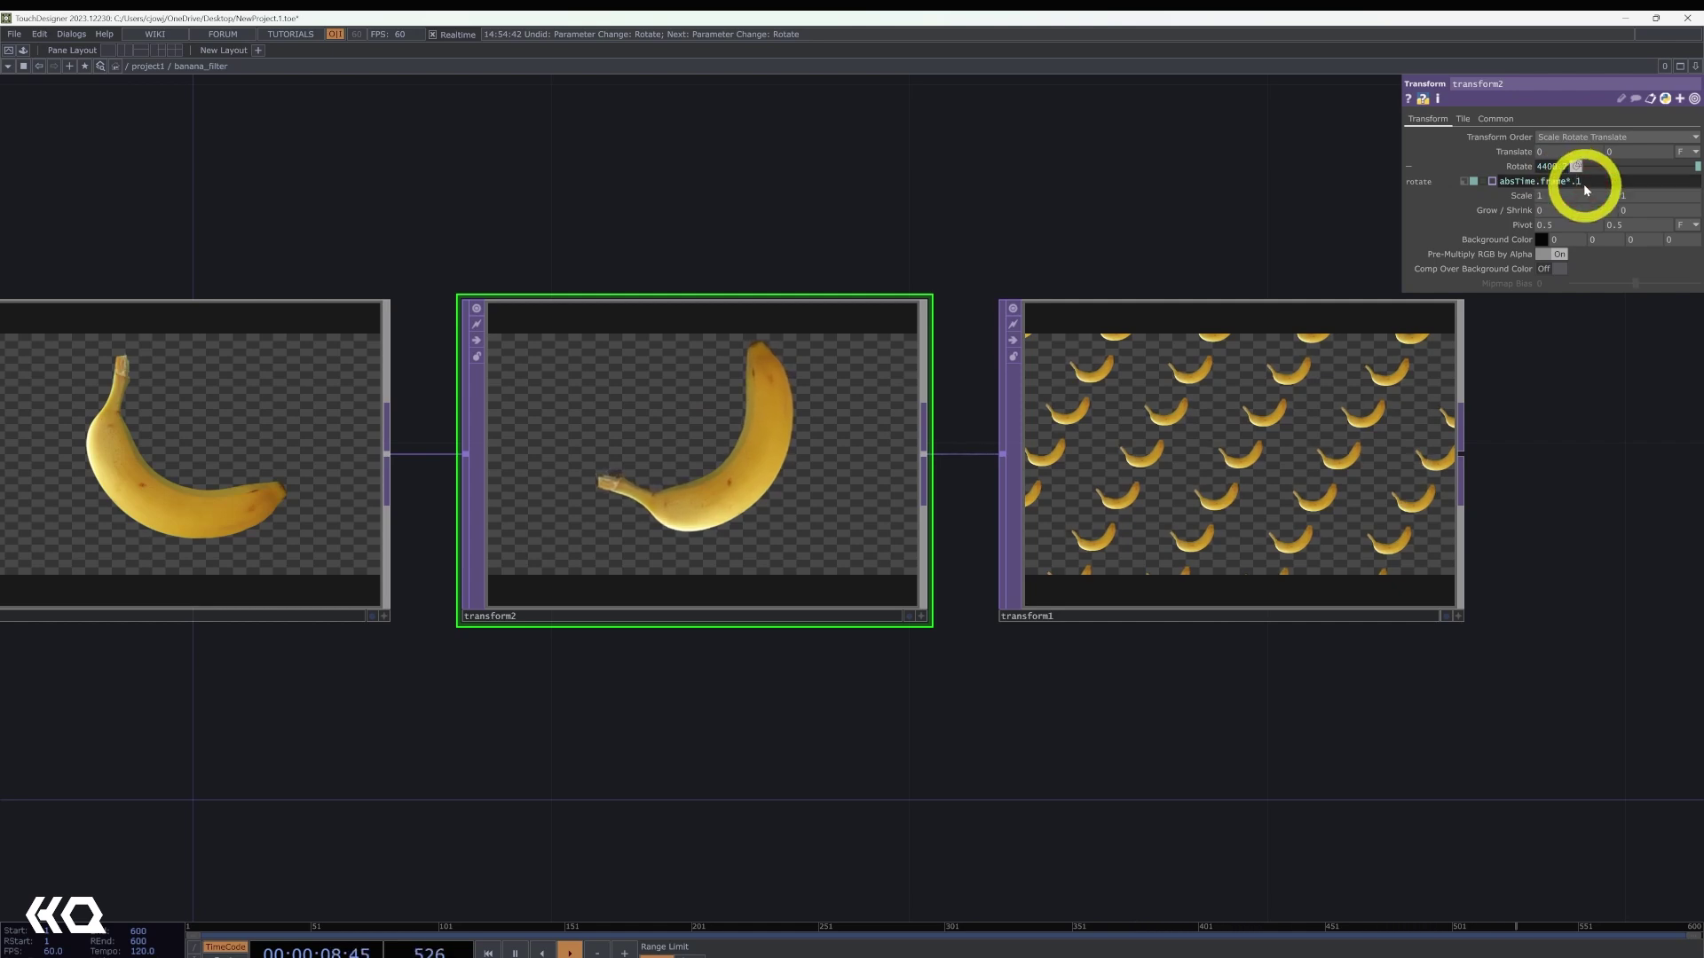
key(BackSpace)
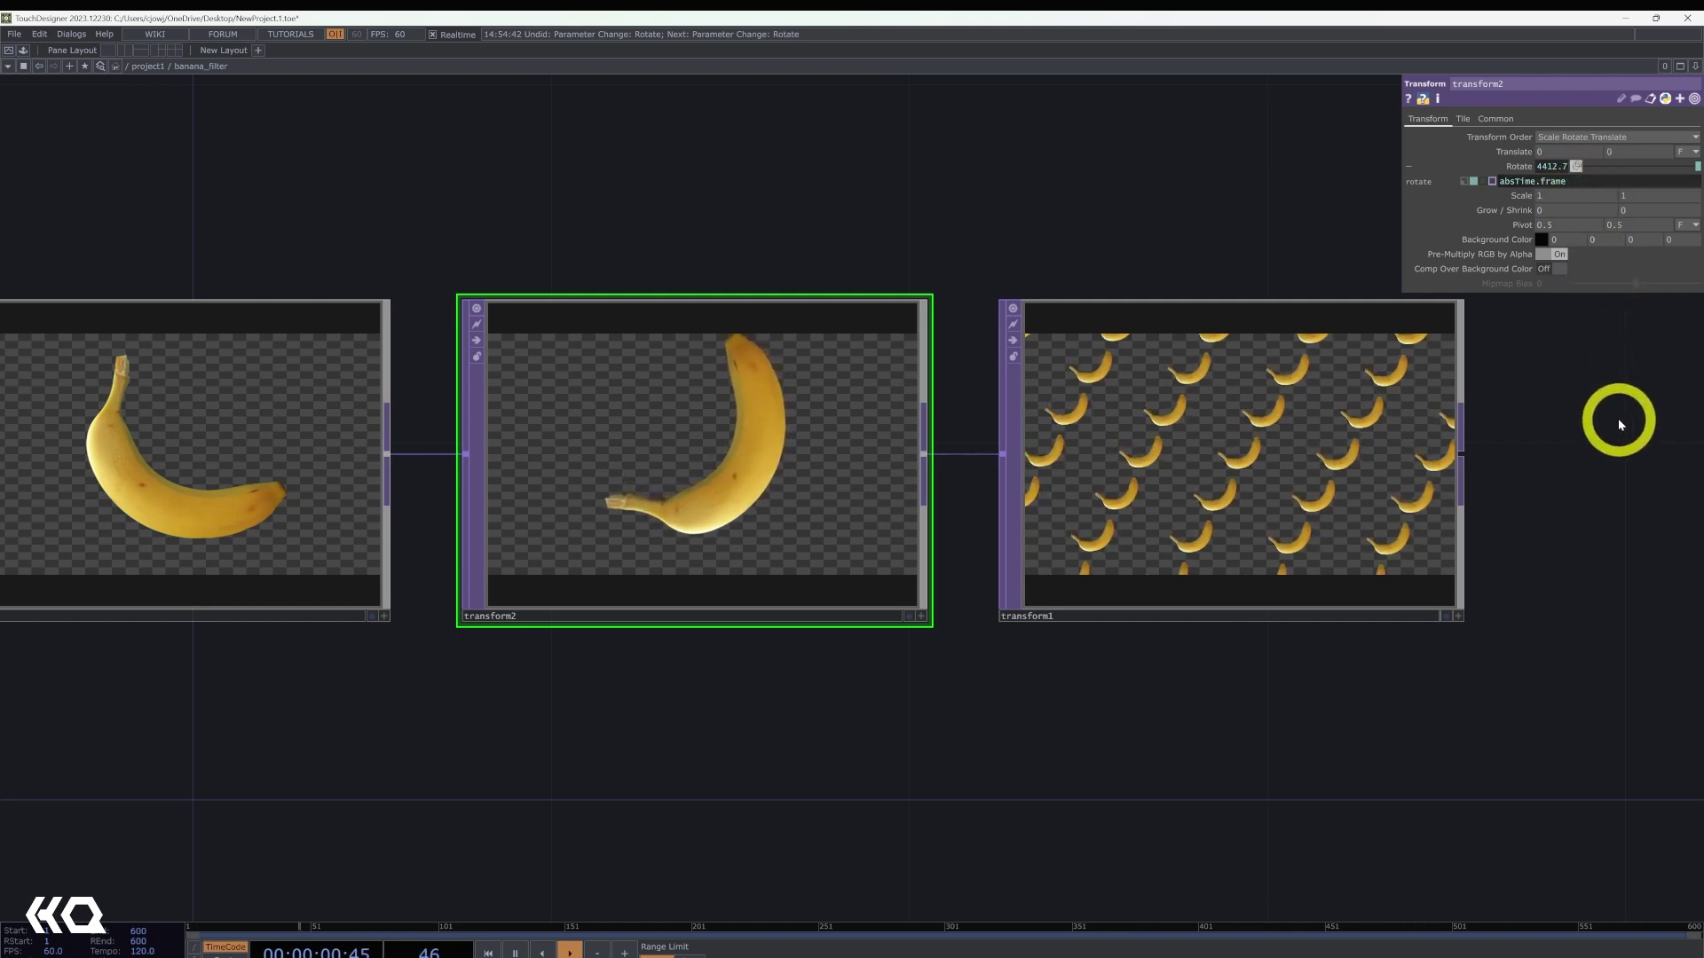
text(e)
key(Return)
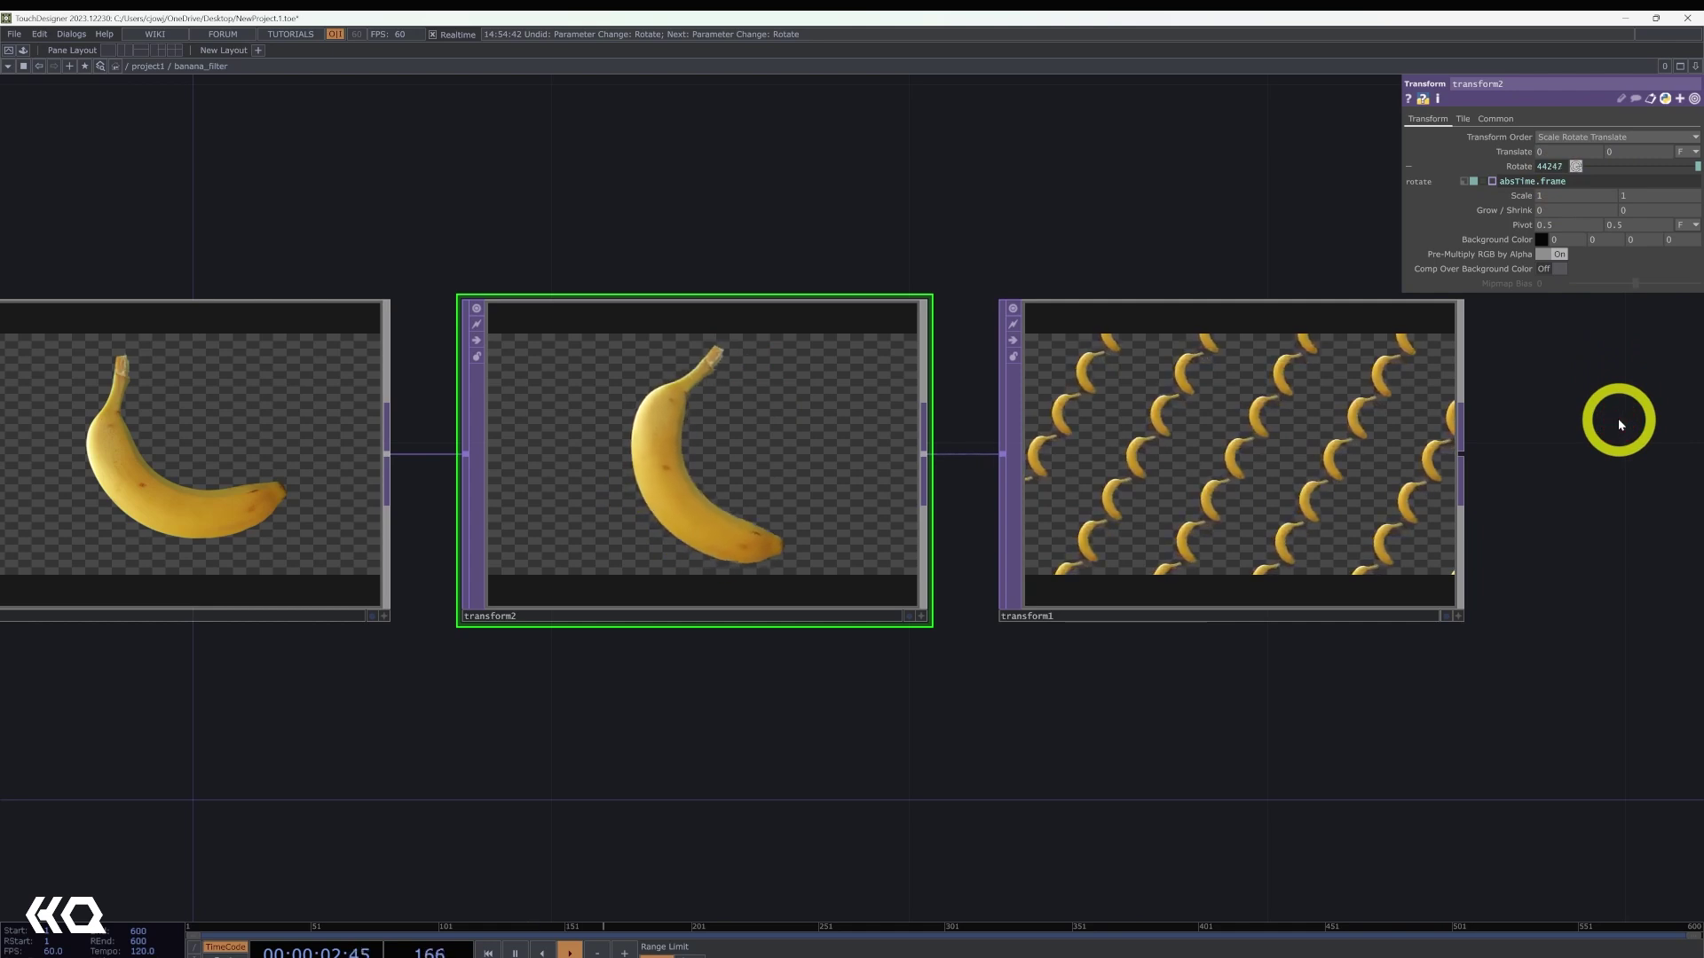
- Set the scale of the tiling Transform to 0.22 on both axes
click(1411, 467)
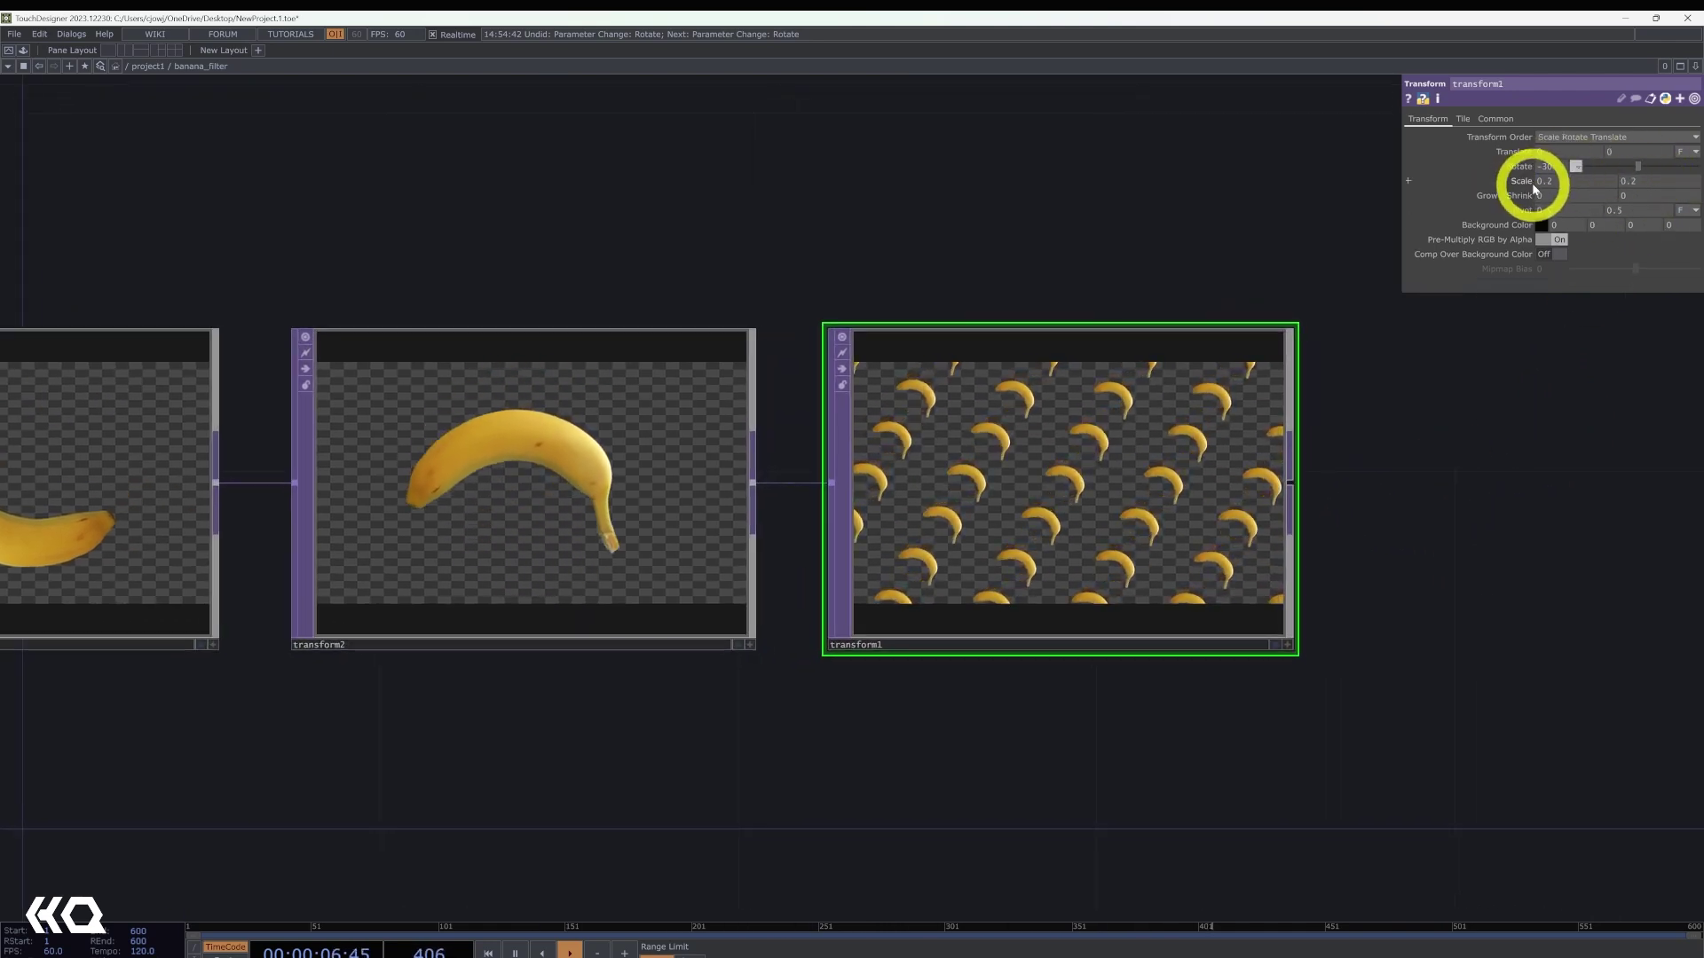
mouse_move(1531, 182)
mouse_down()
mouse_move(1559, 189)
mouse_move(1526, 180)
mouse_up()
drag(1321, 507, 1169, 522)
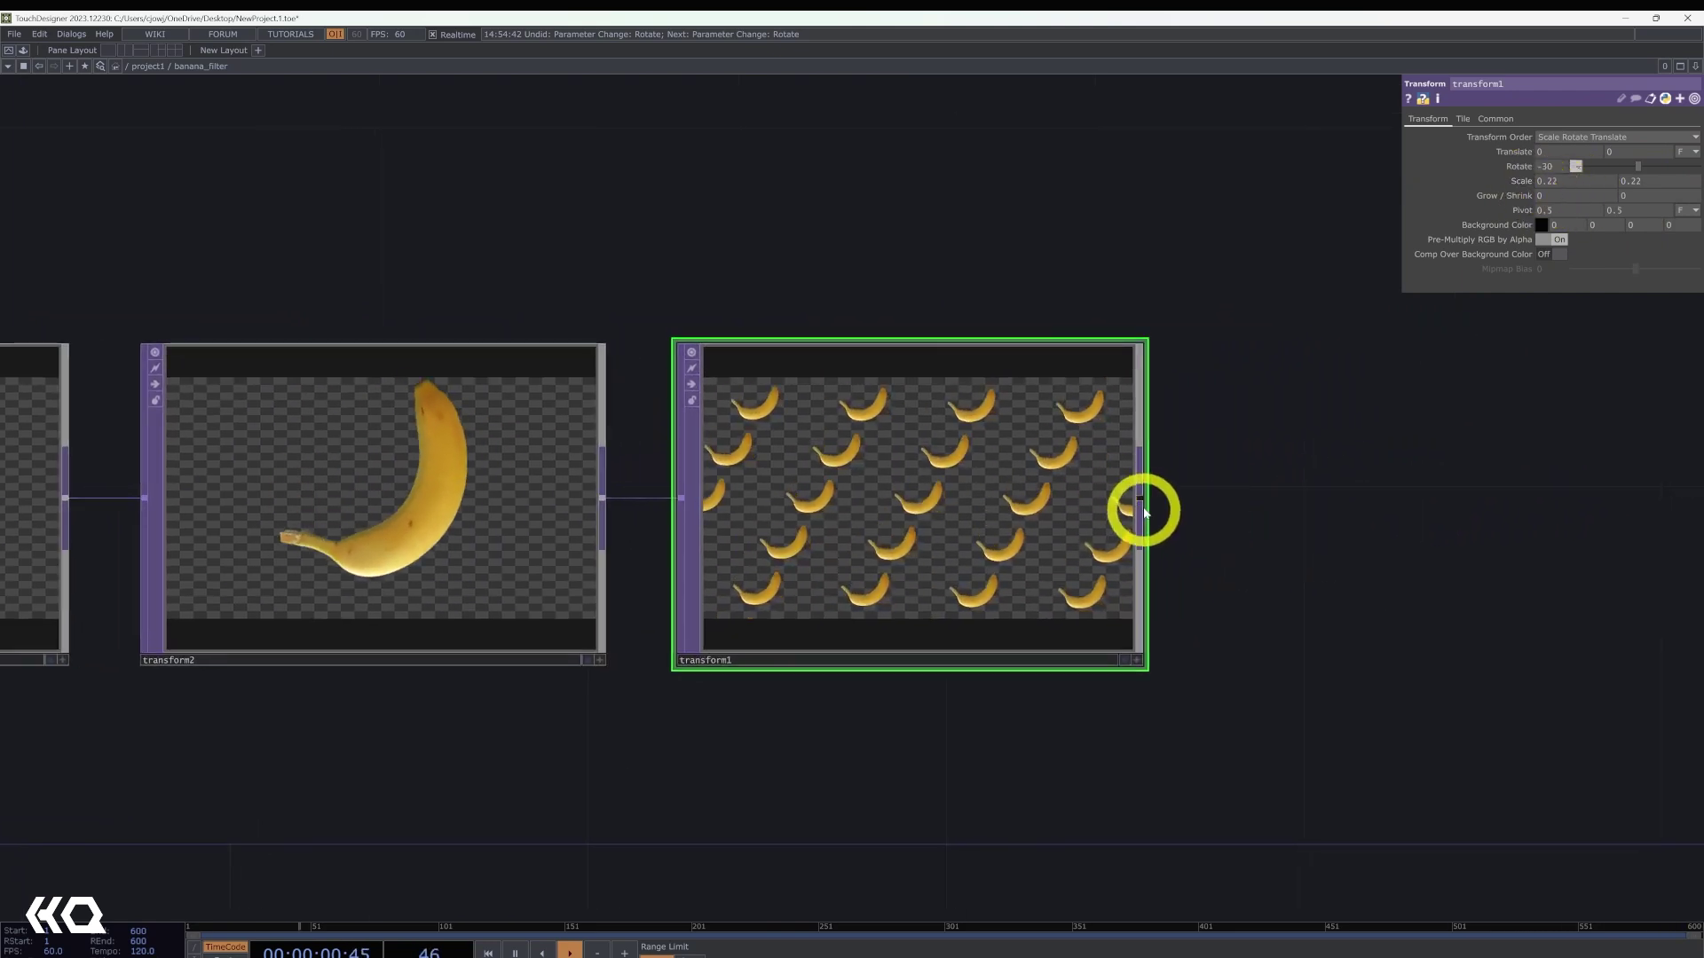
- Connect an Out TOP to the tiling Transform and go back up to the project1 network
right_click(1144, 506)
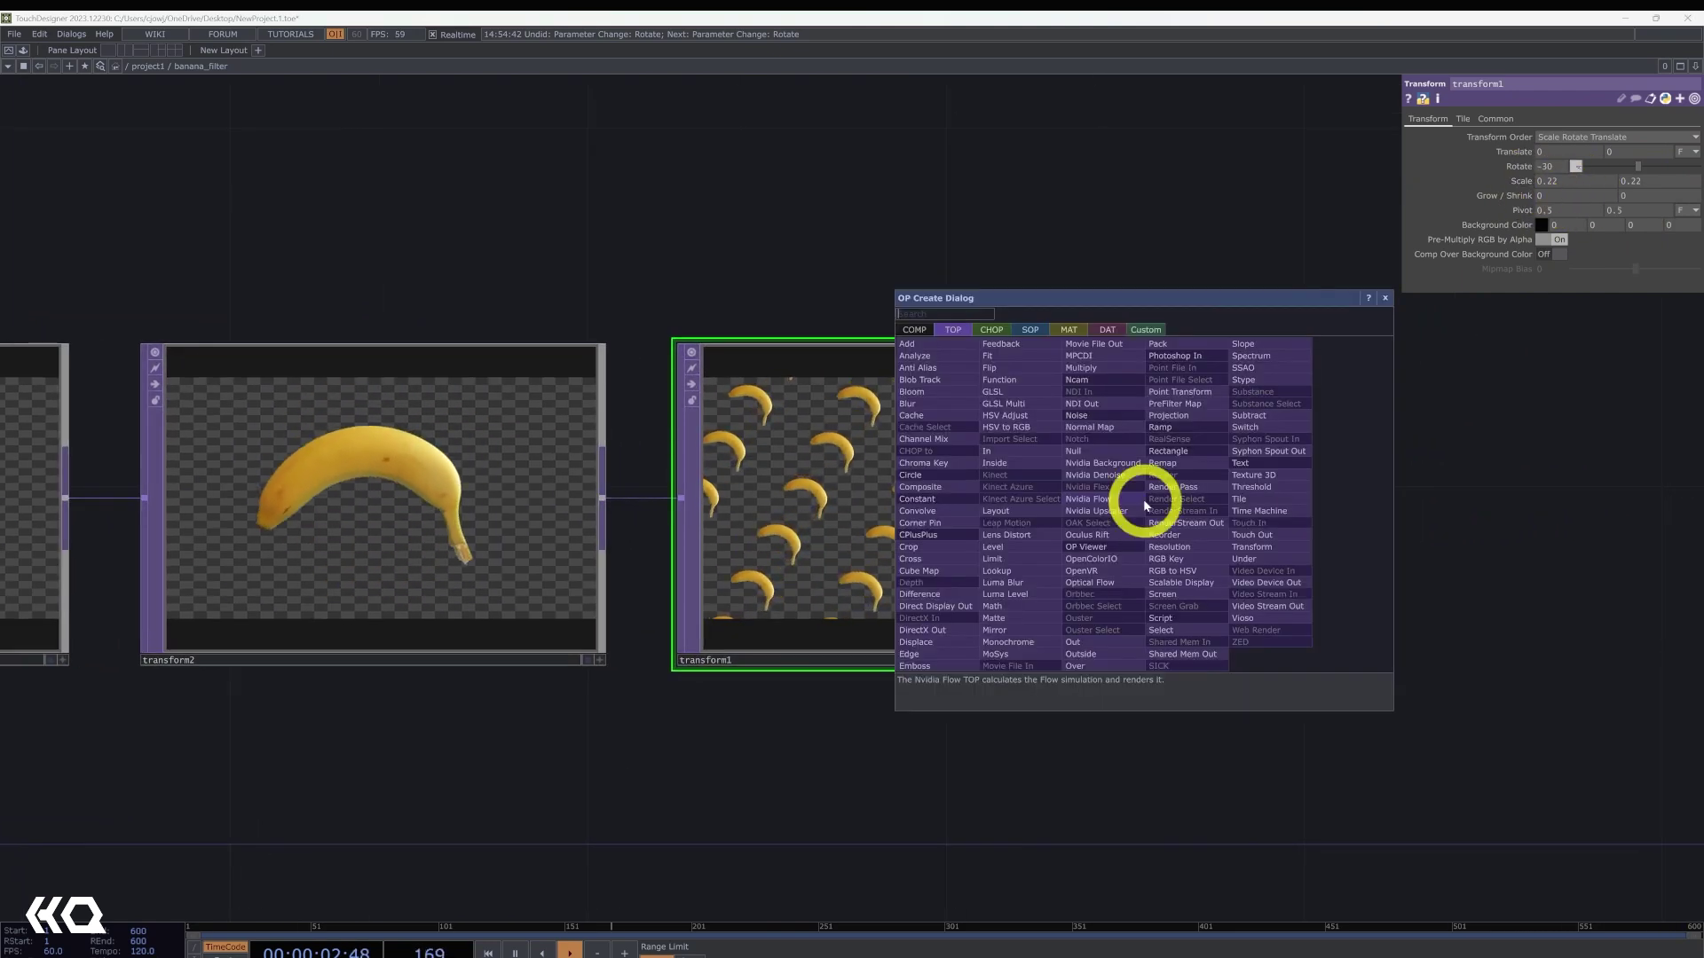
text(out)
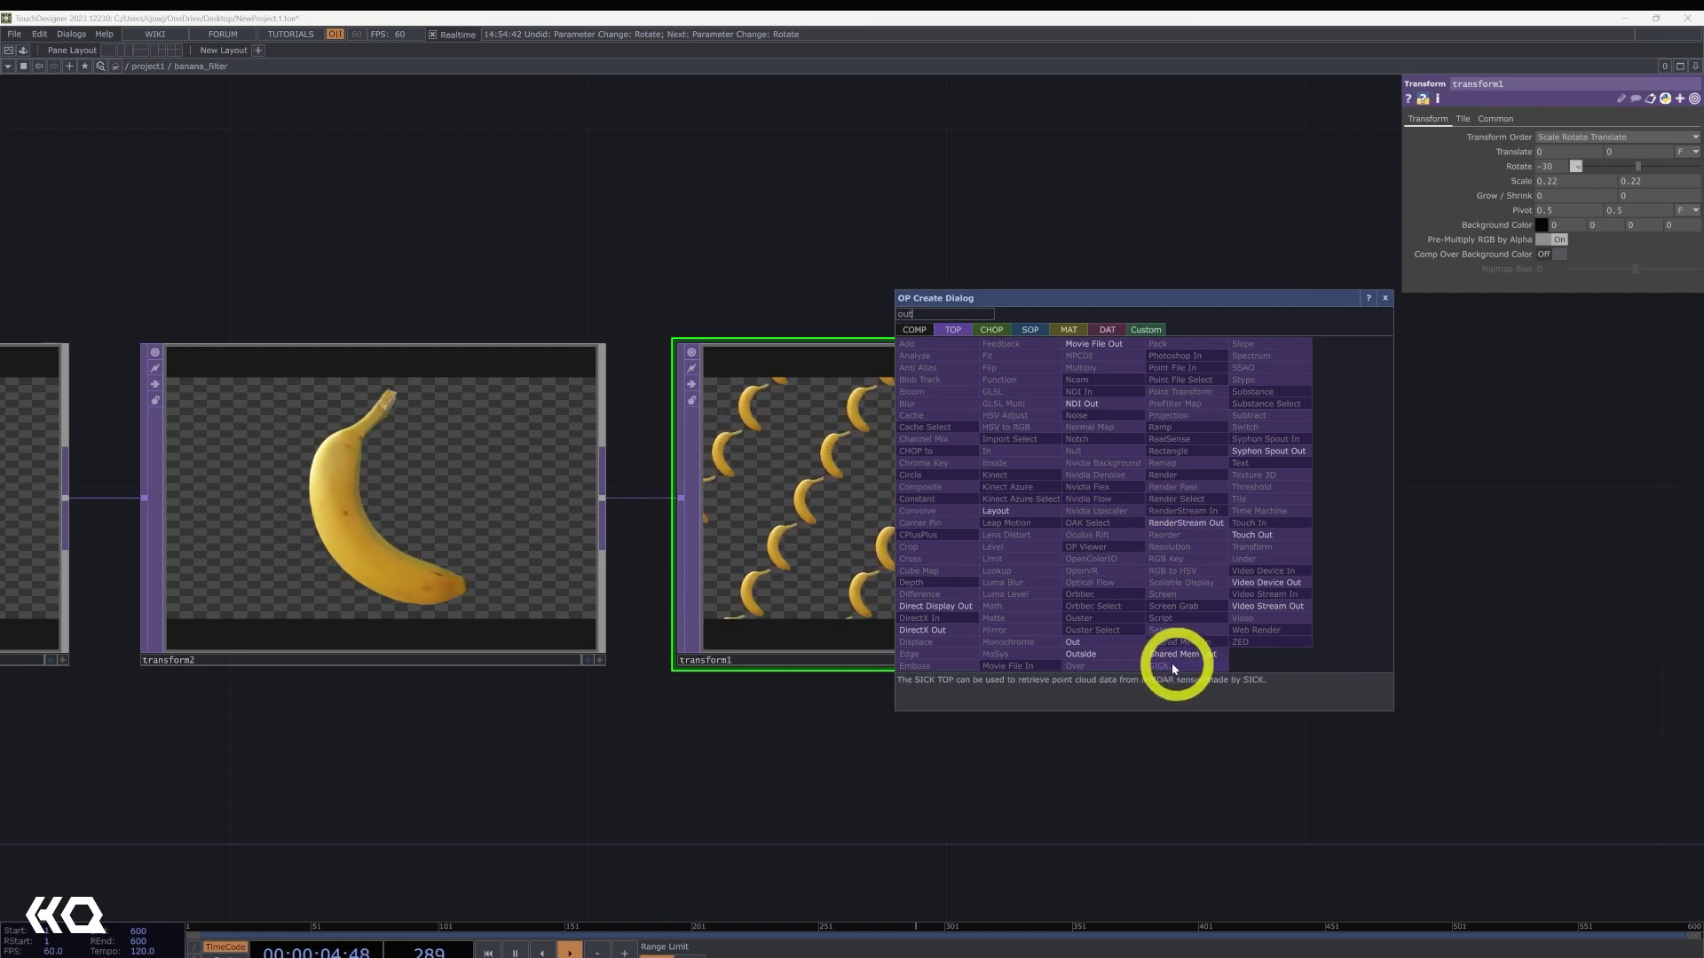
click(1111, 642)
click(1446, 517)
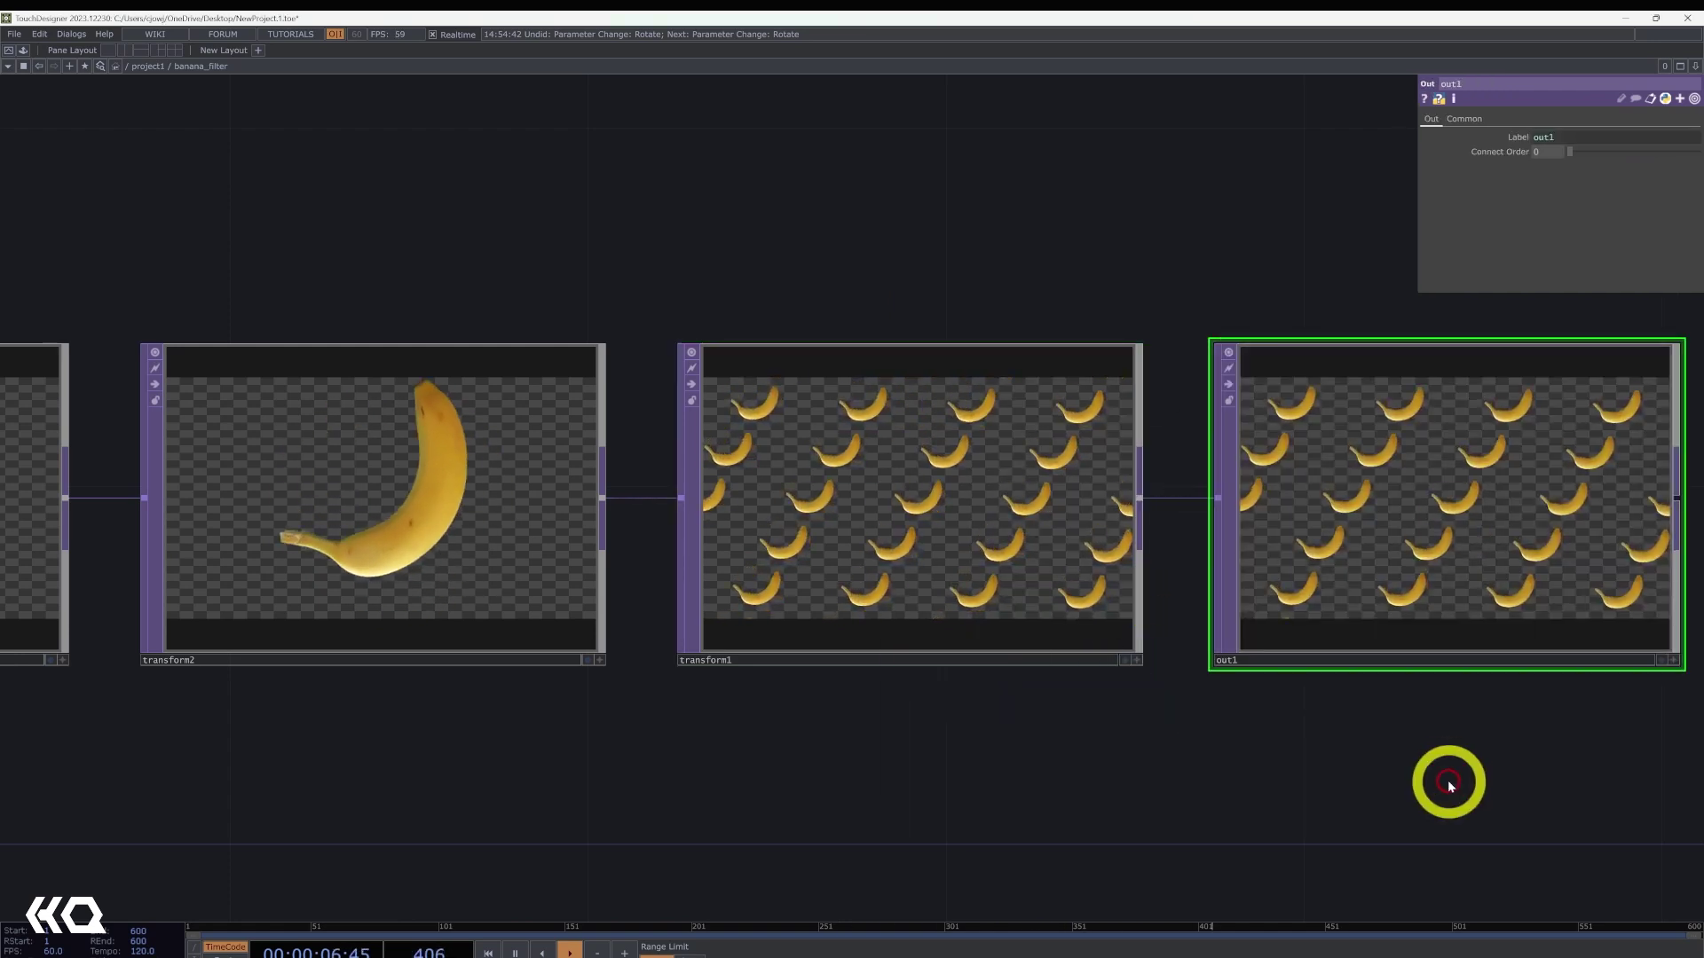
scroll(1446, 776, down, 3)
scroll(1252, 778, down, 5)
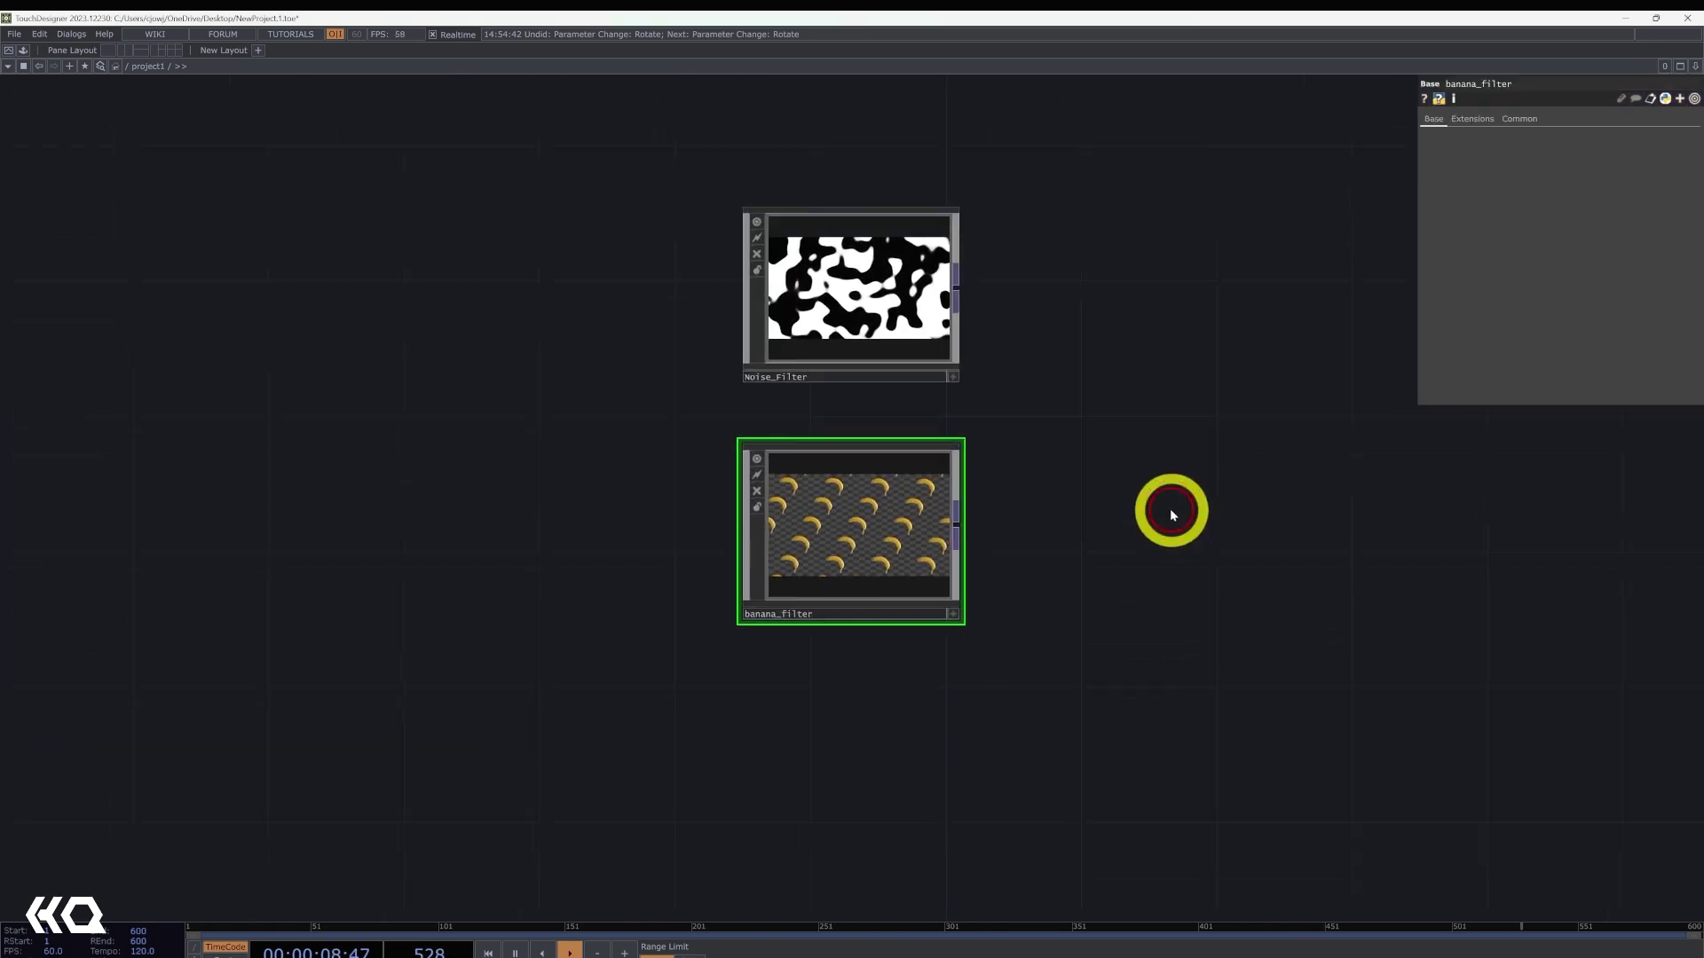
- Duplicate the banana_filter component and rename the copy TorusFilter
key(ctrl+c)
key(ctrl+v)
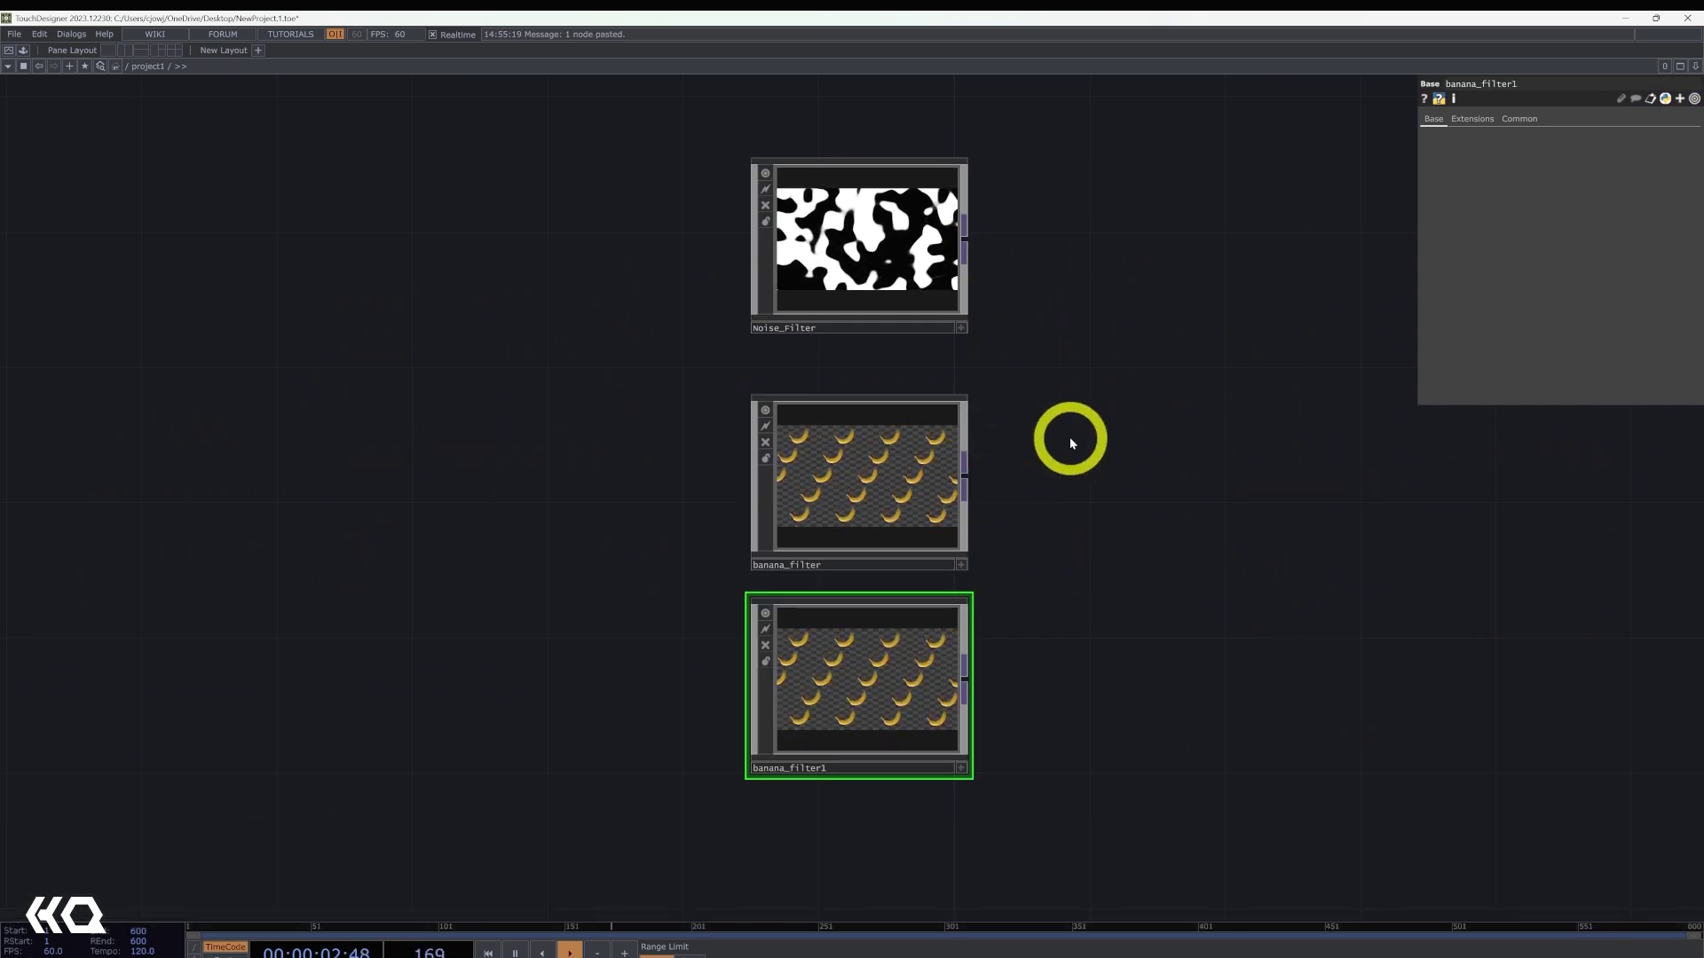
click(808, 769)
text(Torus)
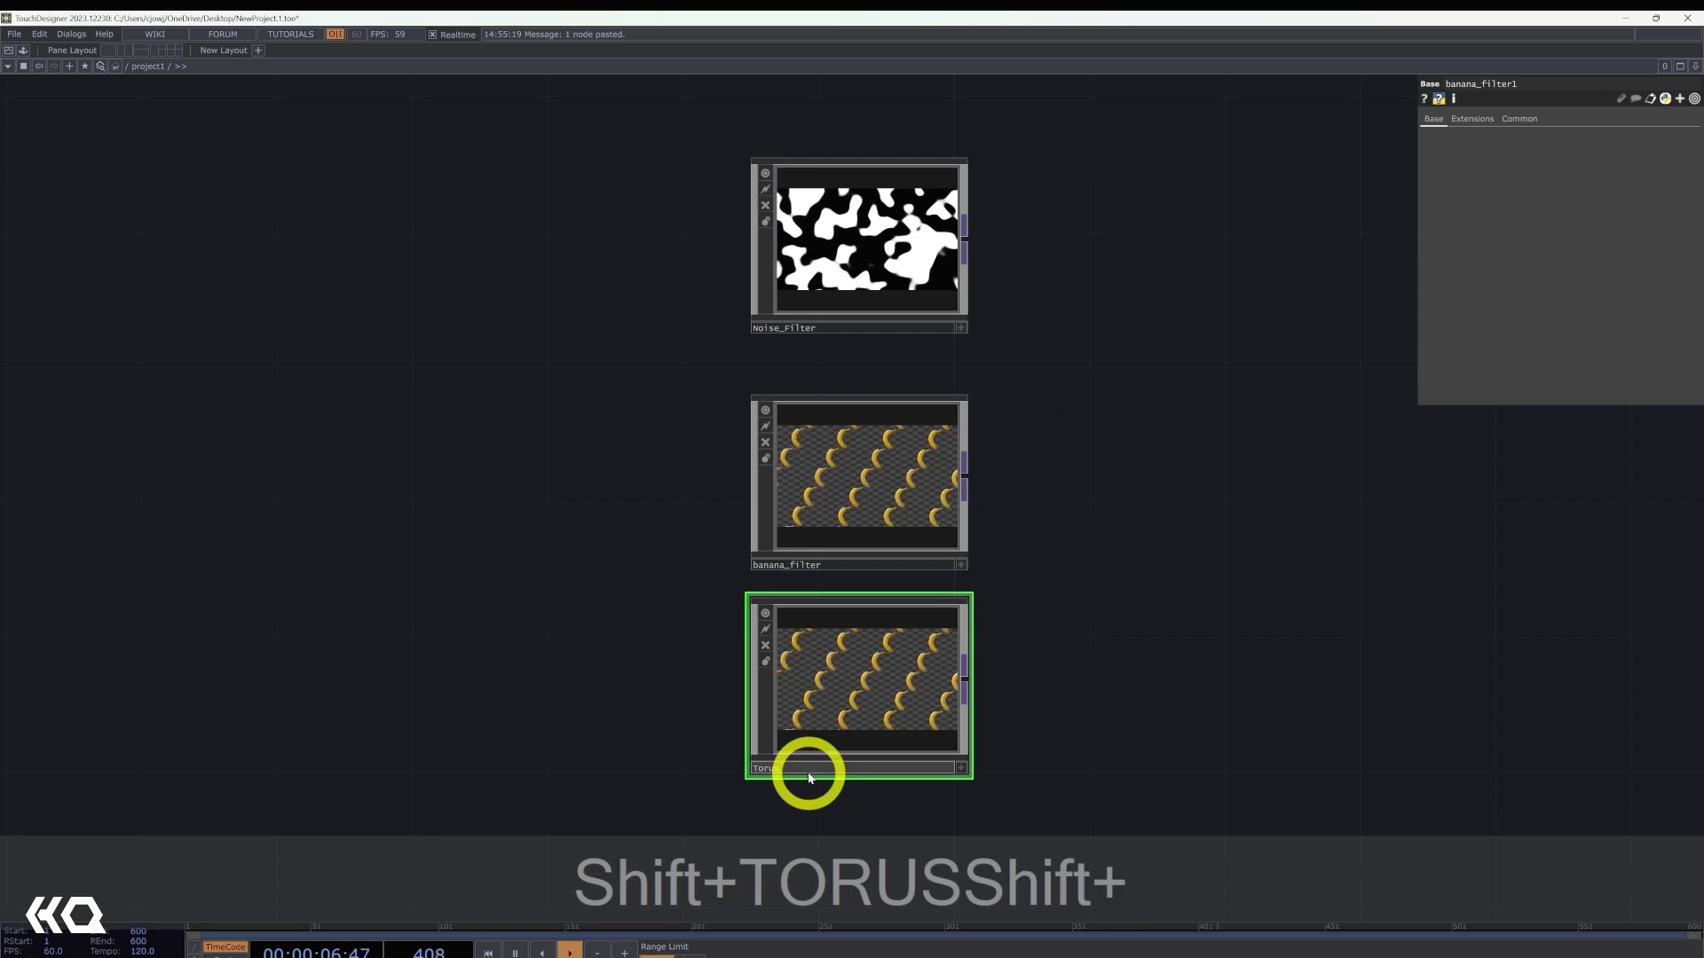
text(Filter)
key(Return)
- Go inside TorusFilter and delete all four copied banana operators
double_click(852, 666)
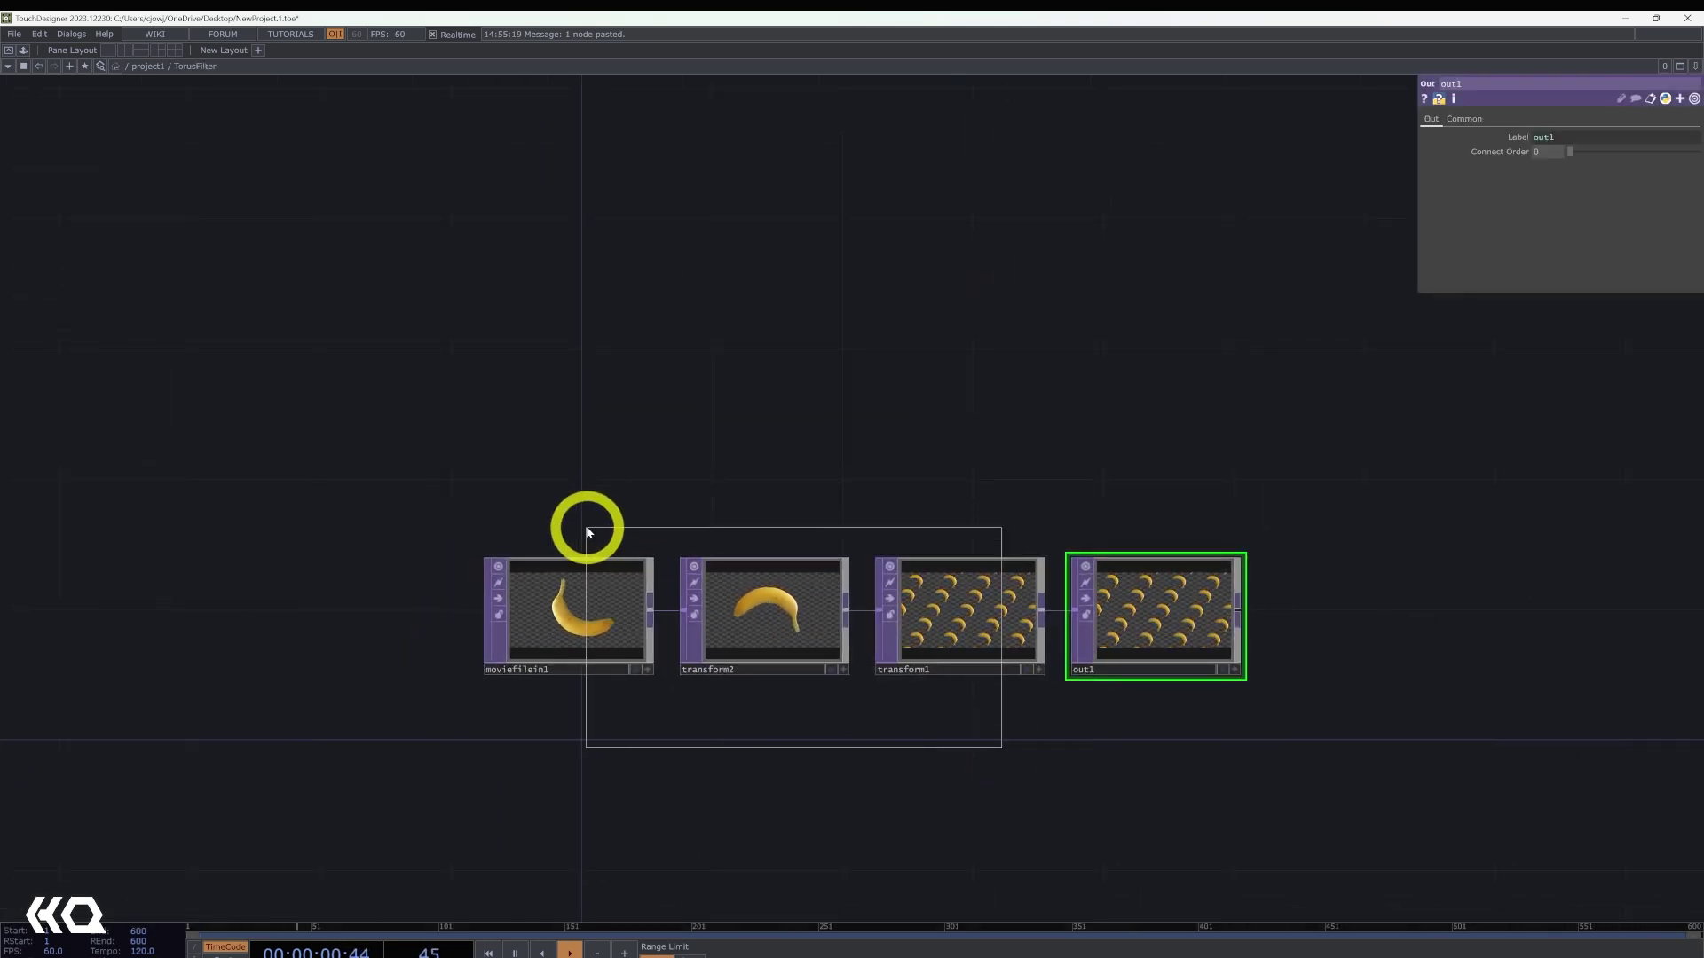
drag(588, 531, 587, 530)
drag(1250, 773, 595, 492)
key(Delete)
- Add a Torus SOP to the empty TorusFilter network
key(Tab)
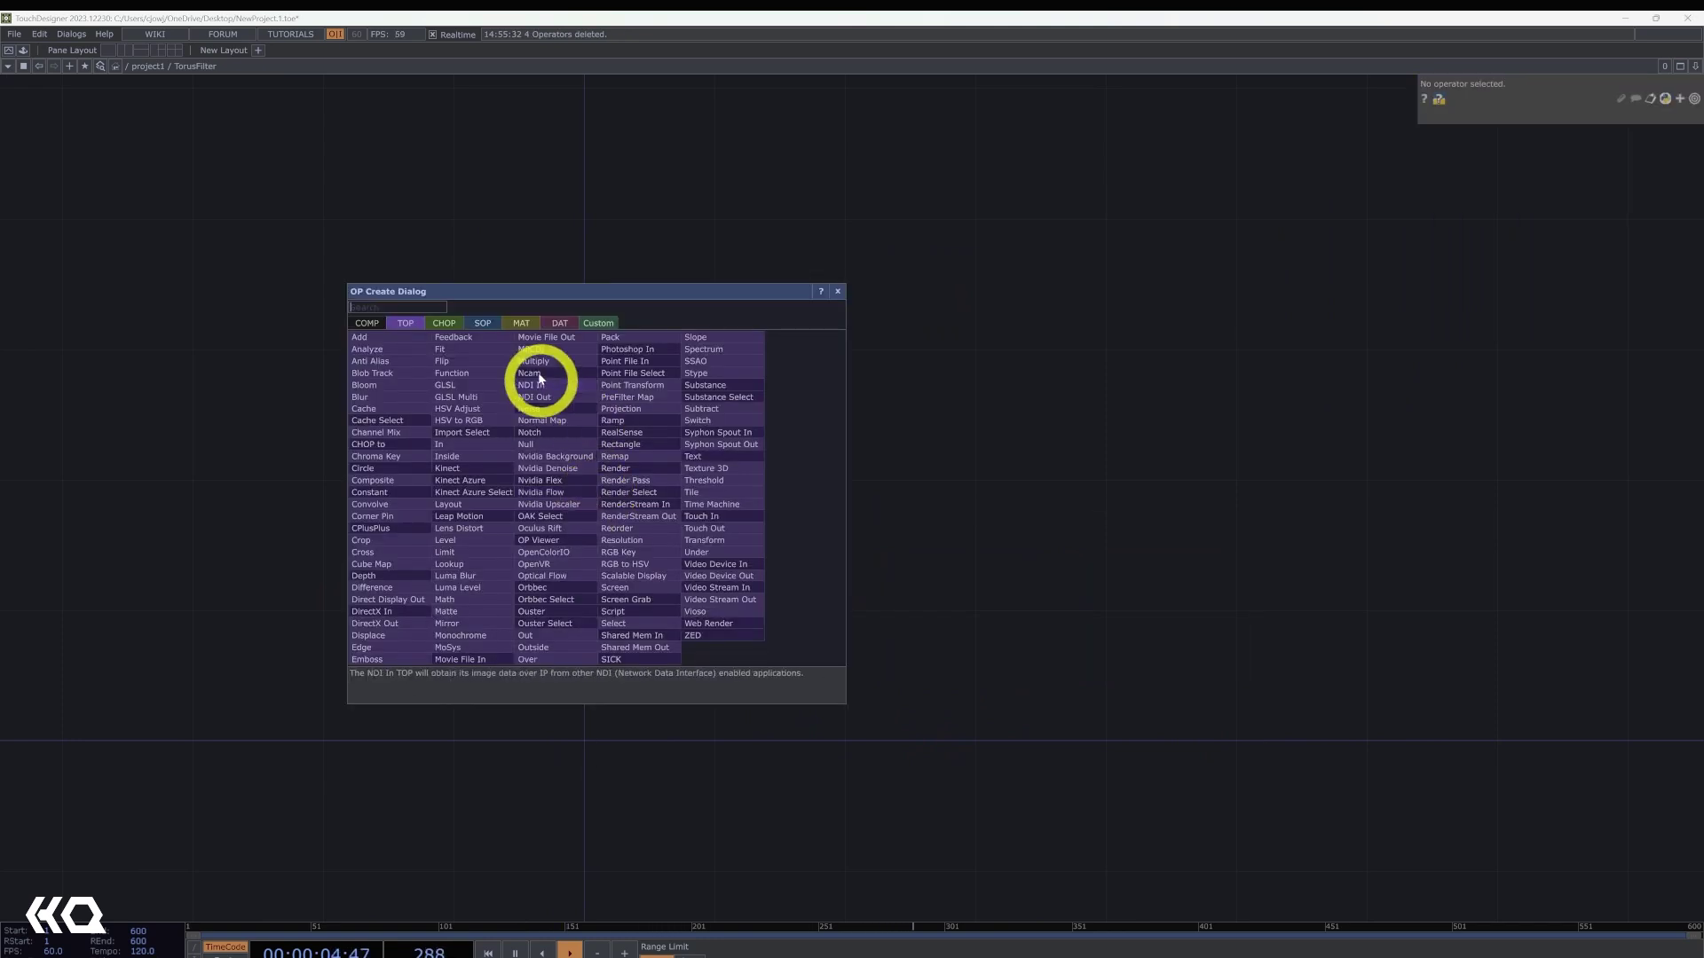
click(474, 326)
text(toru)
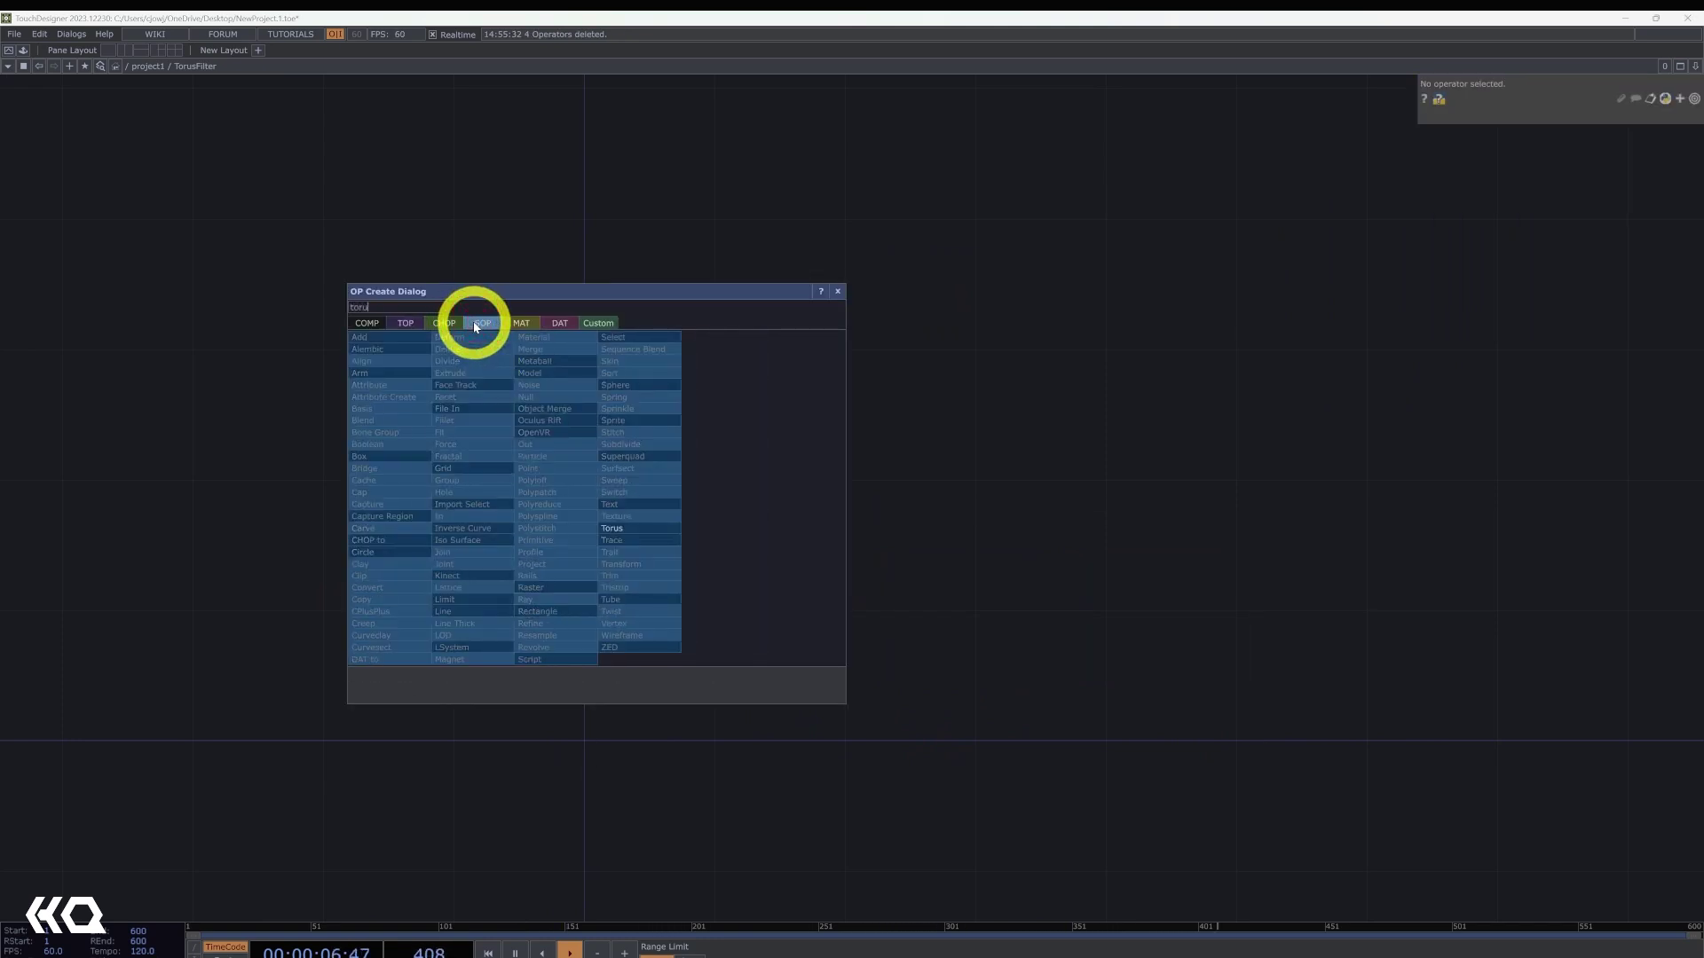
click(624, 530)
click(711, 538)
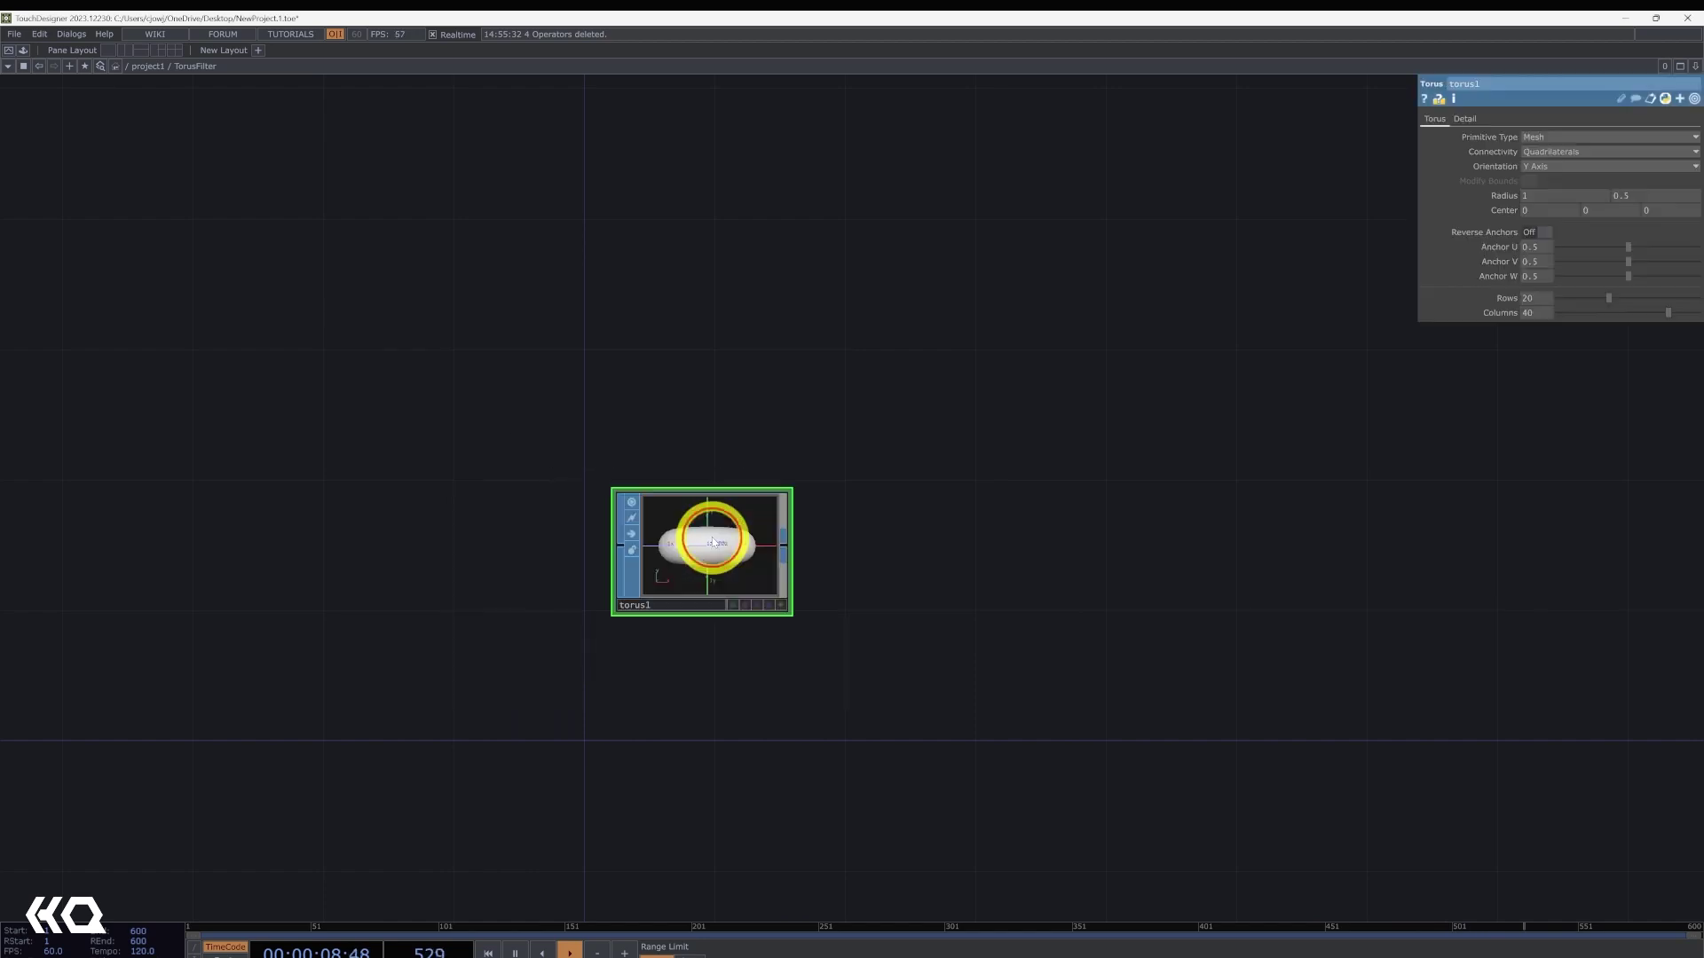
scroll(712, 537, up, 5)
drag(1117, 512, 1095, 388)
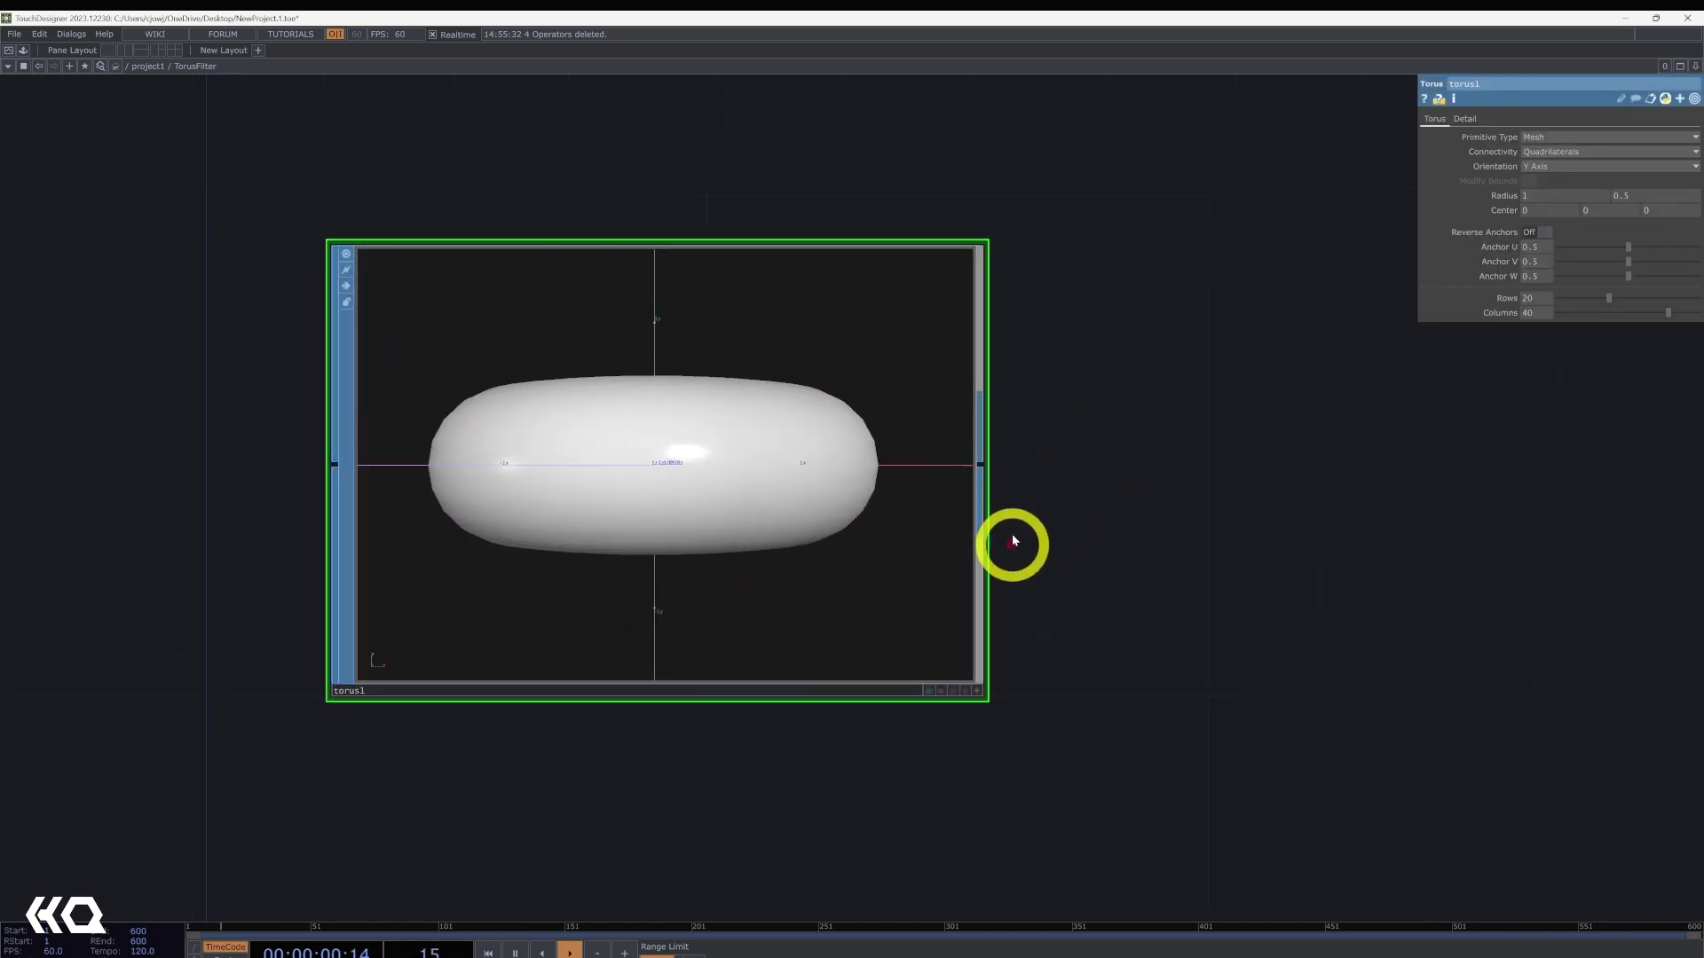
- Connect a Null SOP to the torus output and place it beside the torus
right_click(981, 467)
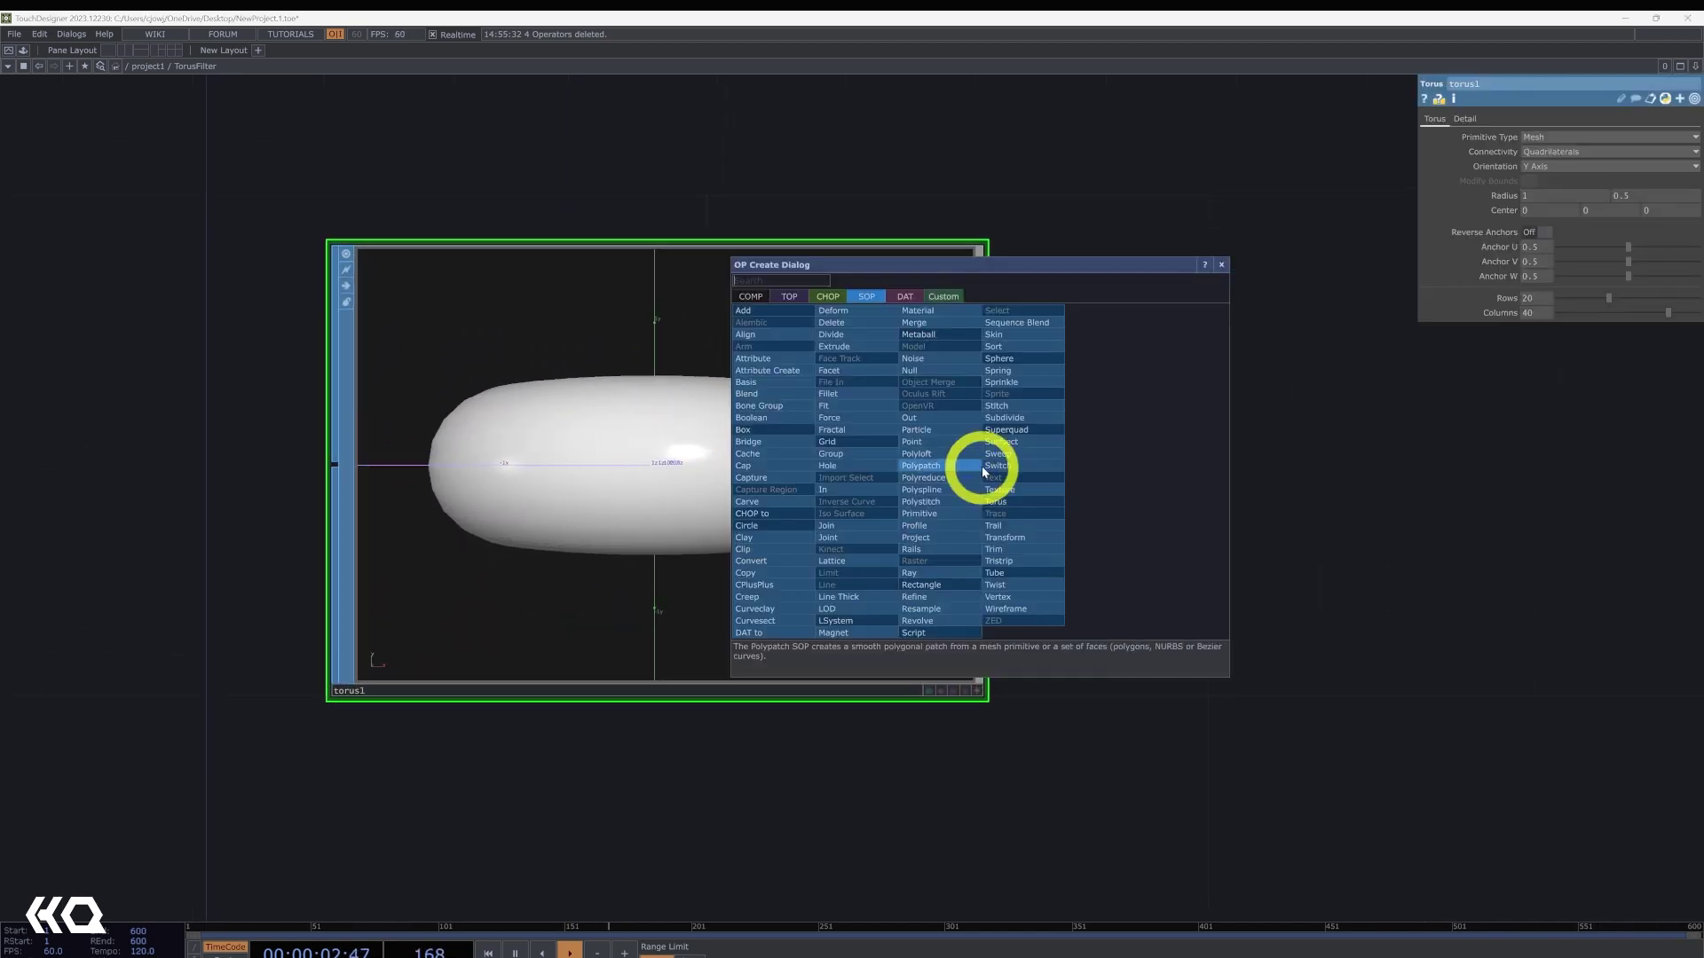
text(nu)
click(942, 369)
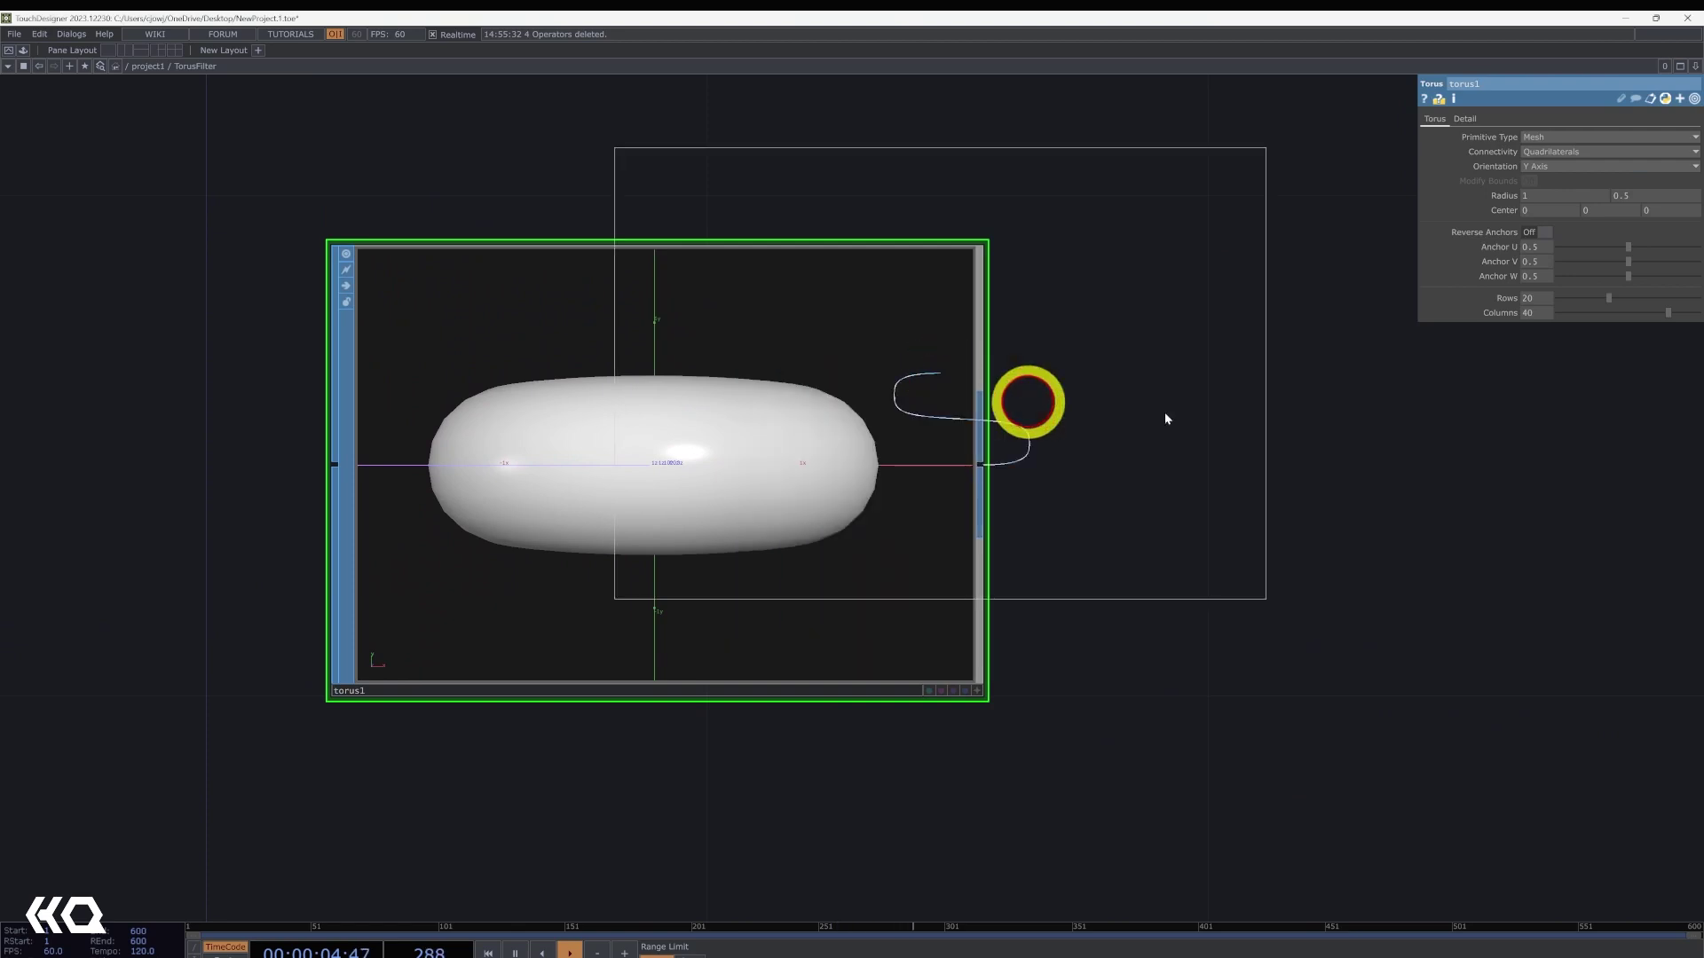
click(1424, 691)
key(shift+h)
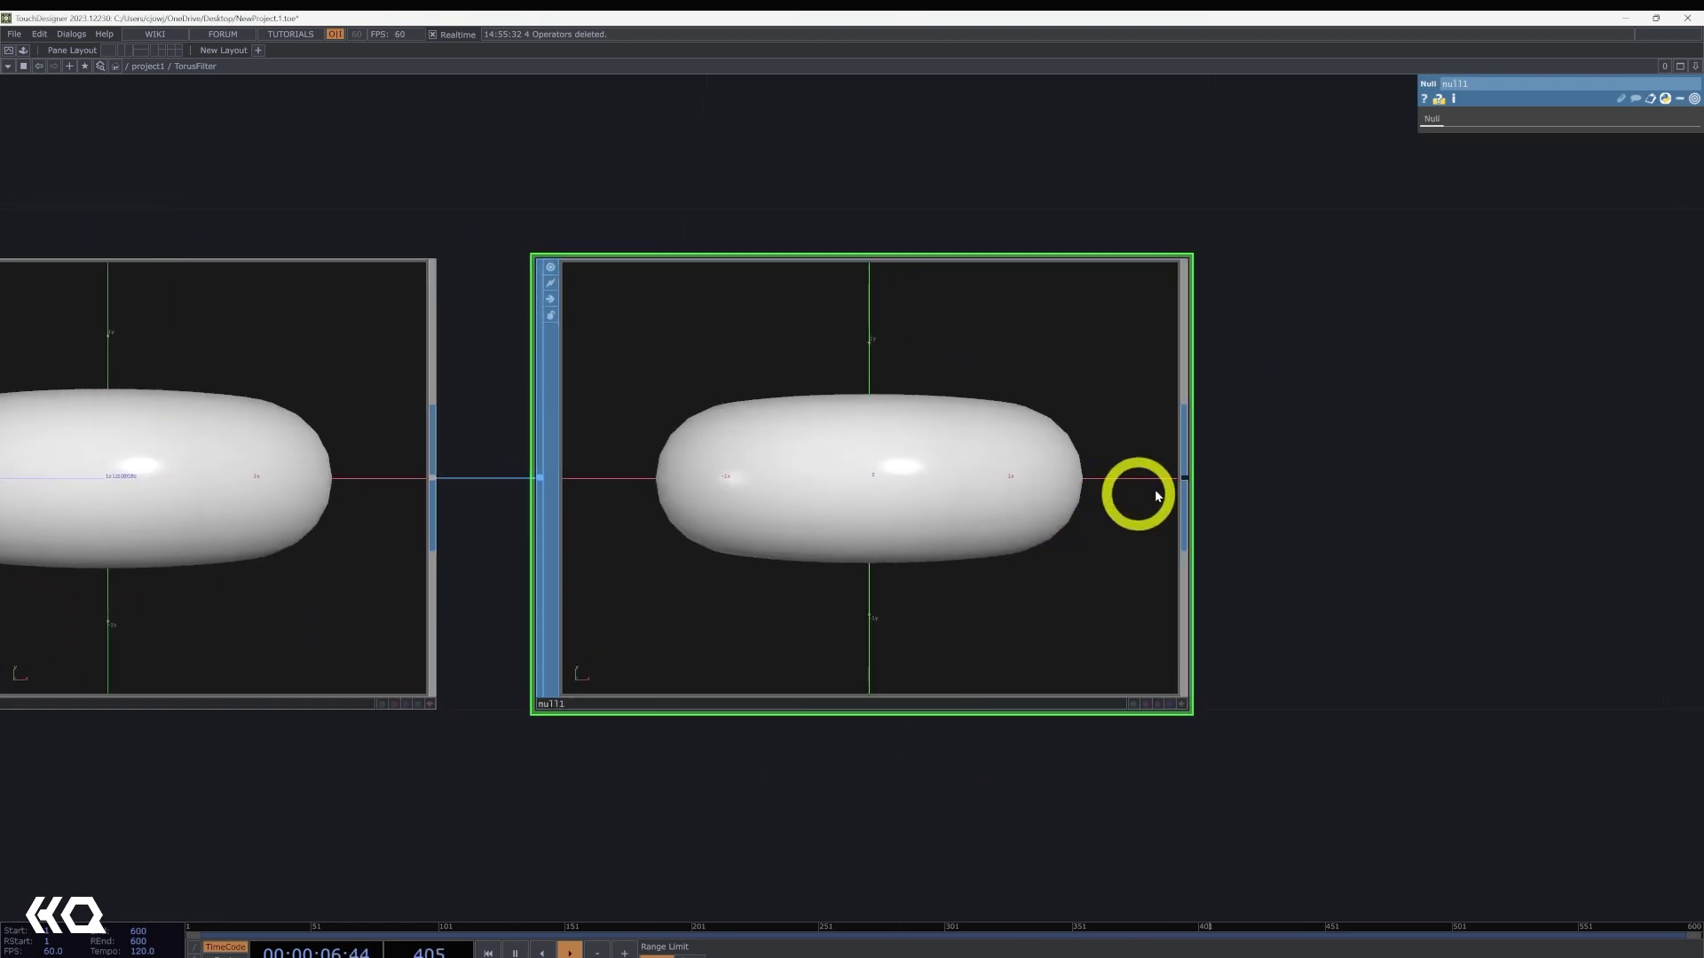
- Create a Geometry COMP from the Null SOP's output and place it beside the Null
click(1185, 480)
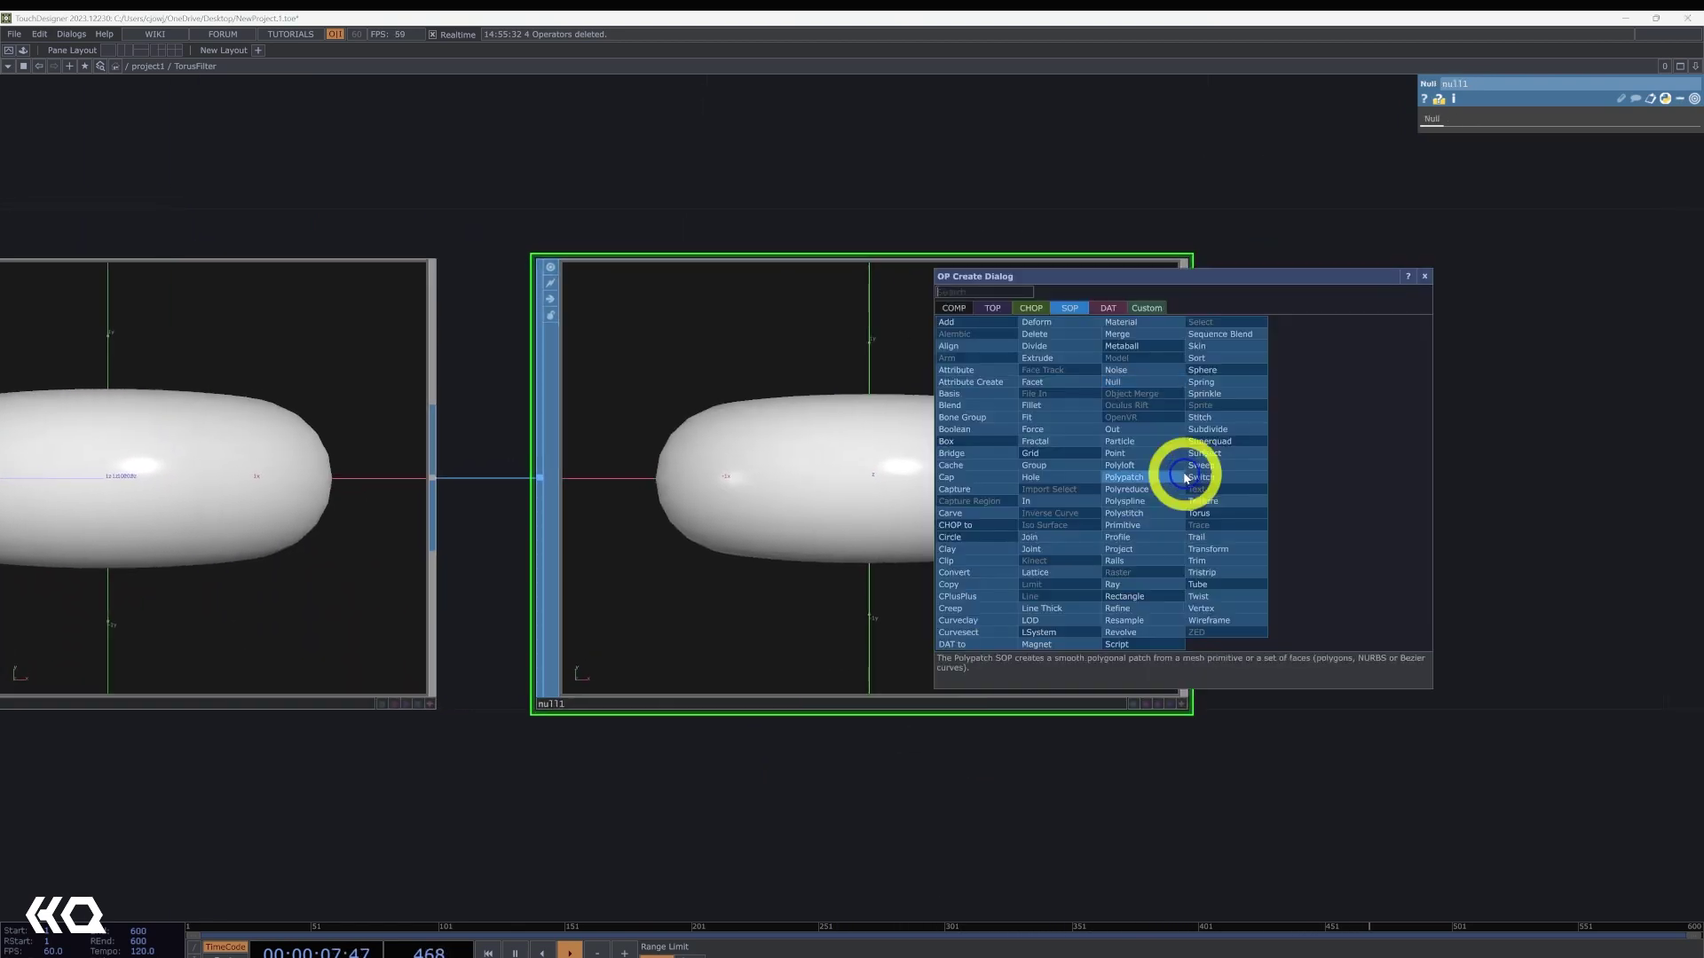
click(956, 309)
text(ge)
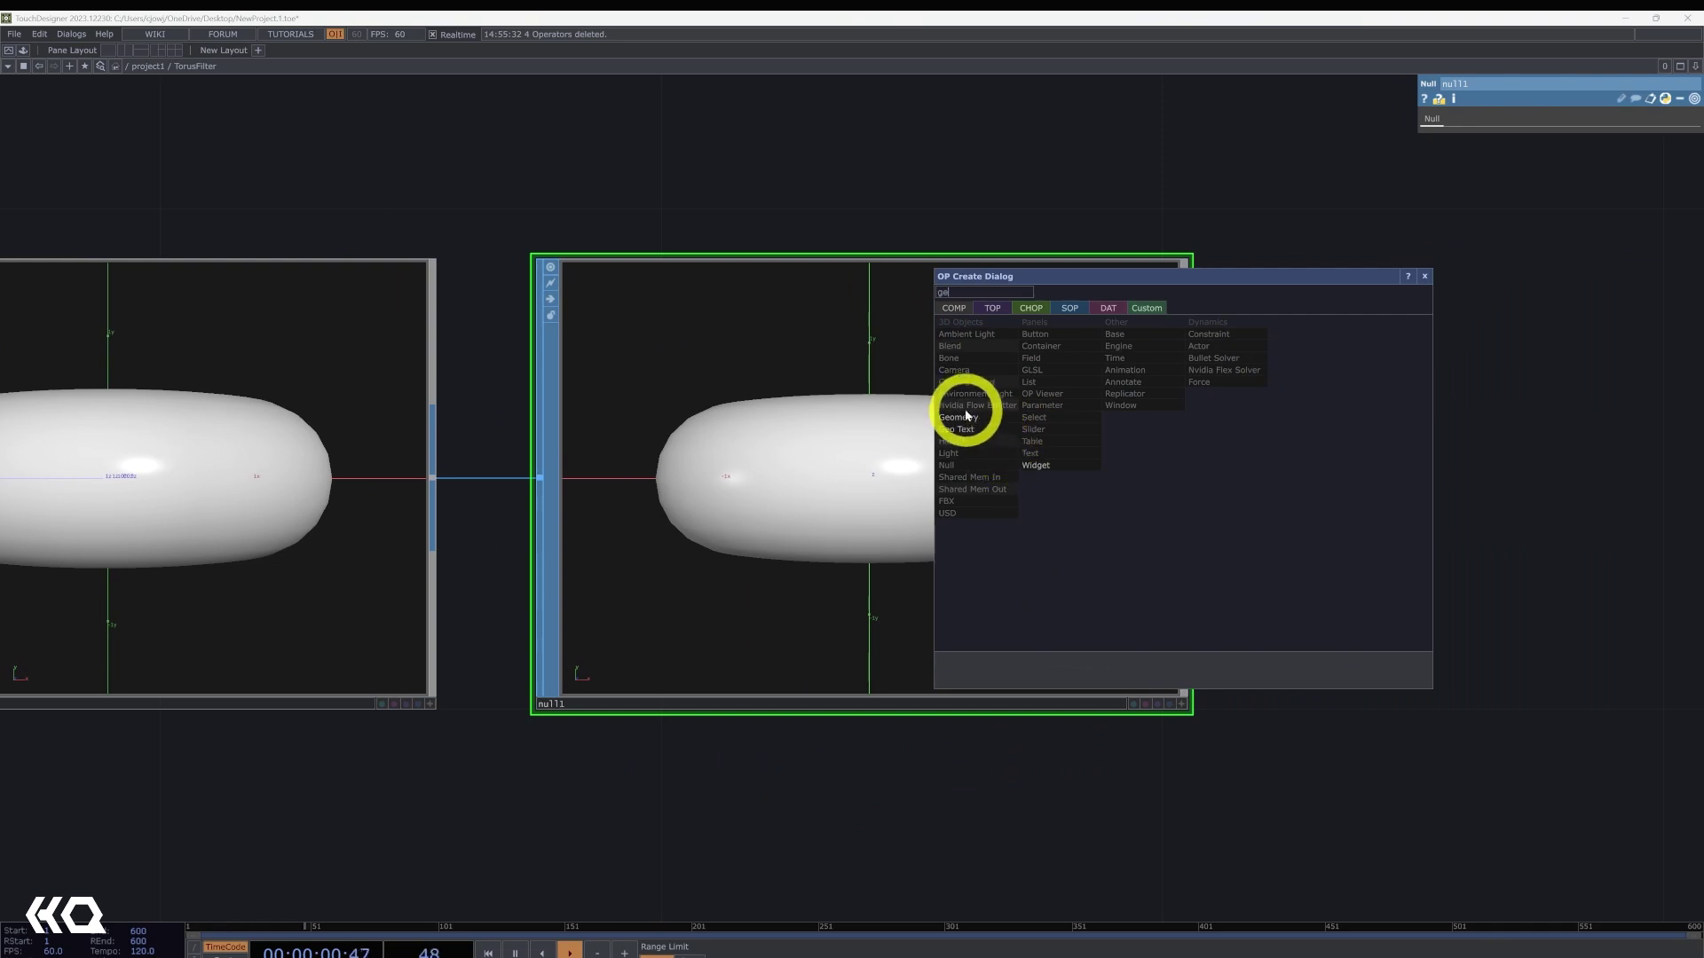
click(968, 419)
click(1542, 537)
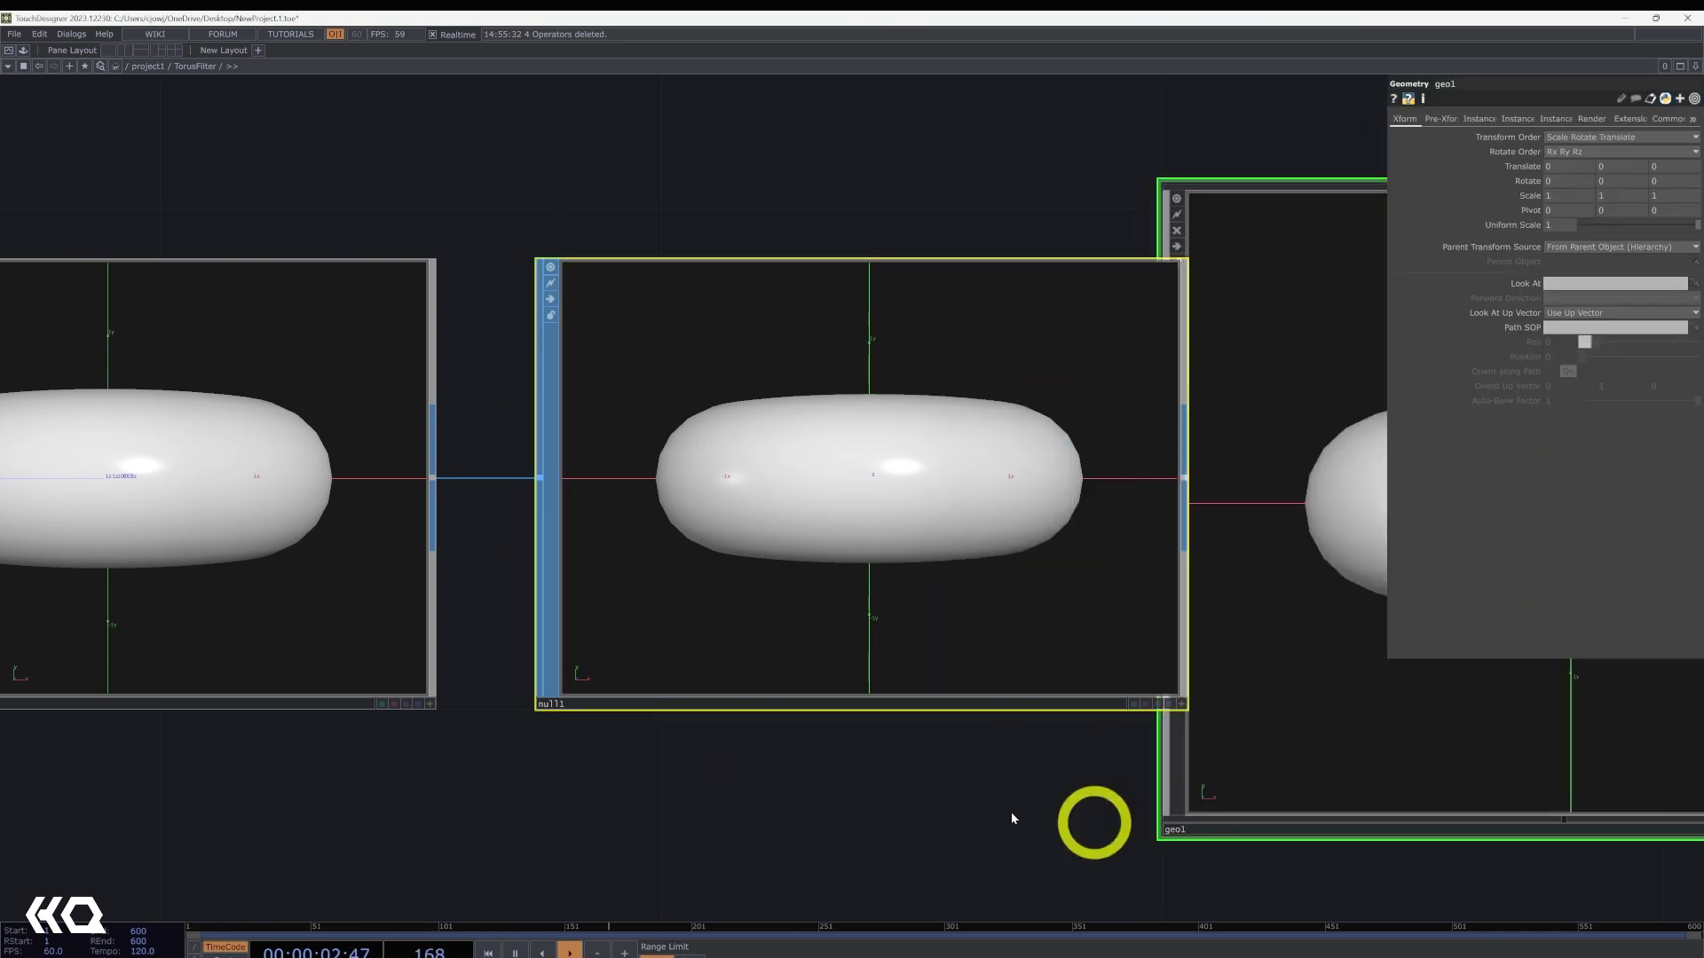
scroll(1012, 819, down, 5)
drag(1012, 819, 511, 813)
drag(711, 708, 848, 707)
click(862, 465)
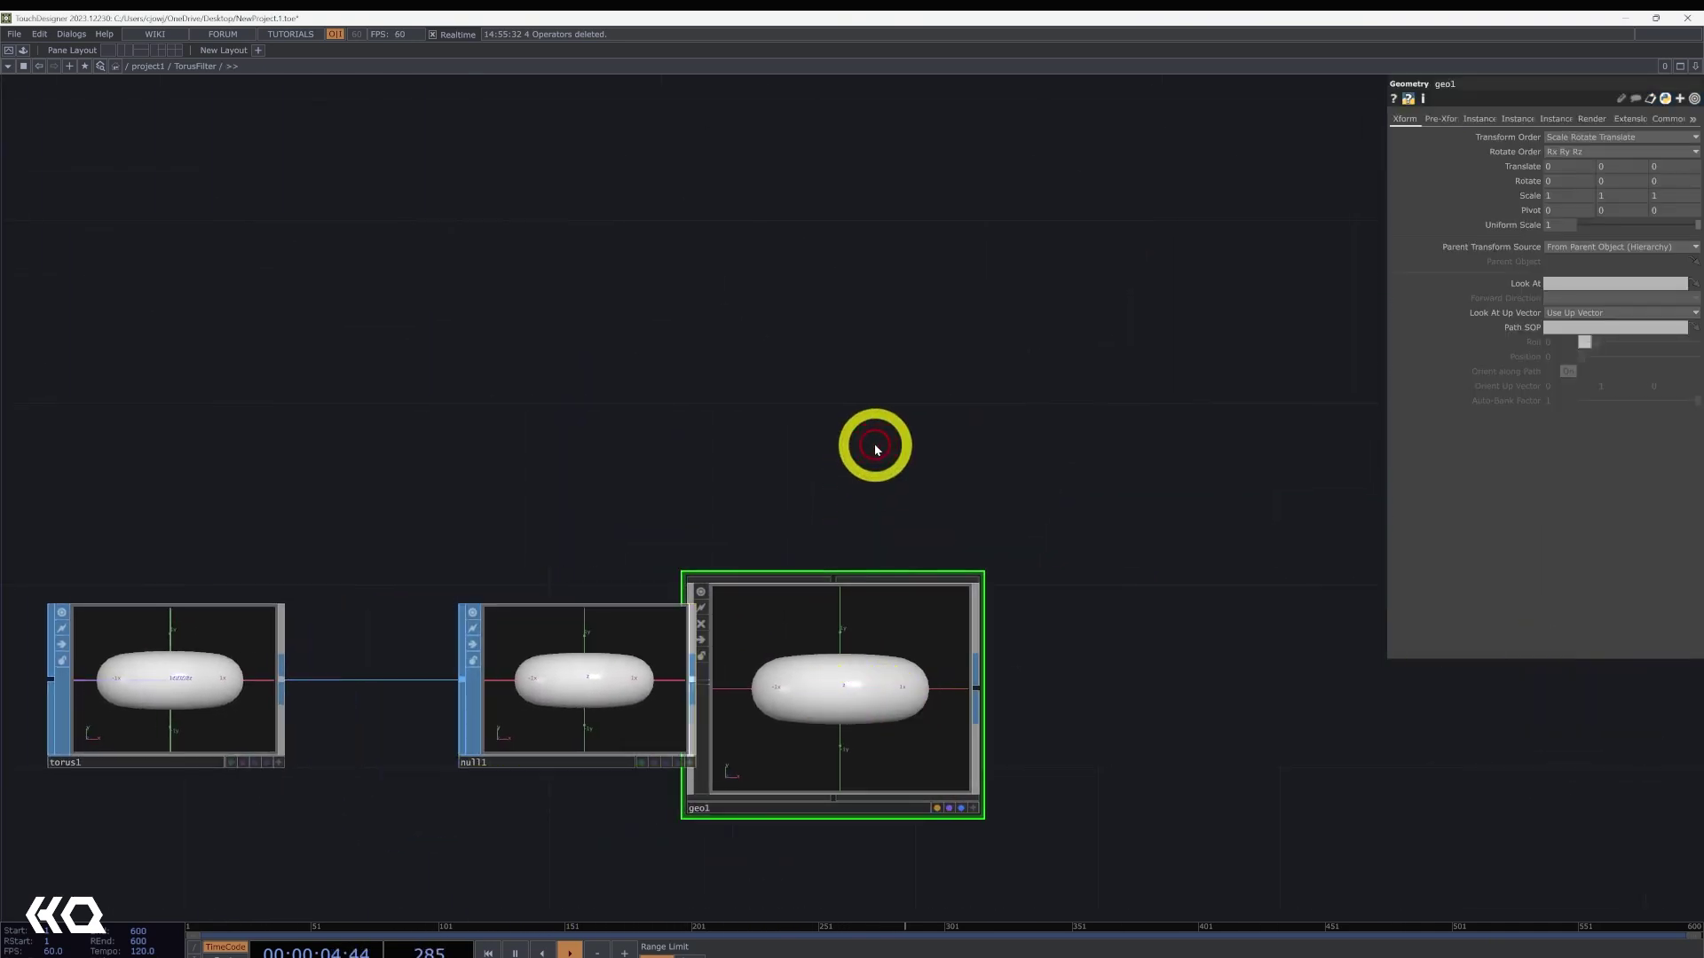
- Add a Camera COMP above the Geometry COMP
double_click(851, 463)
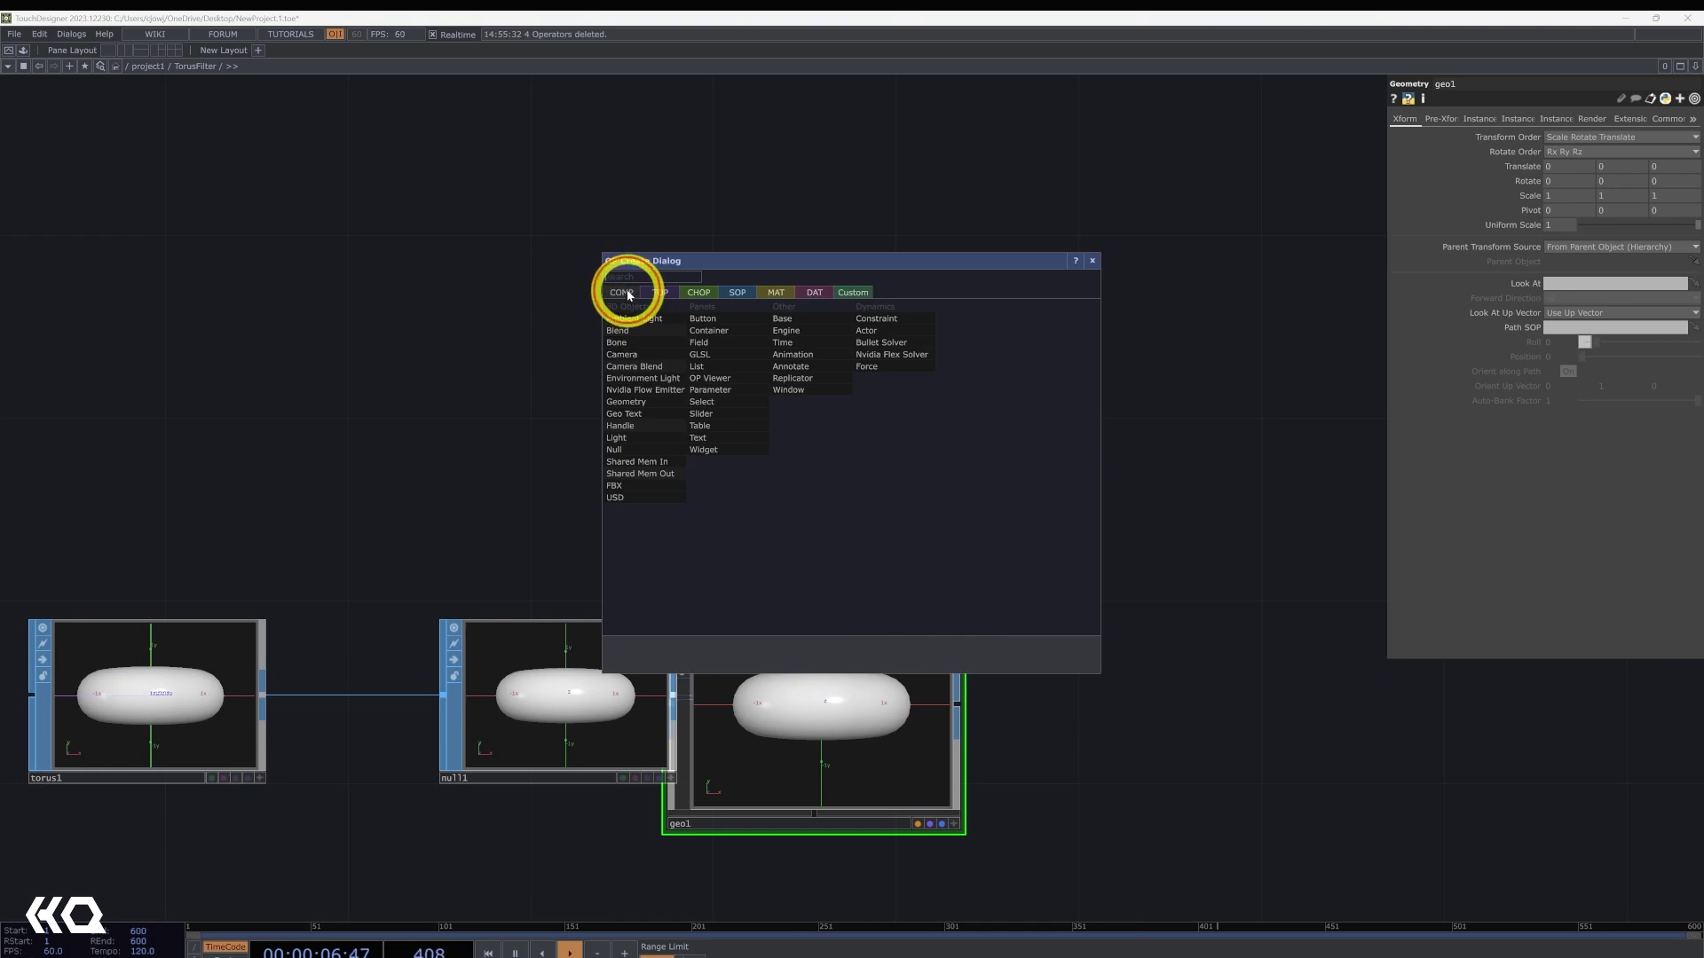
text(camera)
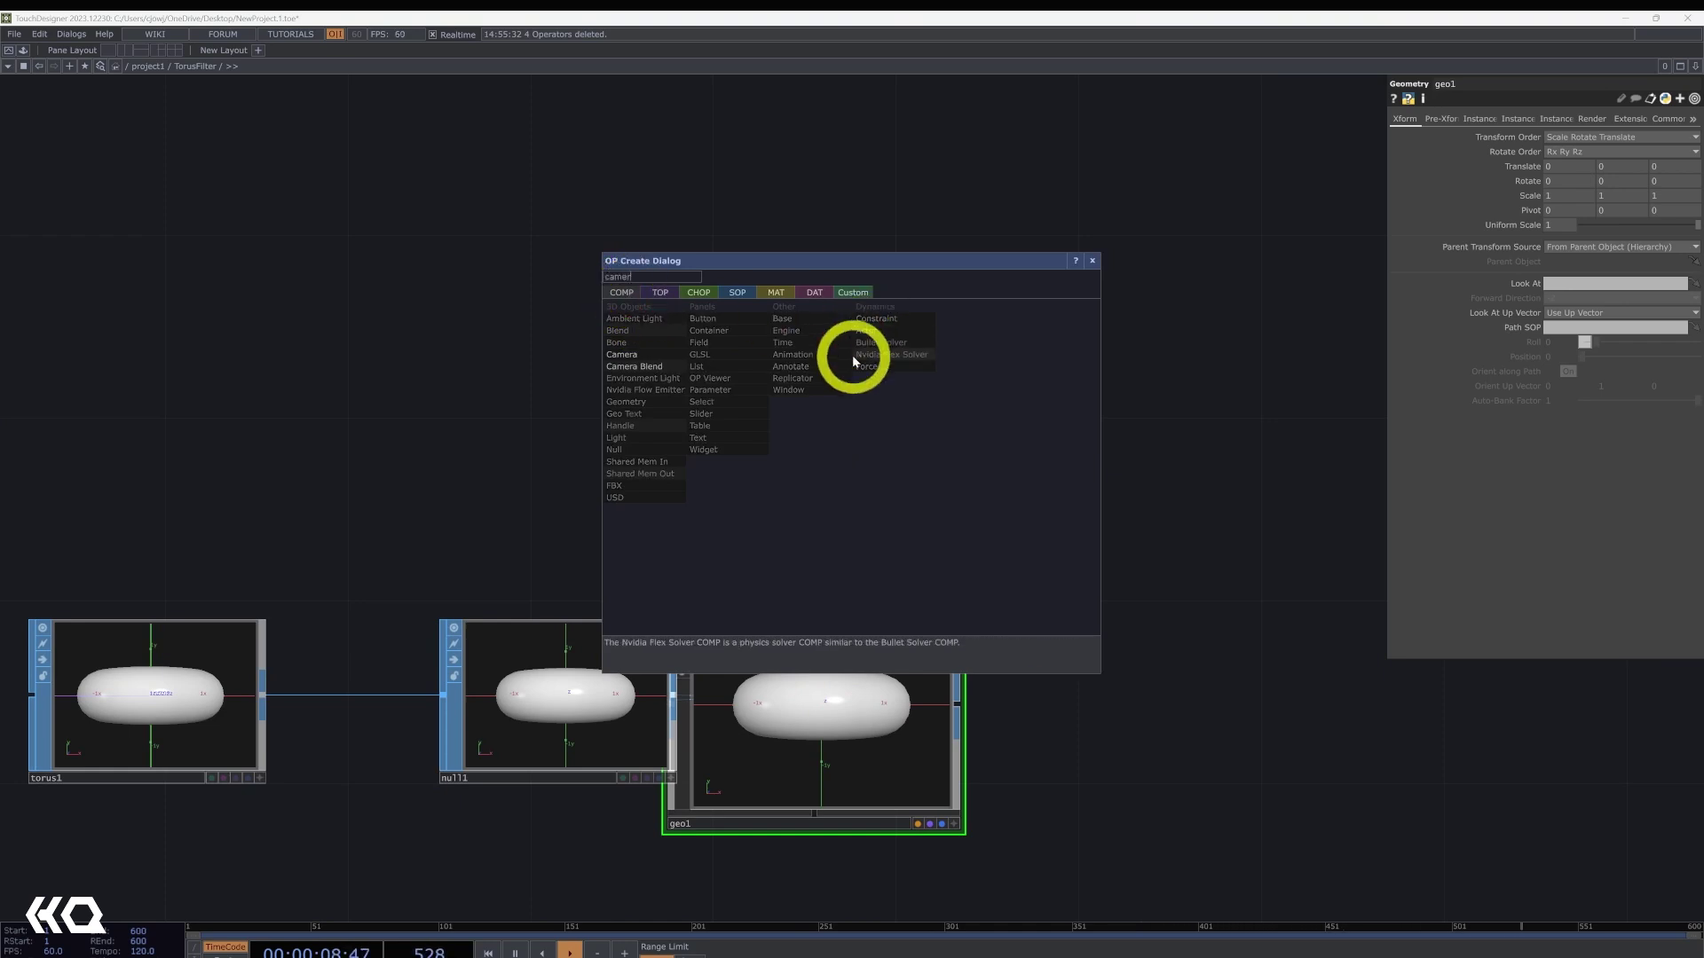
click(639, 358)
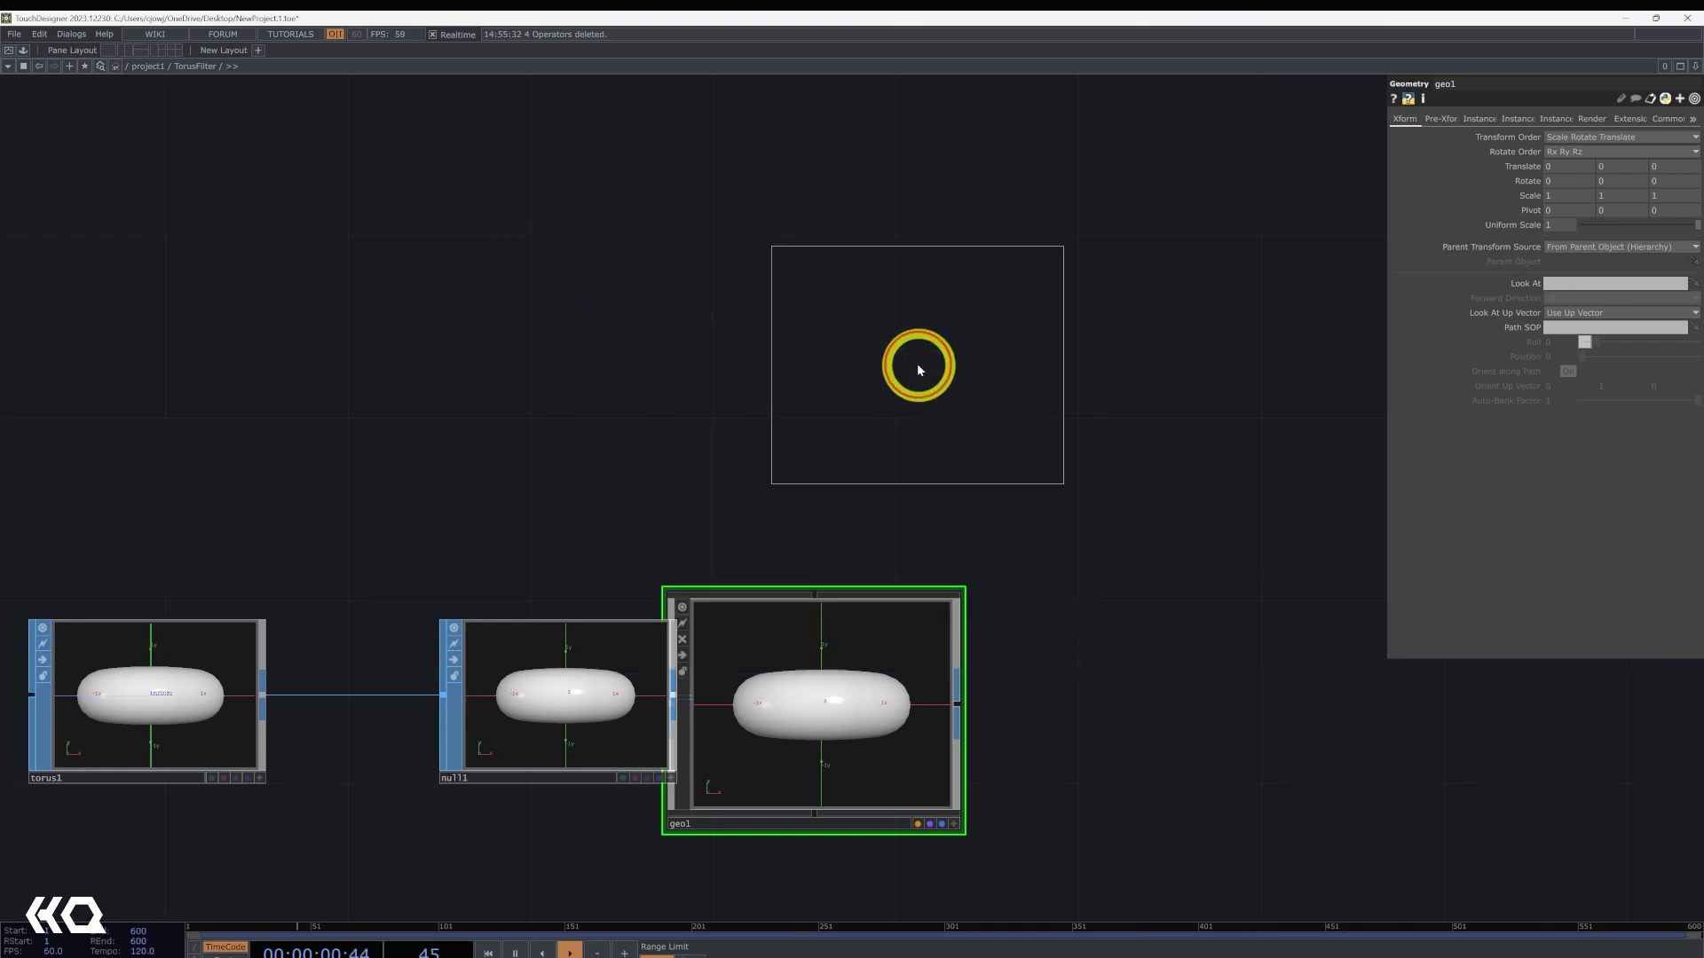
click(918, 364)
- Add a Light COMP next to the camera
double_click(1022, 679)
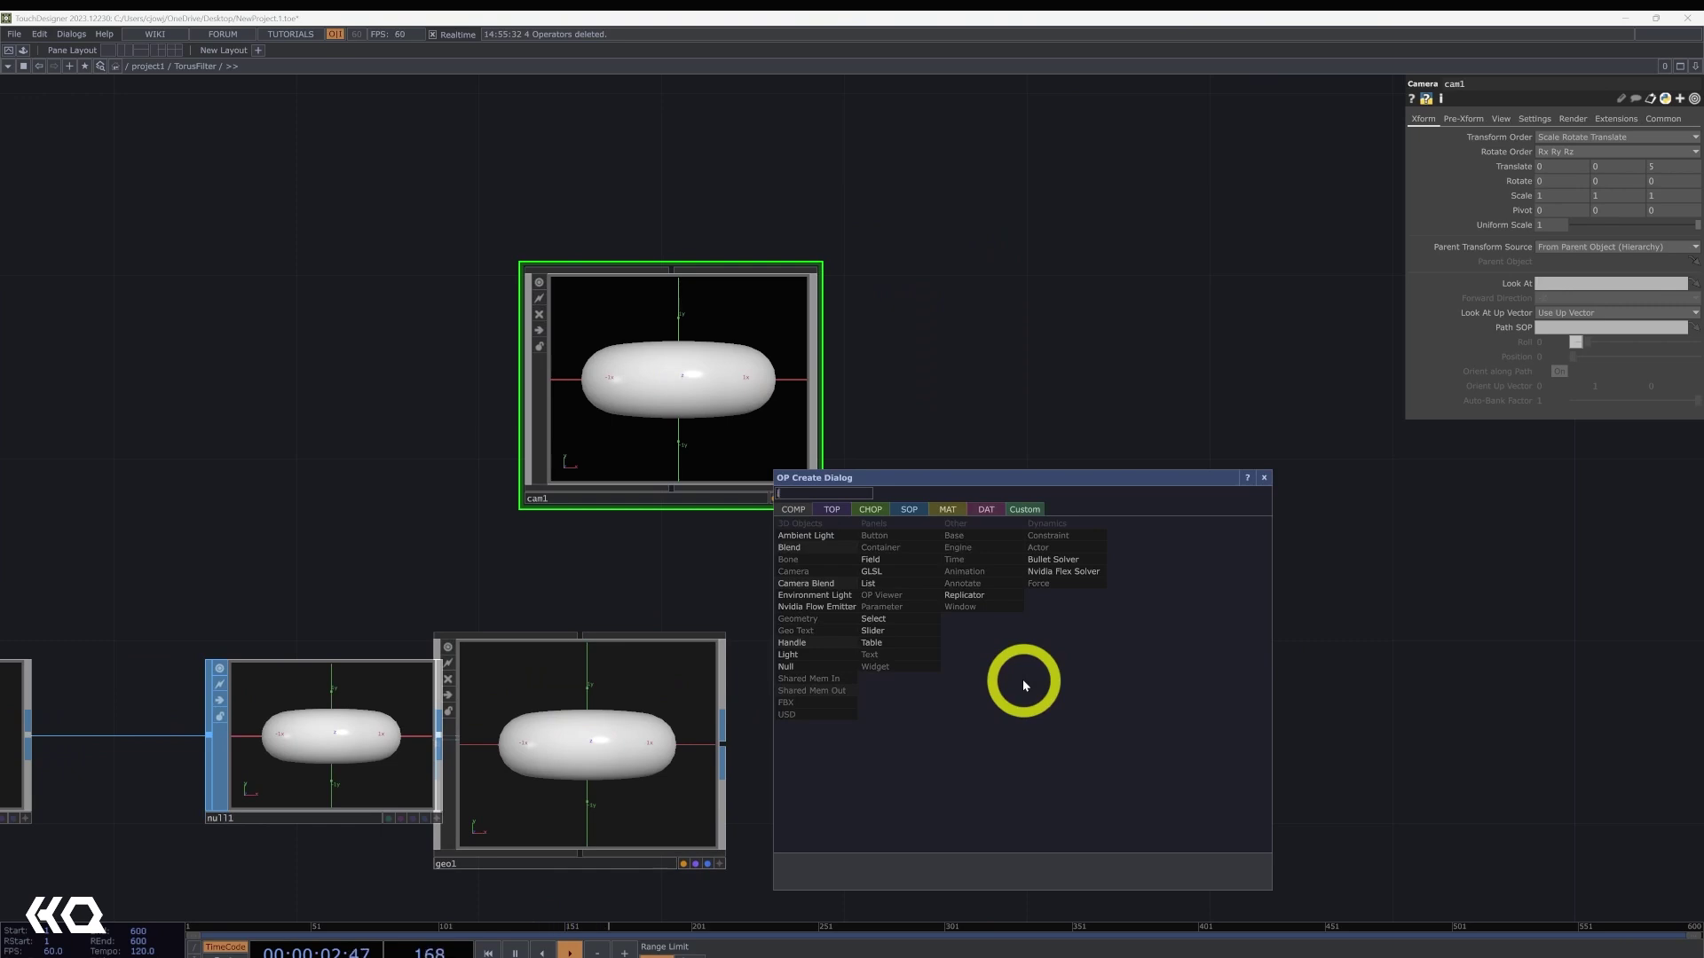
text(light)
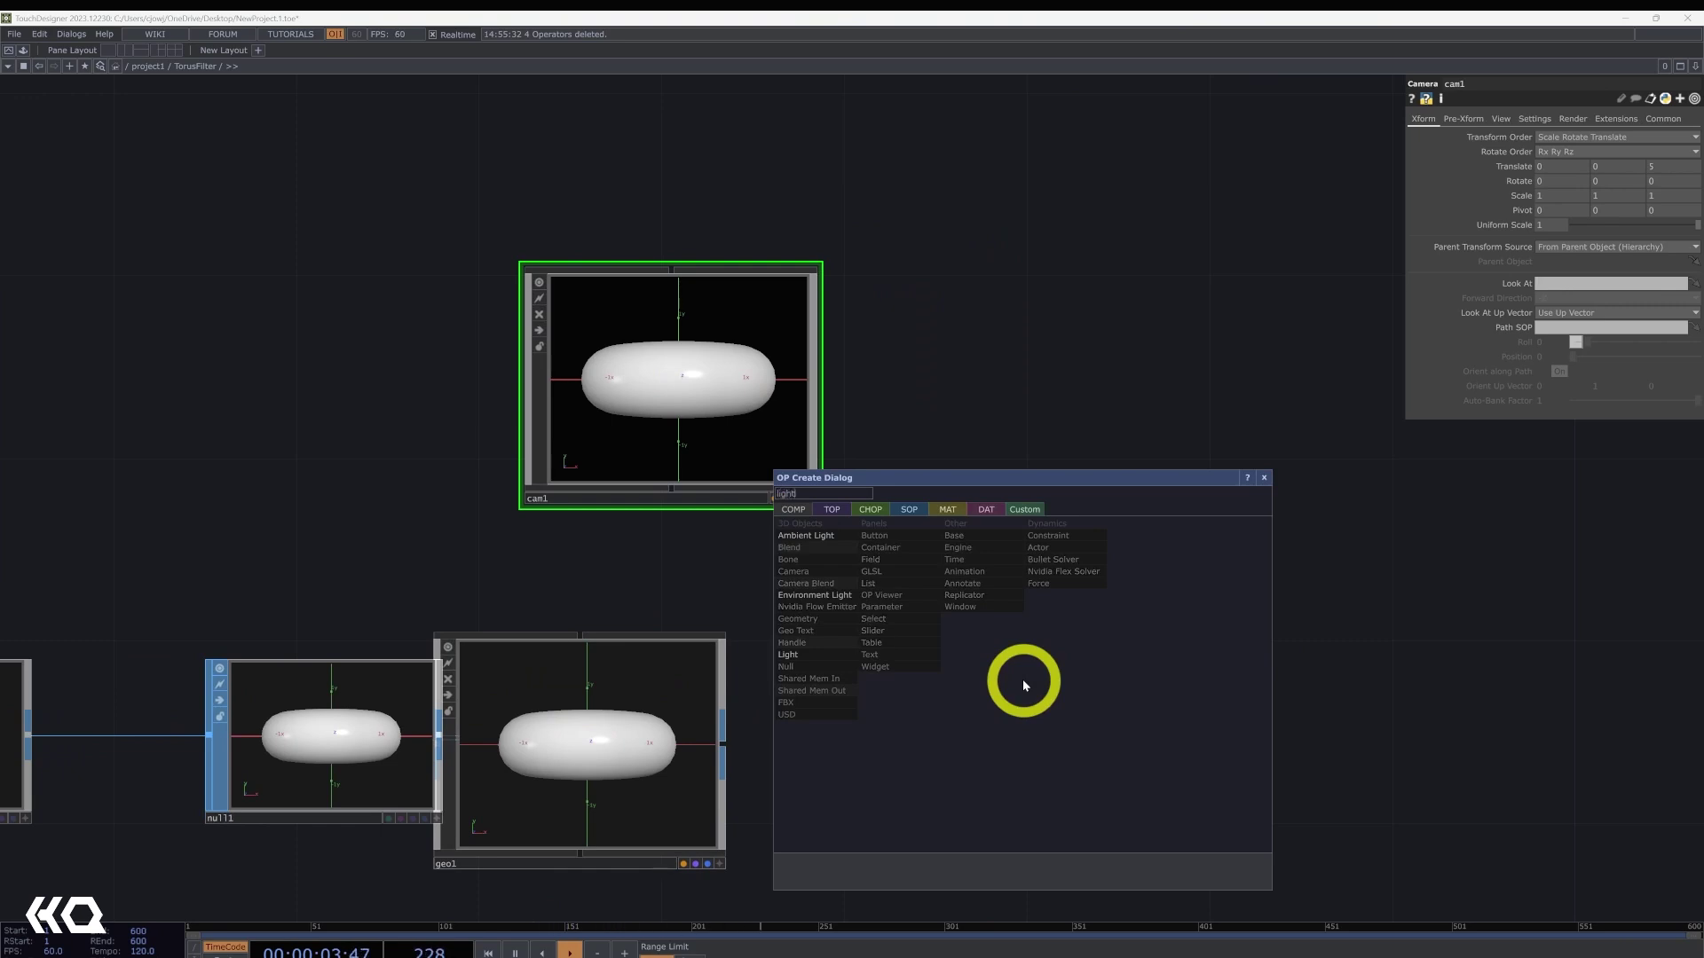
click(811, 659)
click(1093, 374)
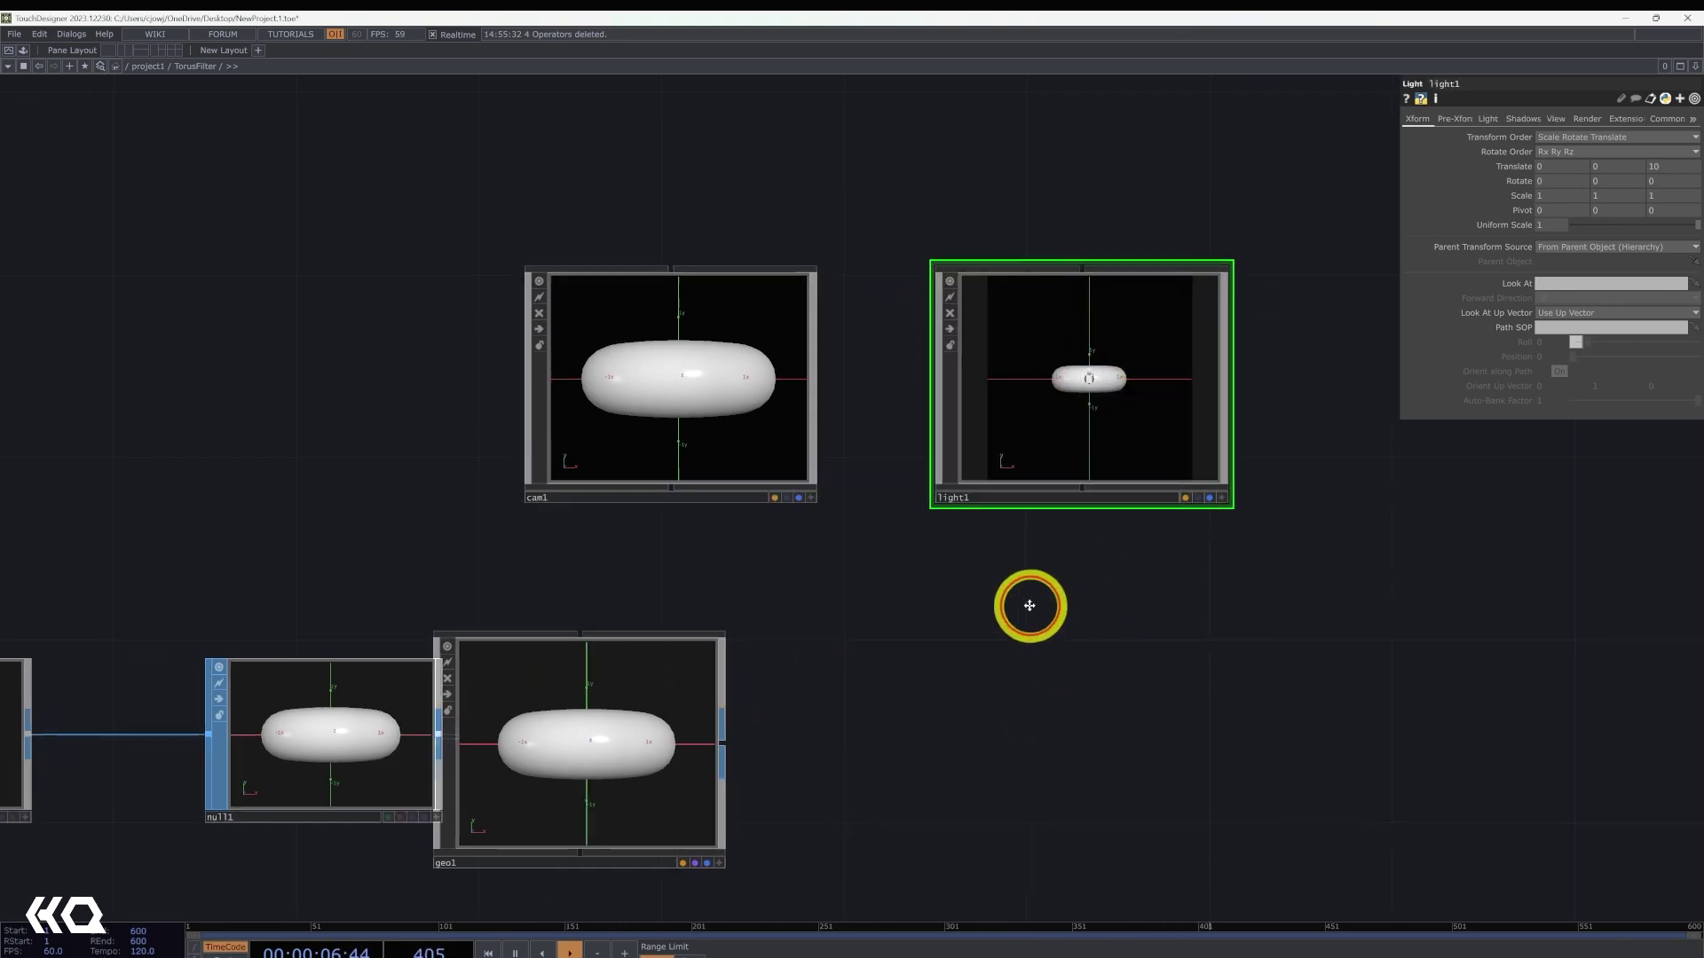
- Add a Render TOP below the light, beside the Geometry COMP
double_click(1034, 643)
text(render)
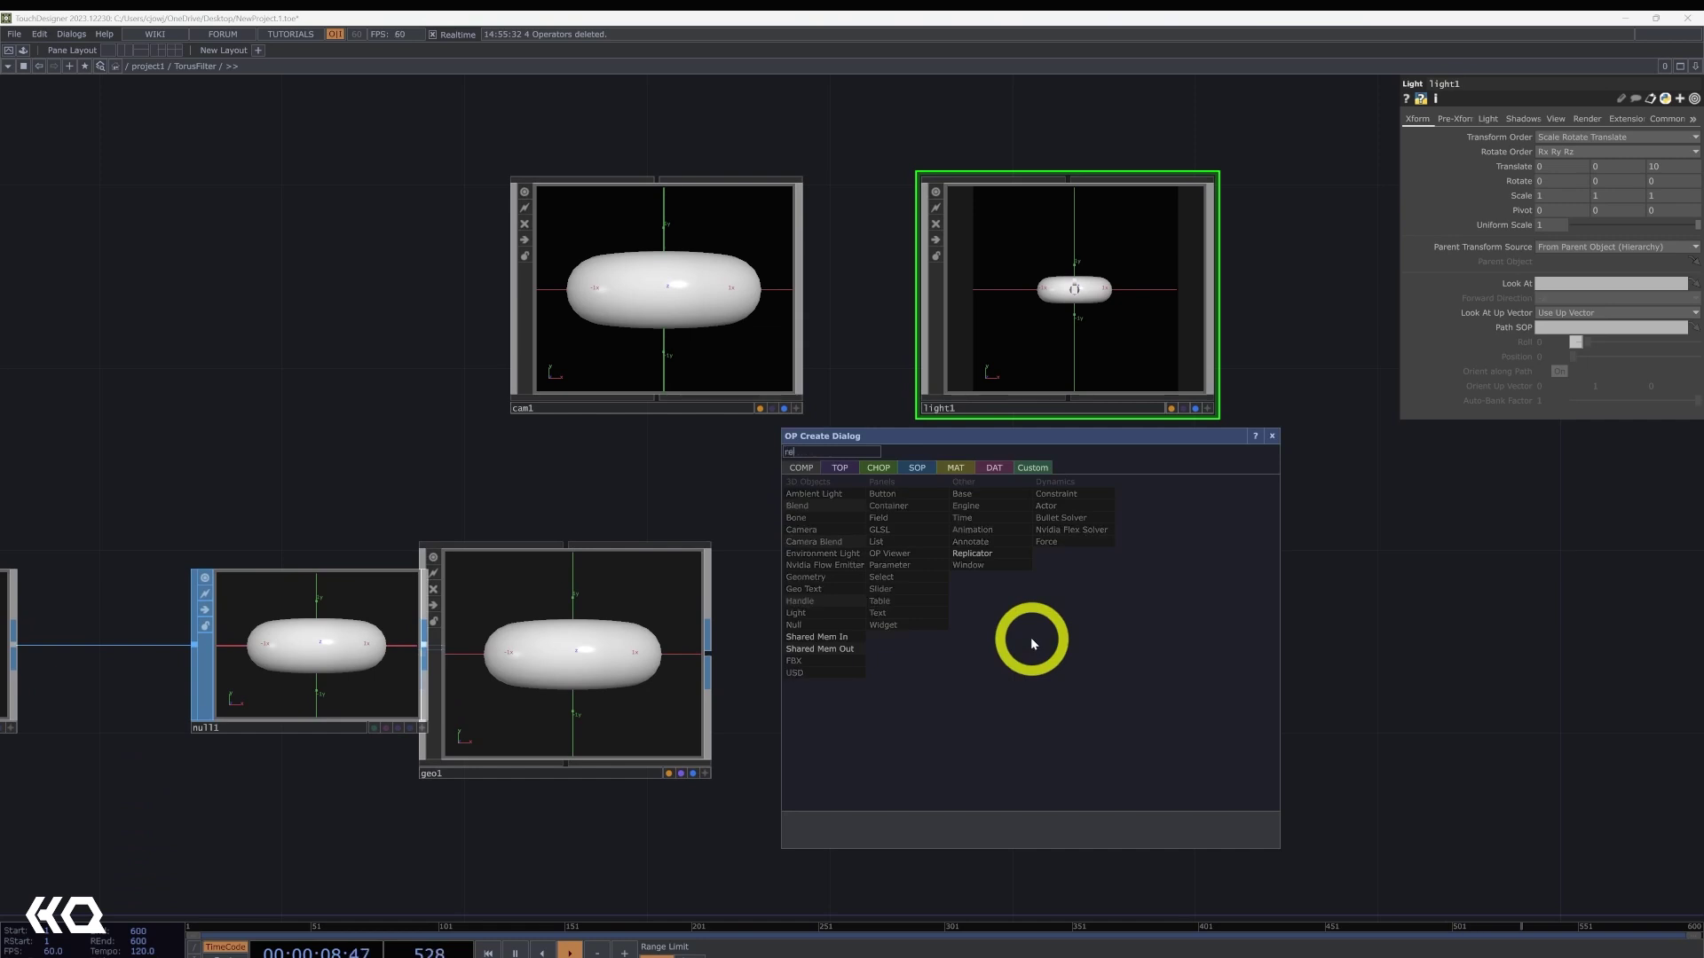
click(837, 475)
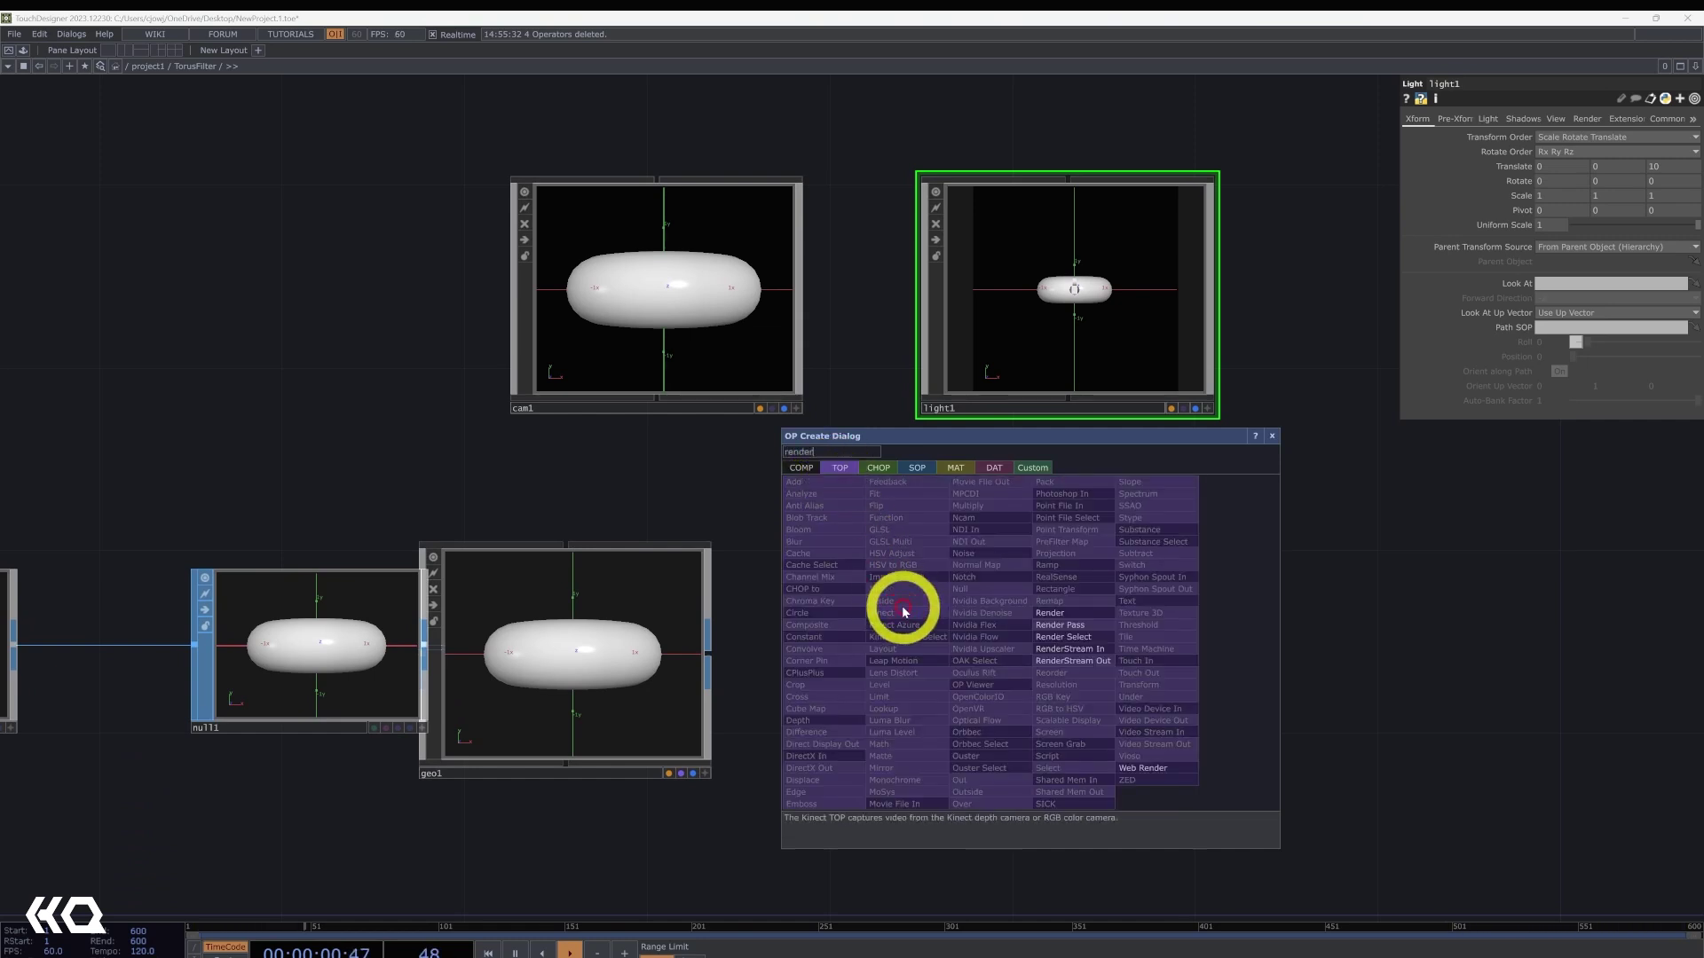
click(1047, 608)
click(1041, 696)
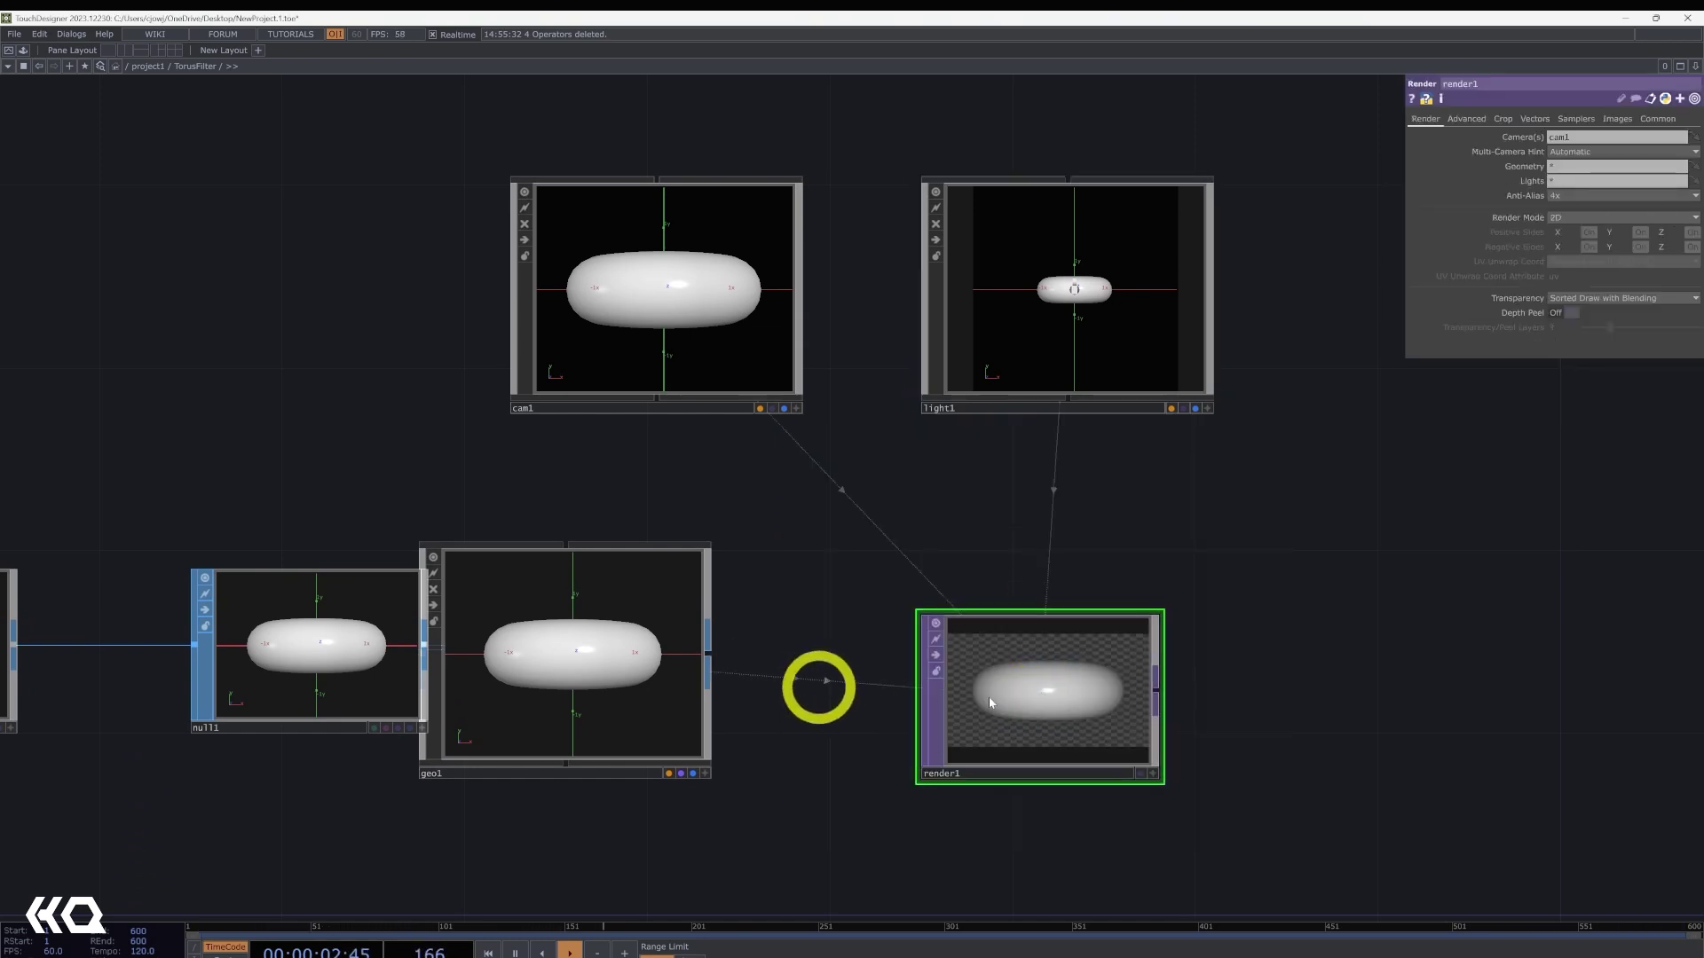
- Move the Geometry COMP away from the Null SOP so it lines up beneath the camera
drag(720, 820, 1028, 717)
drag(957, 609, 1049, 608)
drag(1015, 808, 978, 719)
- Add a Line MAT below the Geometry COMP
key(Tab)
text(line)
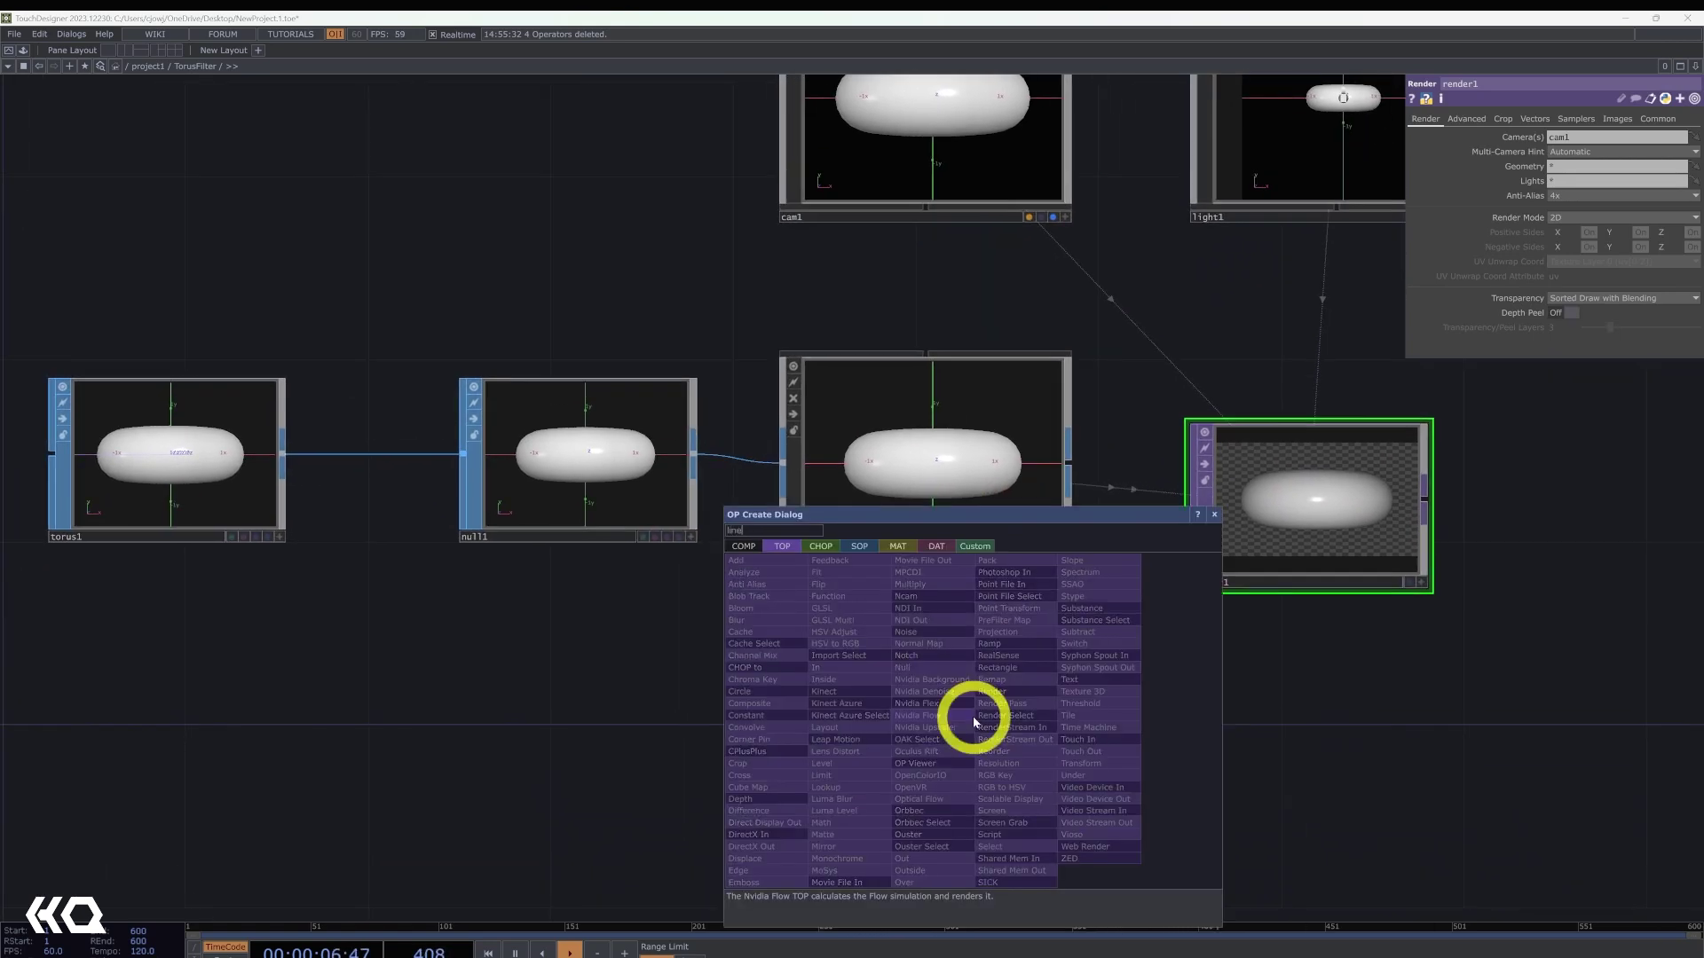
click(899, 552)
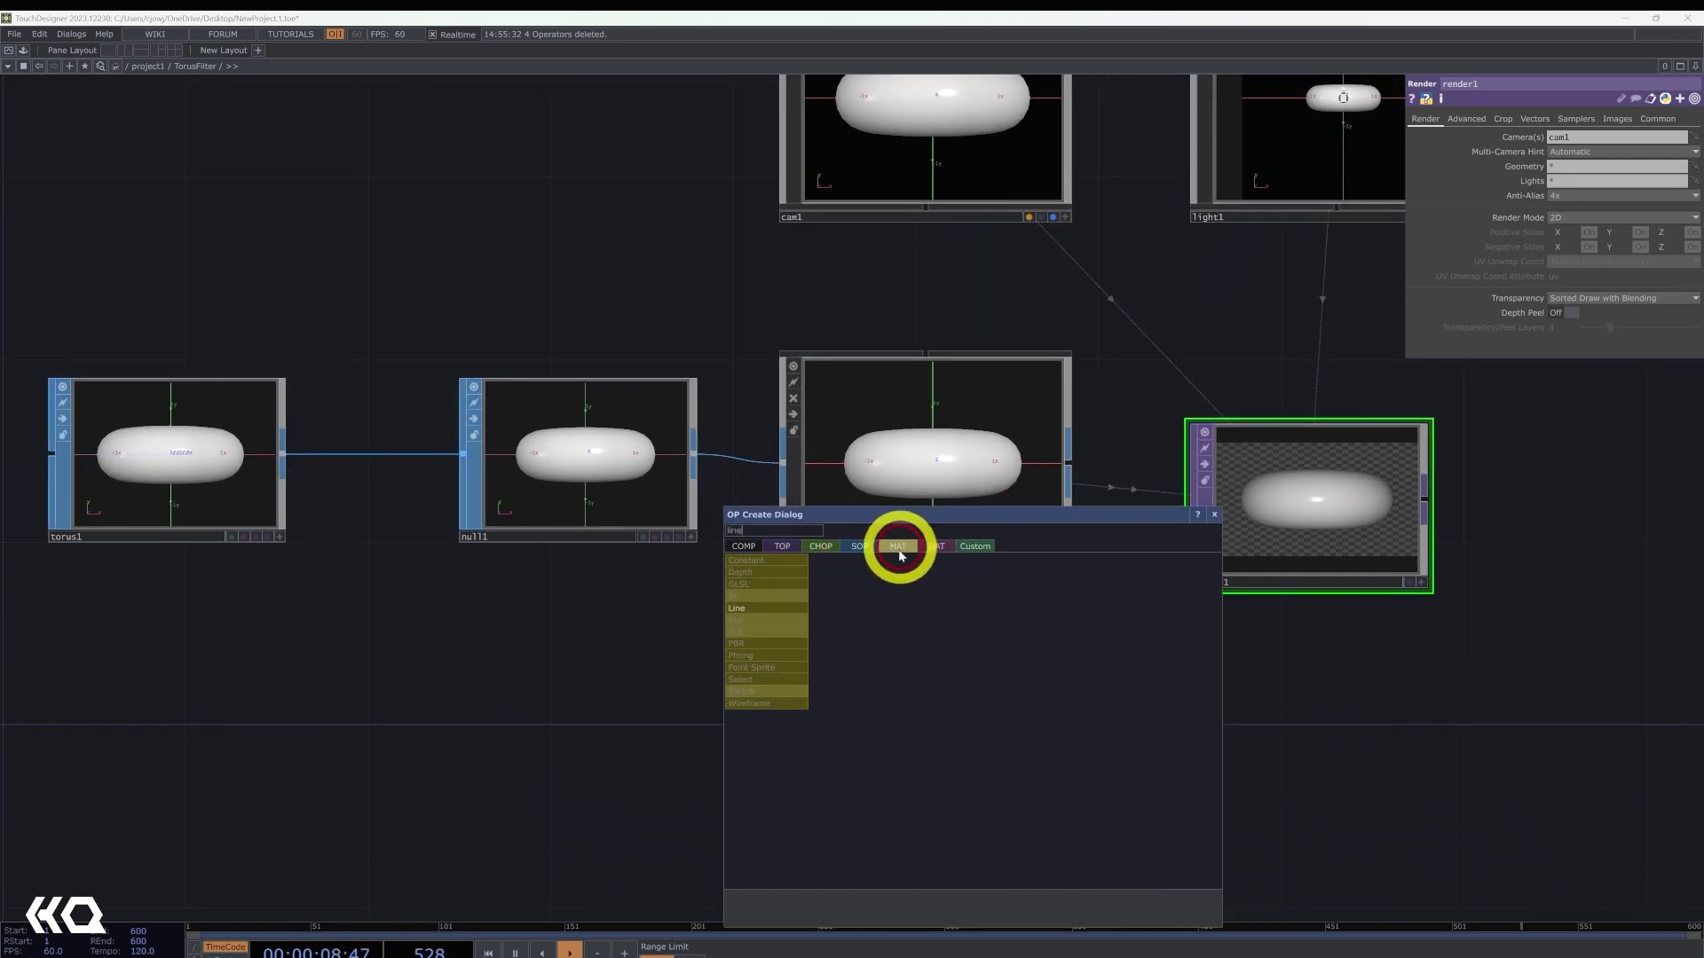
click(786, 609)
click(944, 809)
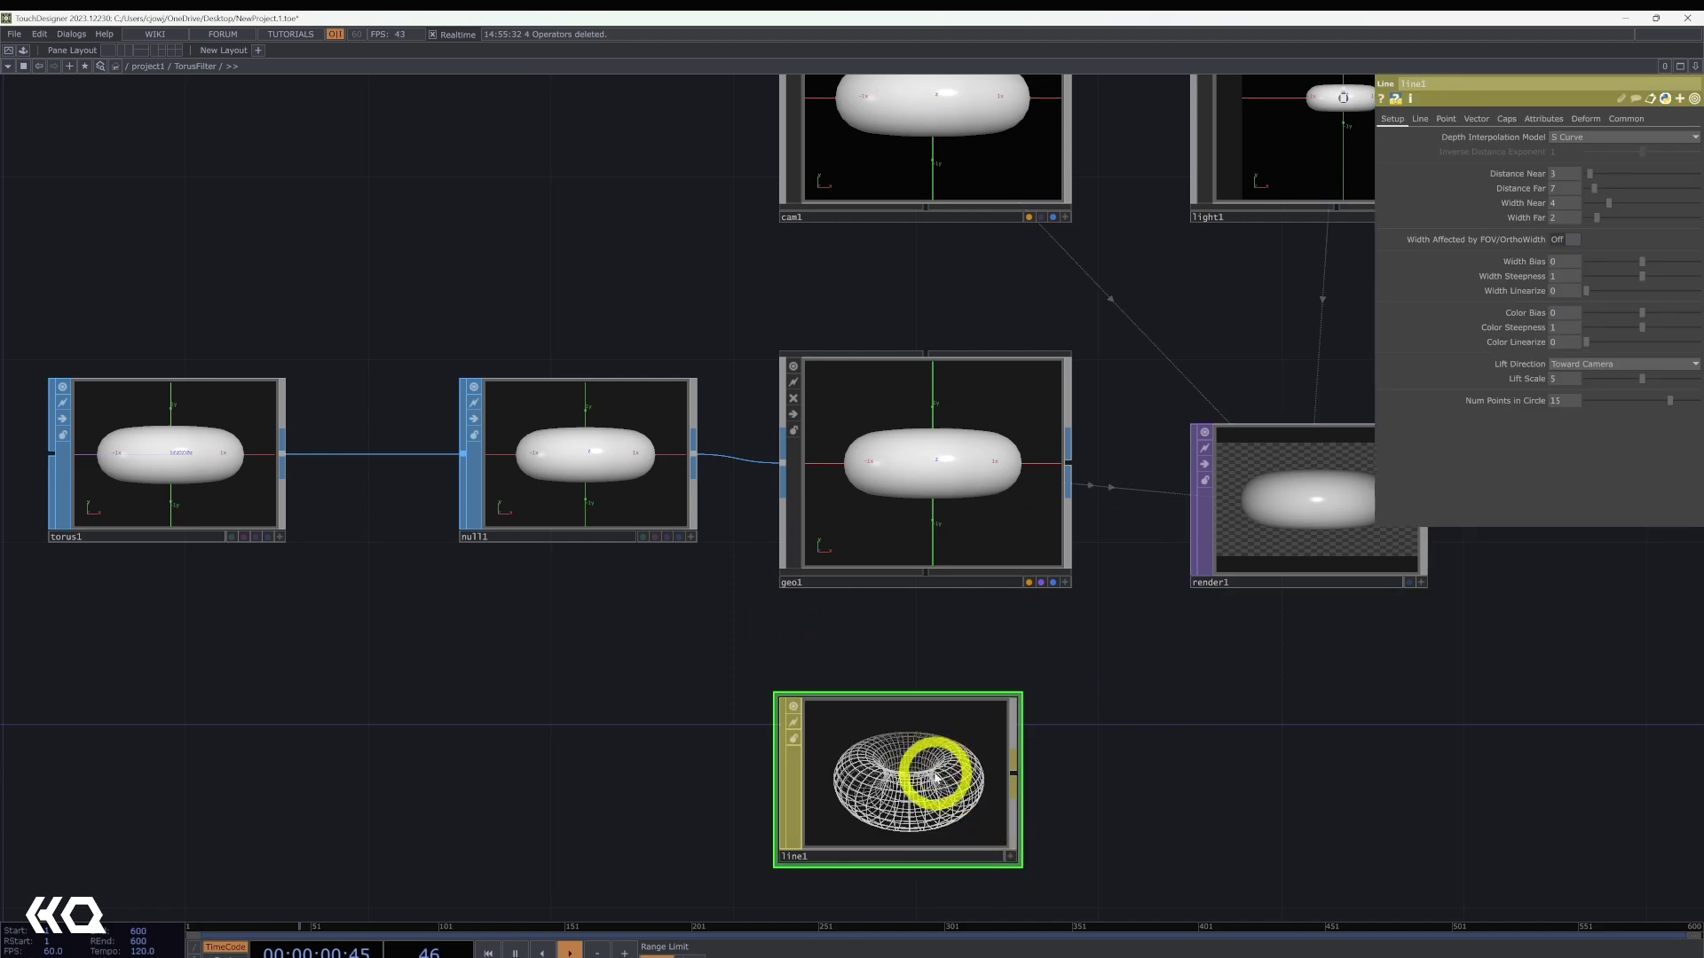
- Assign the Line MAT to the Geometry COMP as its Material parameter
drag(940, 772, 965, 465)
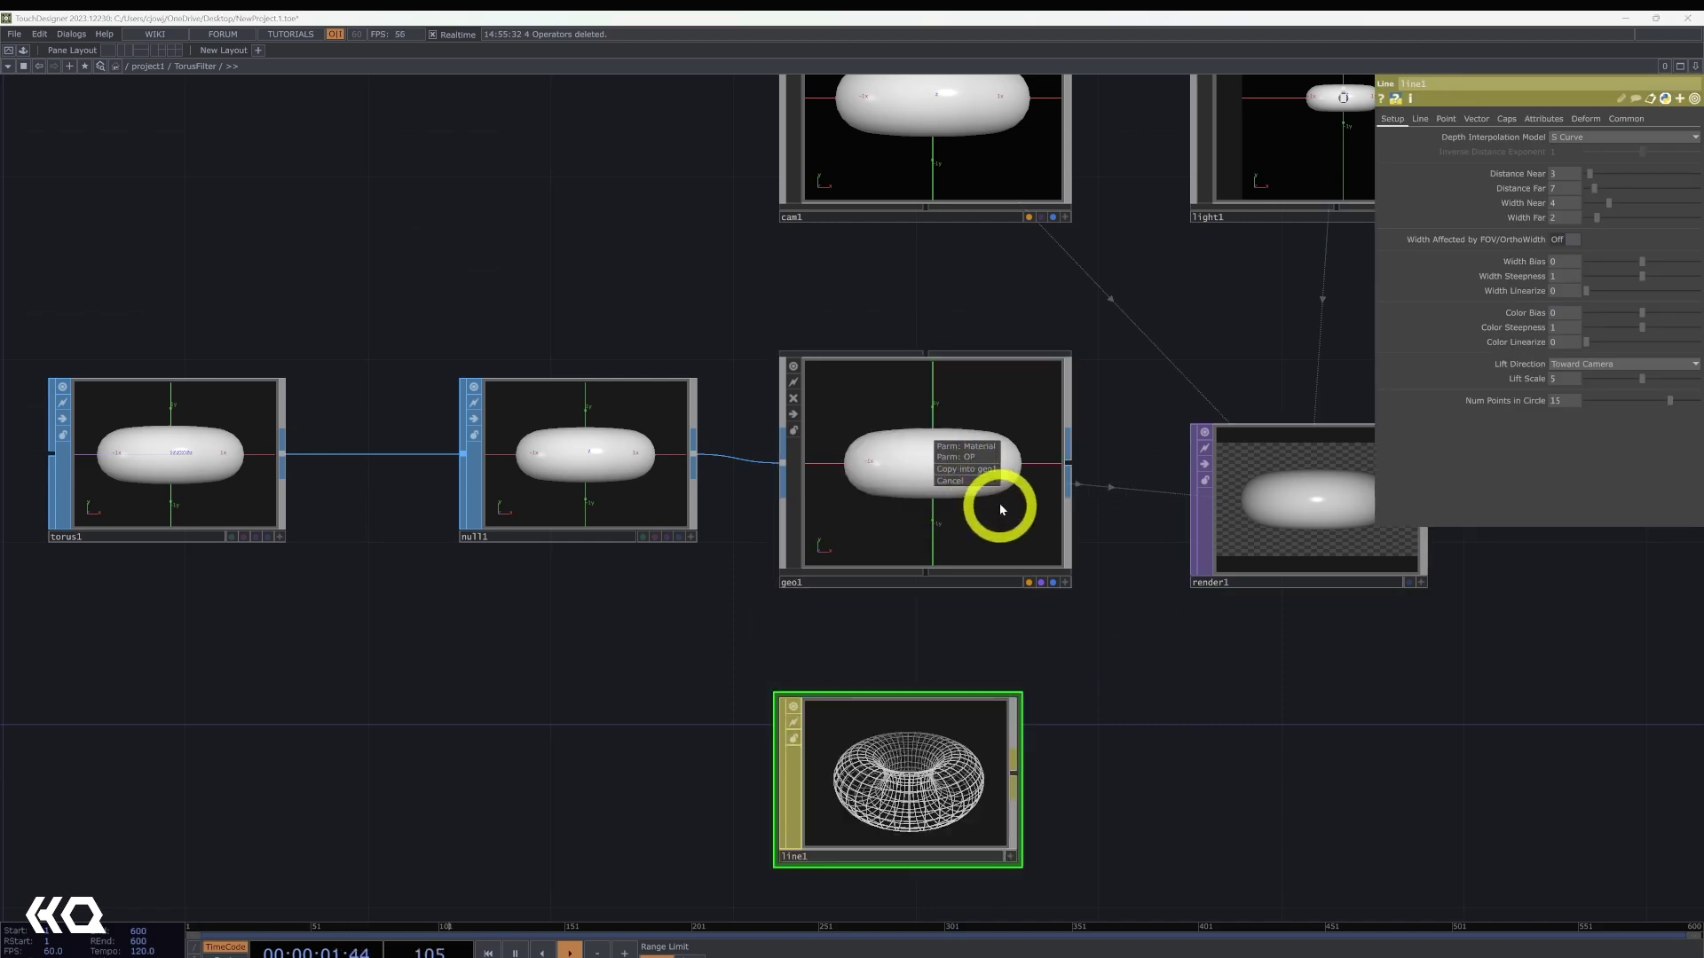
click(965, 447)
drag(1030, 657, 950, 641)
click(898, 506)
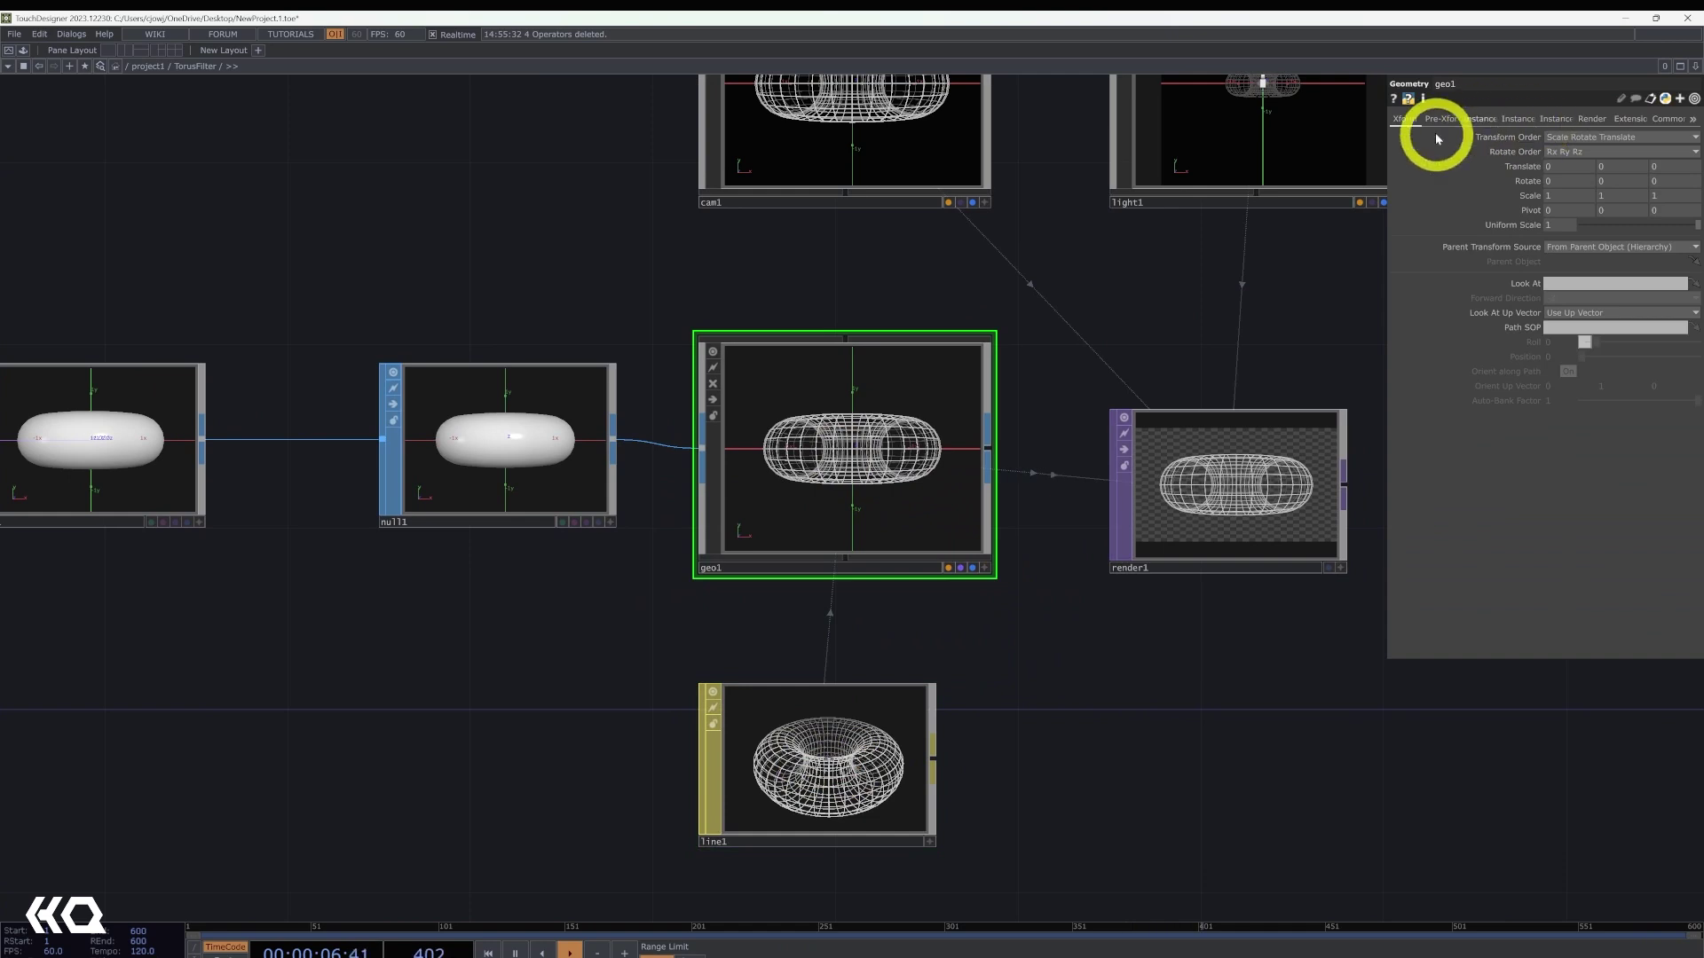
- Set both the line near color and the line far color of the Line MAT to white
click(914, 732)
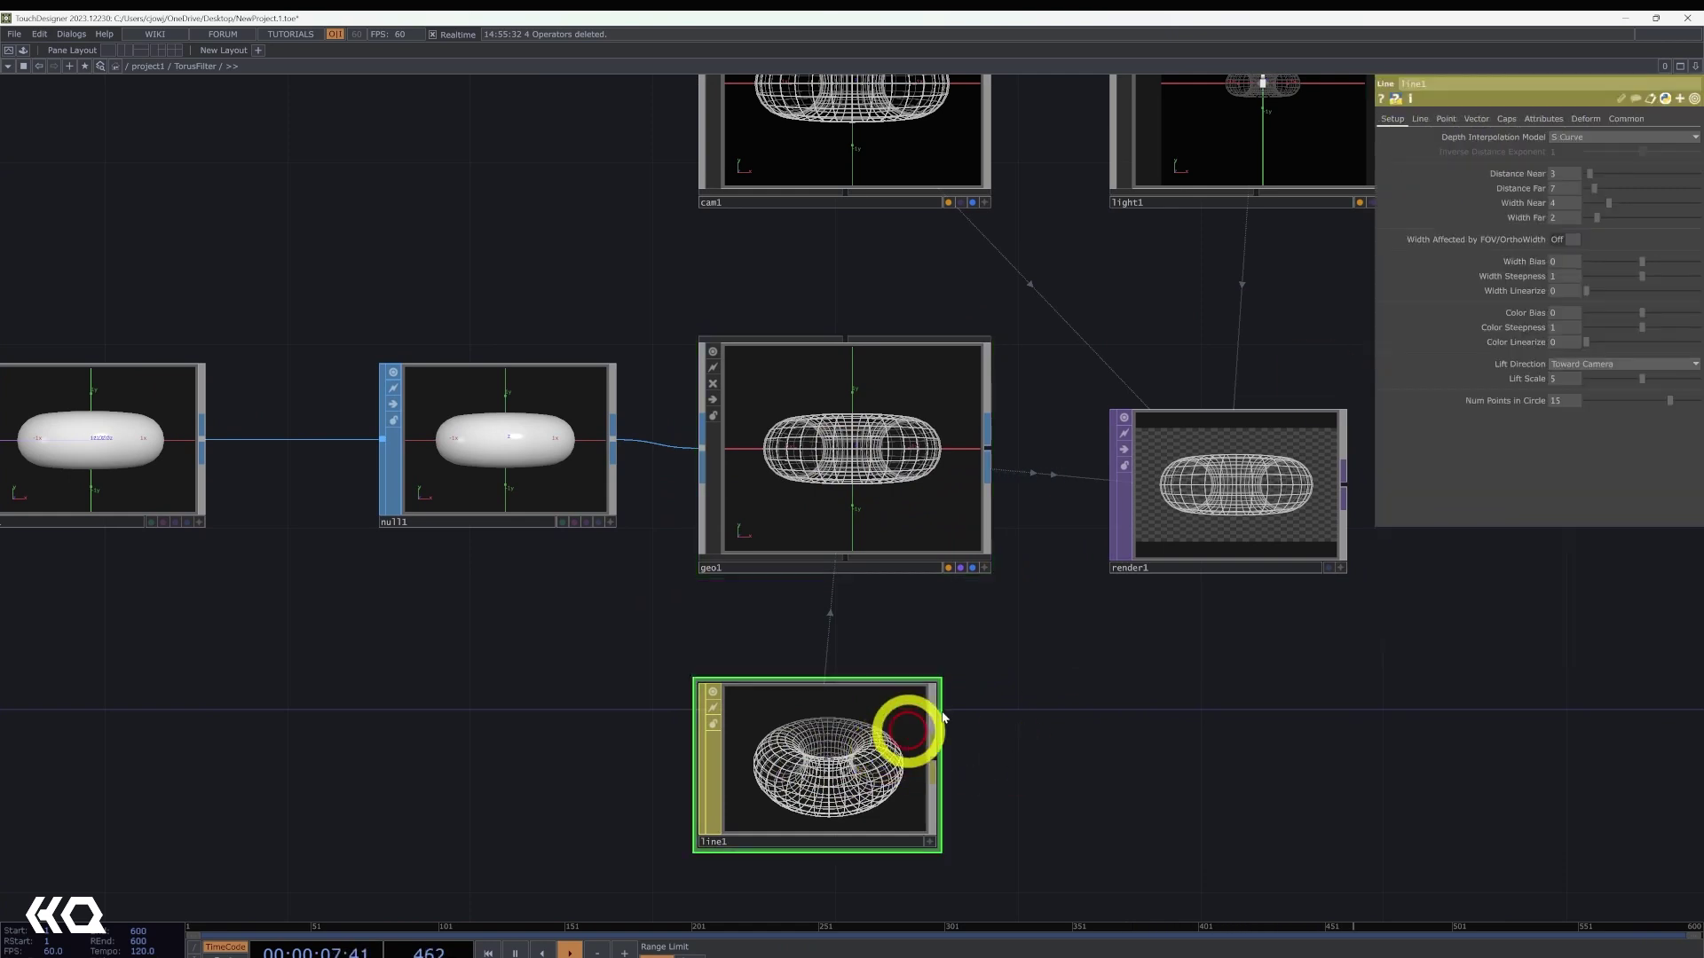
click(1421, 121)
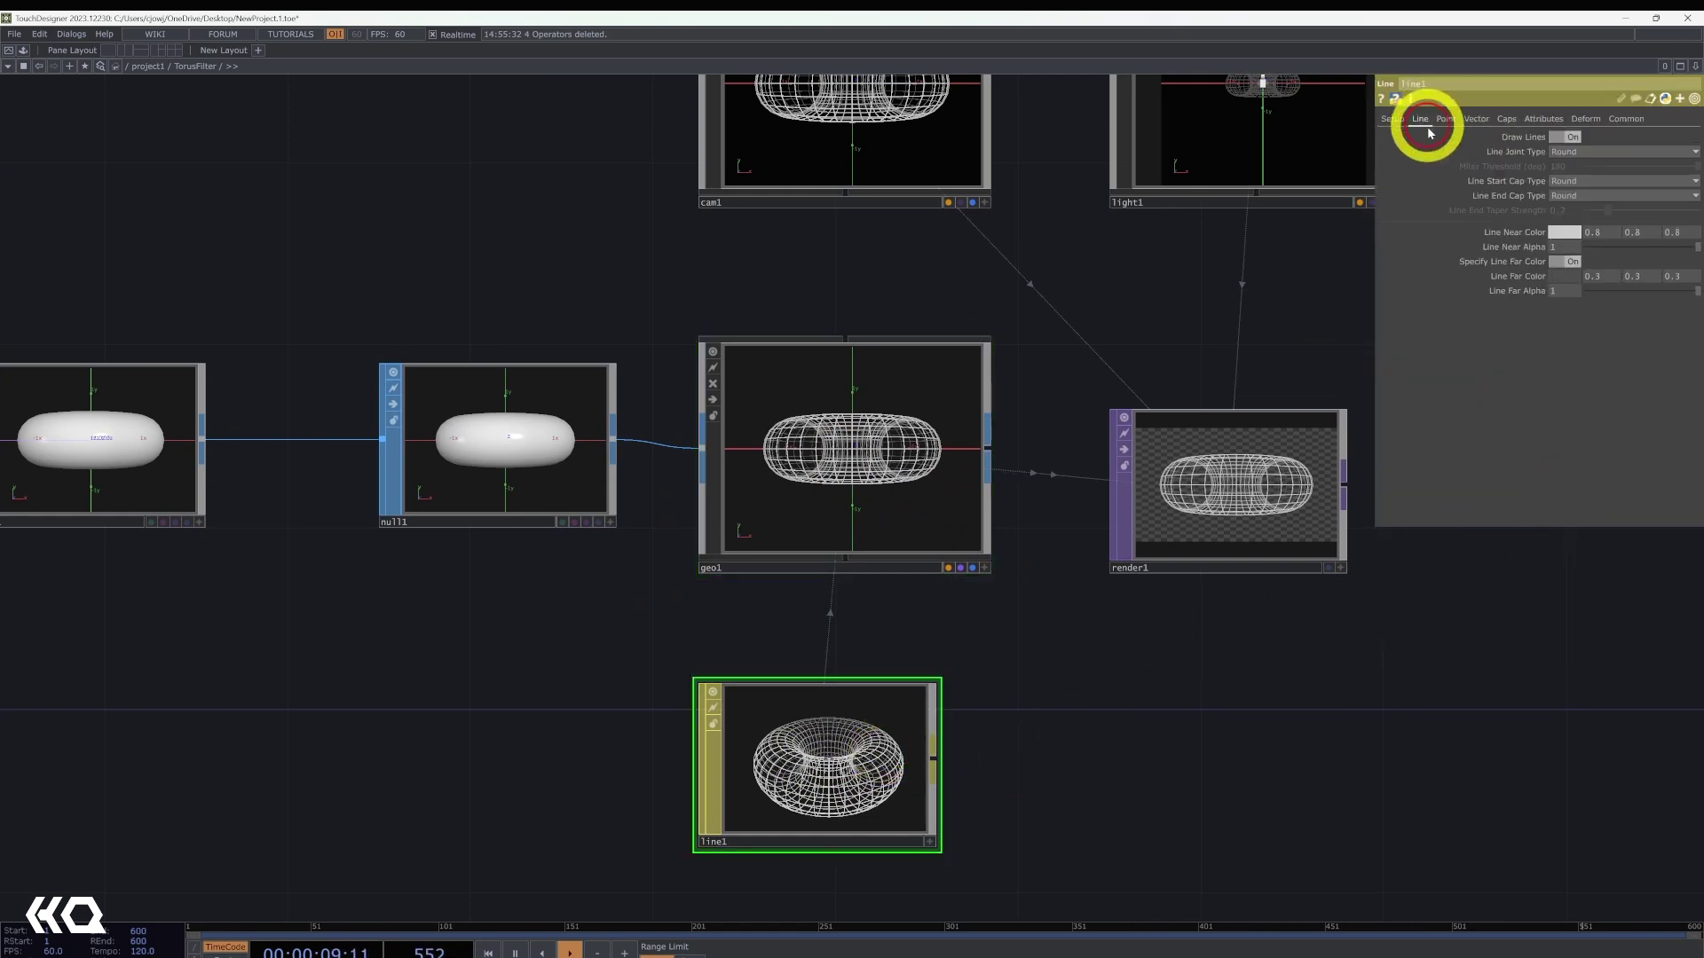
click(1564, 238)
click(1645, 211)
click(1650, 150)
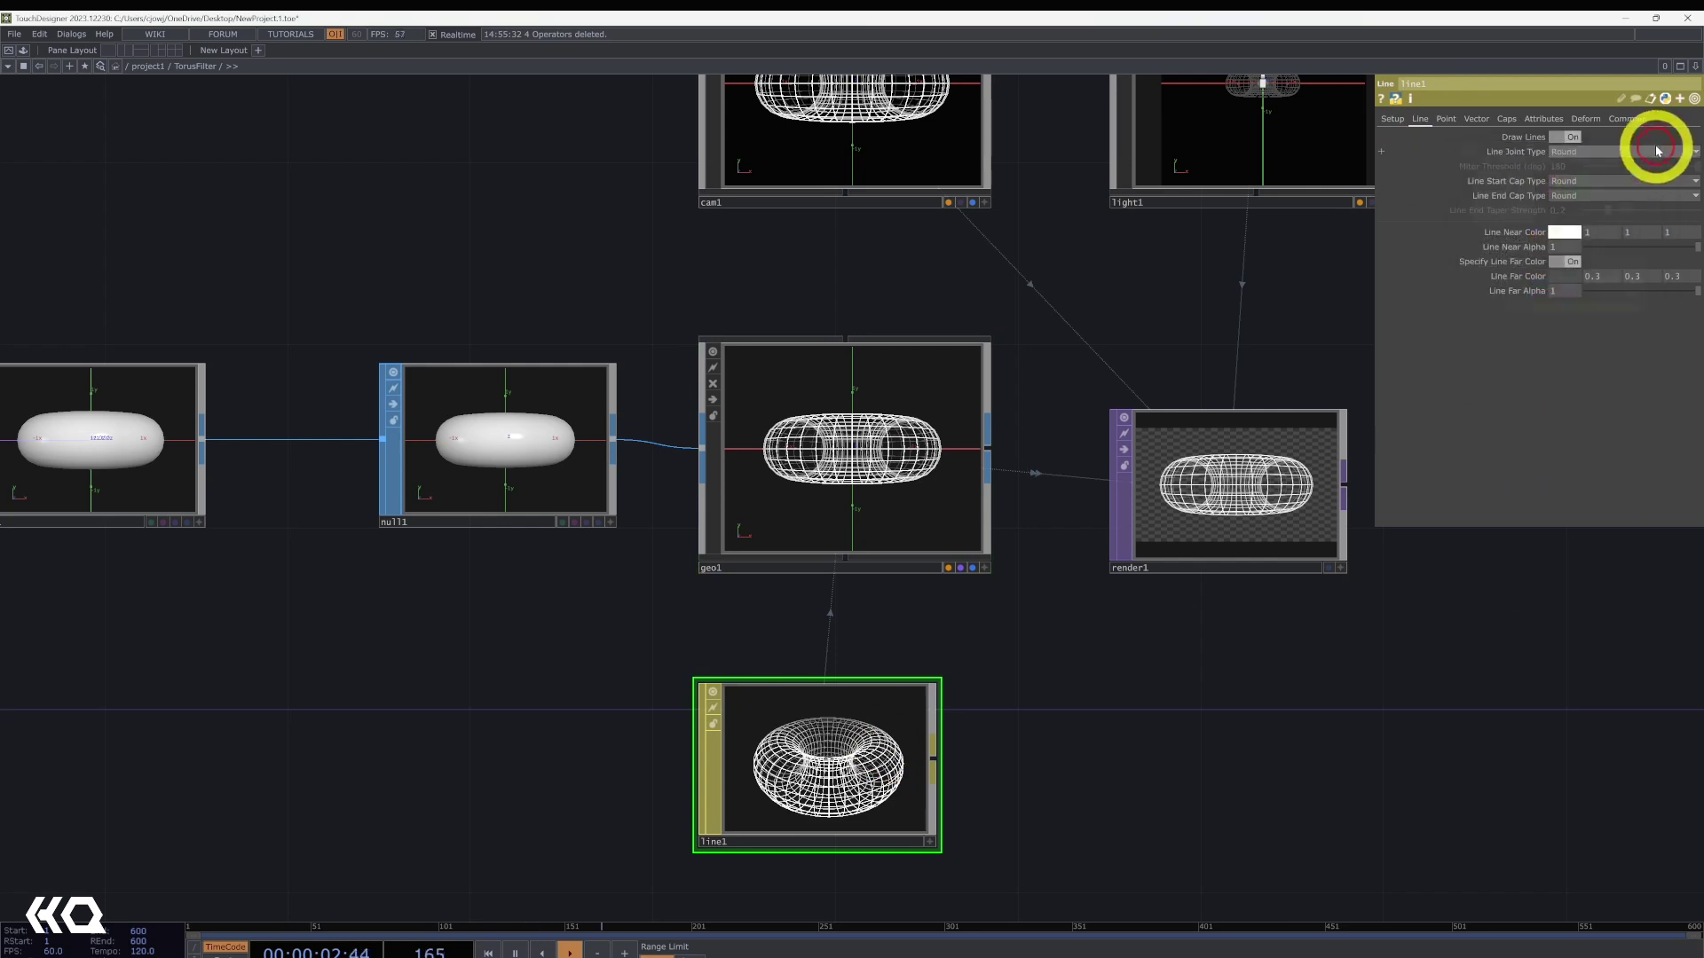
click(1574, 262)
click(1562, 276)
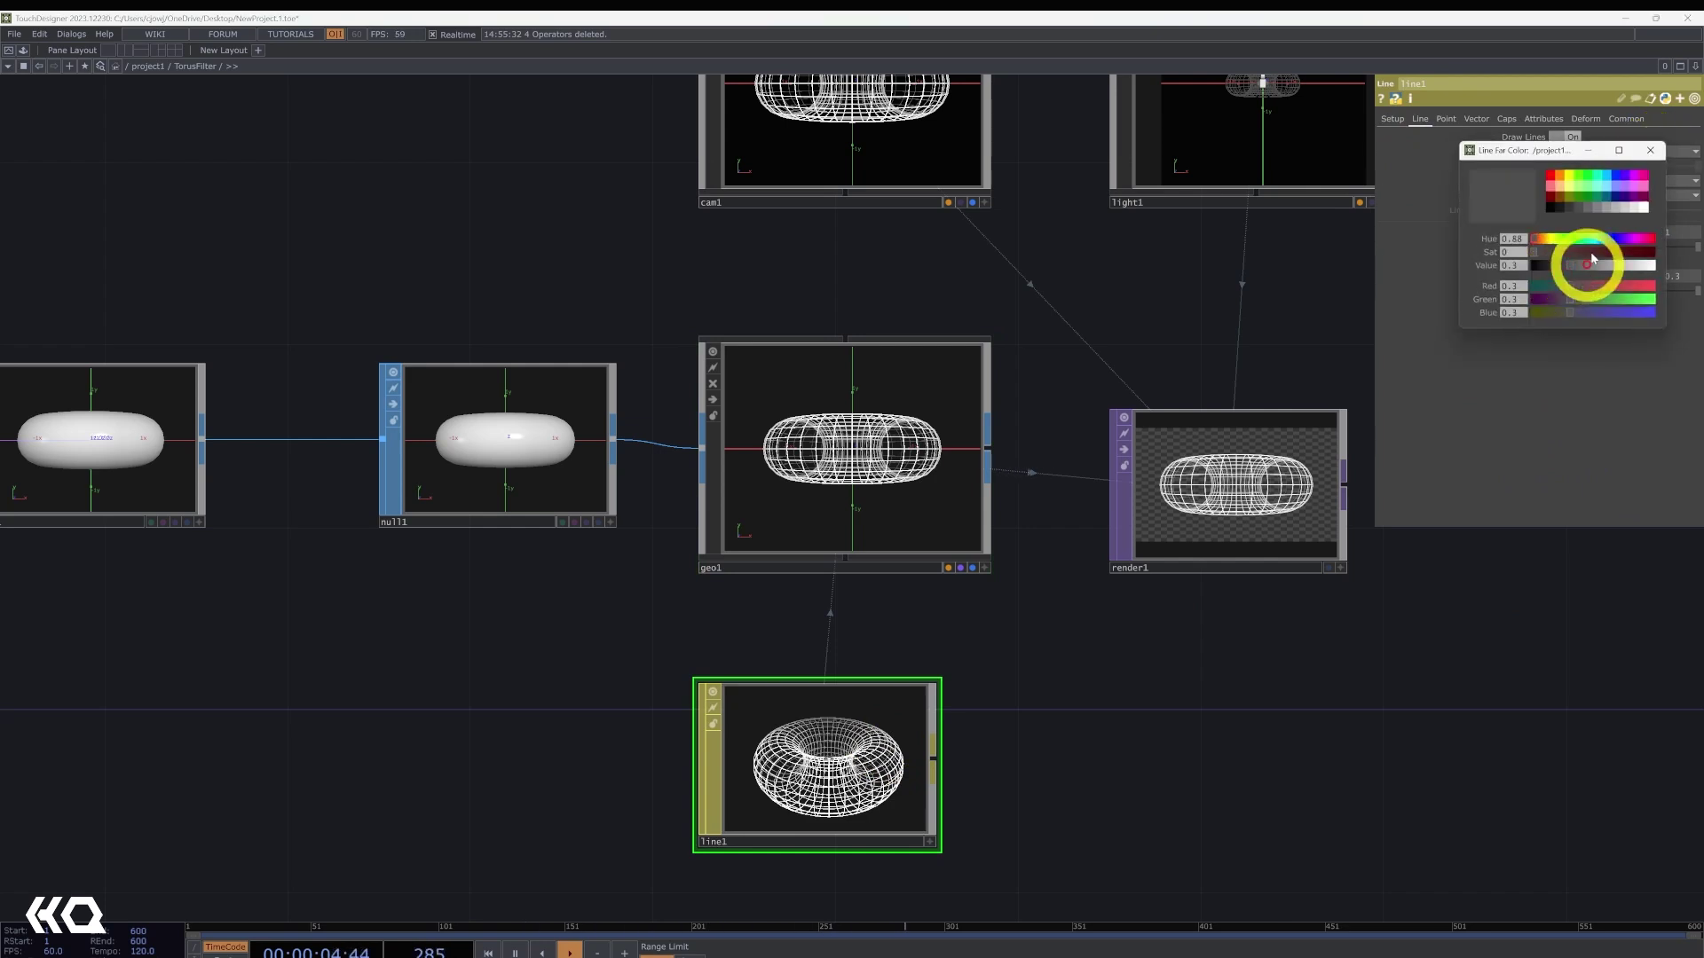
click(1646, 209)
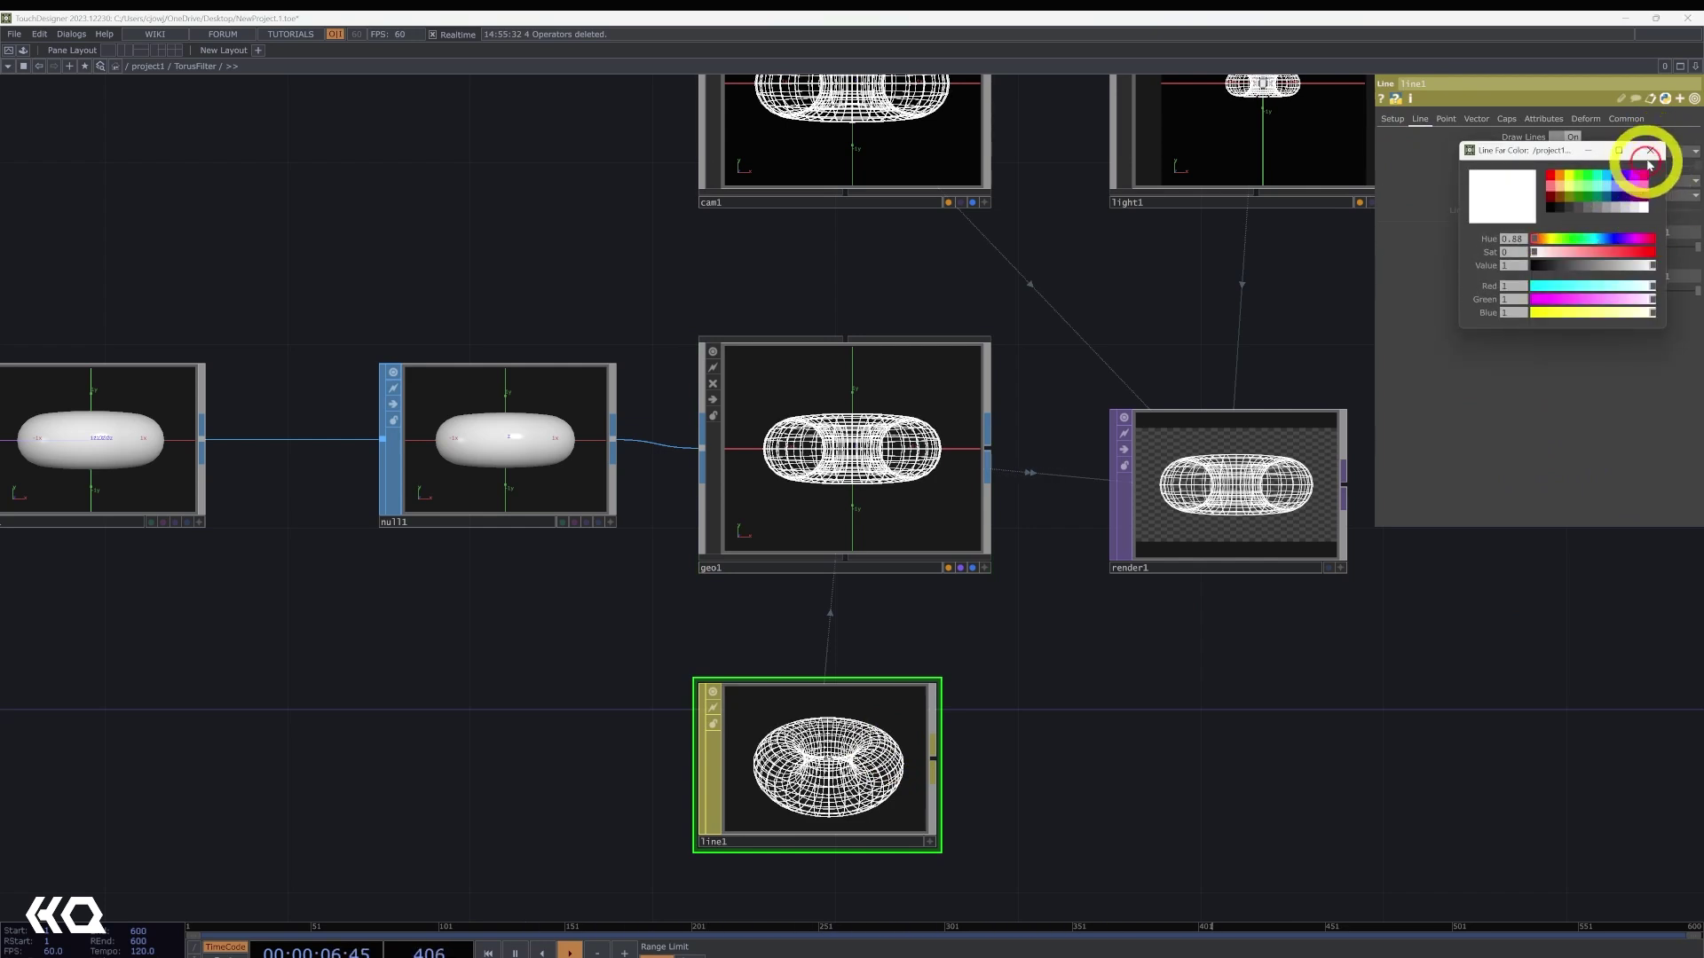
click(1650, 150)
- Turn on Draw Points in the Line MAT and raise the Point Size Multiplier to its slider's maximum
click(1445, 124)
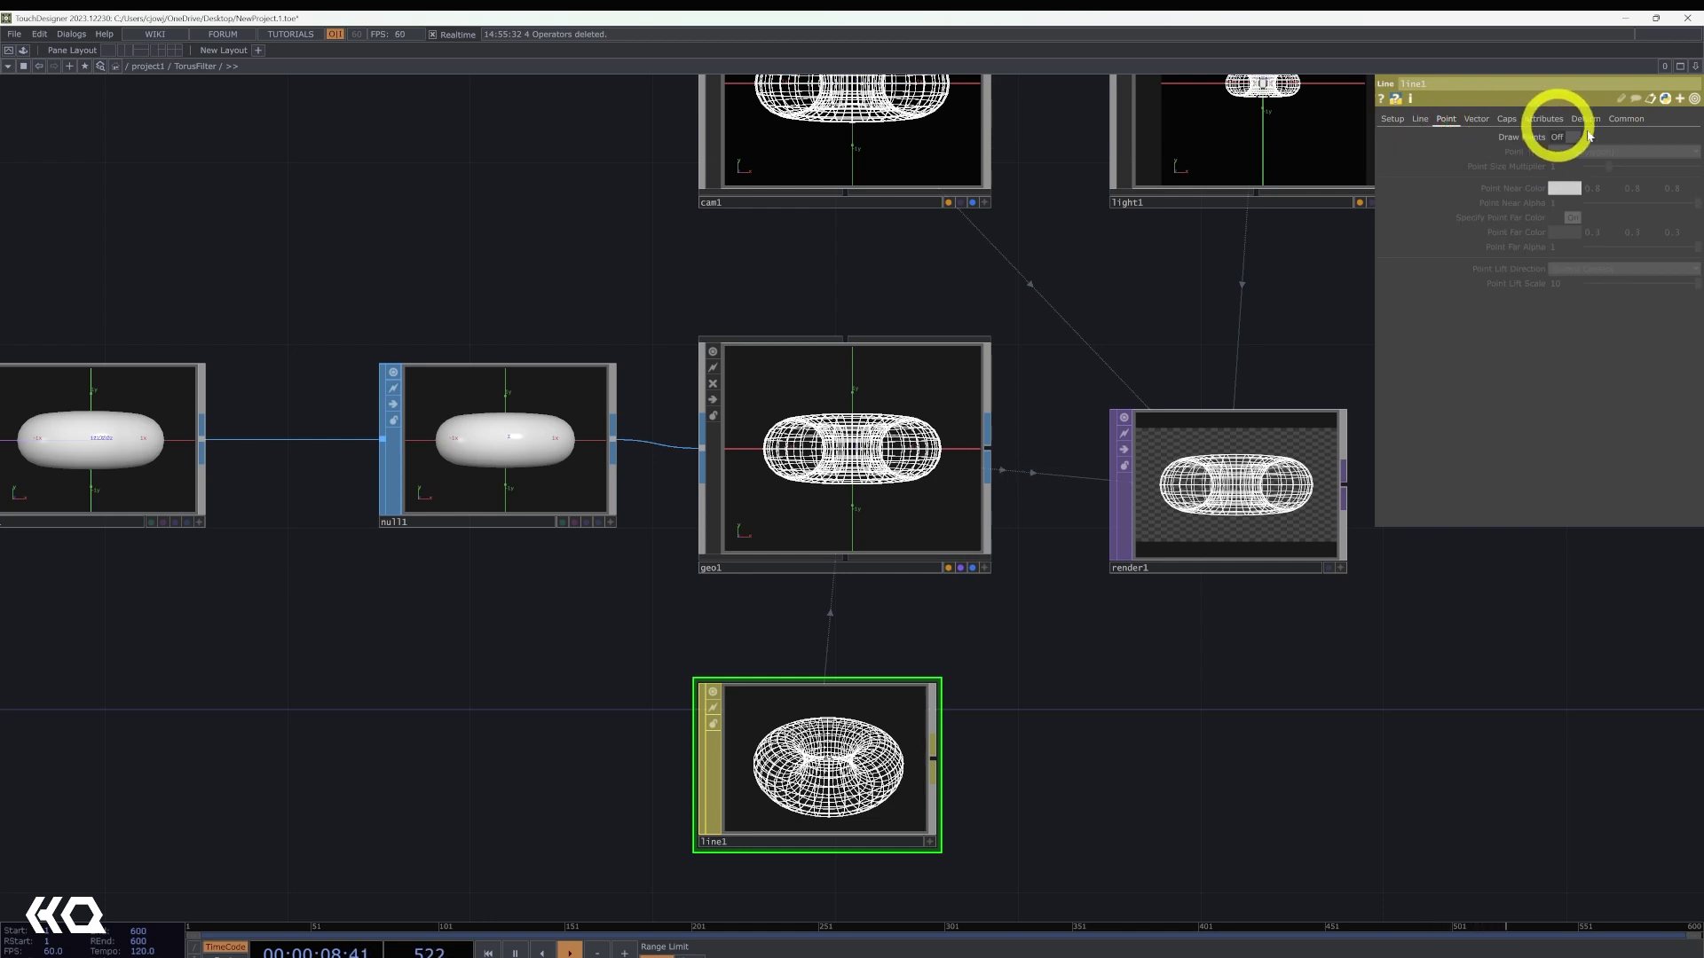
click(1568, 140)
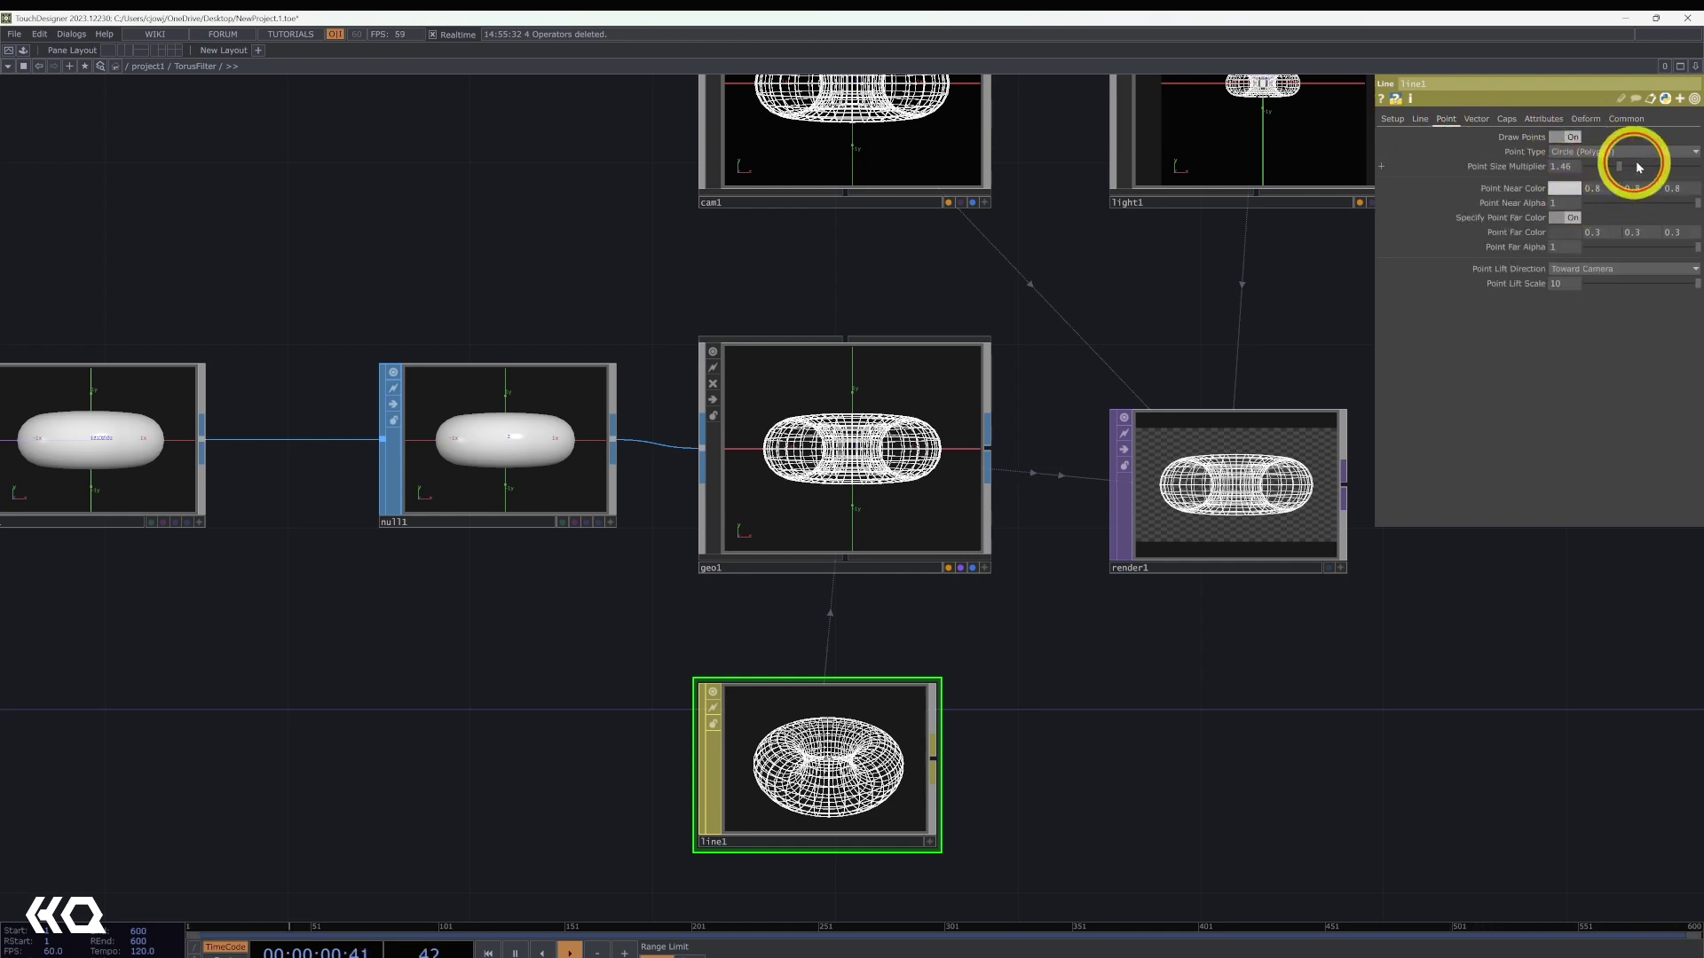
drag(1639, 167, 1615, 170)
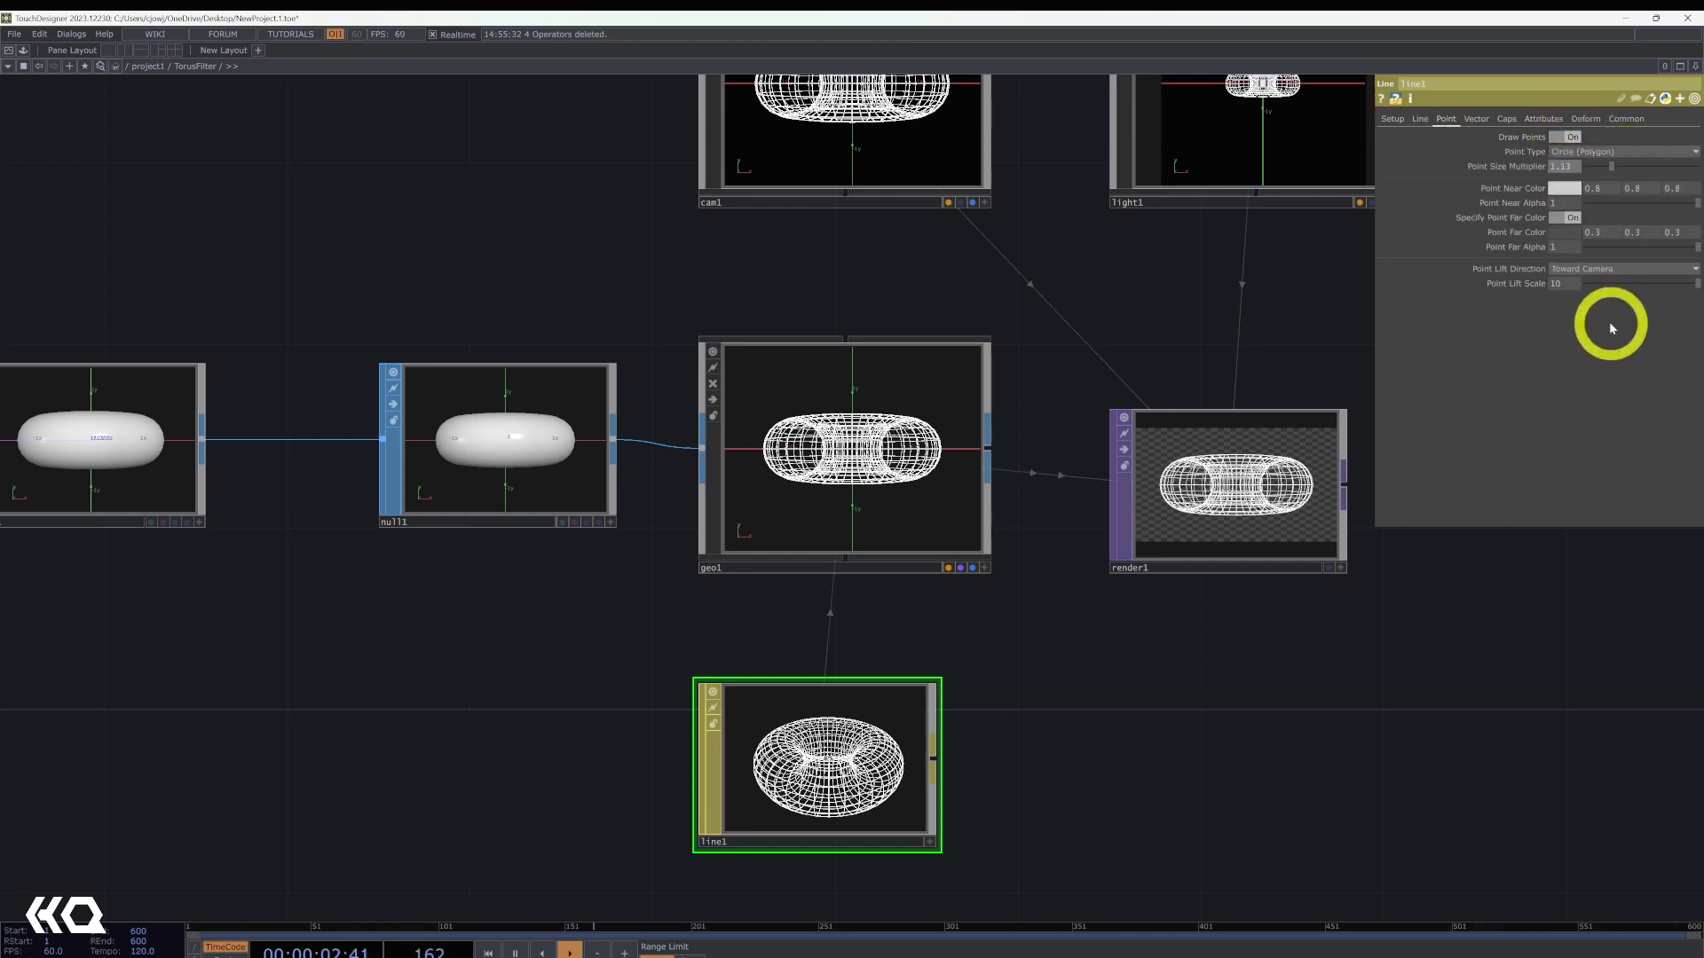
drag(1647, 166, 1700, 165)
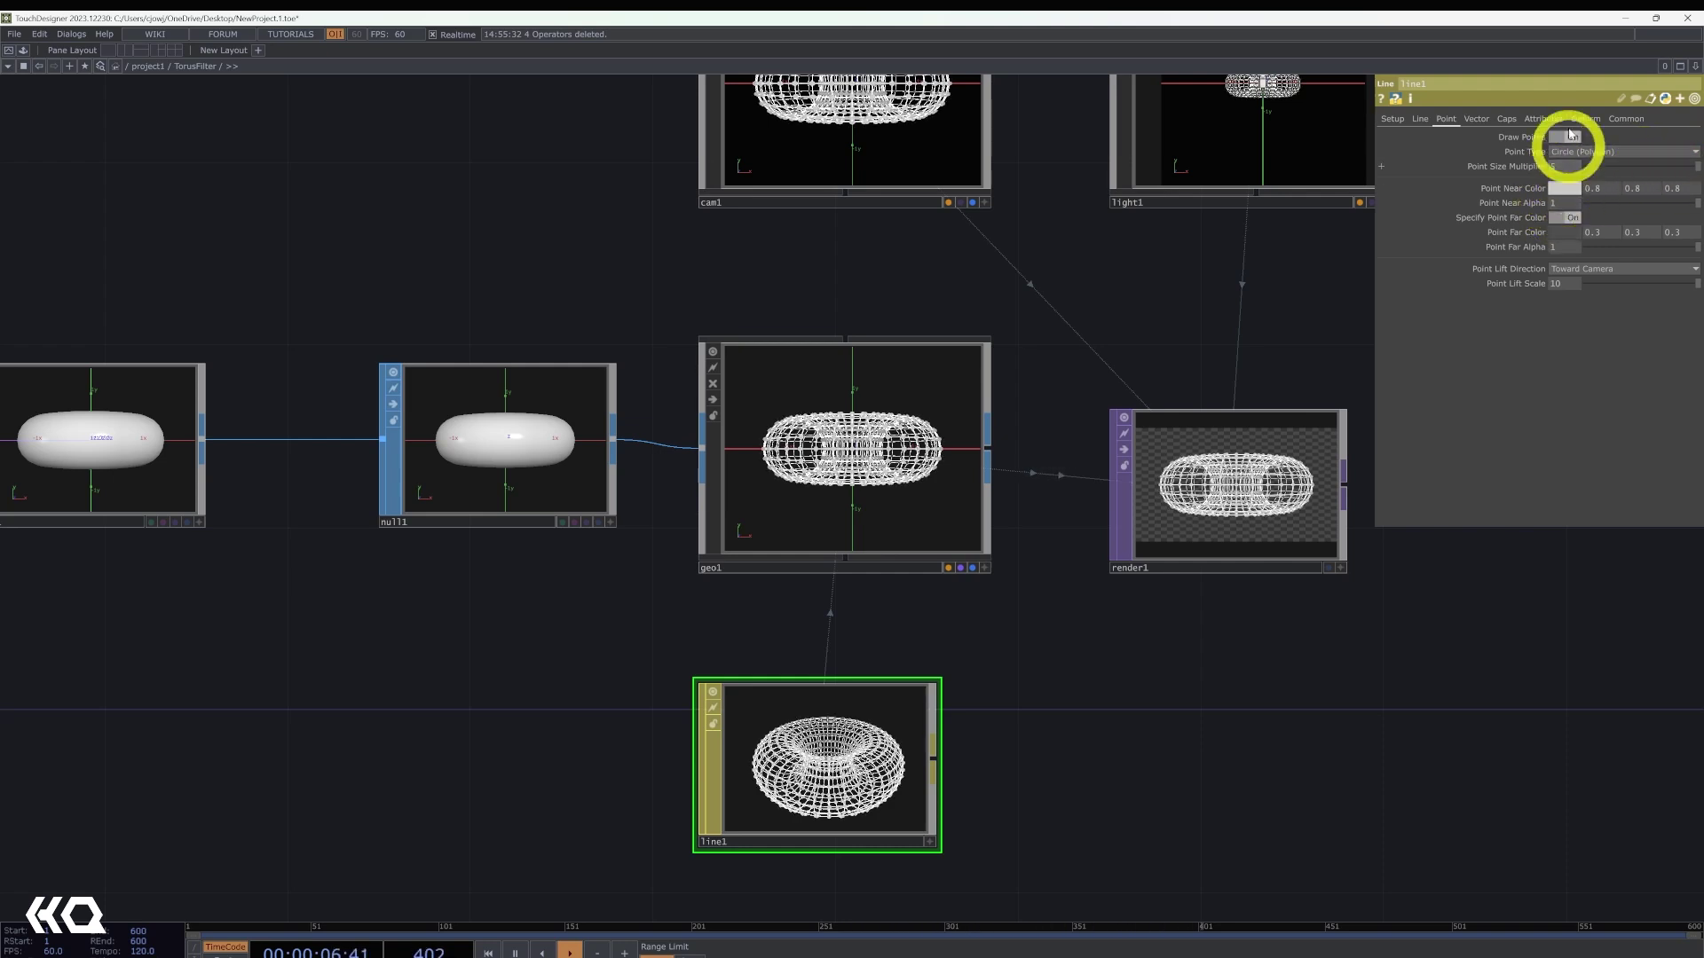
- Set the Line MAT's point near color to white
click(1575, 196)
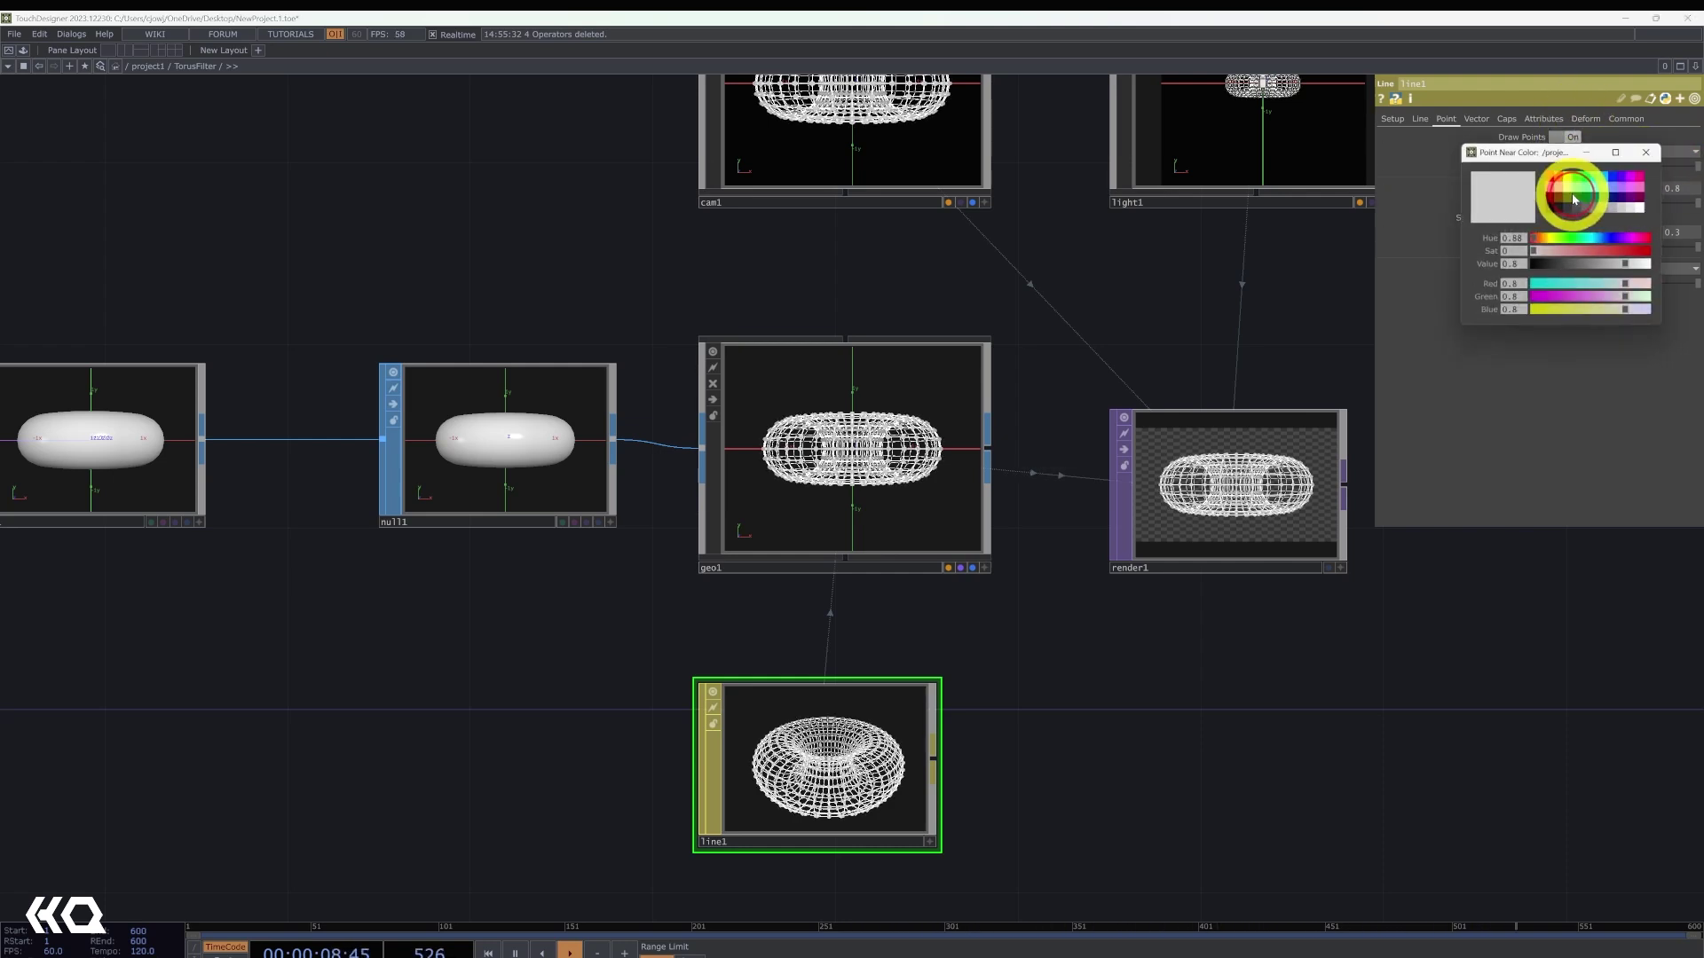
click(1646, 209)
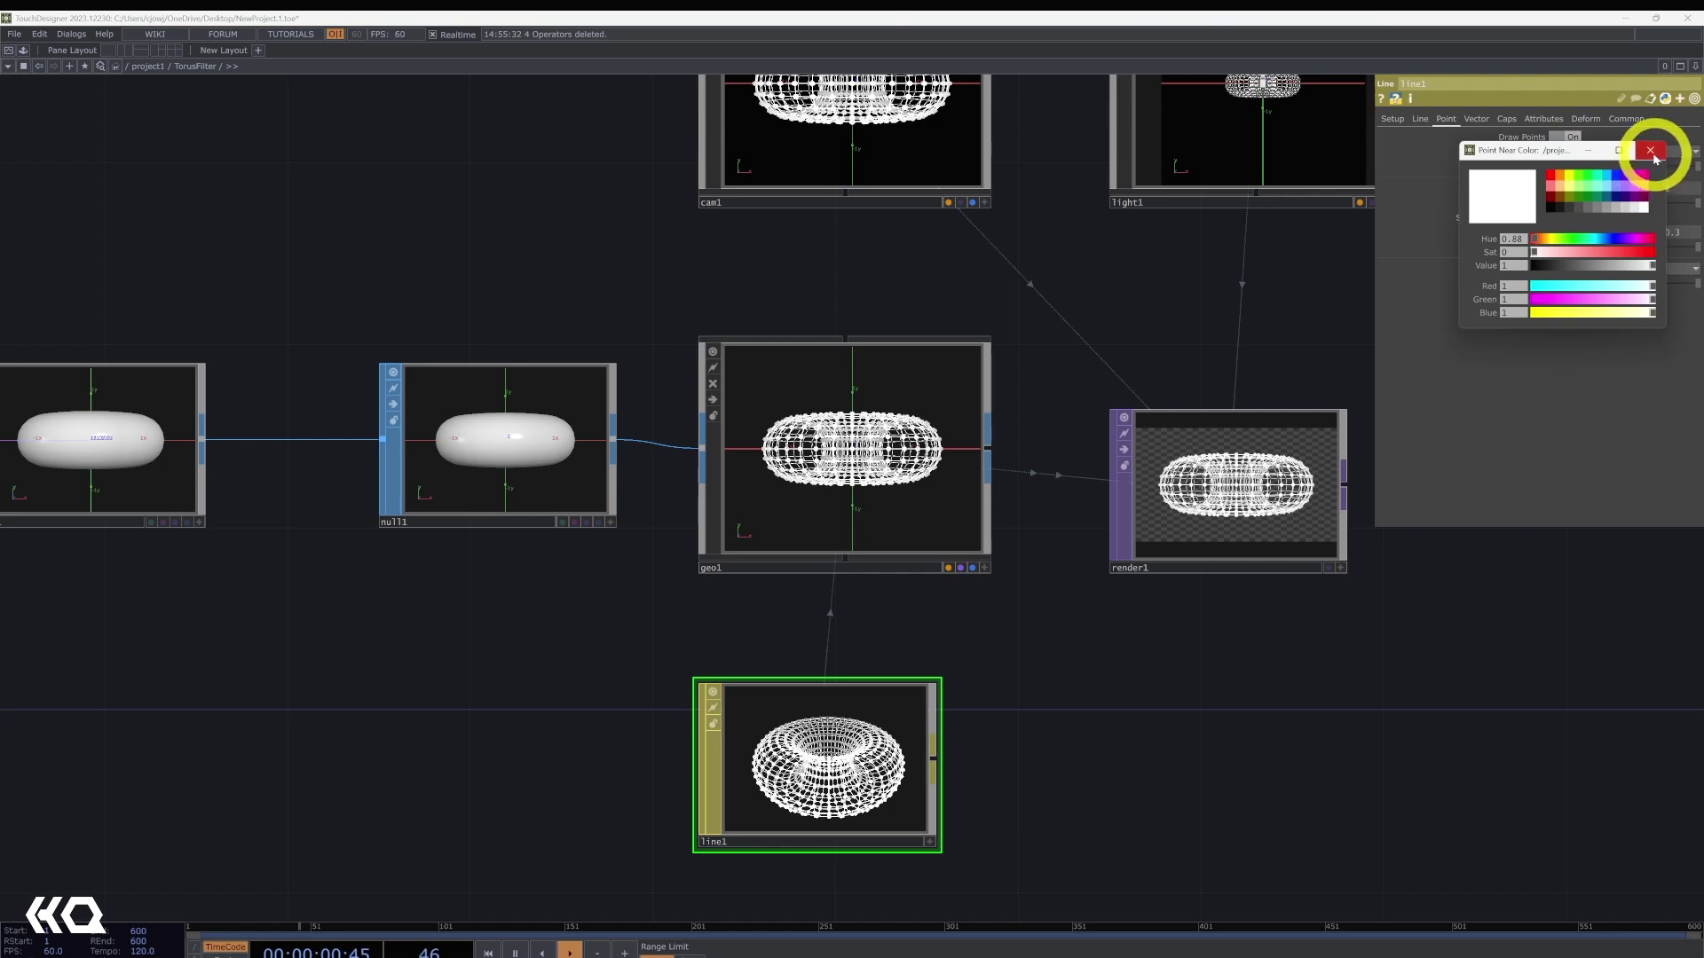
click(1650, 150)
- Animate the Geometry COMP's X rotation with the expression absTime.frame
click(792, 507)
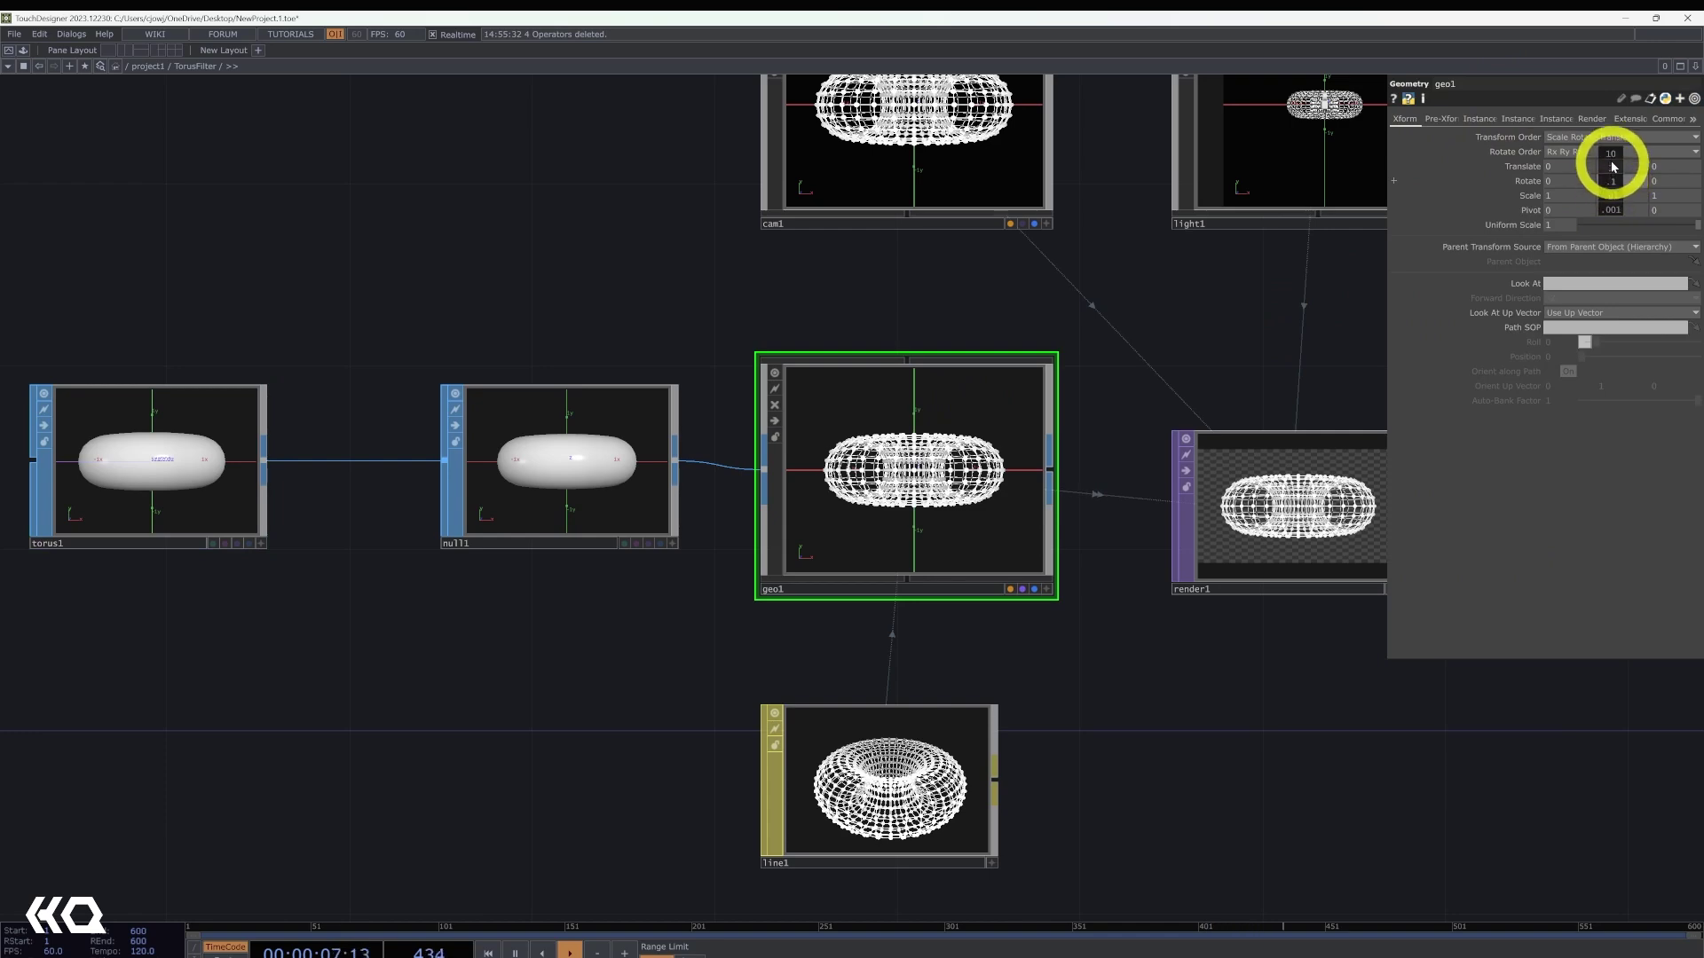
middle_drag(1622, 154, 1613, 191)
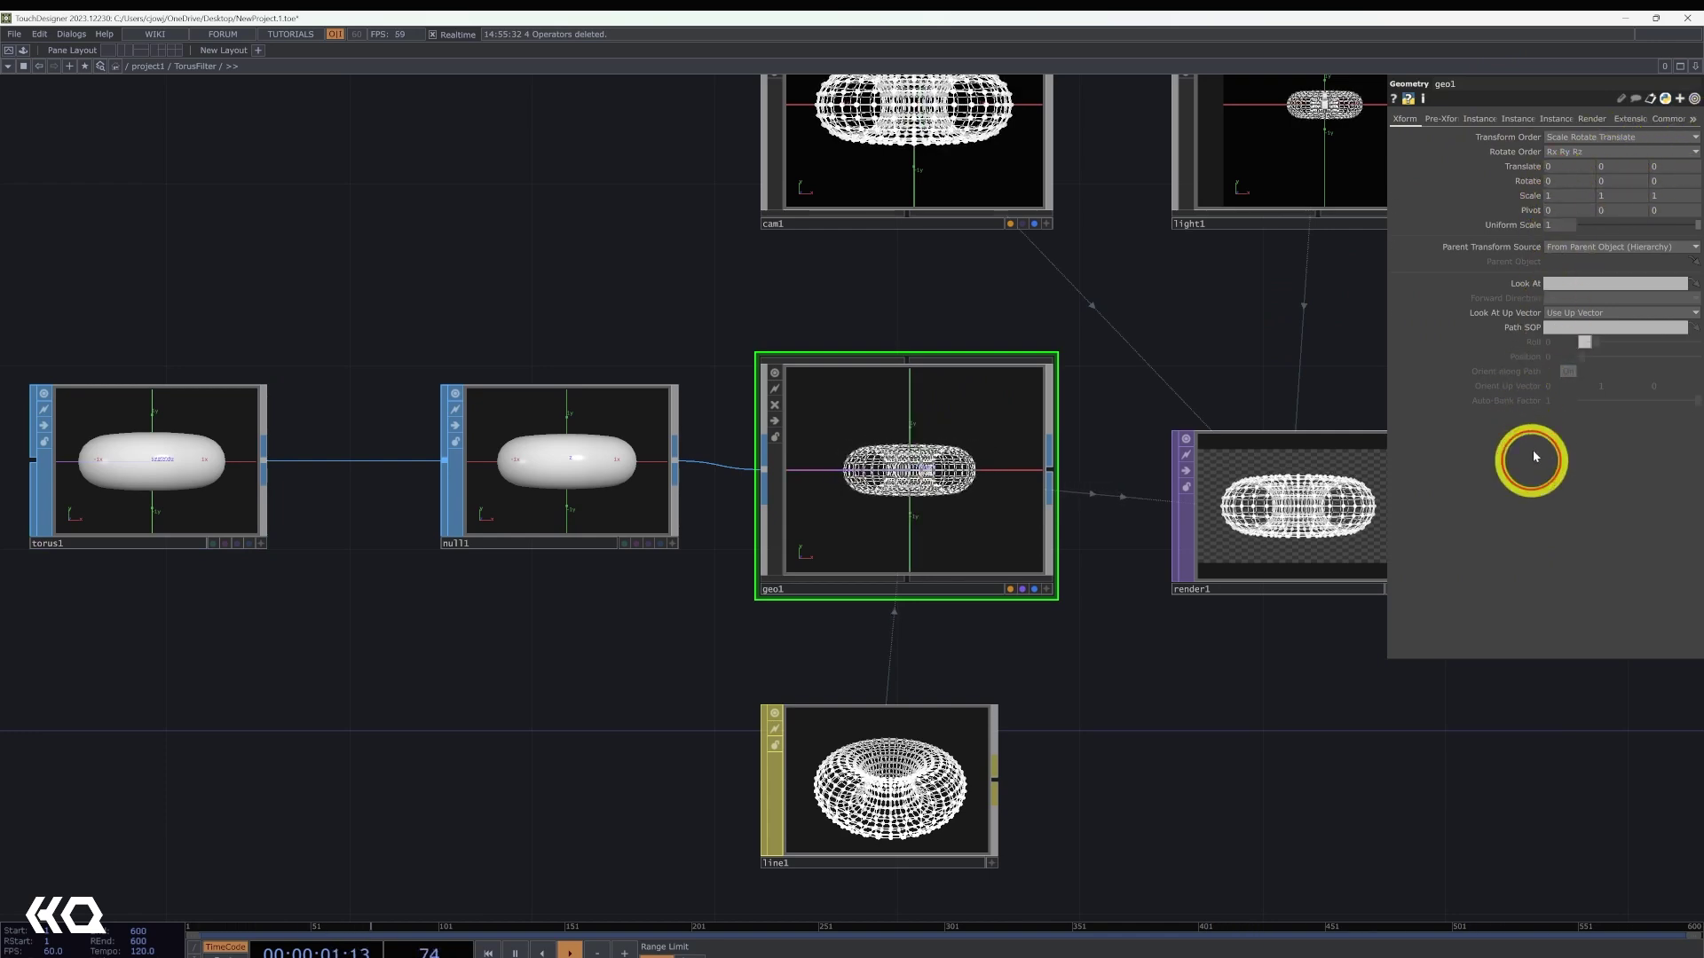
middle_drag(1555, 158, 1534, 212)
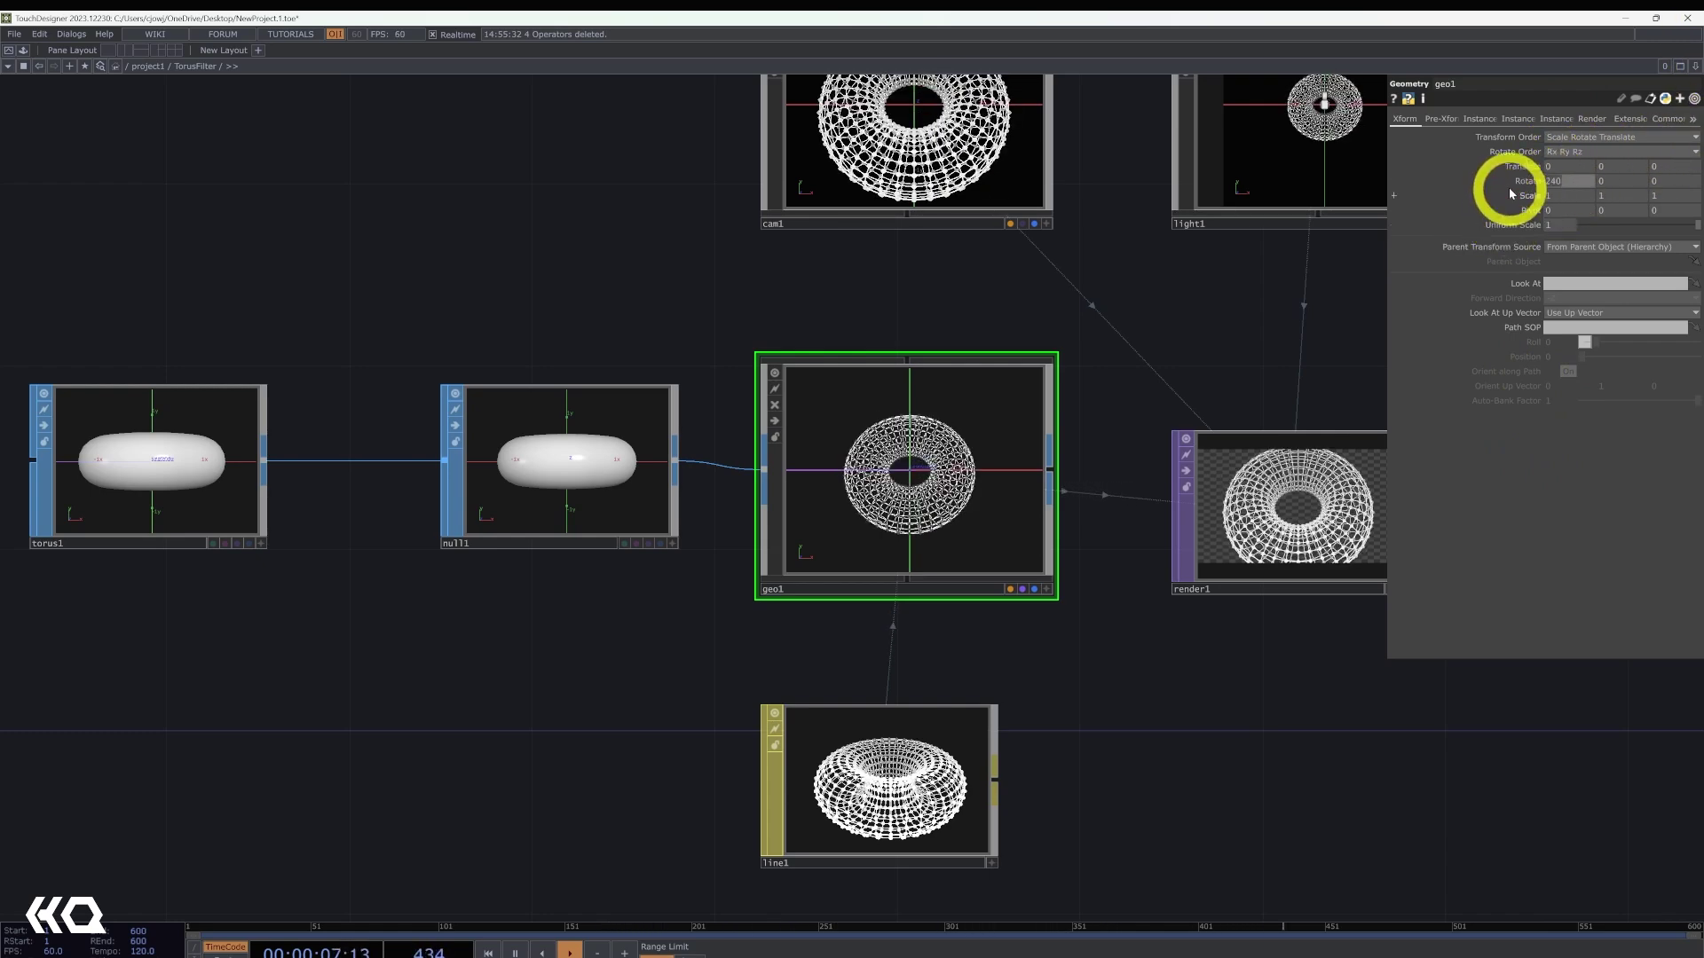
click(1528, 184)
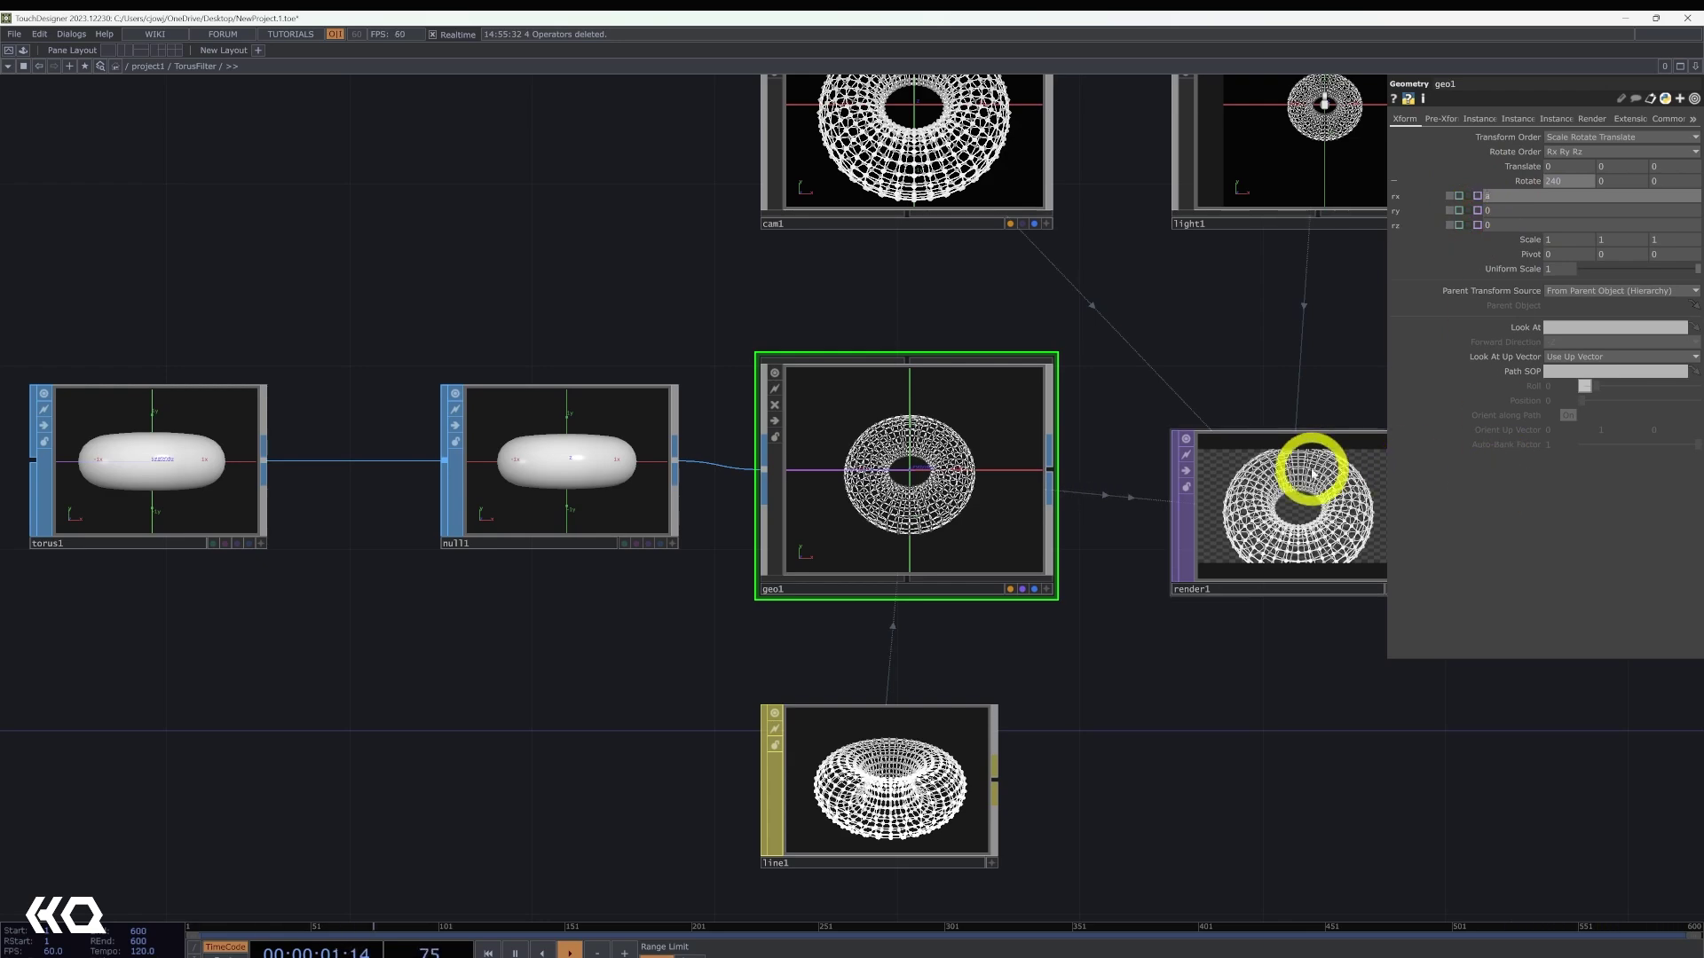
text(absTime.frame)
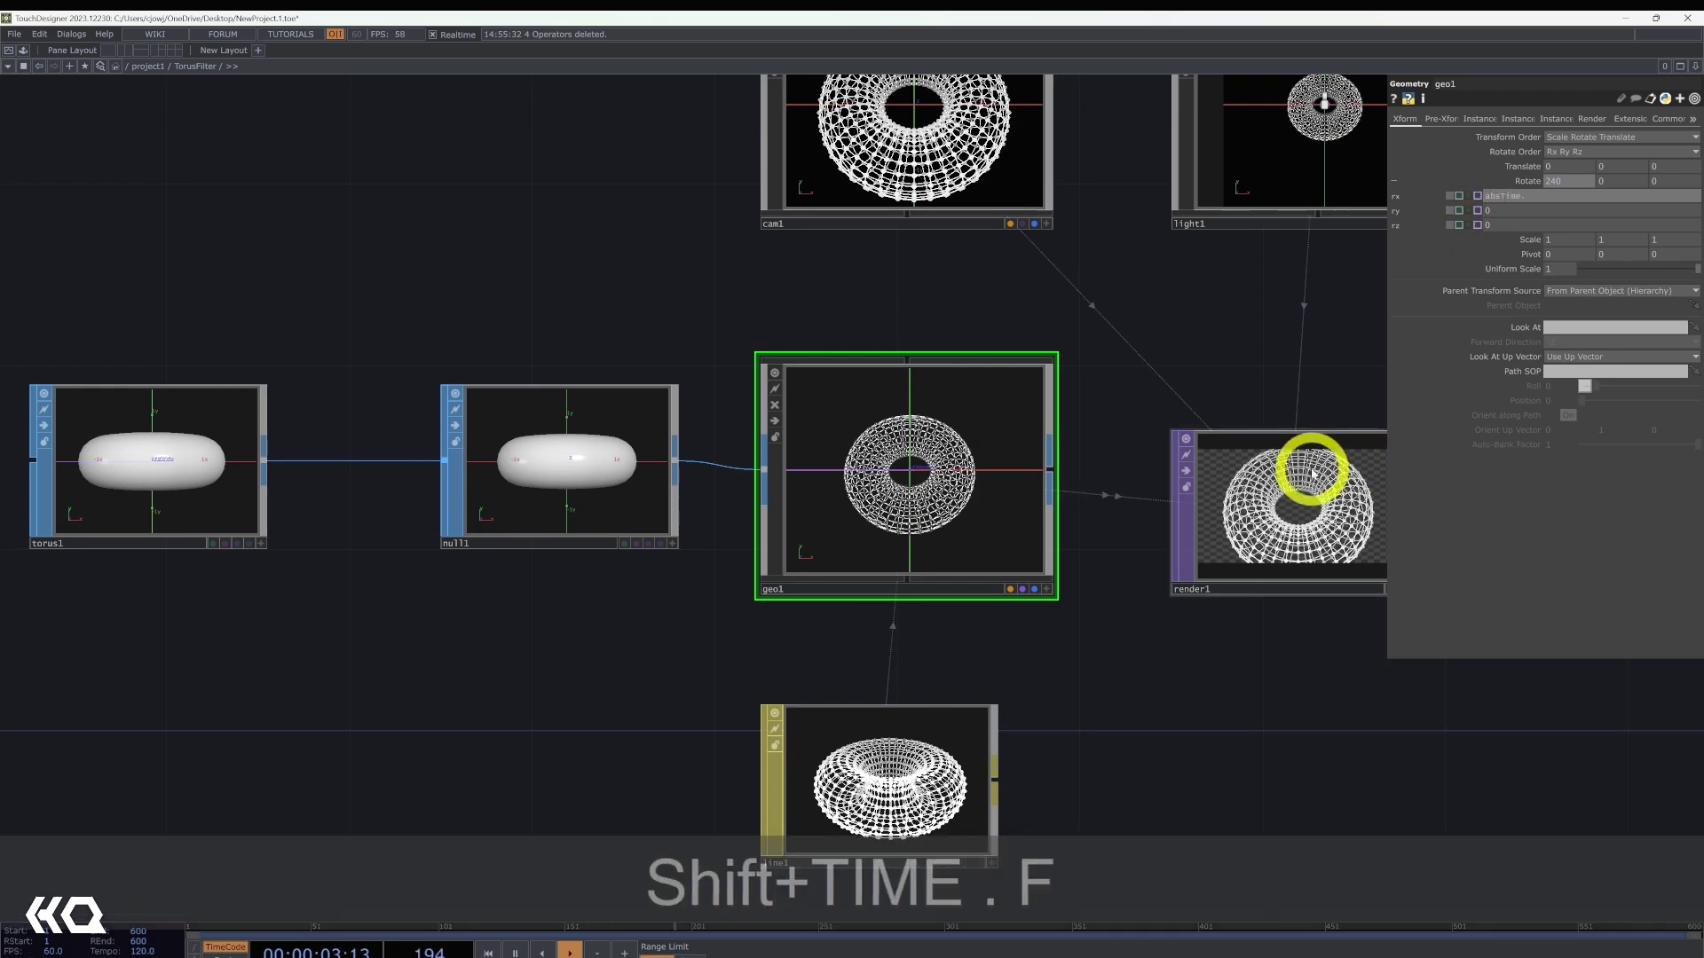
key(Return)
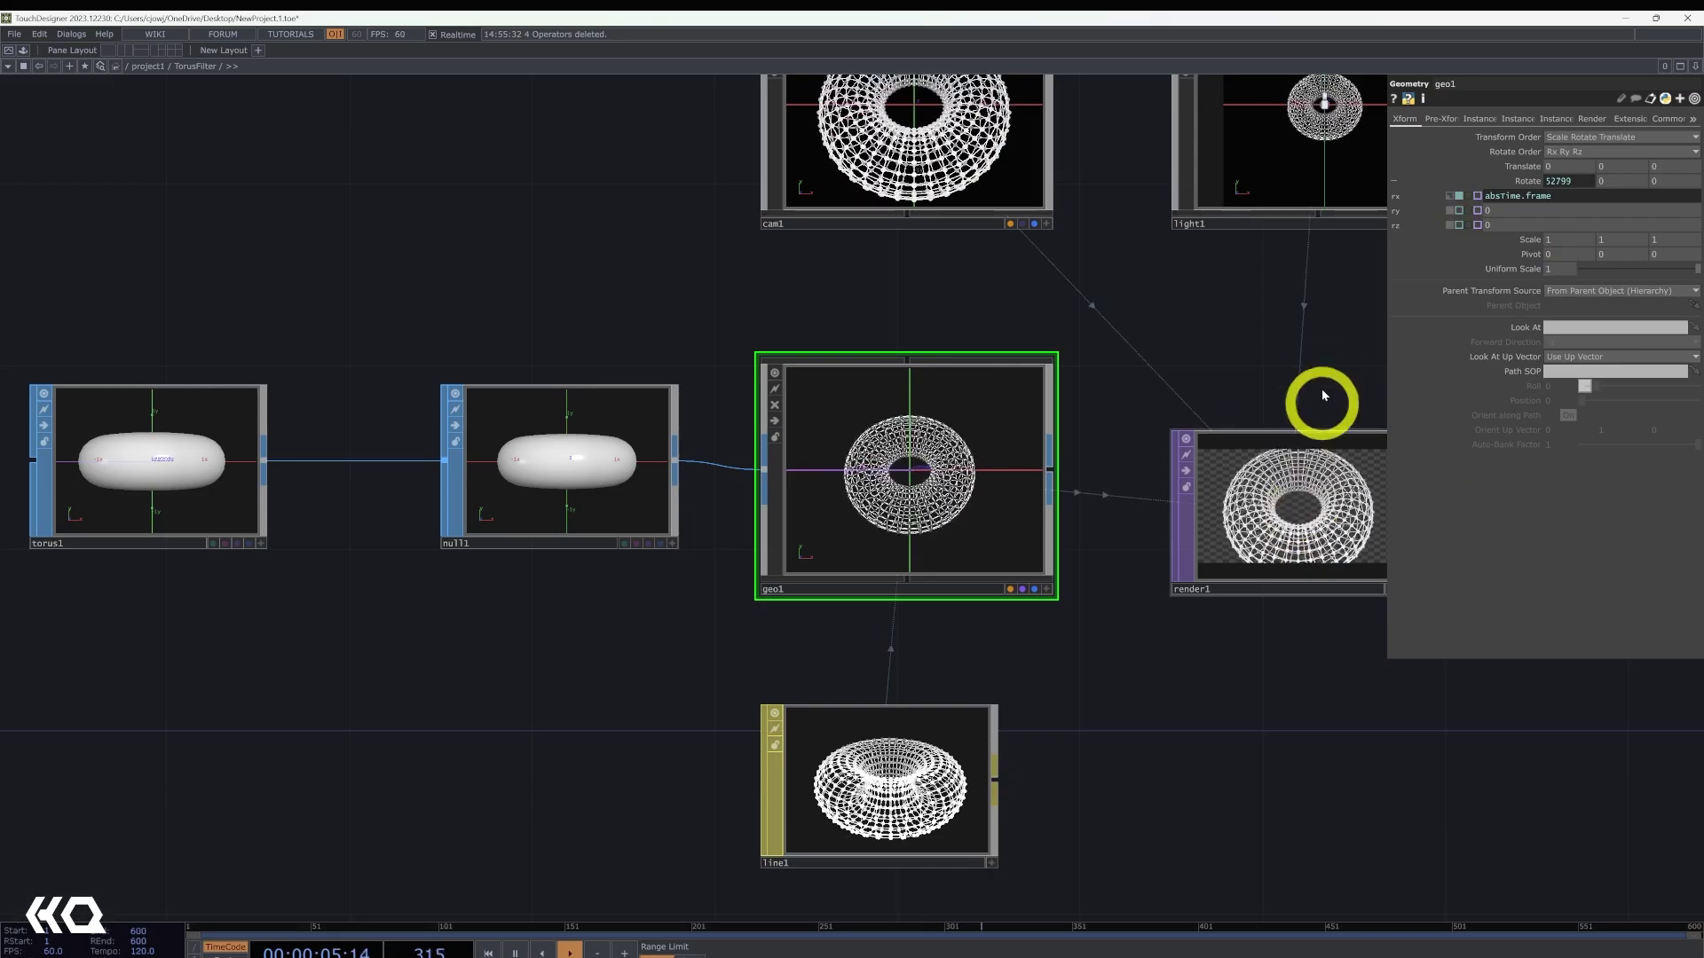
- Move the camera back by setting its Z translation to 9
drag(1272, 368, 1159, 410)
click(807, 218)
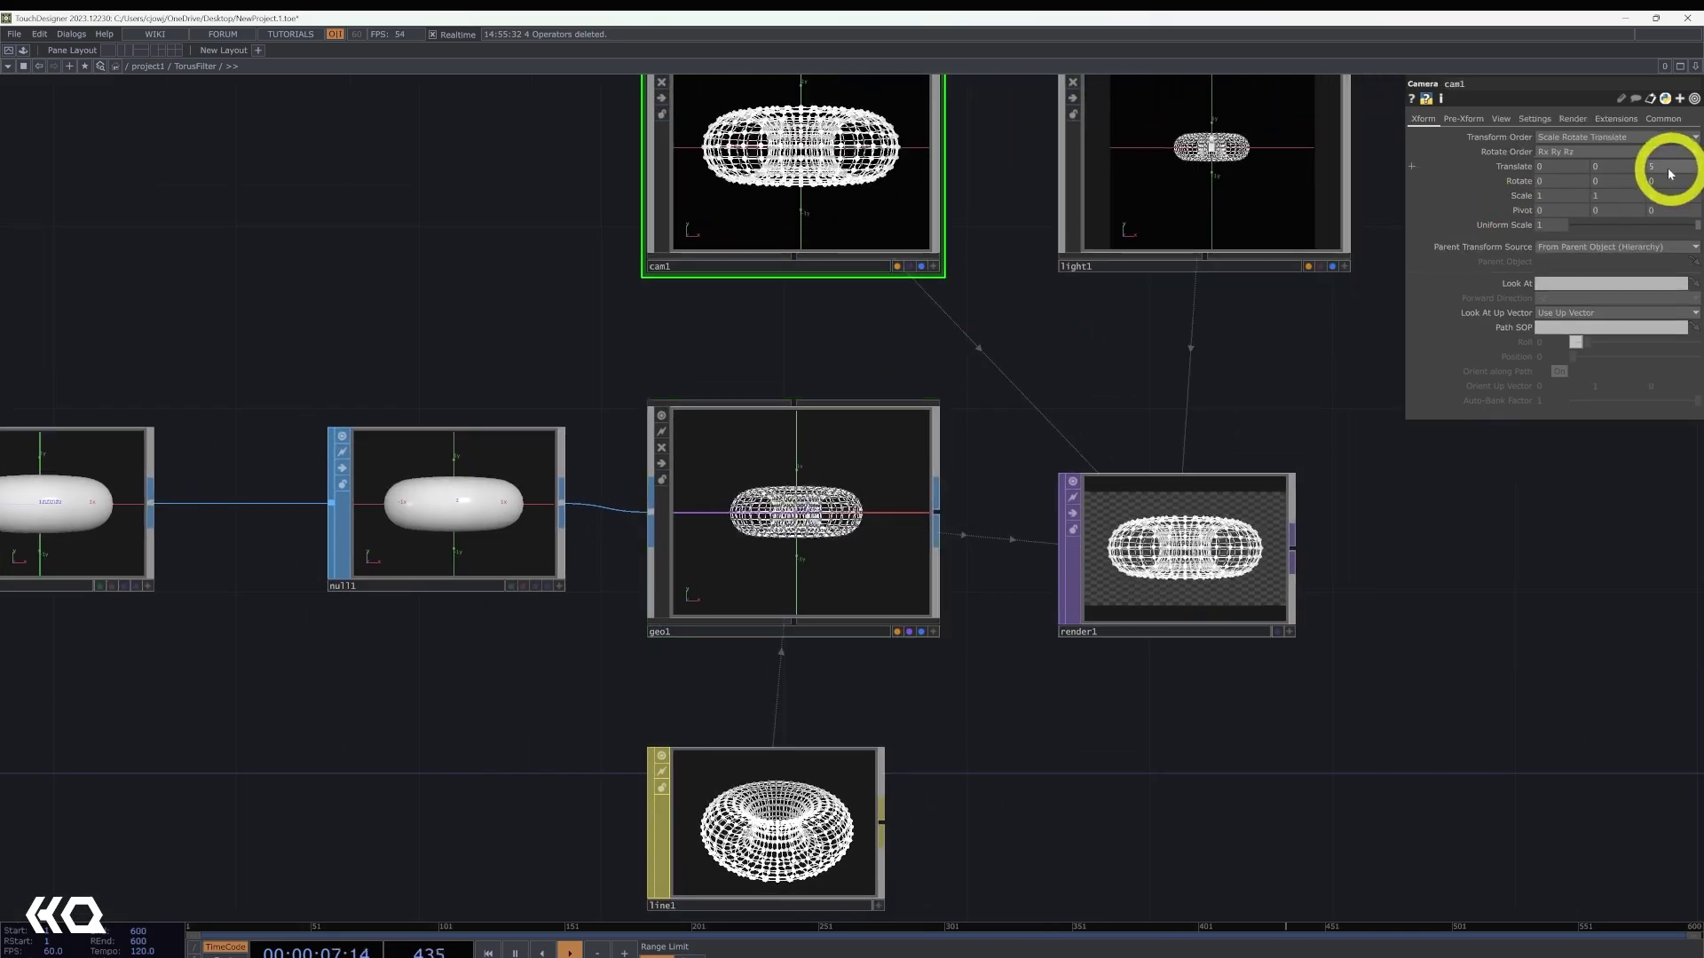
drag(1668, 168, 1692, 100)
- Connect a Bloom TOP to the Render TOP's output and place it beside the render
drag(1525, 529, 1133, 620)
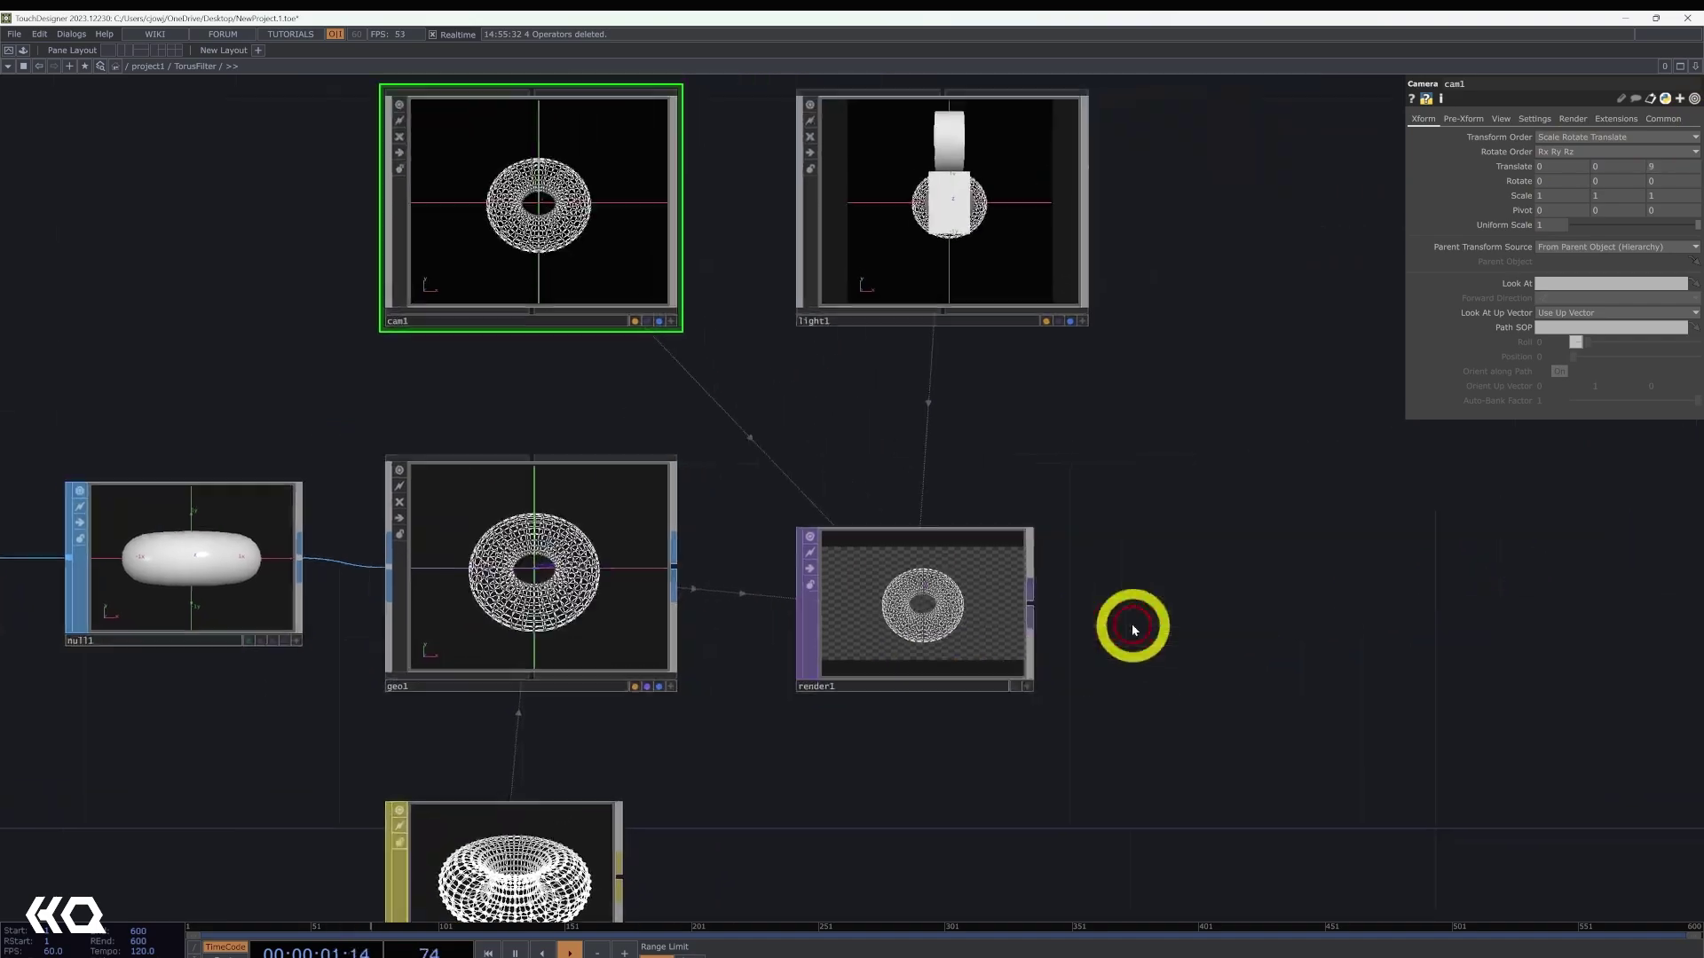
right_click(896, 634)
text(bloo)
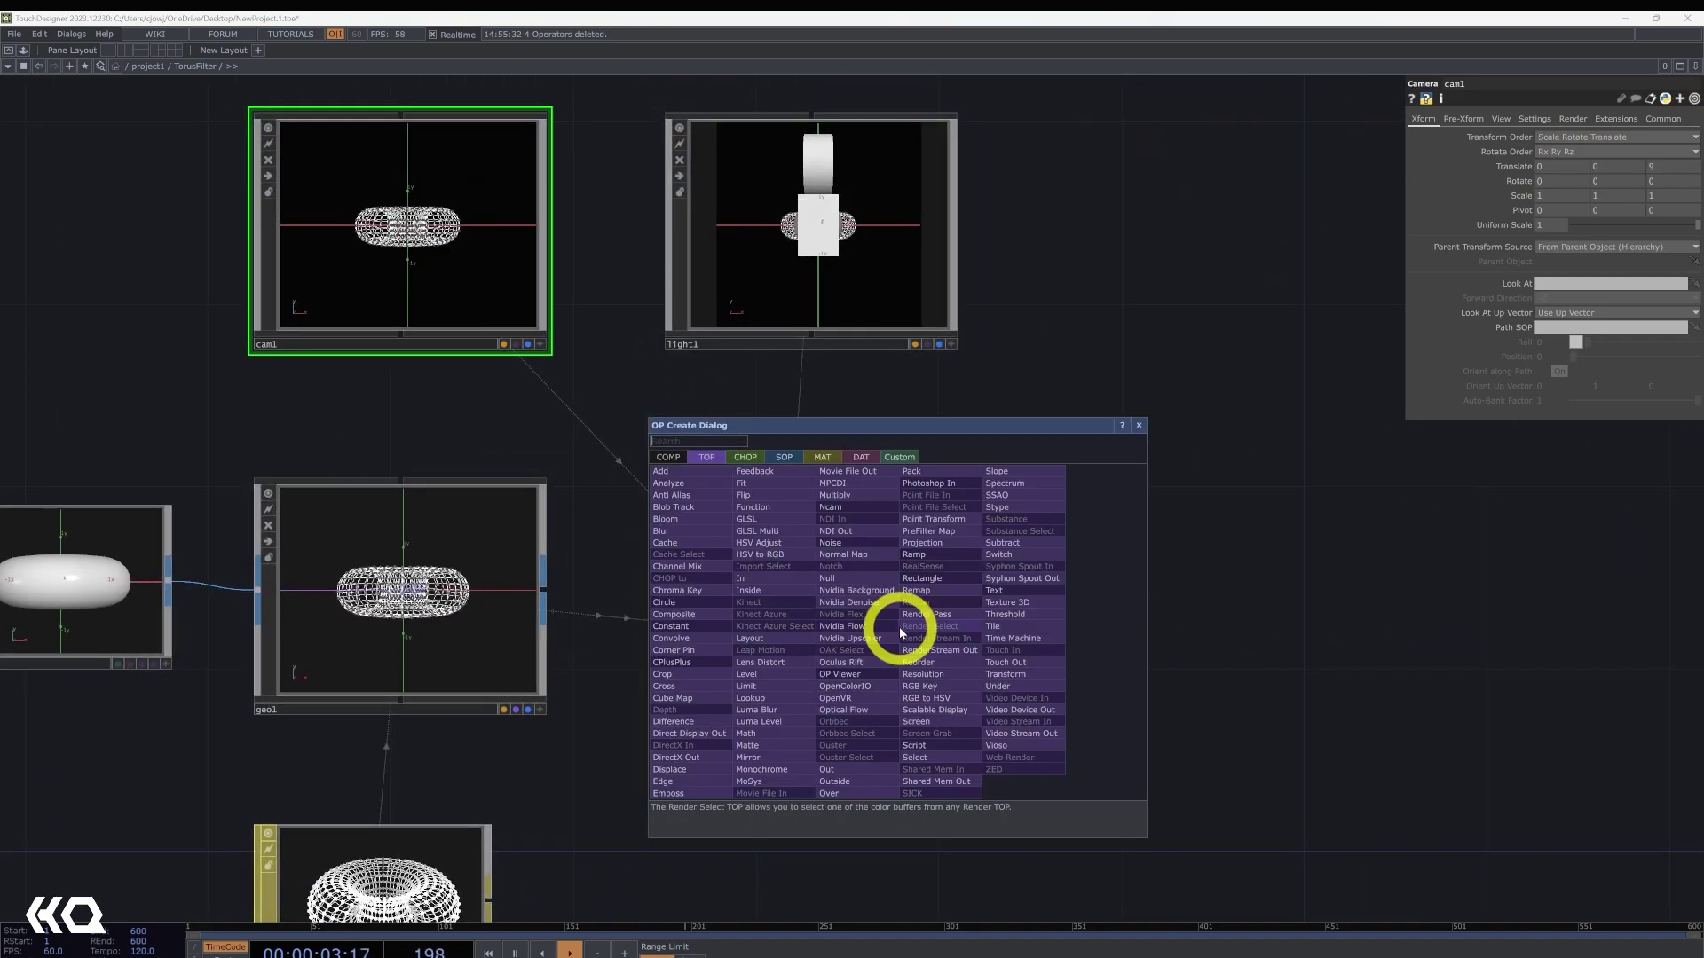
click(672, 519)
click(1145, 638)
- Connect an Out TOP to the Bloom TOP's output and place it at the end of the chain
drag(1147, 779, 837, 777)
scroll(914, 661, up, 4)
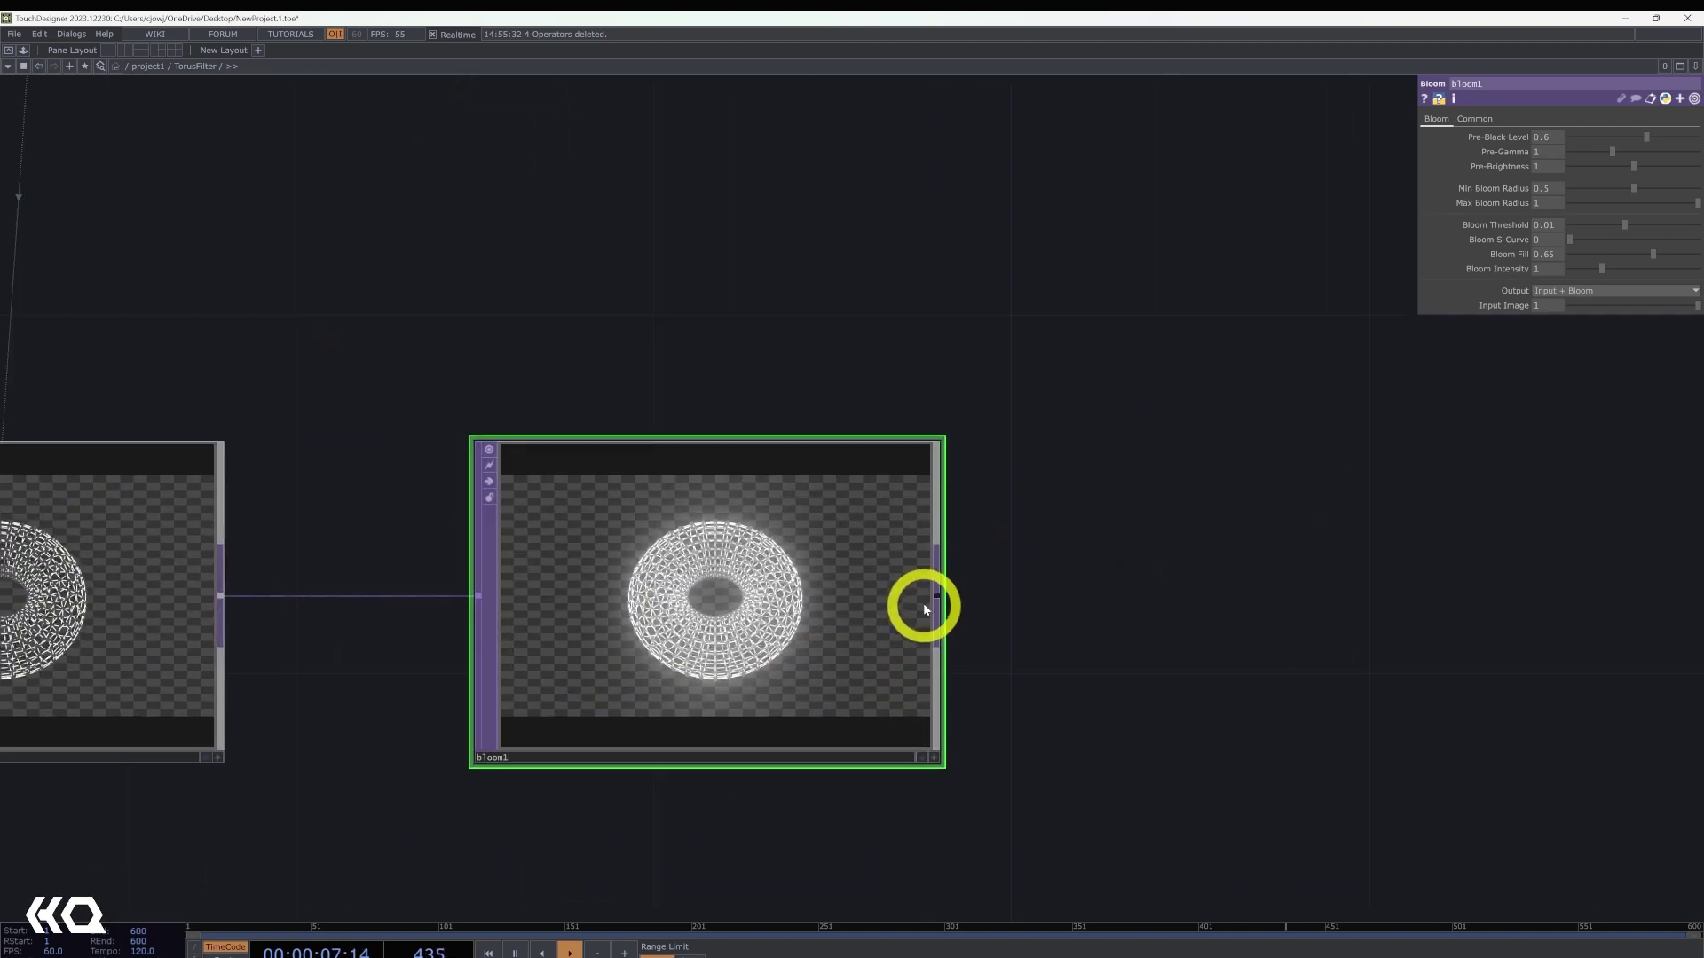
right_click(944, 607)
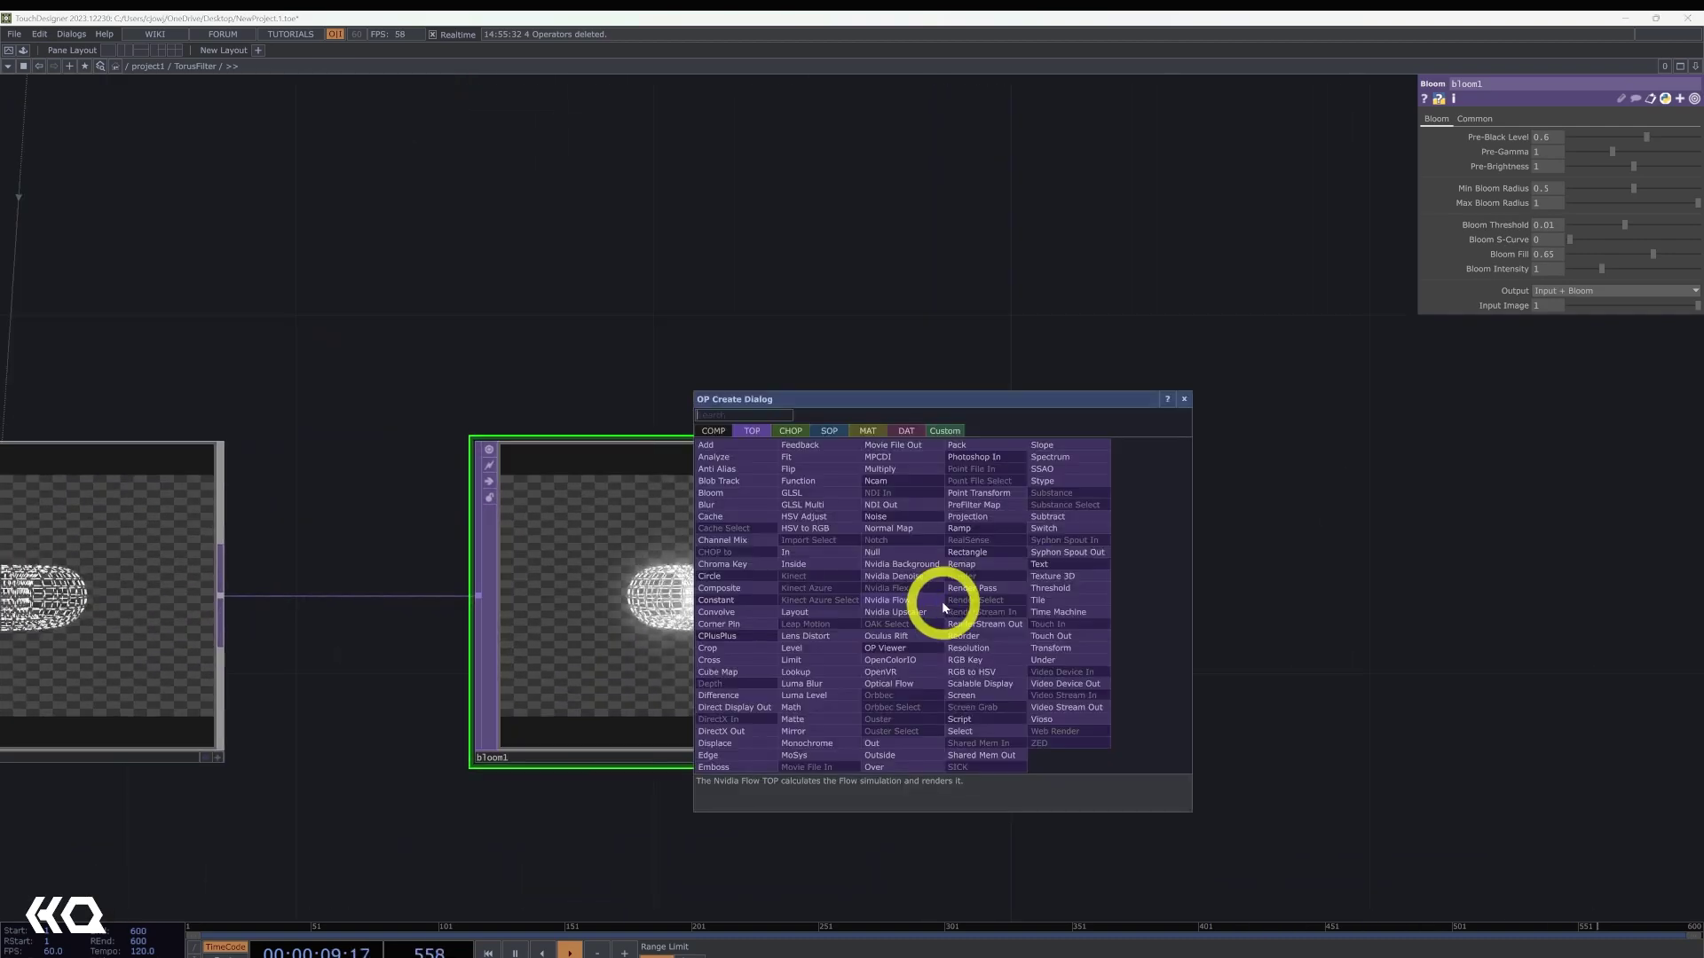
text(out)
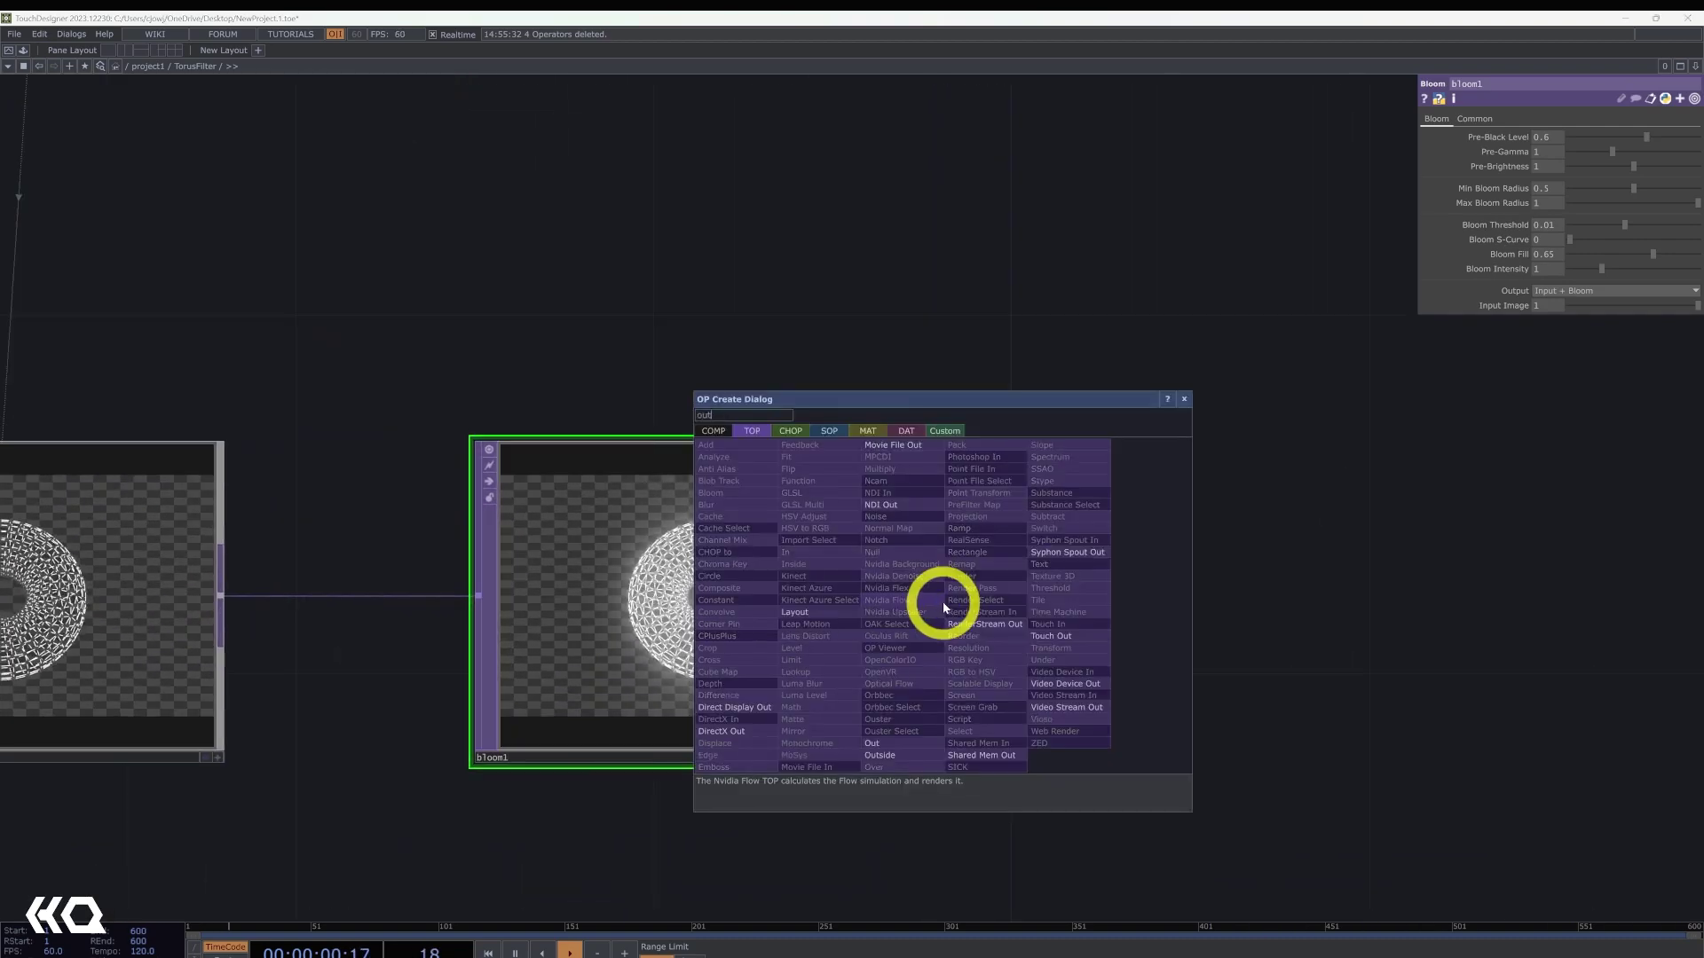
click(874, 744)
click(1318, 596)
- Copy the absTime.frame expression from the Geometry COMP's X rotation to its Z rotation
scroll(1229, 531, down, 3)
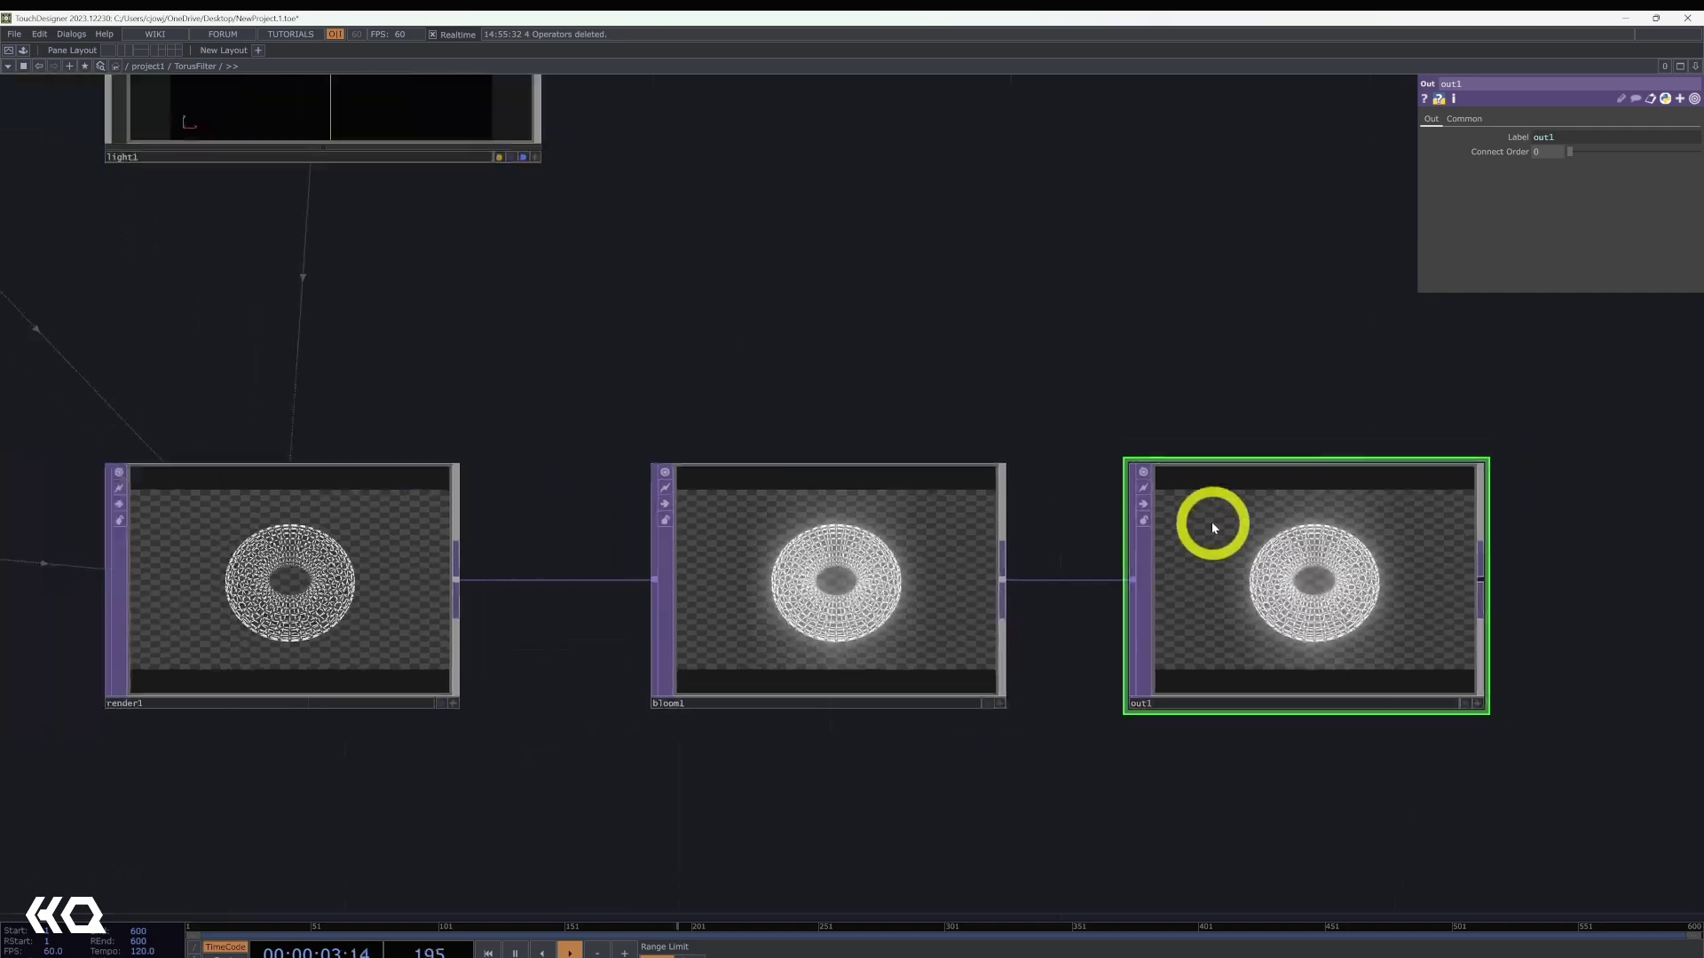
drag(1179, 342, 1553, 328)
scroll(1553, 329, down, 3)
click(696, 429)
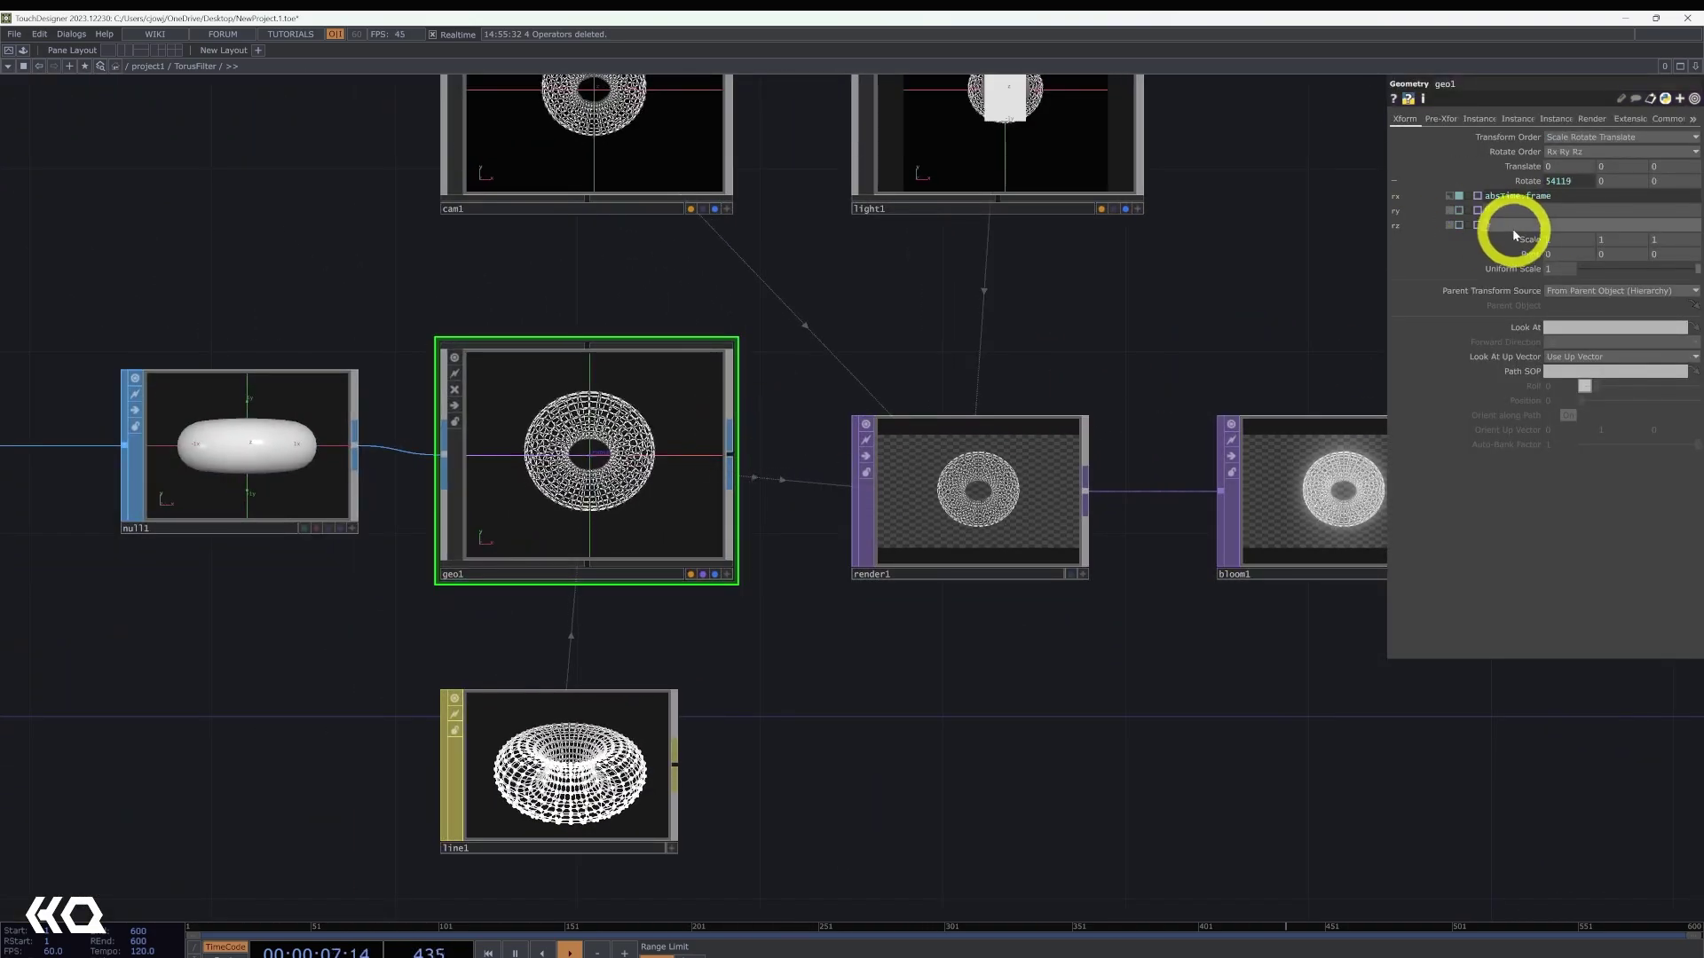
key(ctrl+c)
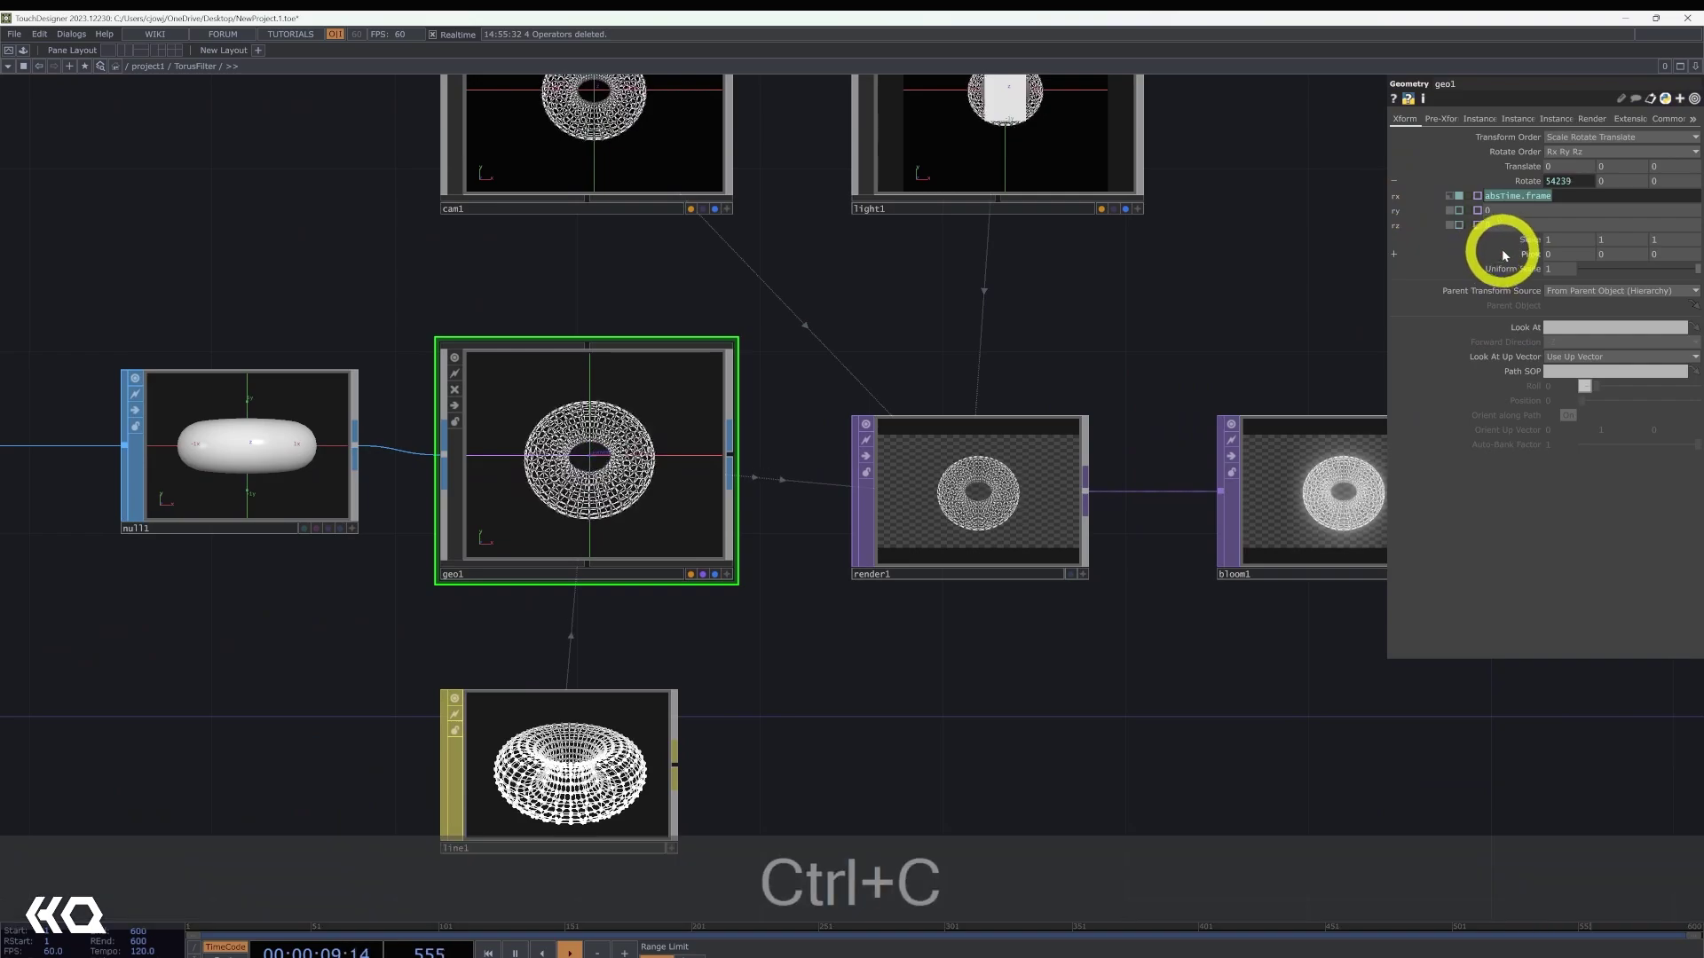
key(ctrl+v)
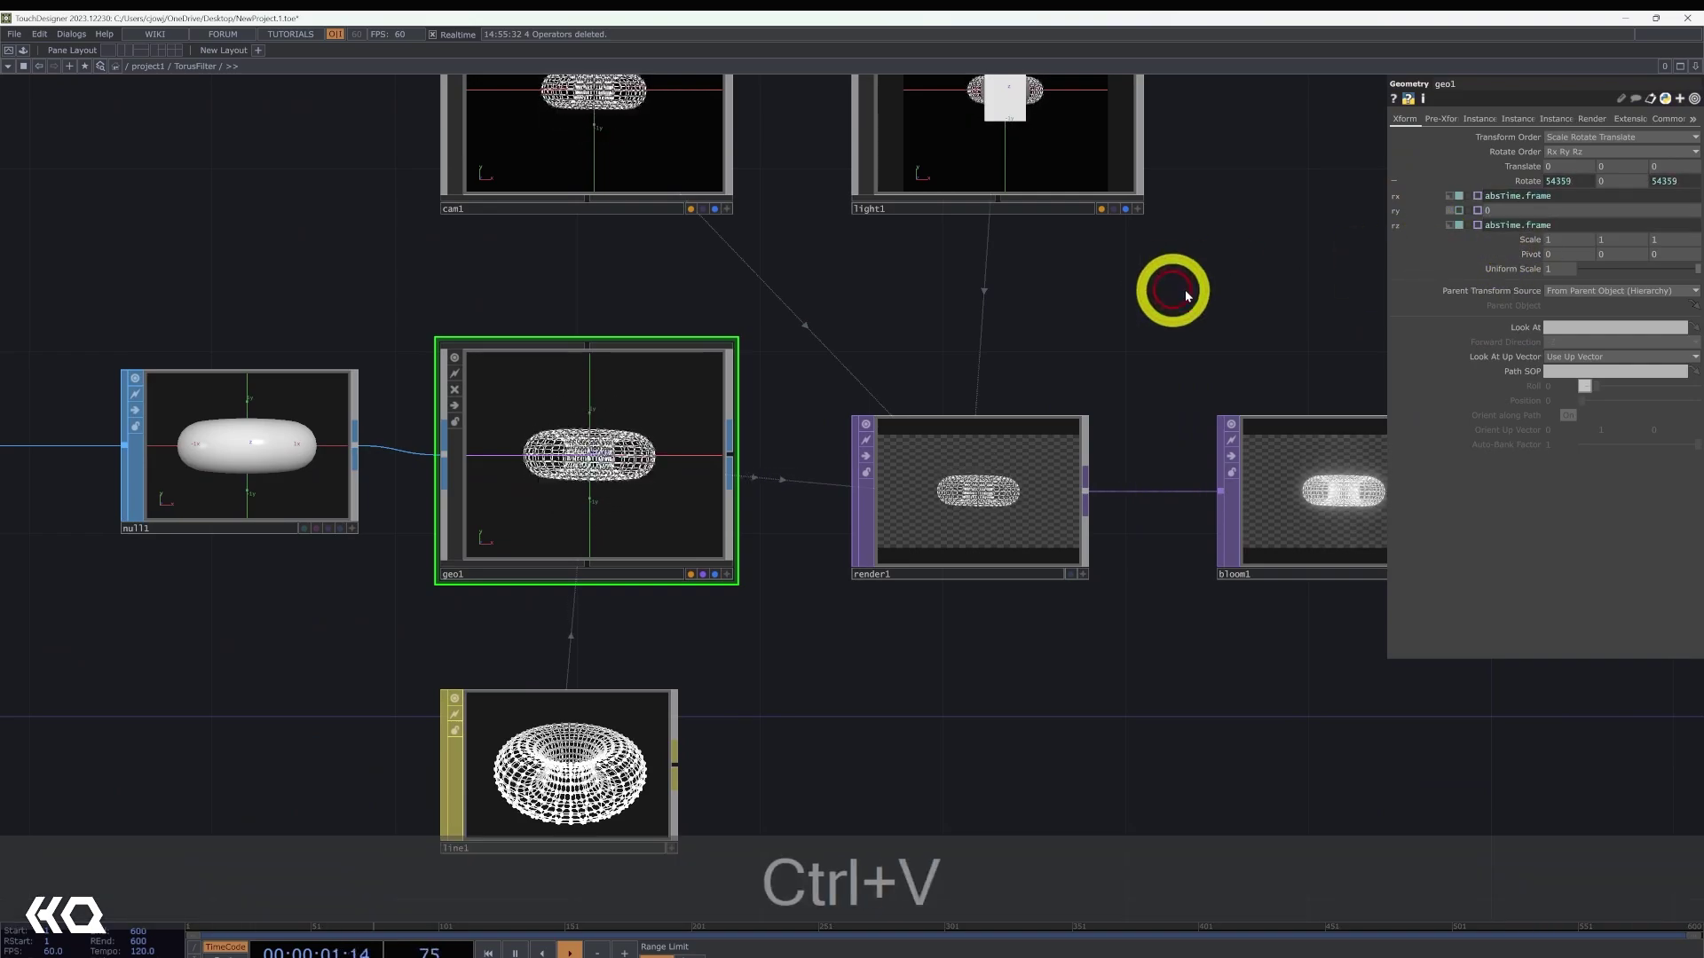
- Return to the project1 network and move banana_filter and TorusFilter up to space the three filter components evenly
drag(1159, 286, 864, 331)
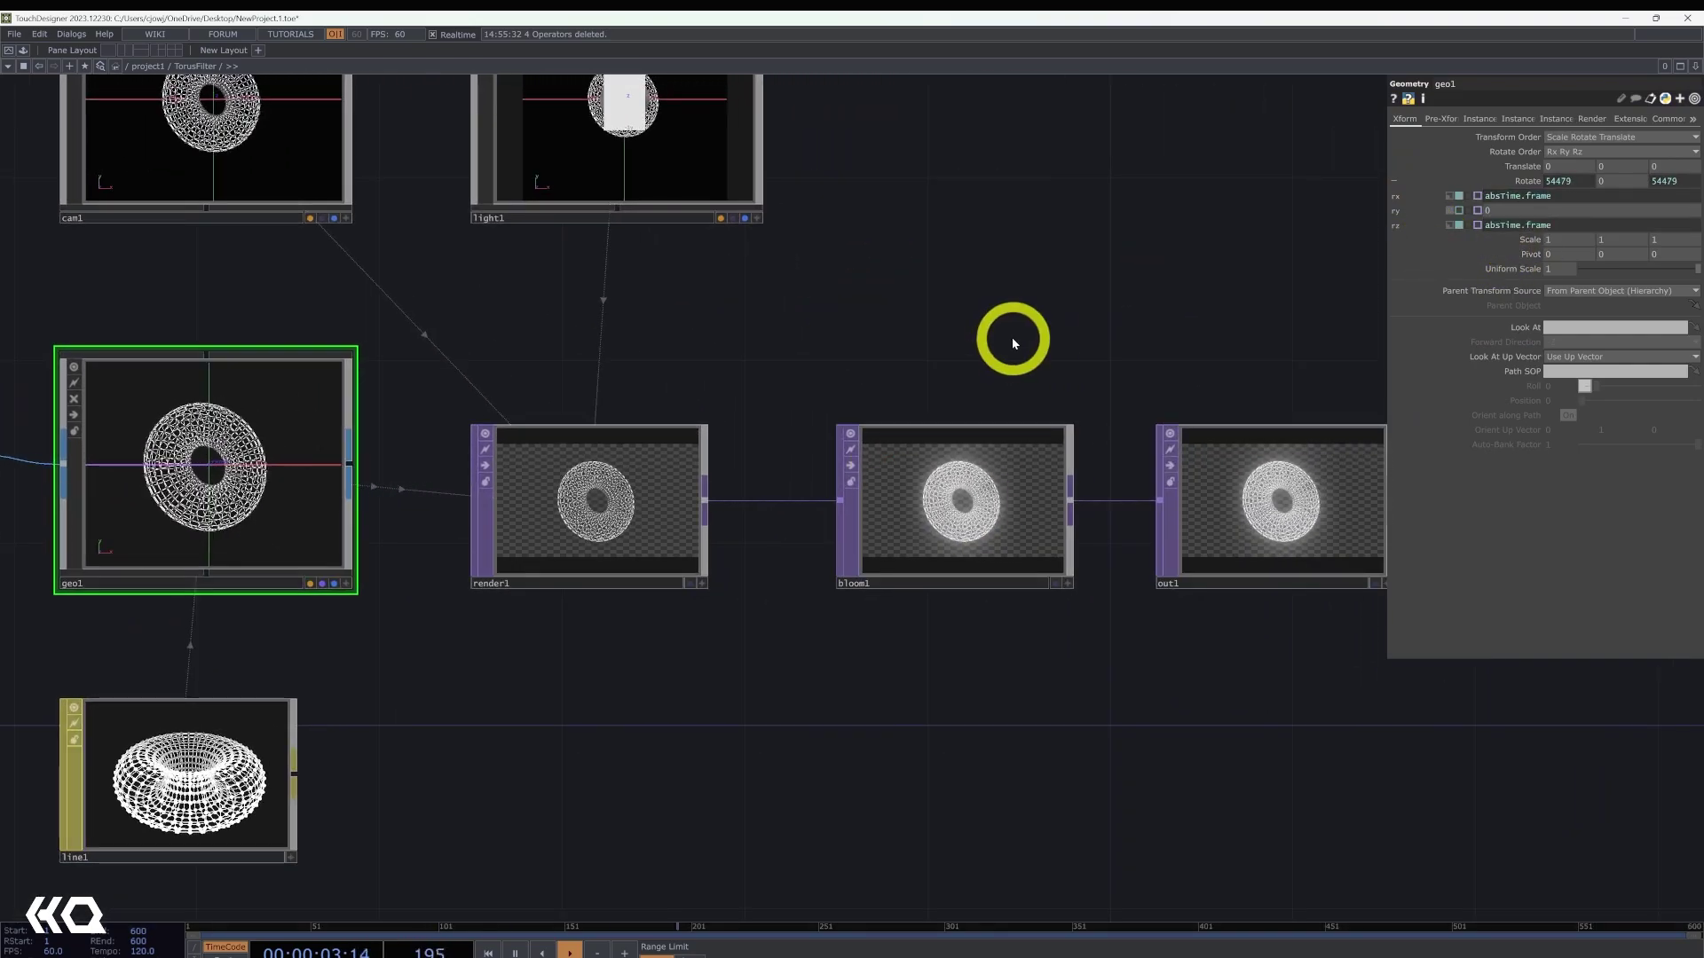
drag(1009, 335, 772, 337)
scroll(883, 491, up, 3)
scroll(883, 491, up, 1)
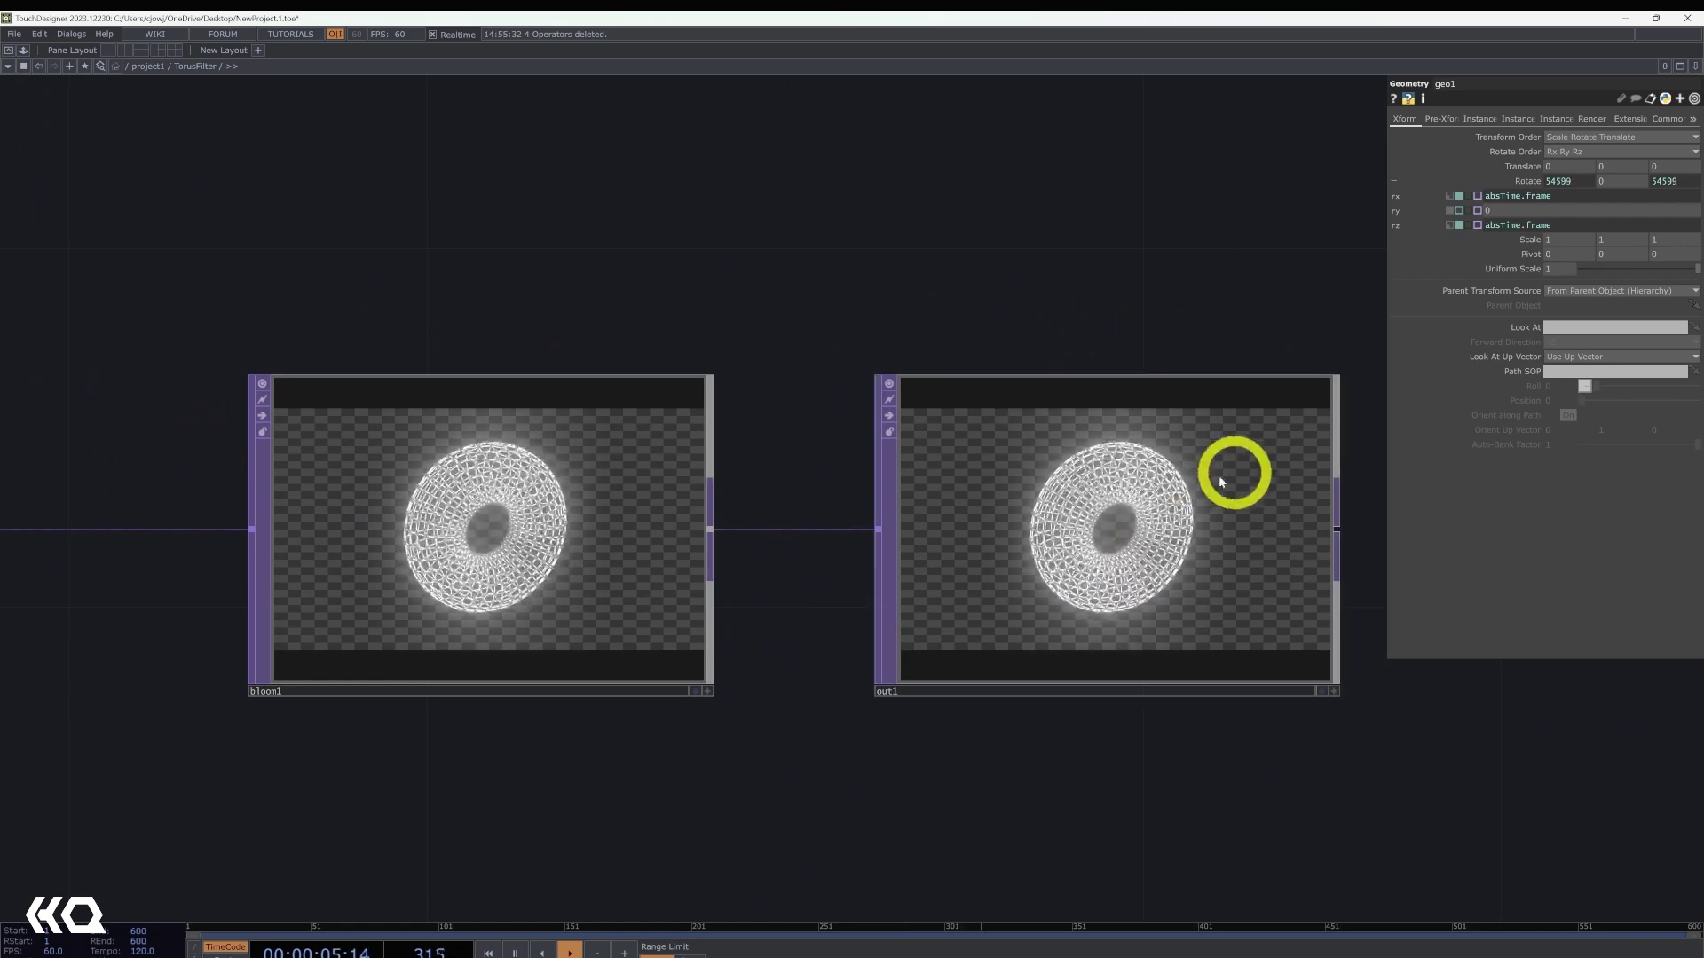
key(u)
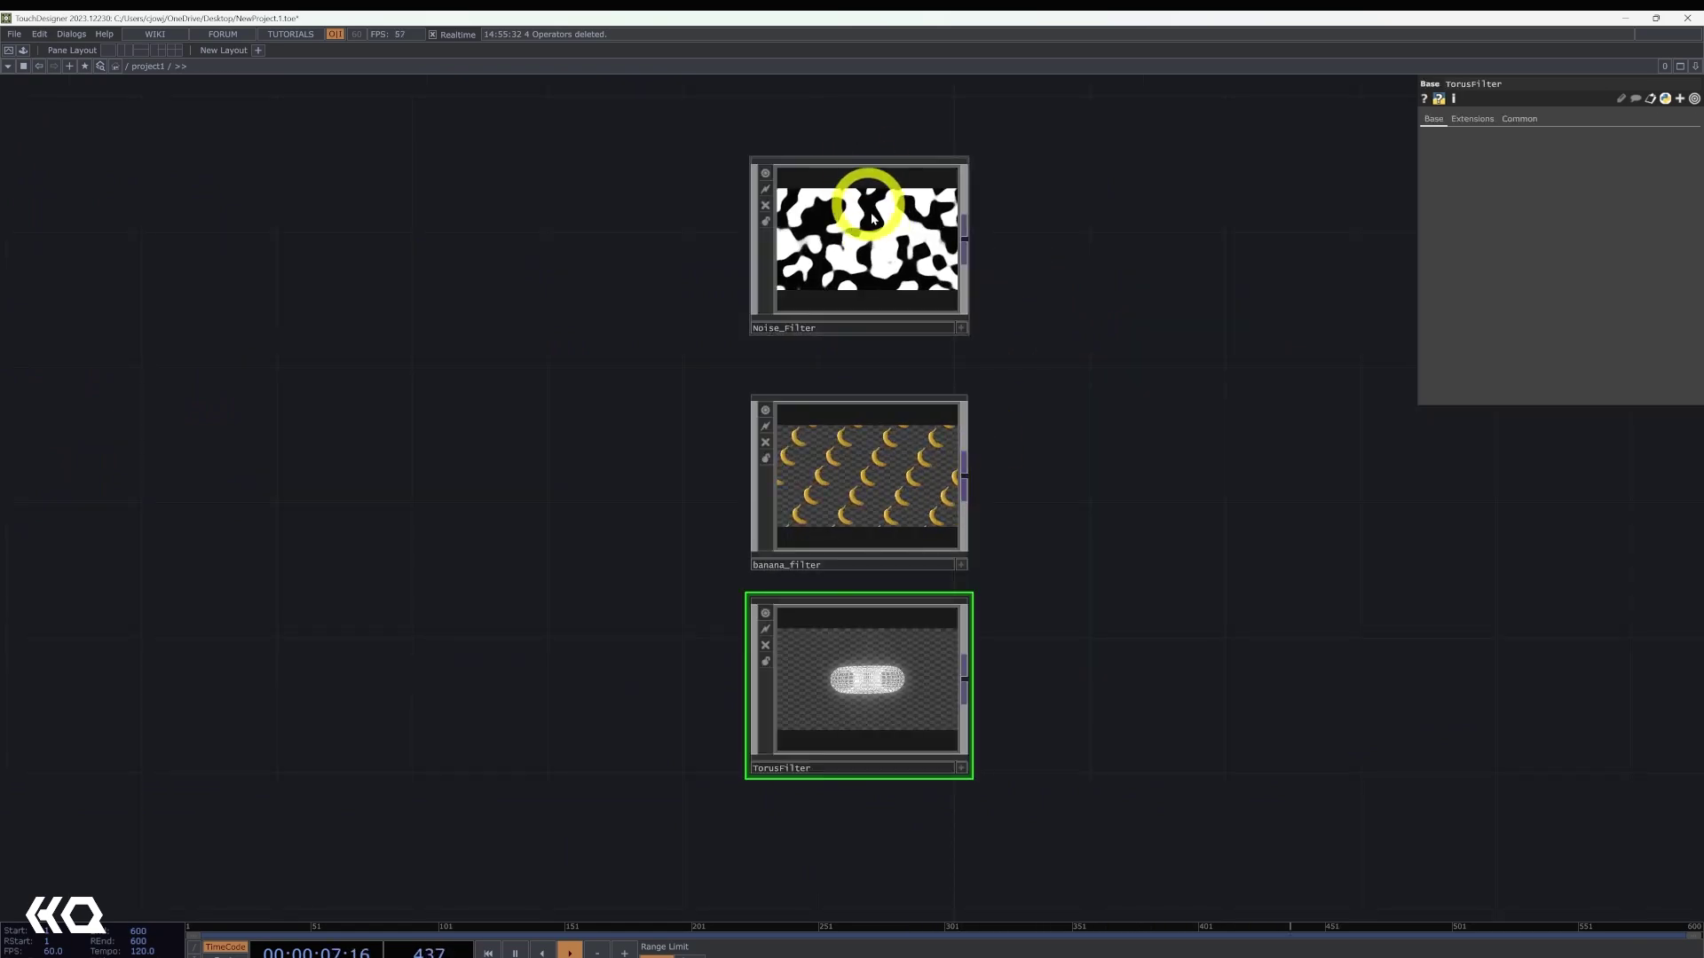
drag(897, 691, 896, 666)
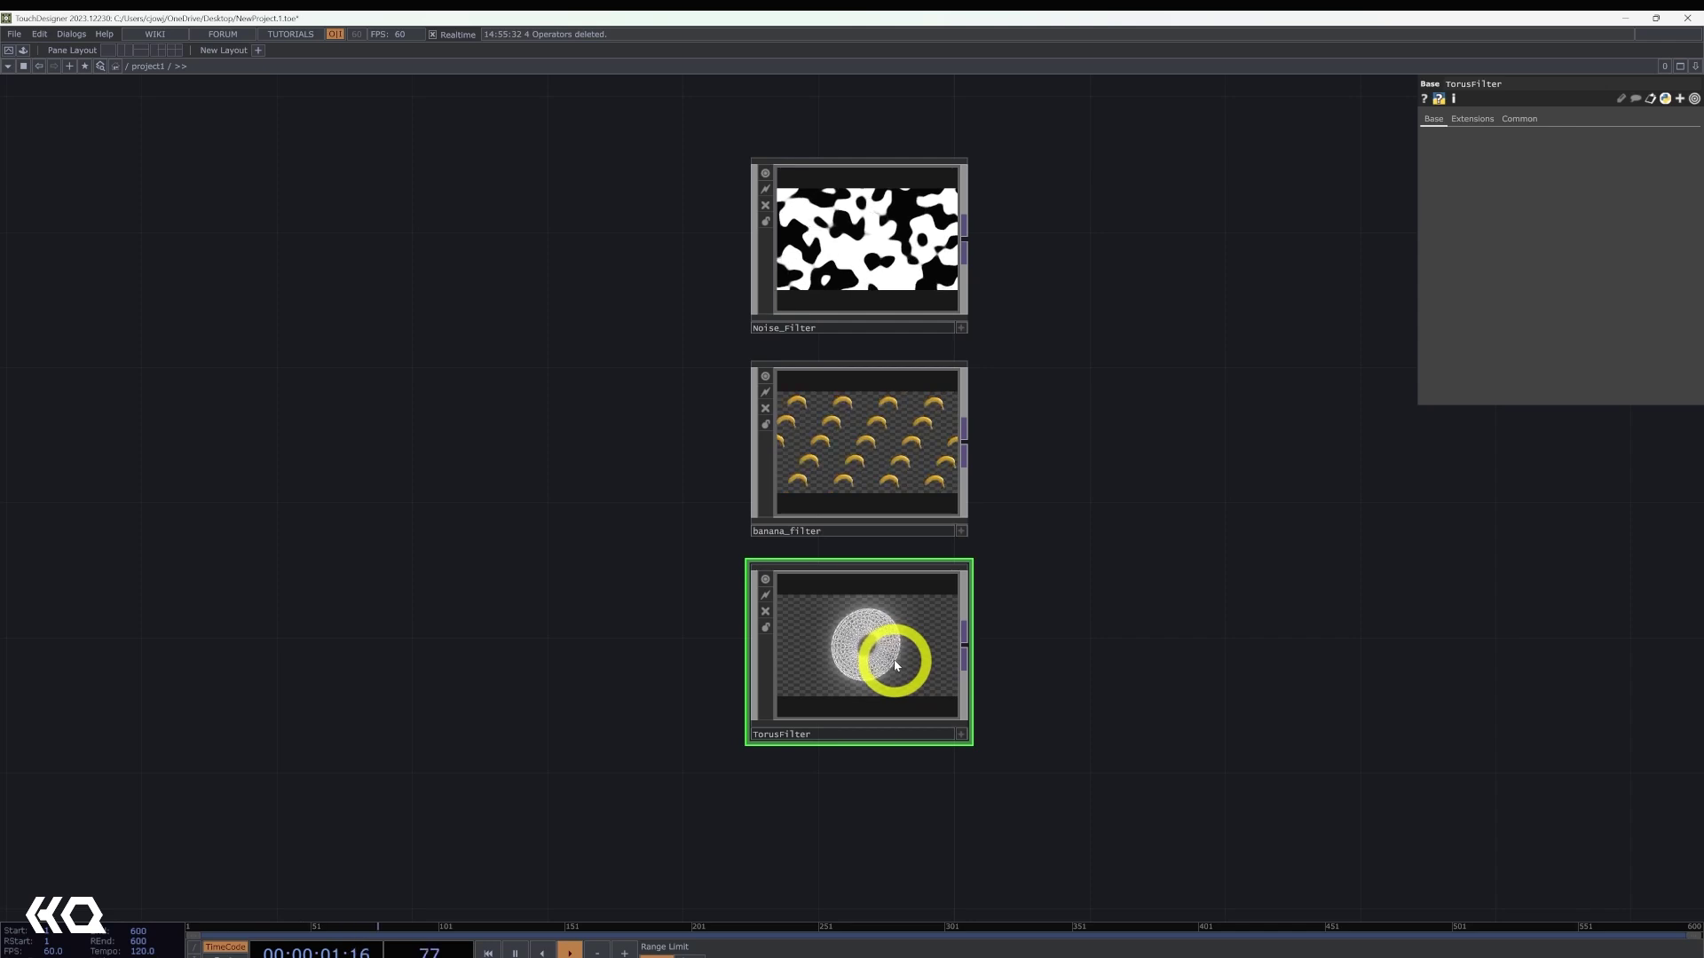
- Add a Base COMP below TorusFilter and open its internal network
drag(975, 907, 971, 797)
double_click(971, 796)
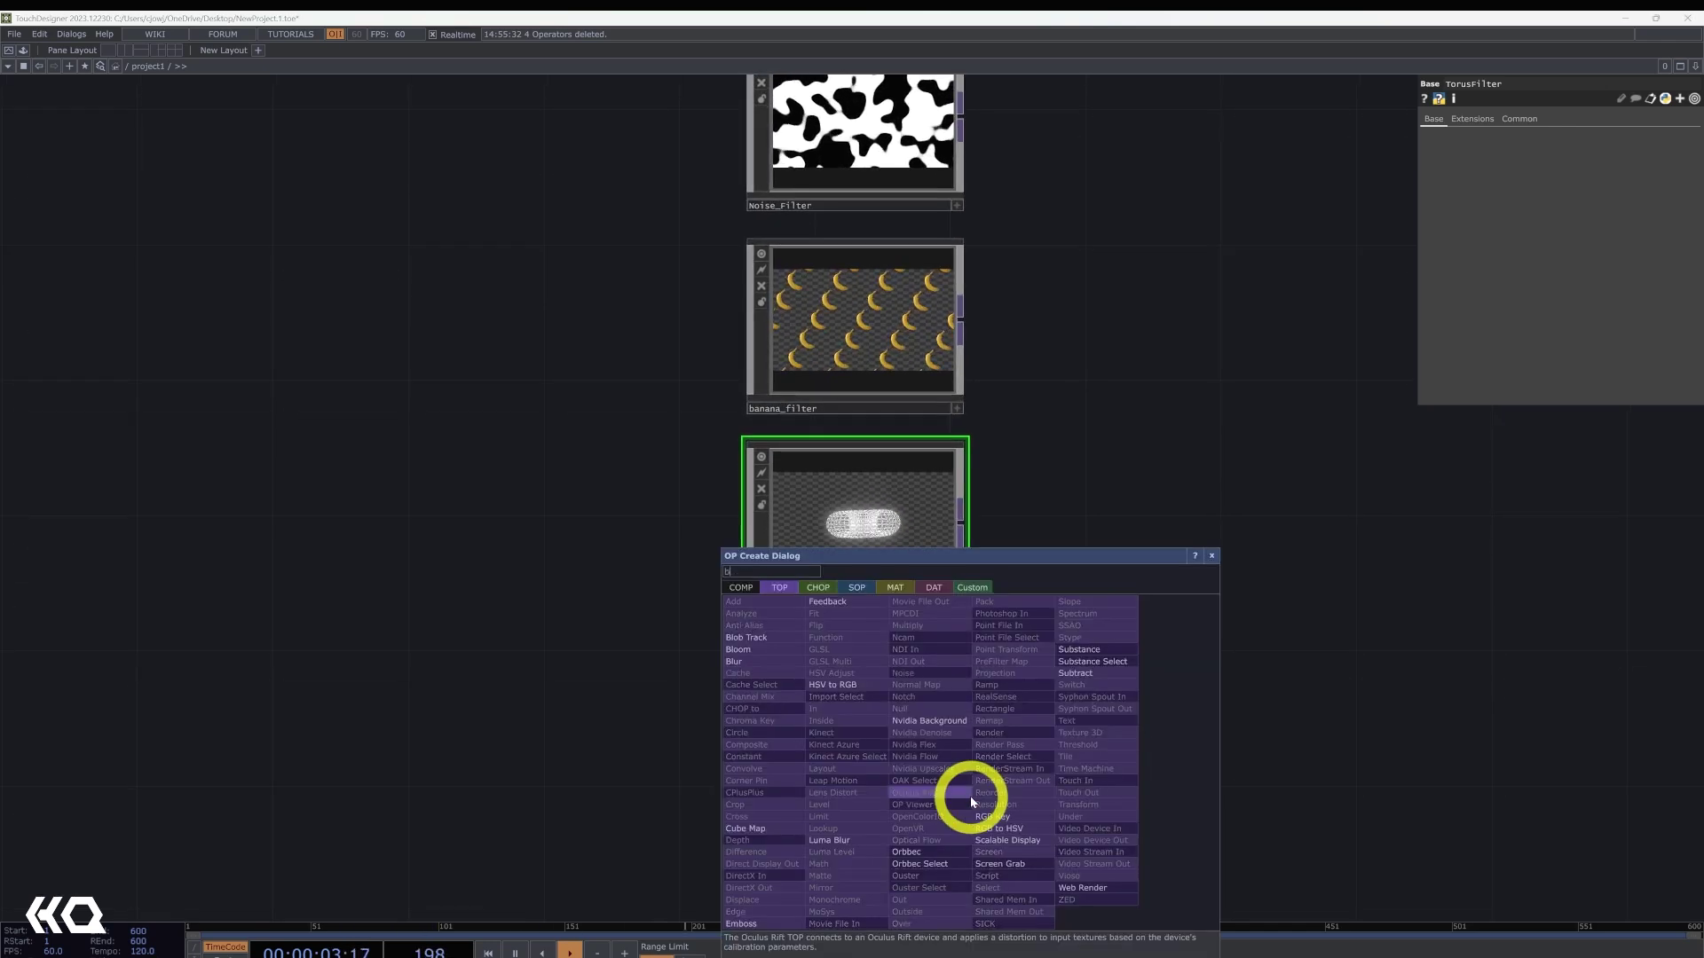
click(756, 591)
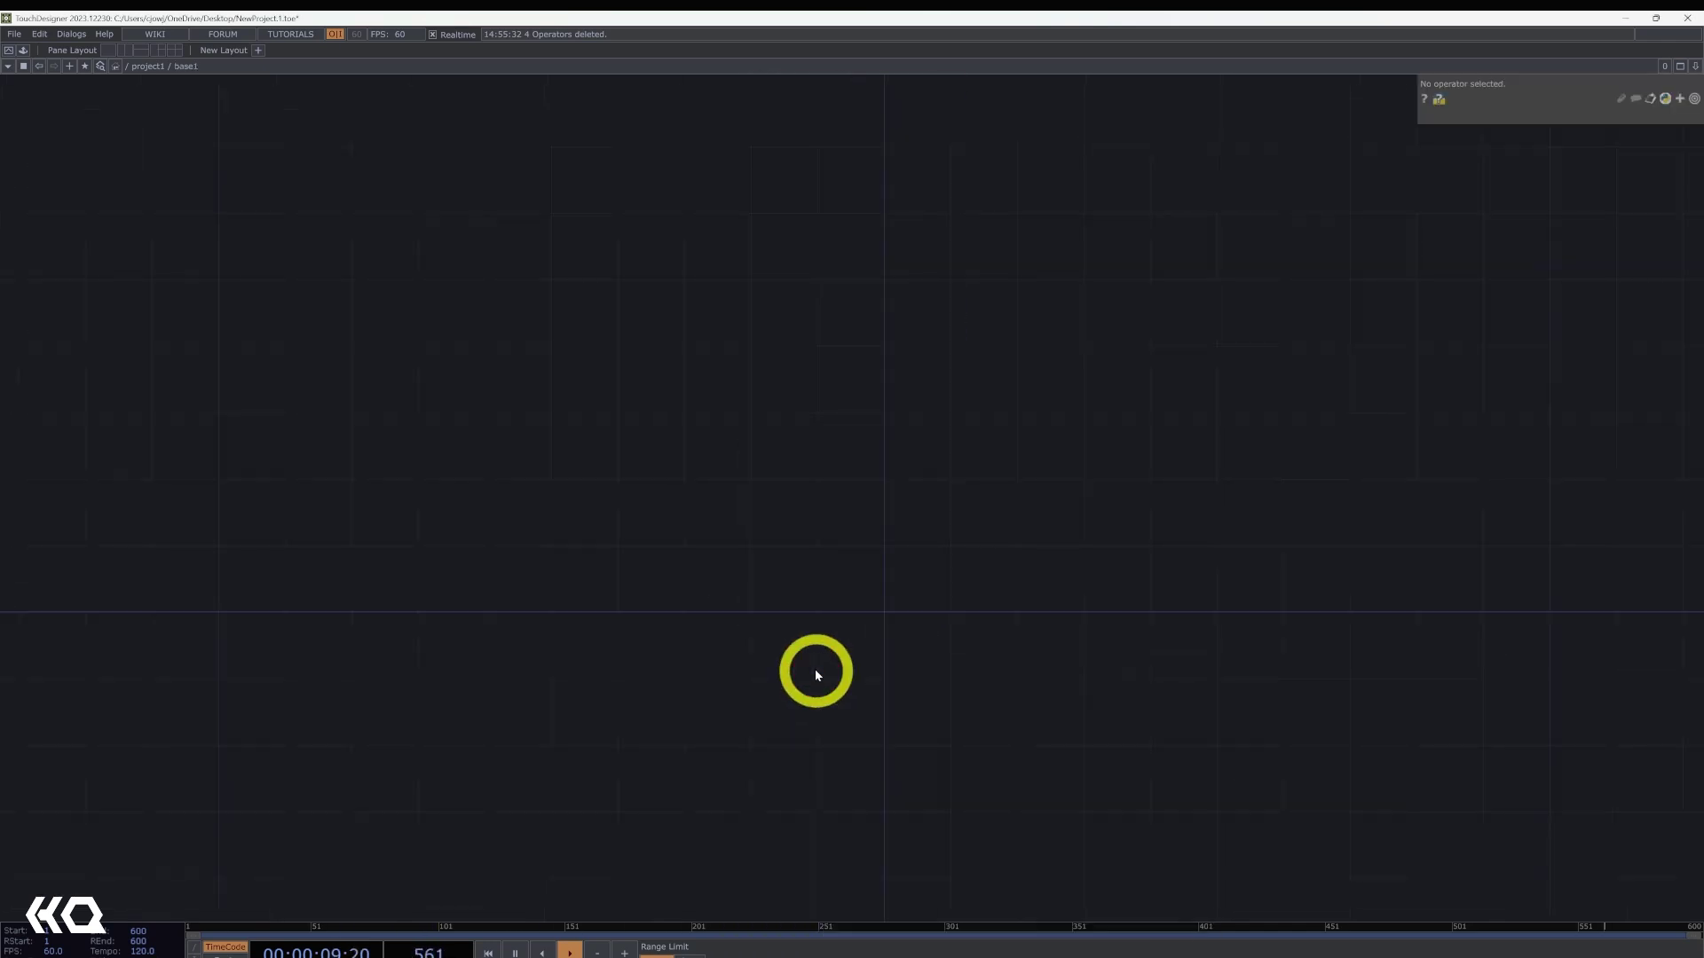
- Add a Pattern CHOP to the empty base1 network
double_click(814, 669)
text(patt)
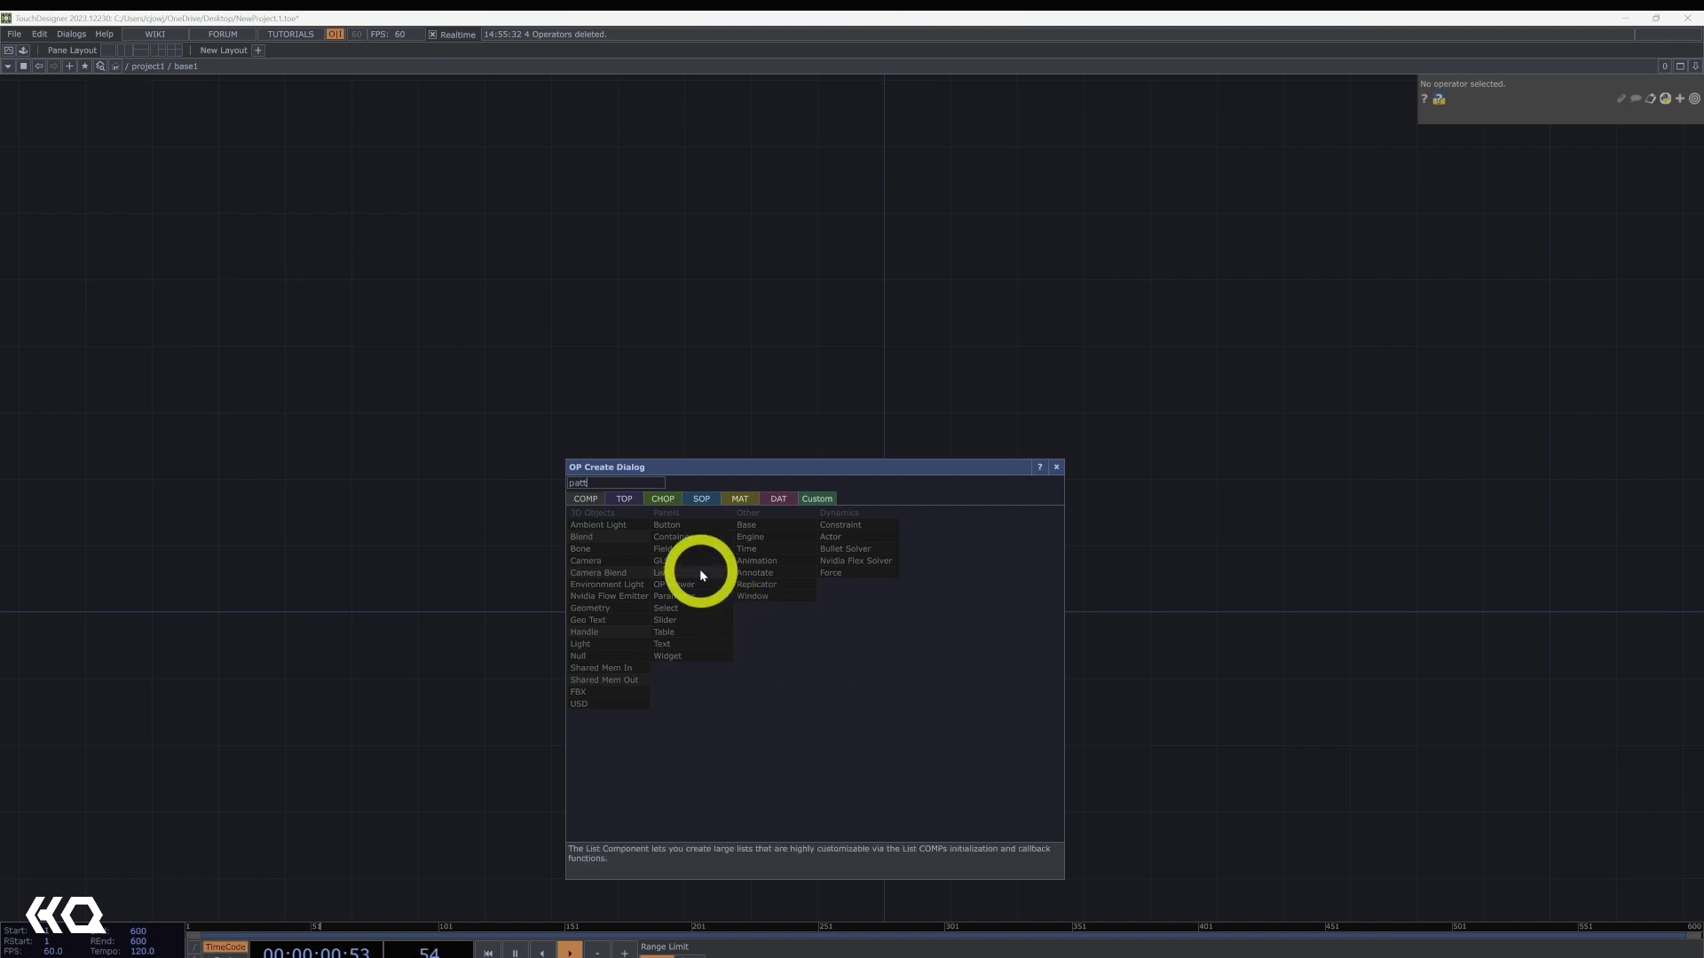
click(663, 499)
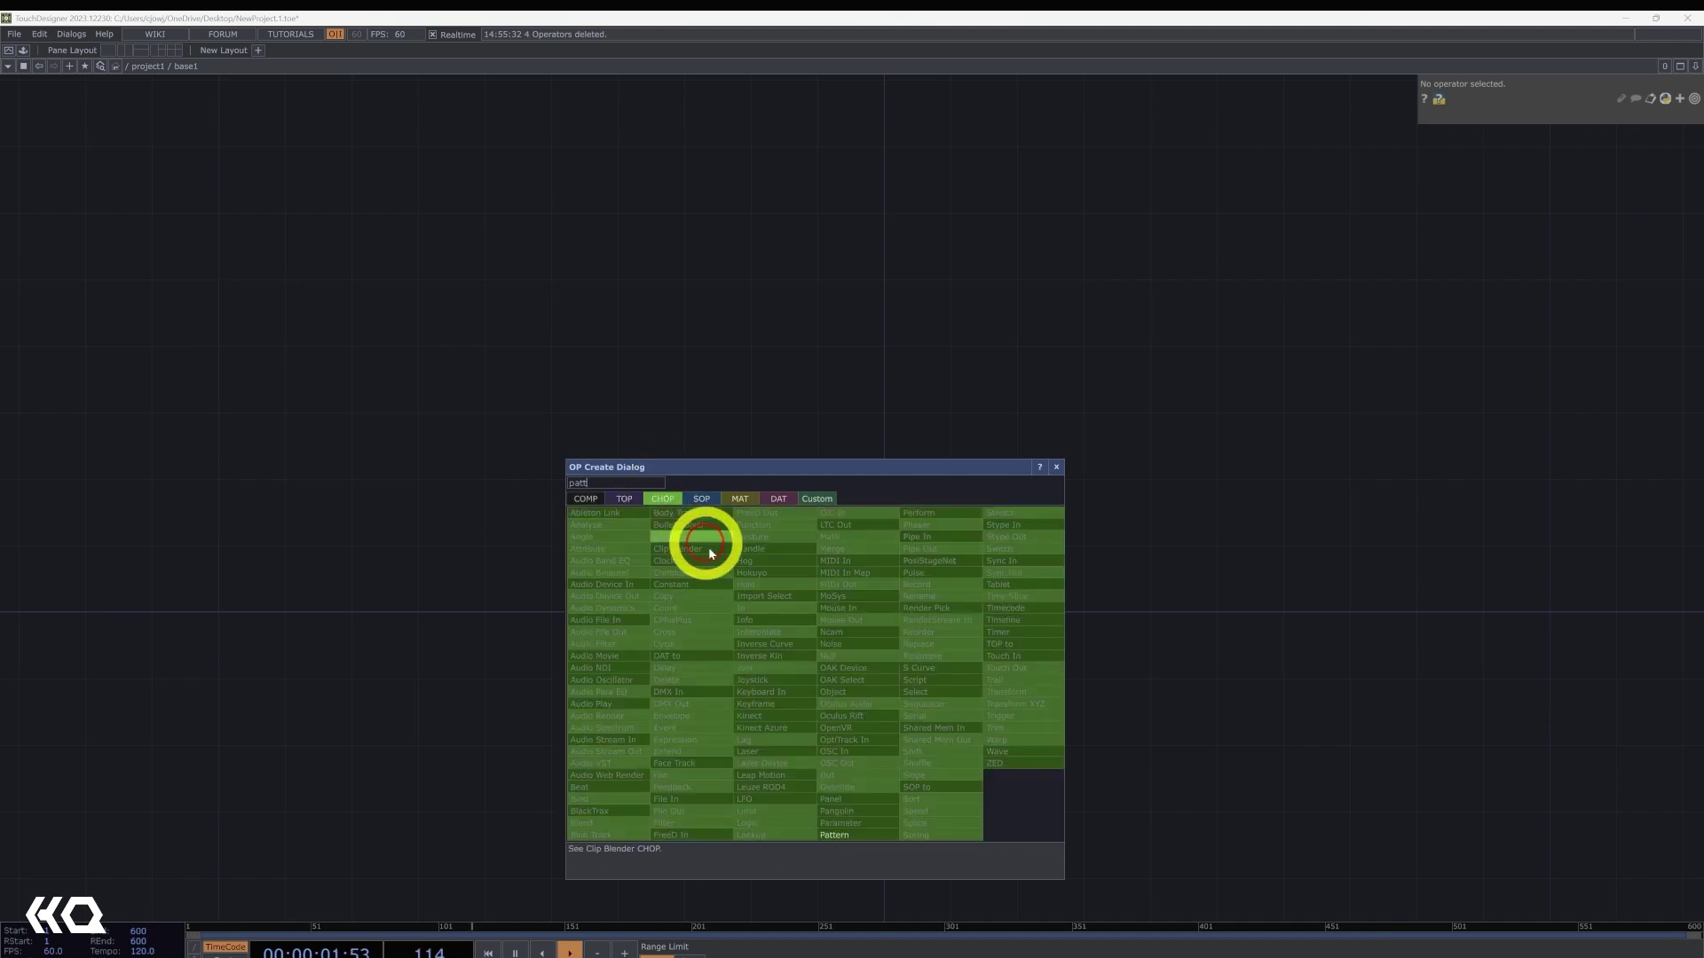
click(859, 835)
click(929, 401)
scroll(953, 457, up, 5)
drag(962, 569, 892, 652)
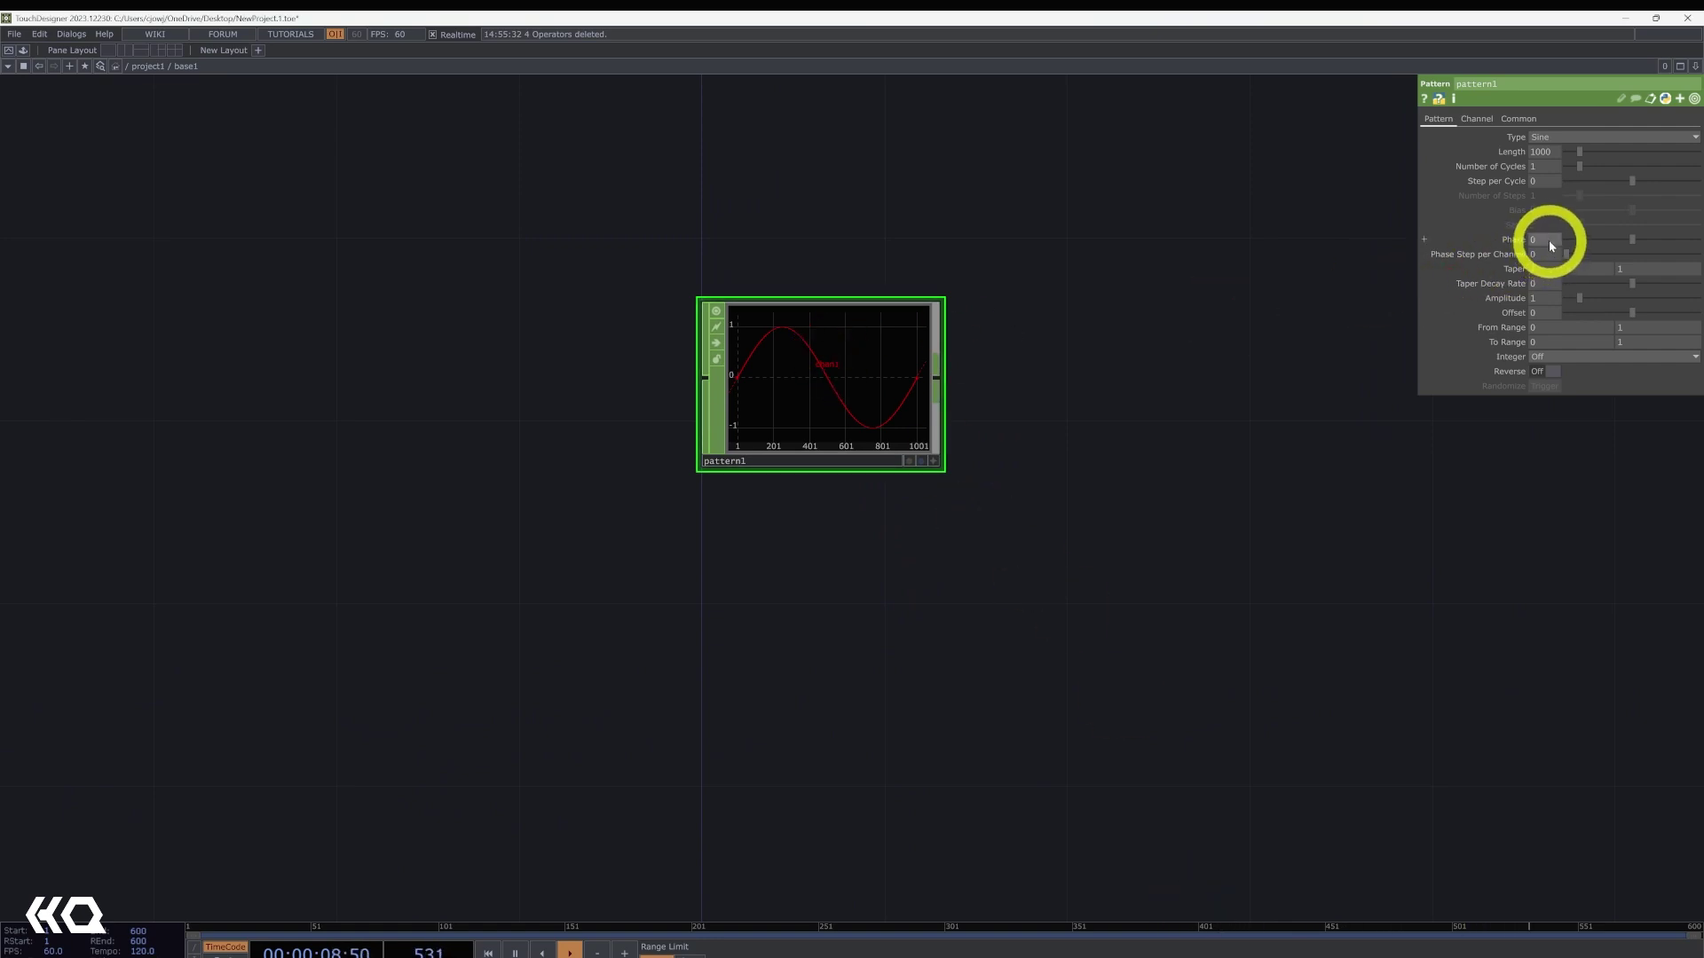
- Animate the Pattern CHOP by setting its Phase to the expression absTime.frame*.01
text(absTi)
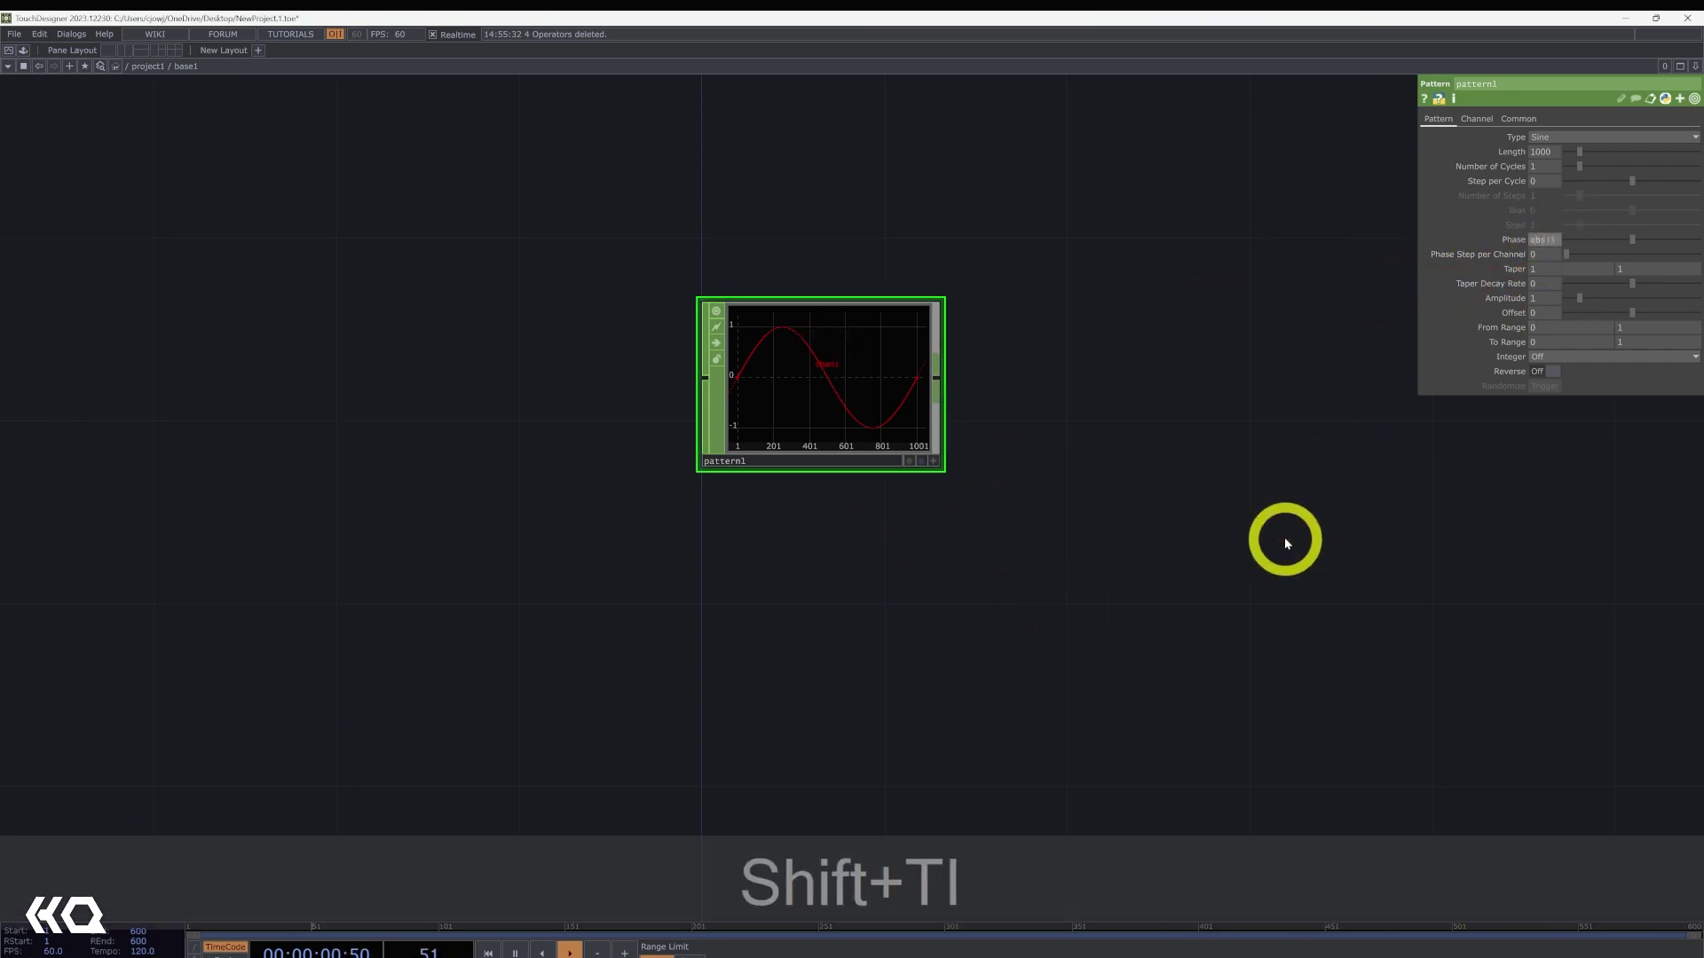
text(me)
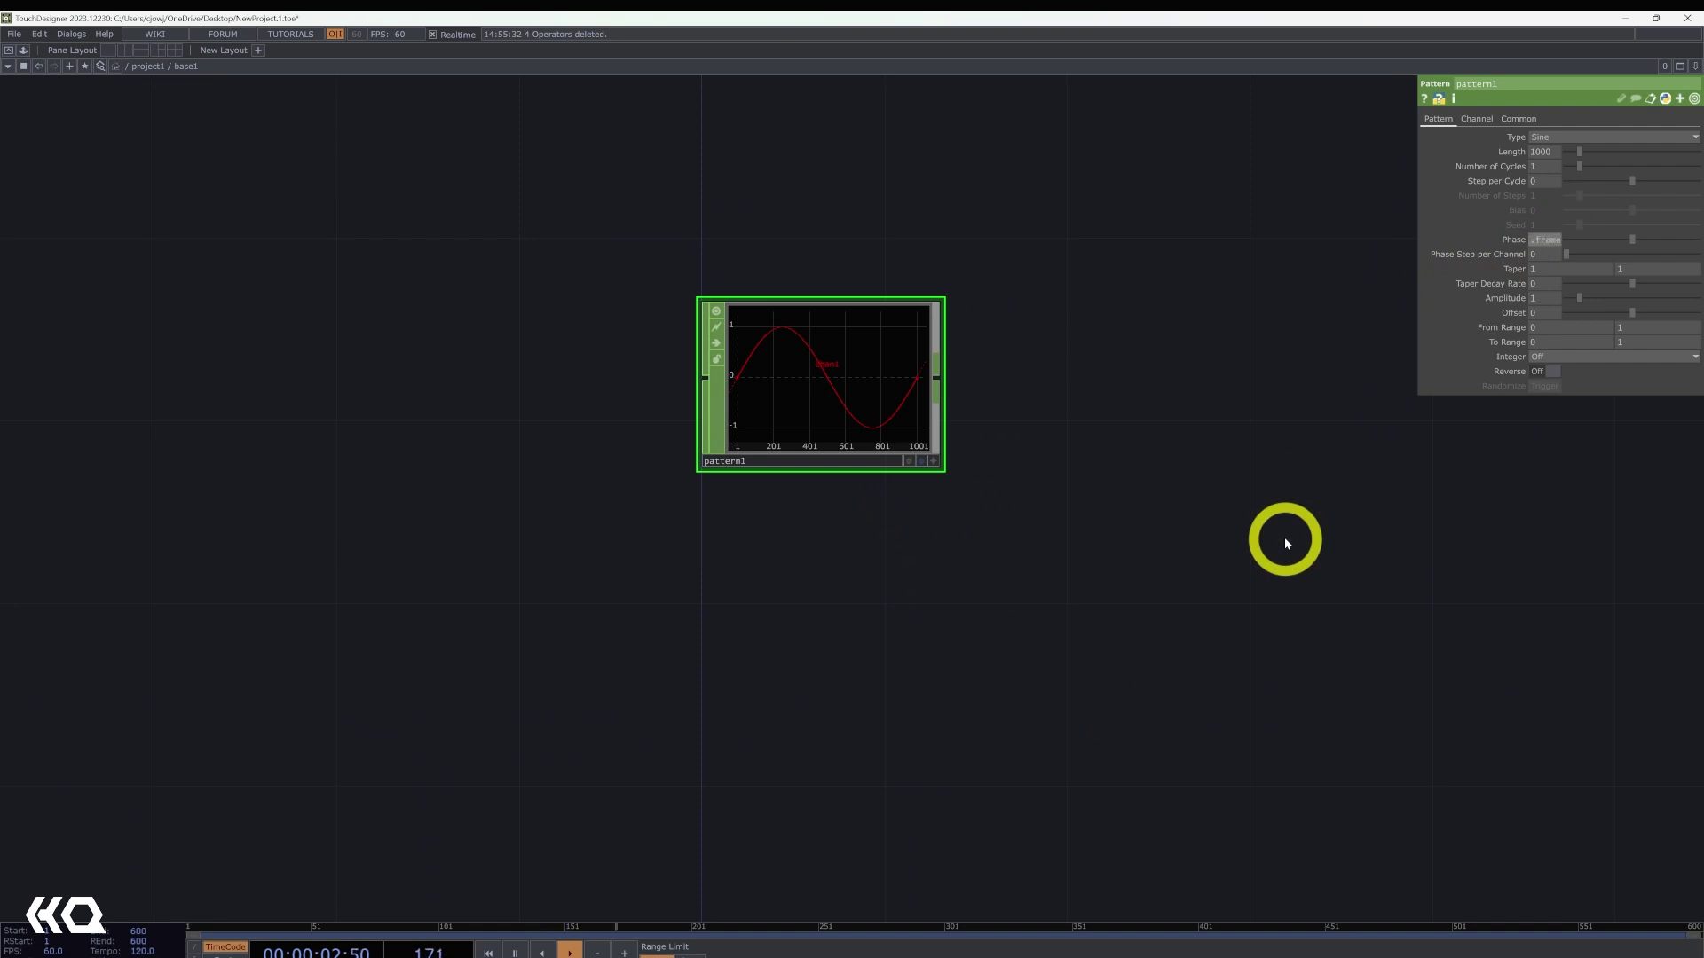
text(.frame*.)
click(1518, 242)
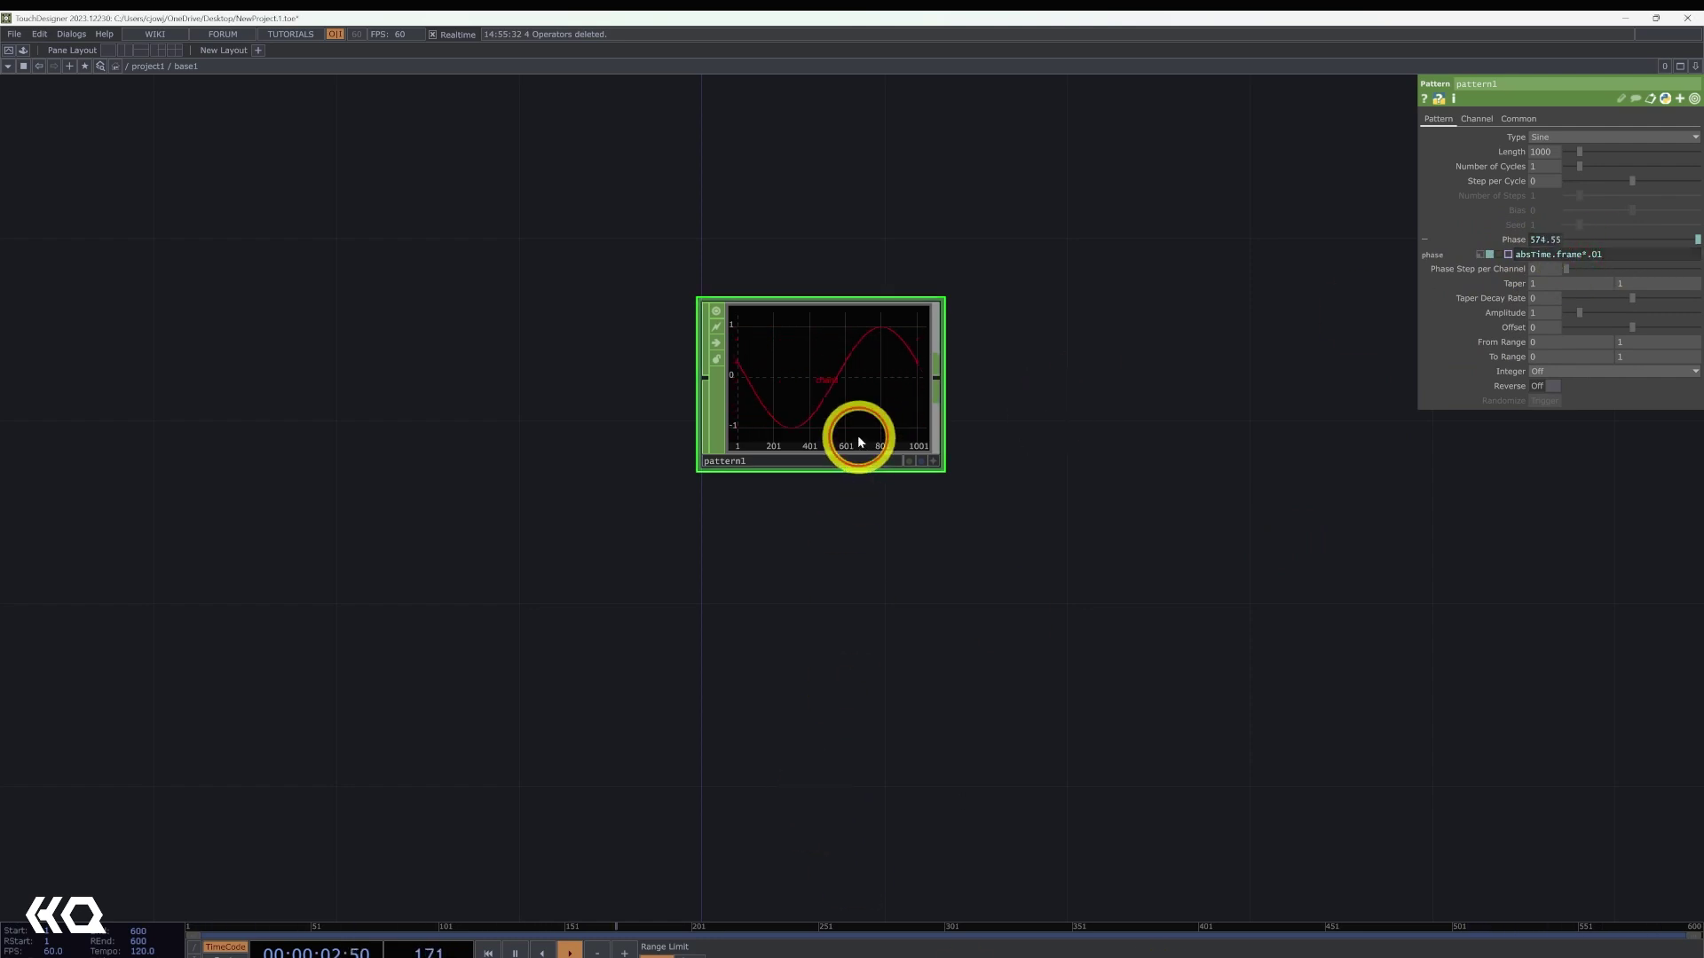
- Duplicate the Pattern CHOP, place the copy below the original, and set its Number of Cycles to 10
key(ctrl+c)
key(ctrl+v)
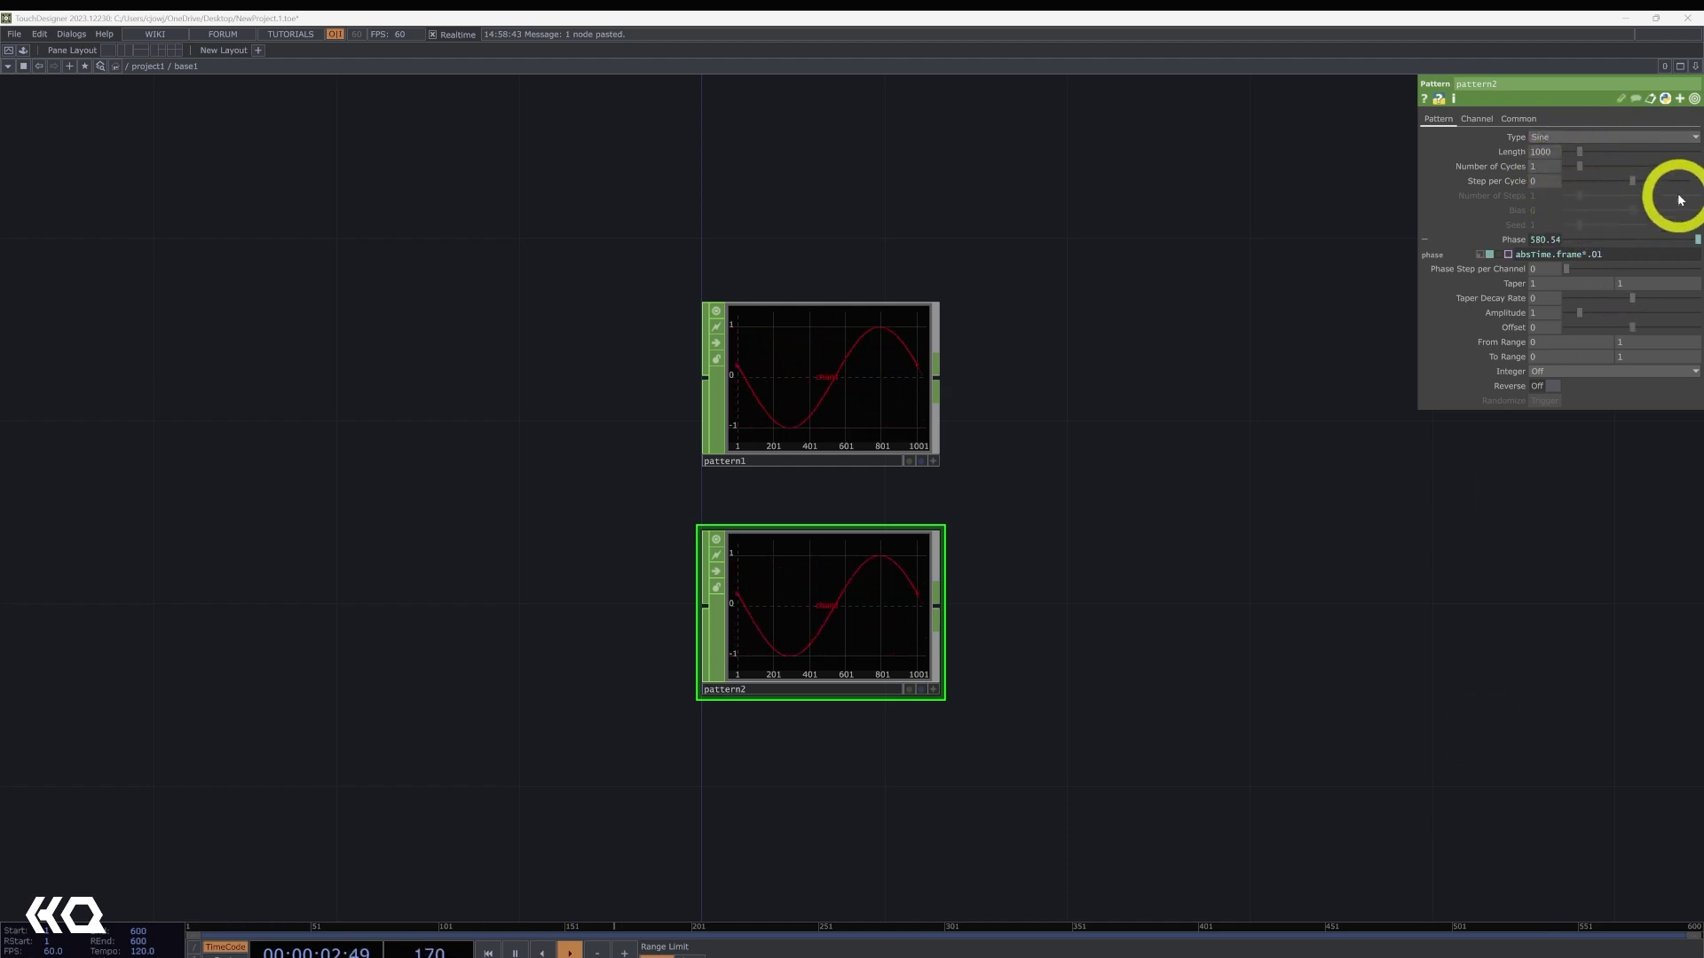
click(1551, 165)
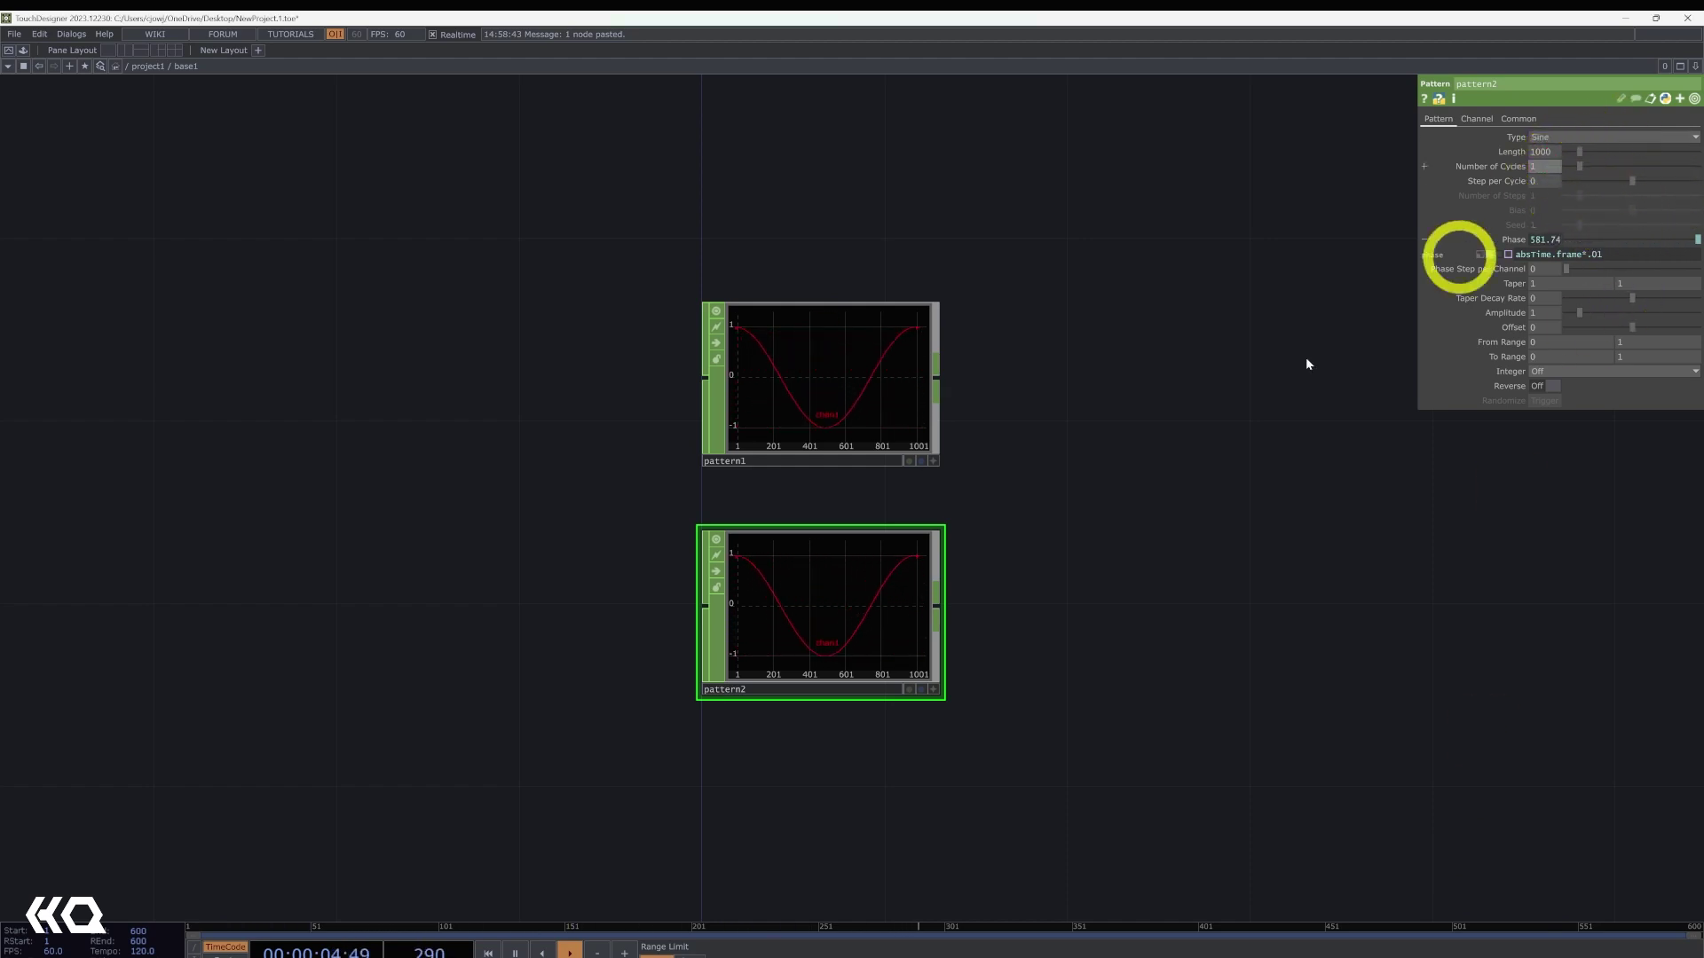
- Duplicate the 10-cycle Pattern CHOP, place the copy below it, and change the copy's type to Ramp
drag(1112, 582, 1115, 434)
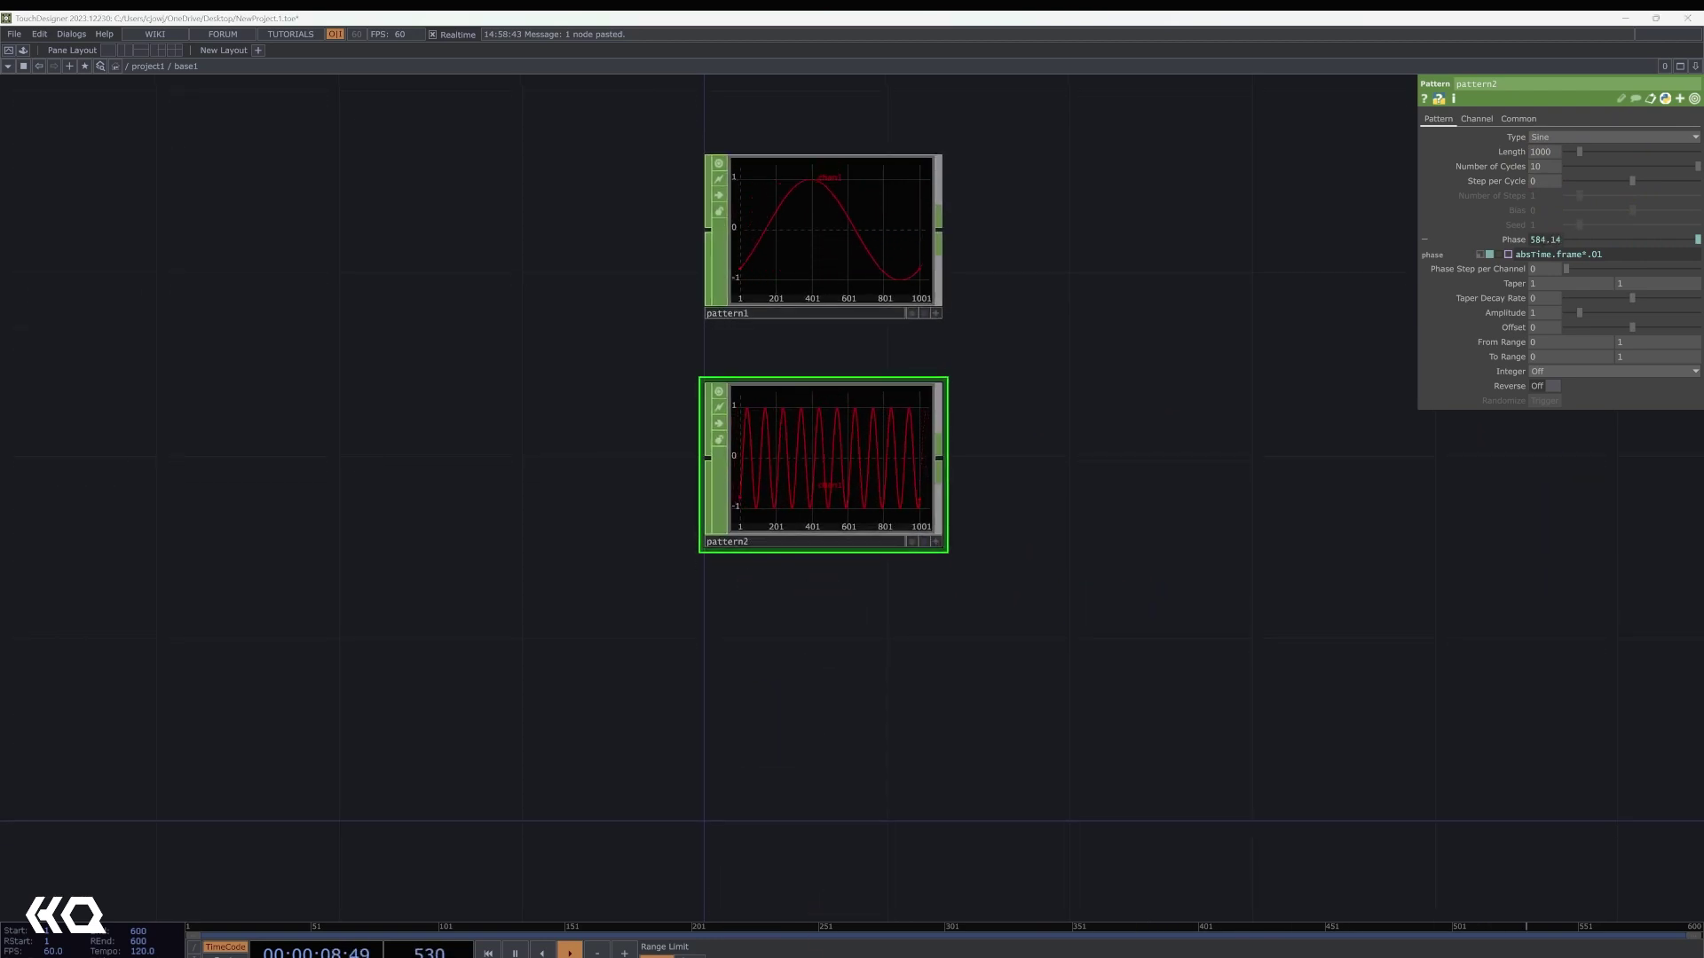
key(ctrl+c)
key(ctrl+v)
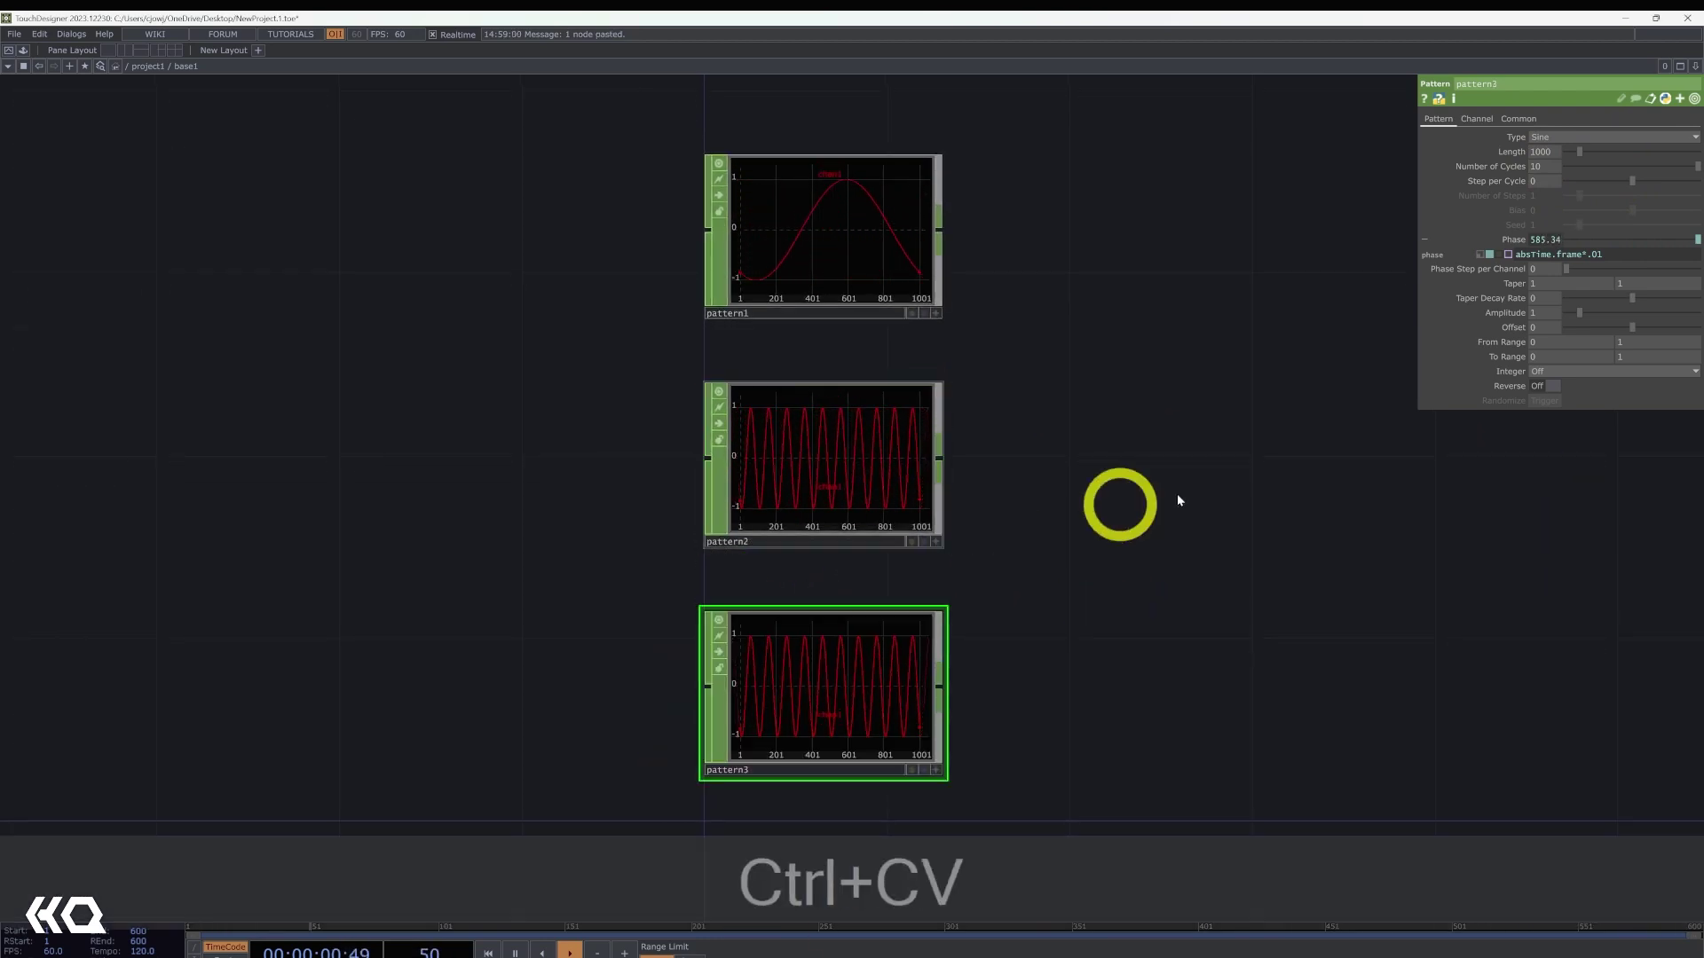
click(1556, 323)
click(1564, 139)
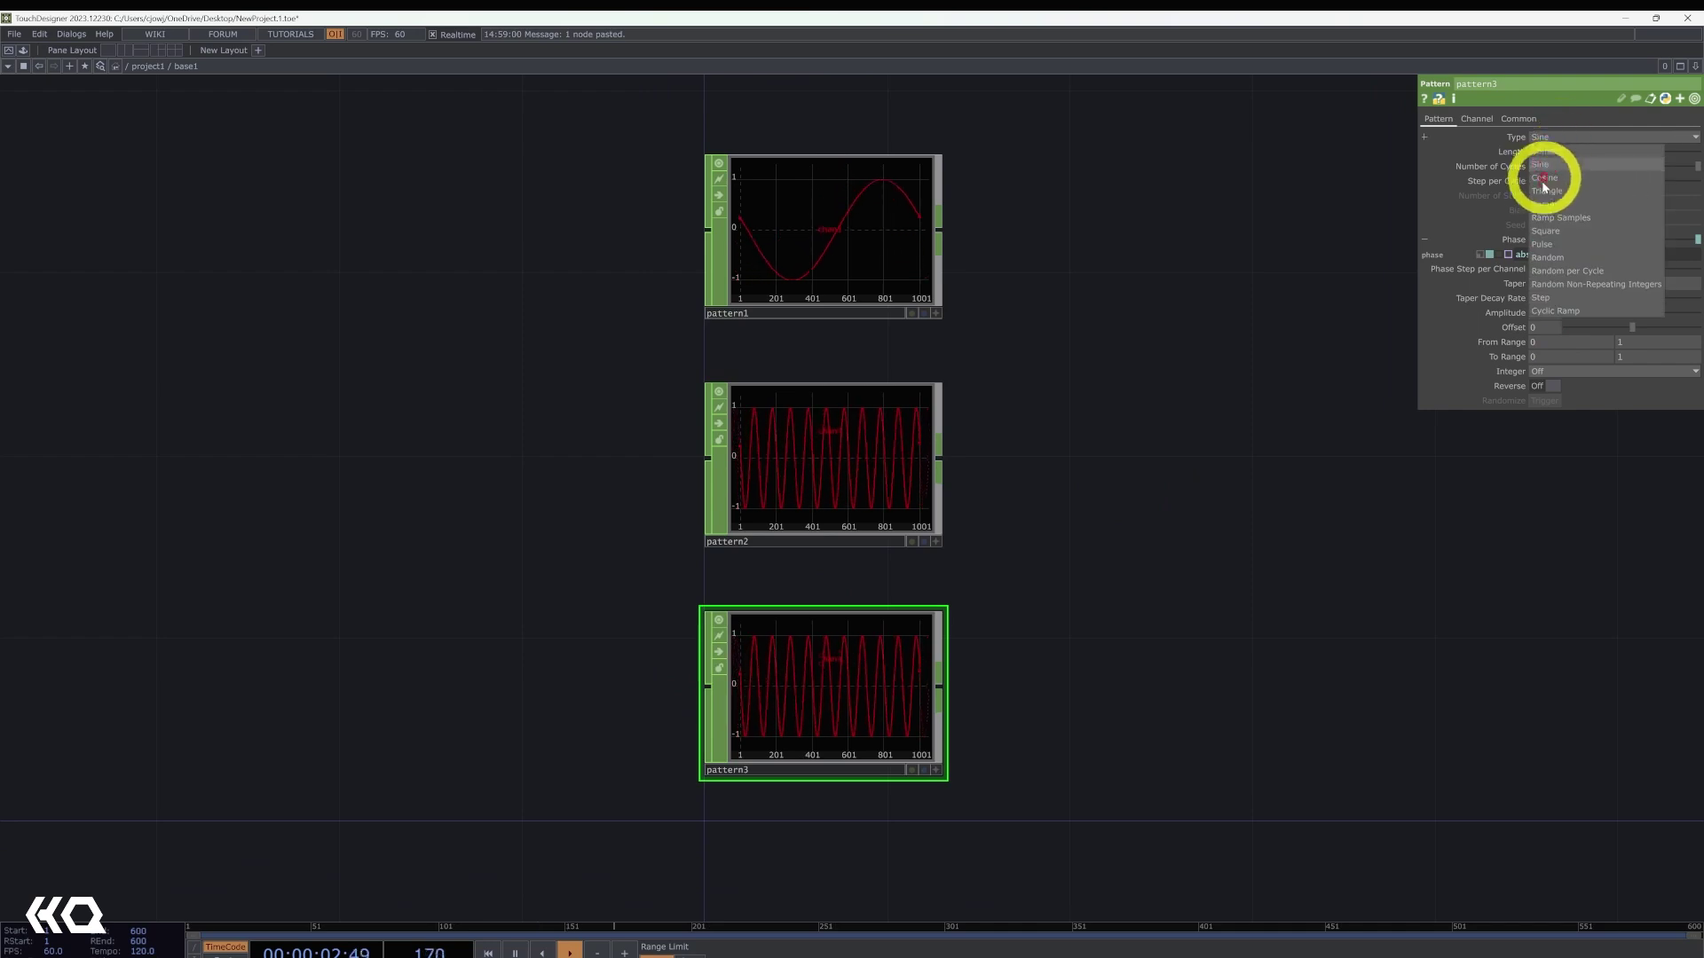
click(1542, 197)
- Duplicate the Ramp Pattern CHOP, place the copy below it, and change the copy's type to Pulse
drag(1205, 618, 1187, 525)
key(ctrl+c)
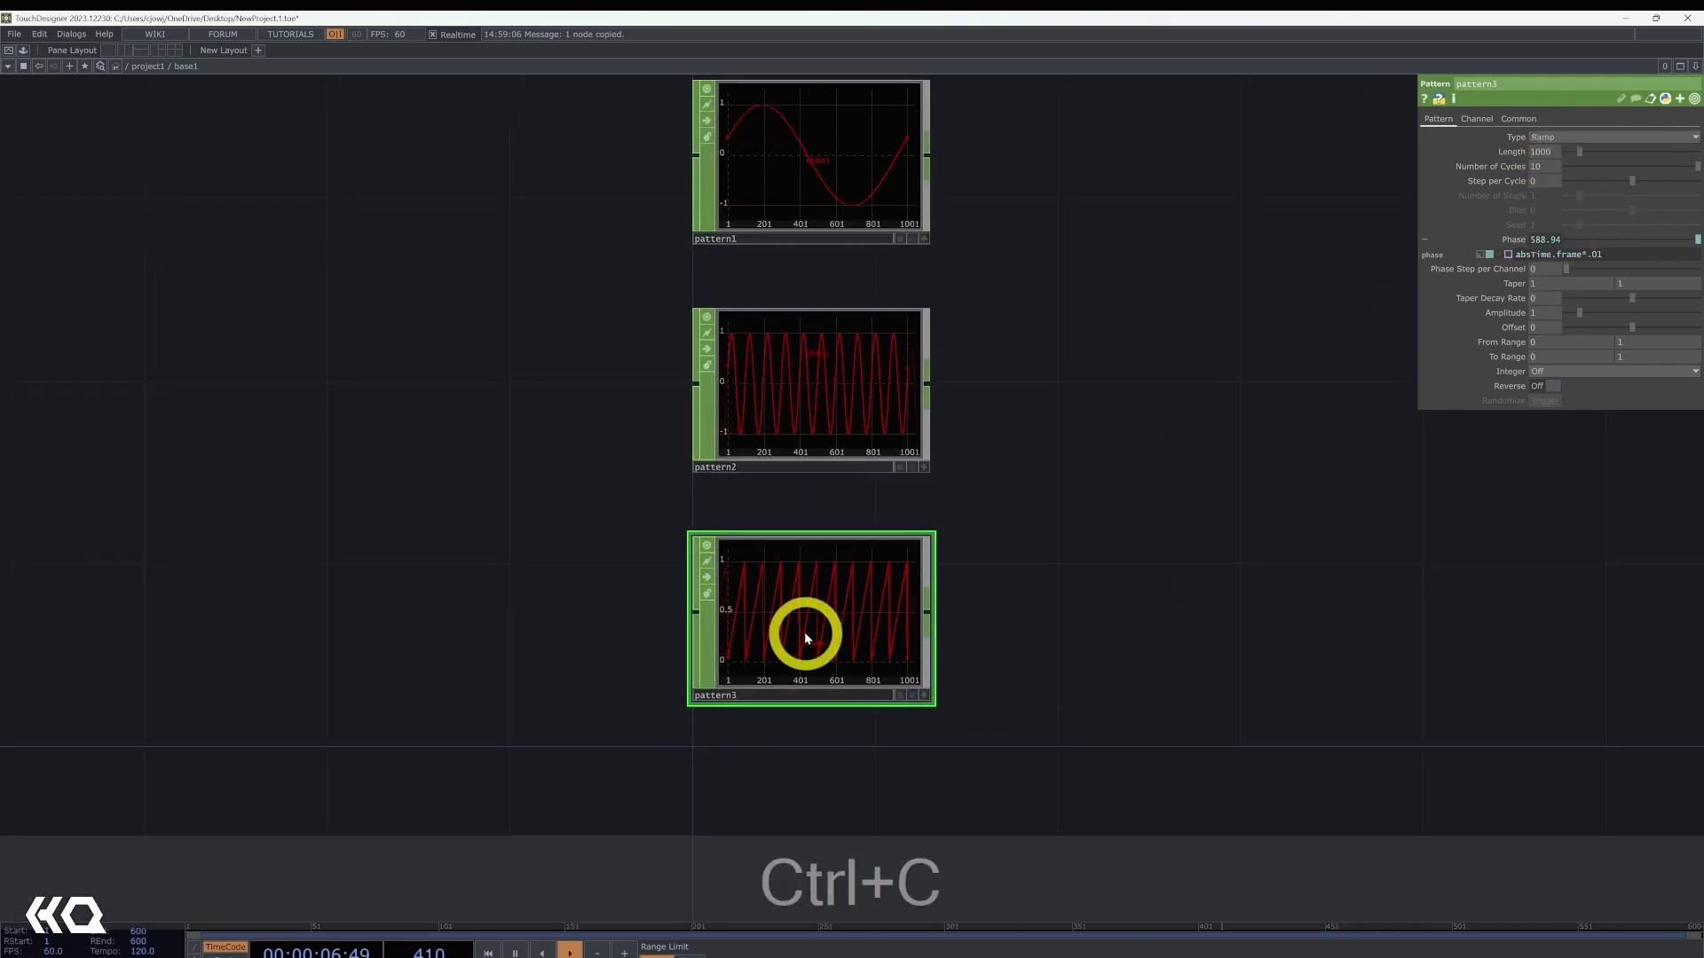
key(ctrl+v)
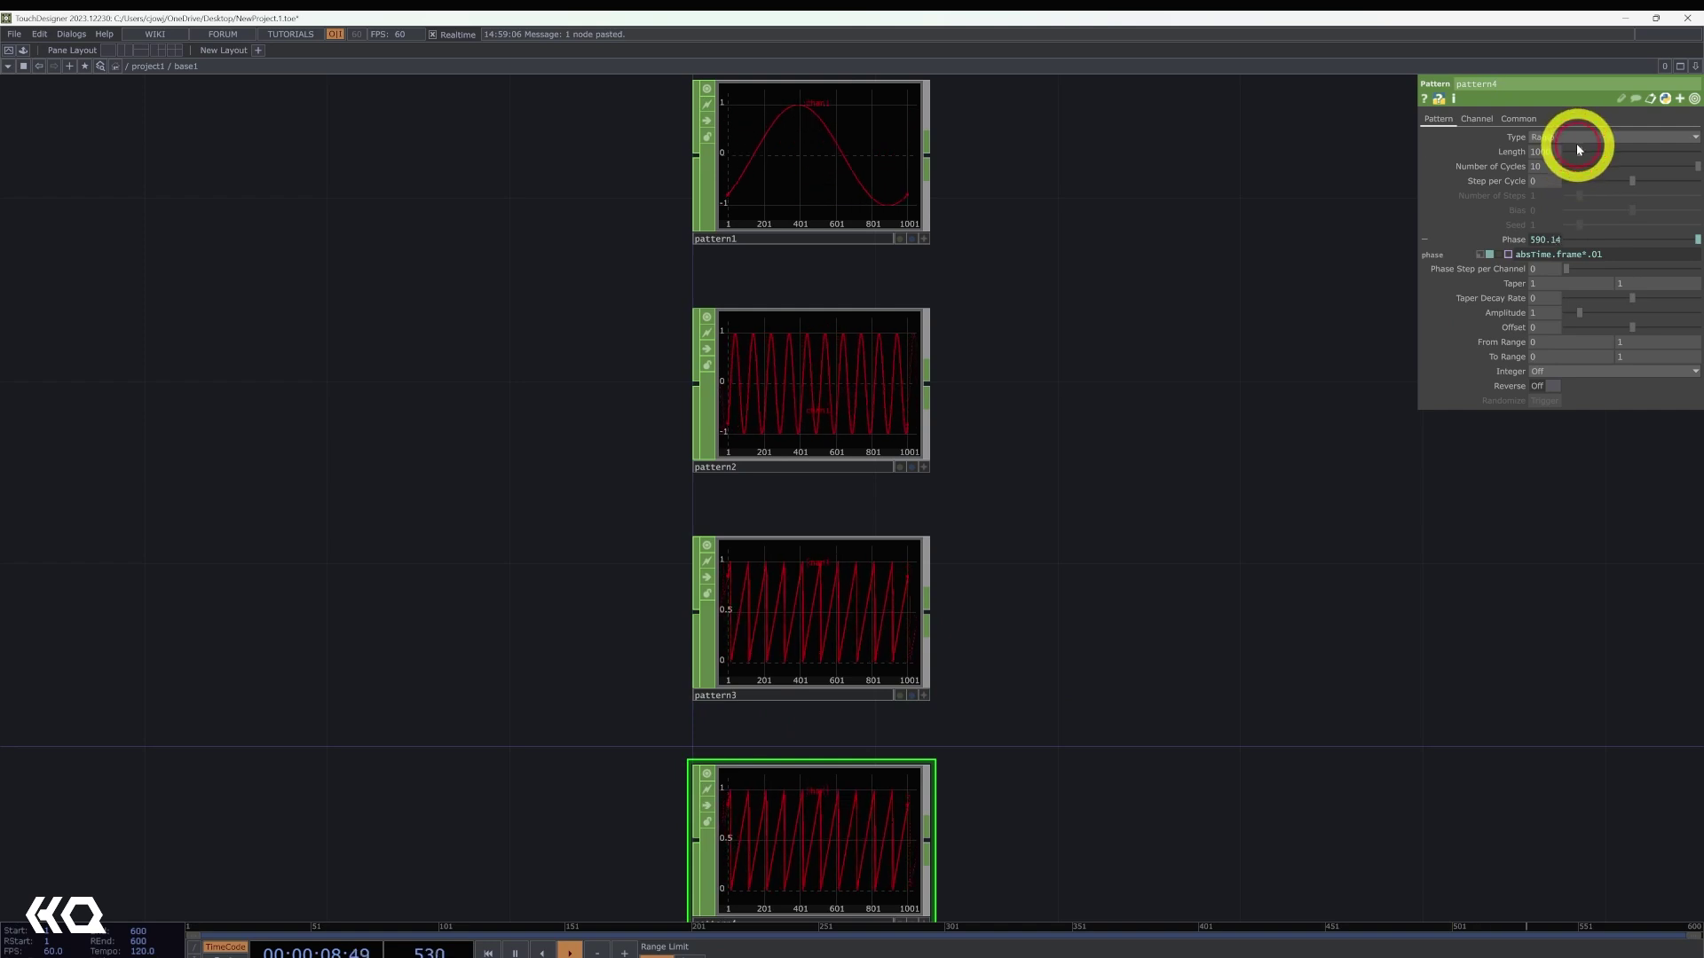
click(1576, 139)
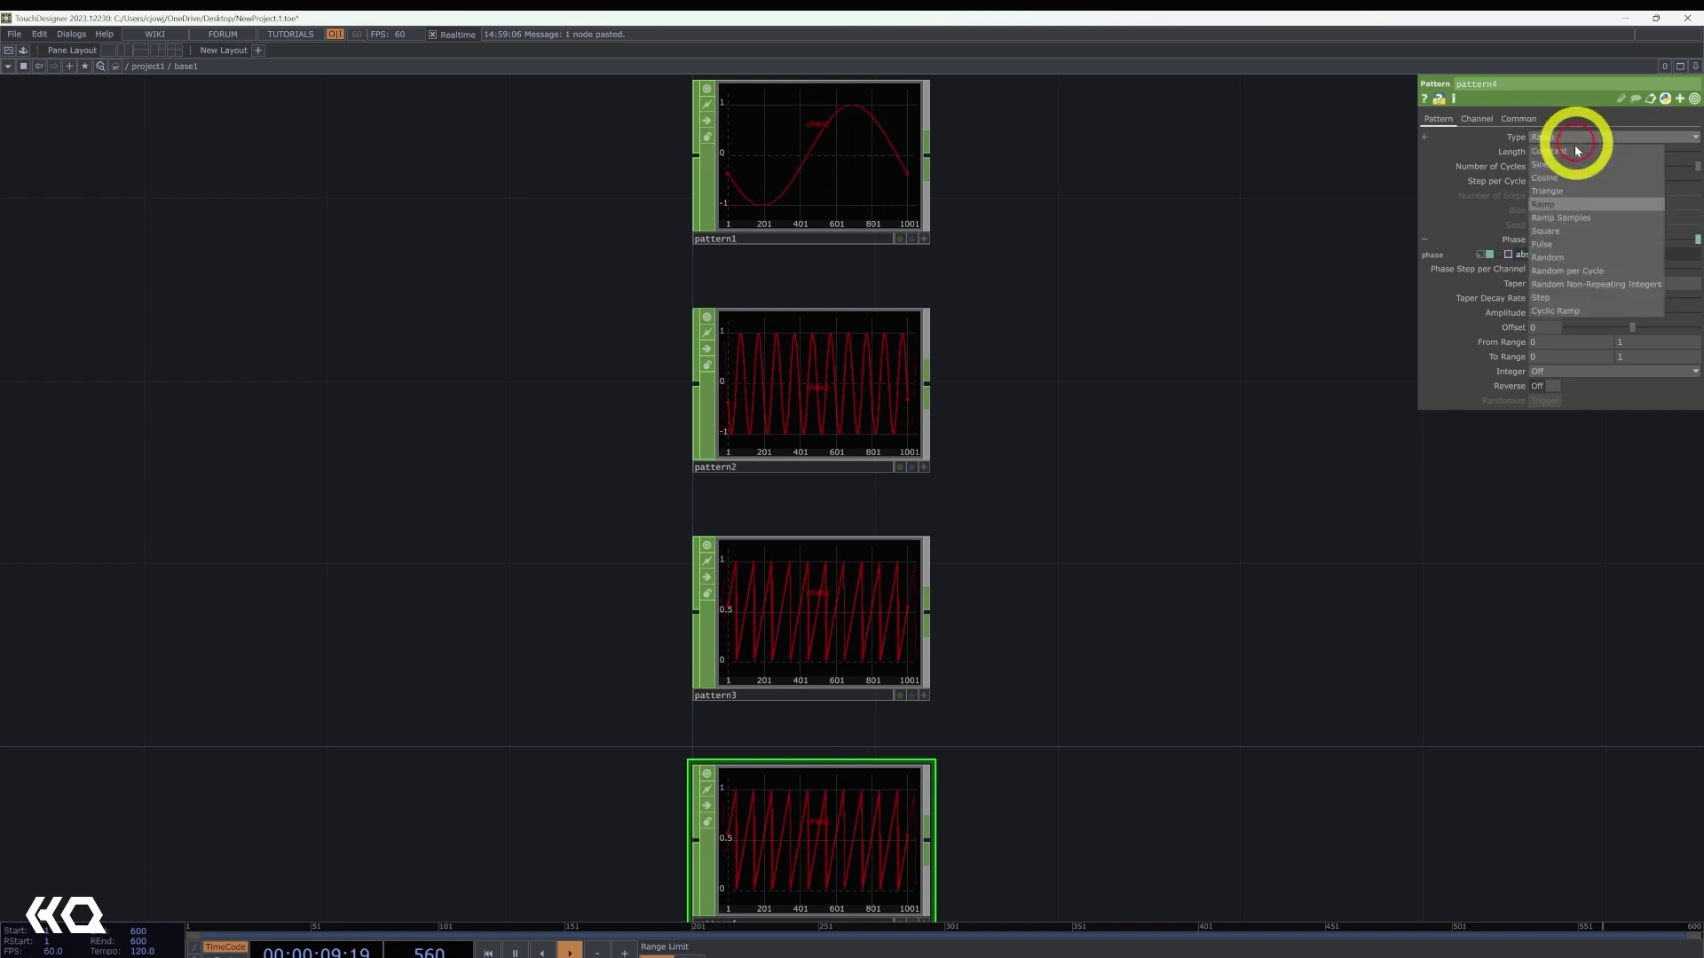
click(1544, 244)
- Add a Merge CHOP beside the patterns and connect all four Pattern CHOPs to its input
scroll(1377, 334, down, 4)
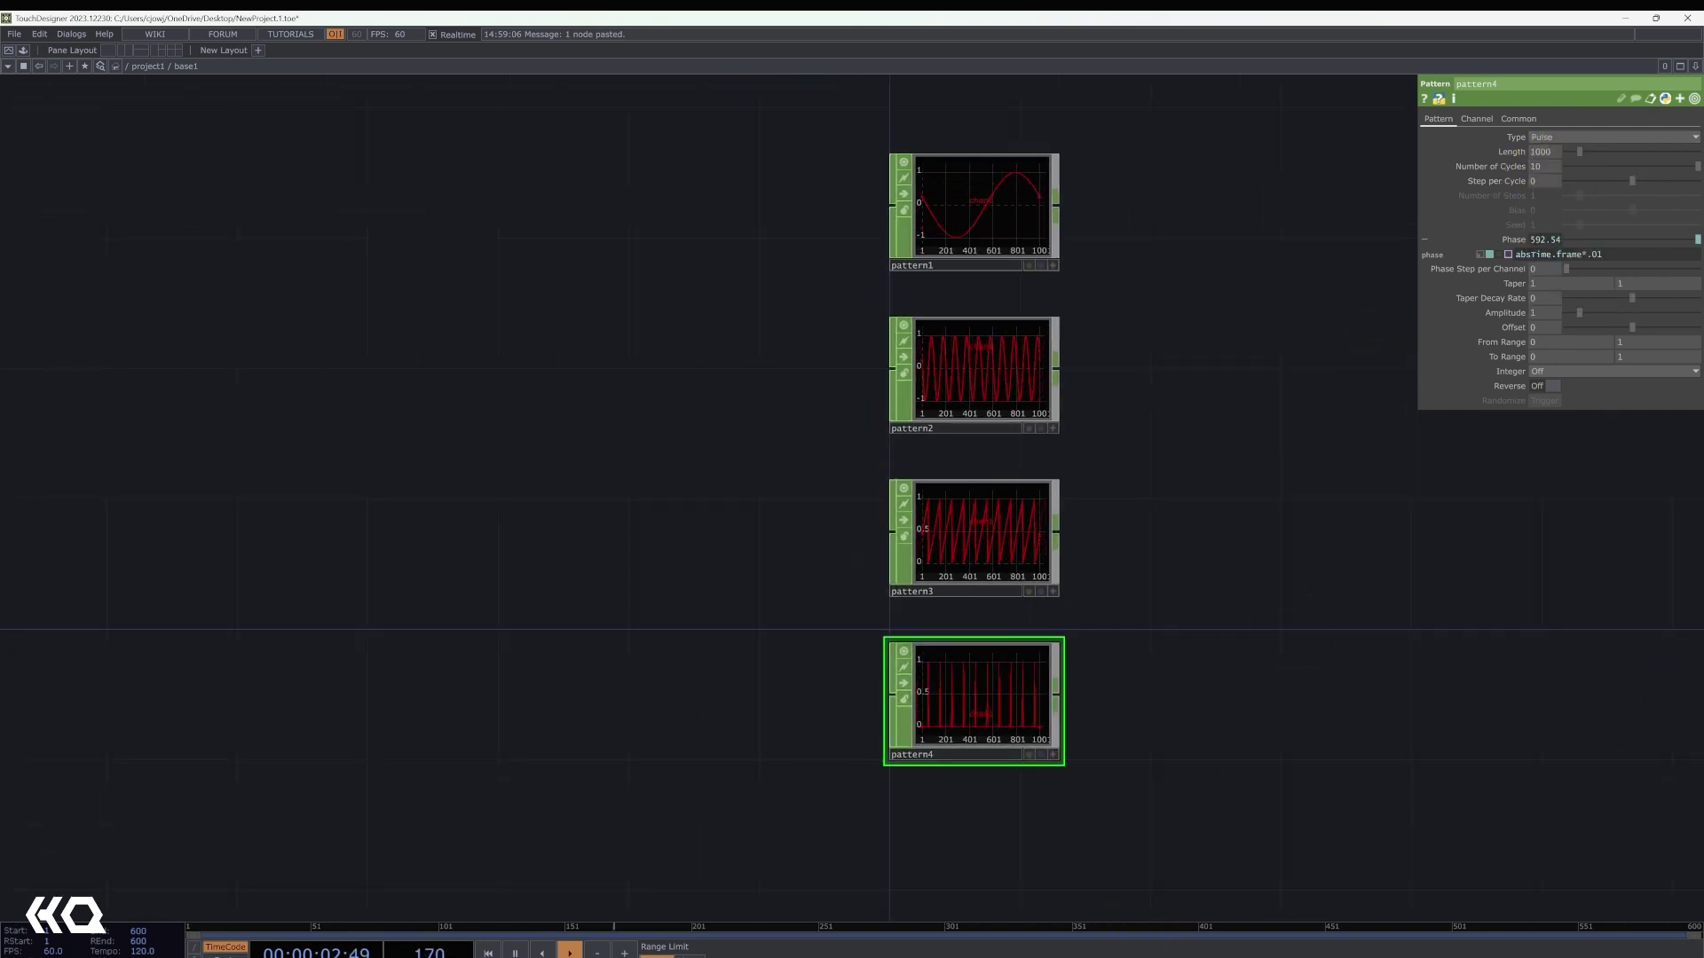
scroll(1158, 785, up, 3)
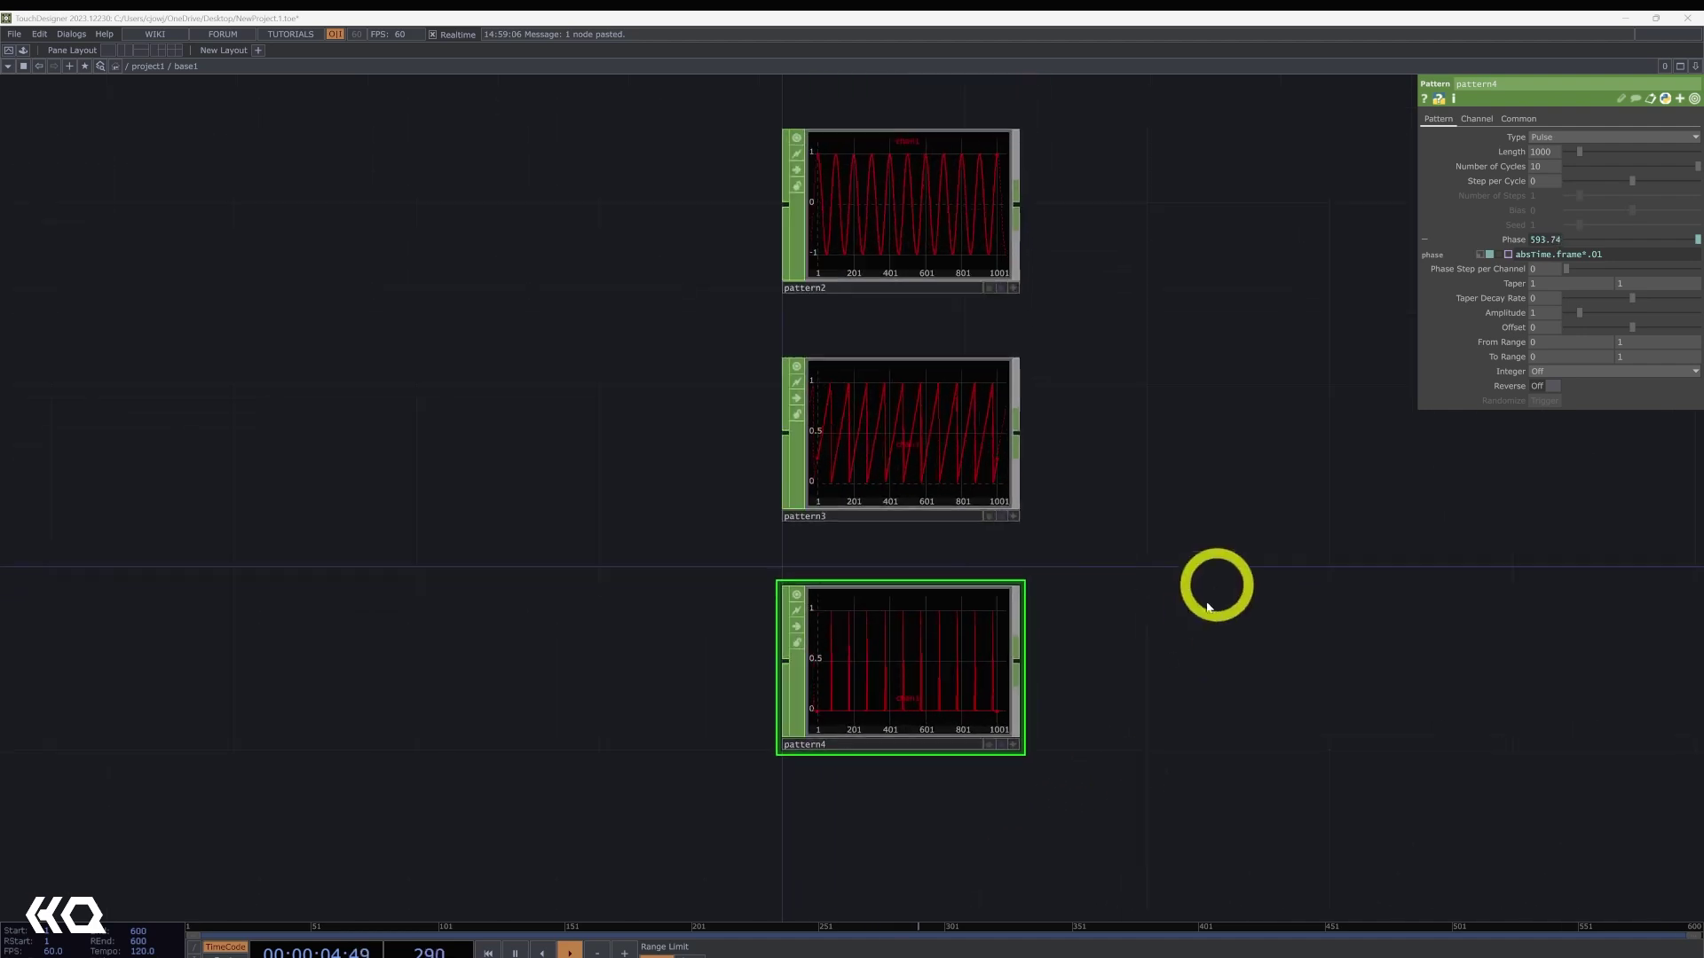
drag(1207, 603, 1123, 813)
key(Tab)
text(mer)
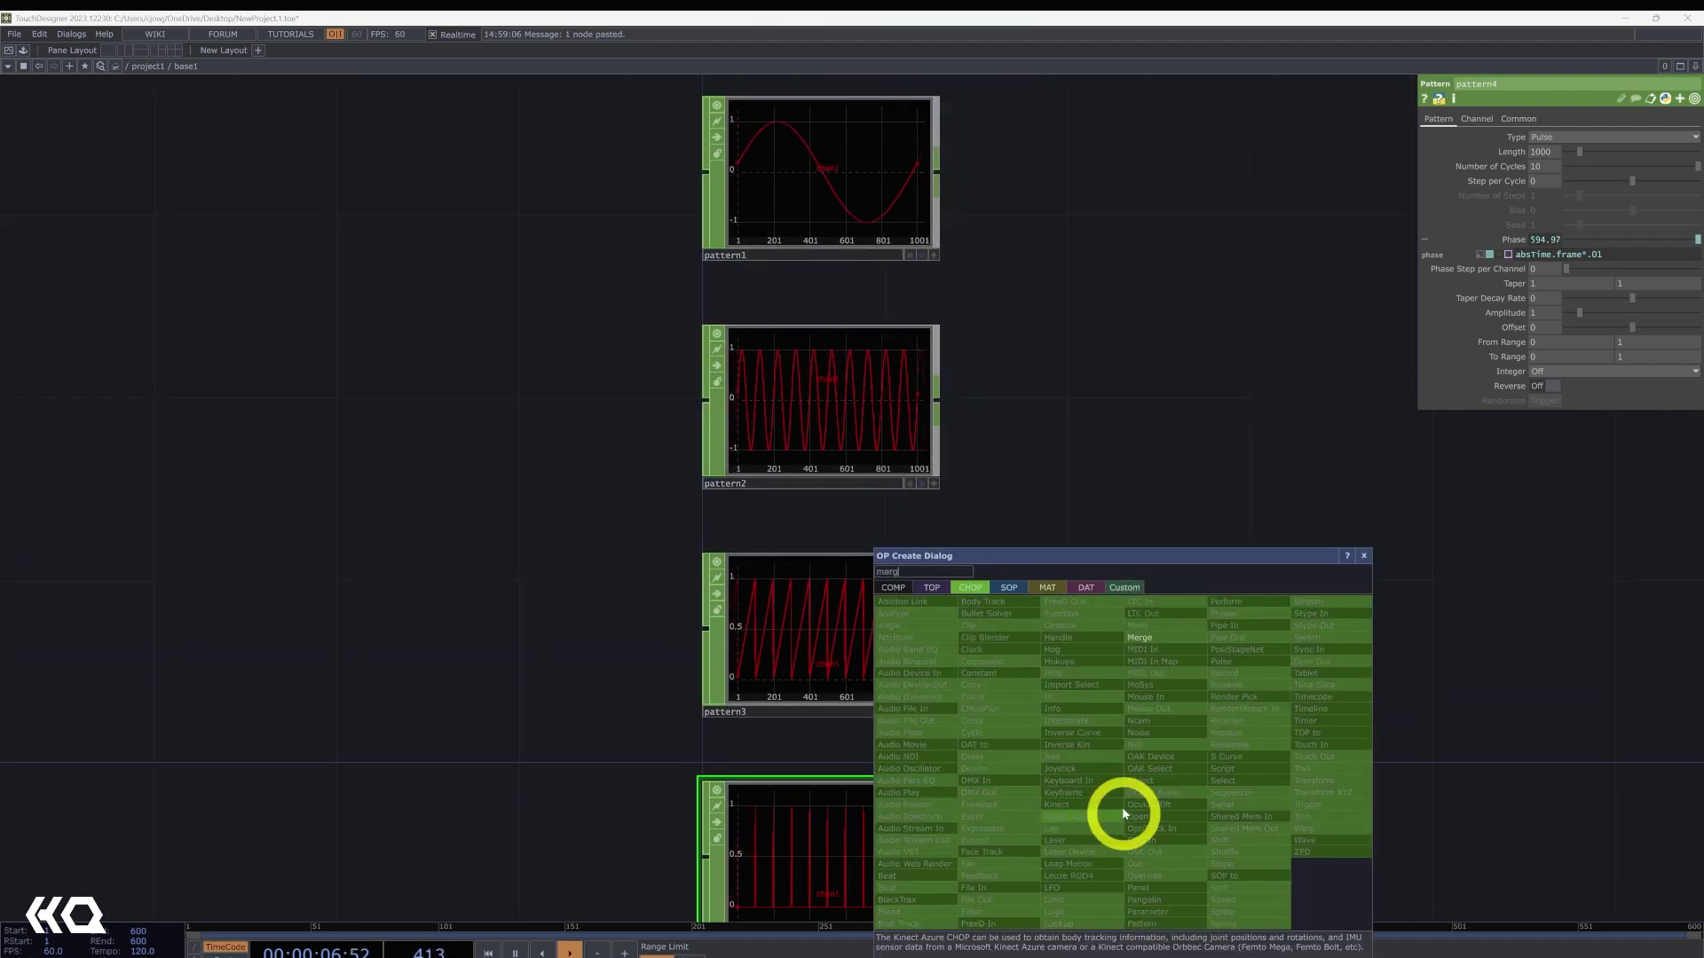
click(1140, 638)
click(1255, 554)
scroll(1255, 555, down, 3)
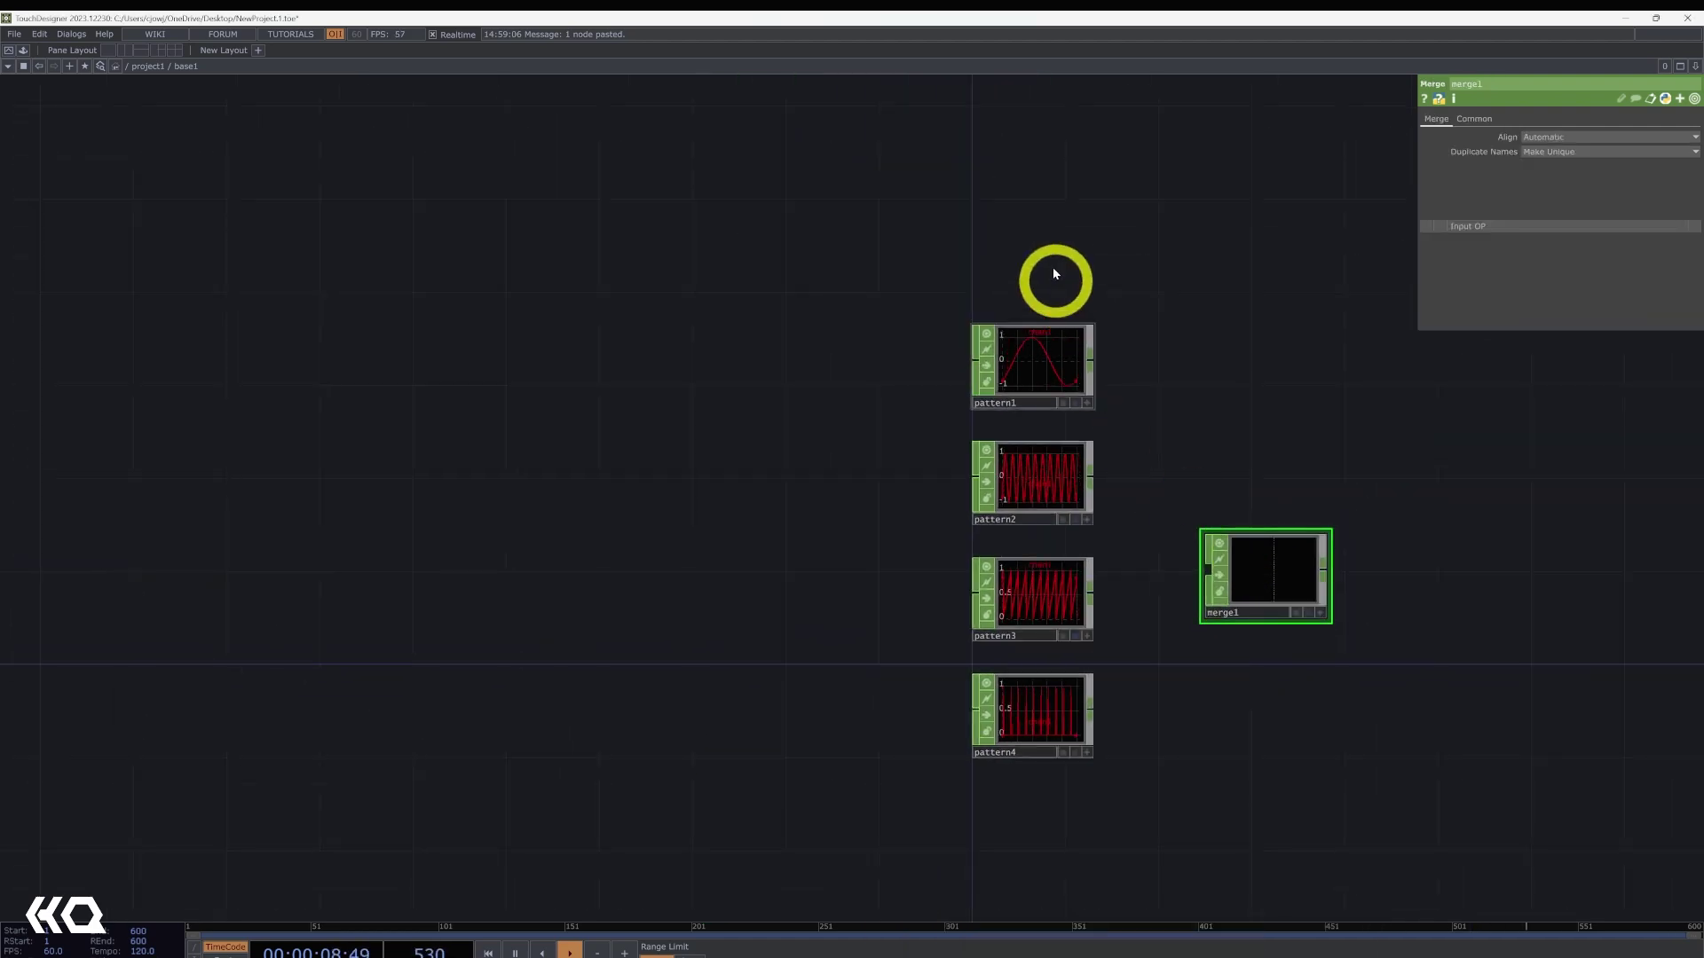
drag(1126, 770, 1127, 765)
drag(1091, 360, 1211, 572)
- Connect a Null CHOP to the Merge CHOP's output and place it beside the merge
scroll(1264, 657, up, 10)
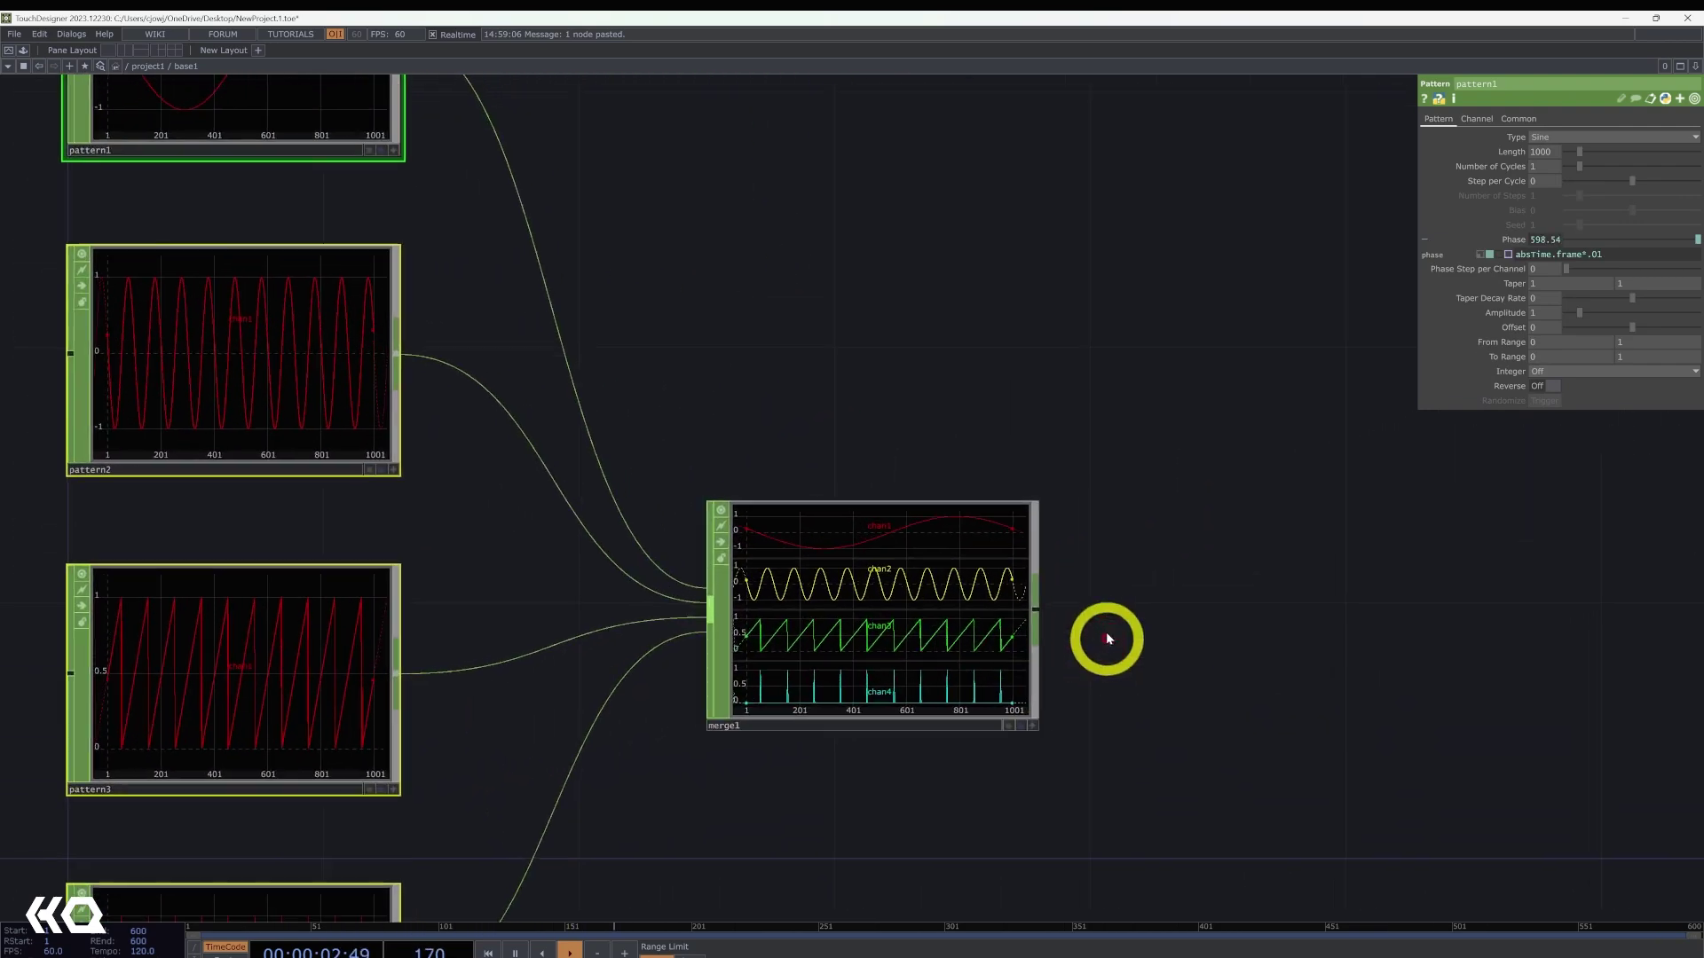
right_click(977, 622)
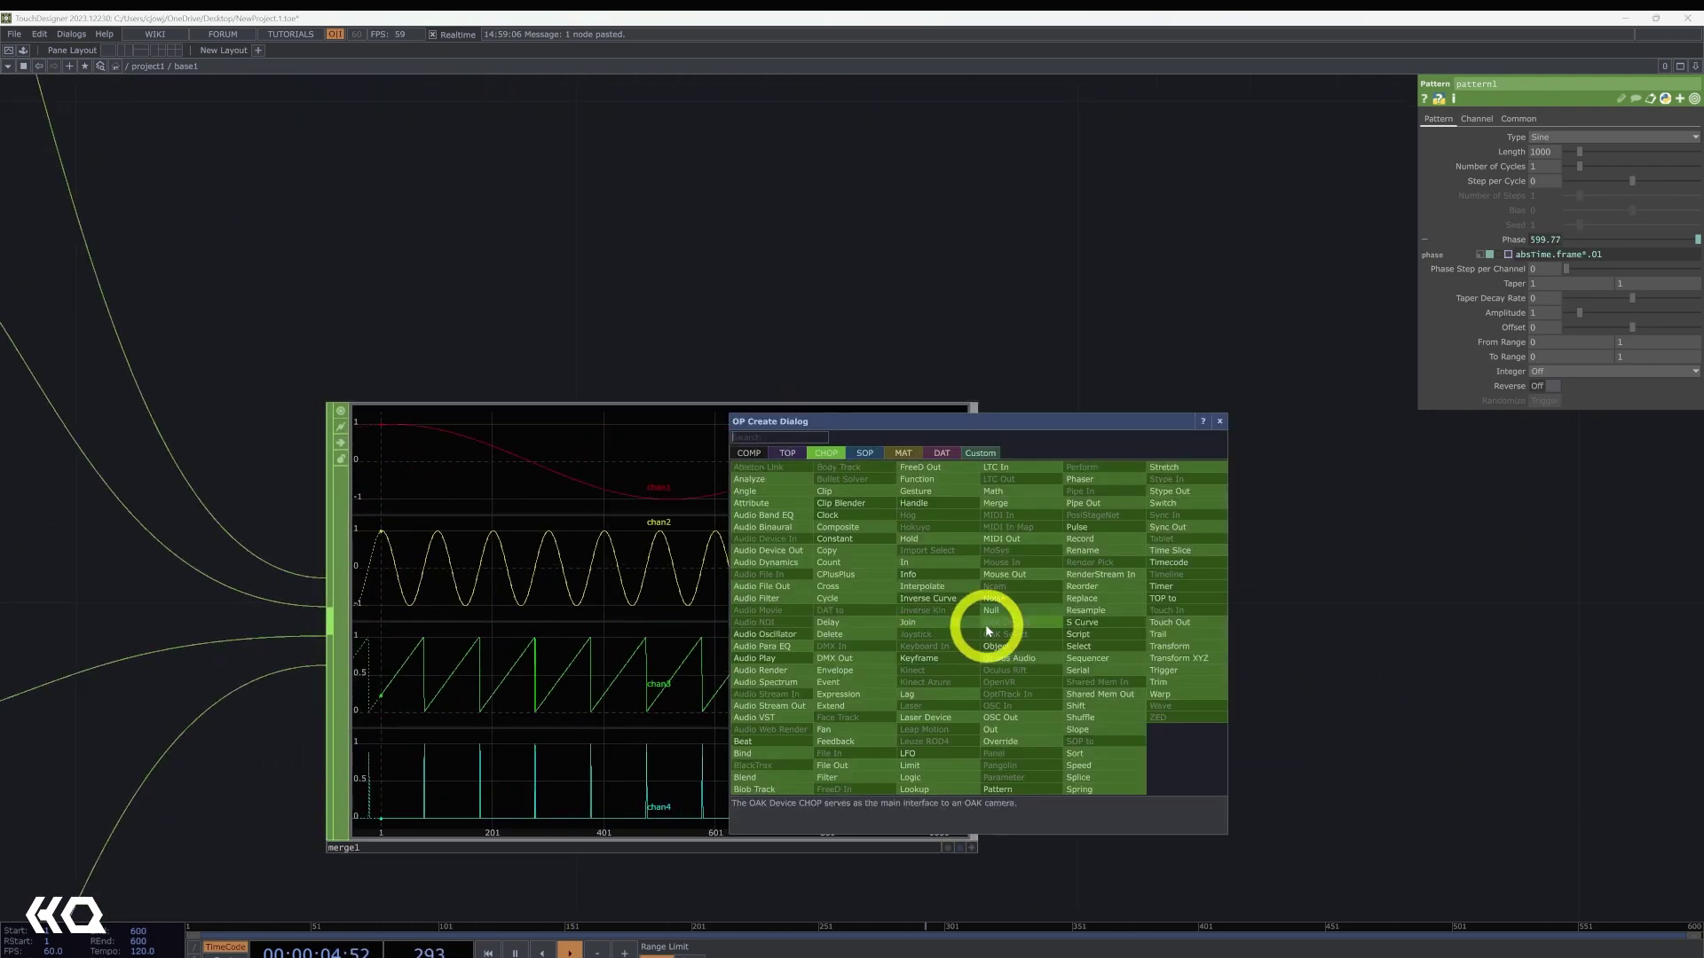
text(nu)
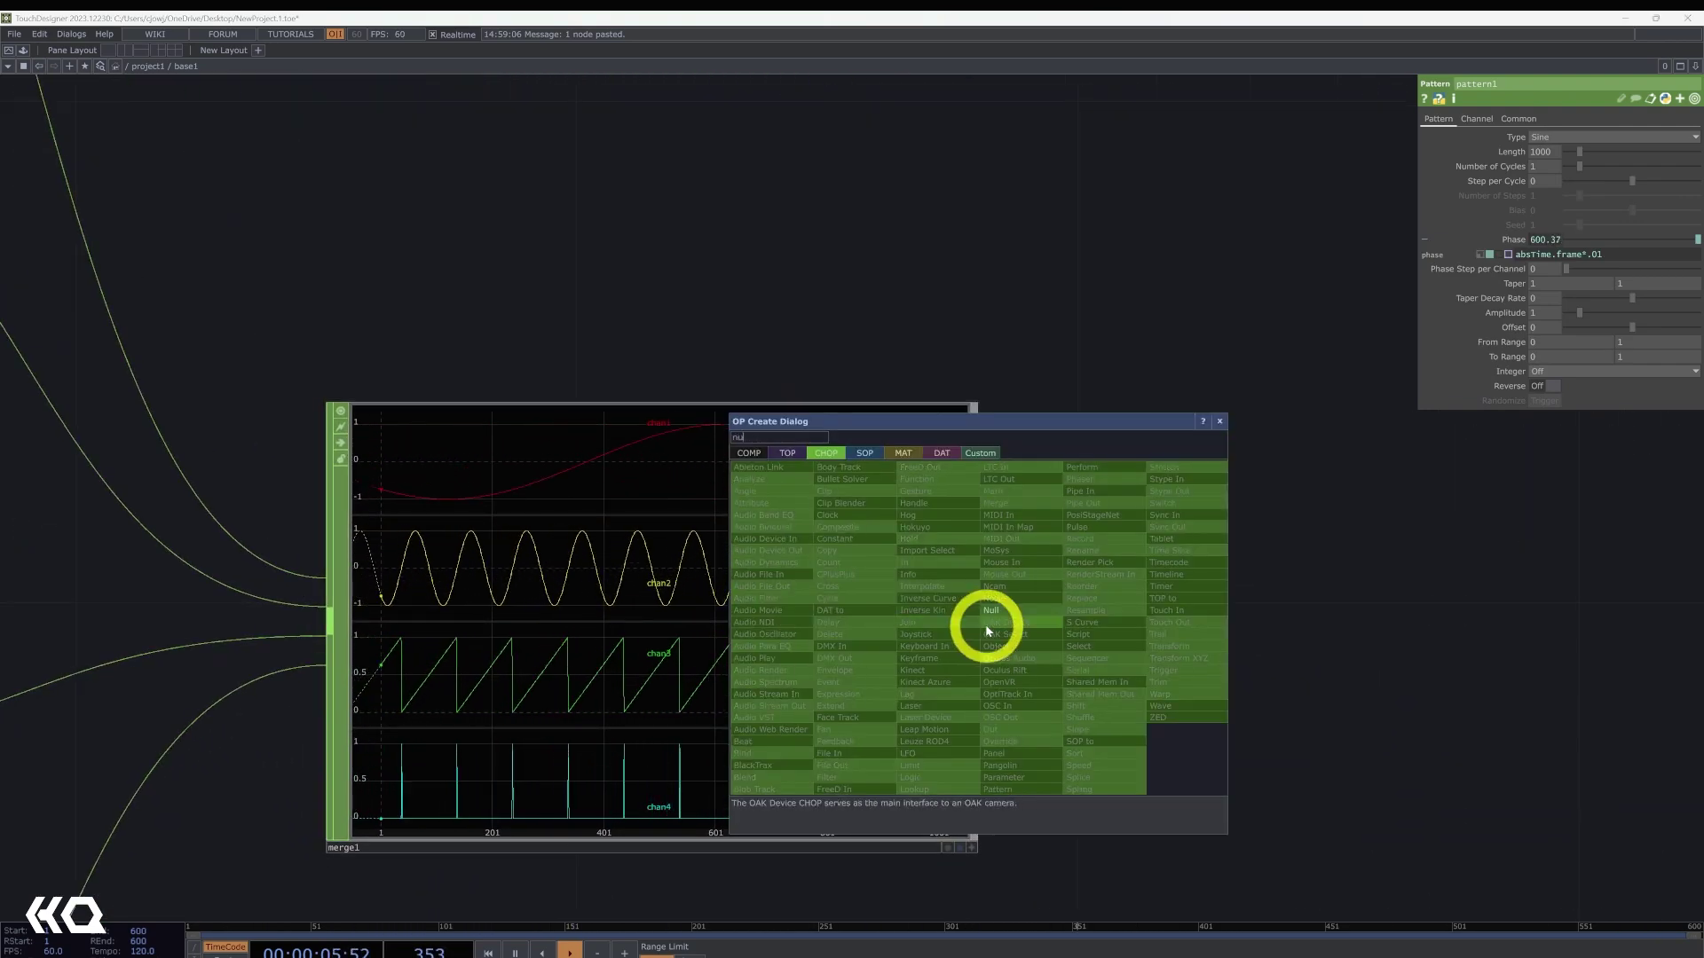
click(1034, 612)
click(1331, 609)
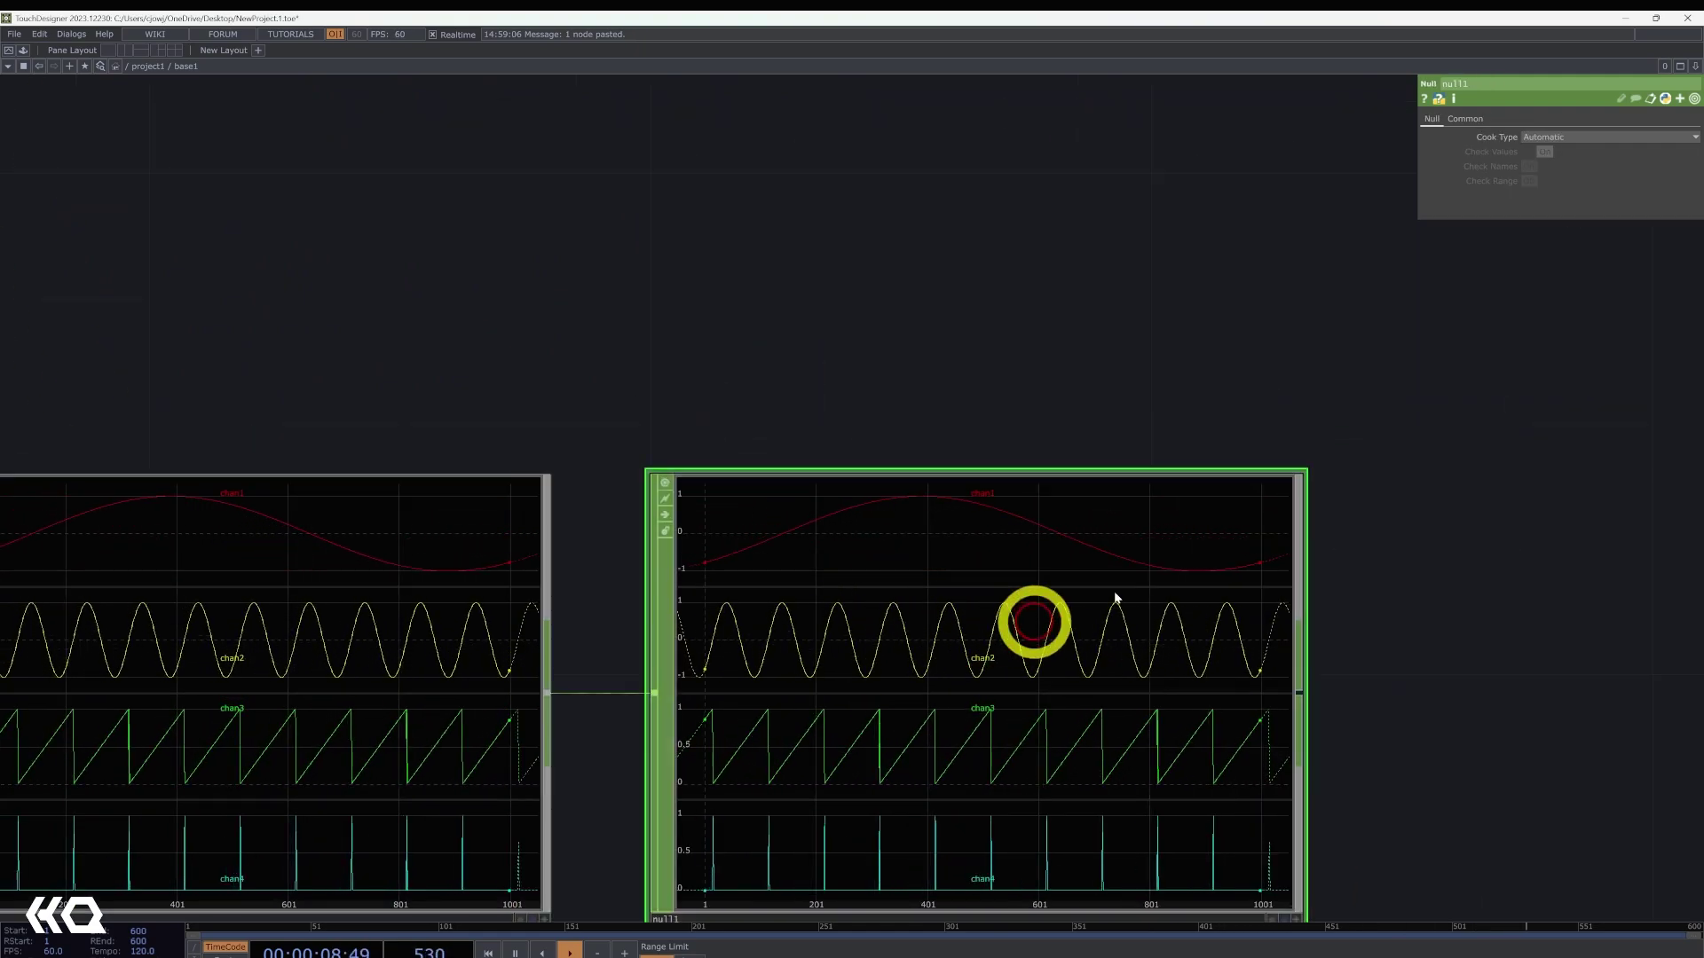
drag(1383, 525, 1046, 515)
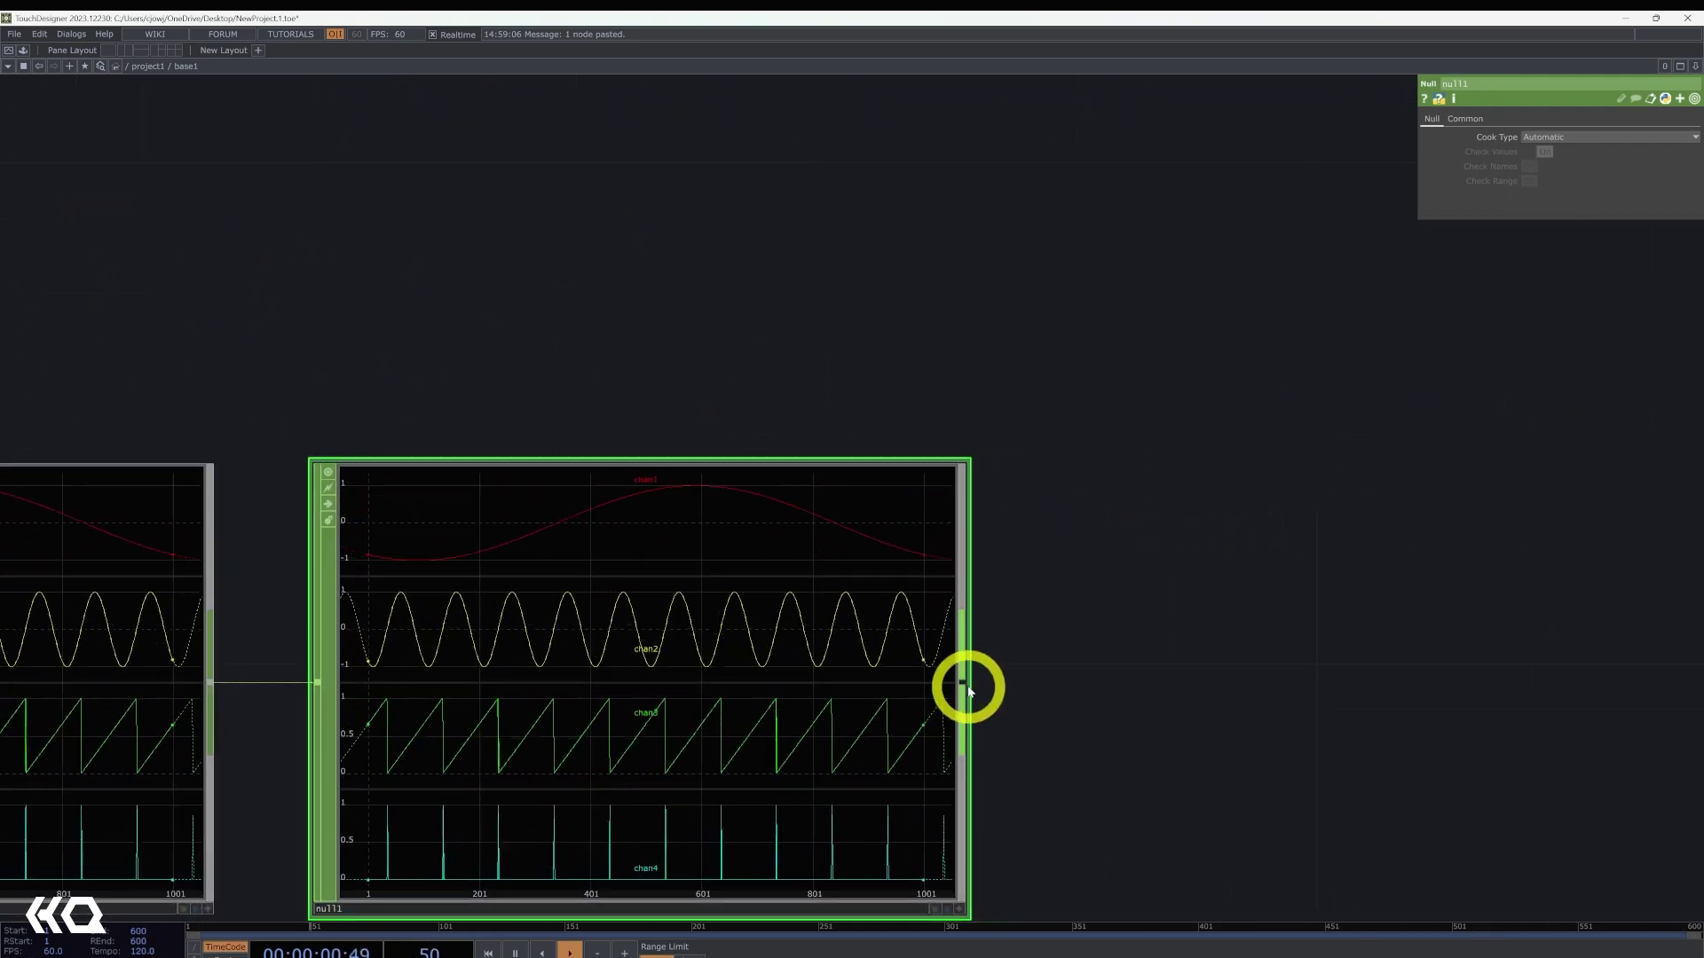
right_click(966, 685)
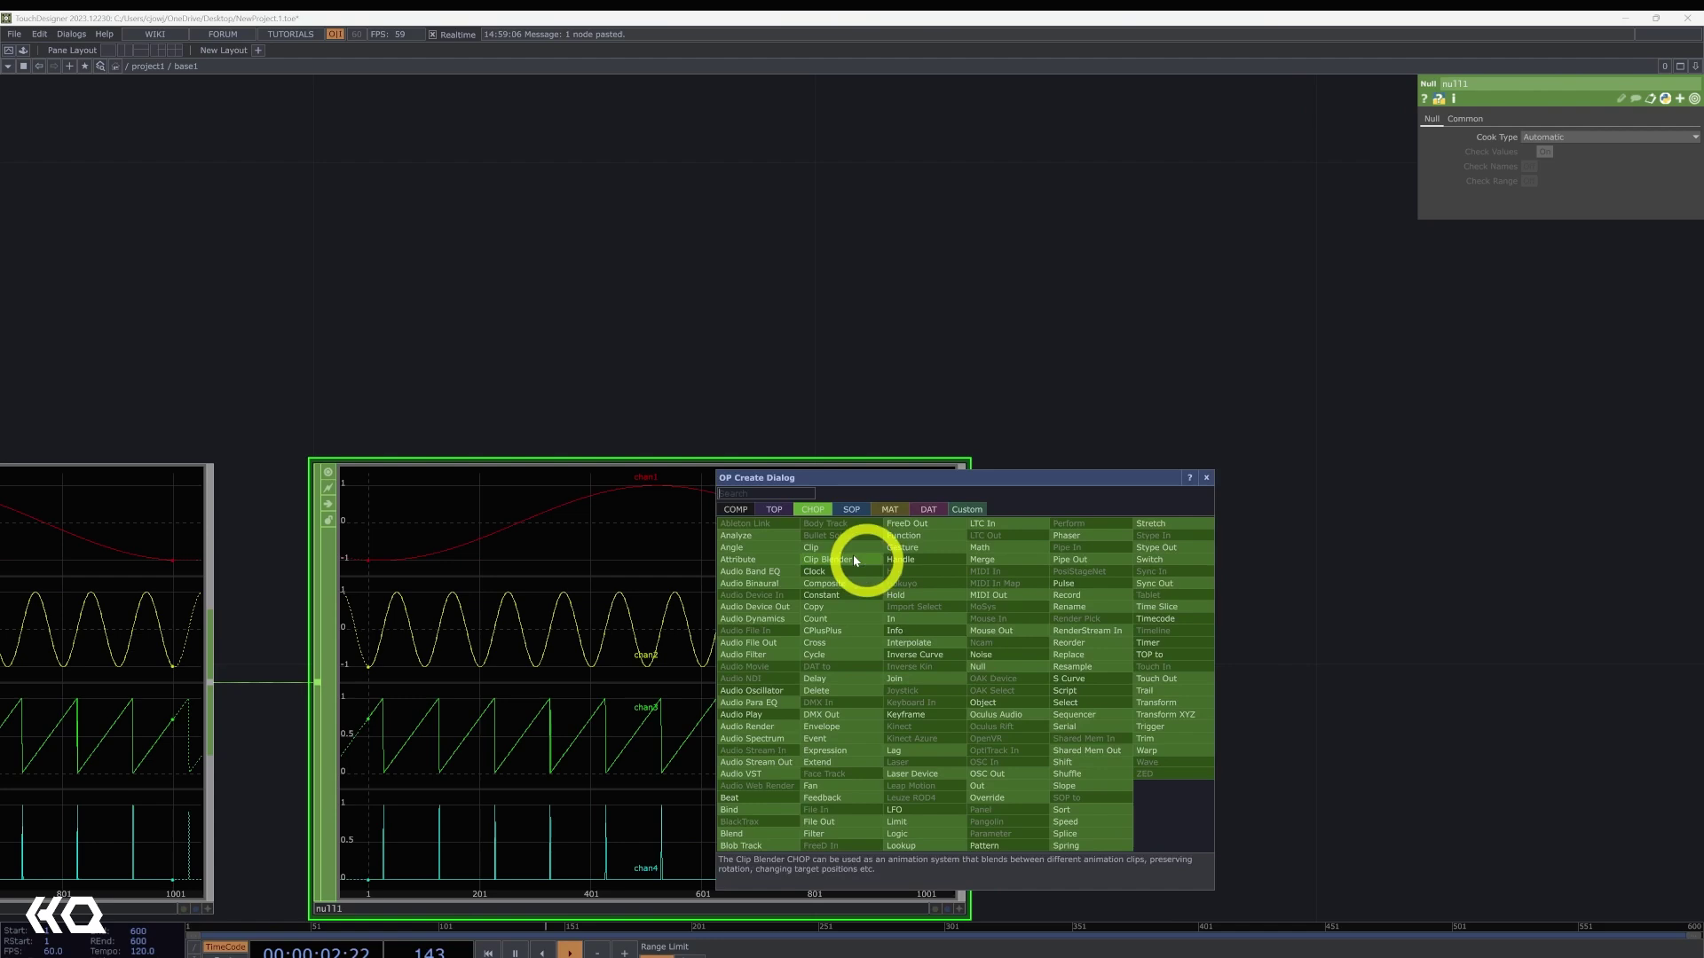
click(786, 513)
click(765, 535)
click(1265, 624)
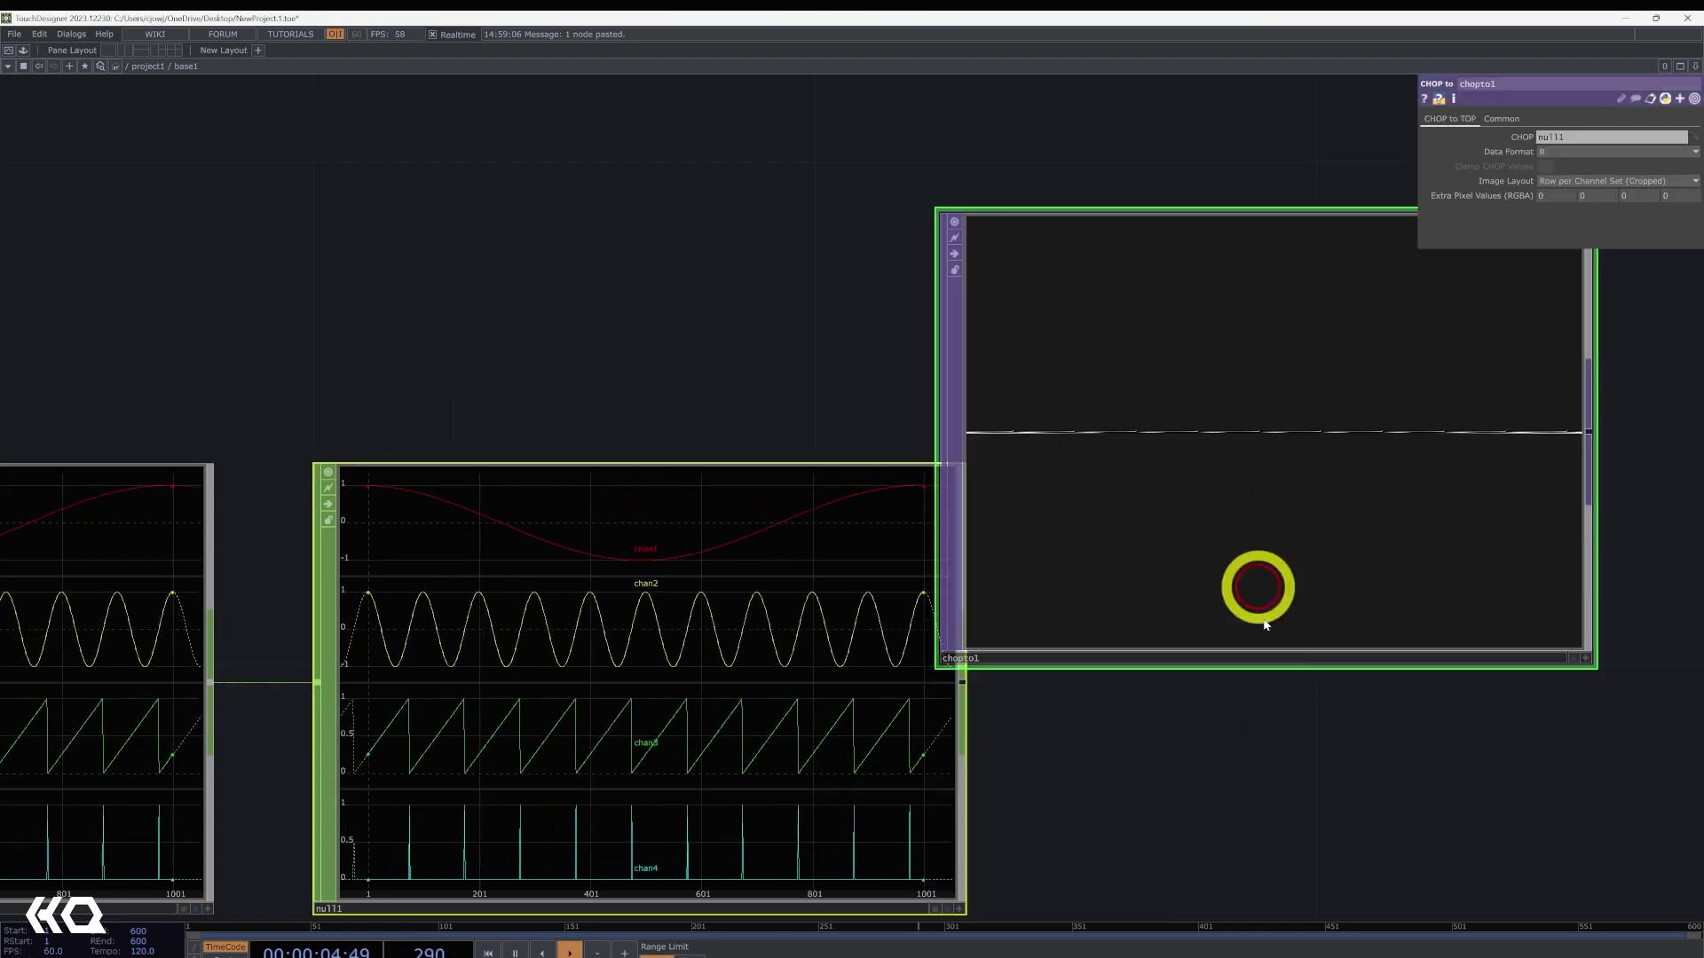
key(Delete)
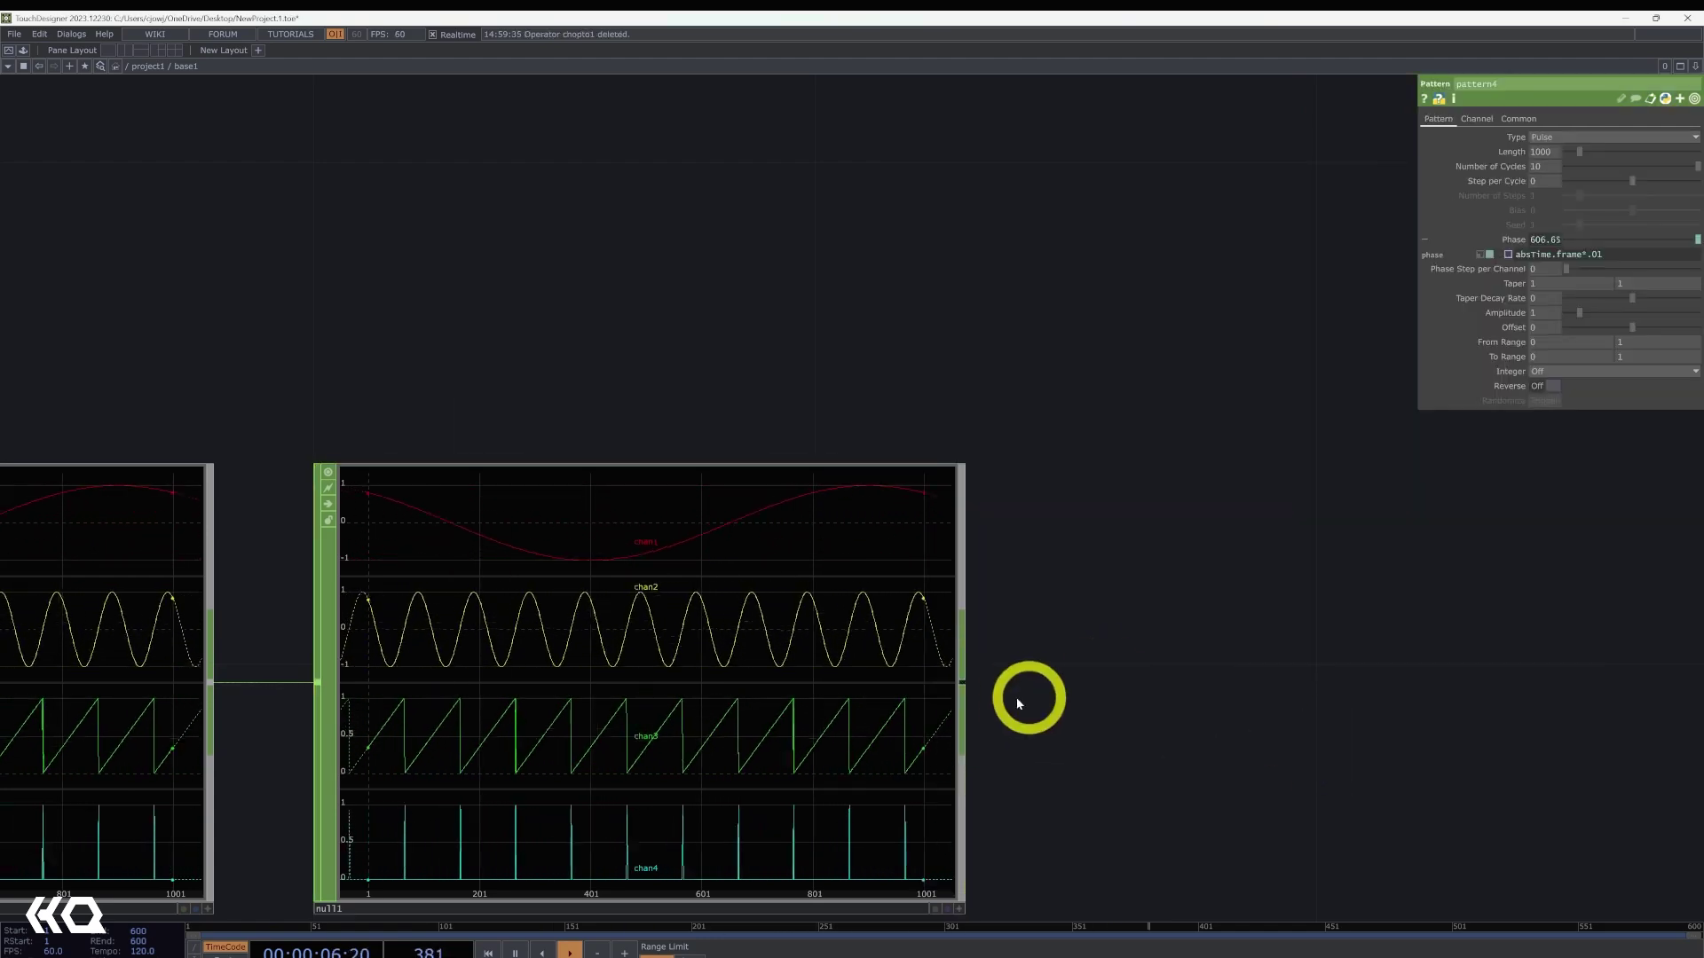
- Create an OP Viewer TOP from the Null CHOP's output and place it beside the null
right_click(967, 685)
click(794, 522)
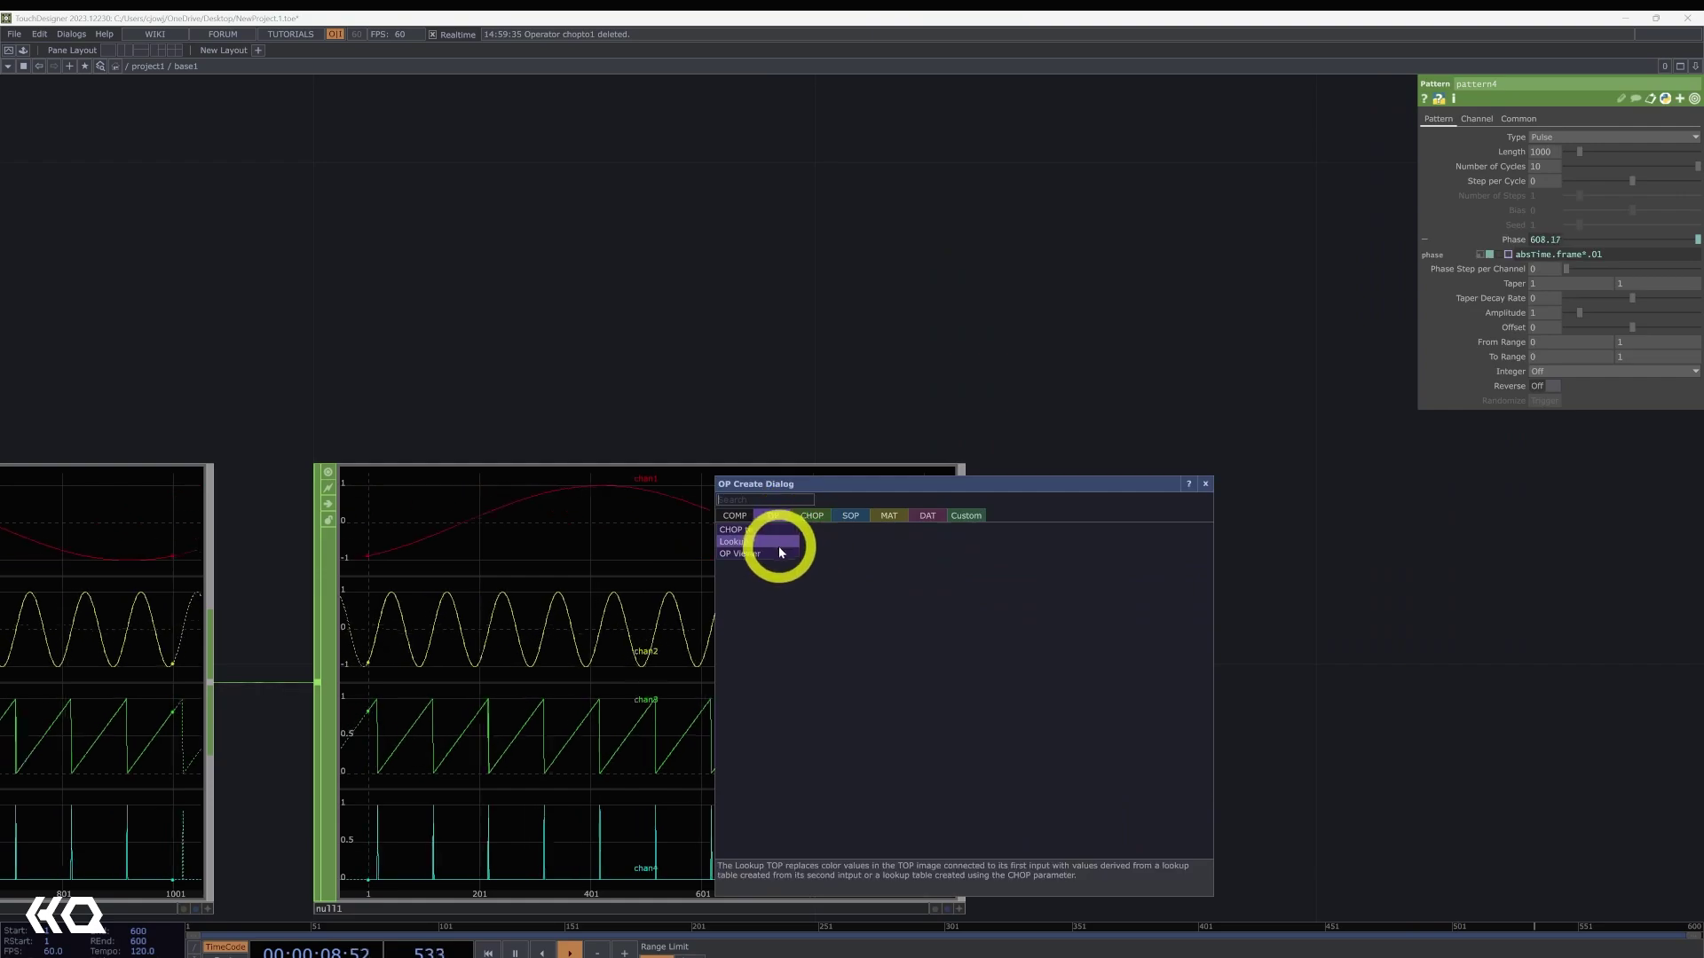
click(781, 553)
click(1350, 589)
scroll(1114, 275, down, 3)
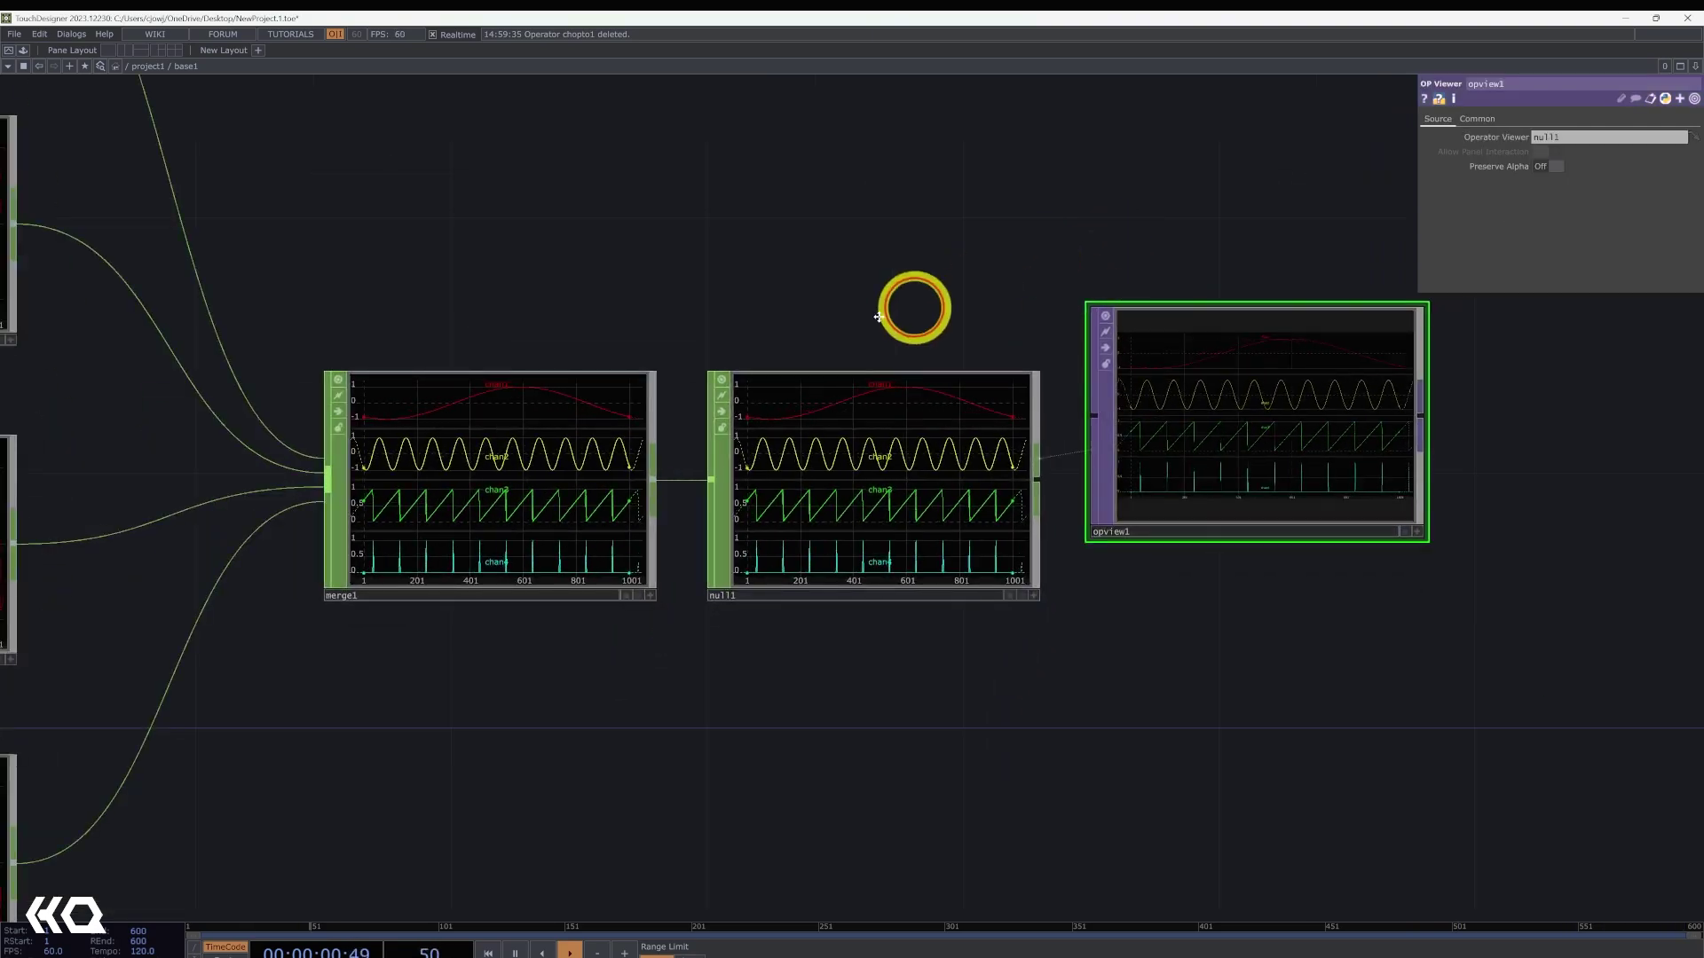
scroll(888, 355, up, 5)
scroll(1242, 373, down, 3)
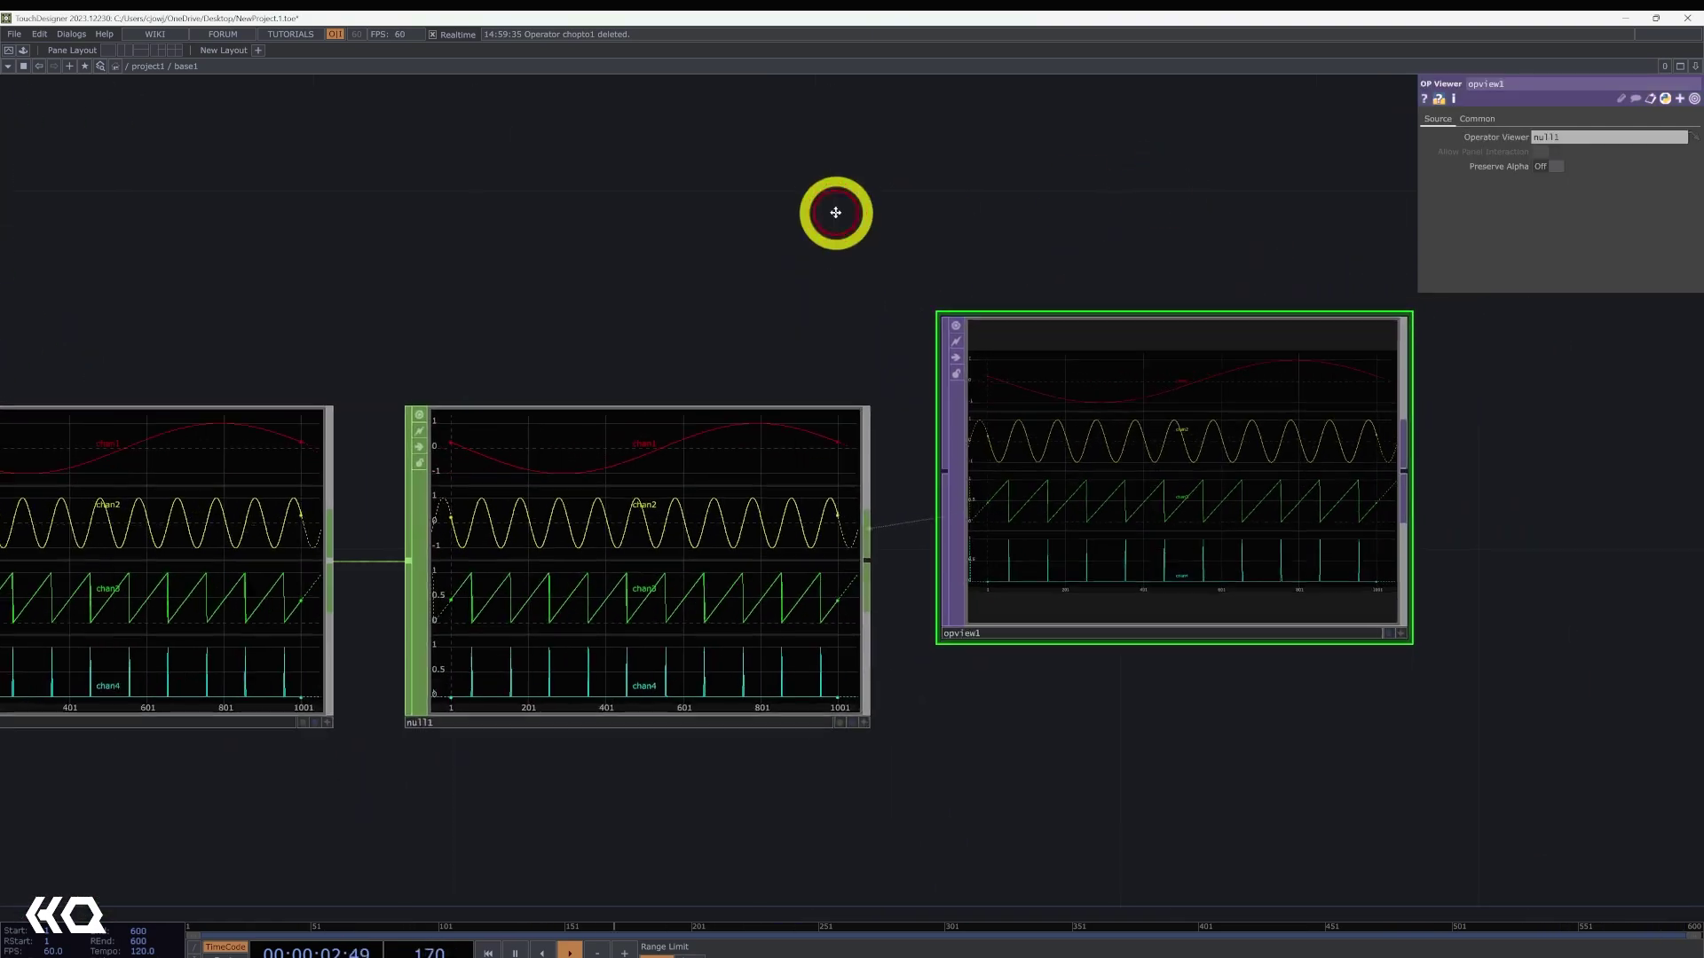
- Connect a Level TOP to the OP Viewer TOP's output and place it next to the viewer
scroll(1019, 406, up, 4)
right_click(1241, 577)
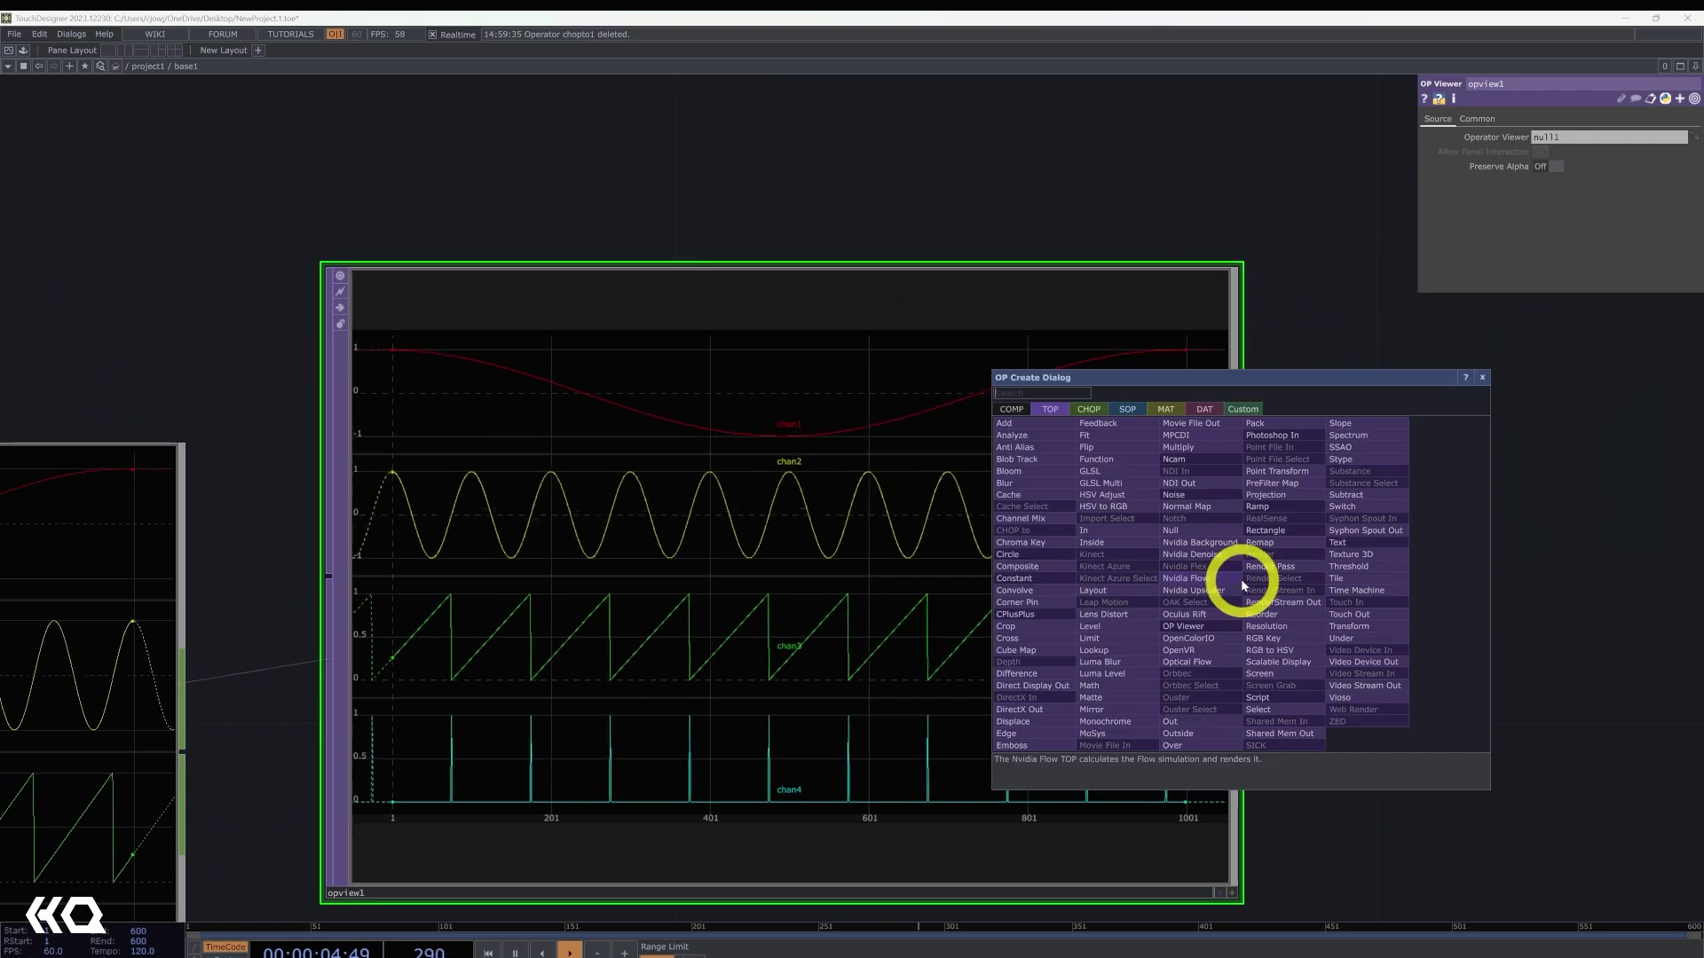
text(level)
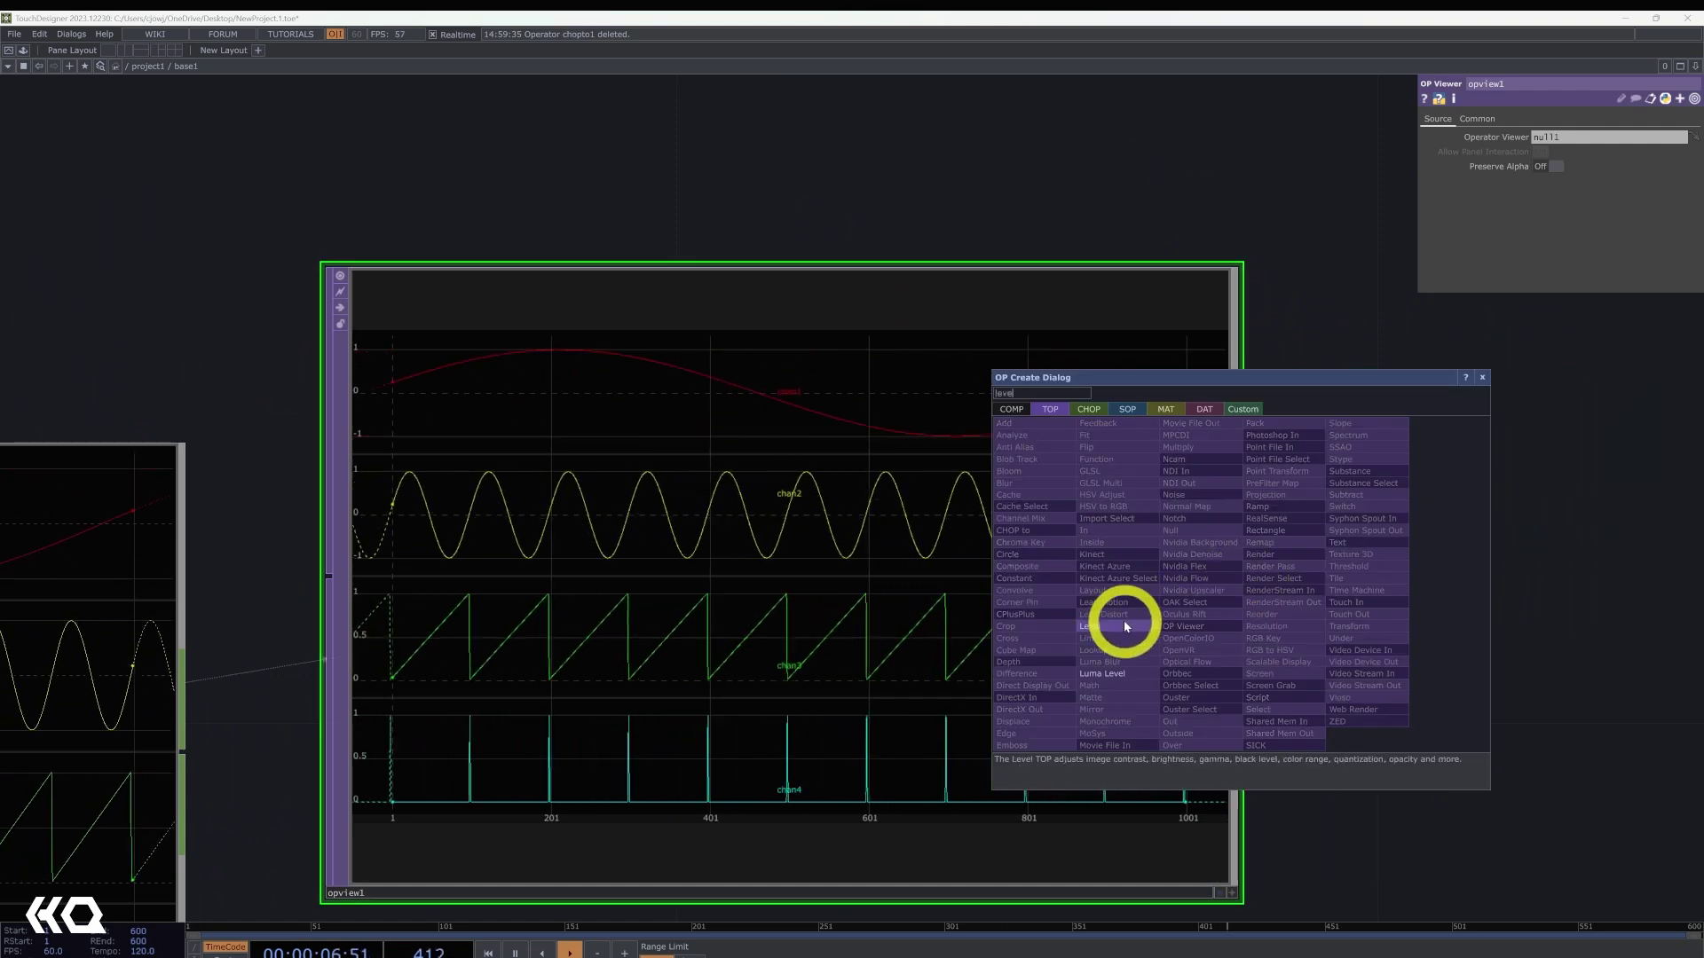
click(1124, 626)
click(1217, 266)
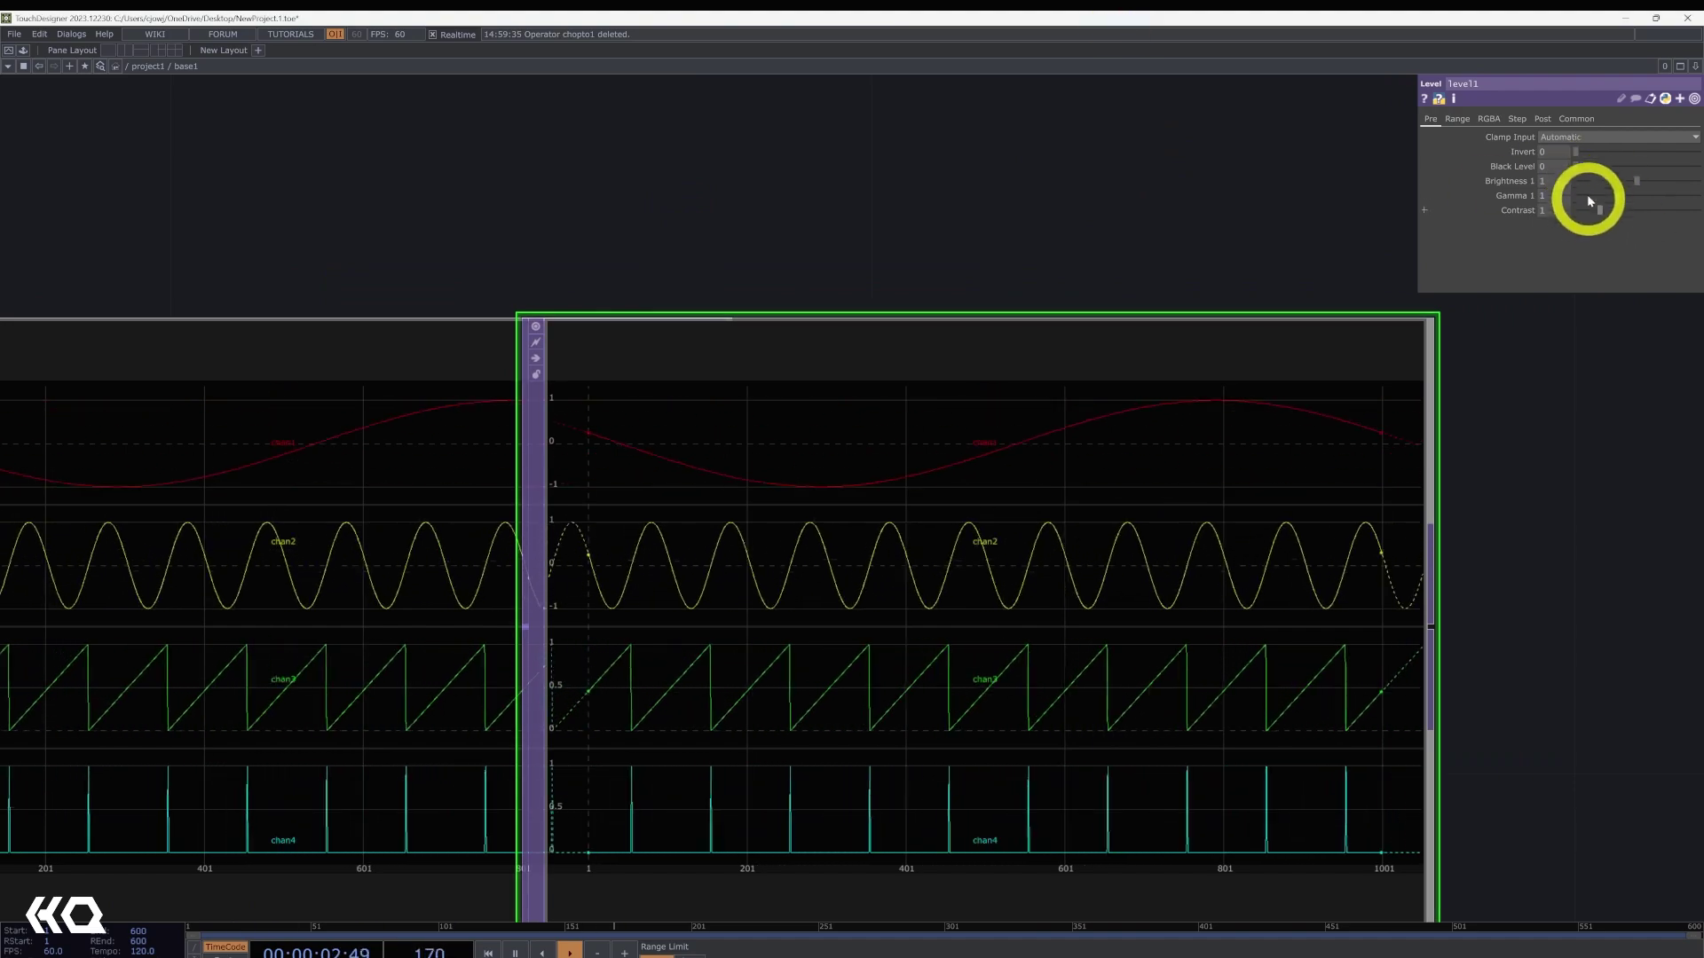
- Set the Level TOP's Brightness 1 to 2, Gamma 1 to 2.56 and Gamma 2 to 3, and space it away from the OP Viewer
drag(1639, 180, 1687, 190)
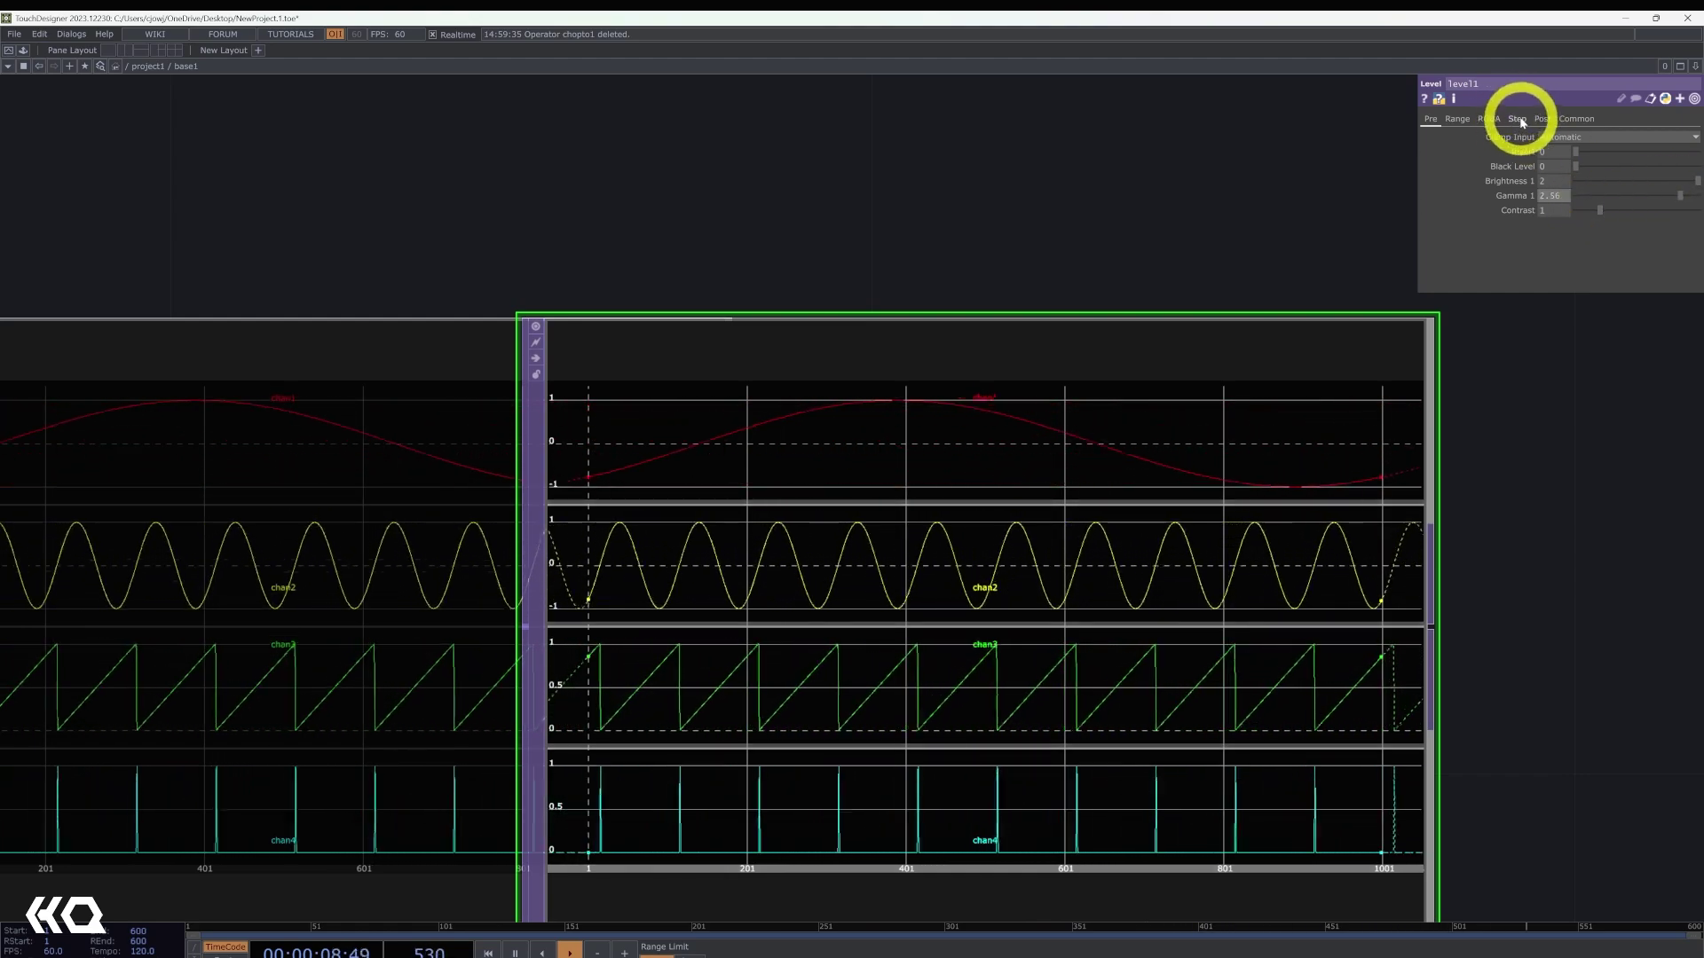
click(1543, 119)
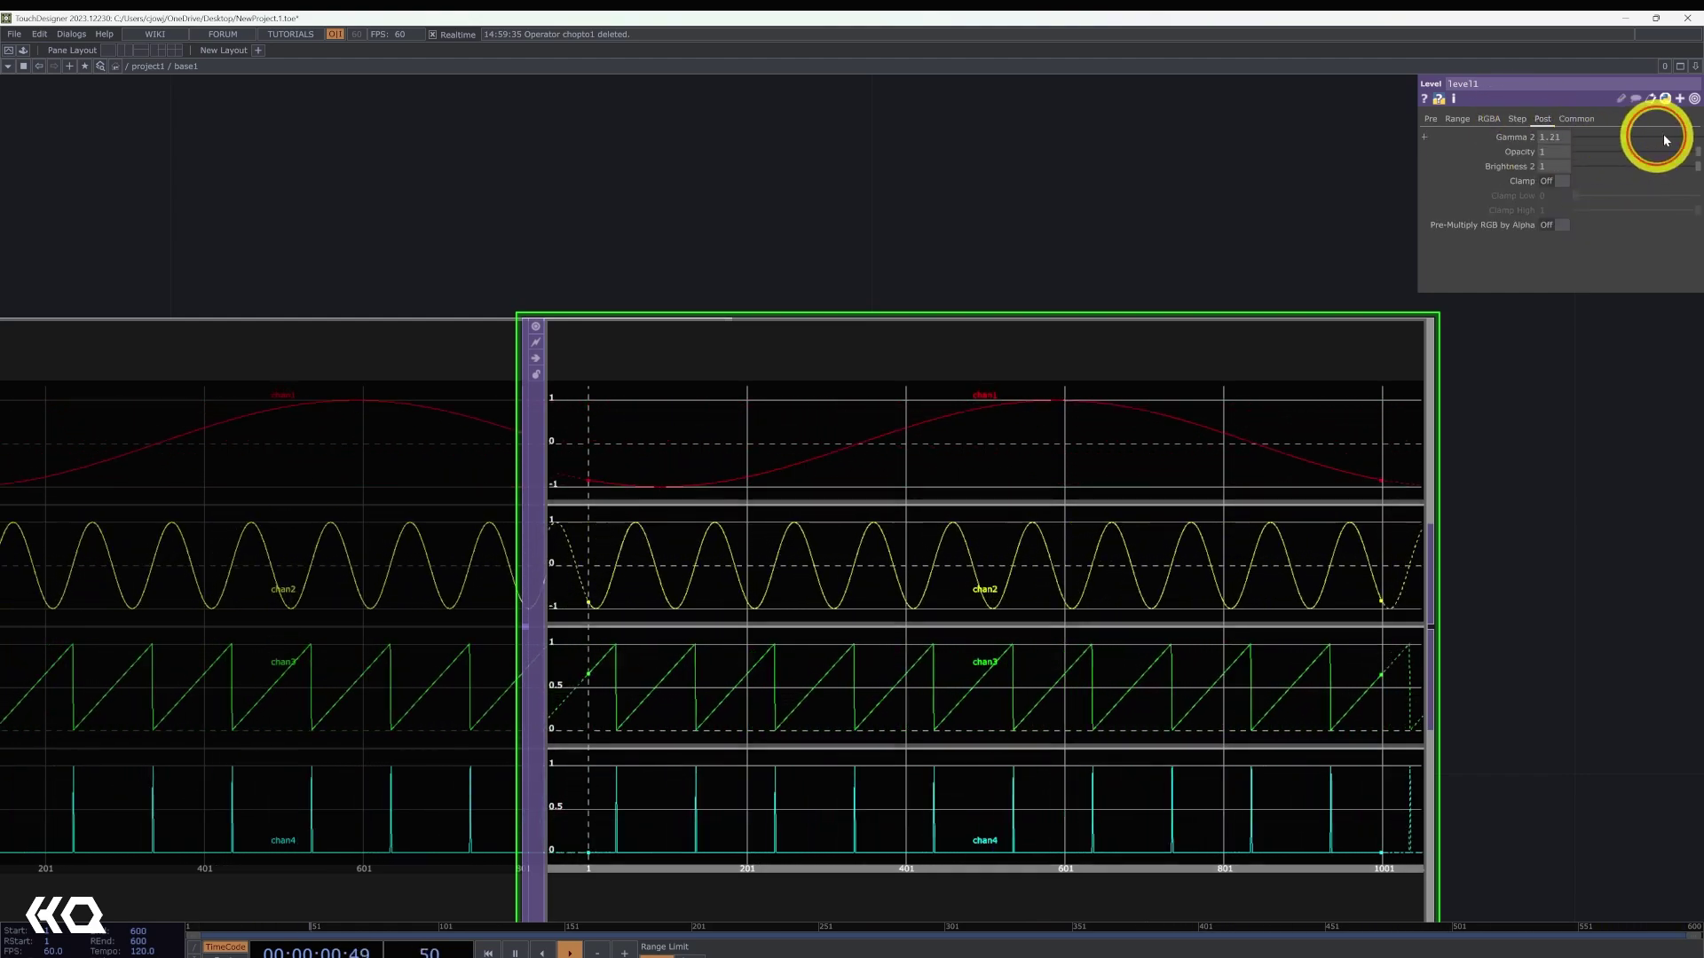
drag(1666, 139, 1684, 140)
middle_drag(1255, 714, 1316, 586)
scroll(1154, 603, down, 3)
middle_drag(1091, 621, 965, 561)
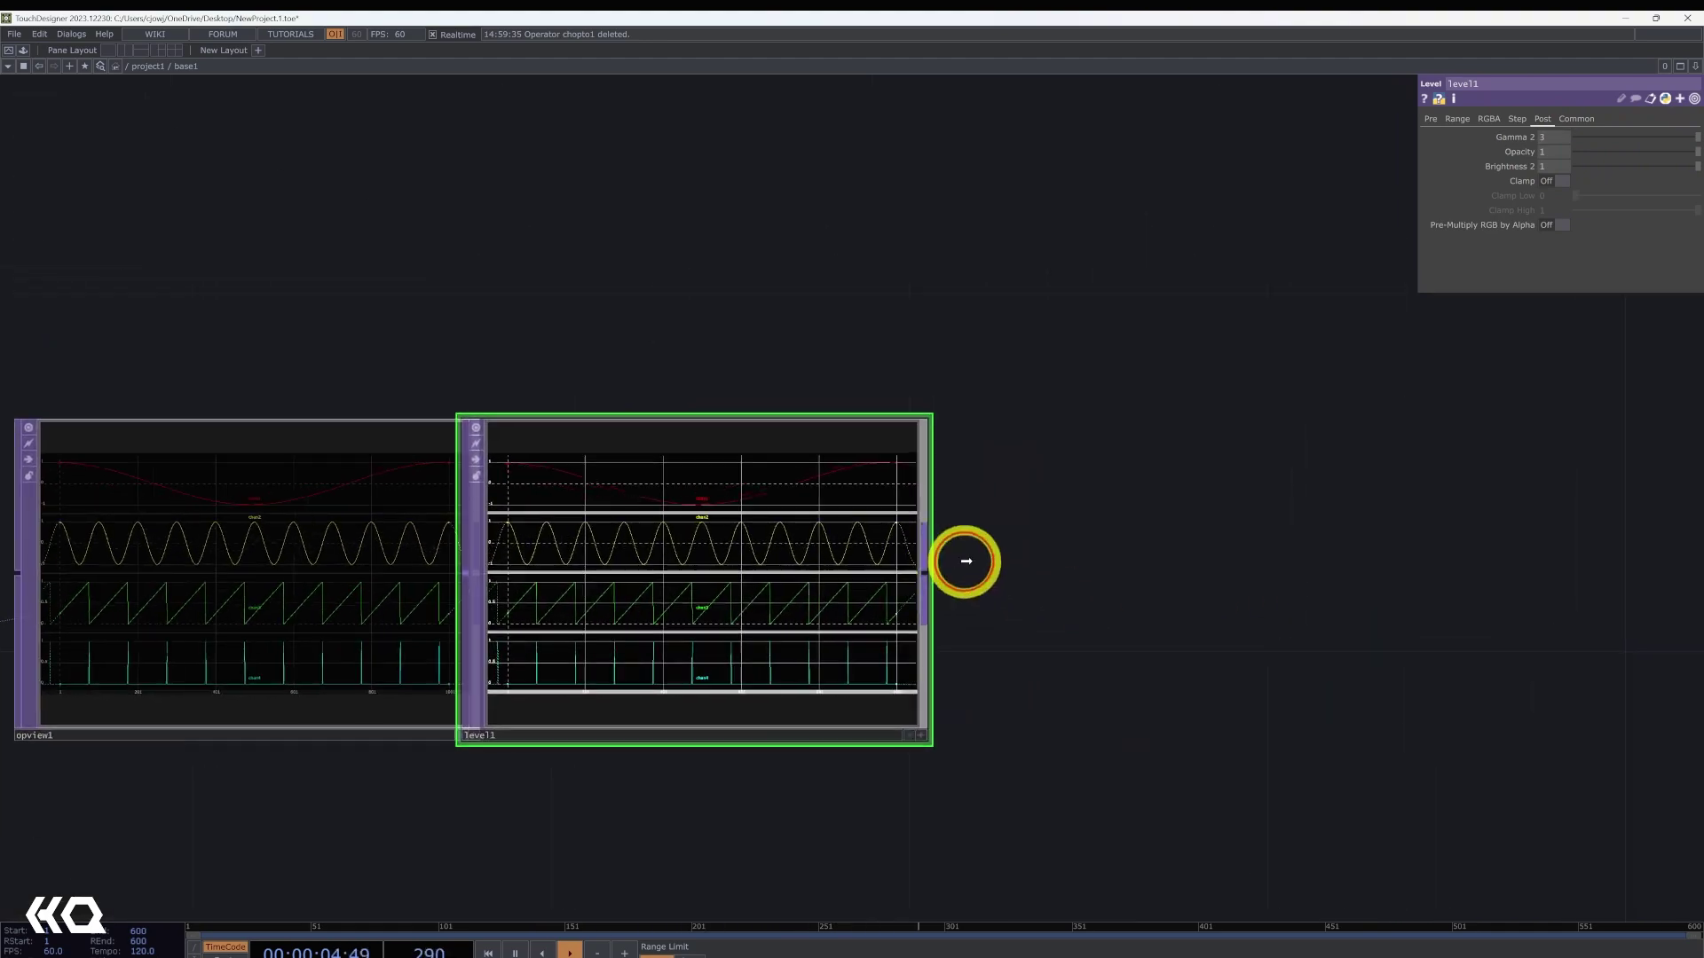
drag(966, 561, 1046, 571)
- Connect an Out TOP after the Level TOP inside base1 and return to the parent project1 network
right_click(1016, 573)
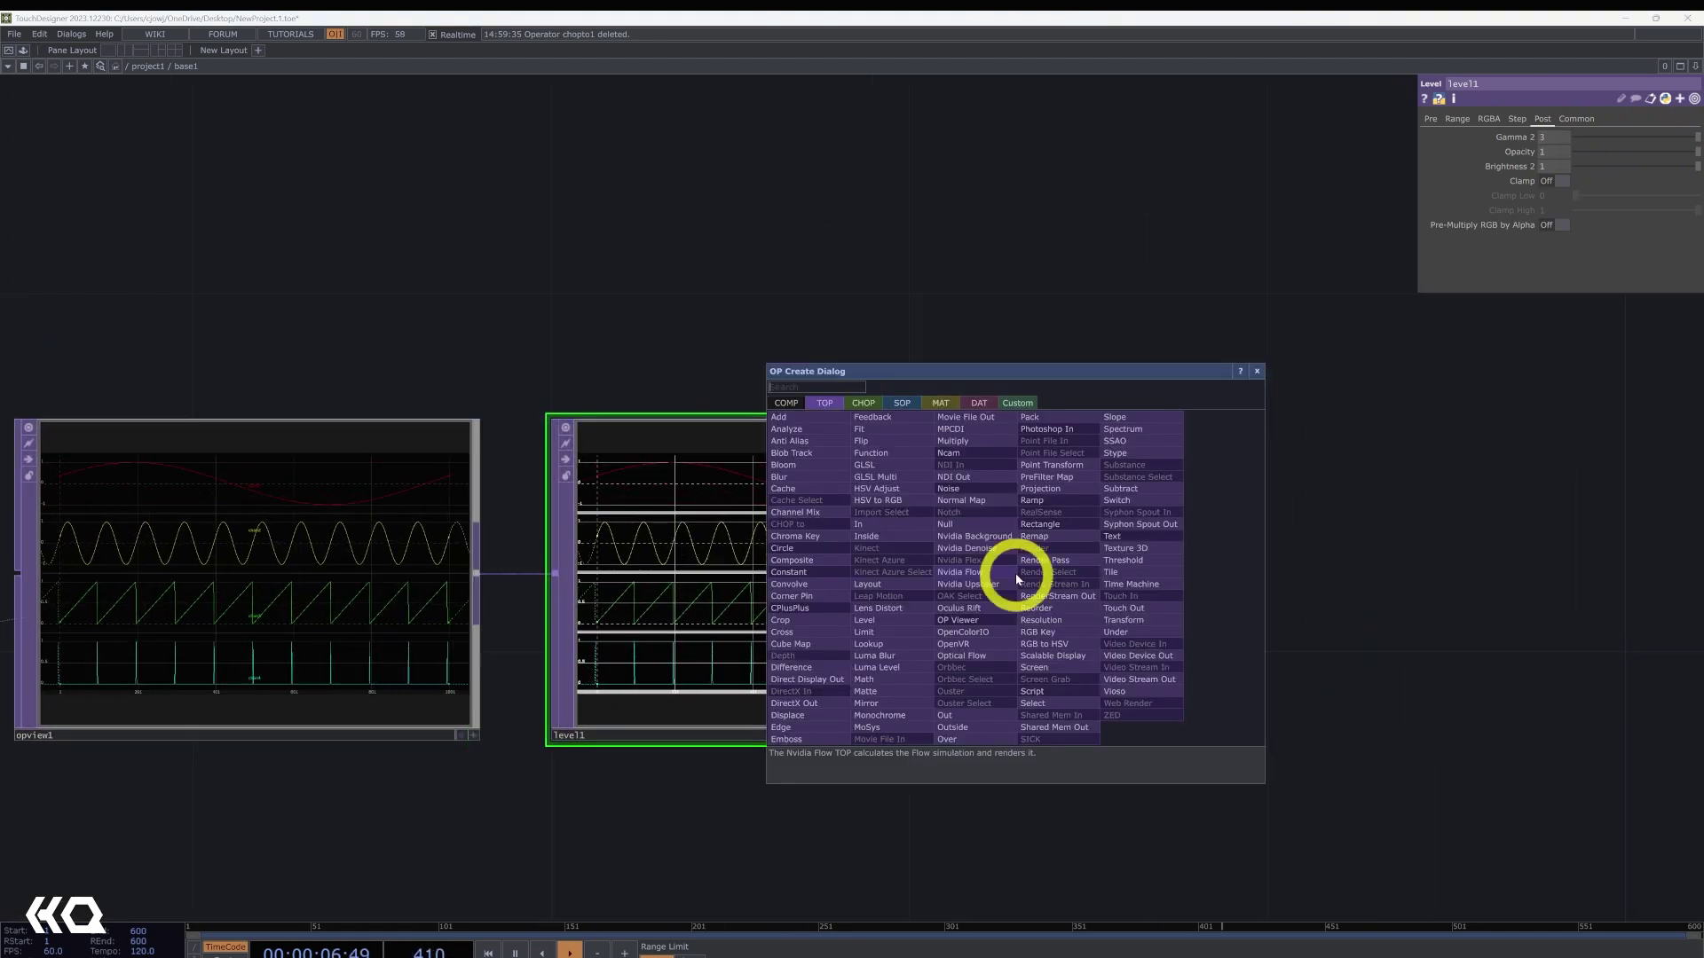
click(970, 718)
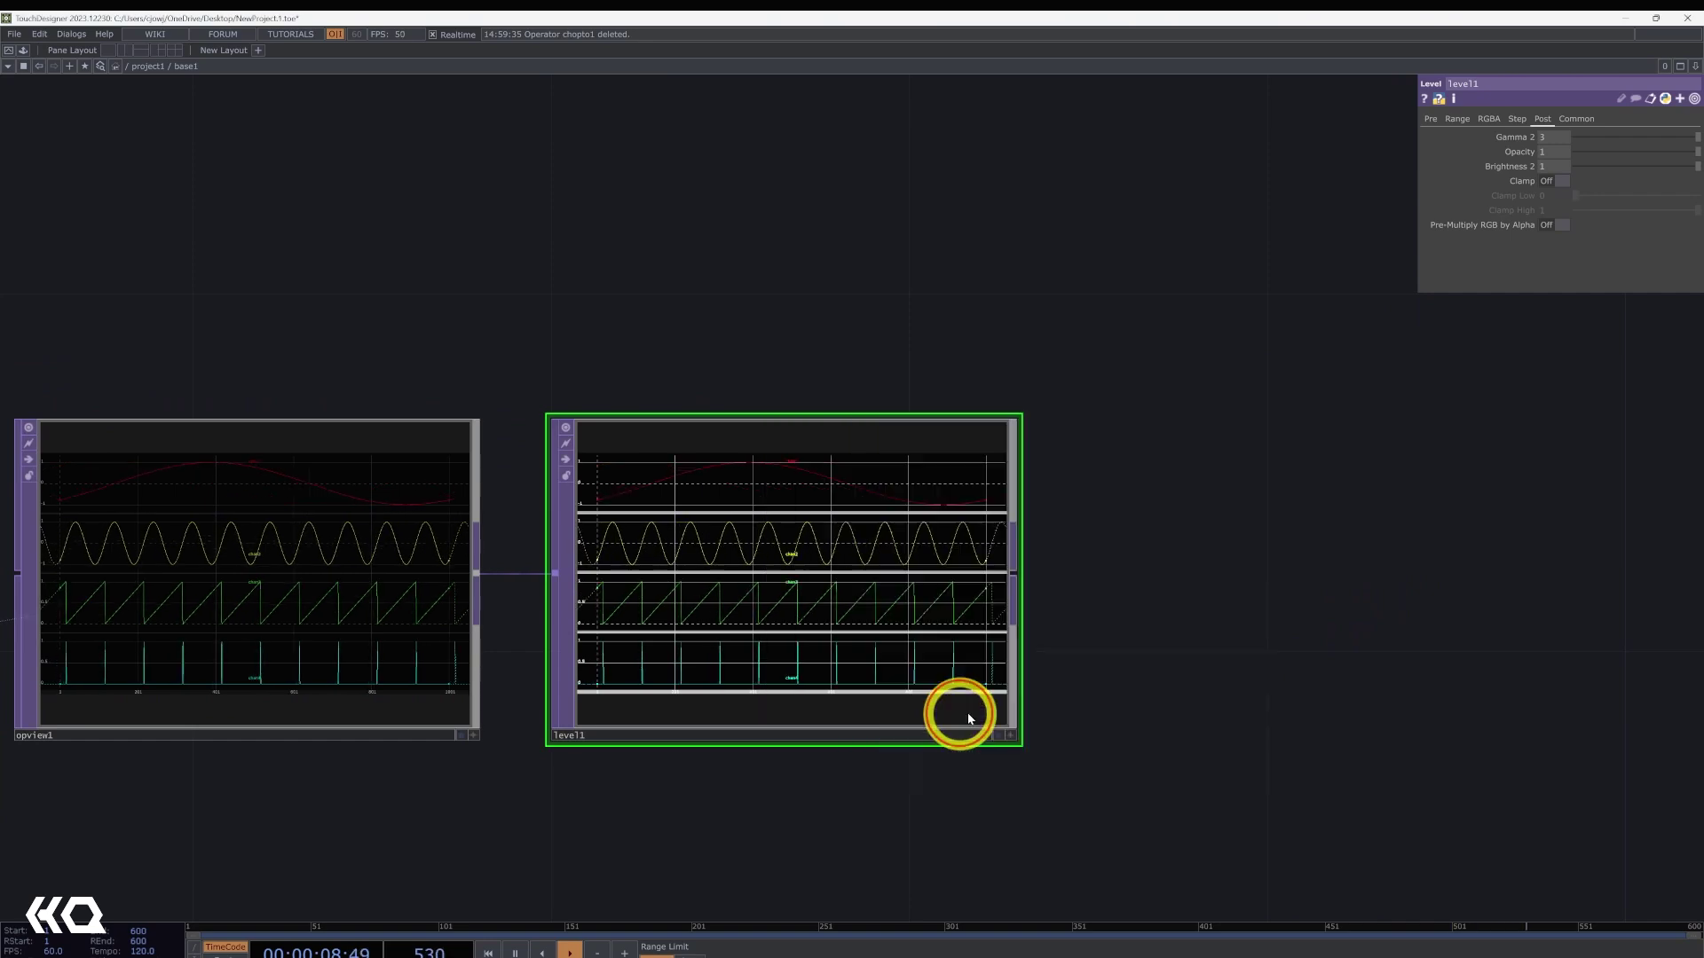
click(1419, 597)
key(u)
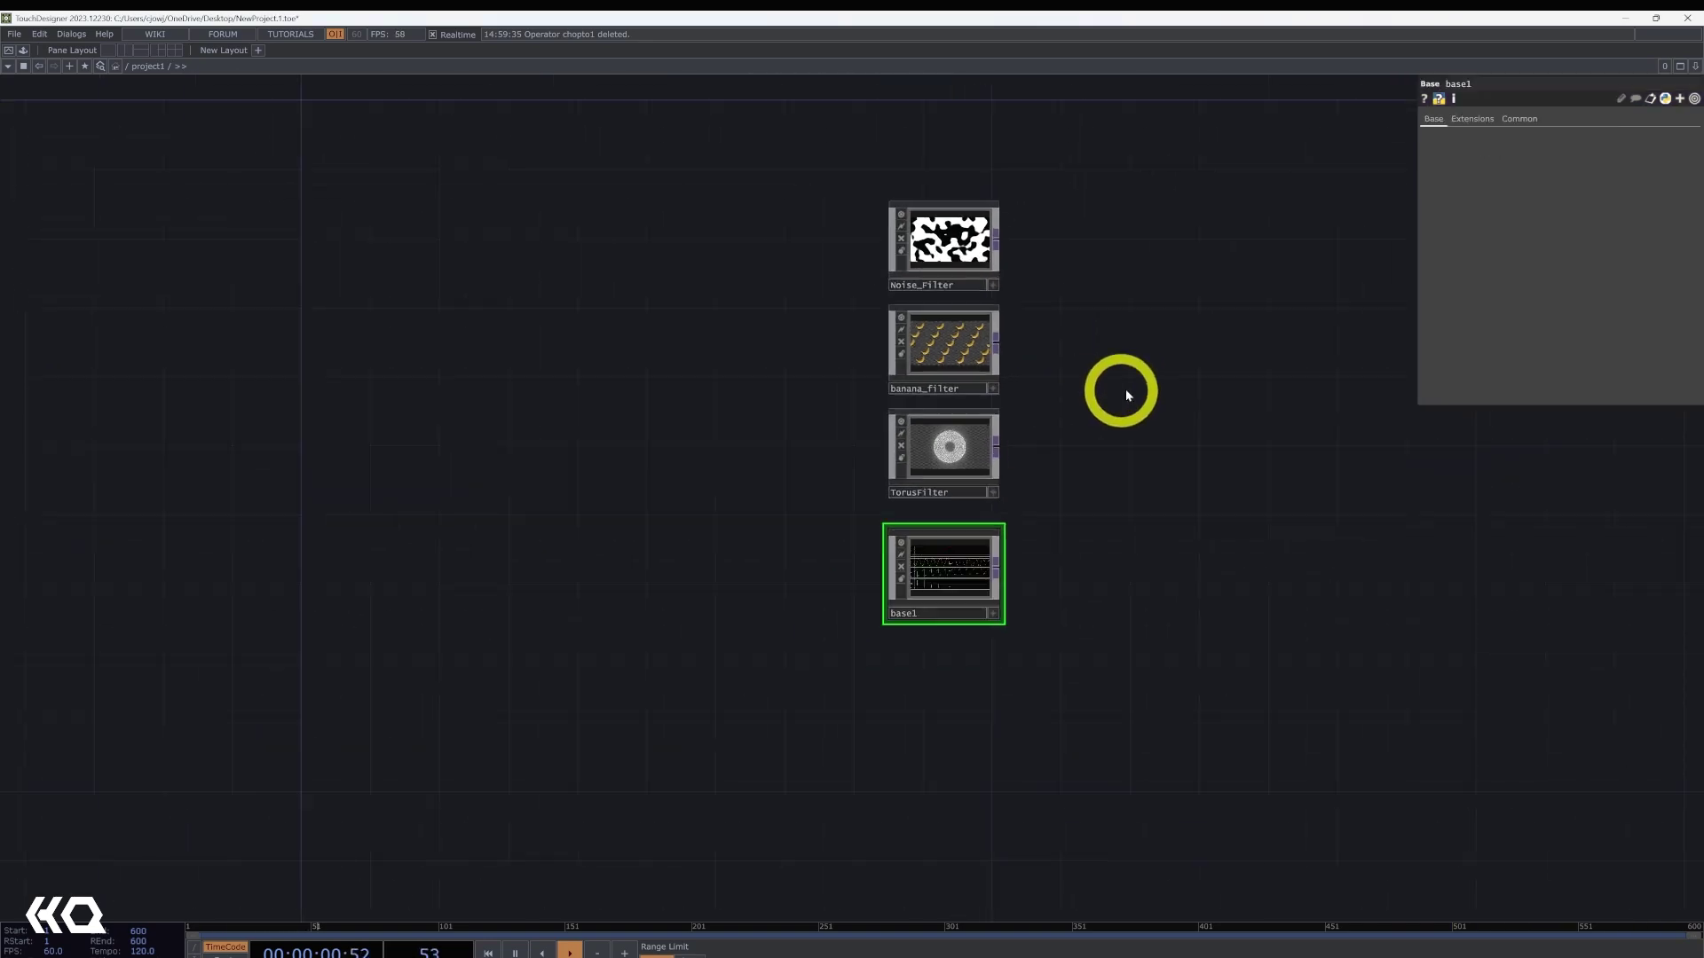
- Add a Level TOP beside Noise_Filter and connect the filter's output to it
drag(987, 159, 853, 283)
drag(1109, 420, 1009, 459)
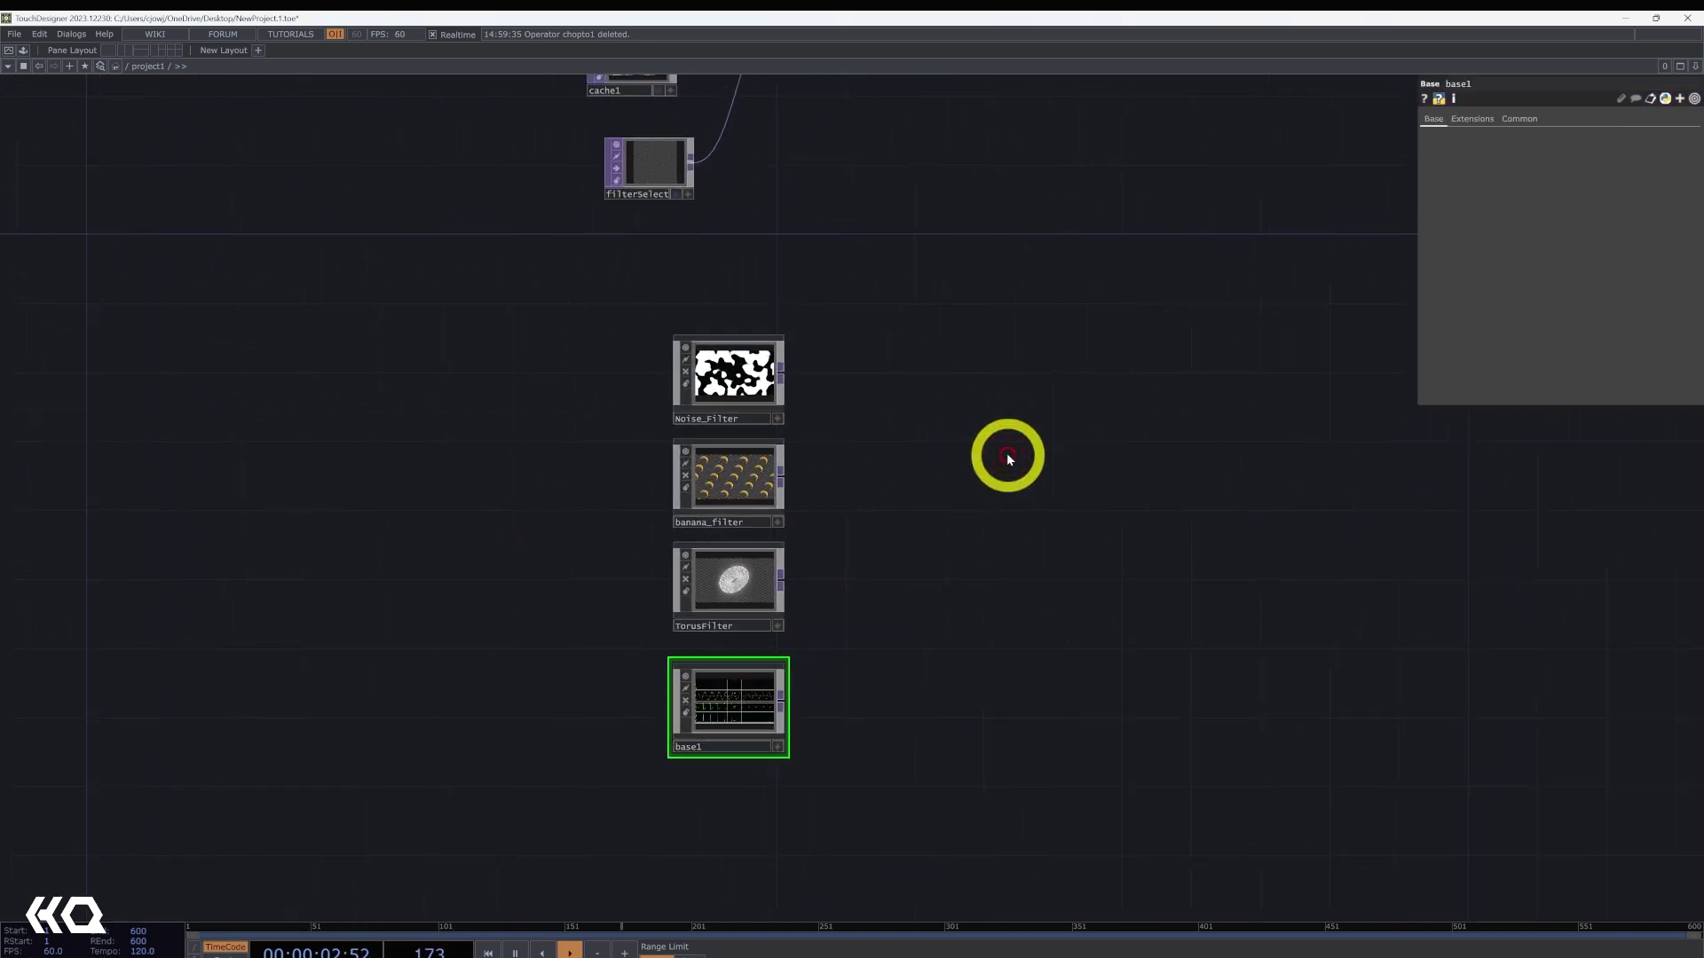
key(Tab)
text(level)
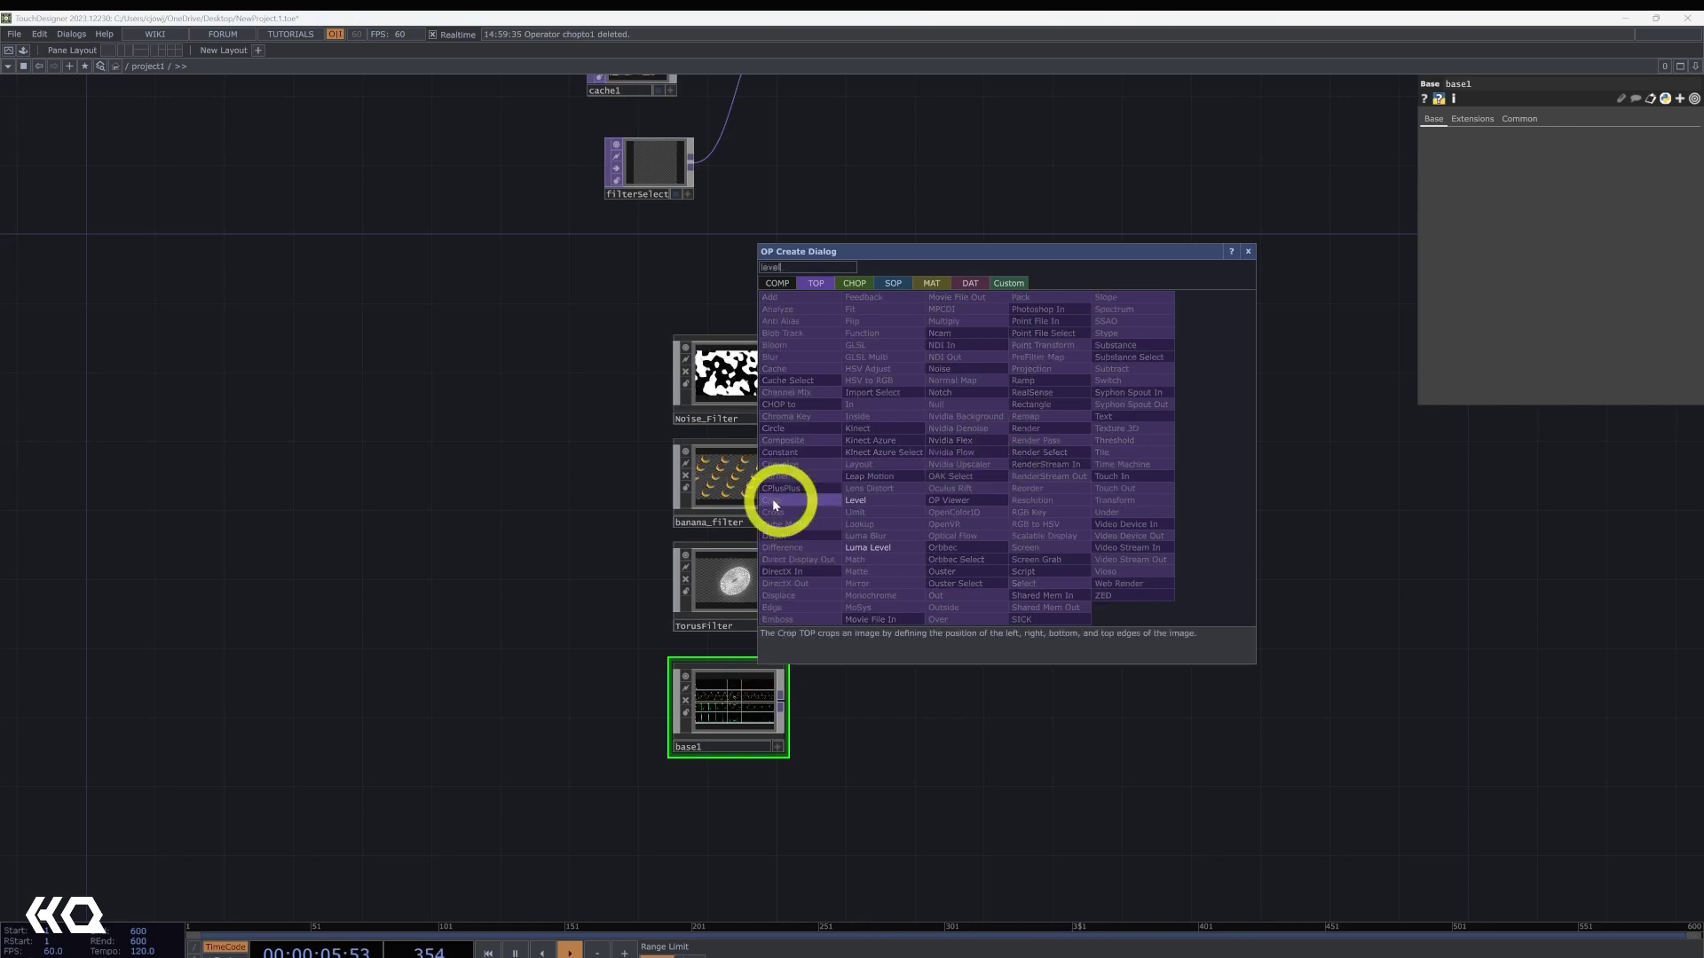
click(865, 499)
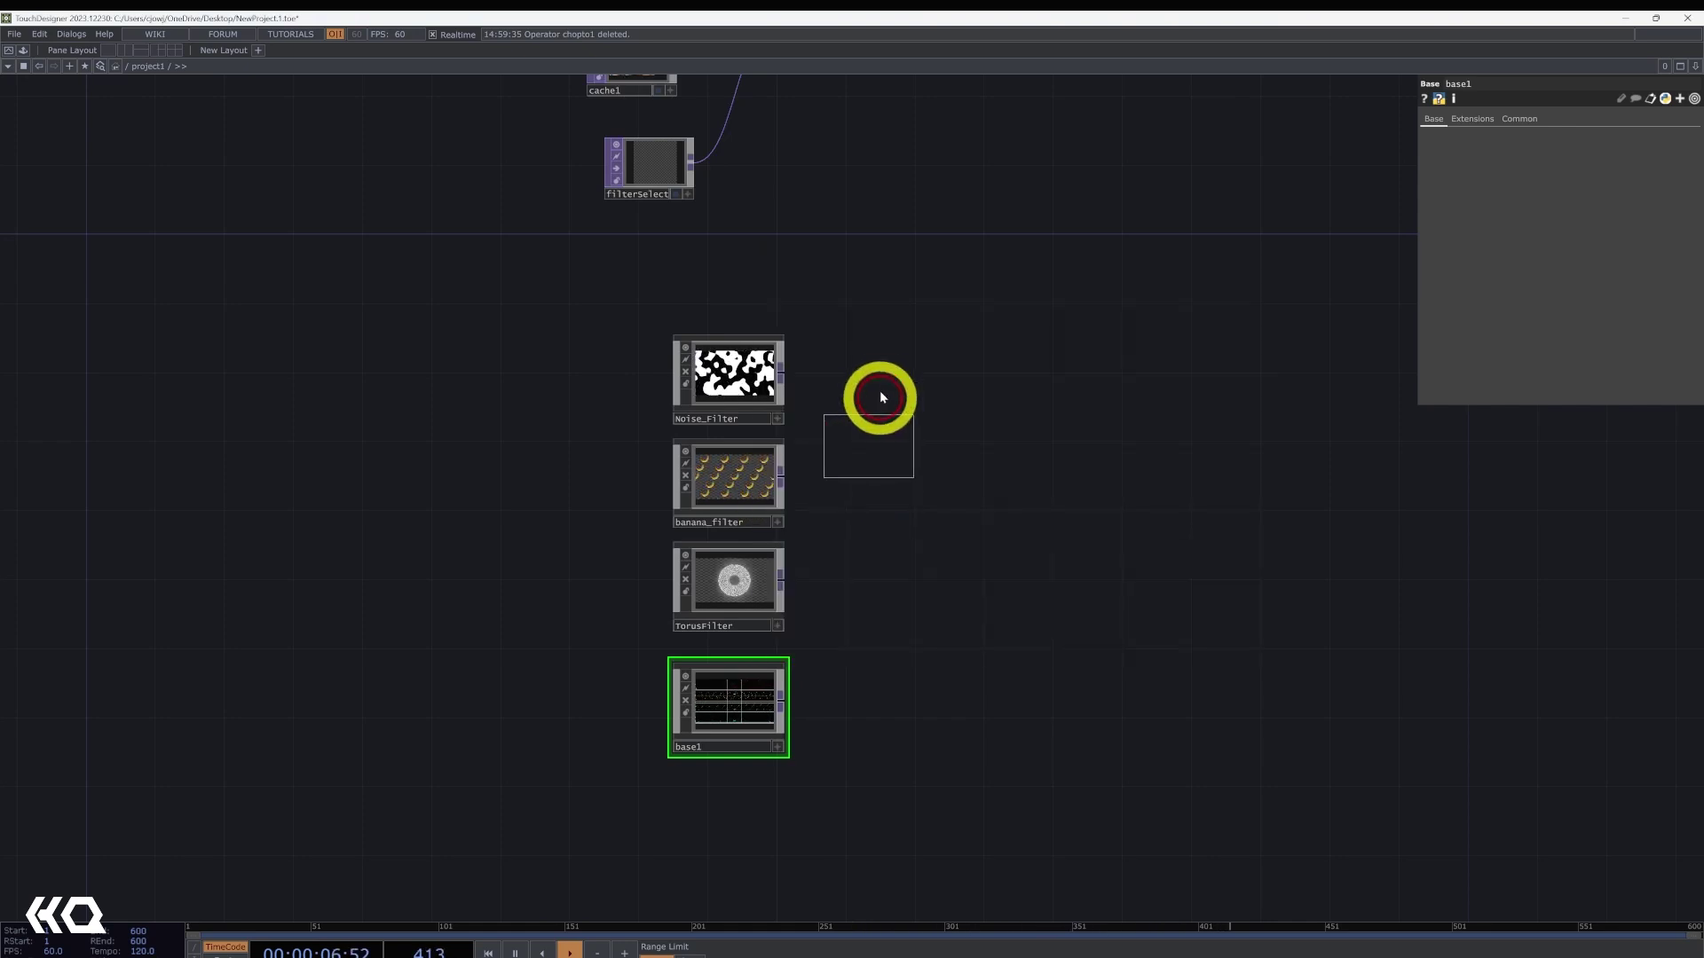
click(883, 391)
drag(930, 407, 901, 380)
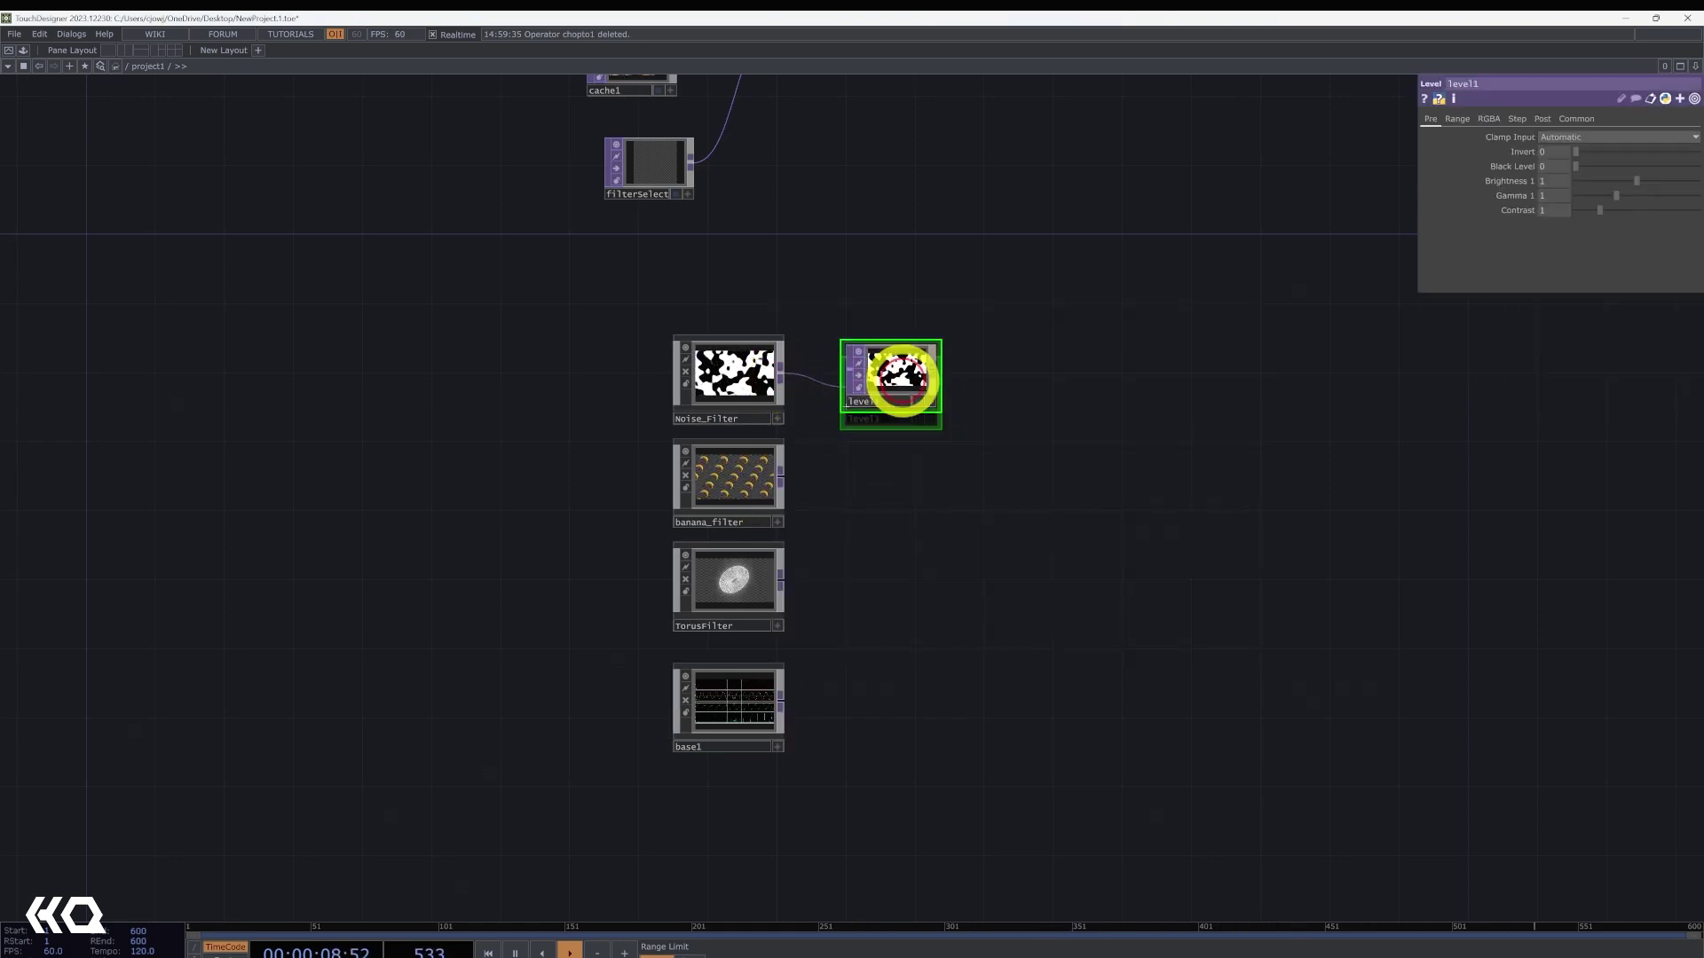
- Paste three copies of the Level TOP below the first and connect banana_filter, TorusFilter and base1 to one copy each
key(ctrl+c)
key(ctrl+v)
key(ctrl+v)
key(ctrl+v)
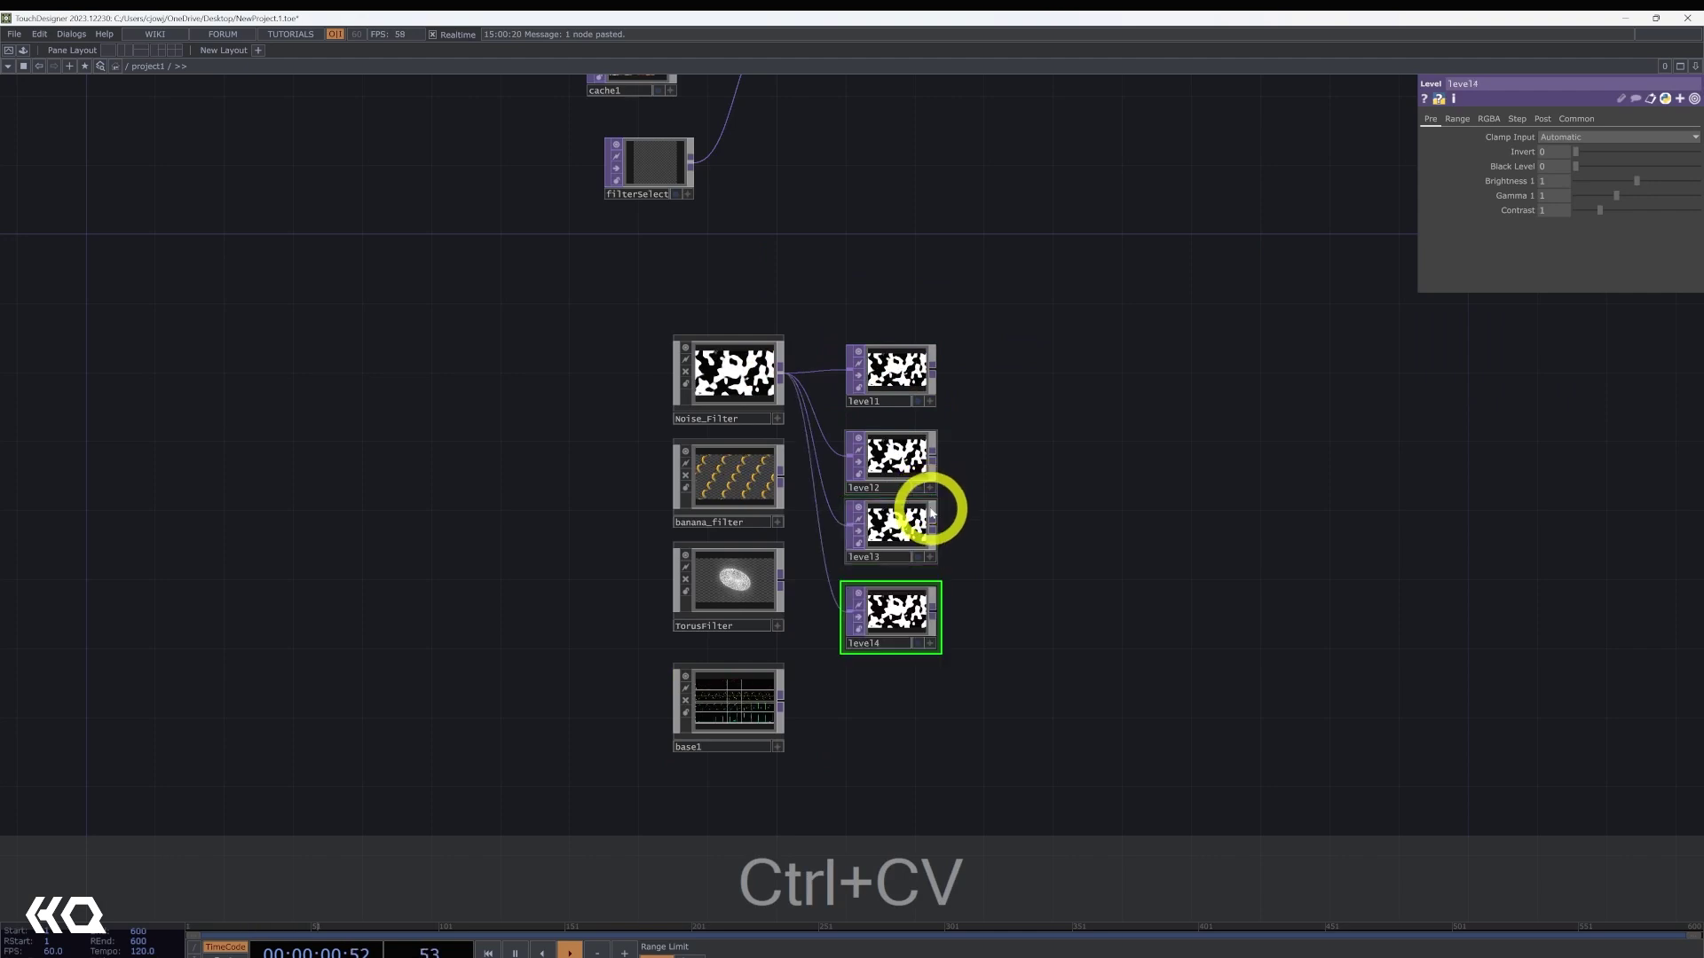
drag(777, 488, 854, 530)
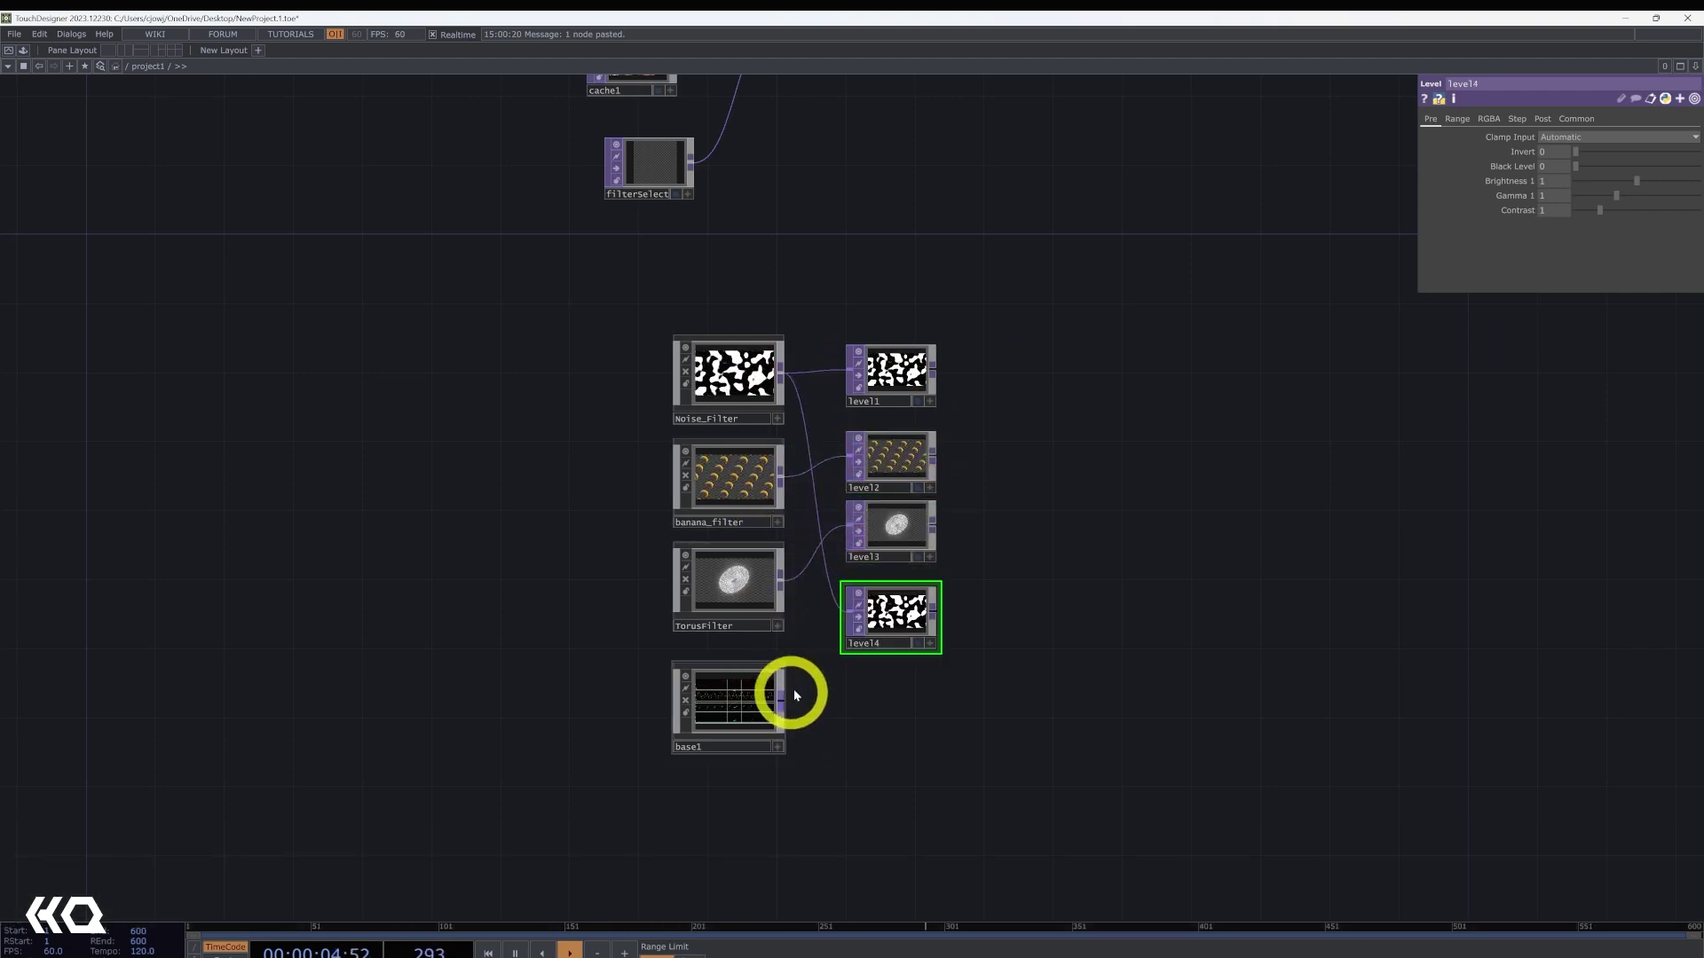
drag(795, 696, 901, 689)
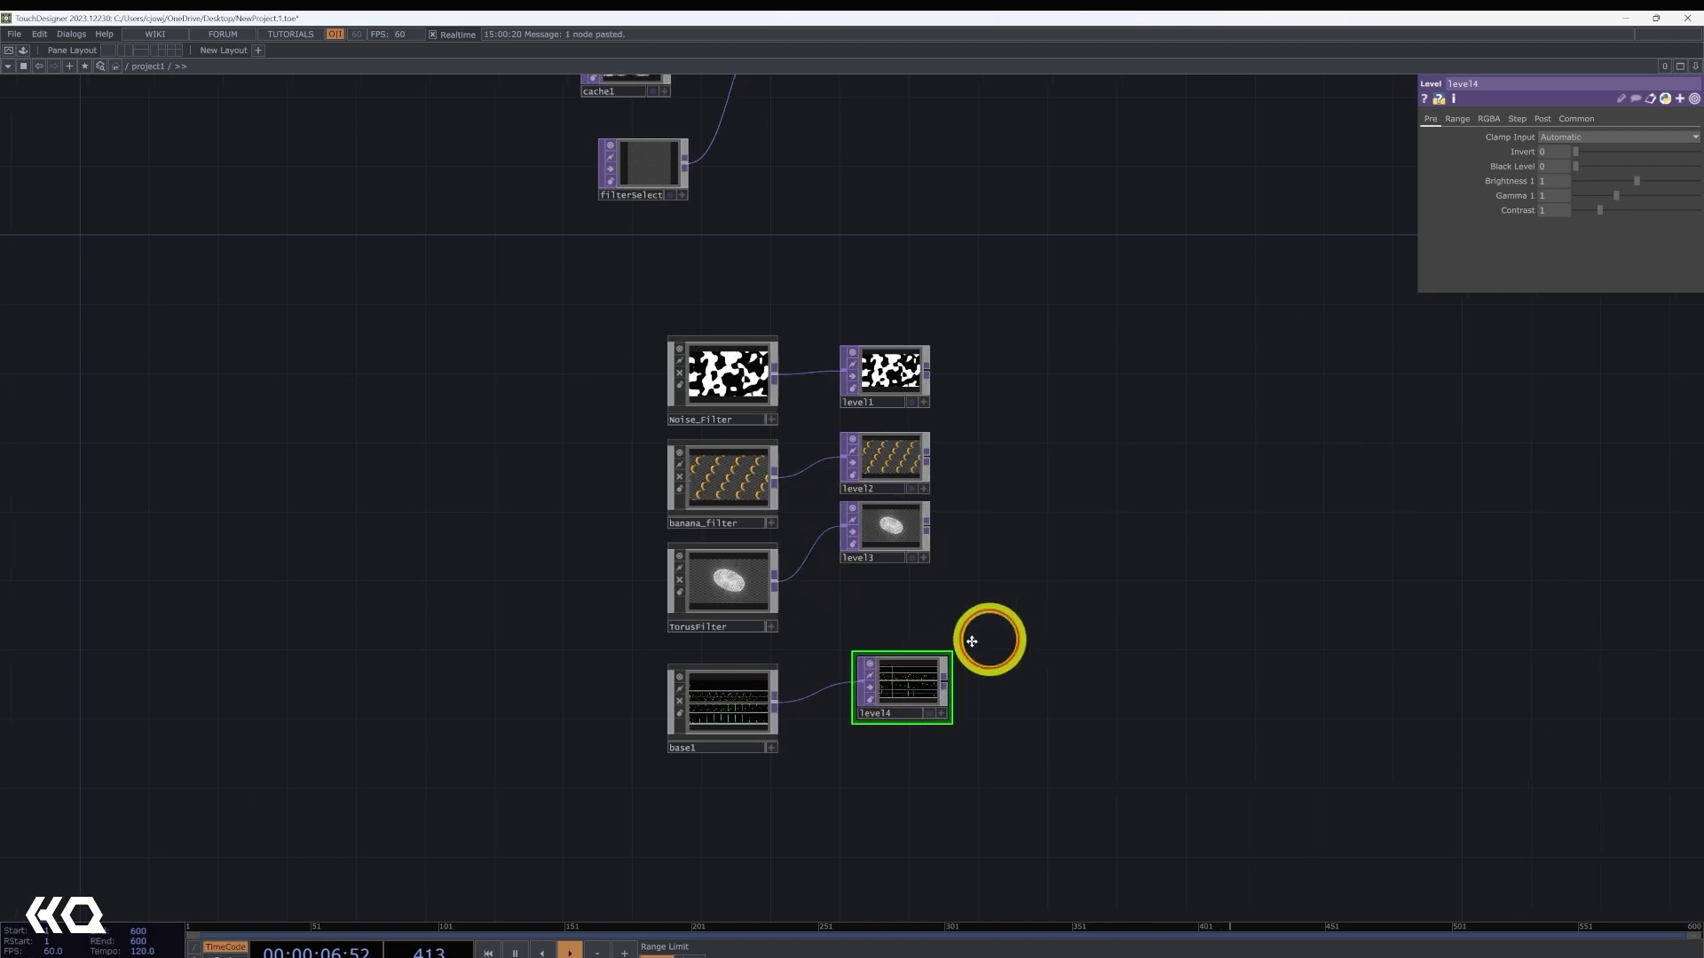
- Add a Composite TOP beside the Level TOPs and connect all four levels to its input
drag(1101, 559, 951, 571)
key(Tab)
text(com)
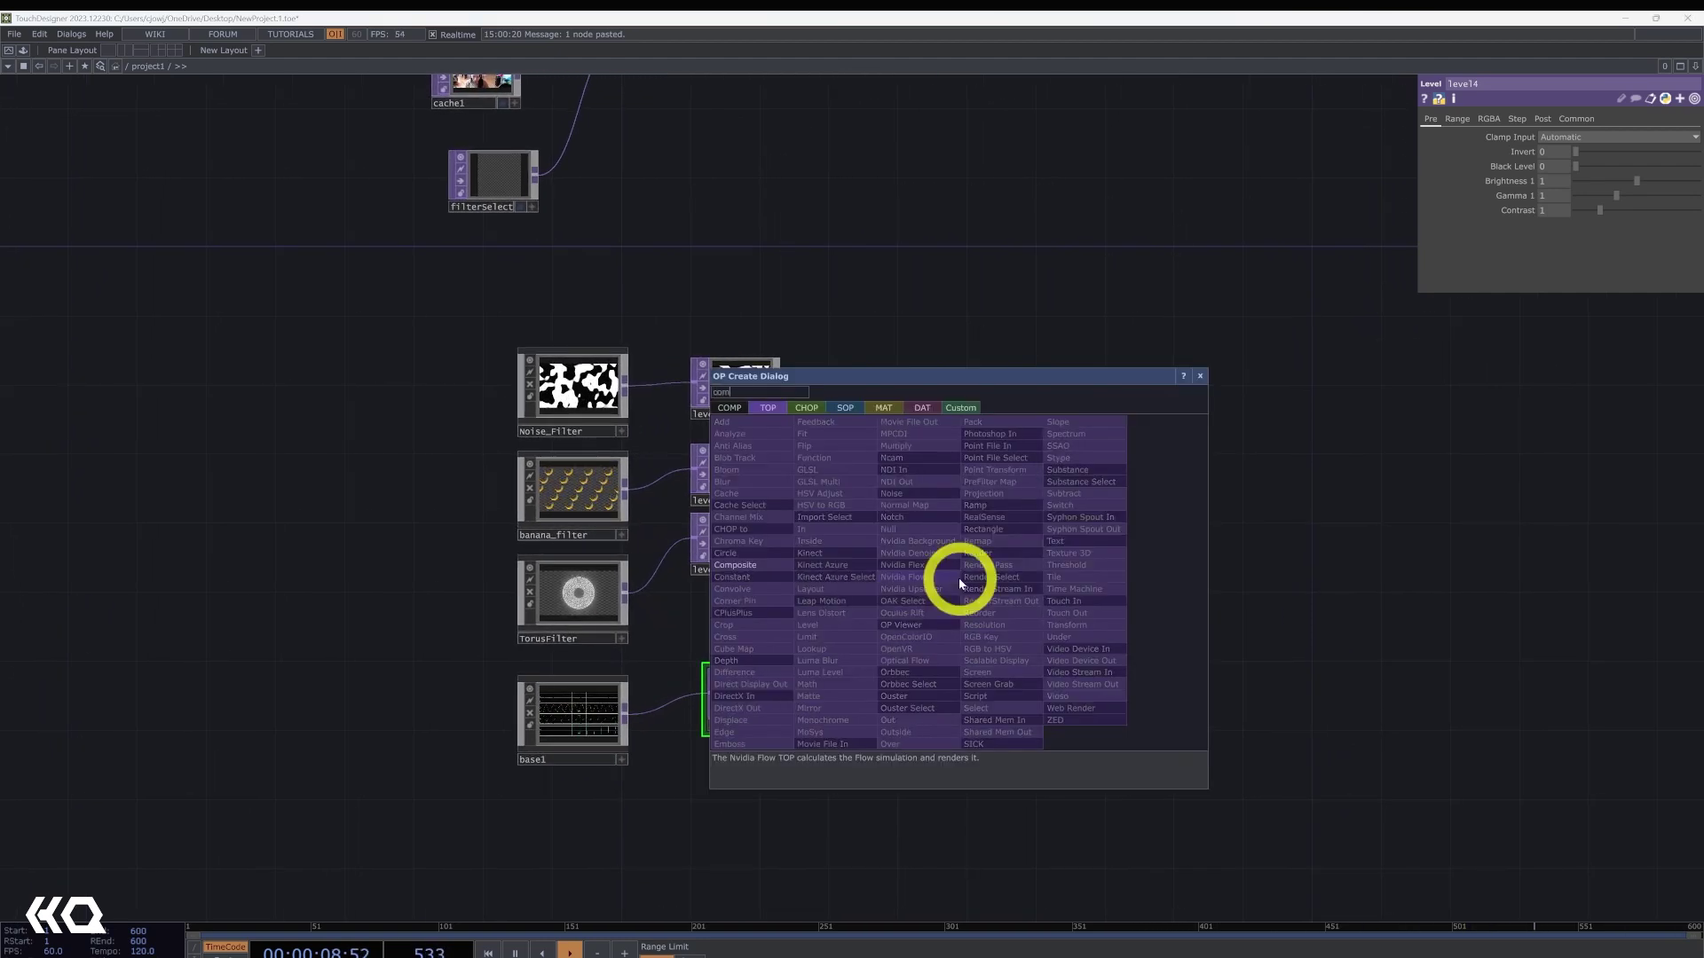
click(759, 566)
click(992, 528)
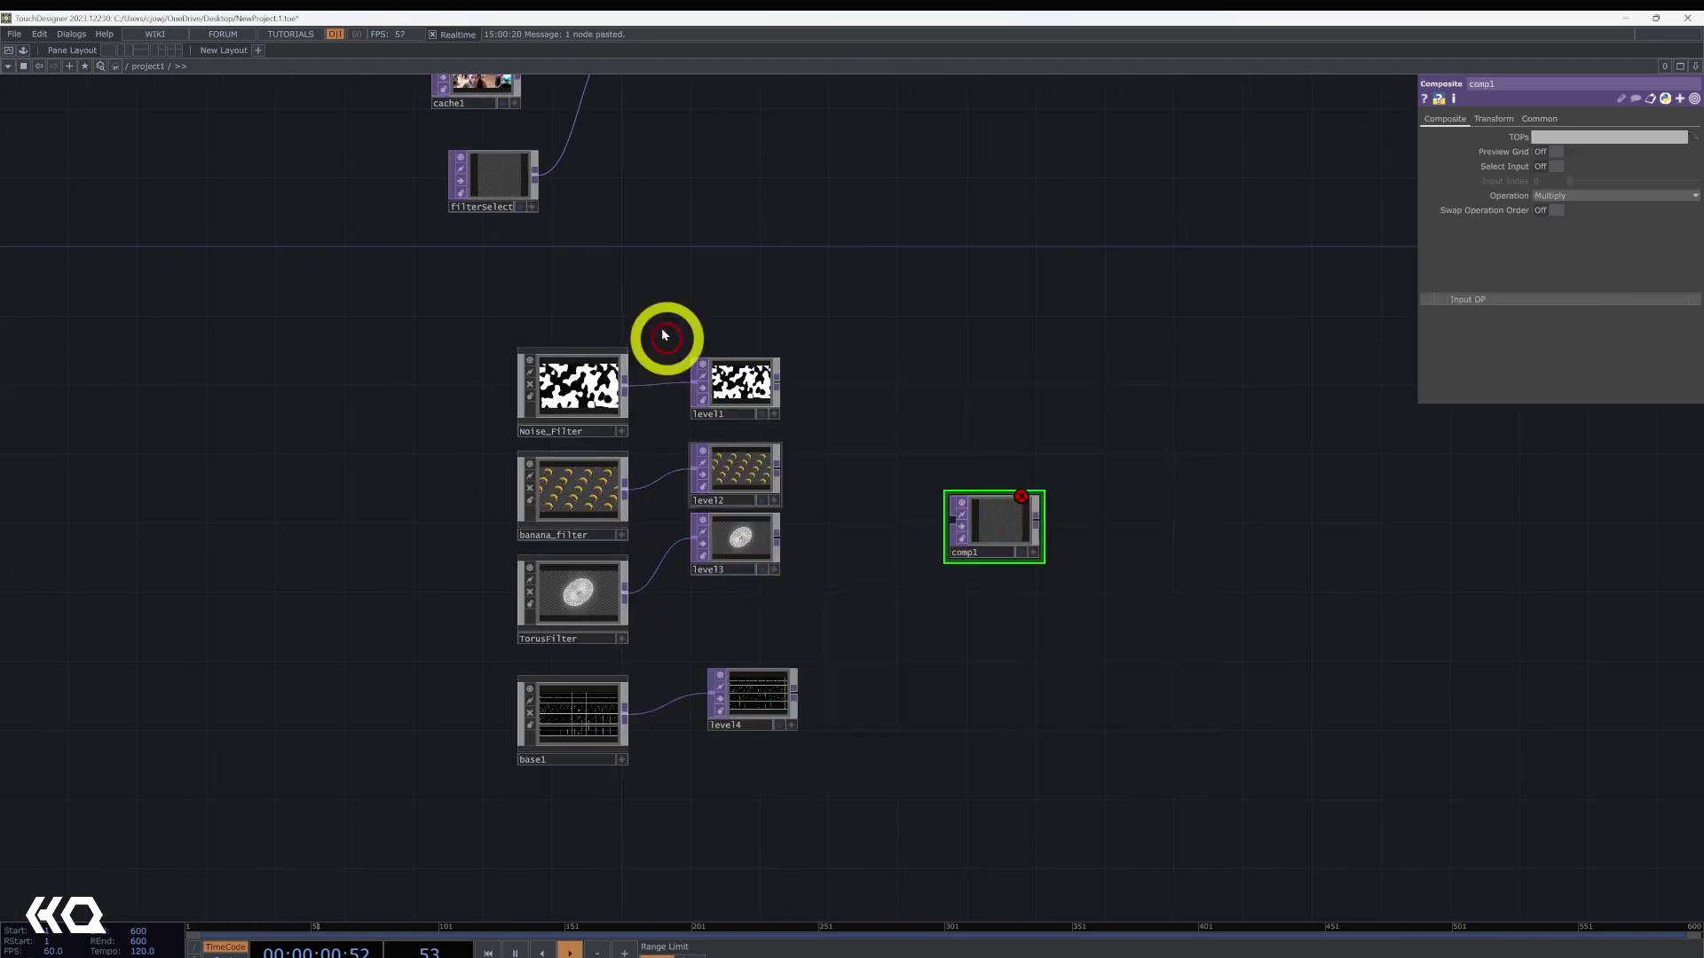
right_drag(707, 306, 776, 534)
right_drag(814, 774, 815, 776)
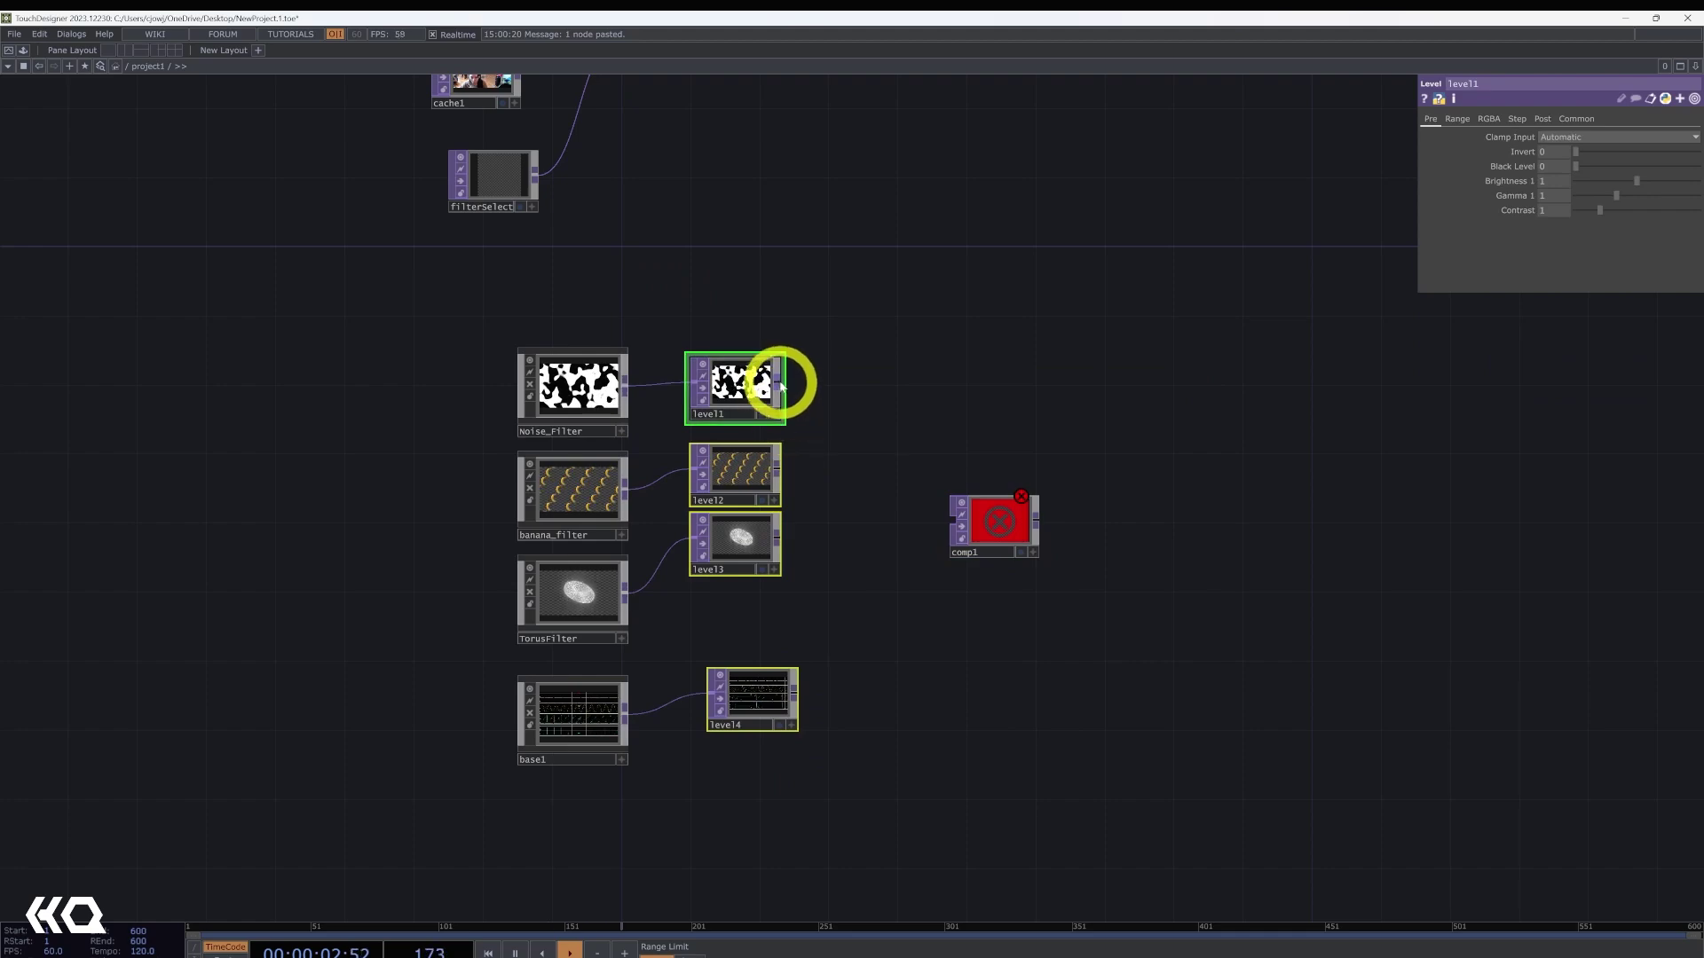
drag(781, 385, 921, 521)
- Set the Composite TOP's operation to Over
scroll(959, 524, up, 5)
click(1080, 479)
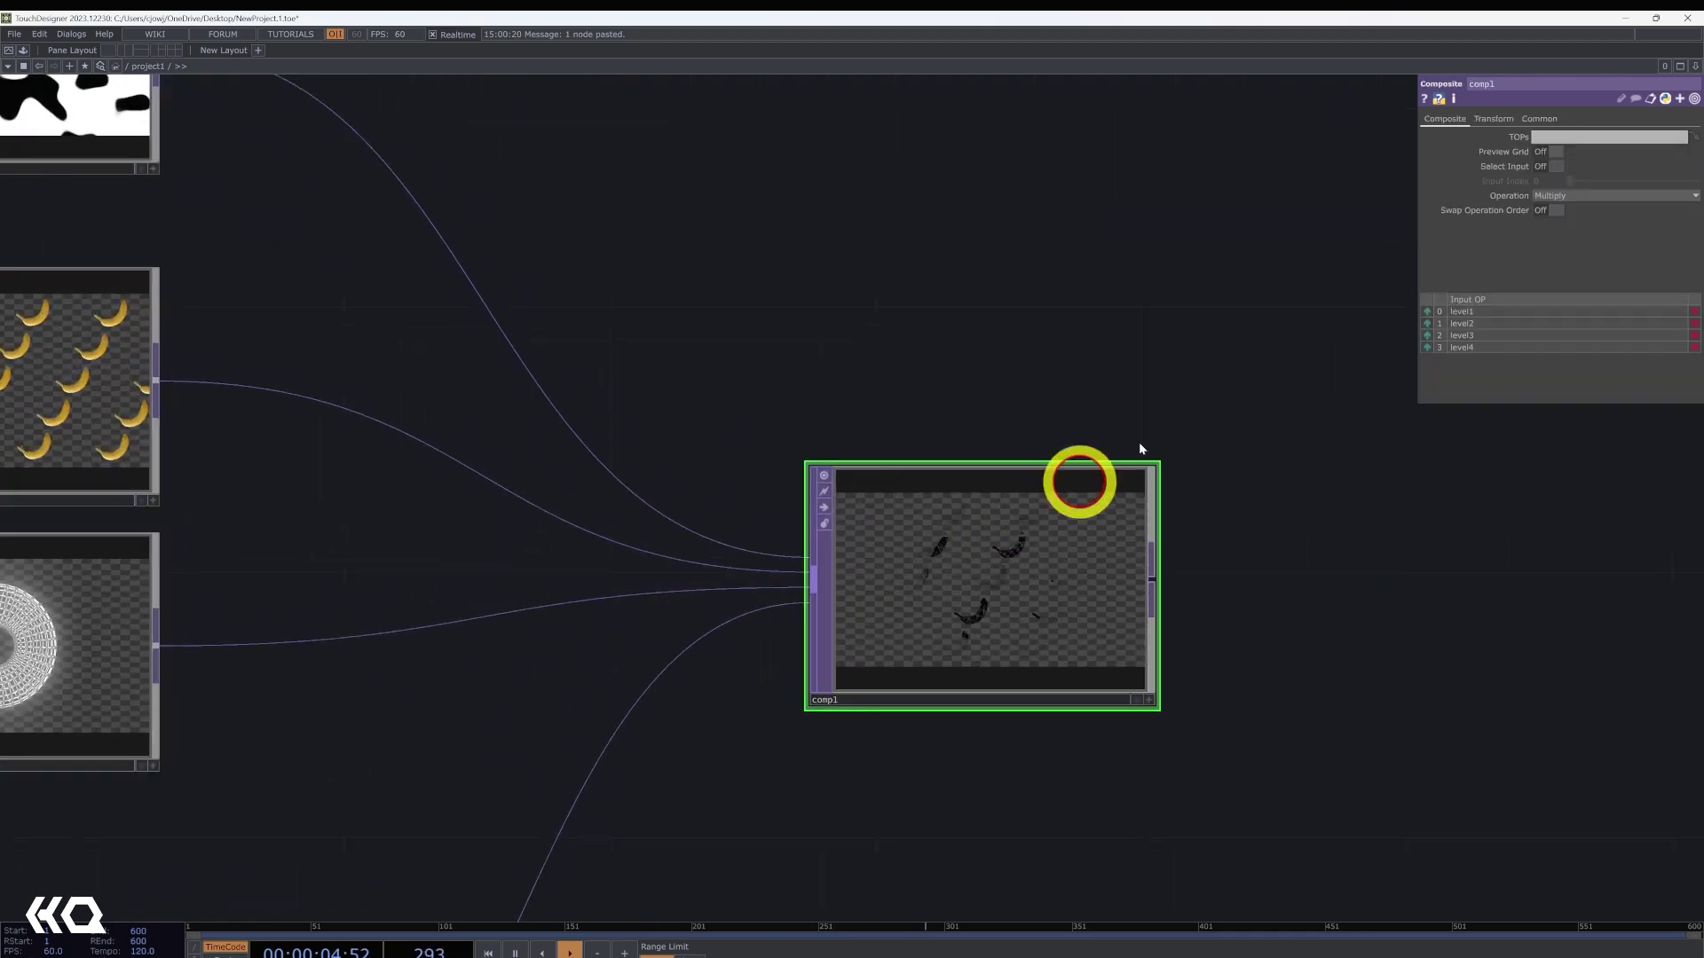
click(1637, 195)
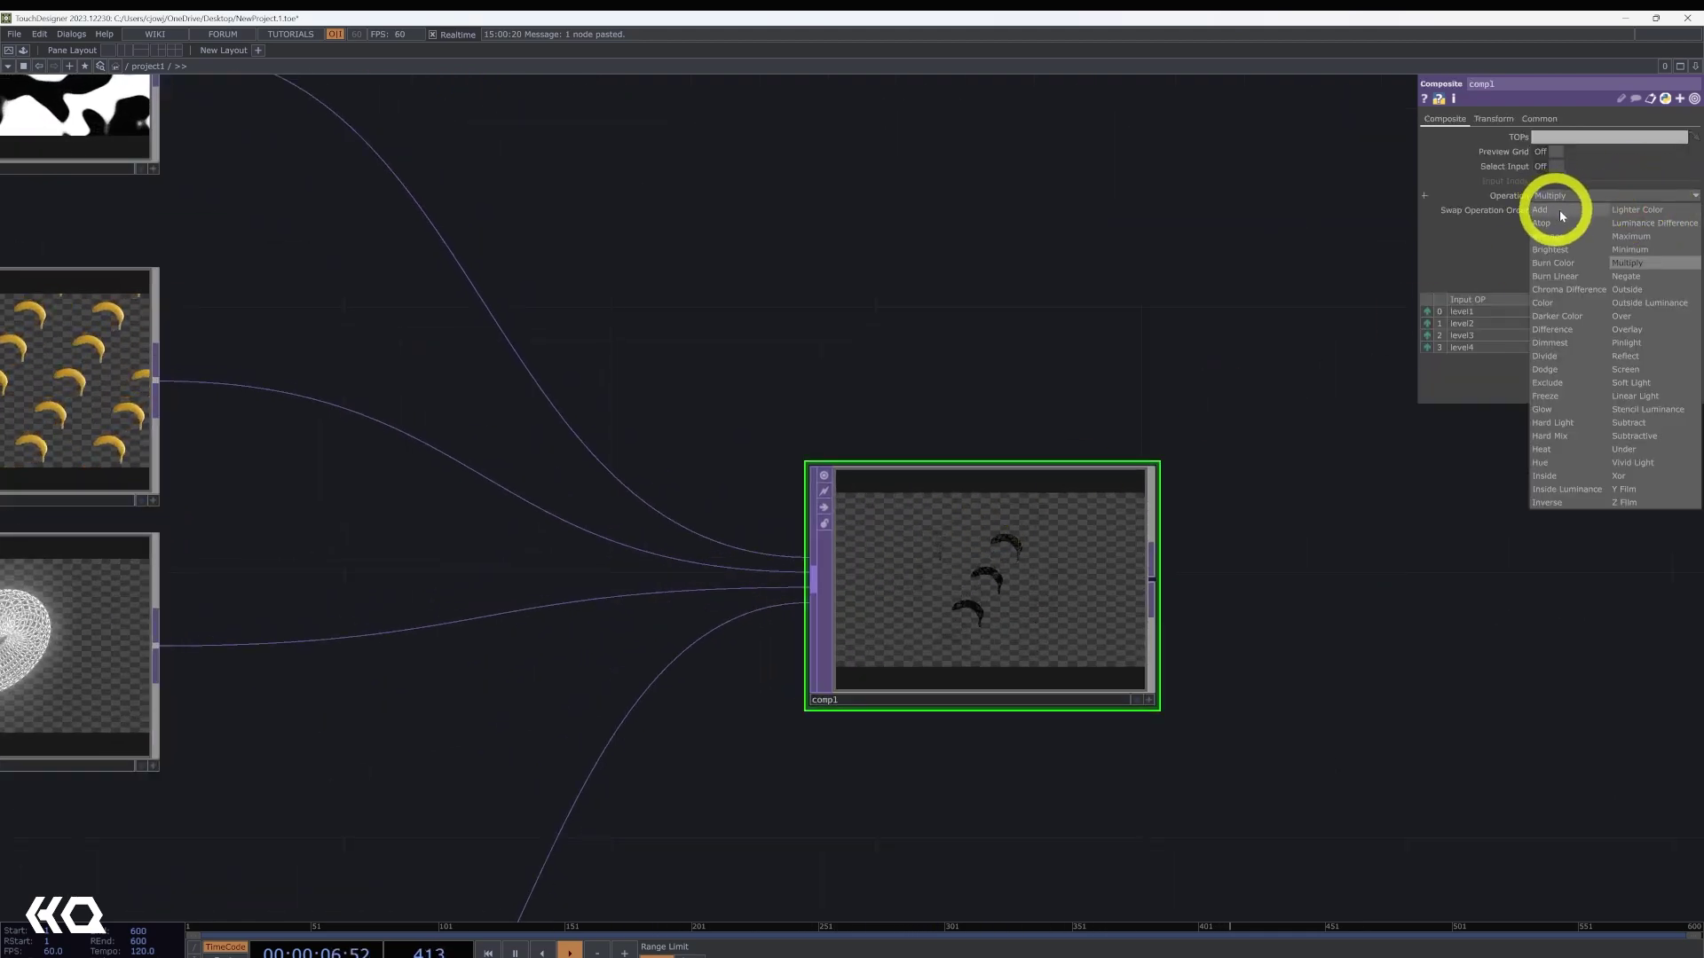
click(1634, 316)
- Select all four Level TOPs together and set their opacity to 0
scroll(1175, 338, down, 3)
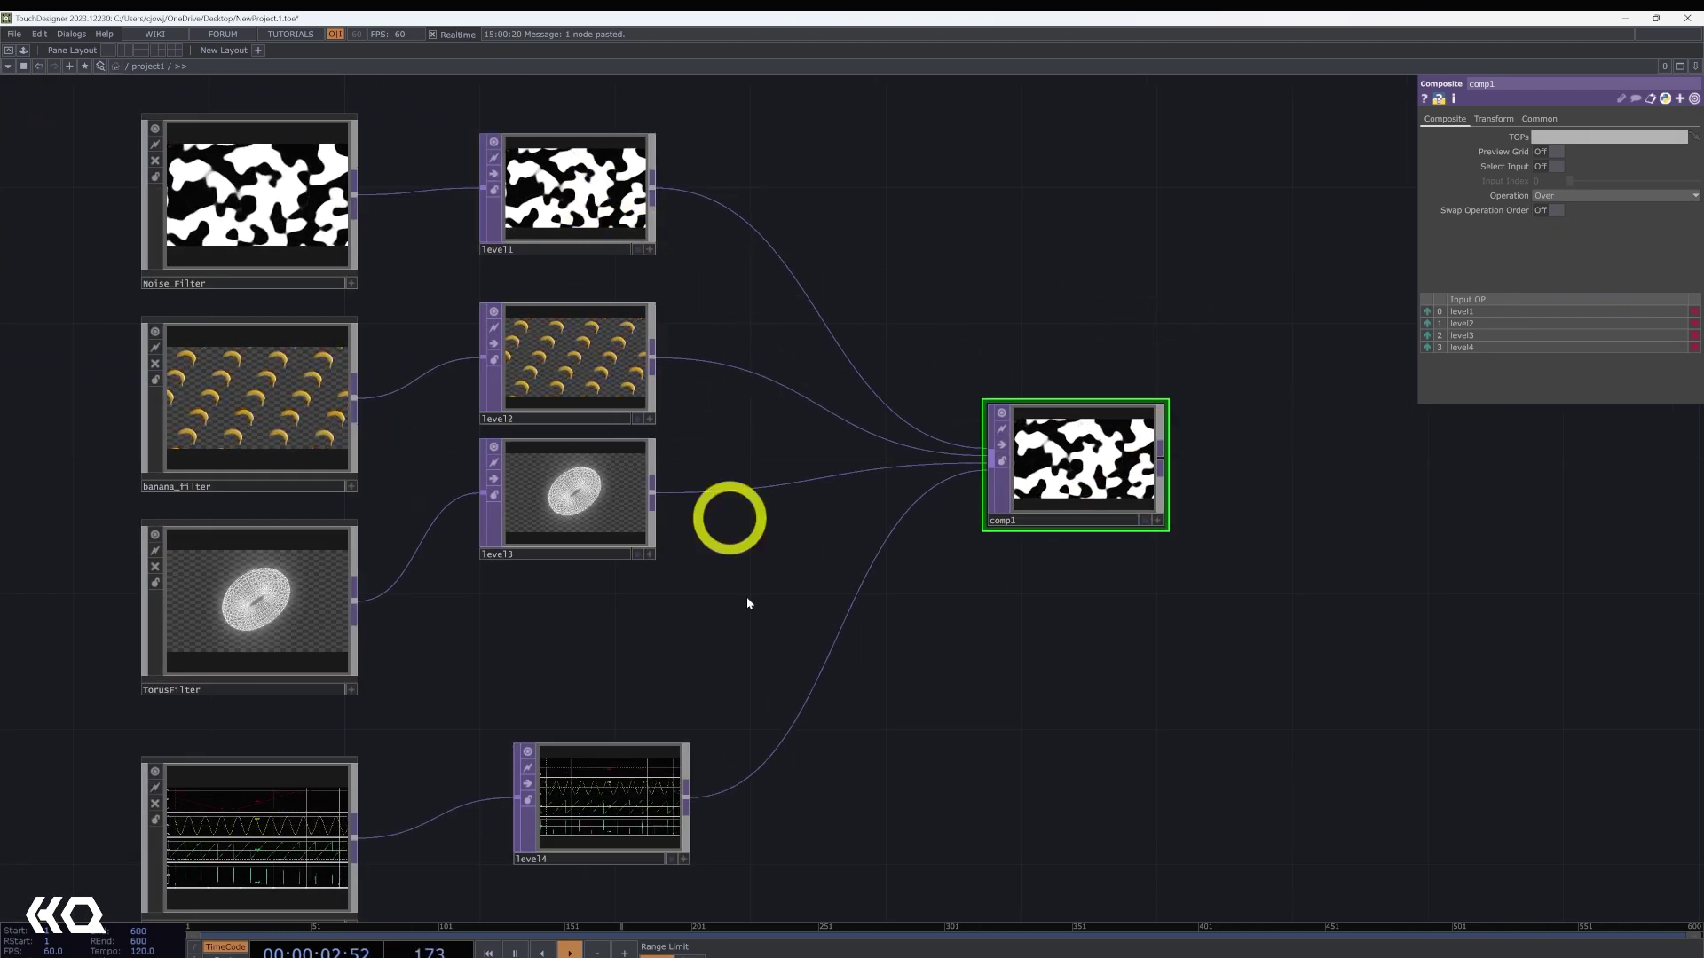
drag(745, 917, 532, 173)
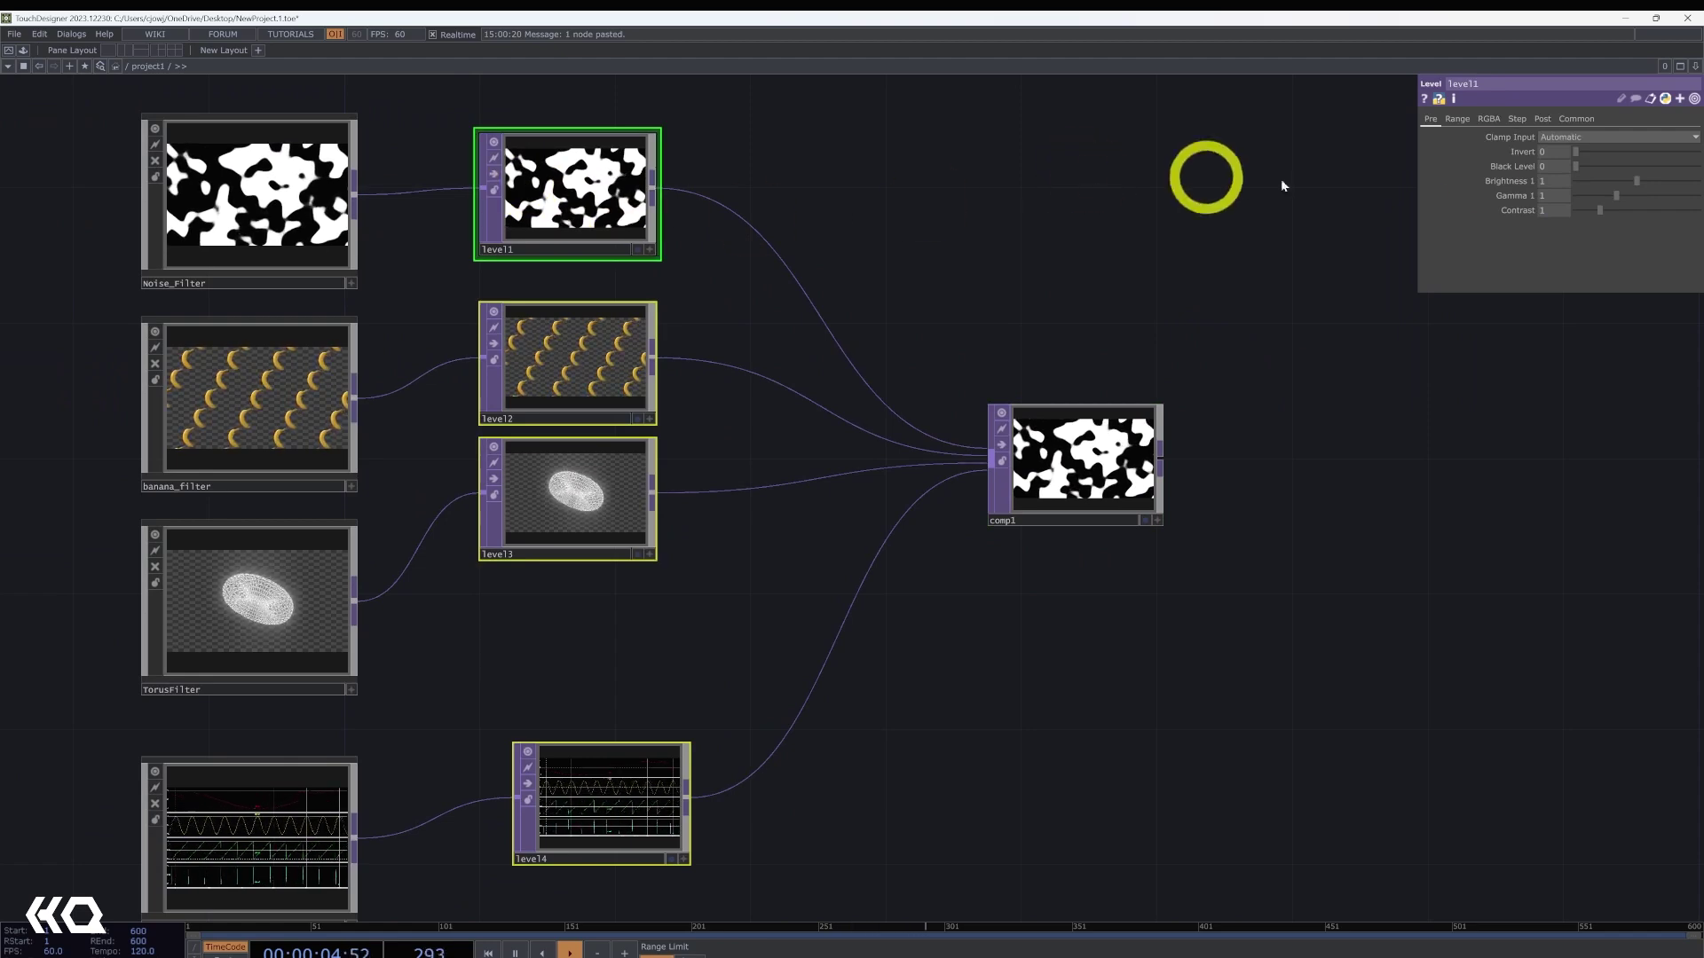
click(1545, 121)
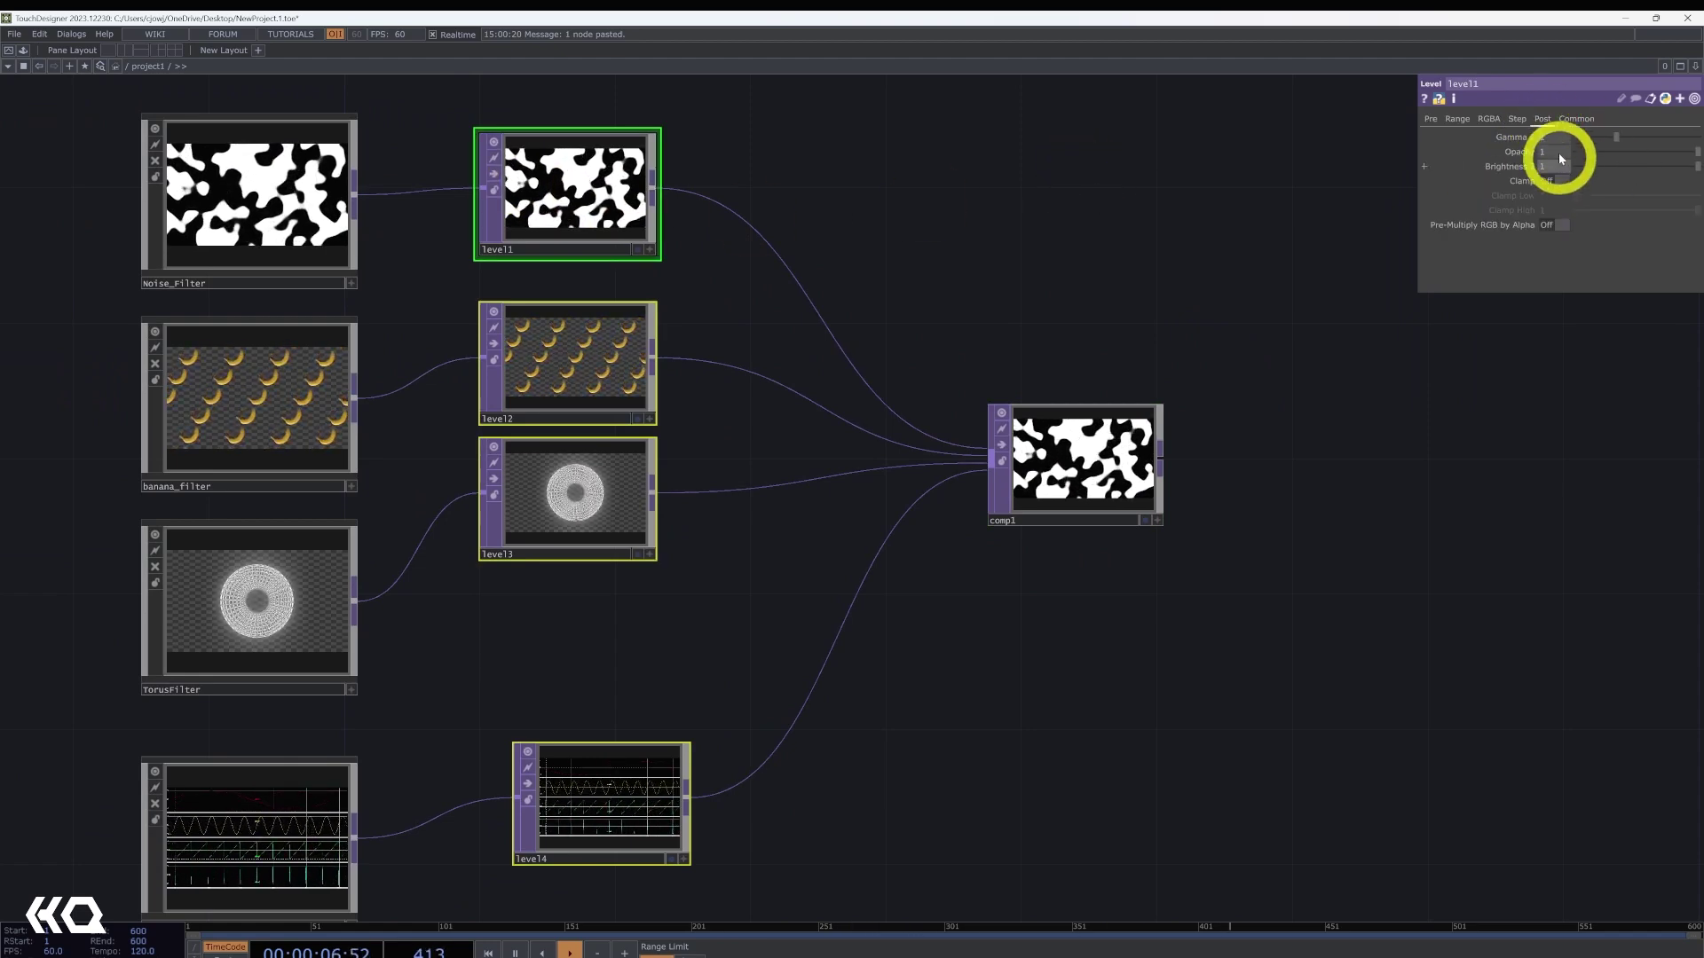
drag(1694, 154, 1464, 162)
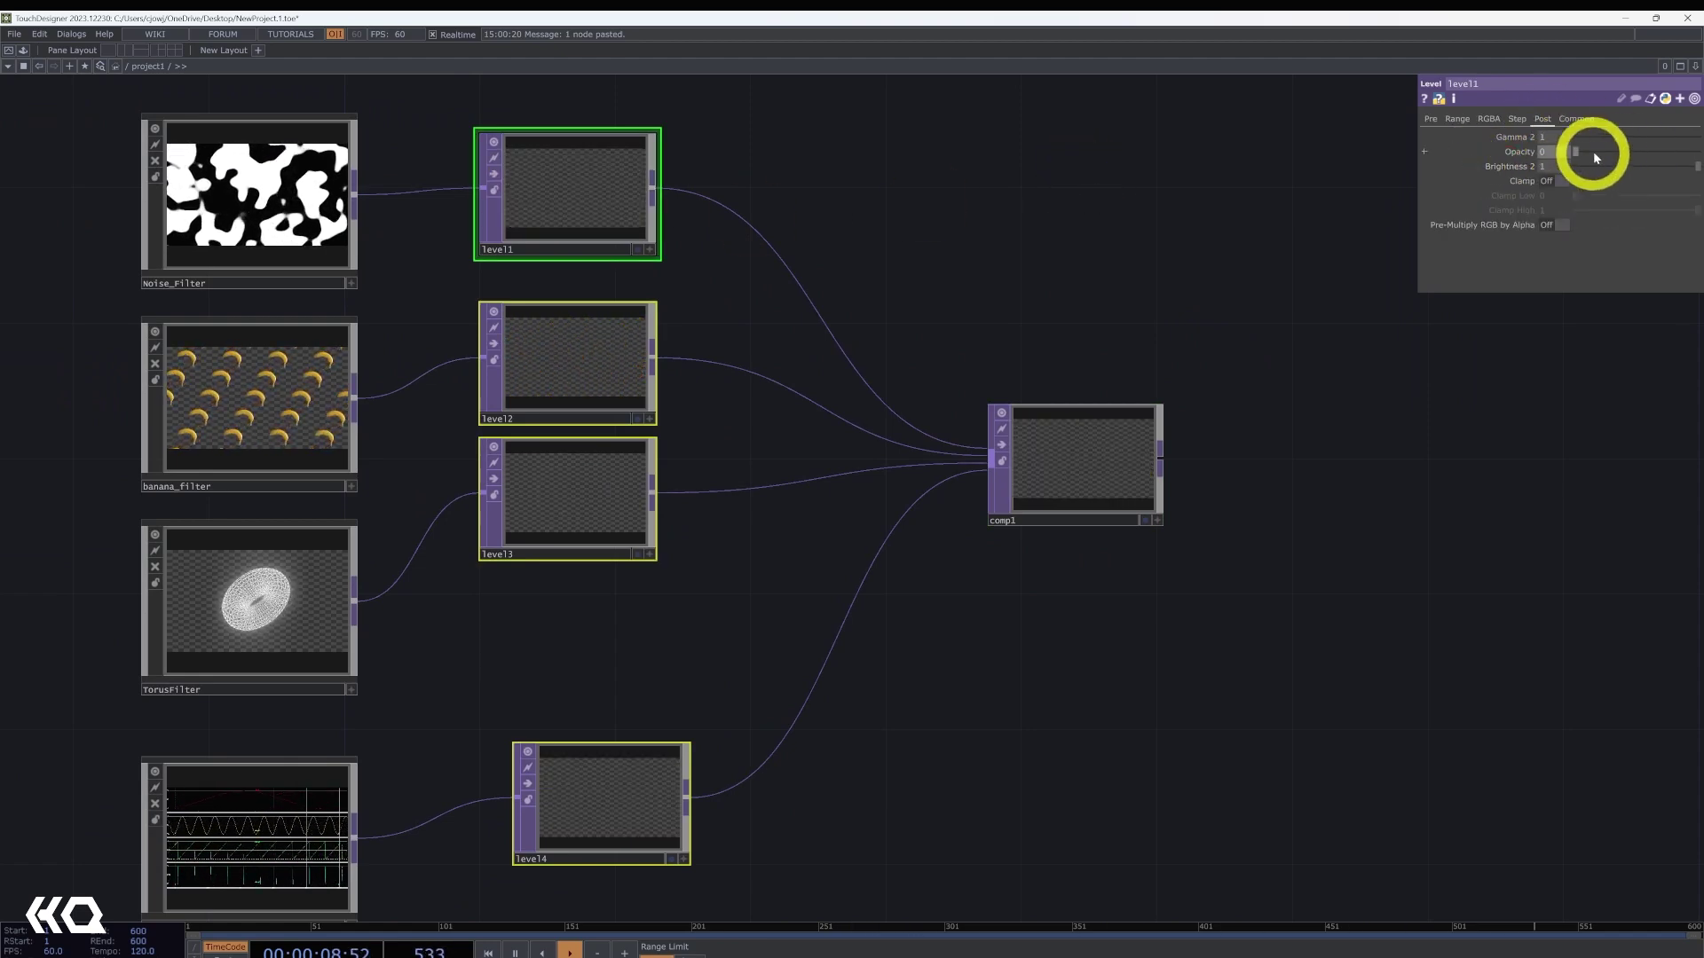
click(718, 293)
- Connect a Null TOP to the Composite TOP's output and place it beside the composite
scroll(718, 293, down, 2)
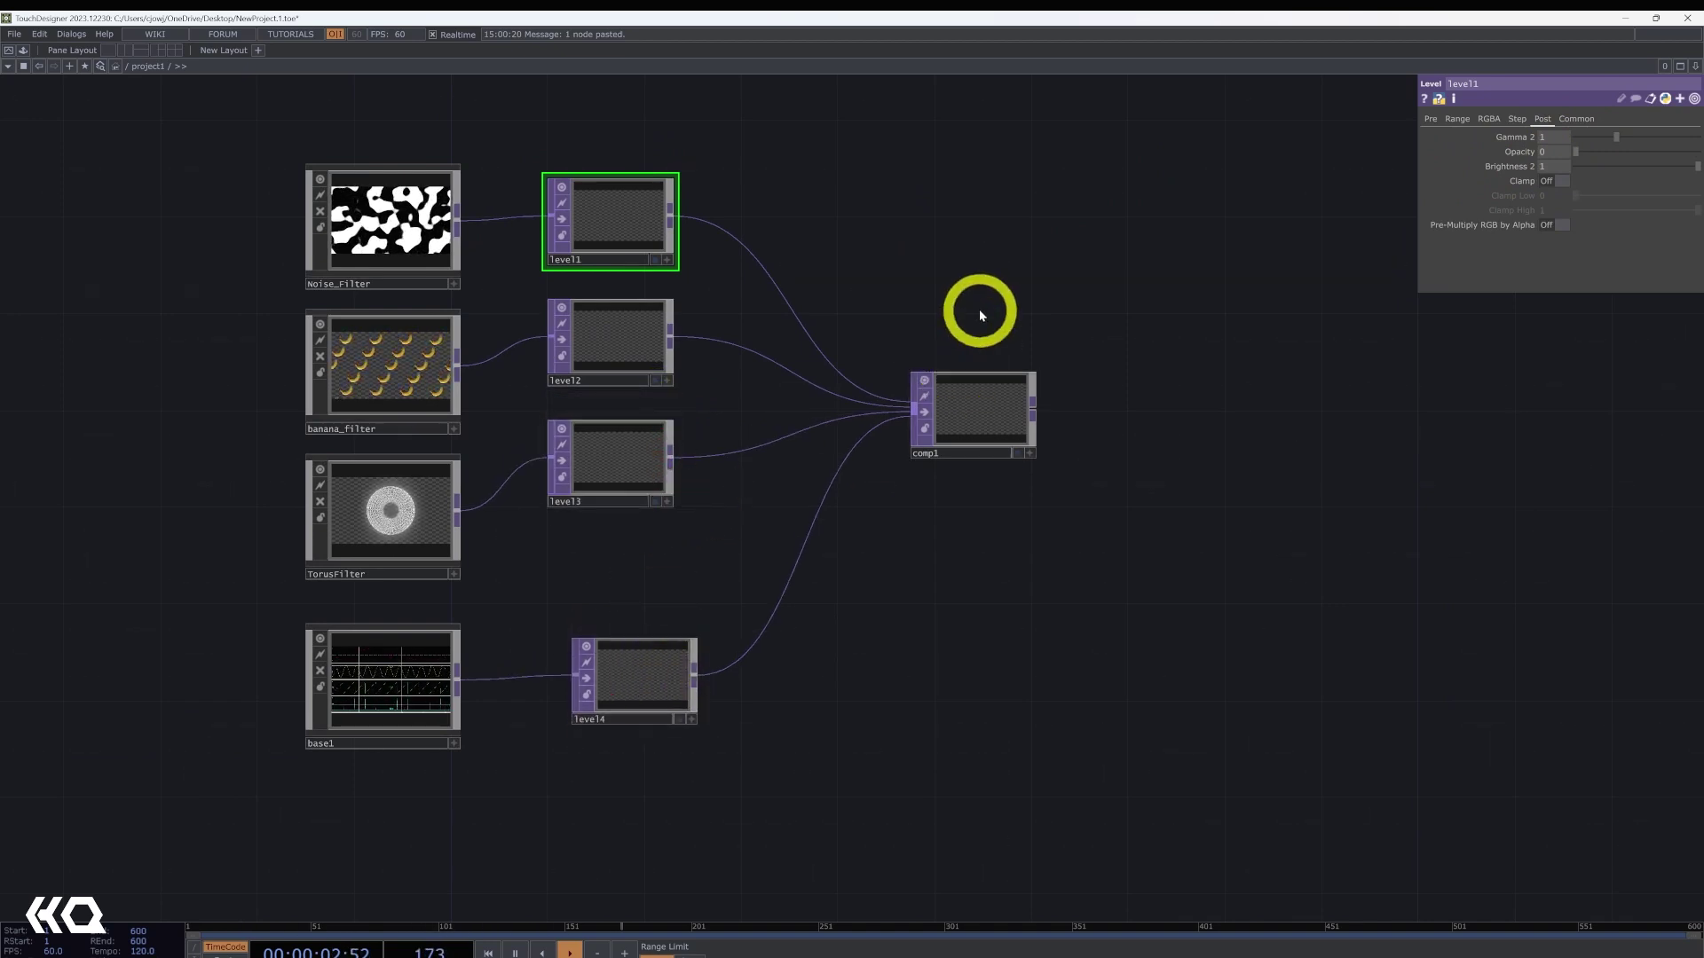
drag(978, 308, 970, 418)
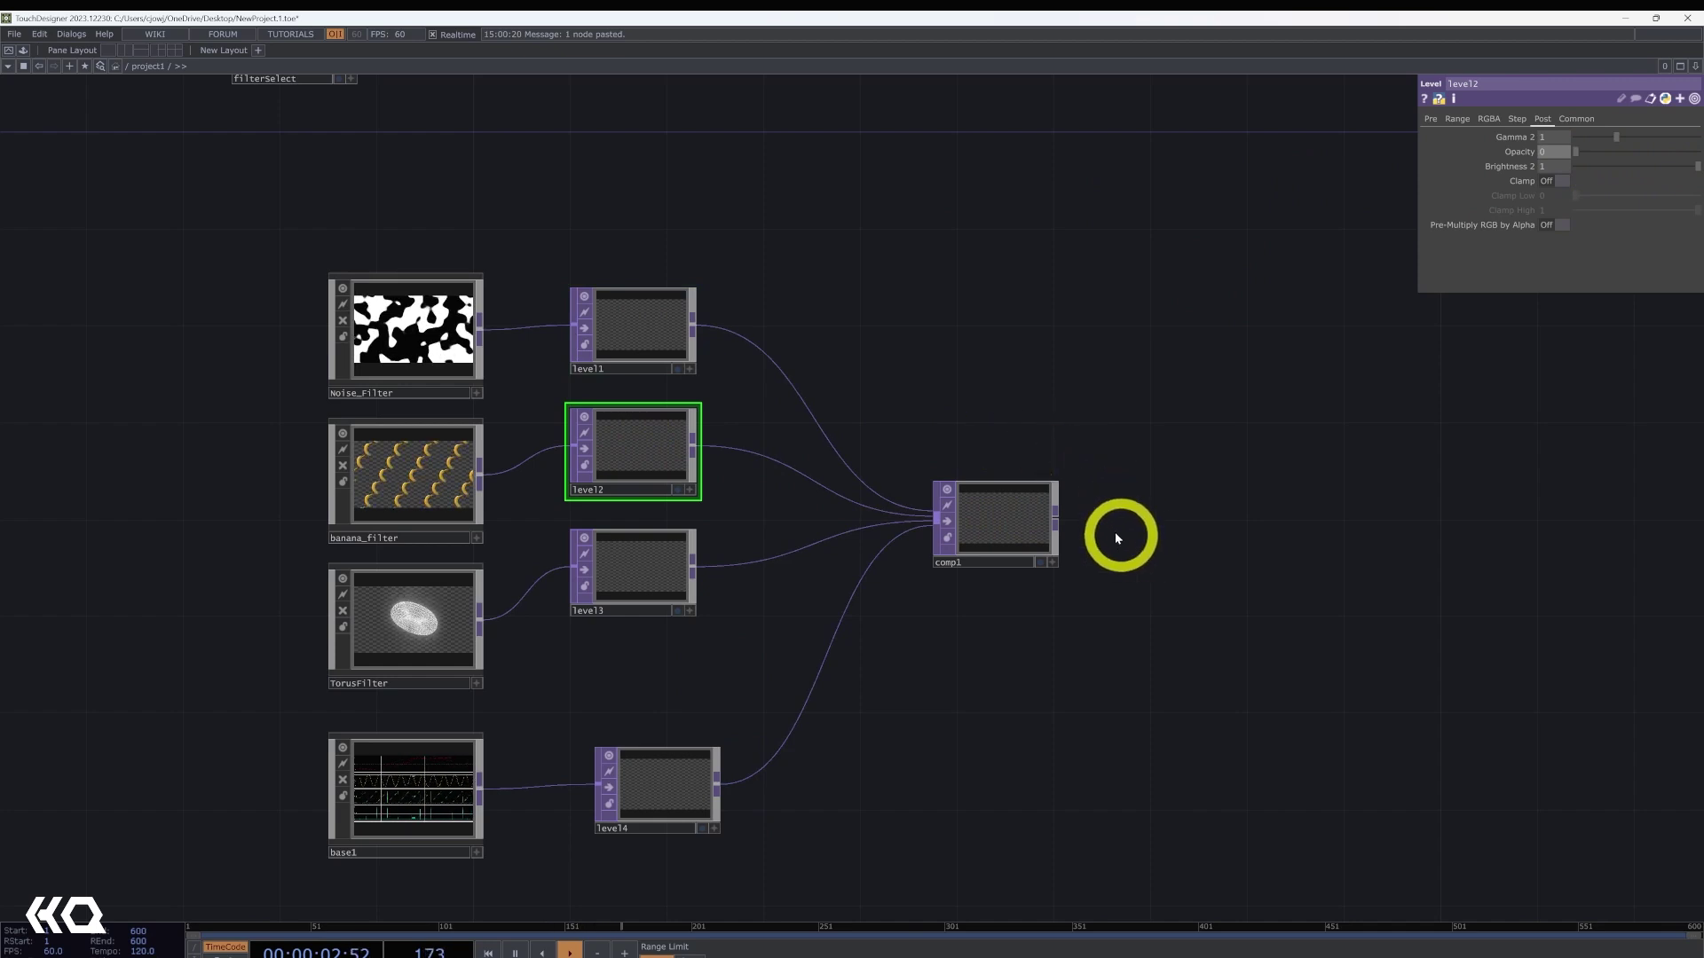
right_click(1061, 529)
text(null)
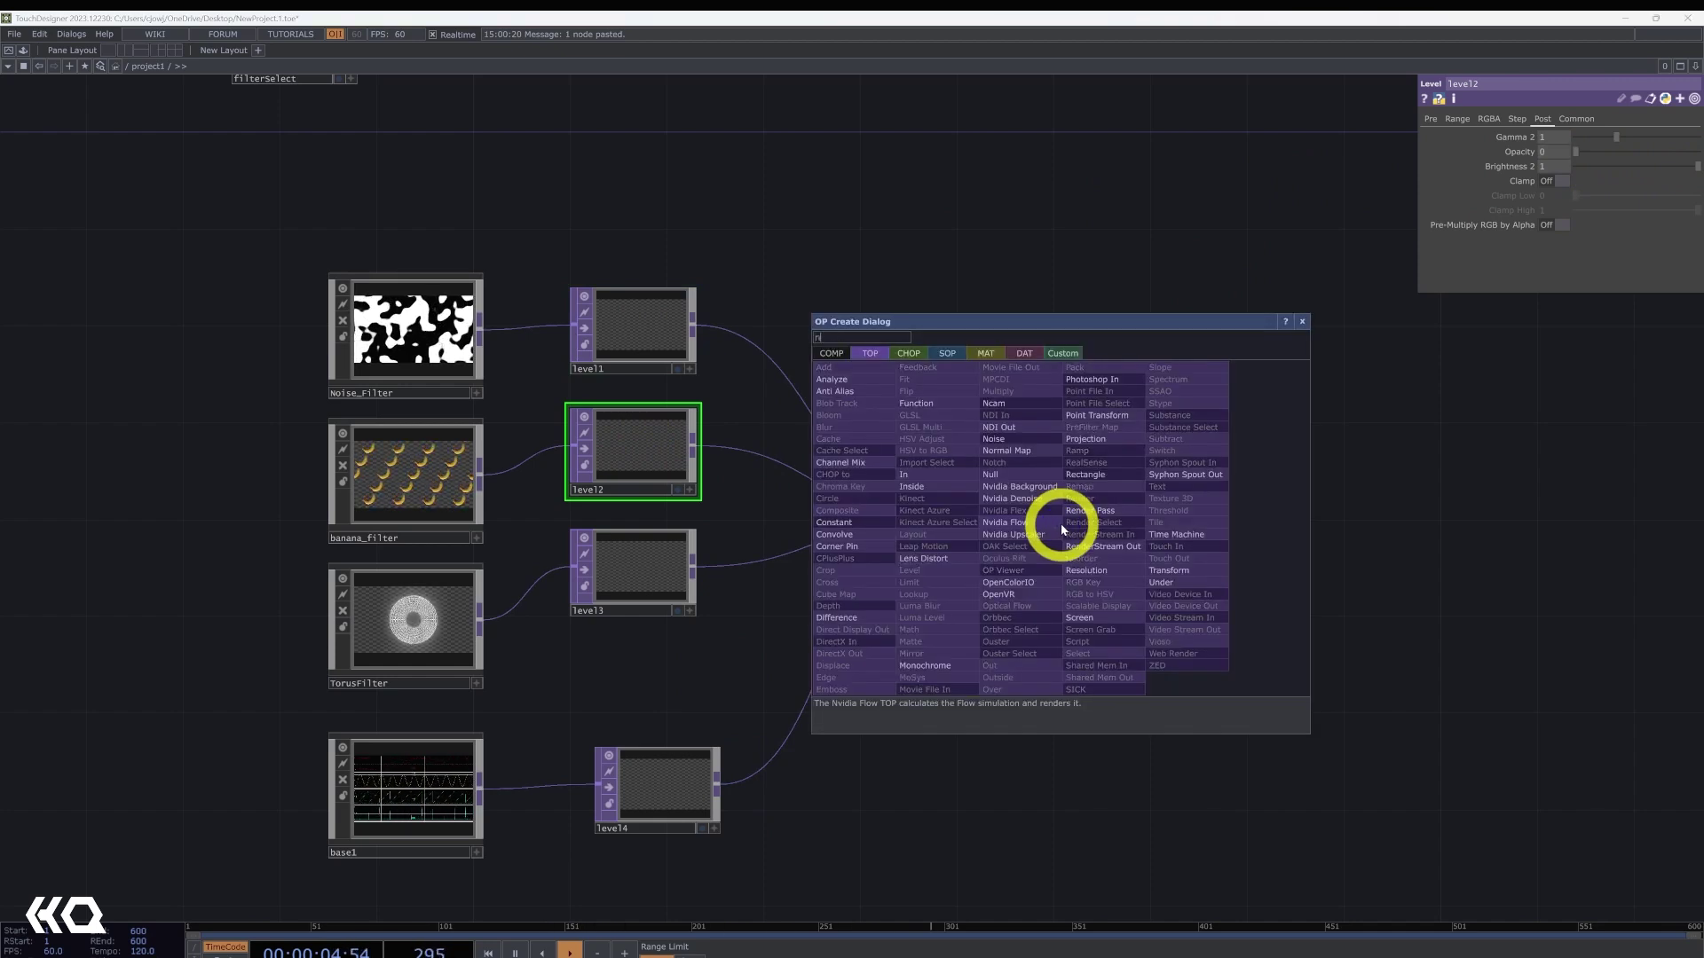
click(1004, 479)
click(1271, 519)
scroll(1019, 400, down, 5)
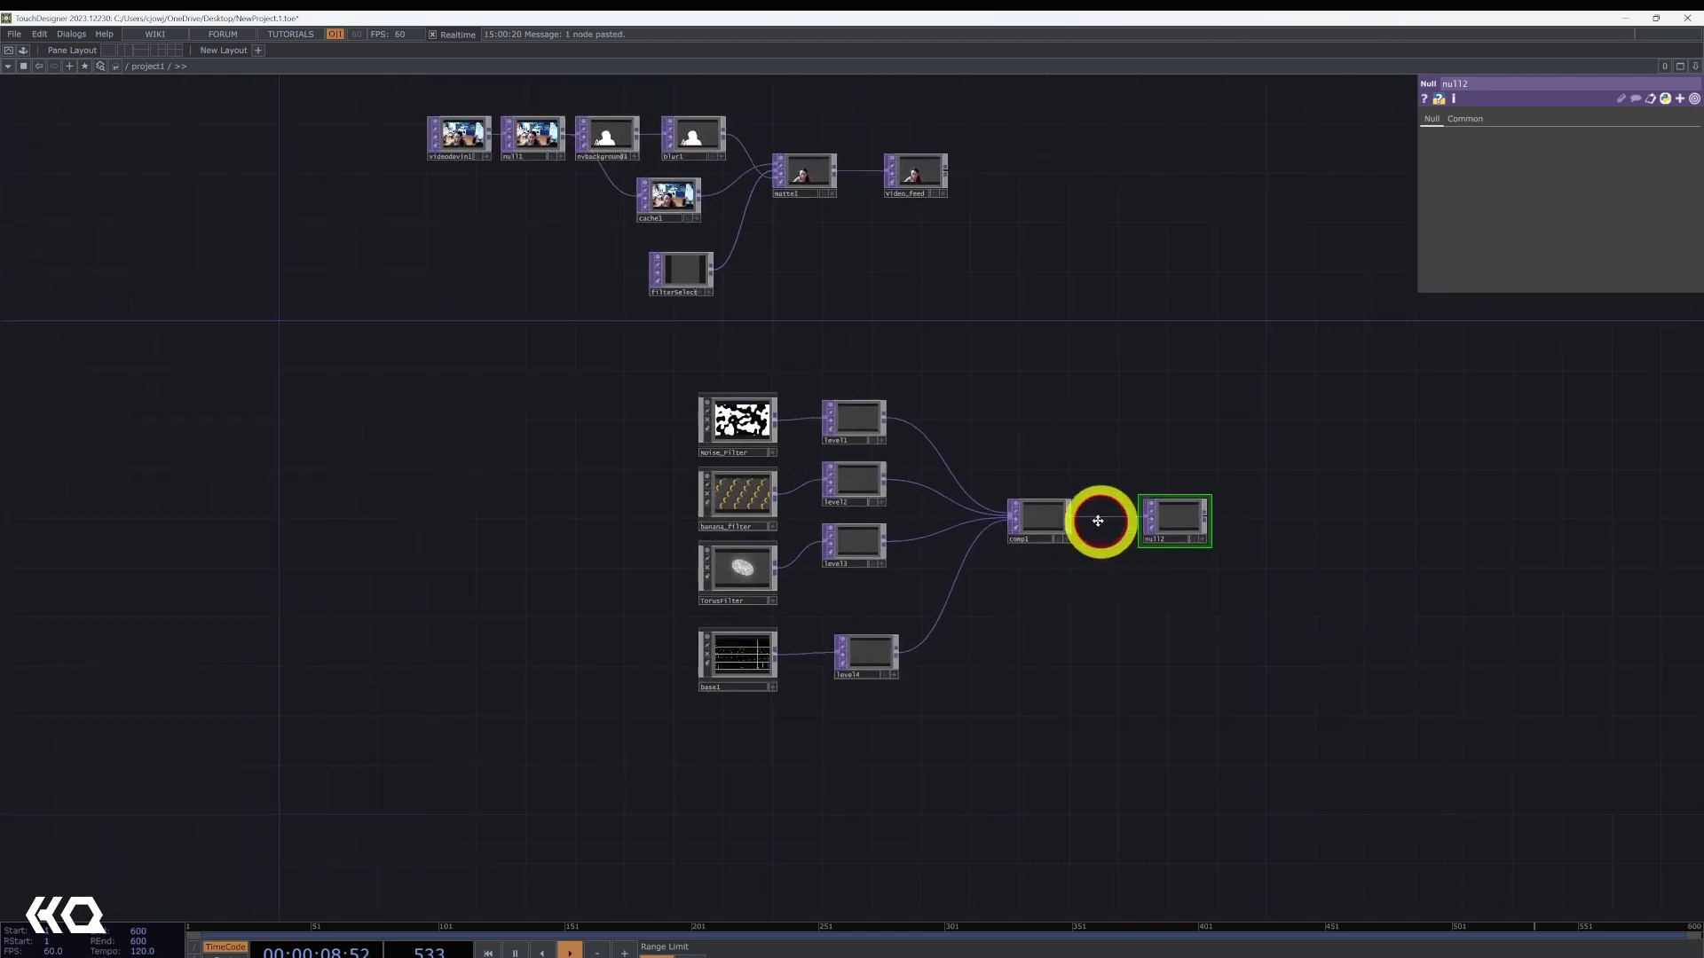
scroll(734, 312, up, 3)
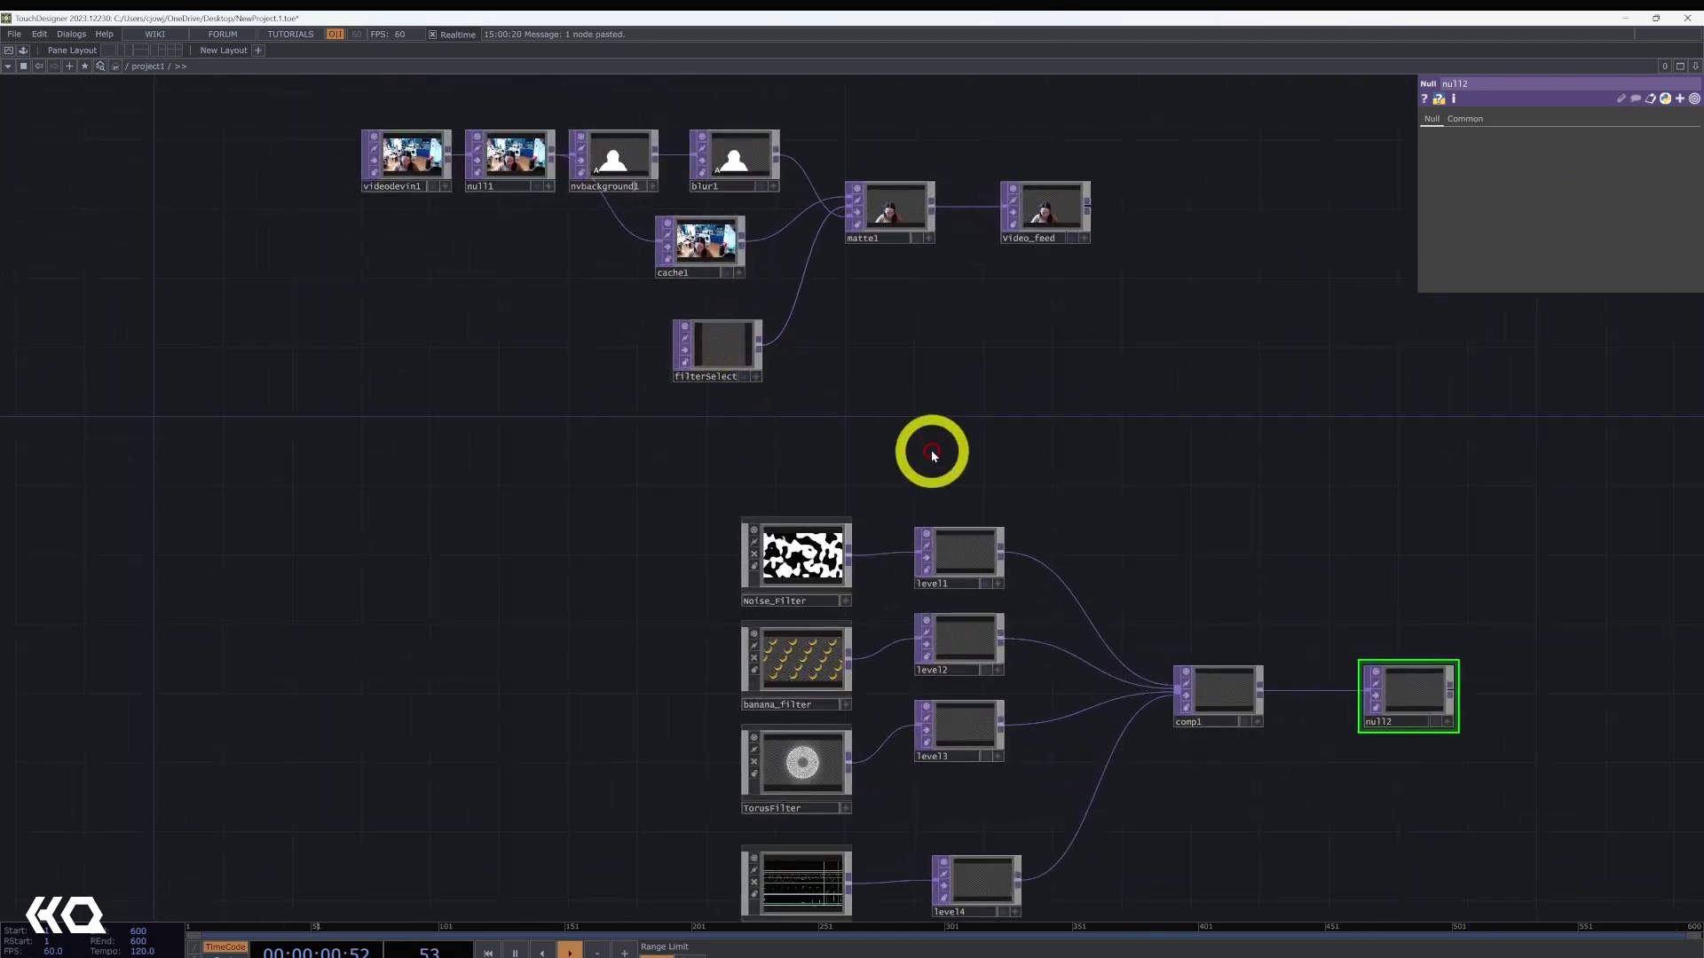
key(Tab)
text(sel)
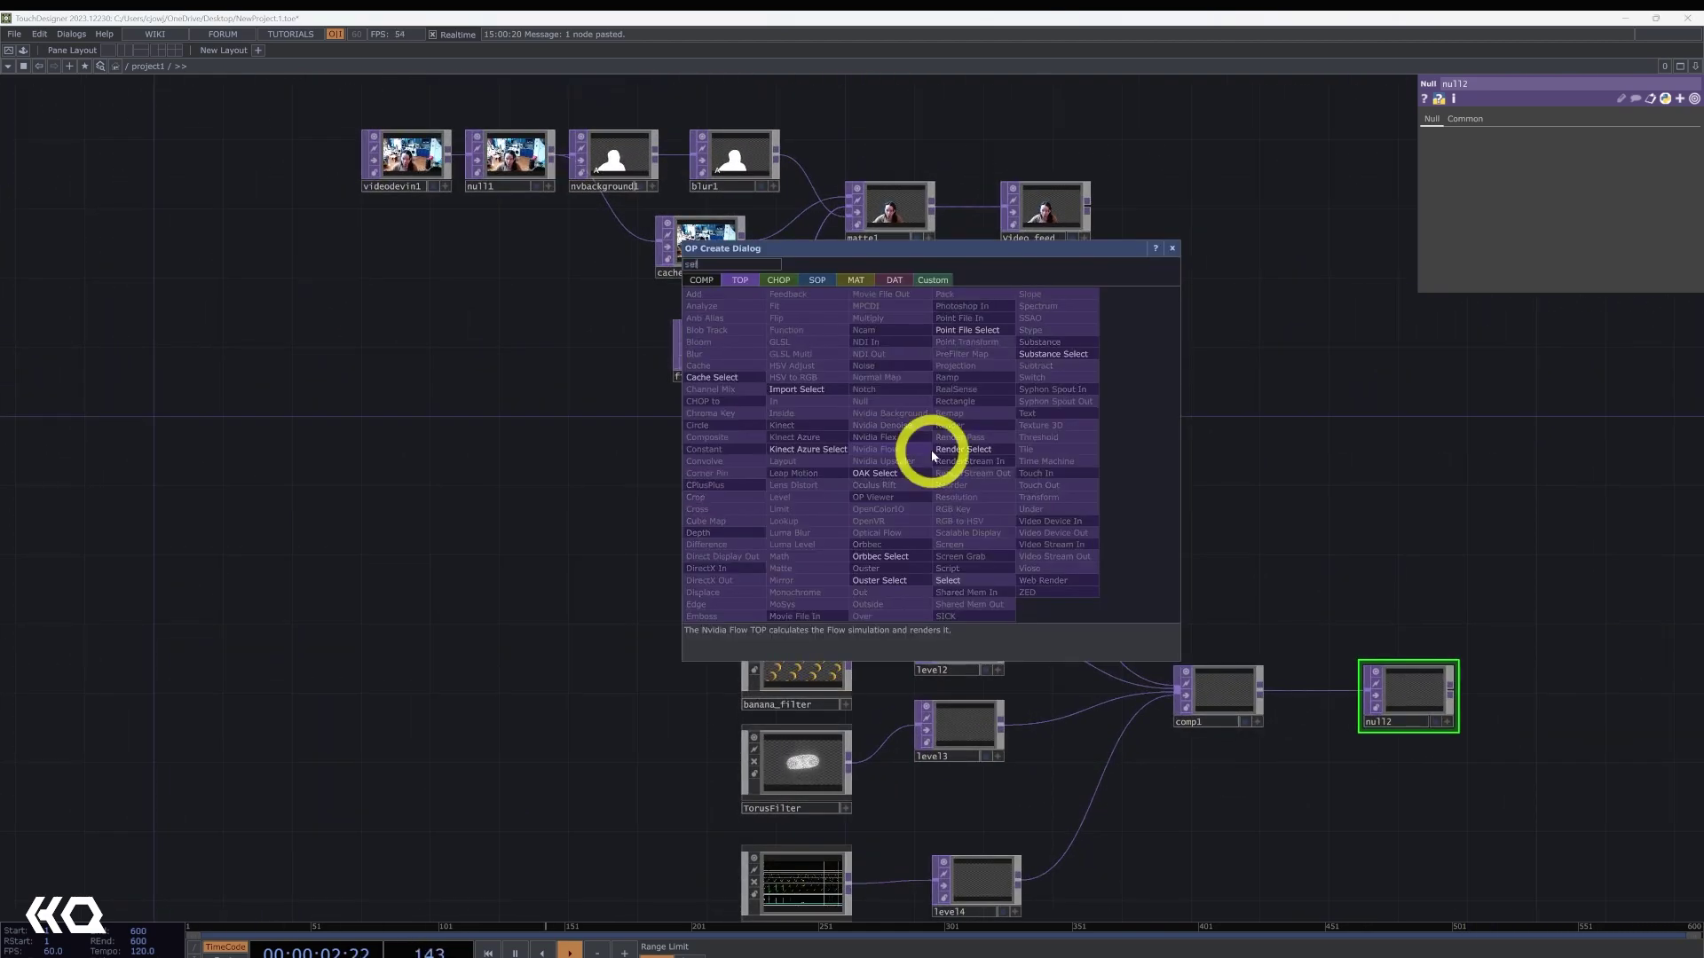
click(947, 580)
click(905, 438)
scroll(763, 367, up, 2)
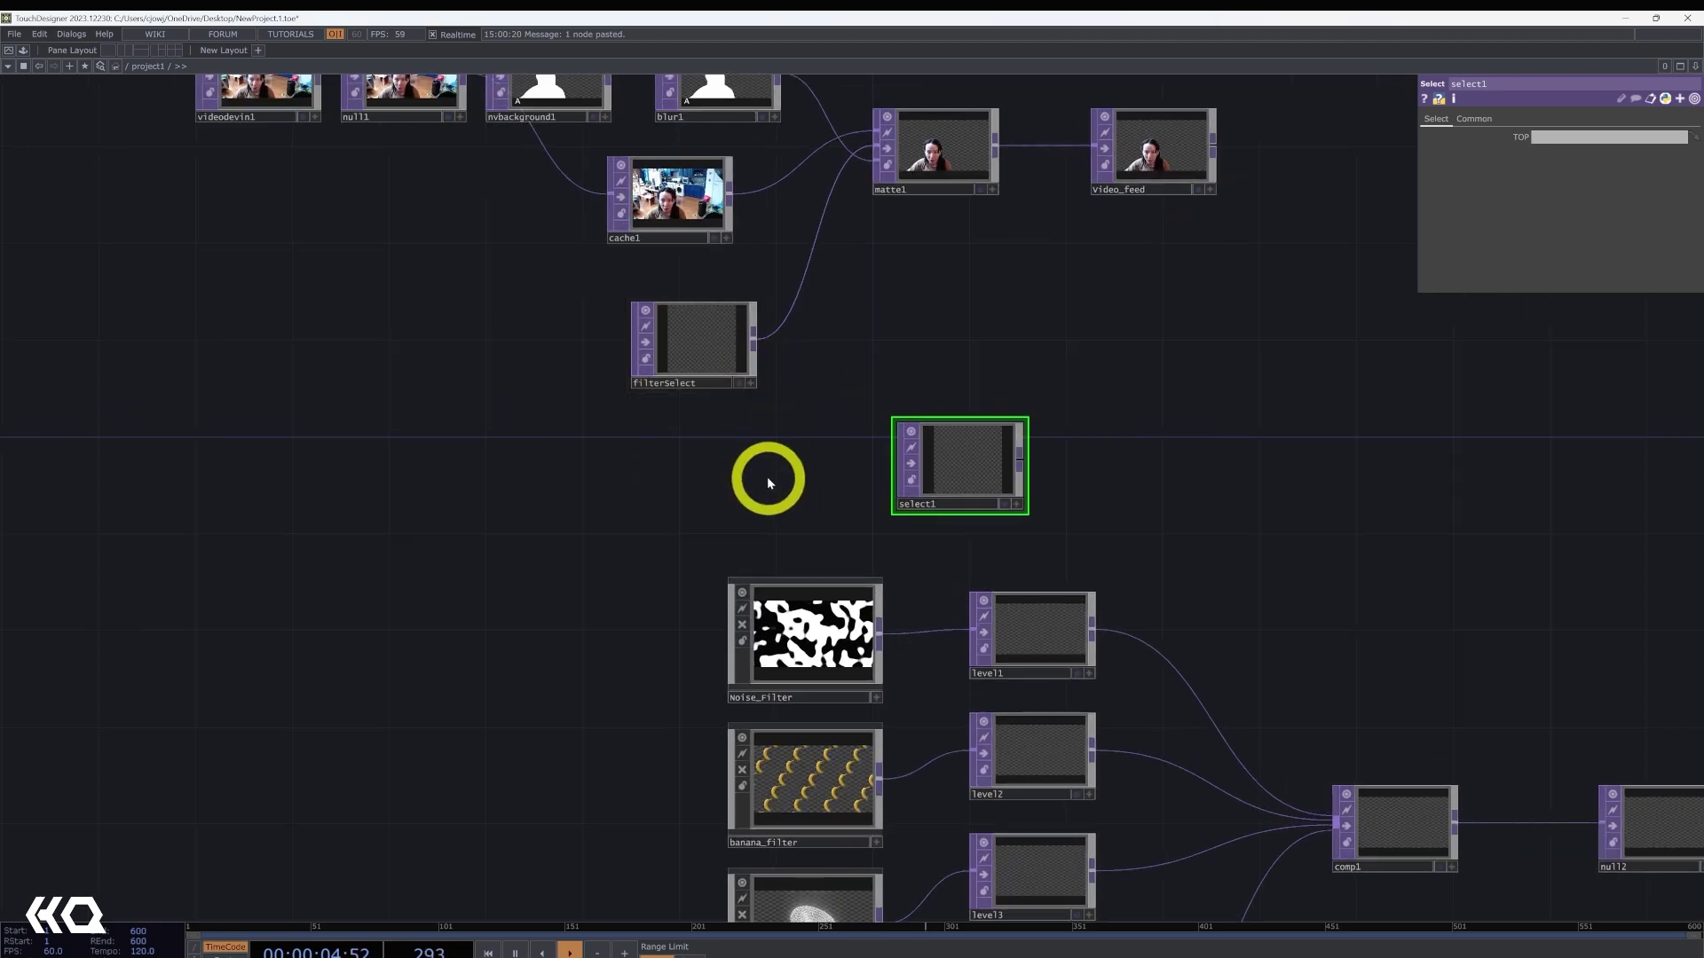
scroll(767, 476, down, 3)
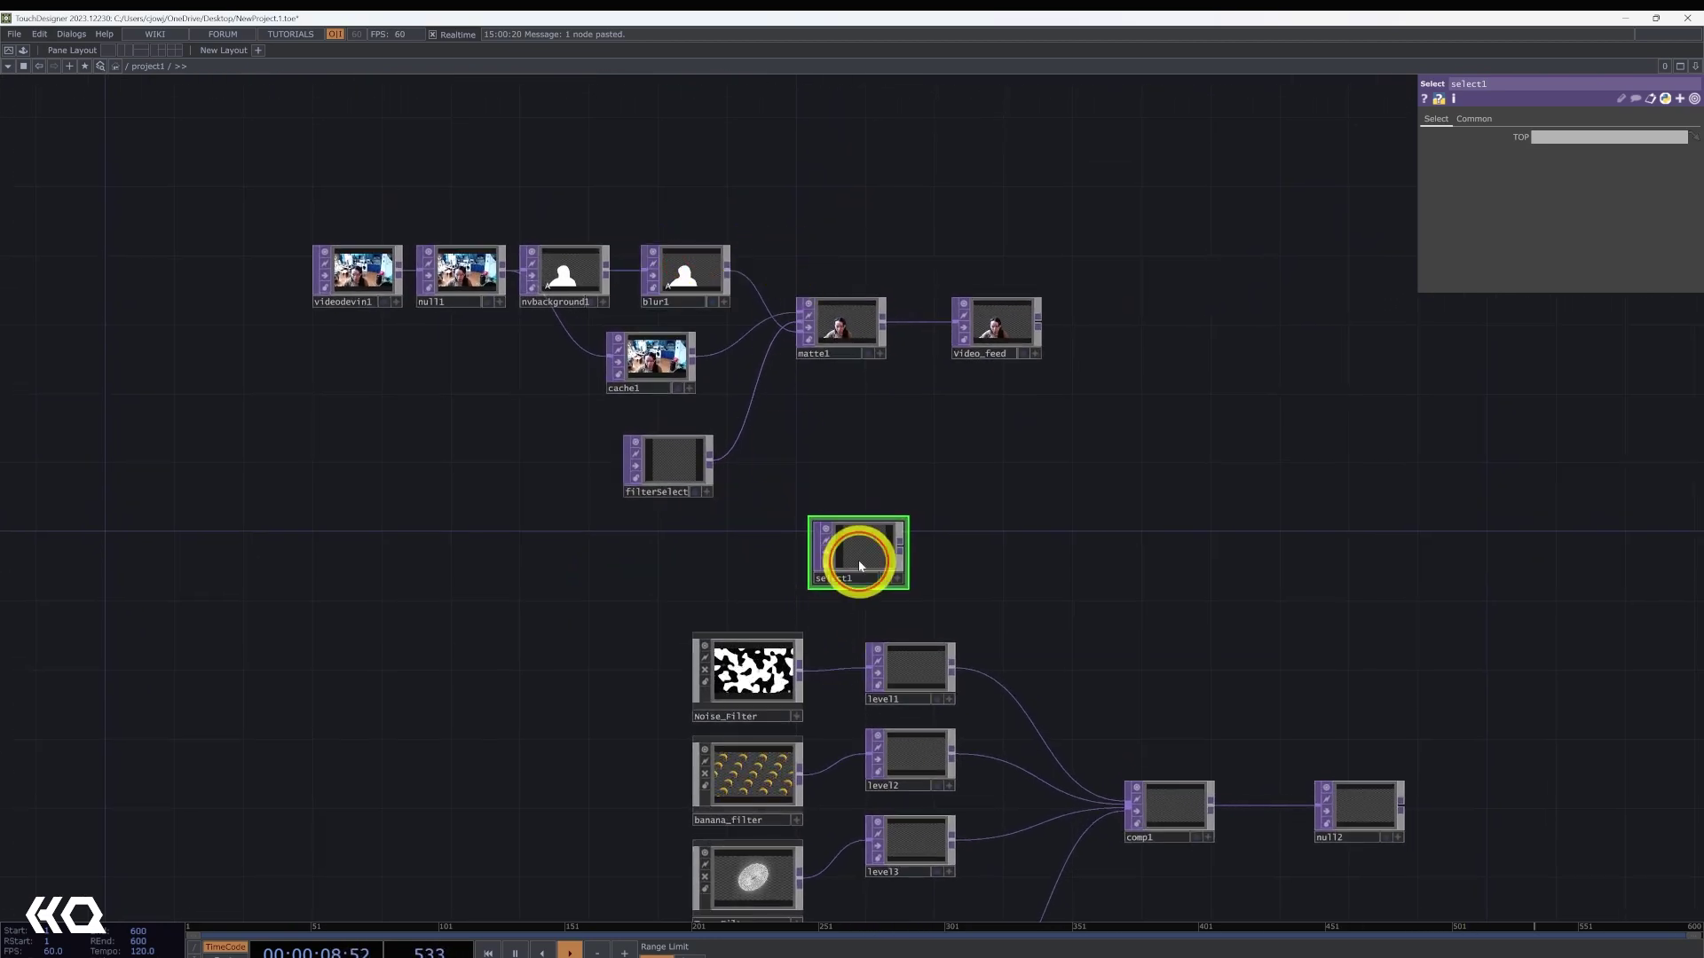
key(Delete)
- Rename the Null TOP after the composite to filterBK and set it as the source TOP of filterSelect
drag(1081, 598, 918, 501)
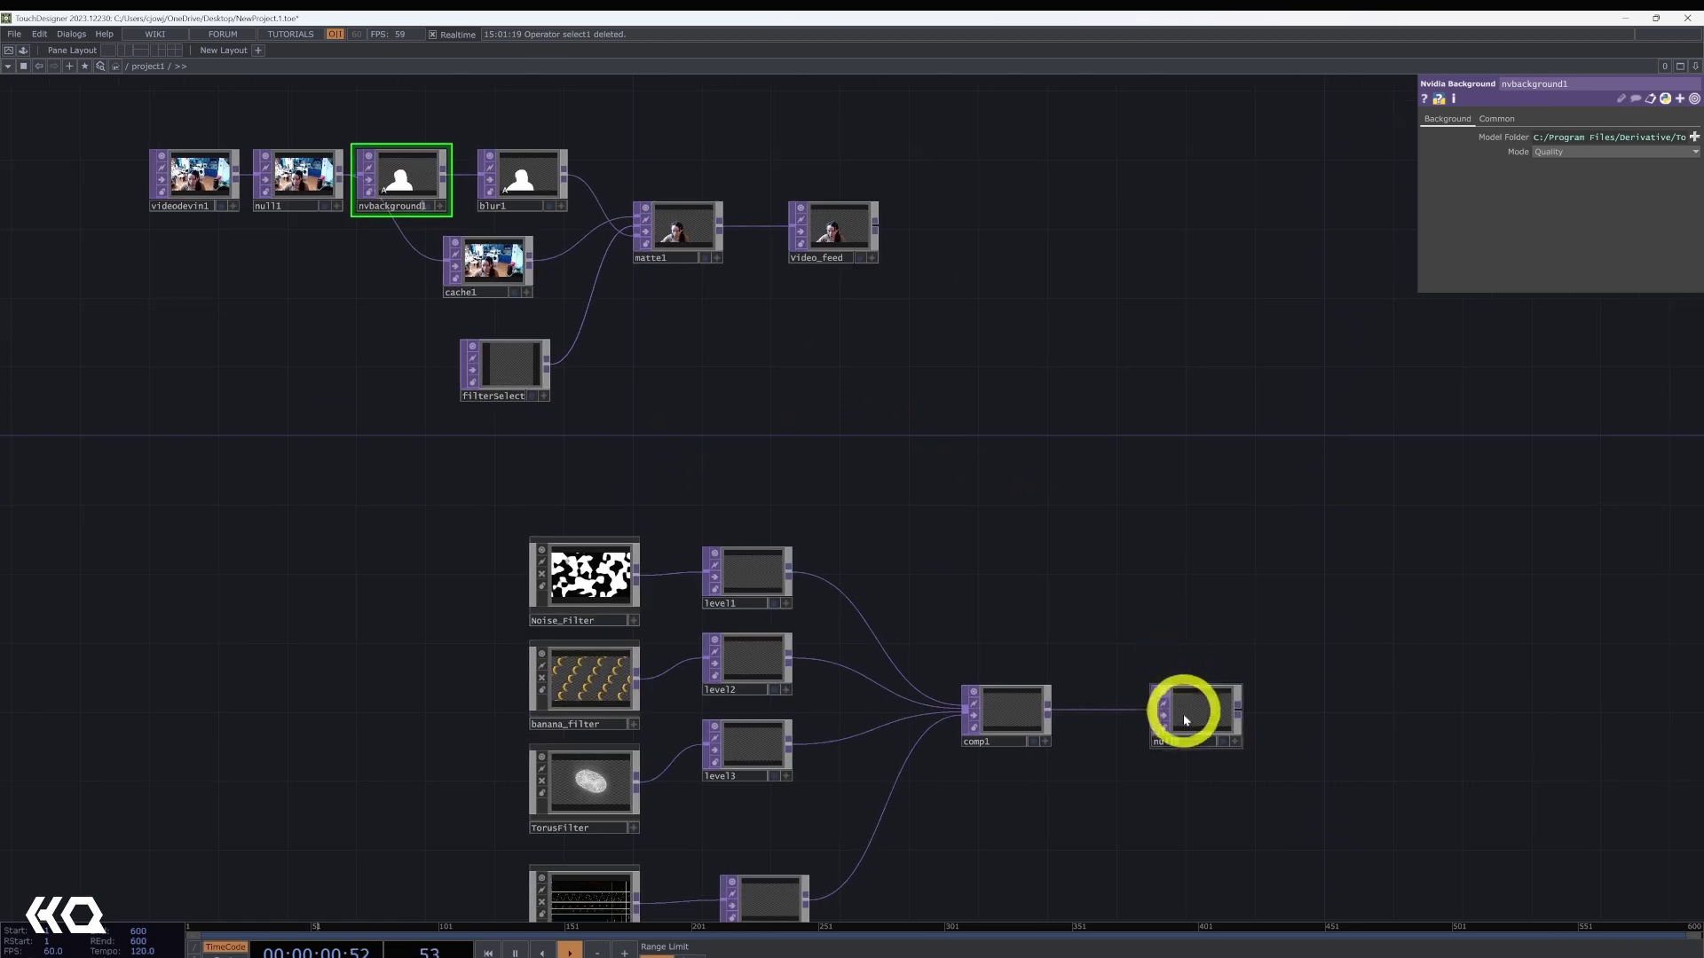
click(1183, 741)
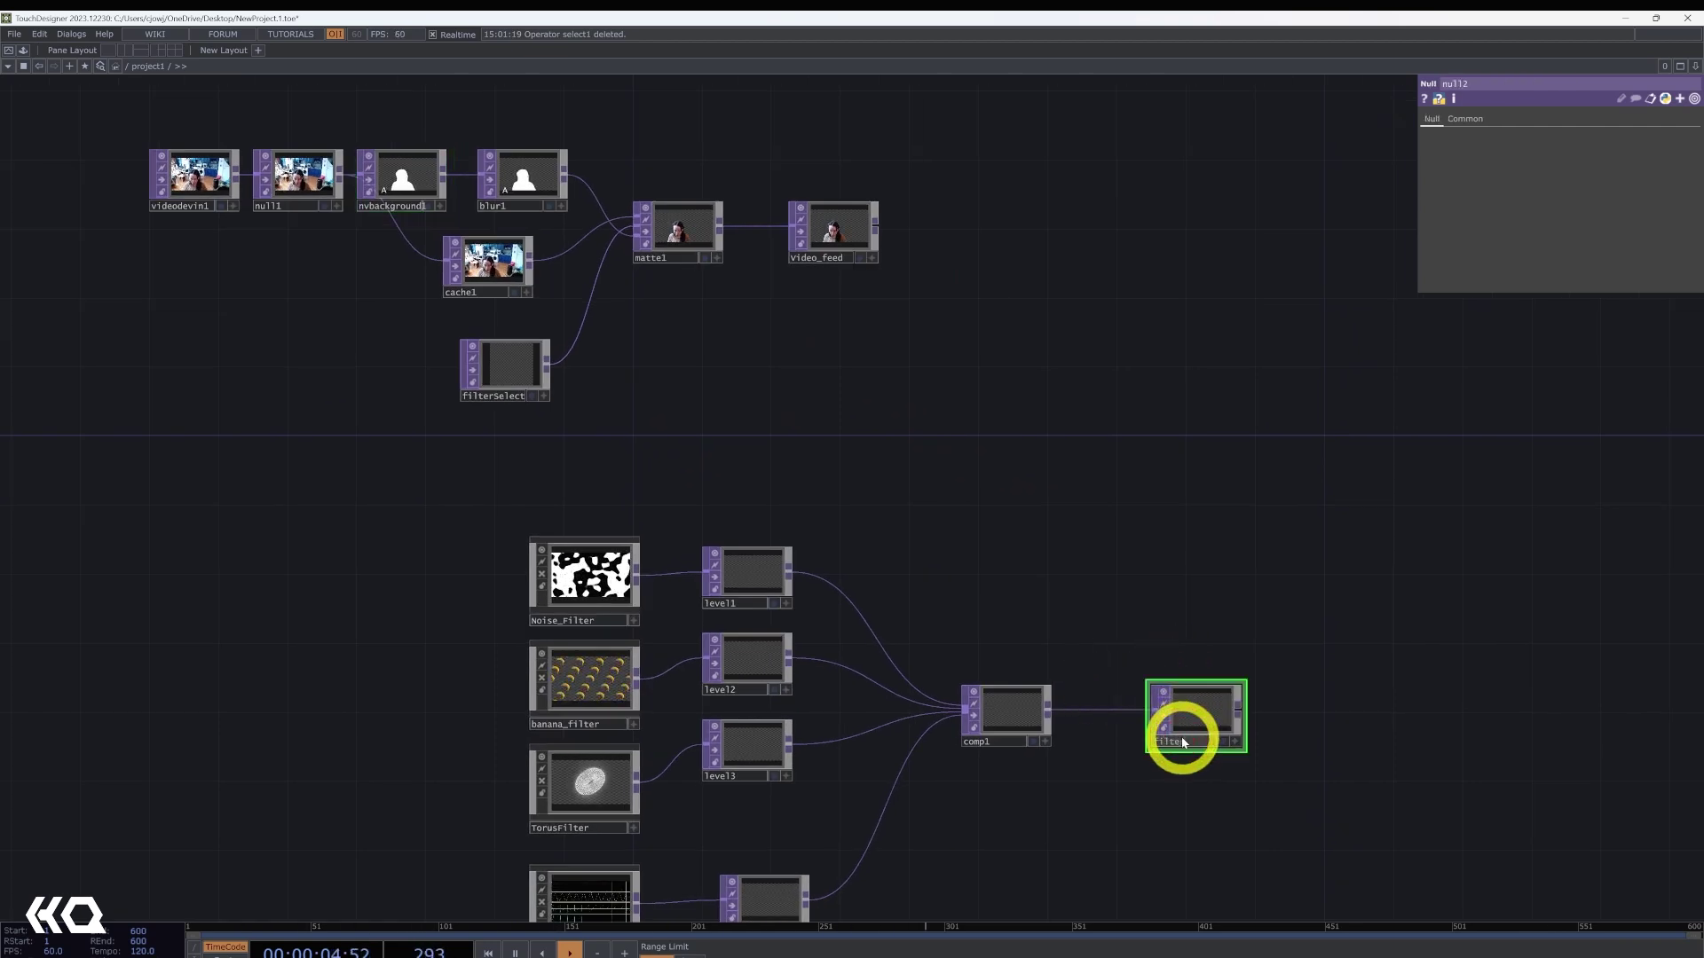
key(shift+BackSpace)
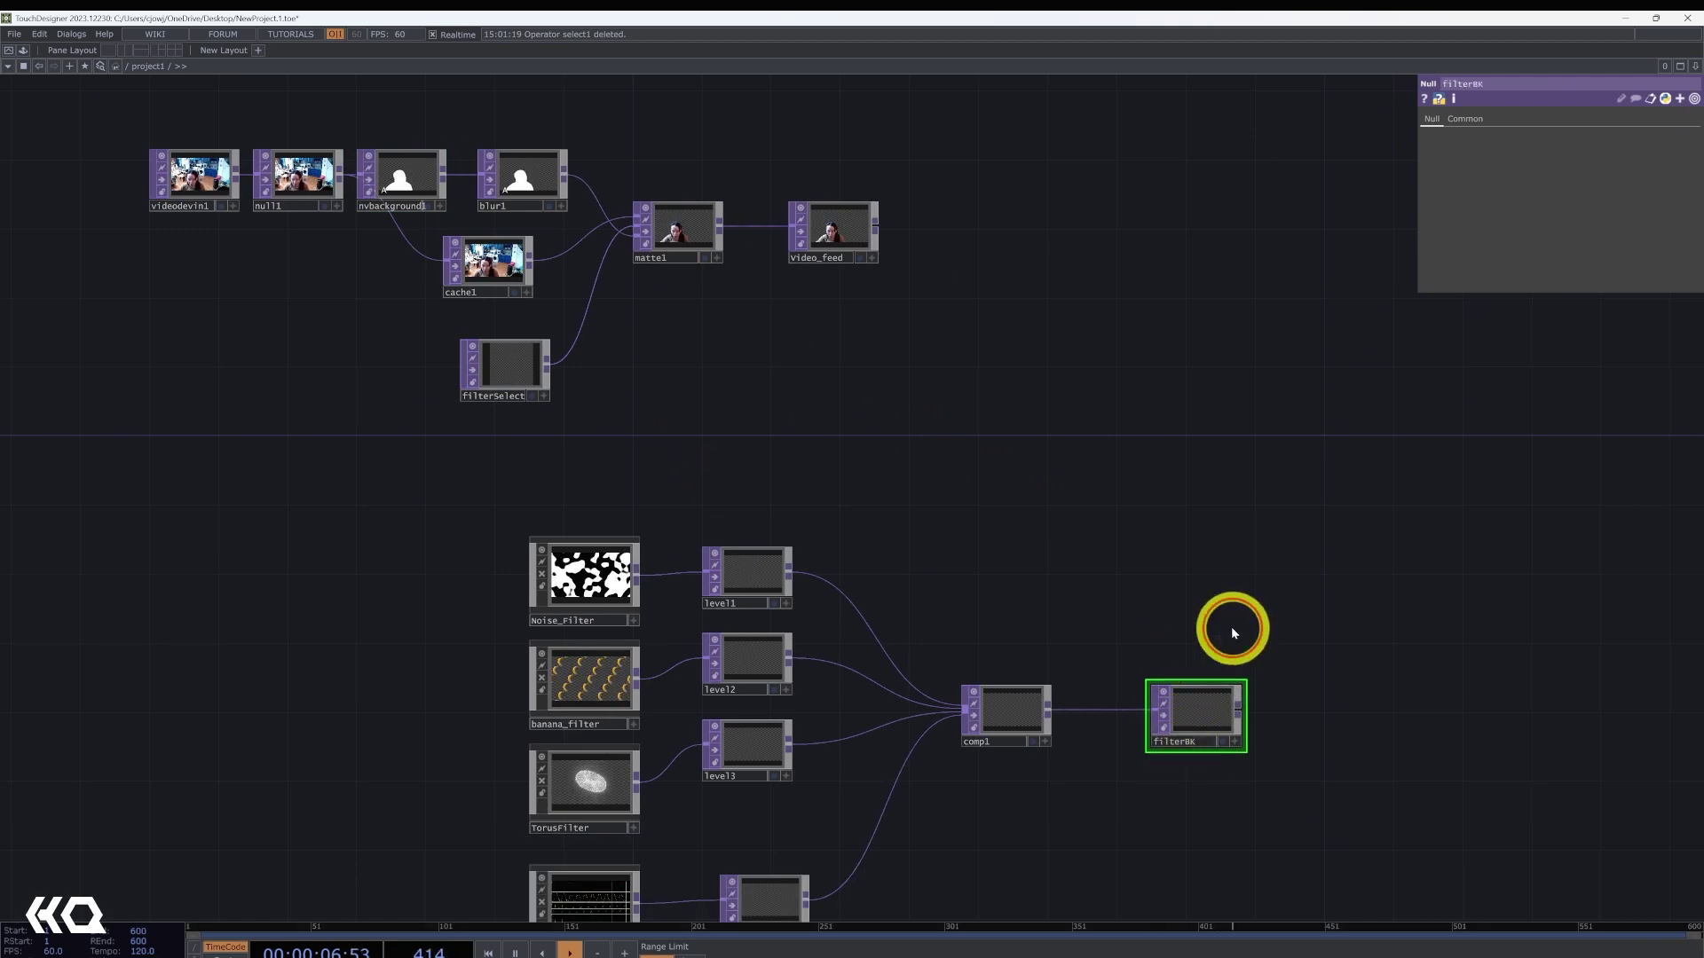
drag(1210, 715, 505, 375)
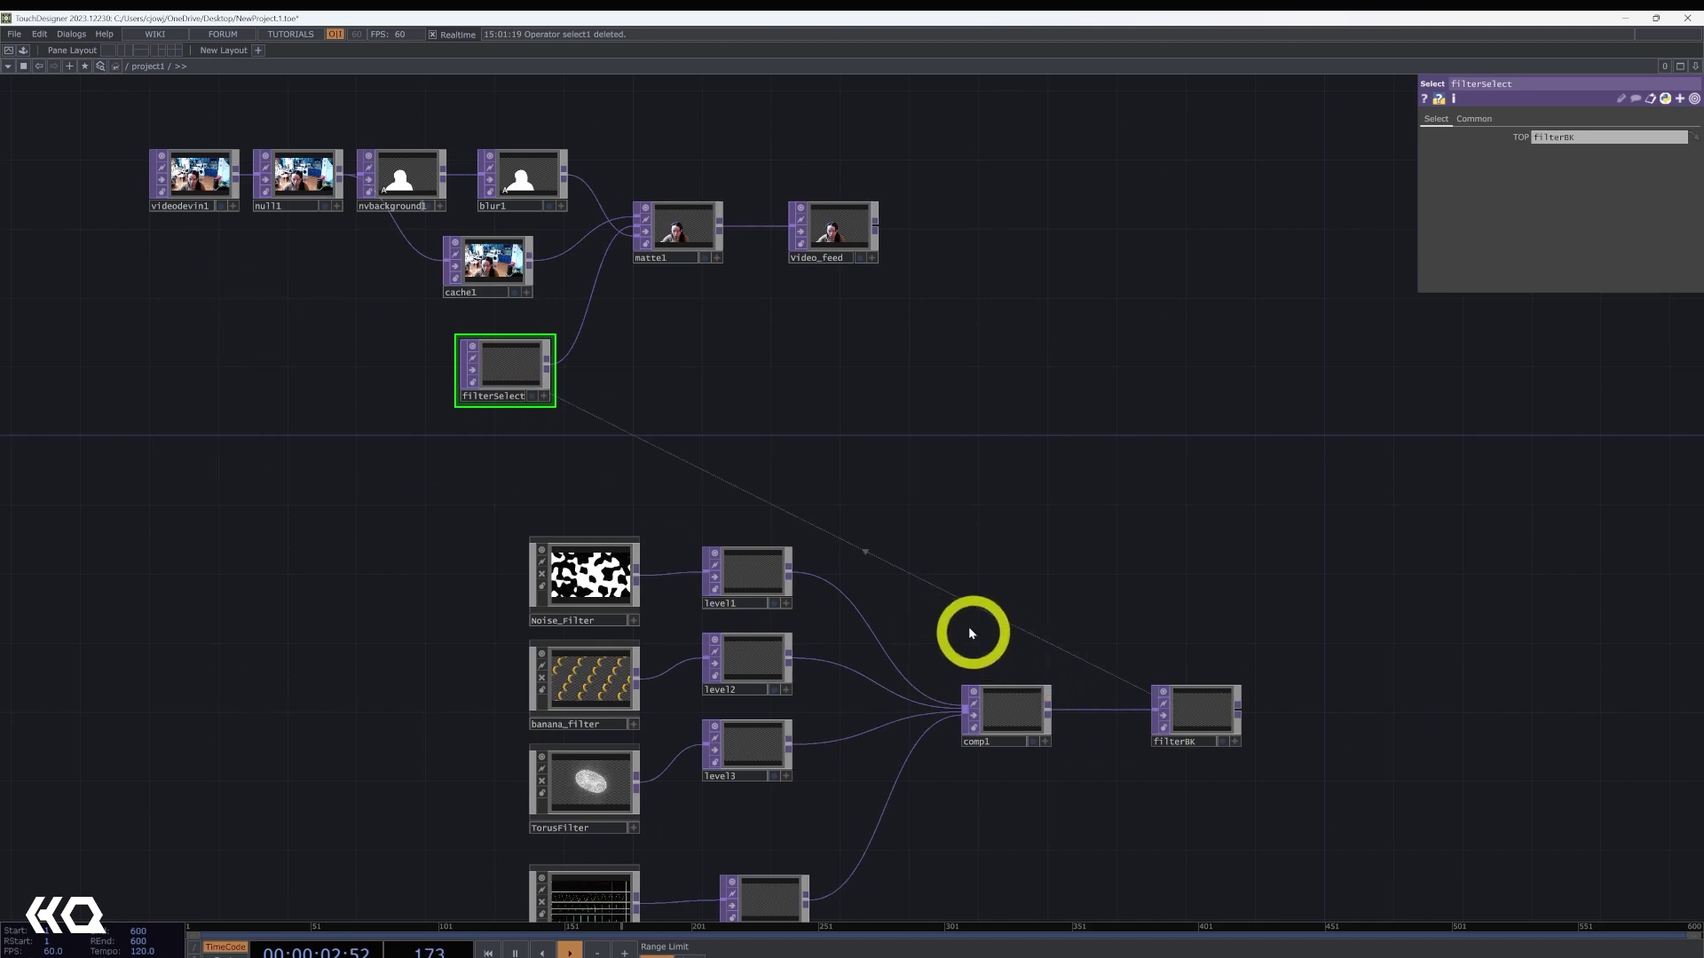
- Examine the level2 parameters, the video_feed output and the whole filter network
click(756, 658)
scroll(880, 428, up, 3)
drag(901, 203, 959, 229)
scroll(945, 636, down, 1)
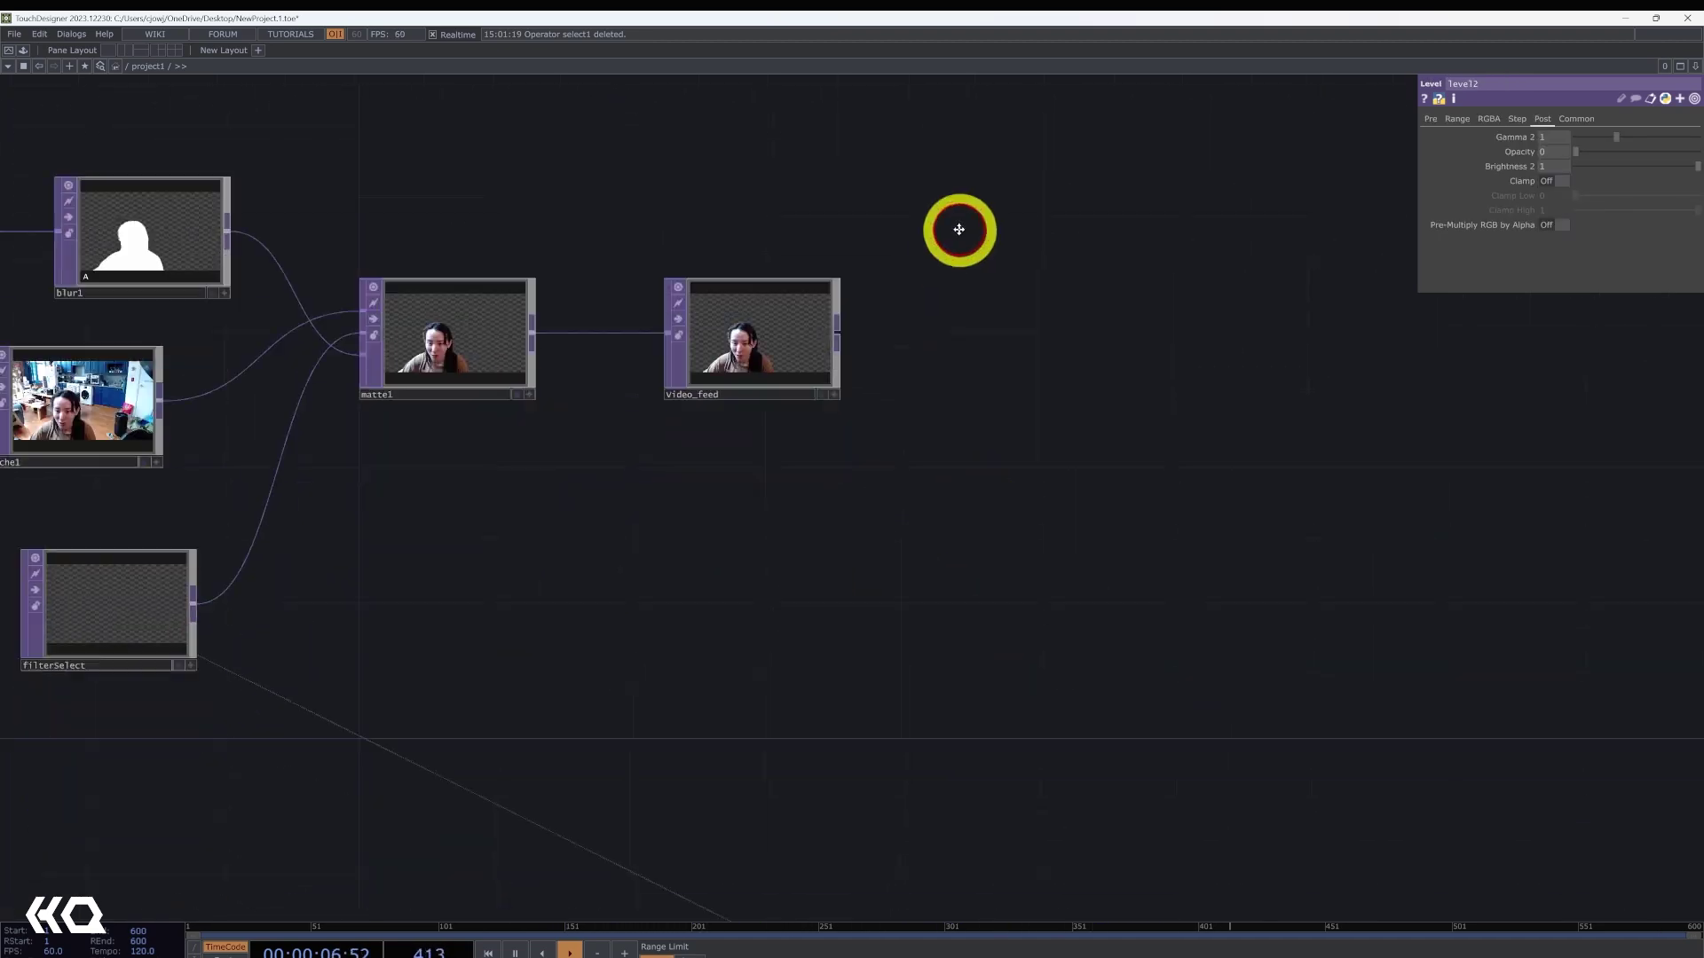
scroll(959, 230, down, 3)
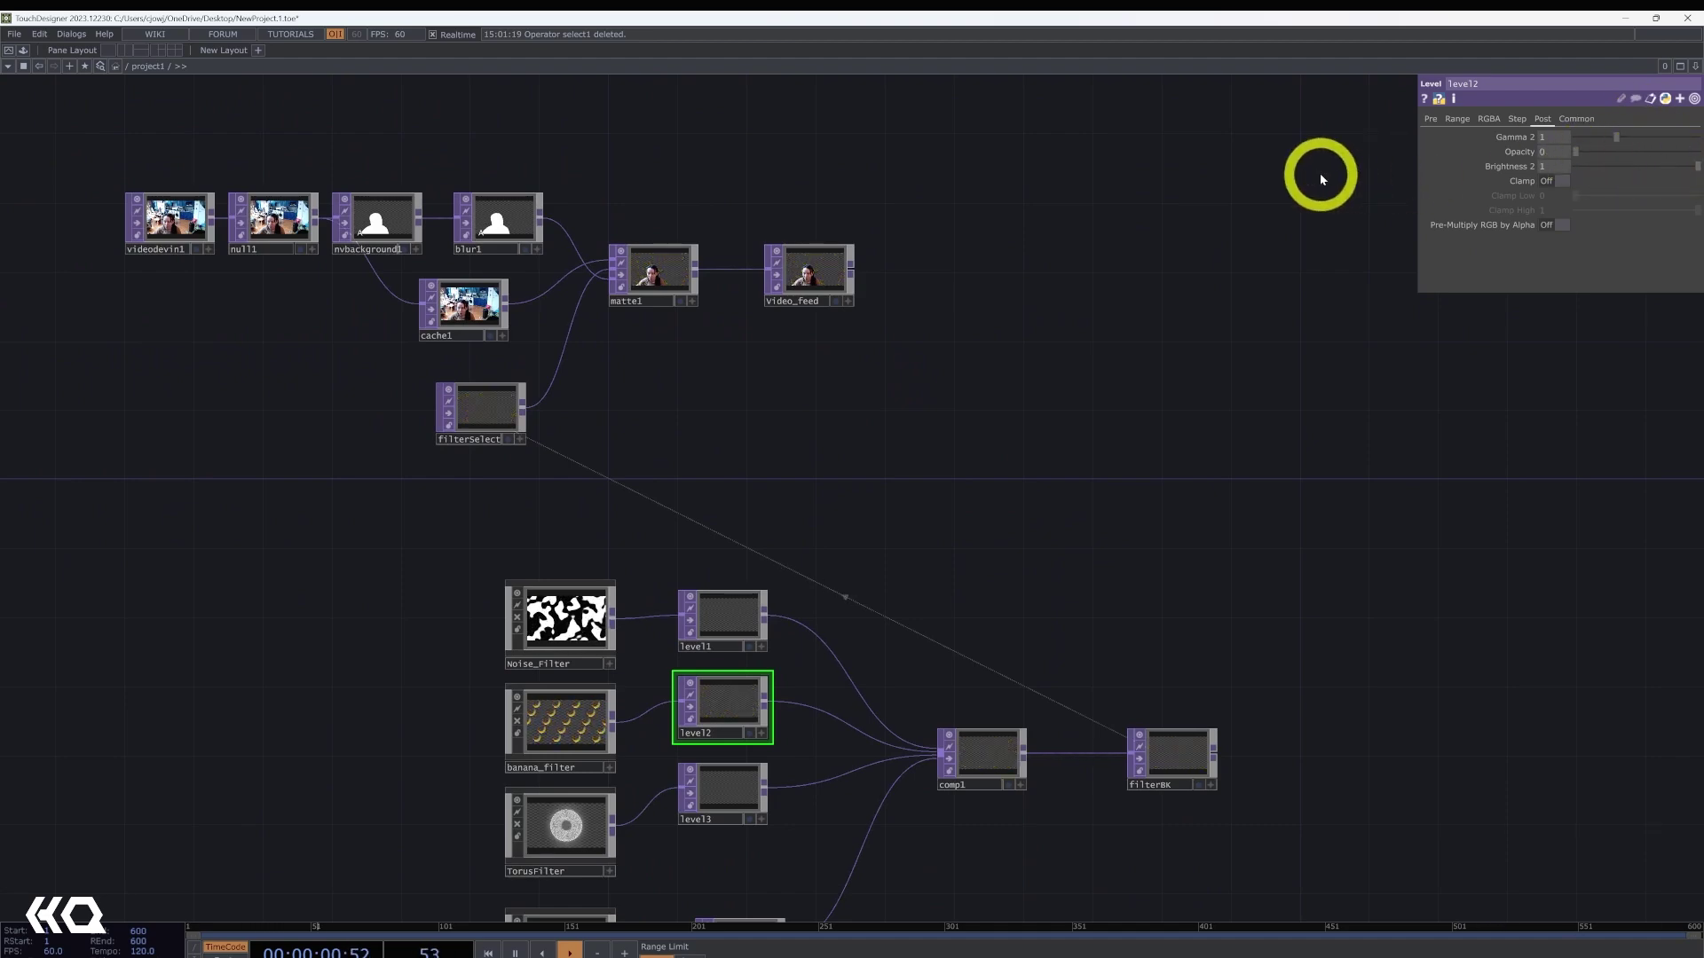
drag(1127, 355, 1130, 327)
scroll(1130, 327, down, 3)
scroll(1031, 358, up, 3)
drag(1030, 360, 1056, 568)
scroll(924, 307, up, 4)
scroll(955, 396, up, 1)
scroll(1020, 418, down, 4)
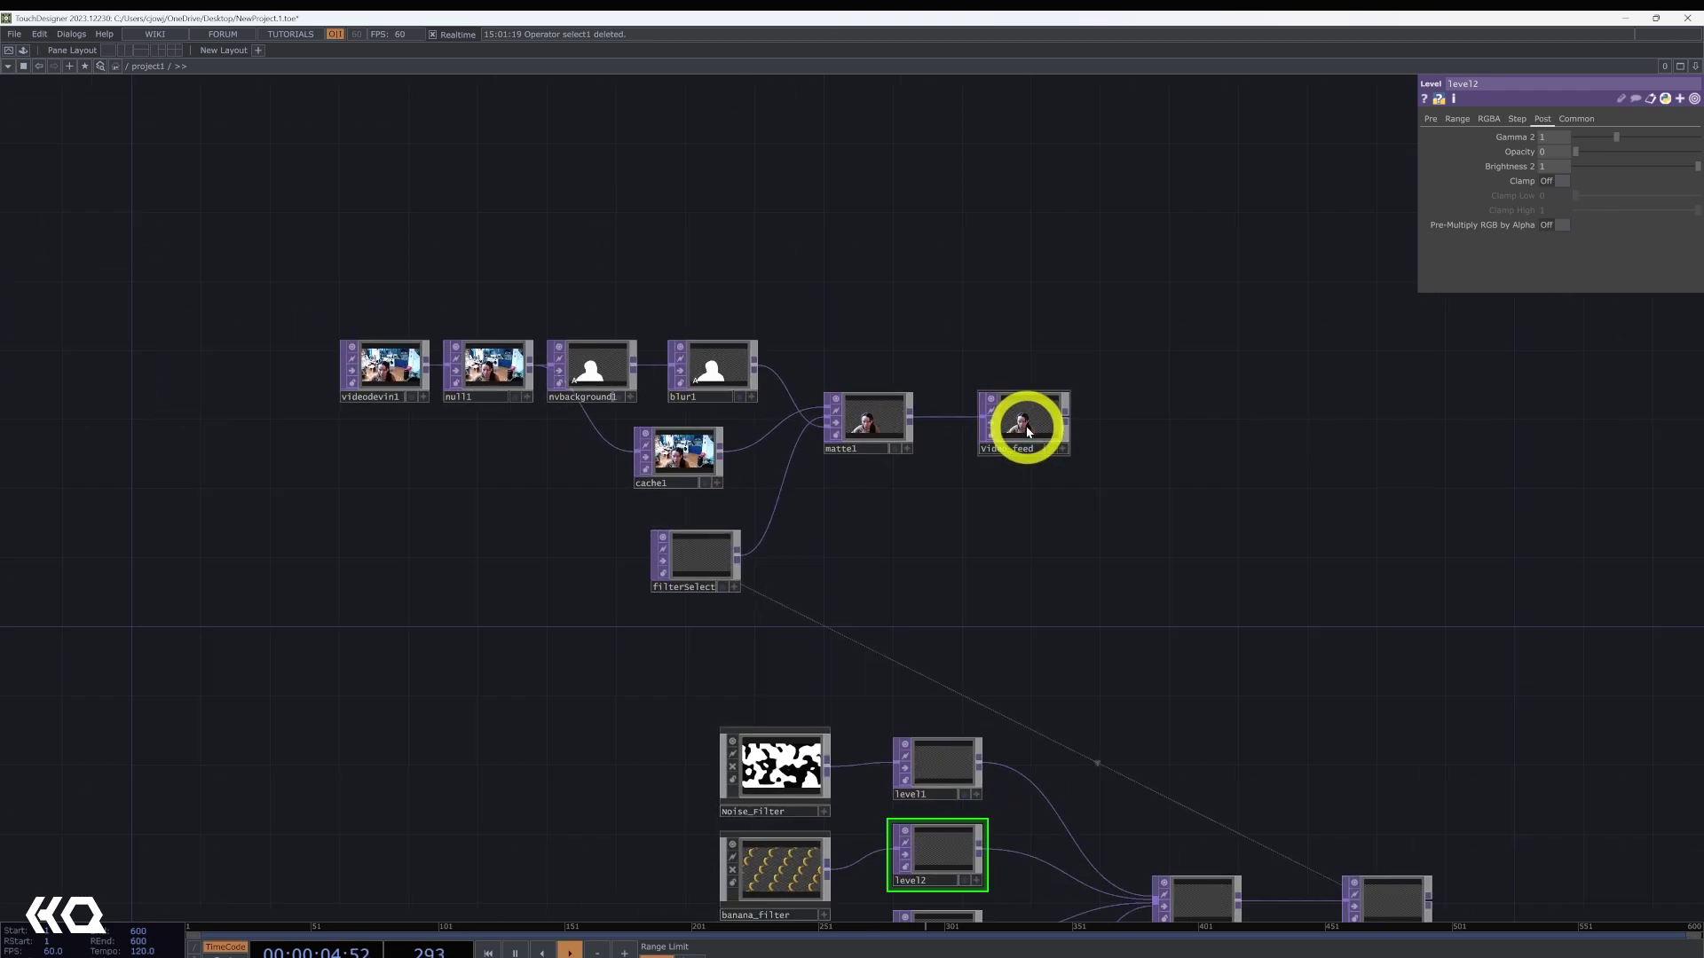
scroll(1067, 397, down, 3)
drag(1125, 710, 1064, 515)
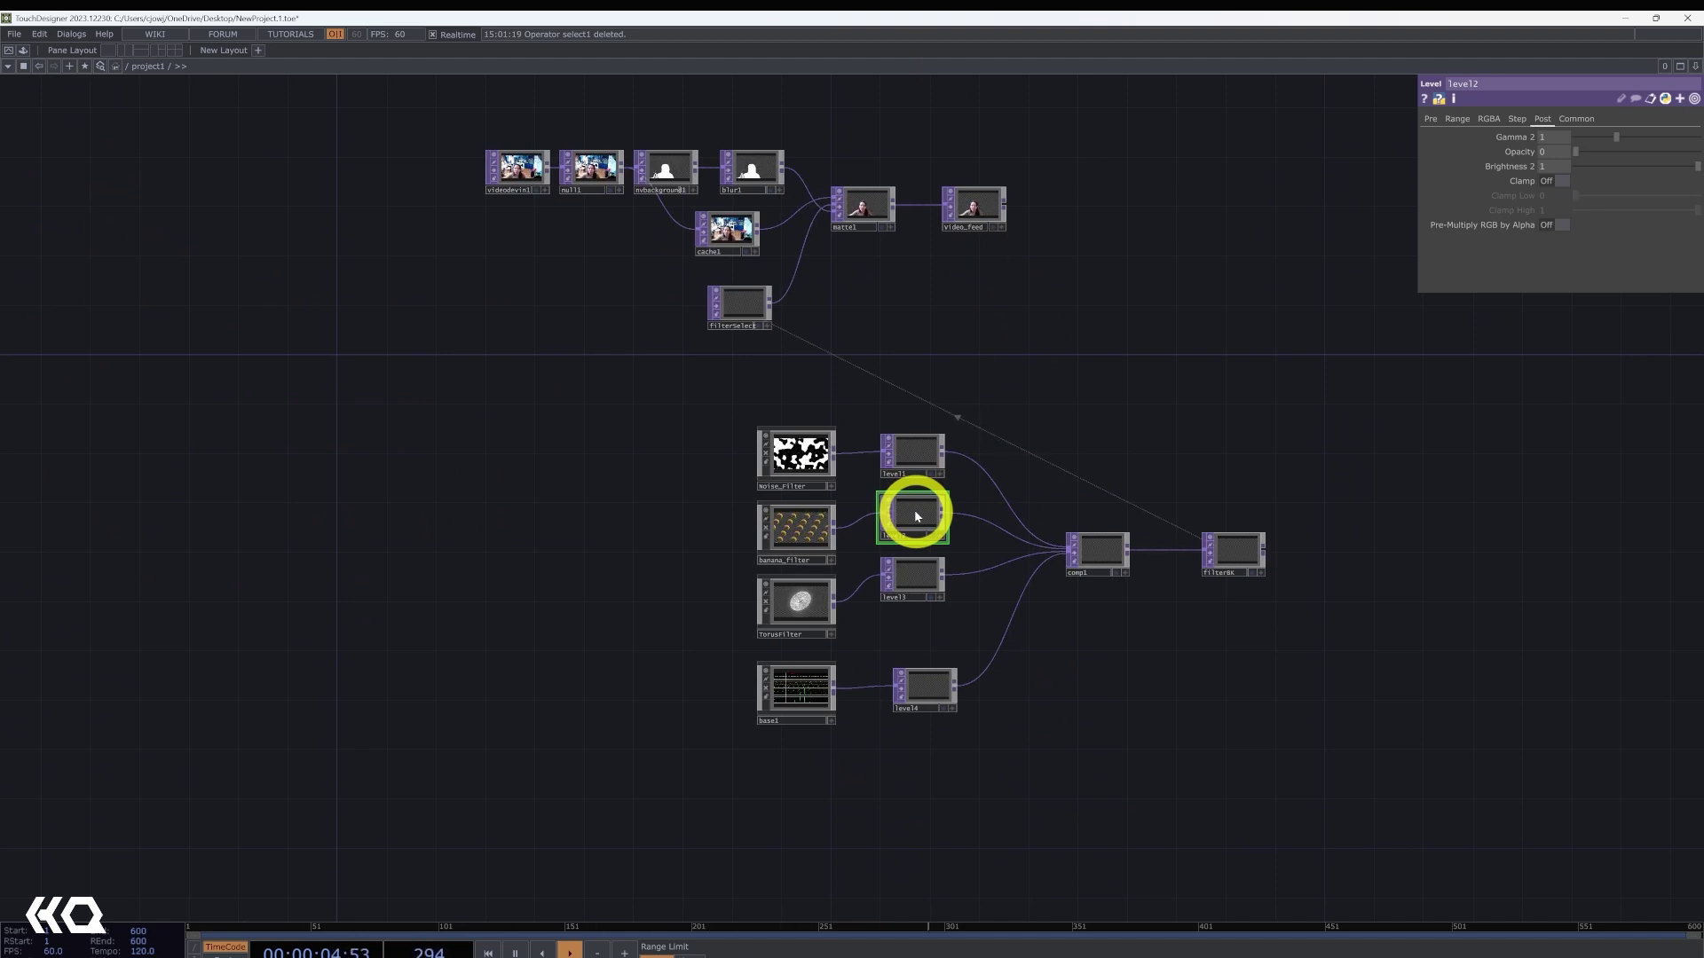
- Add a Select TOP to the network and place it just below the four Level TOPs
key(Tab)
text(se)
click(948, 775)
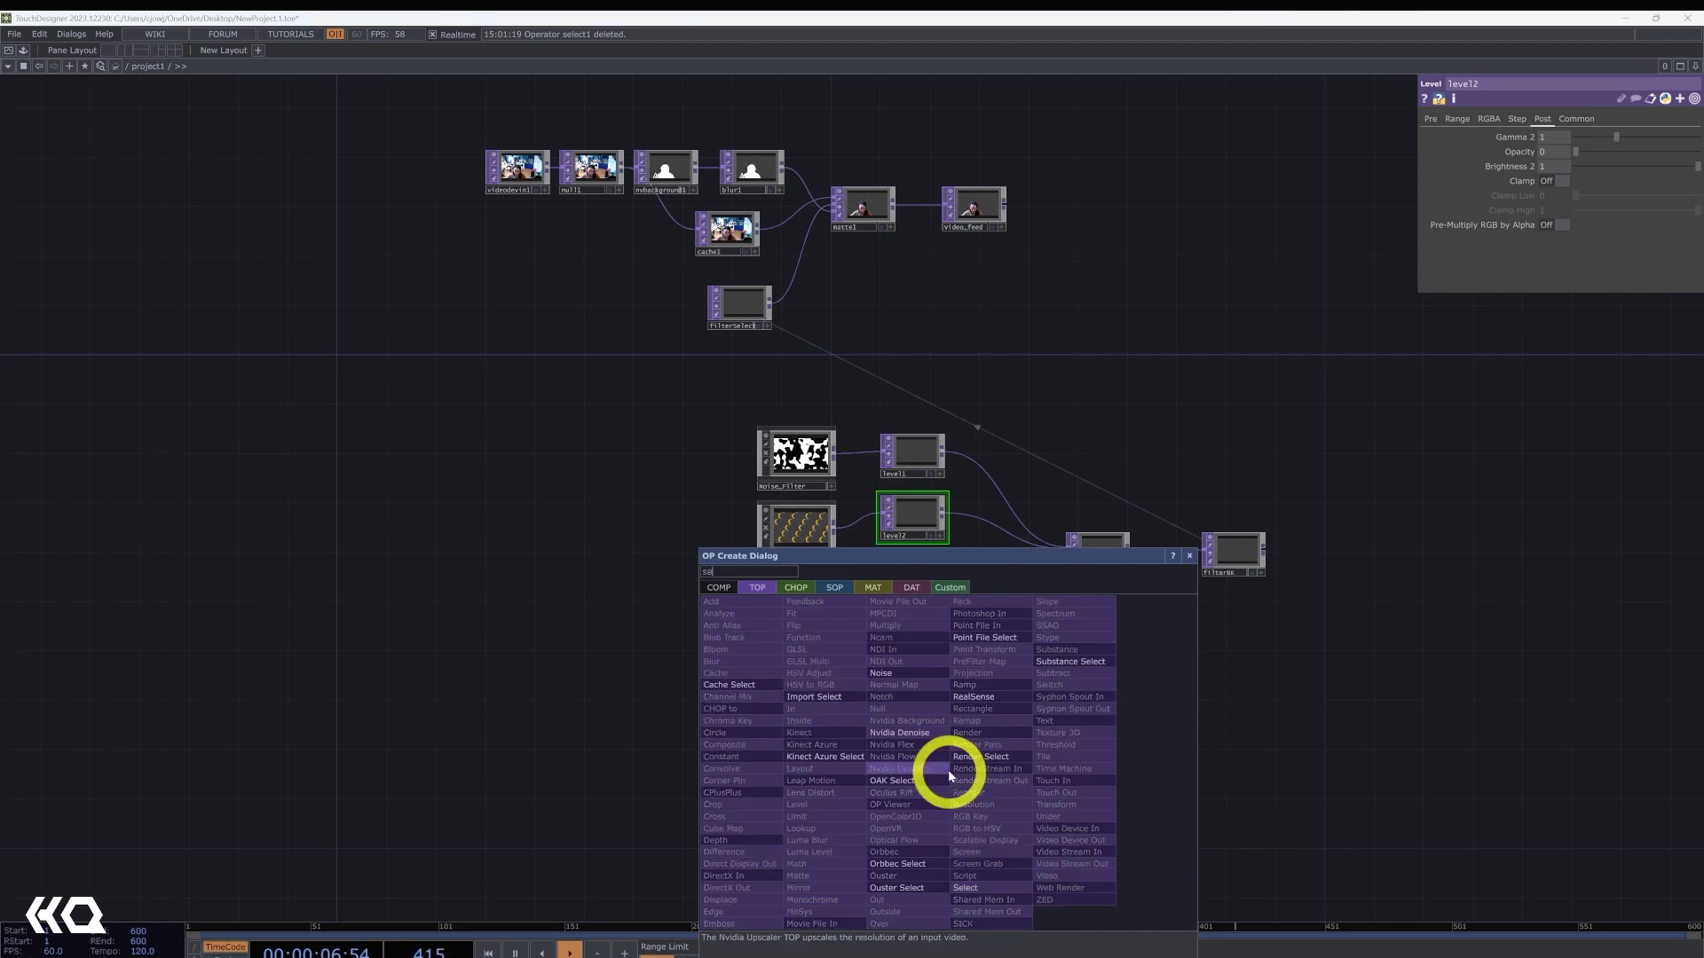
click(977, 890)
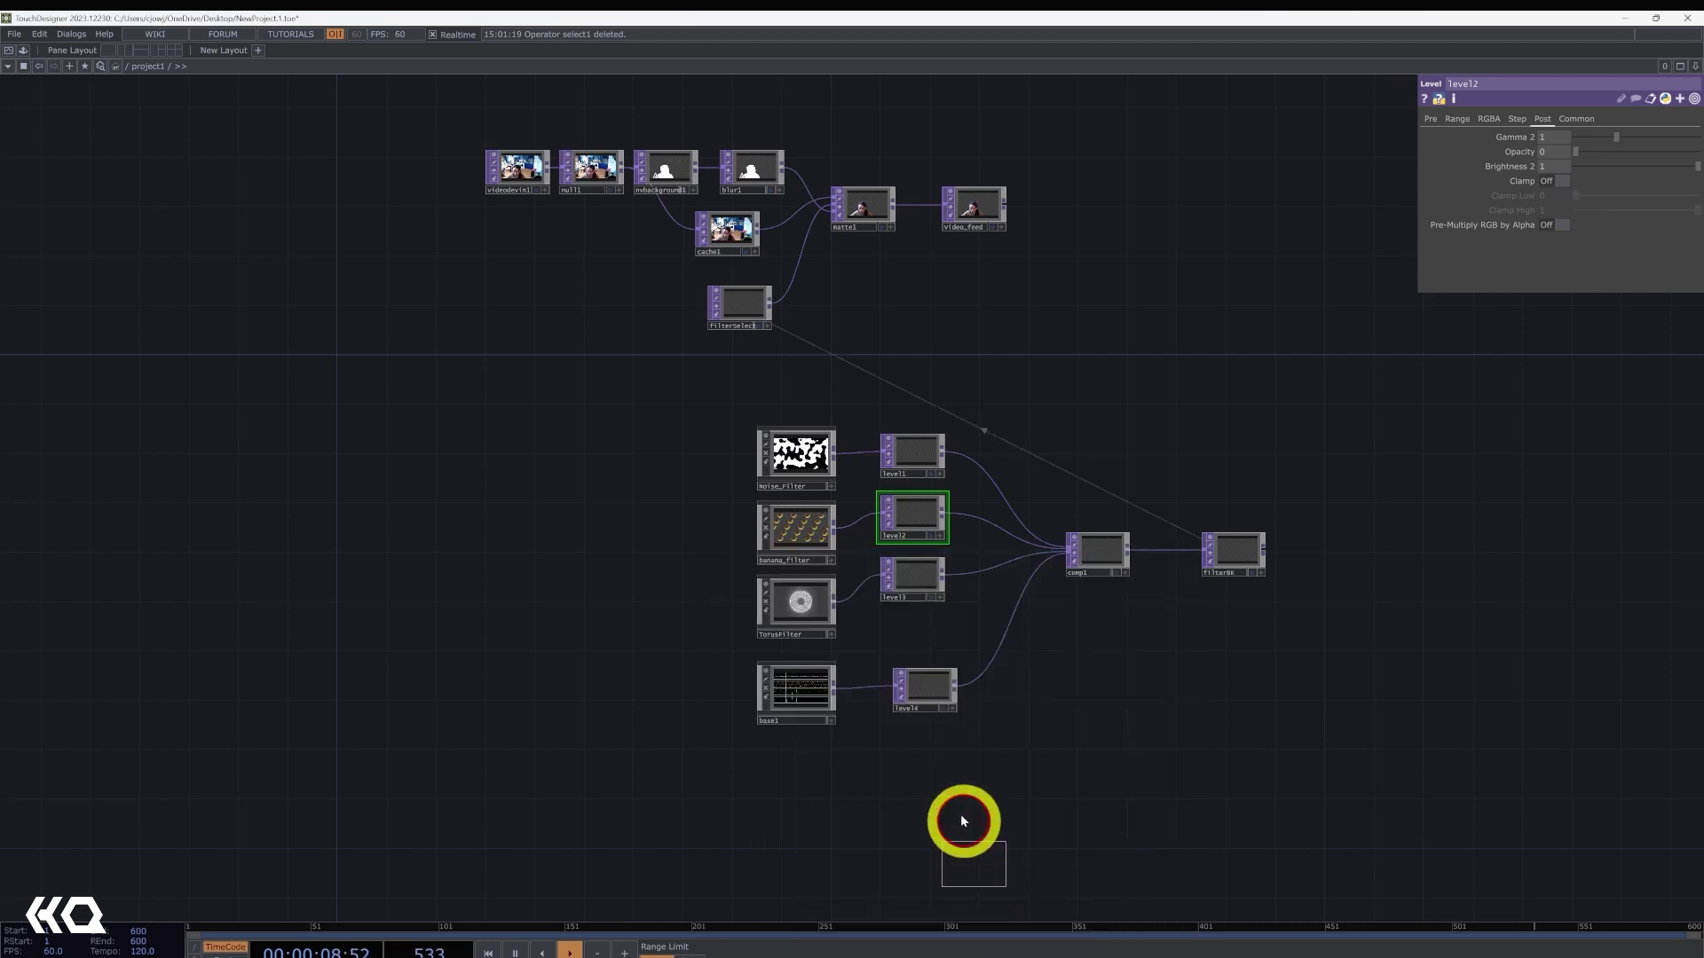
click(936, 777)
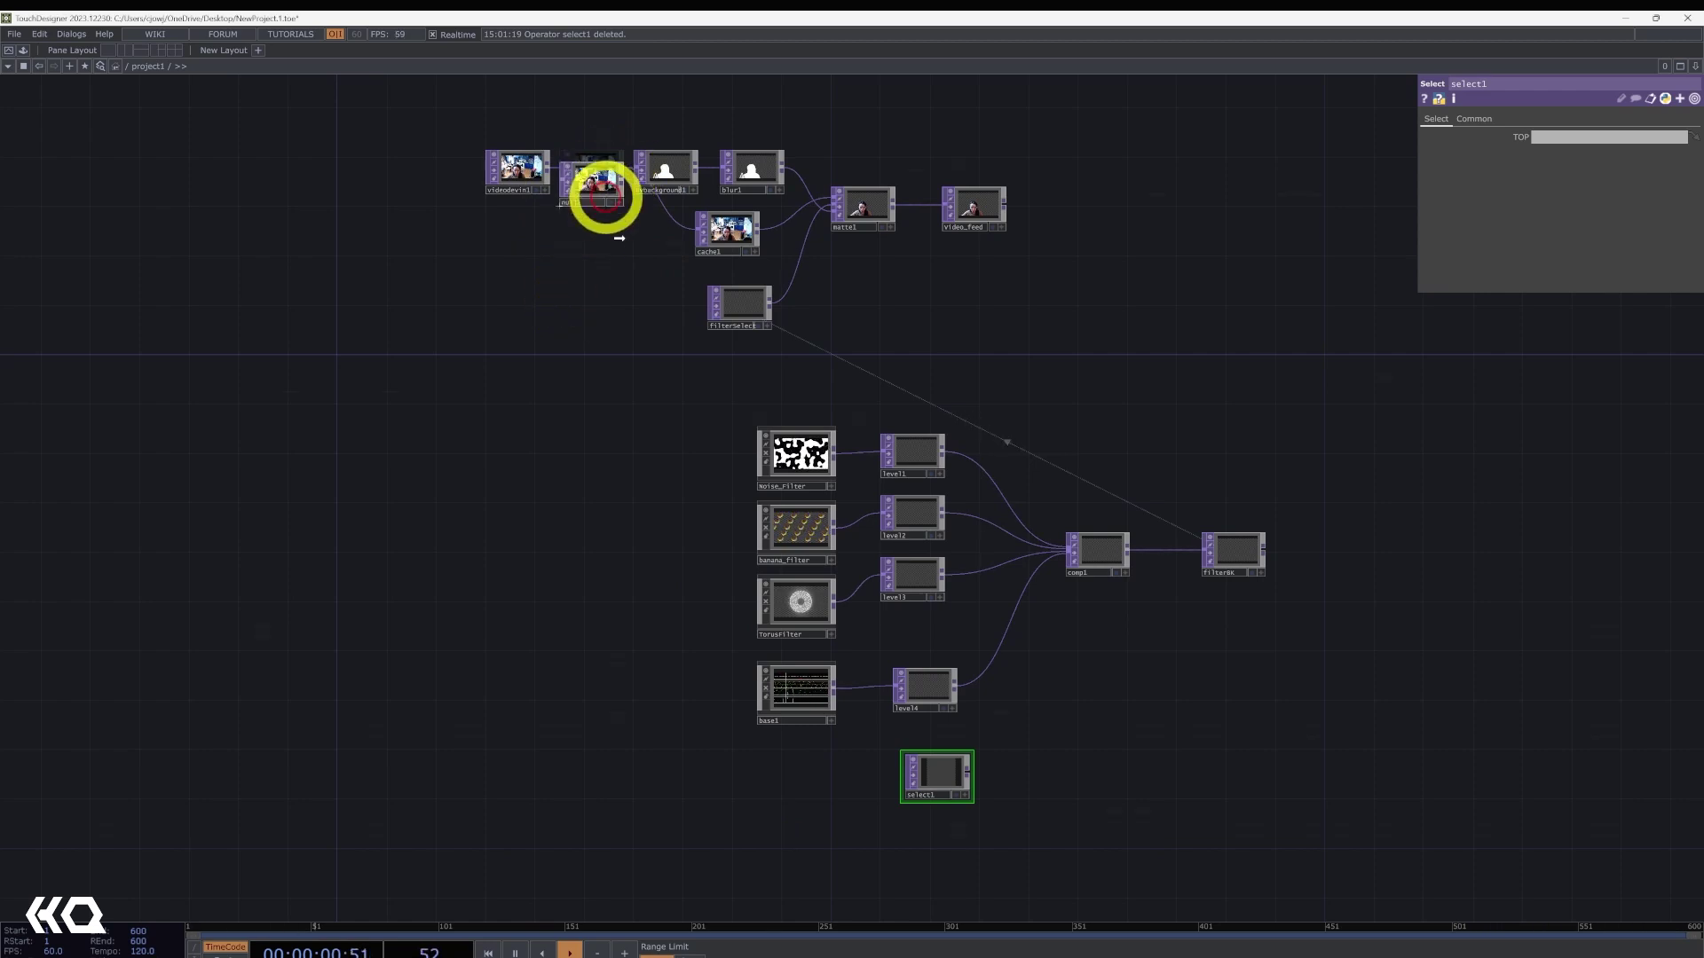
- Set the new Select TOP's source to null1 and connect its output to the Composite TOP's input
mouse_move(605, 199)
mouse_down()
mouse_move(917, 769)
mouse_move(938, 774)
mouse_up()
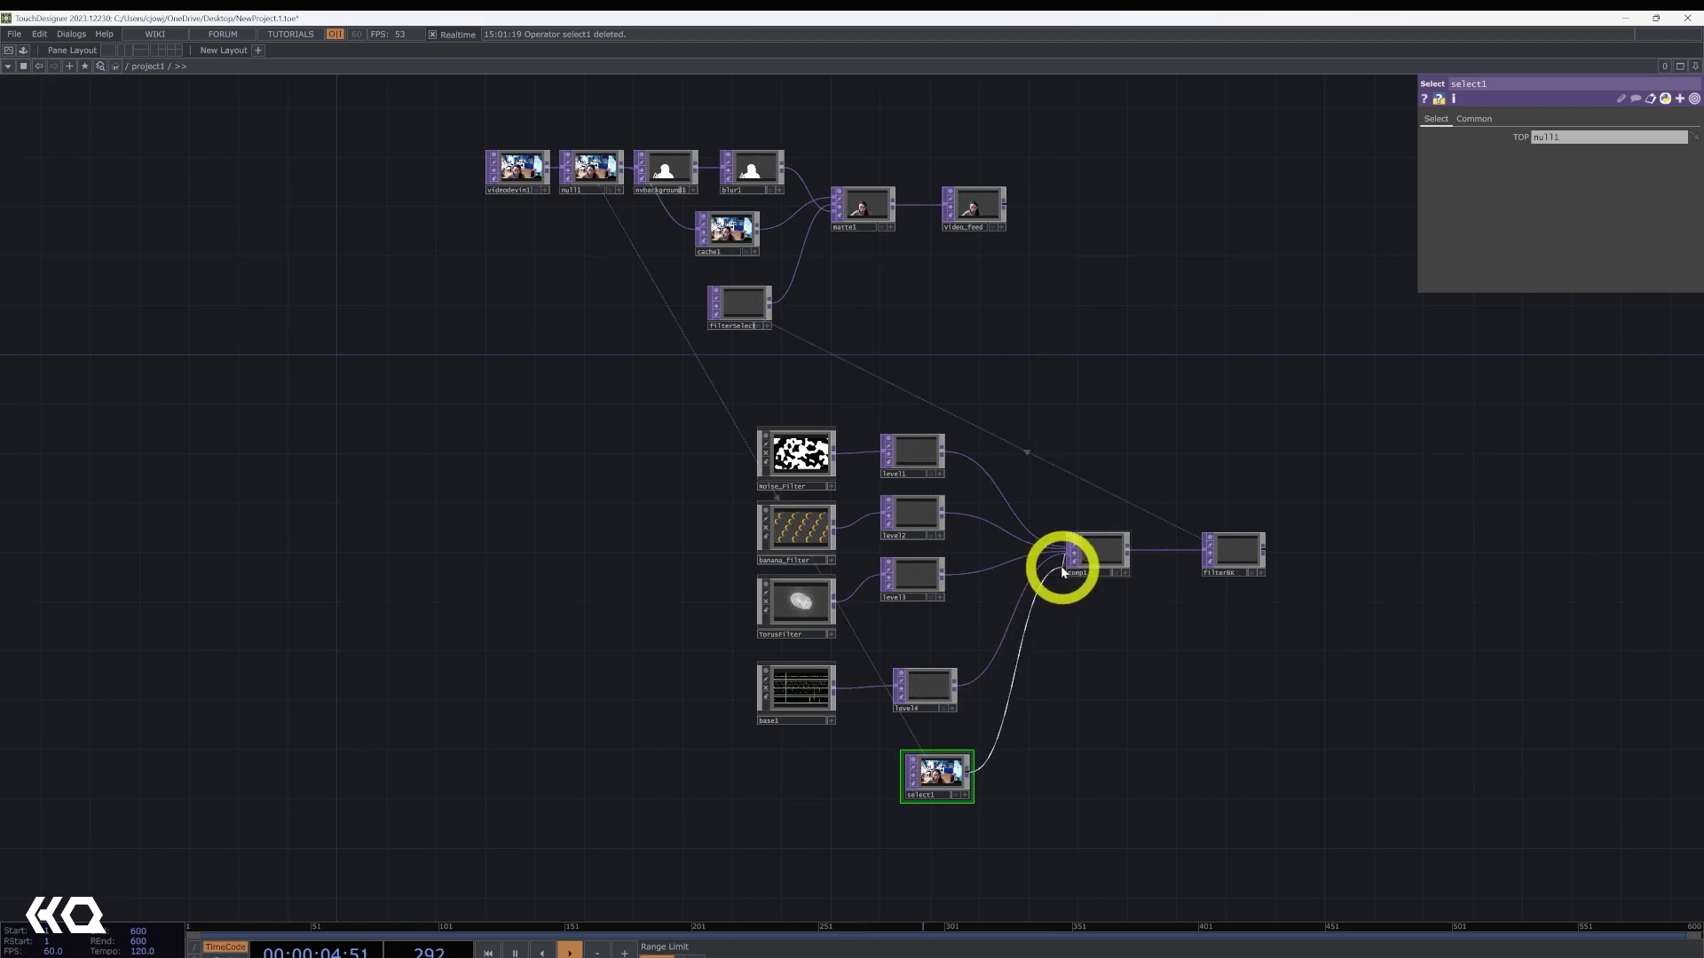
scroll(997, 406, up, 5)
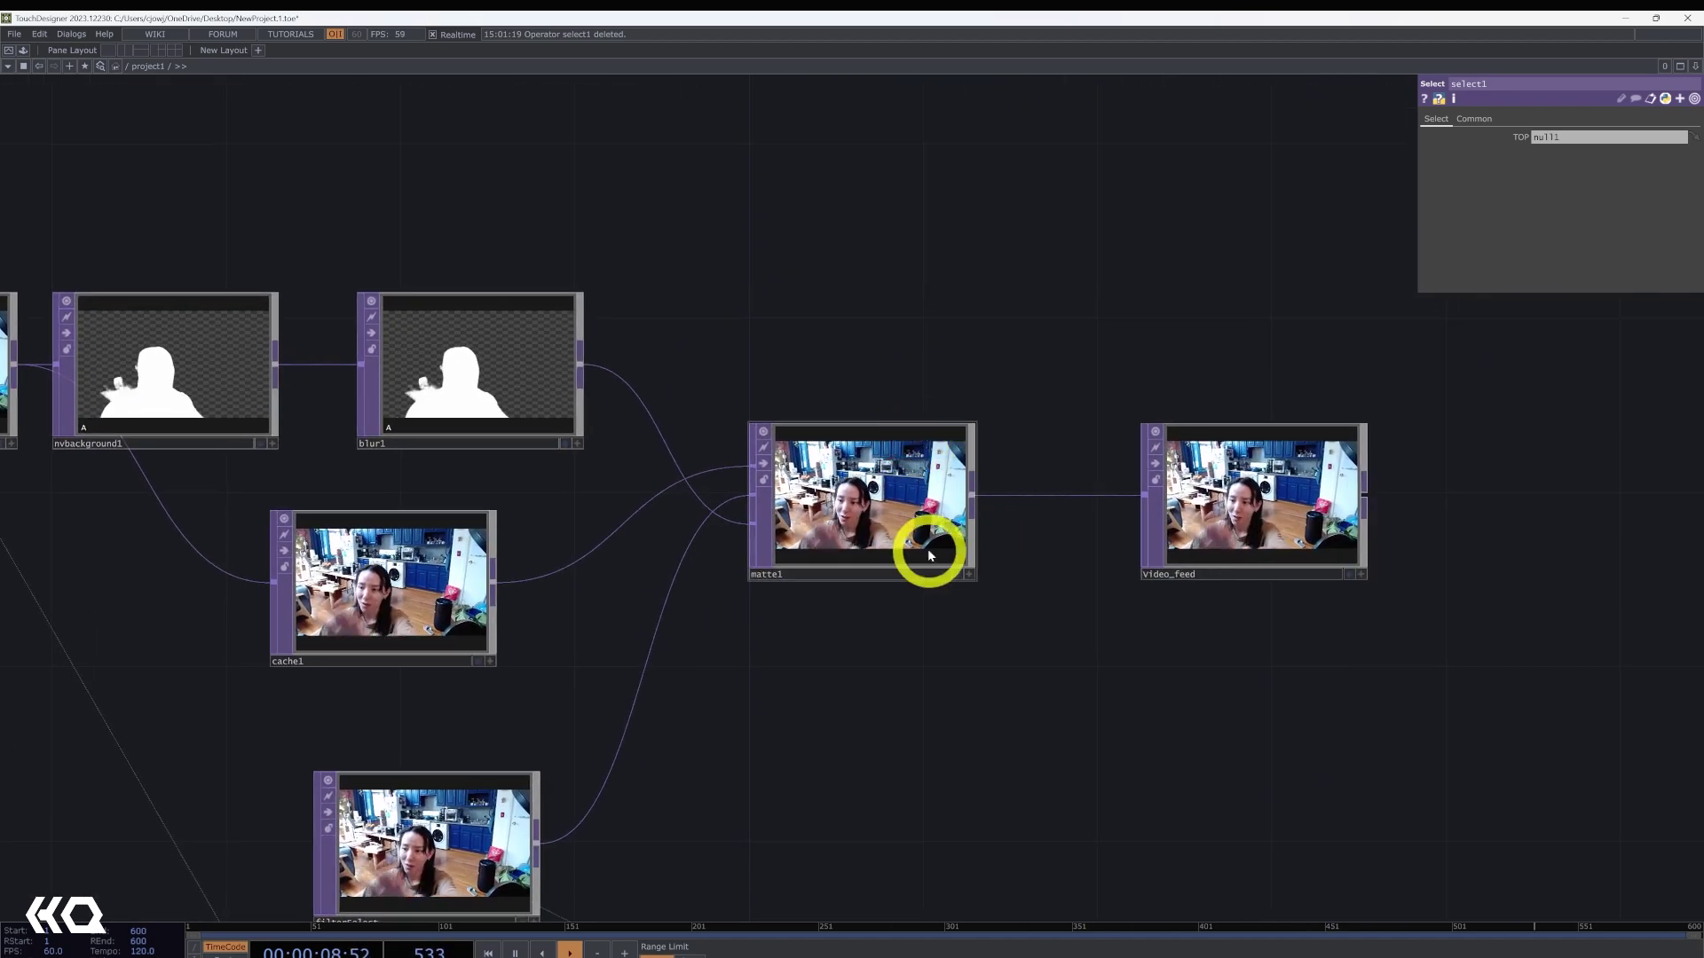
scroll(929, 552, down, 5)
drag(996, 728, 932, 433)
click(921, 754)
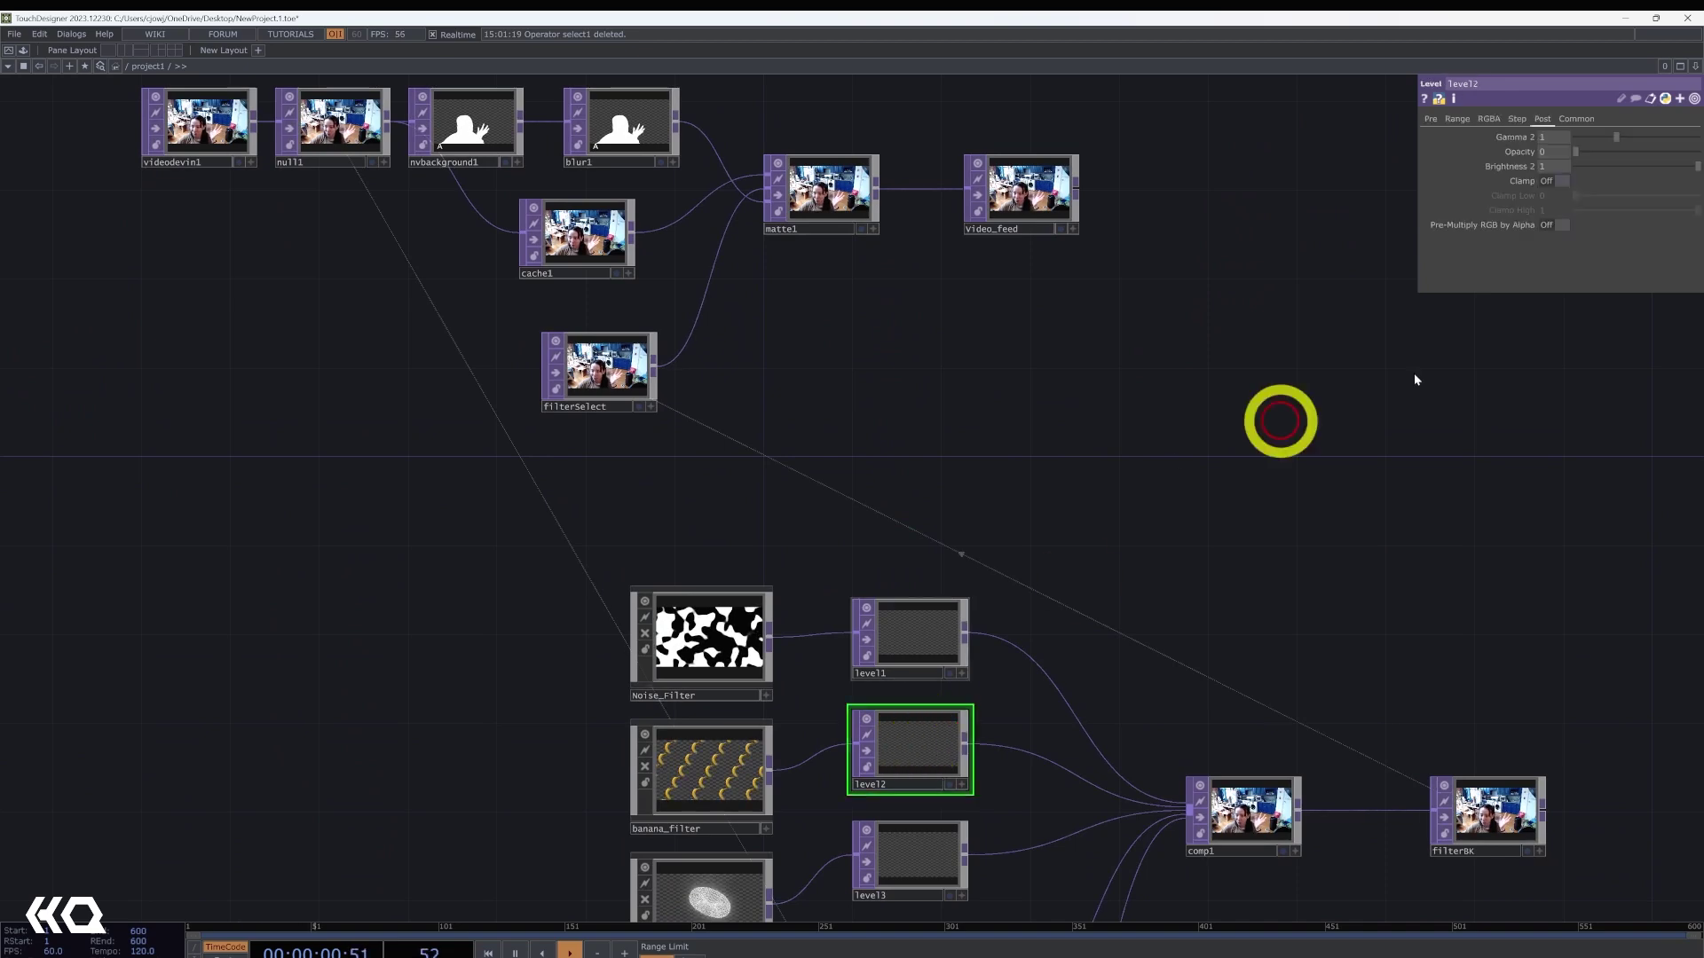
scroll(931, 199, up, 8)
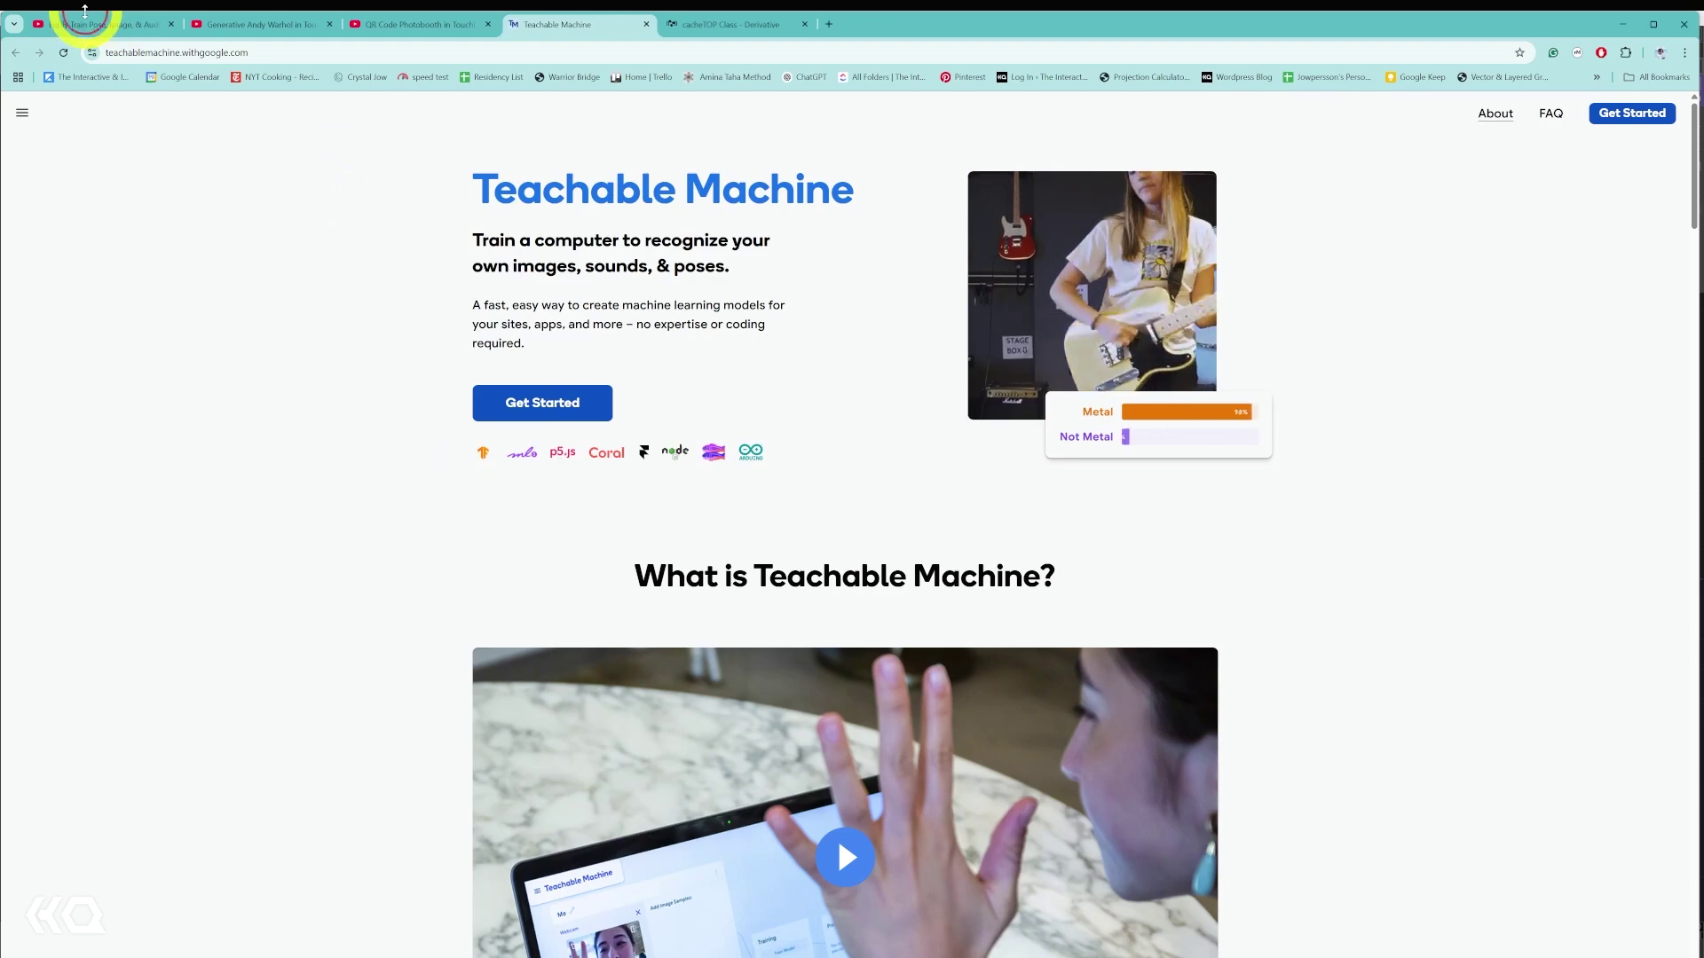
- Switch to the browser and review the description and chapters of the YouTube tutorial on the Teachable Machine plugin
click(89, 24)
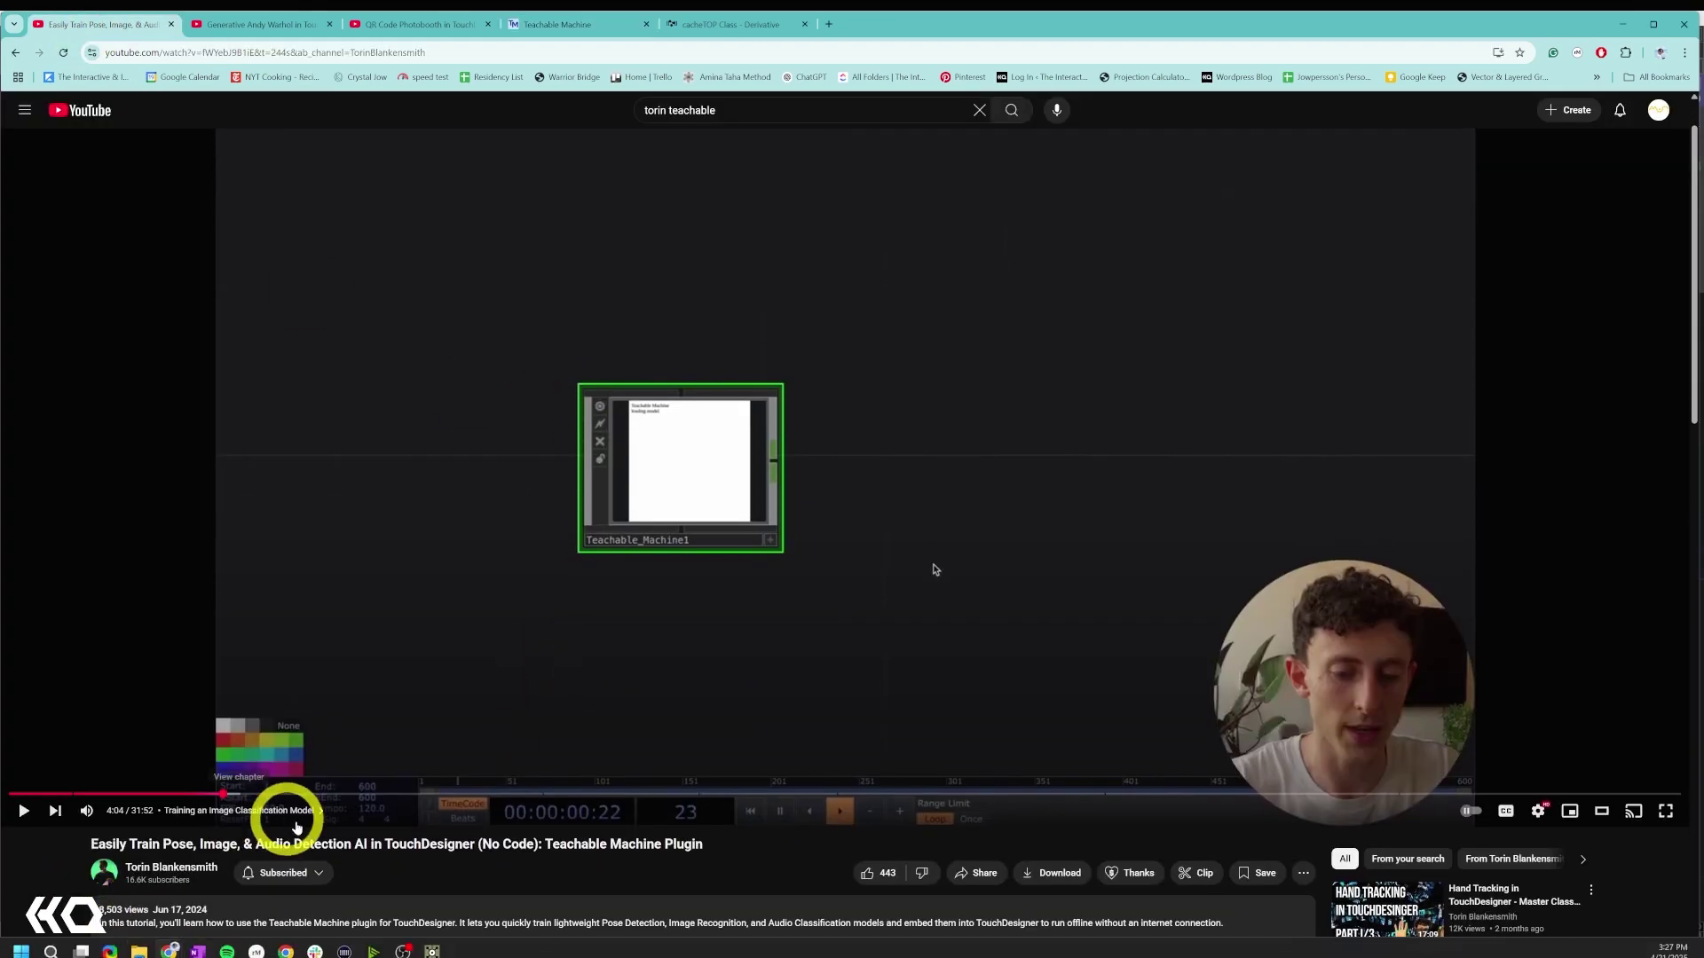
scroll(438, 612, down, 2)
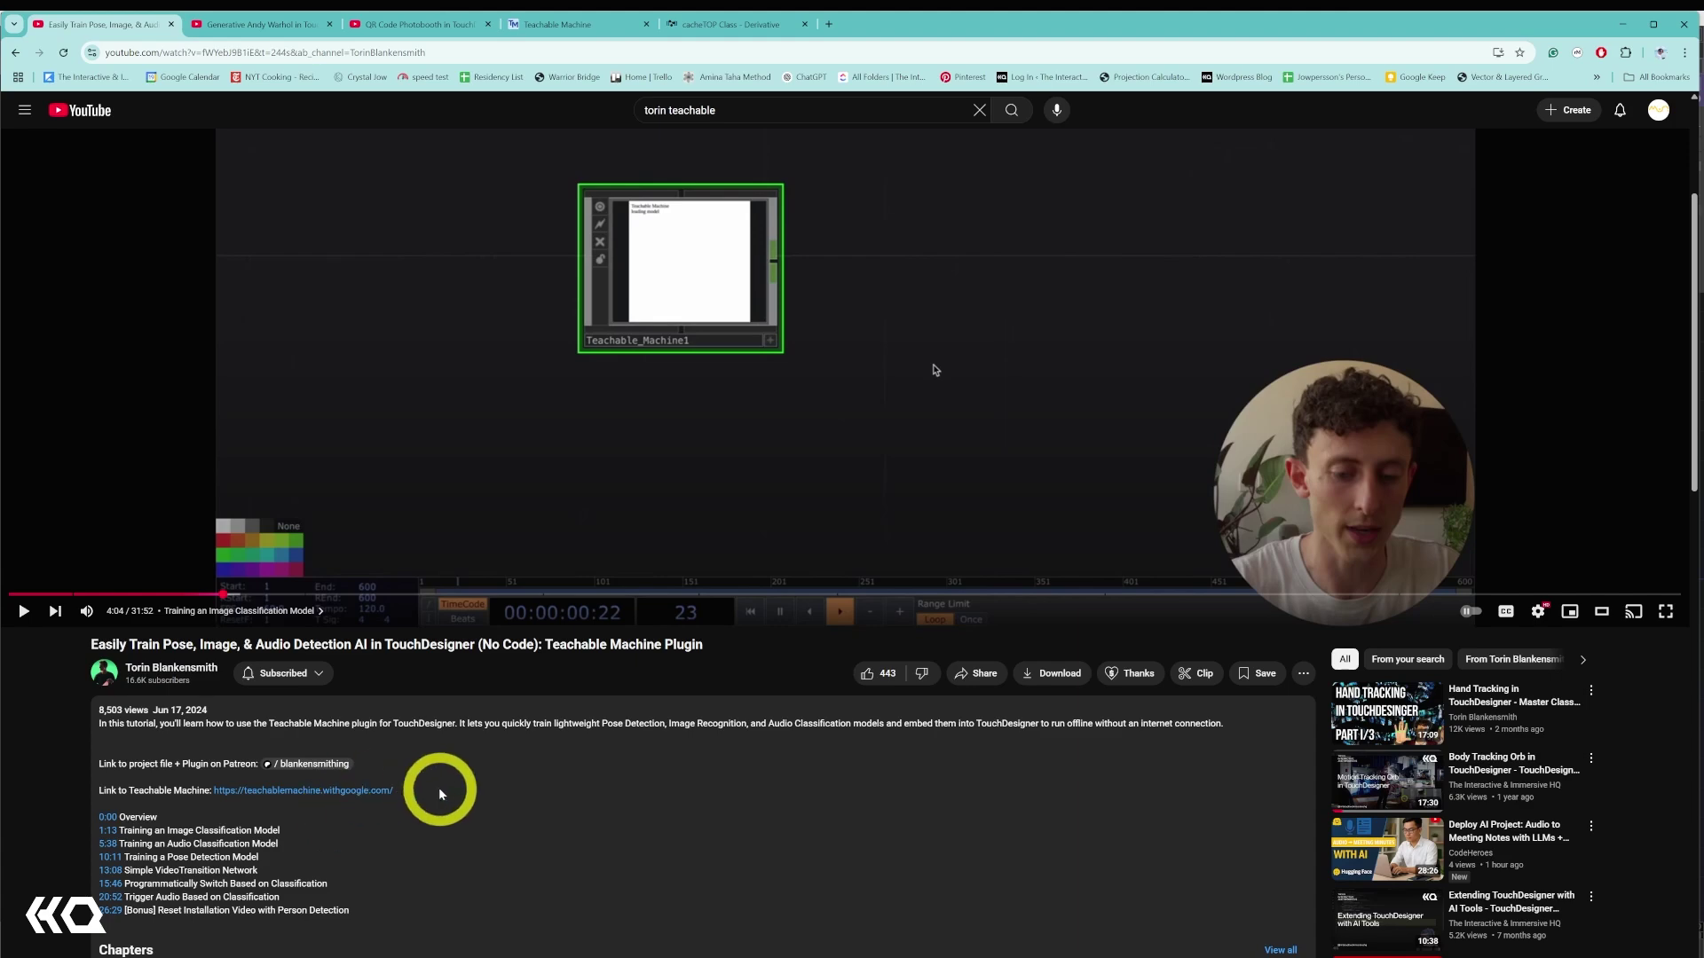
scroll(441, 789, down, 2)
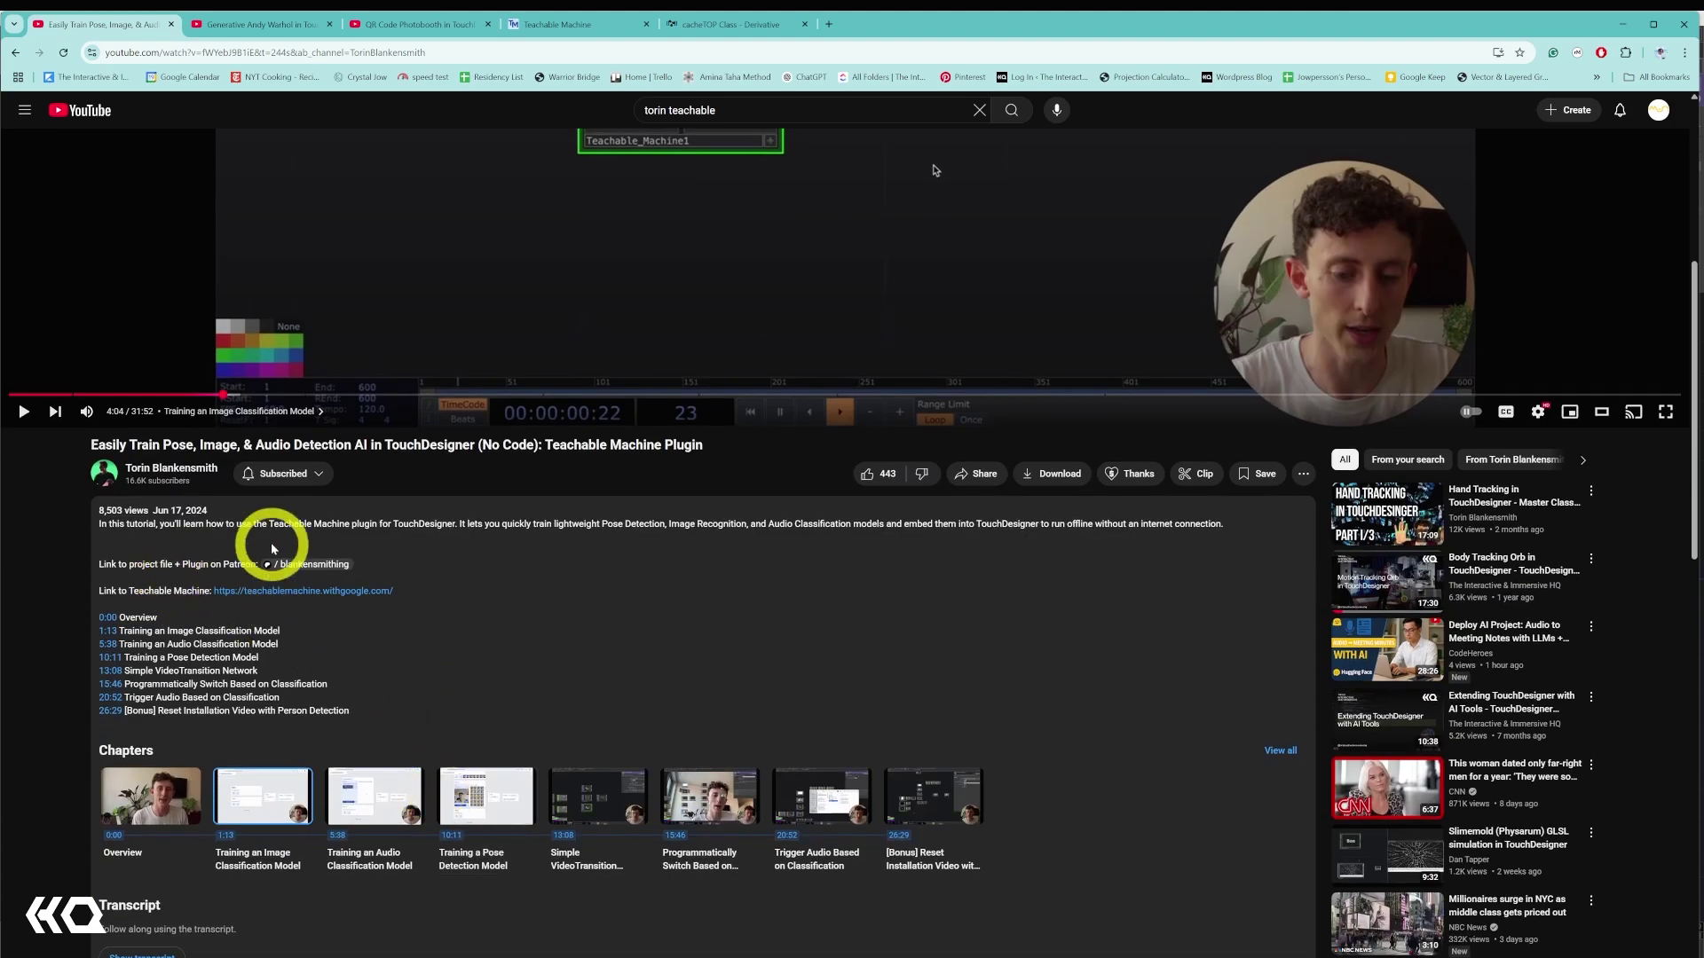
scroll(407, 533, up, 3)
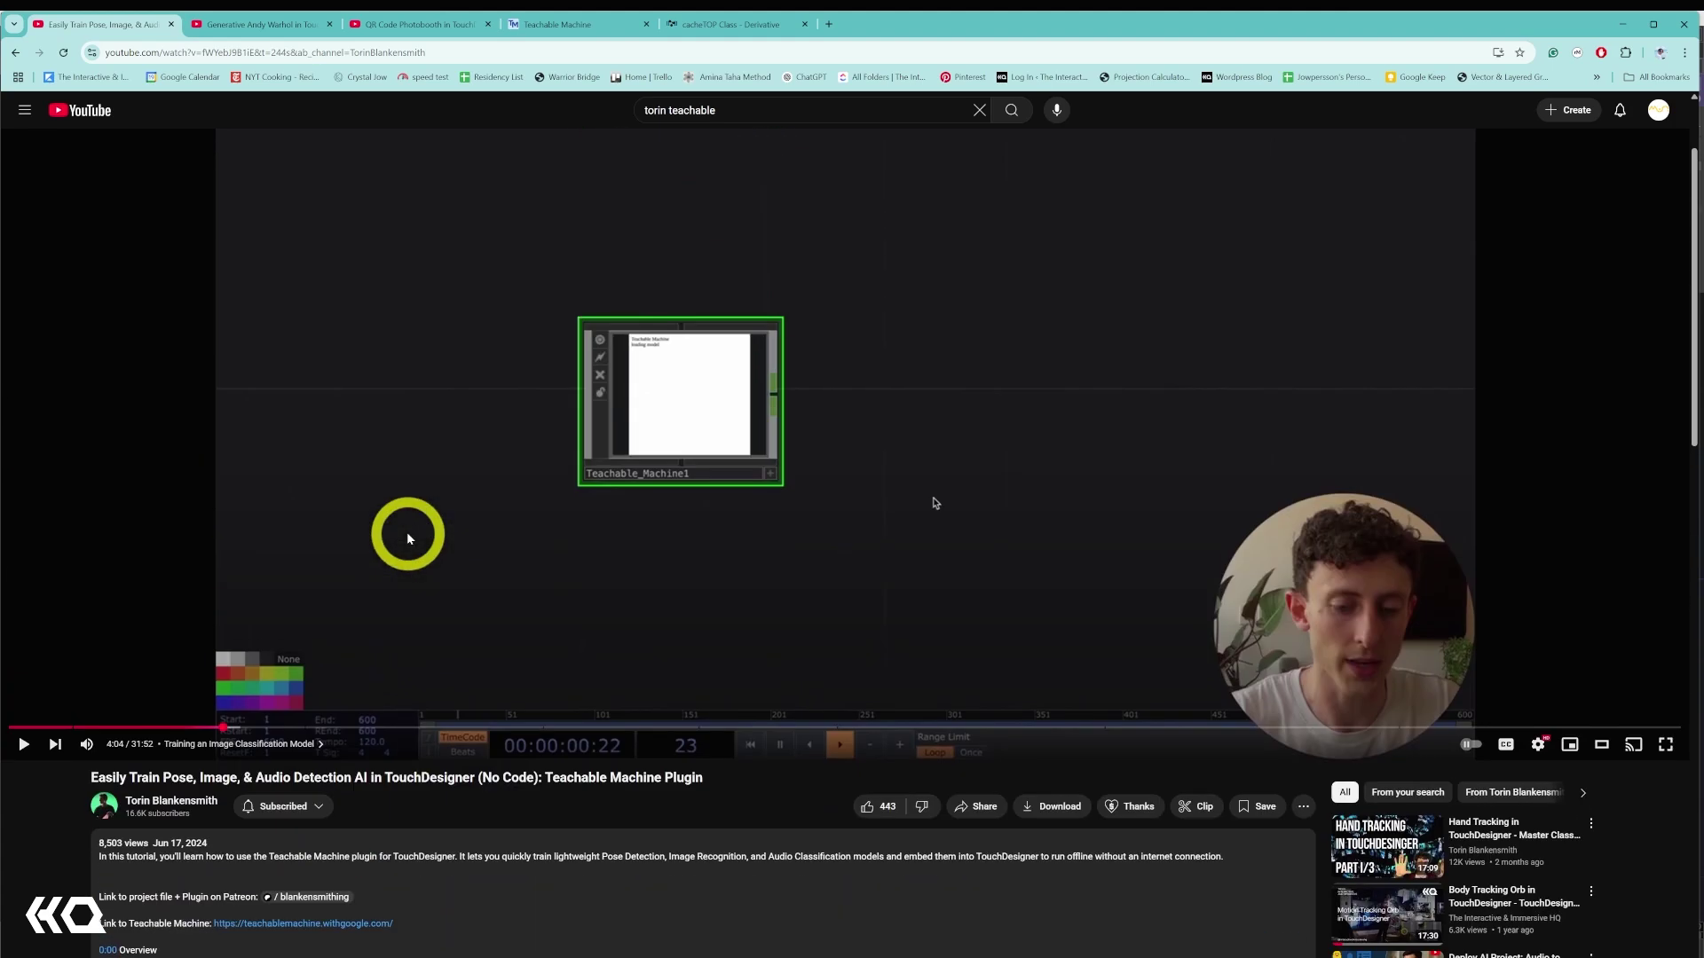
- Switch to the Teachable Machine site and create a new image project with the standard image model
click(561, 24)
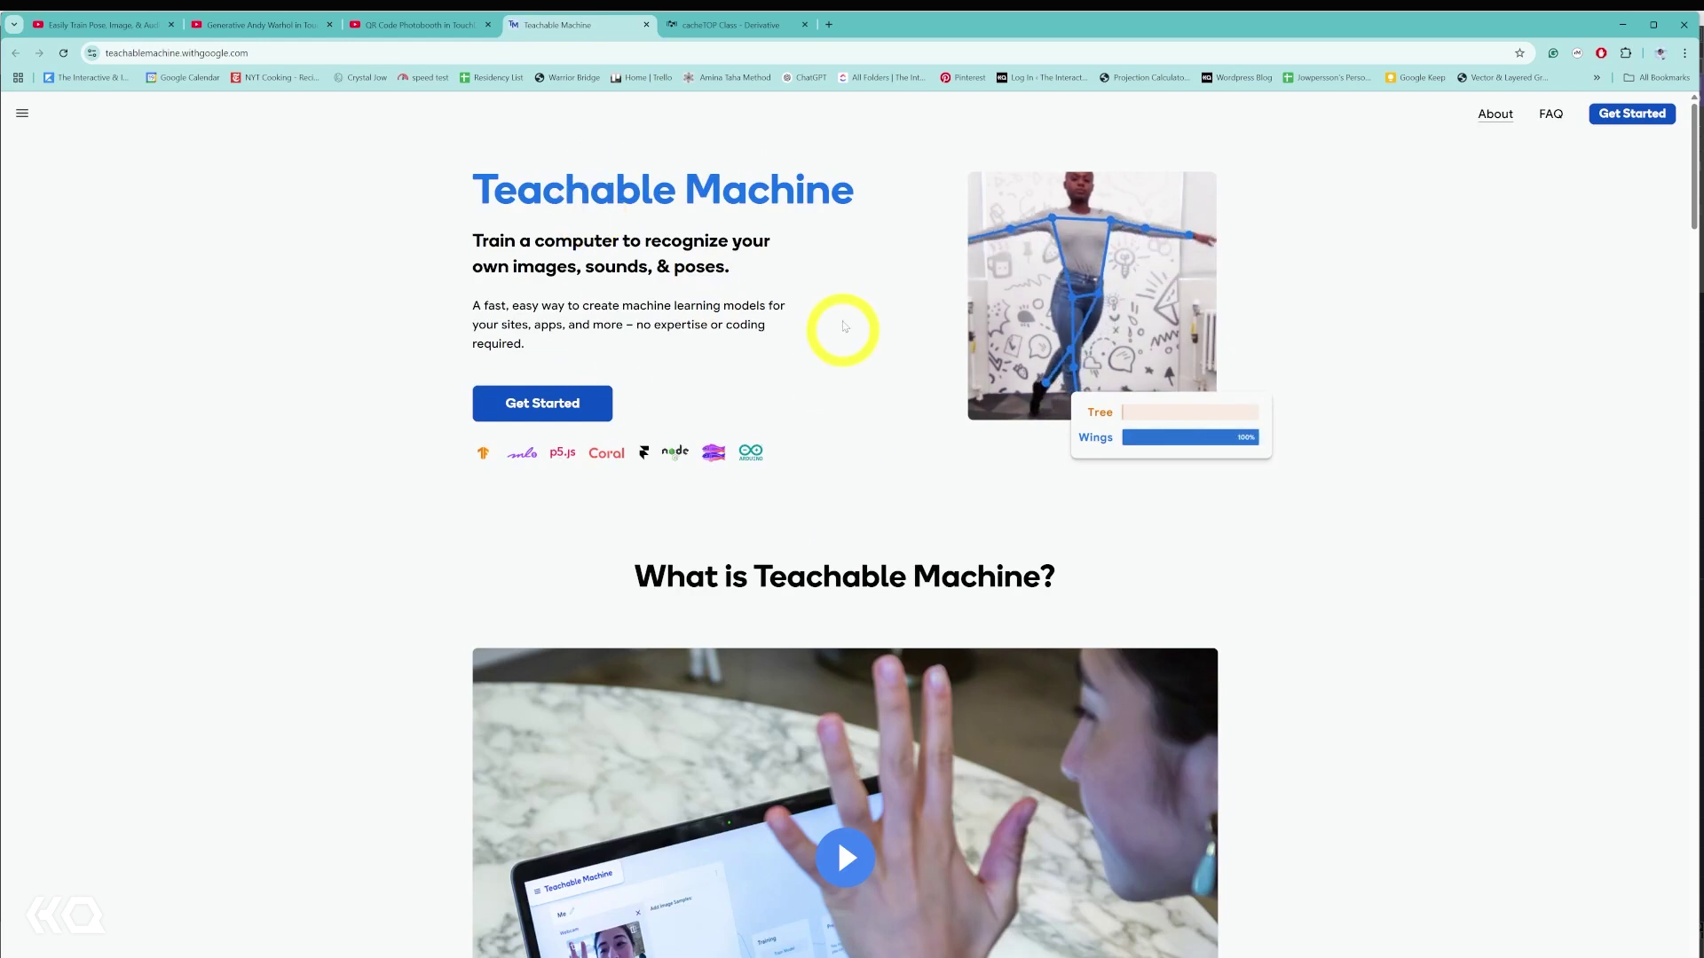
click(577, 398)
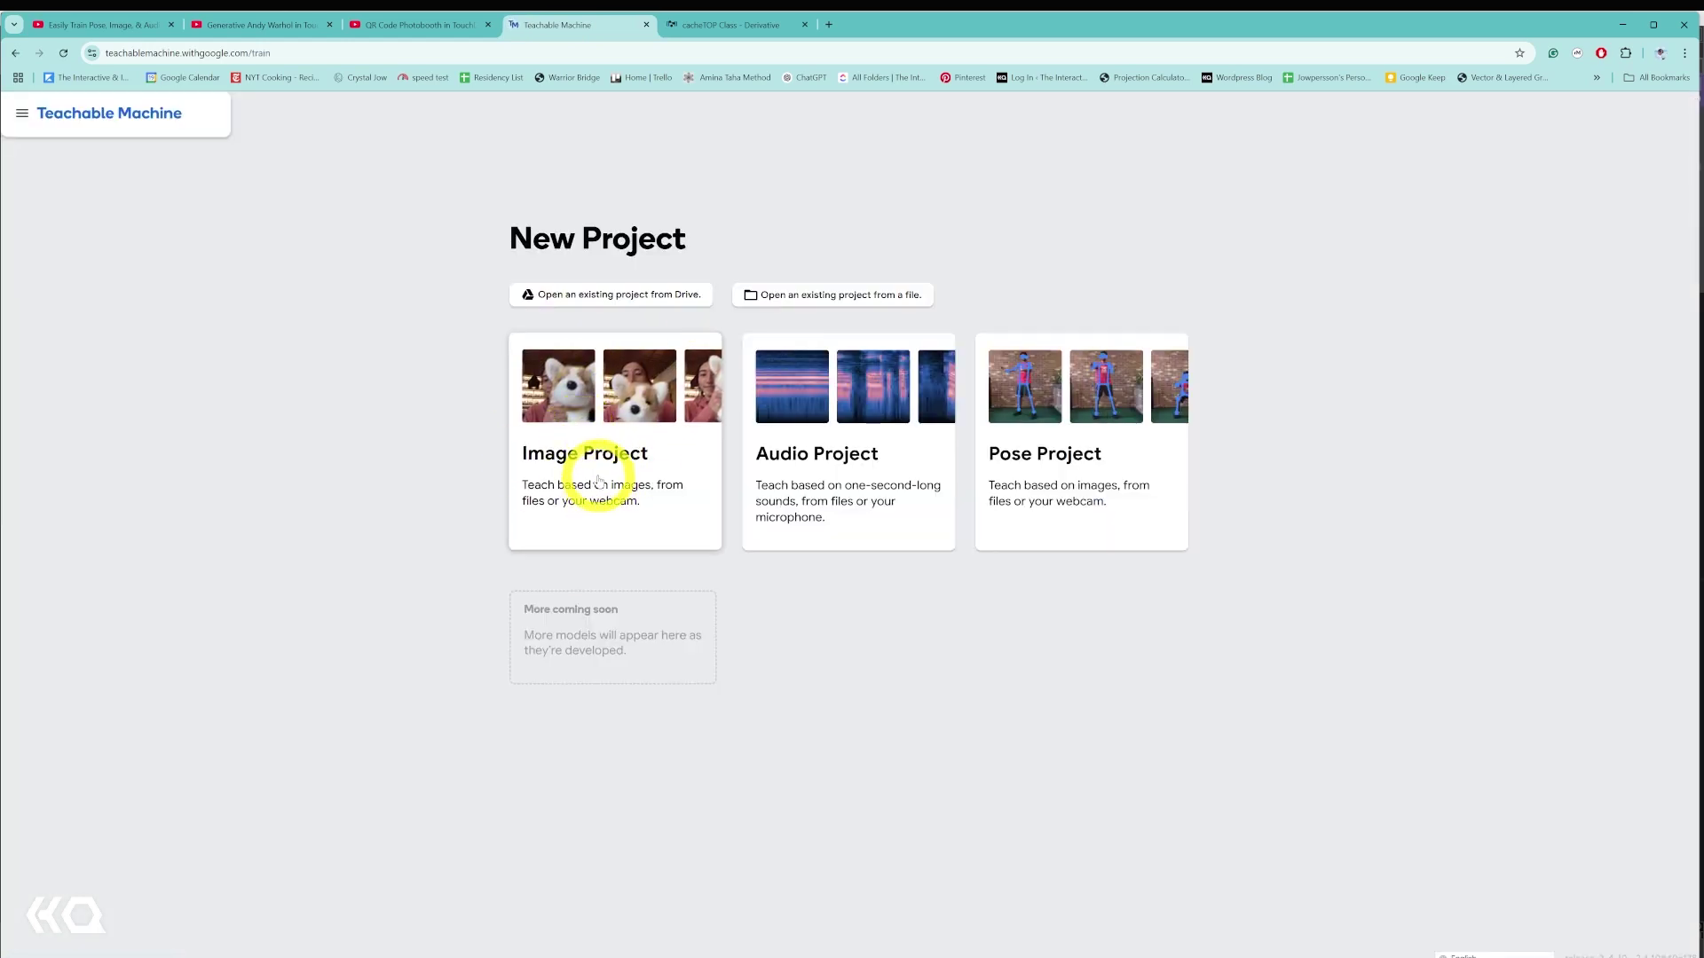
click(601, 490)
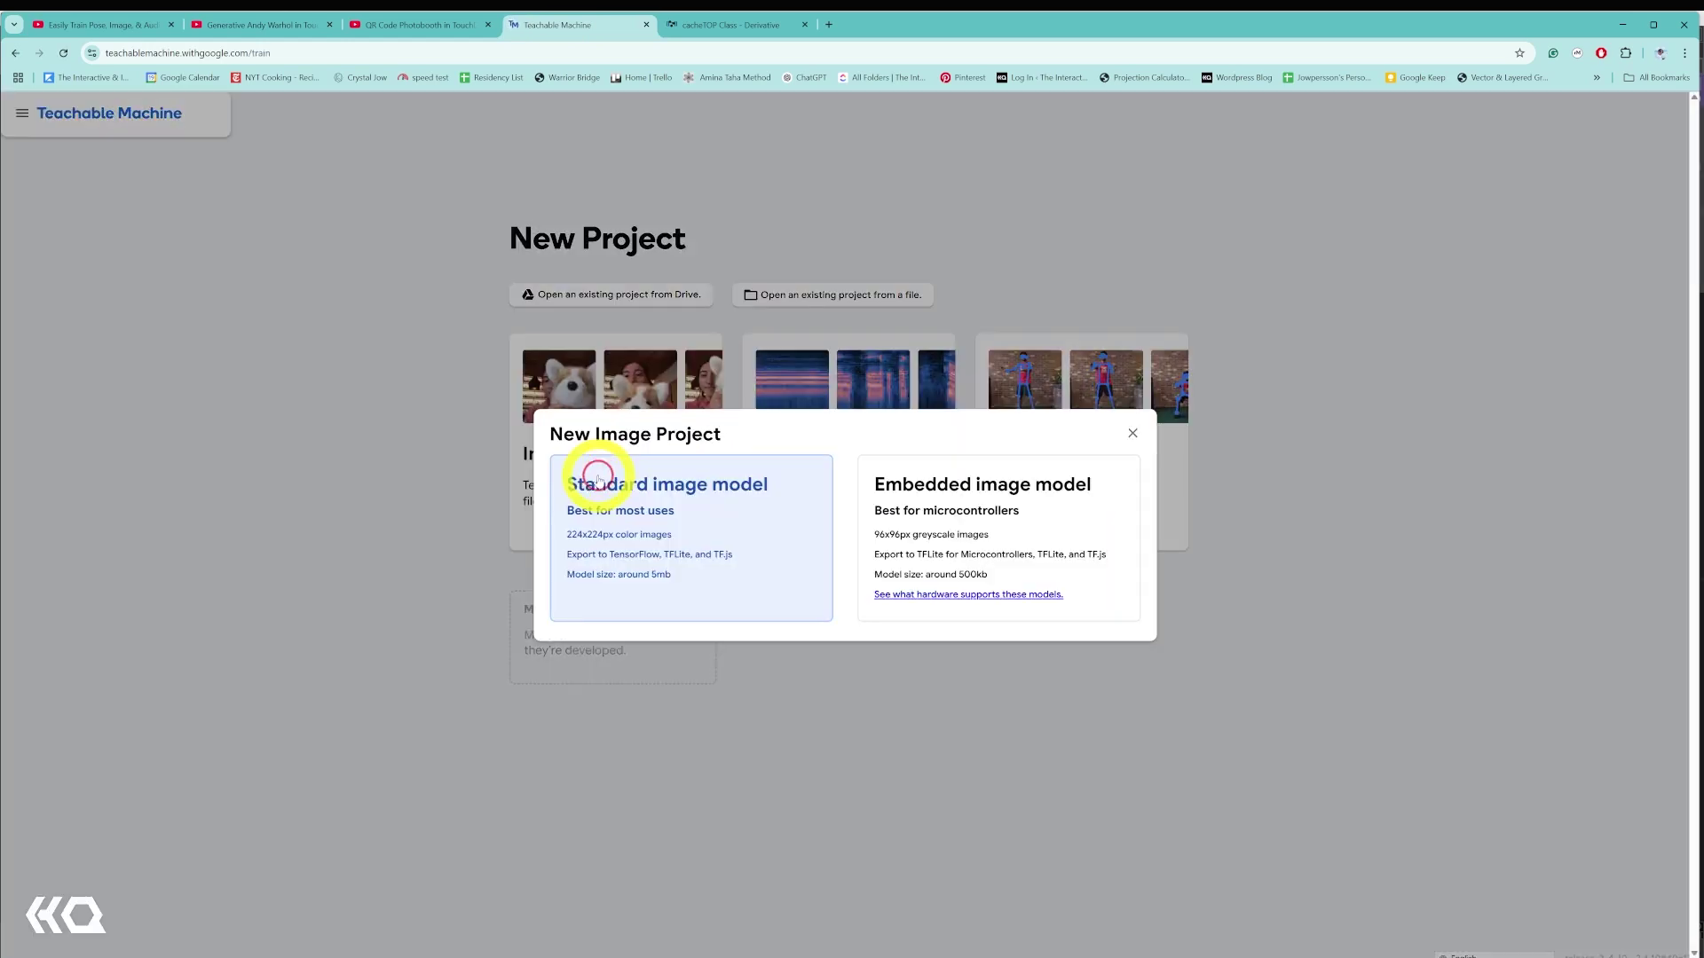
click(703, 488)
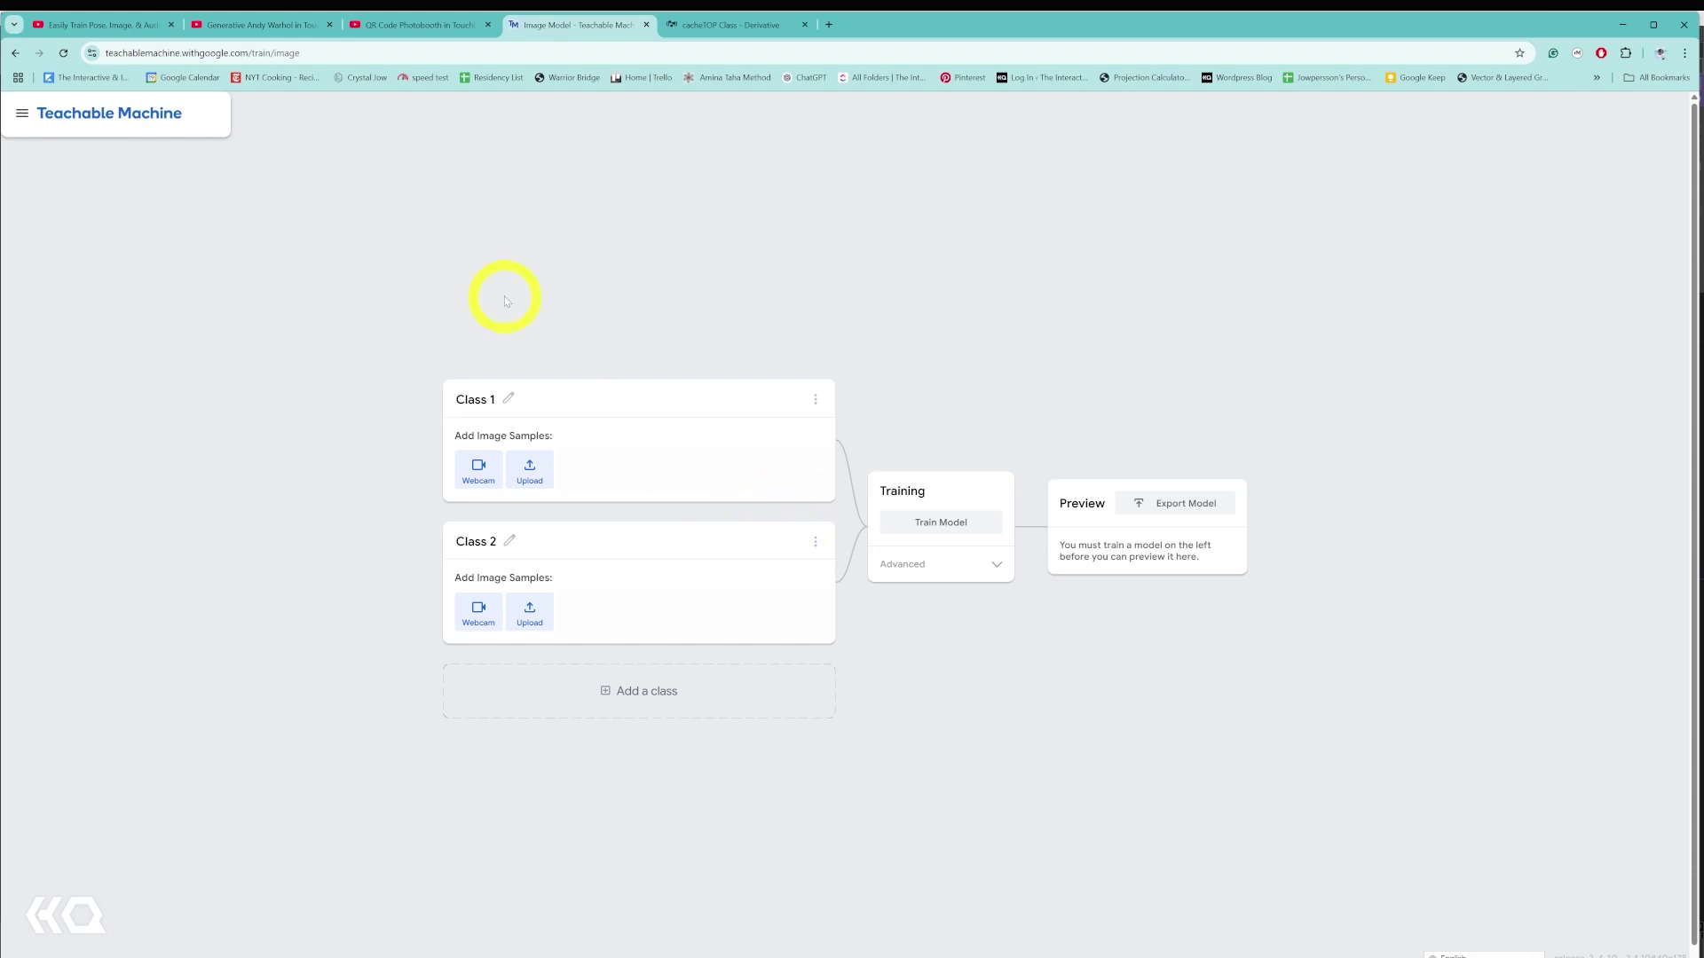
- Rename the first class, Class 1, as Noise
click(498, 407)
text(Noise)
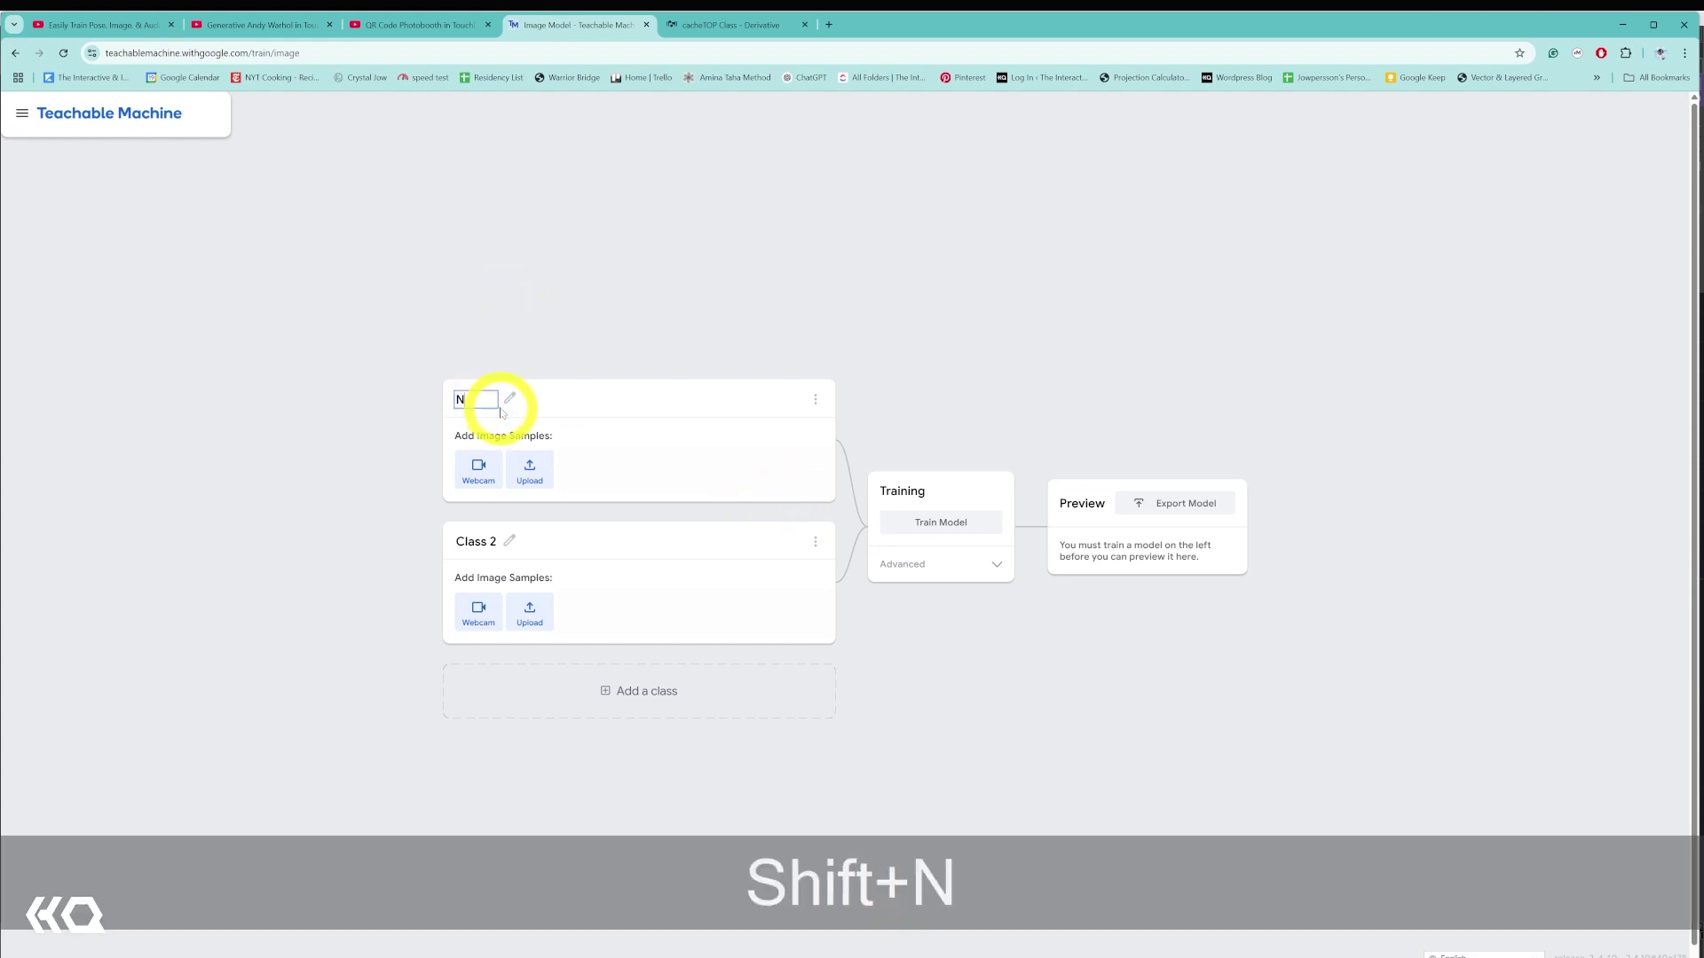
key(BackSpace)
text(e)
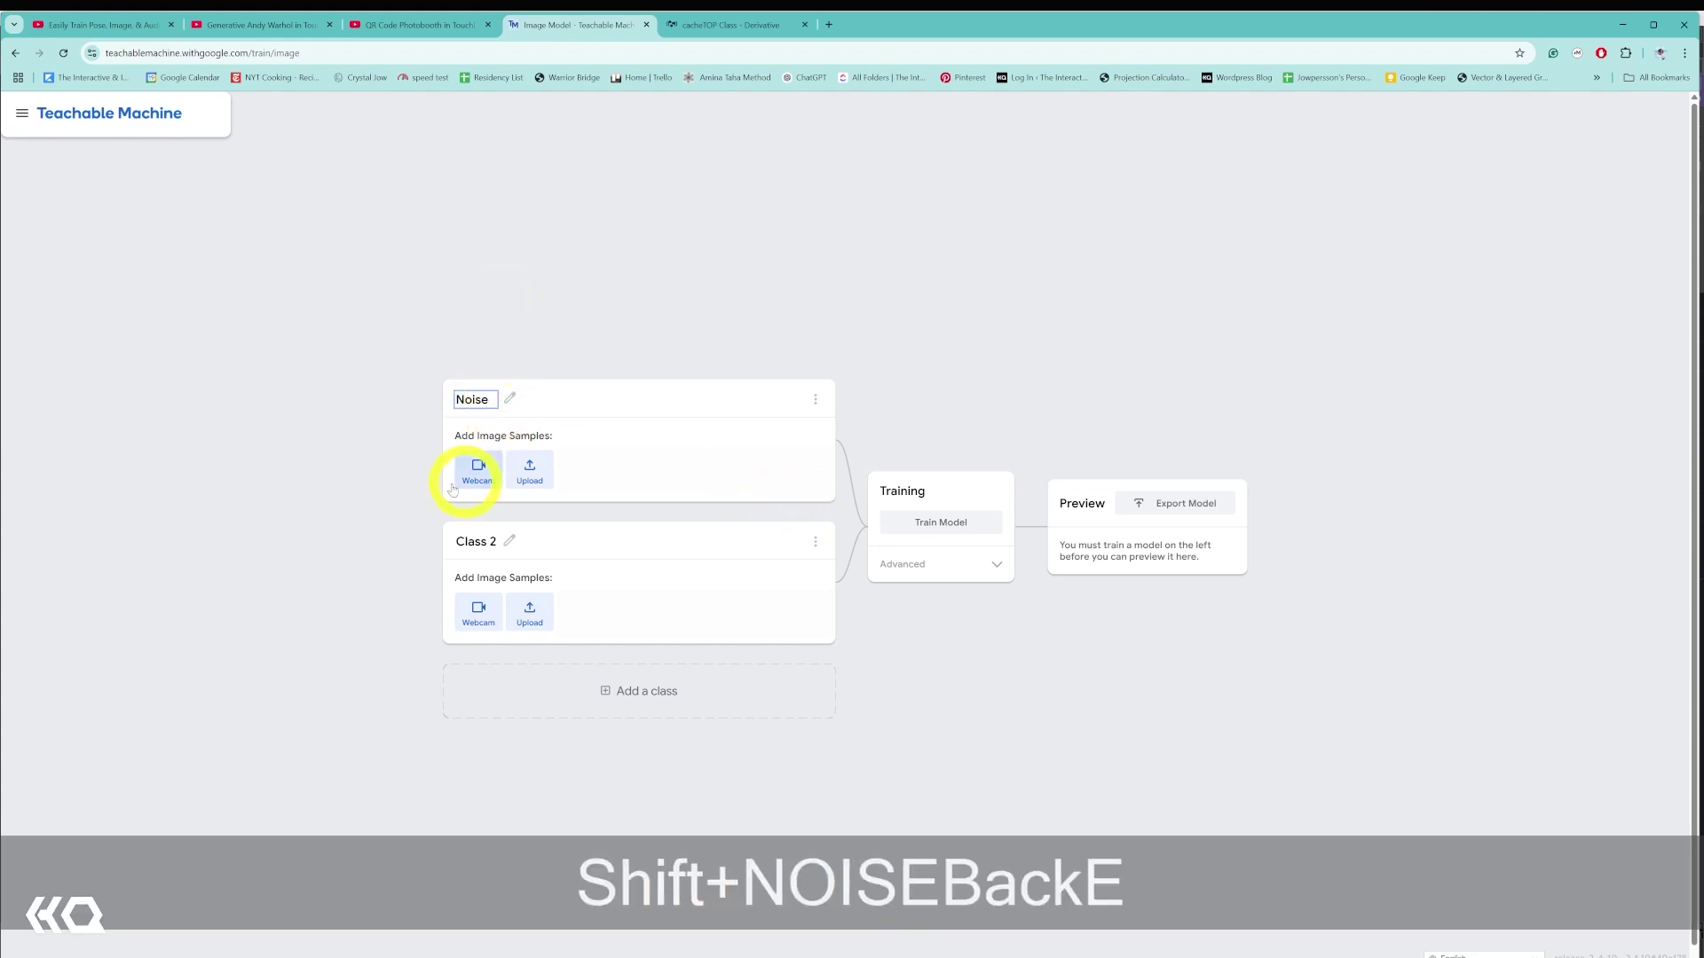
- Turn on webcam input for the Noise class and record image samples of the noise-patterned sign
click(421, 467)
click(468, 477)
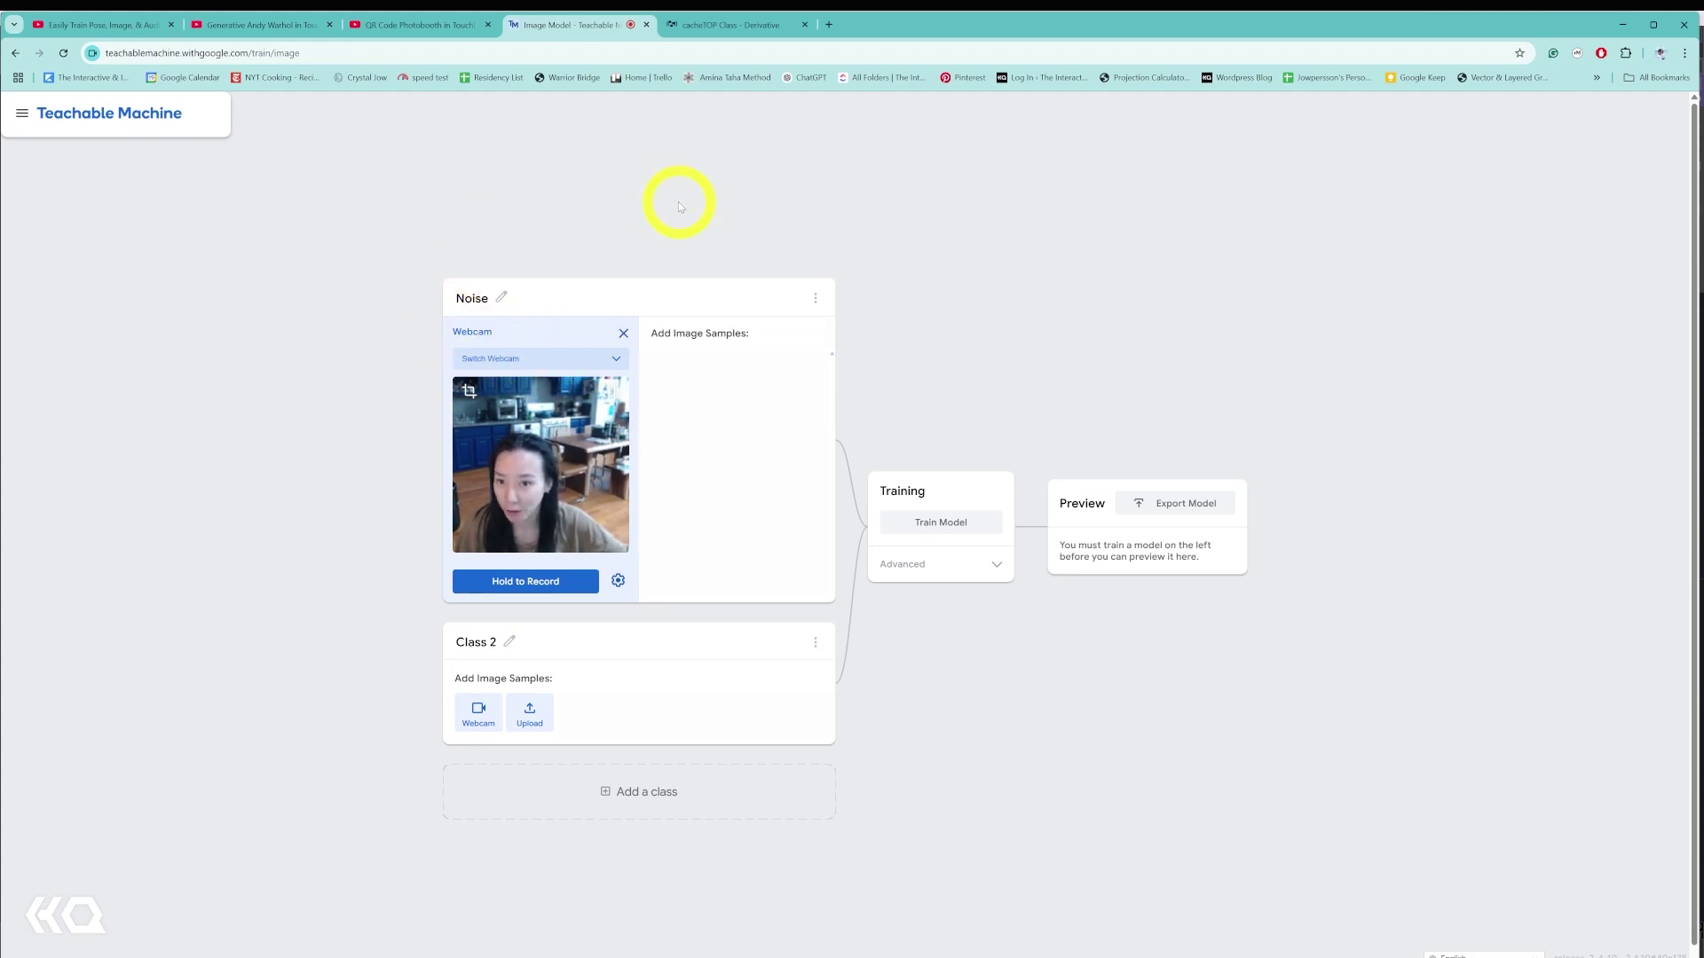
click(617, 359)
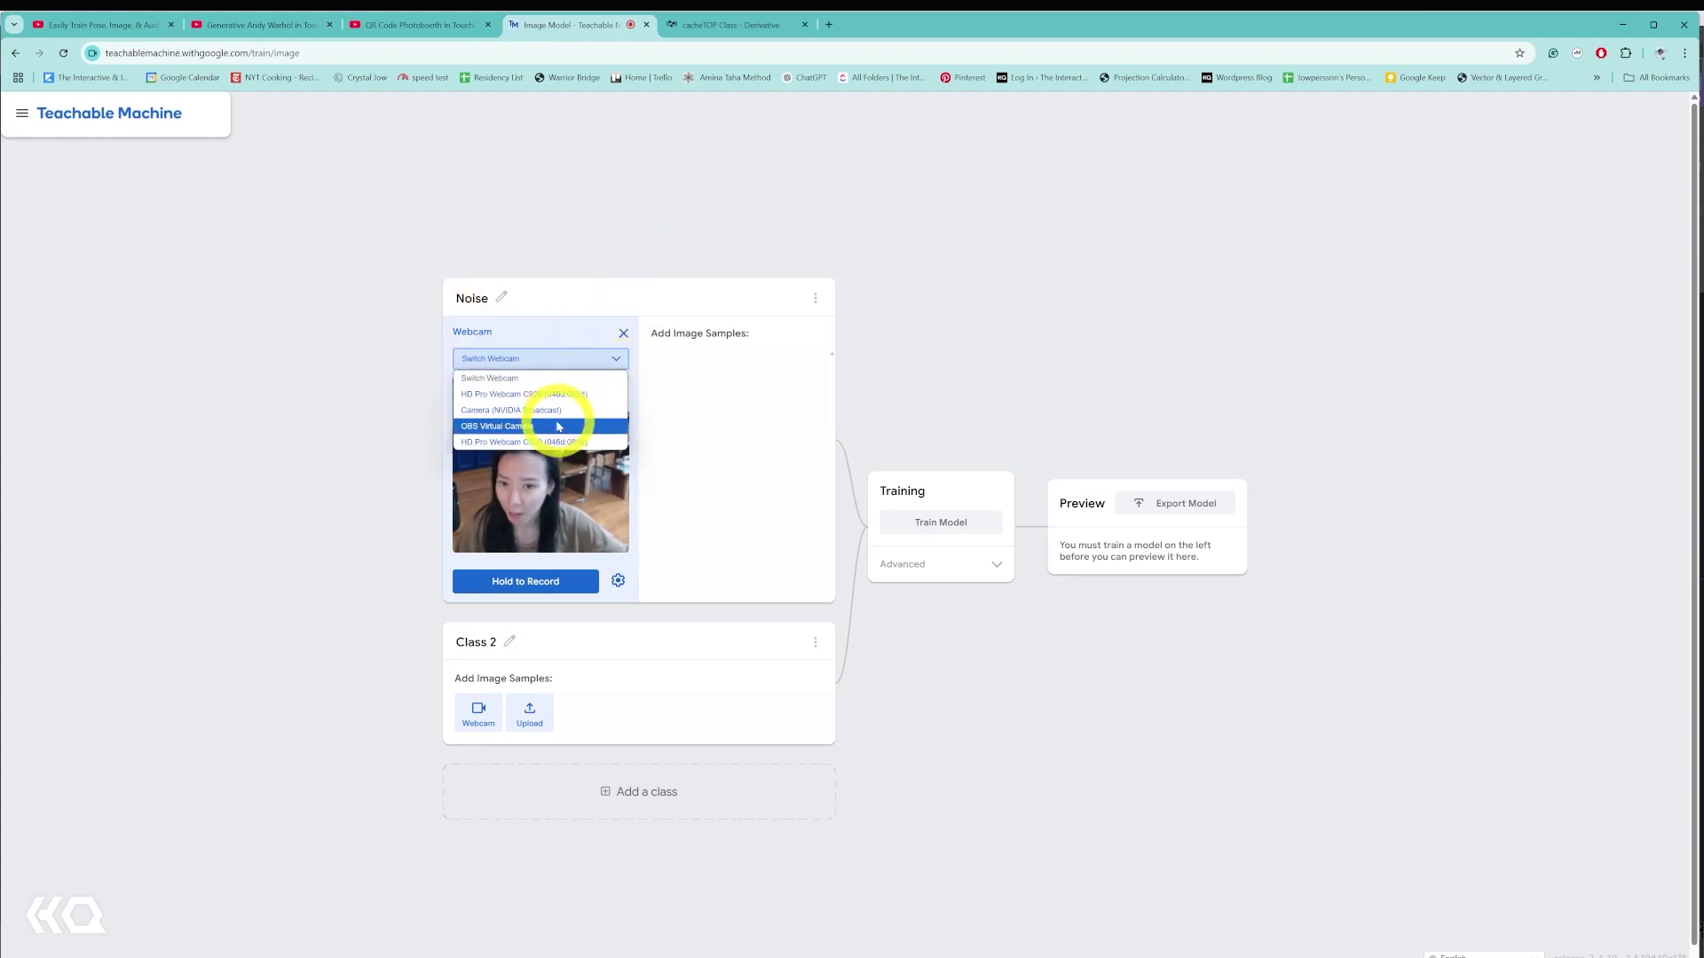
click(705, 423)
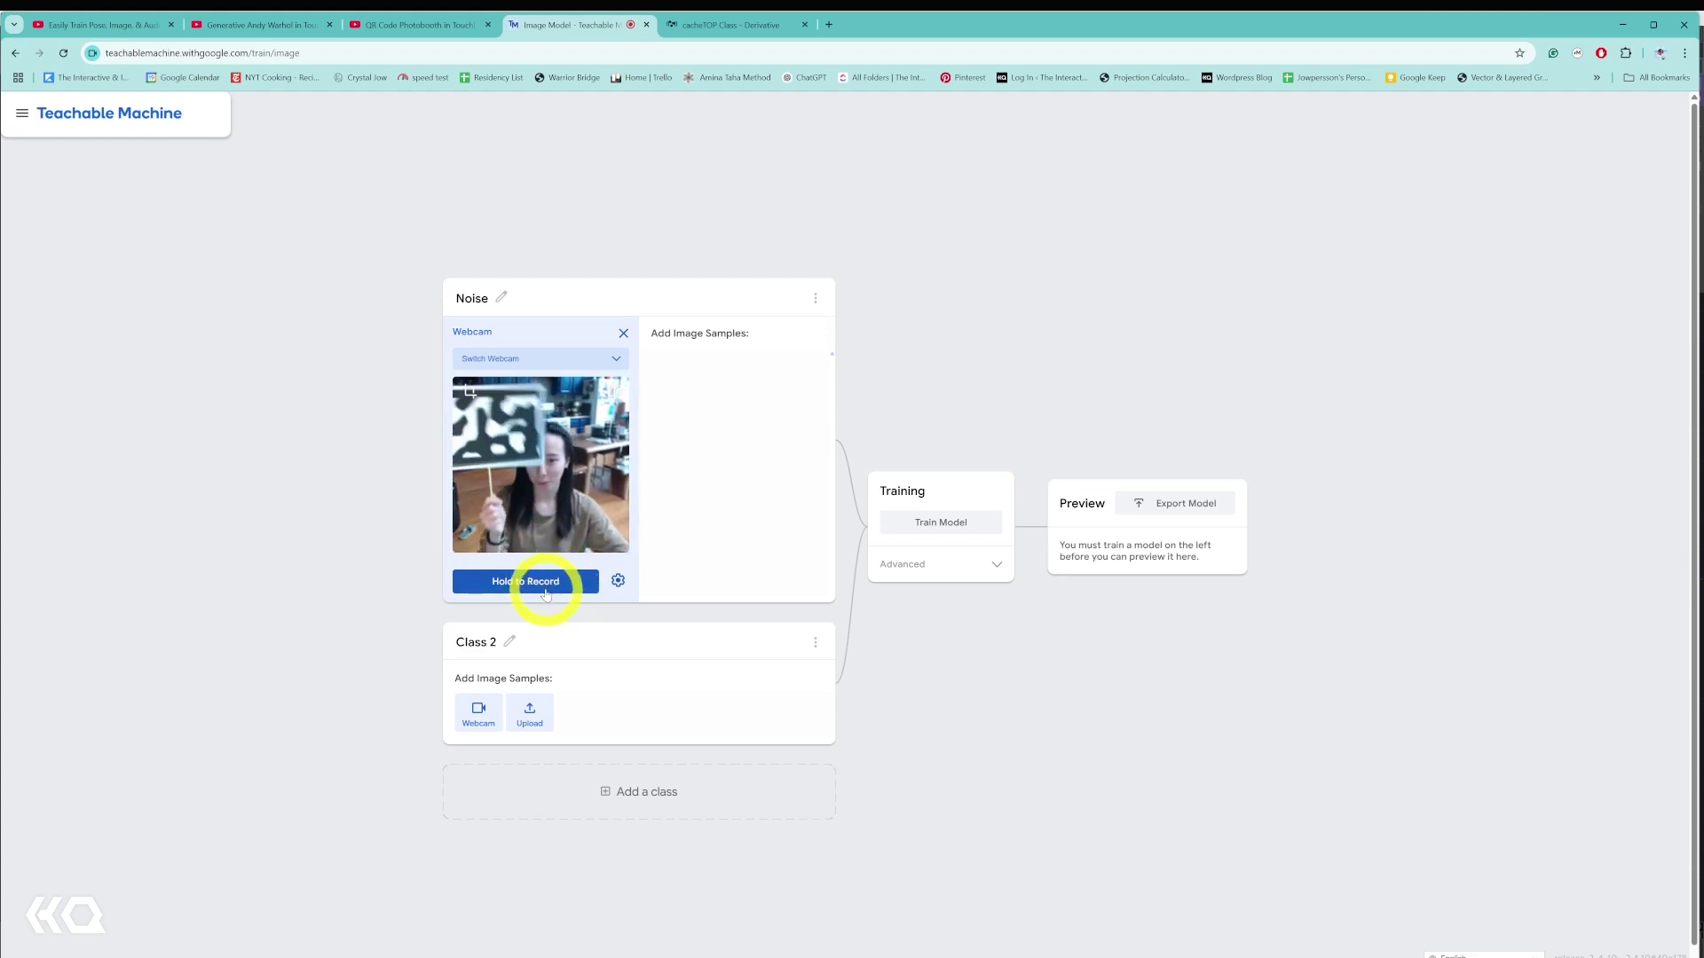
mouse_move(546, 590)
mouse_down()
mouse_move(551, 606)
mouse_move(507, 589)
mouse_move(528, 572)
mouse_up()
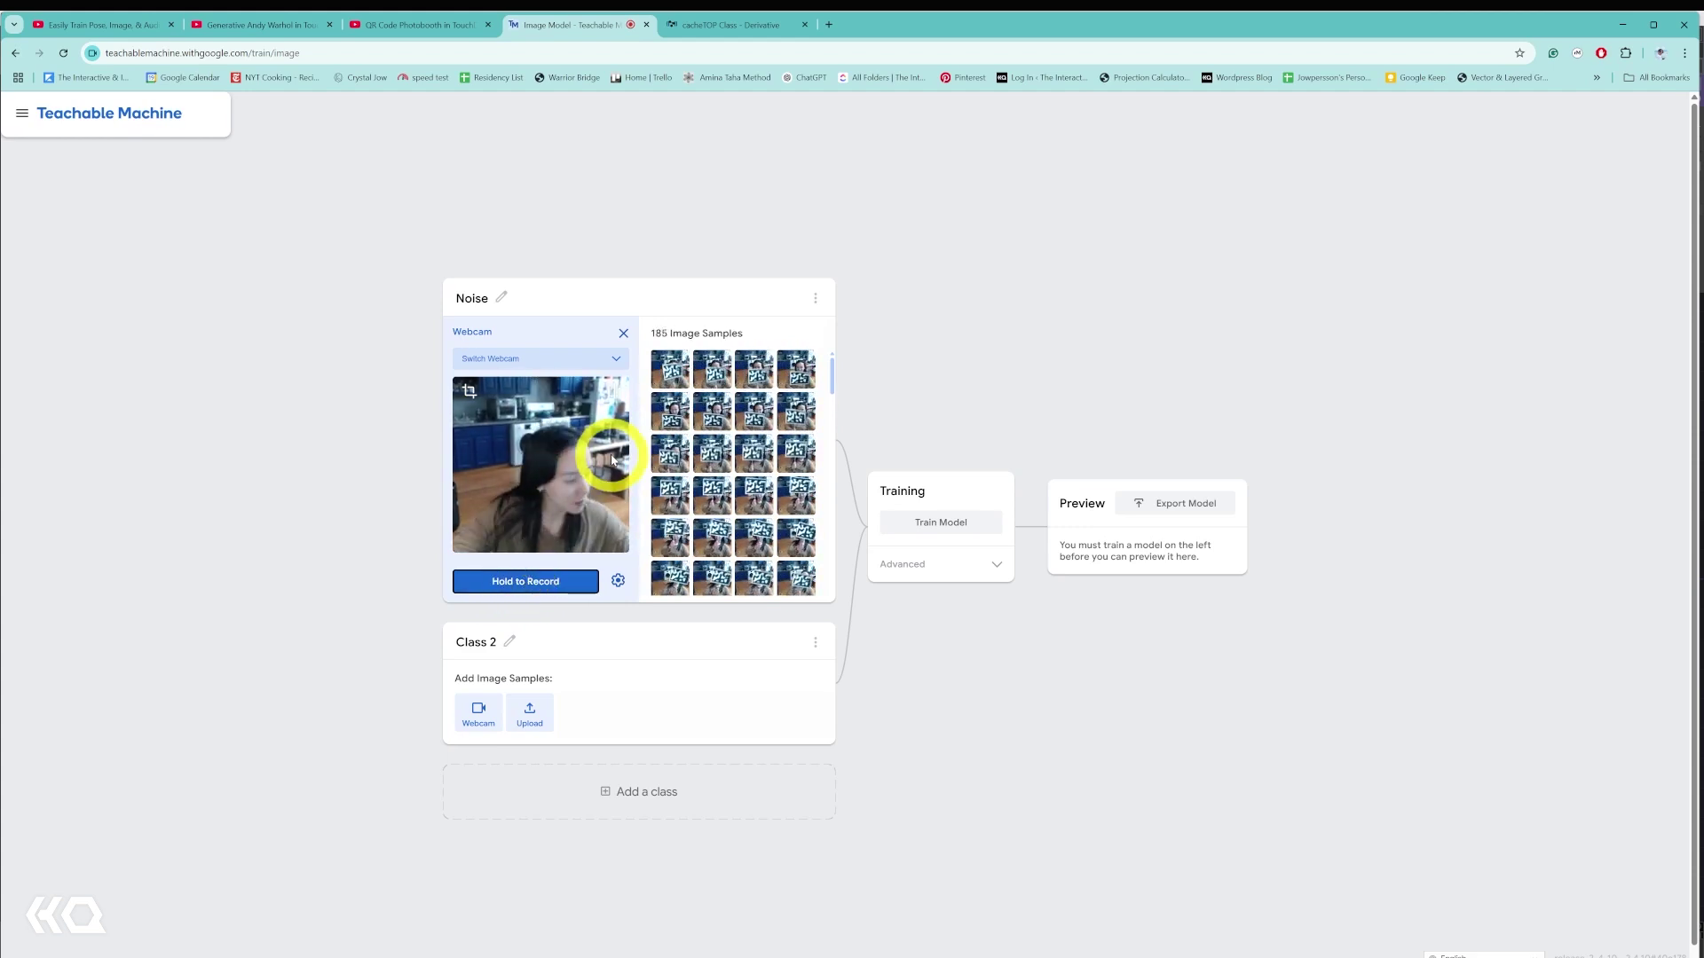
- Rename the second class, Class 2, as CHOP
click(478, 641)
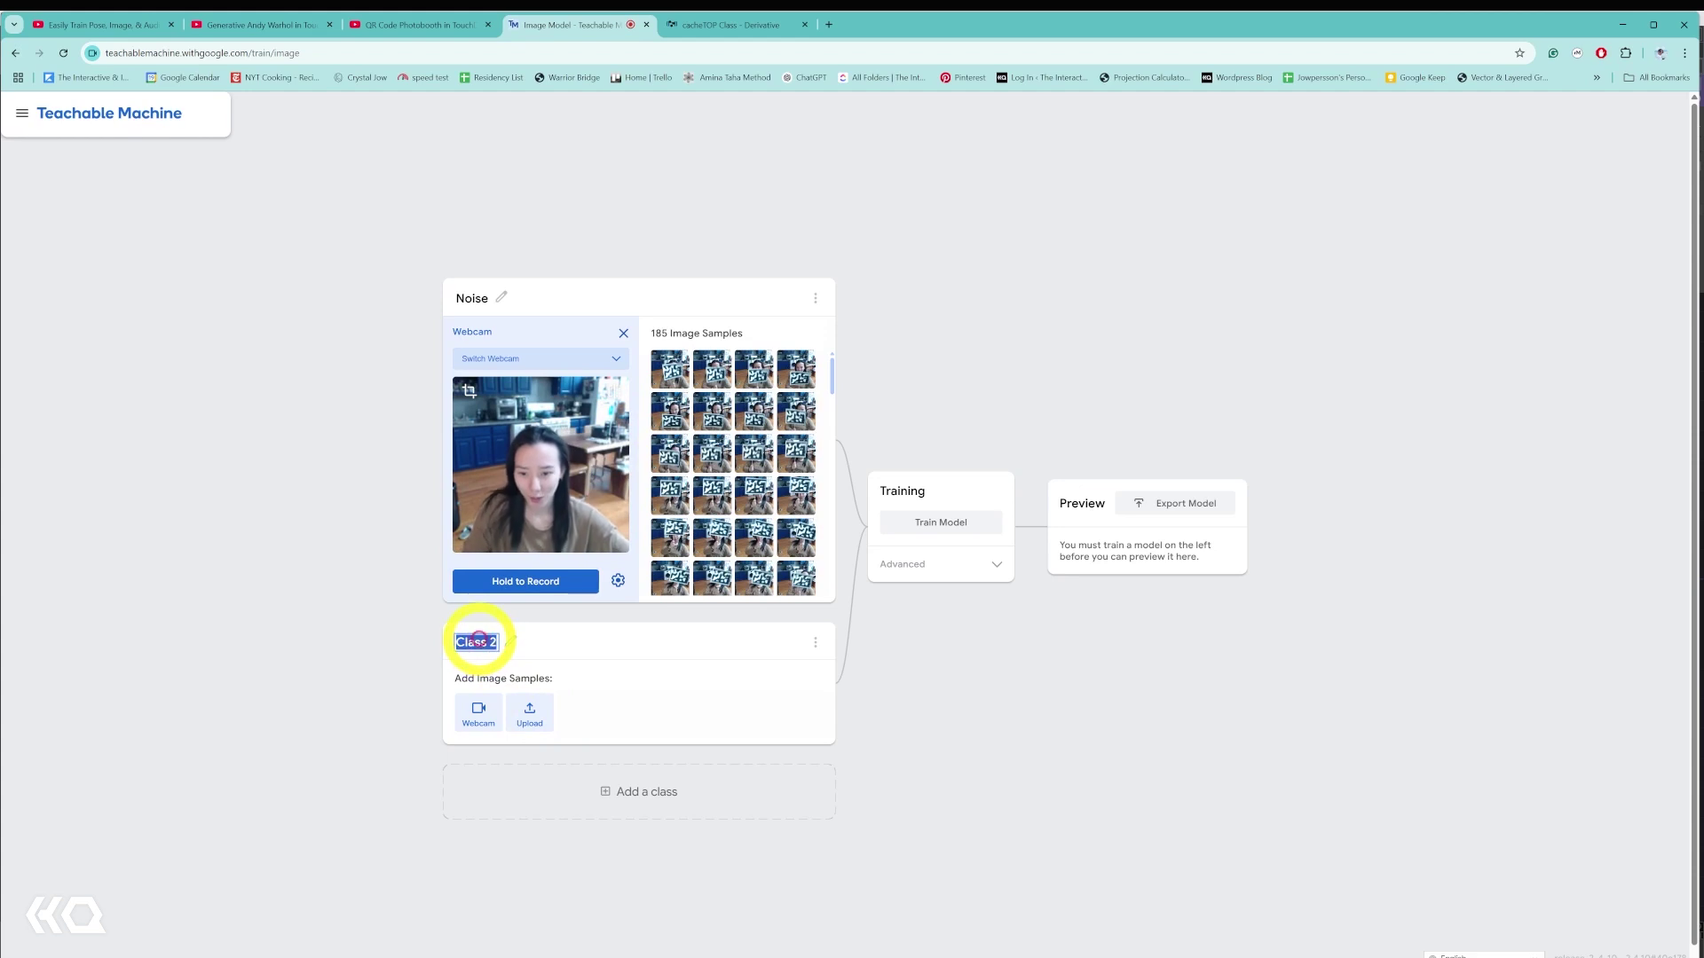
text(CH)
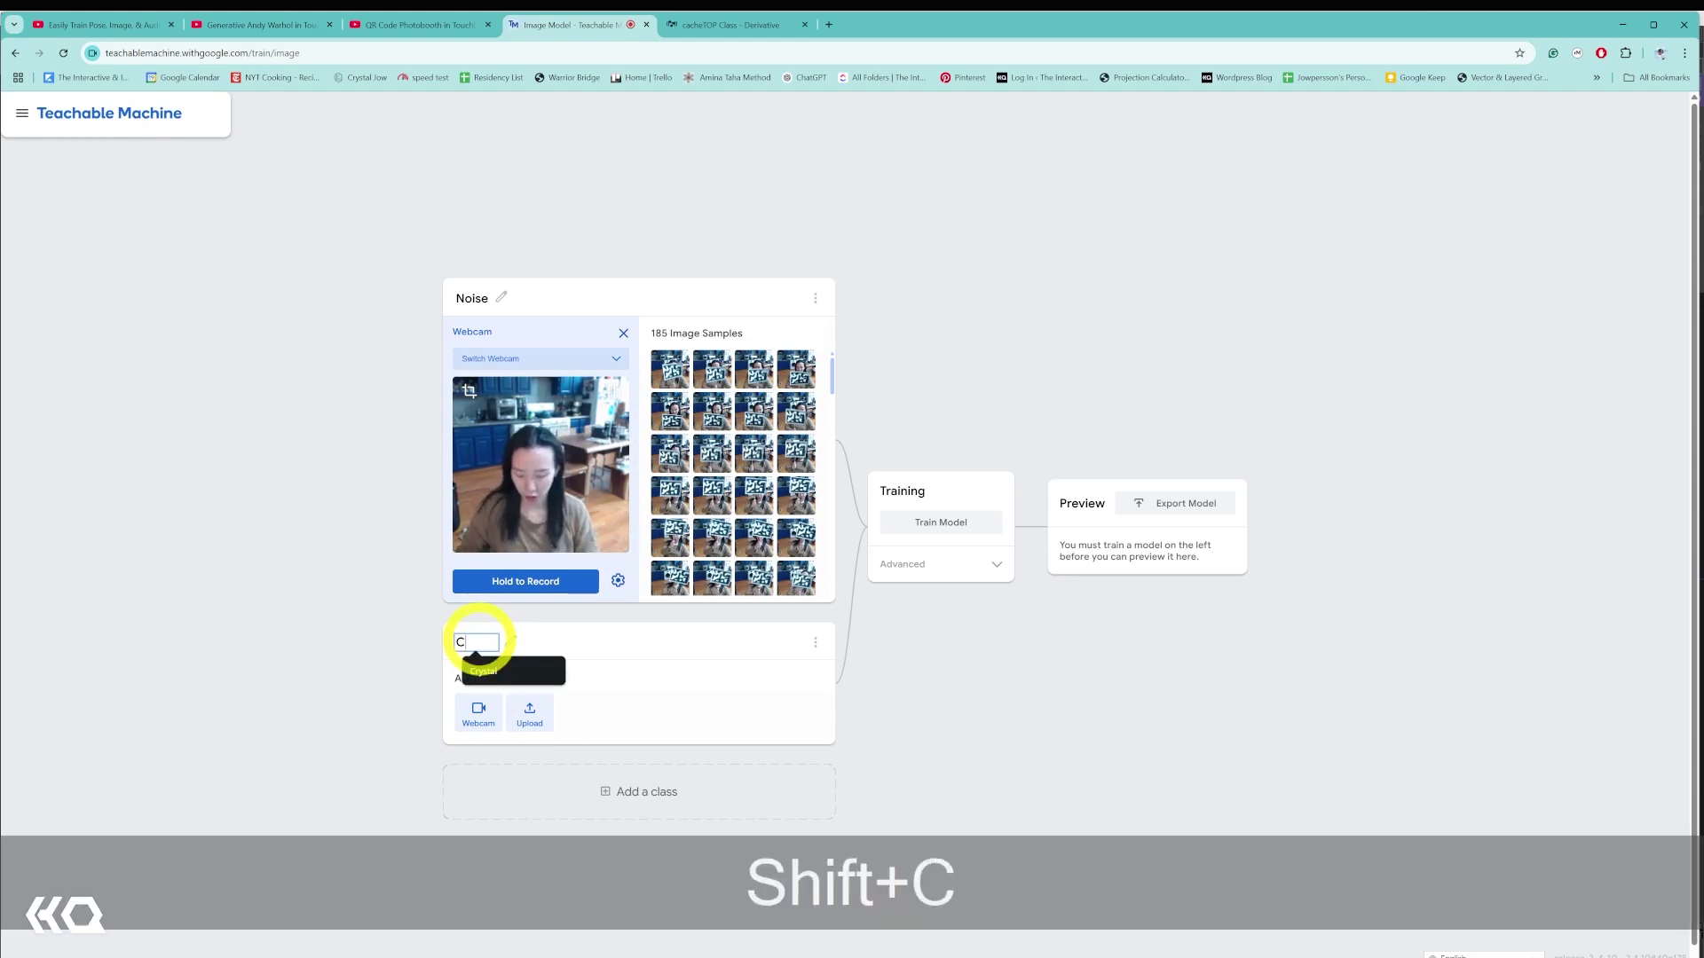
key(BackSpace)
text(HOP)
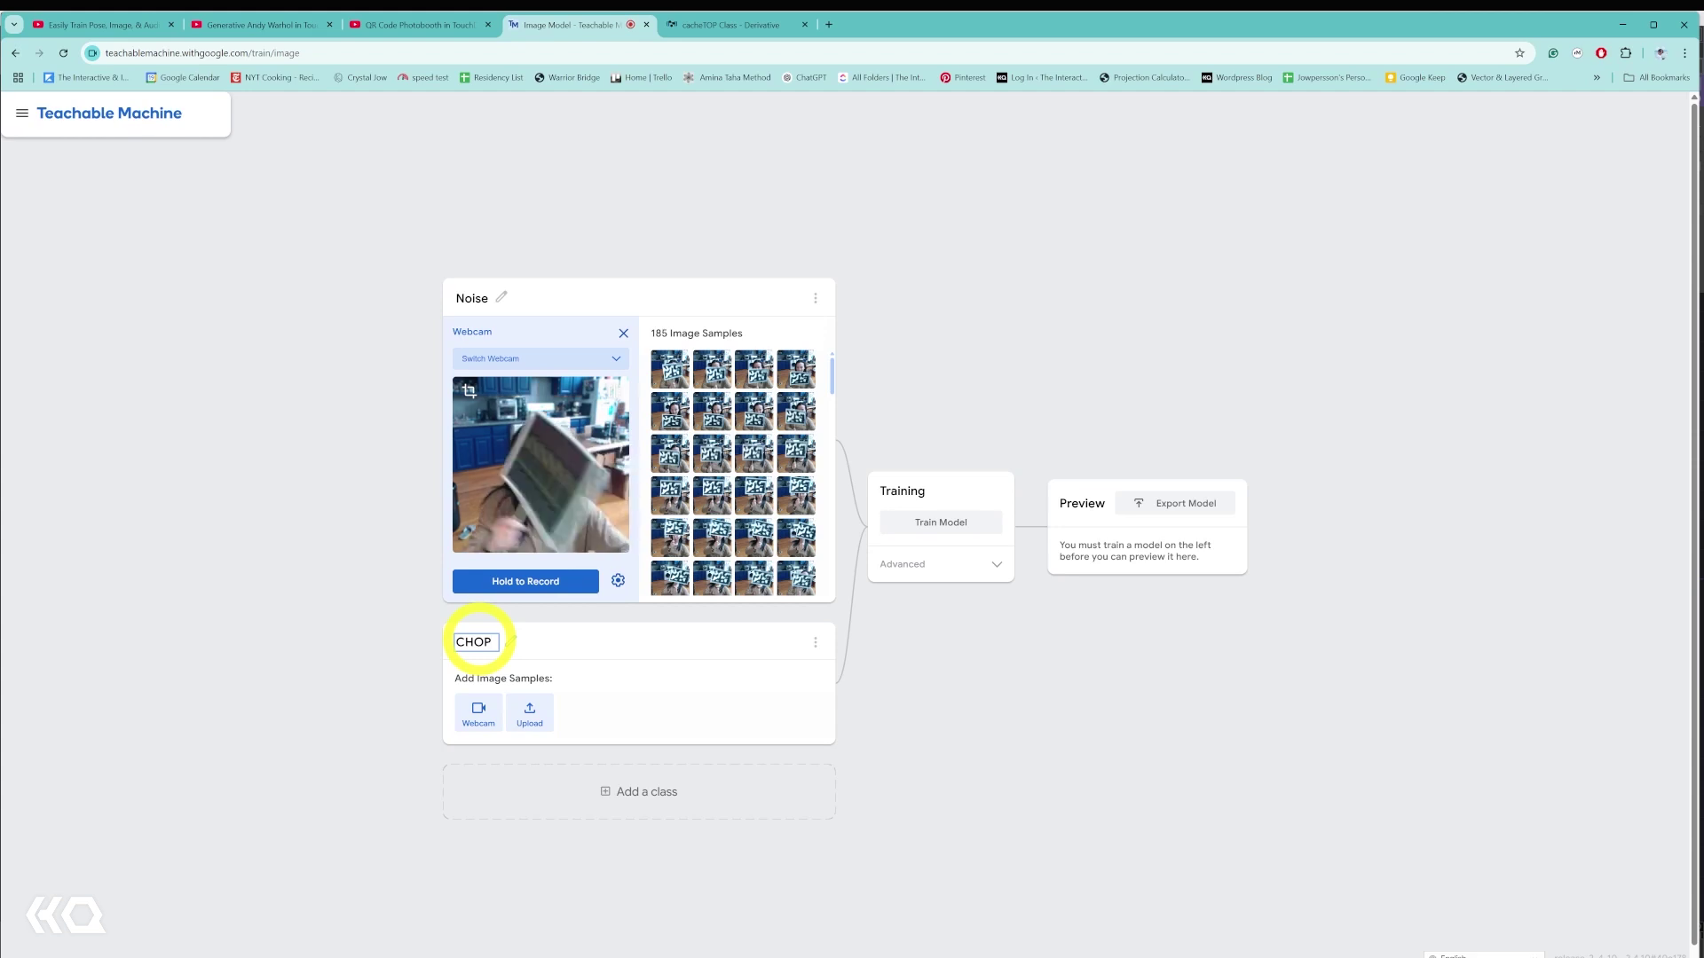
- Record webcam image samples of the second sign for the CHOP class and add a third class
click(479, 711)
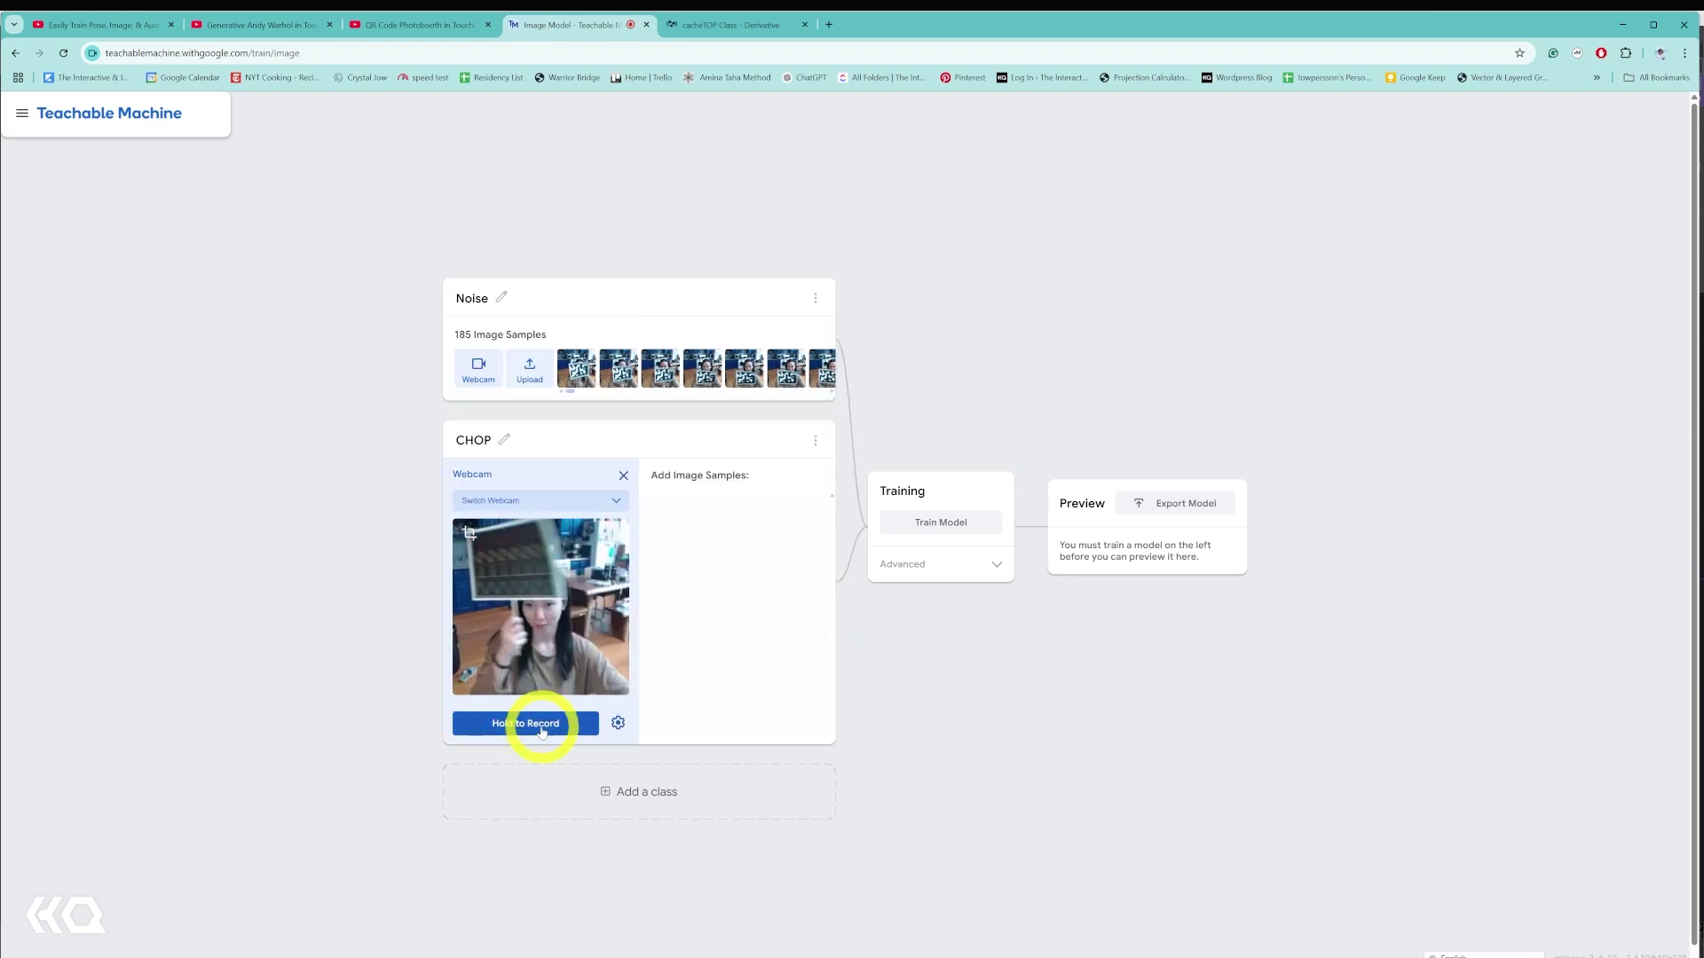
drag(546, 723, 508, 713)
right_click(551, 719)
click(434, 731)
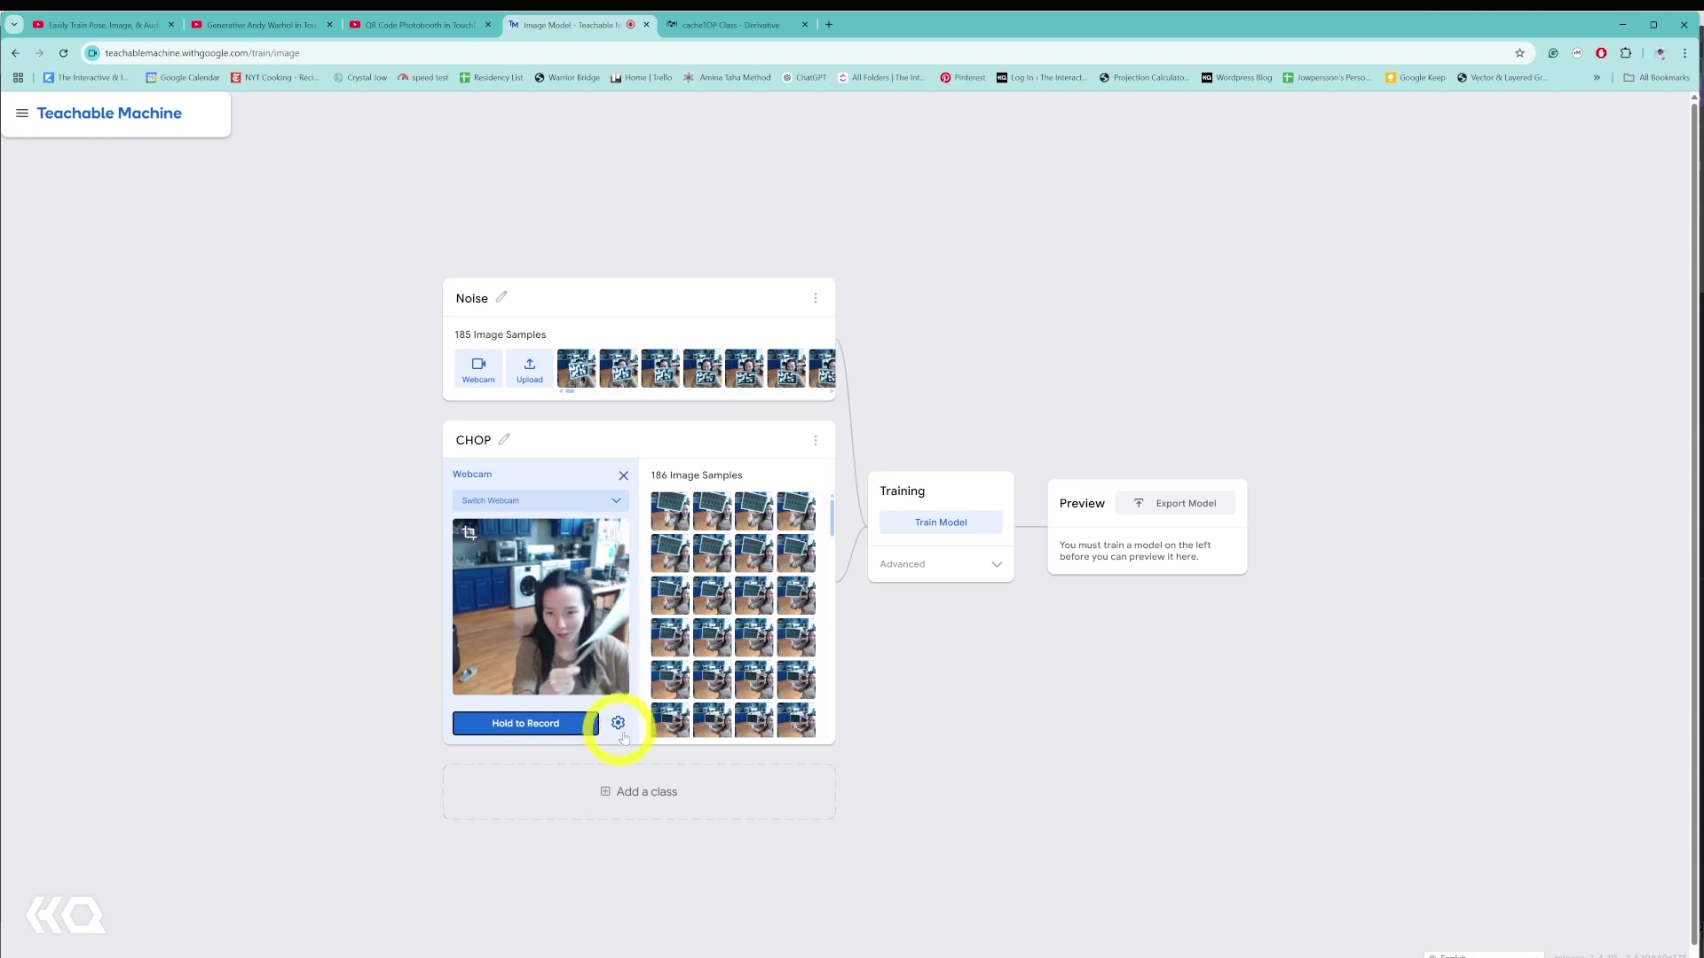
click(625, 794)
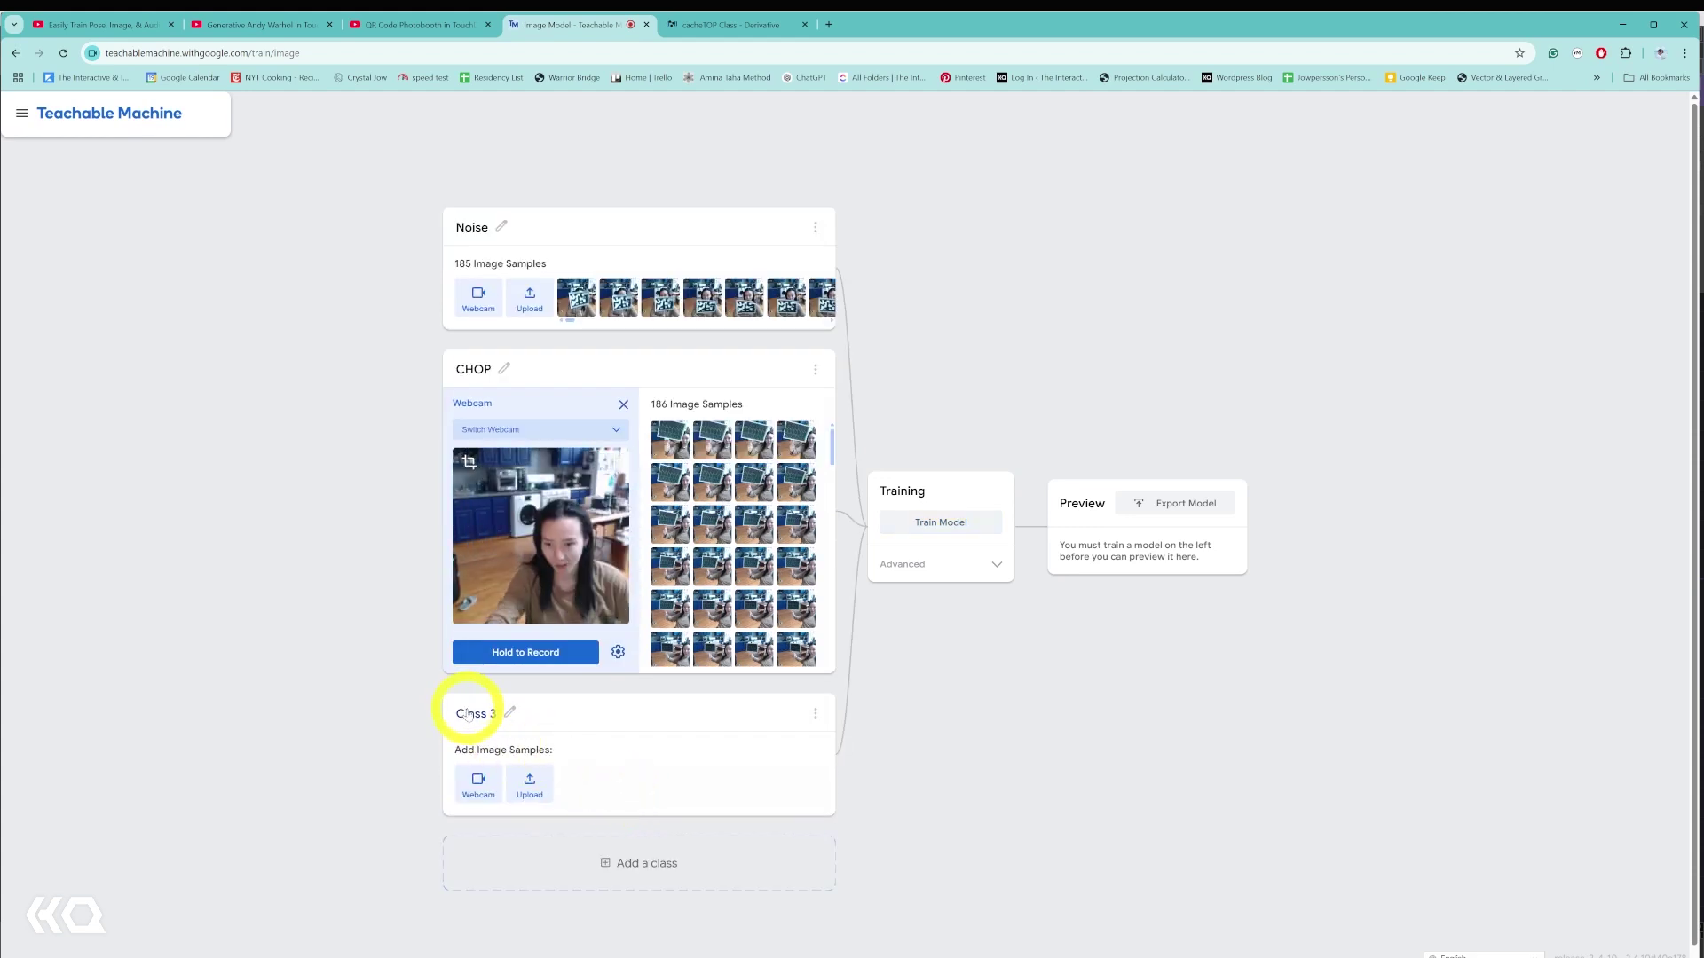
- Rename the third class as Banana and record webcam image samples of the banana sign for it
text(Banana)
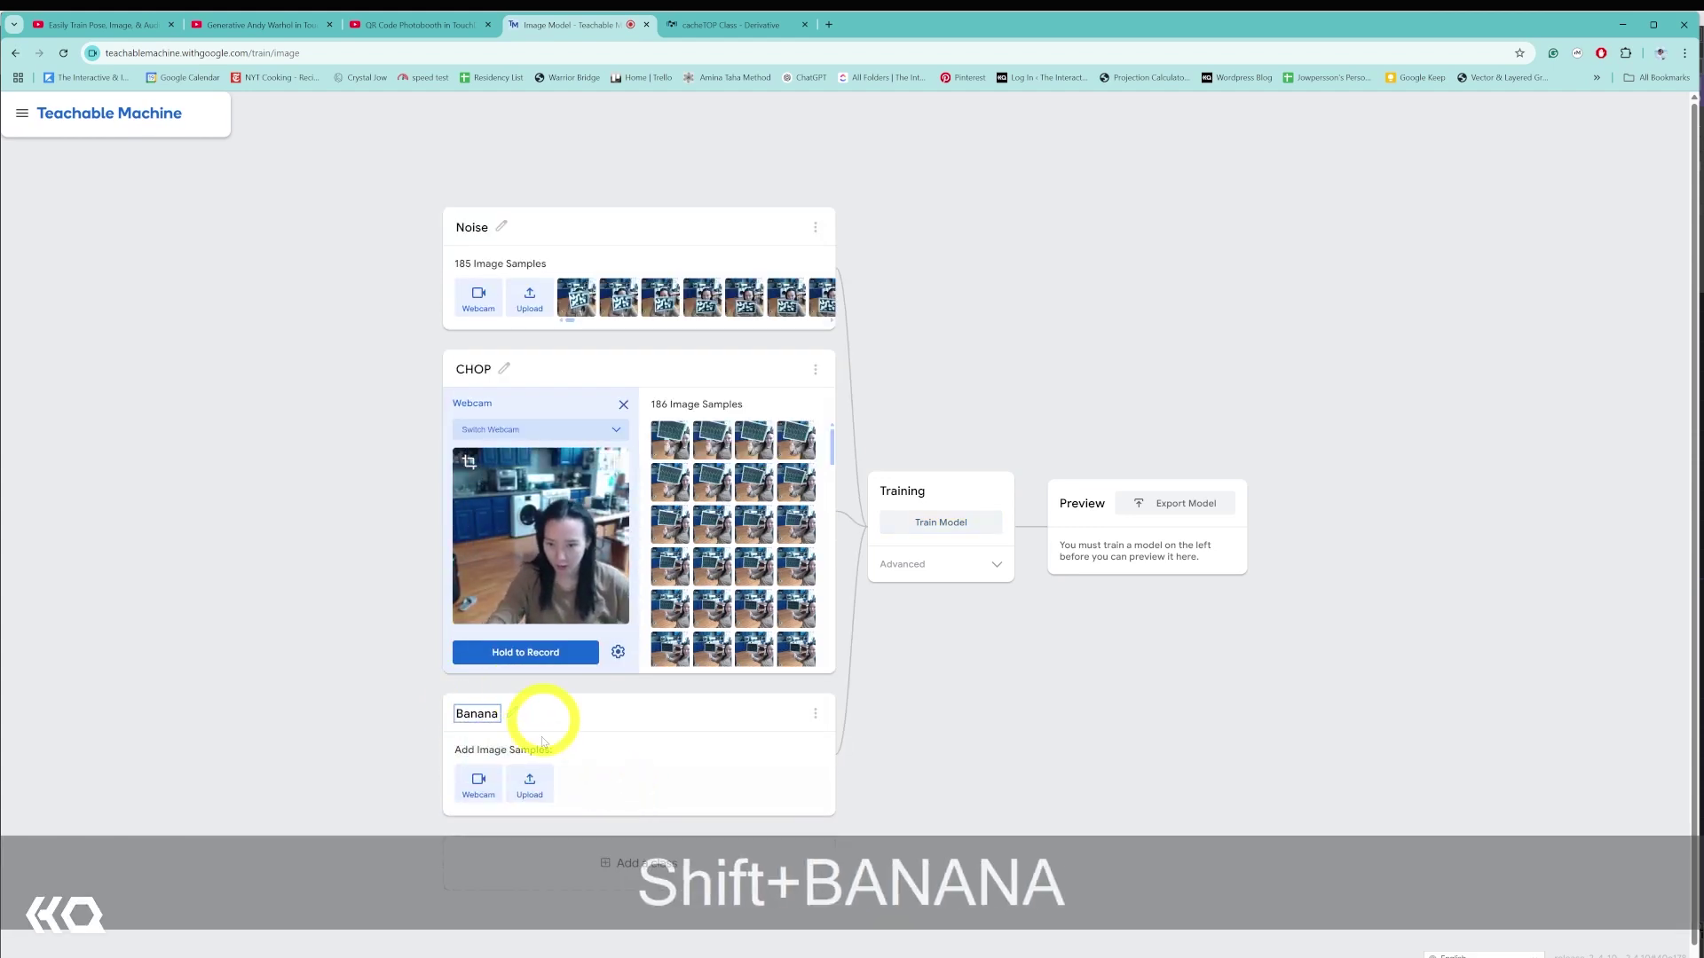
click(472, 781)
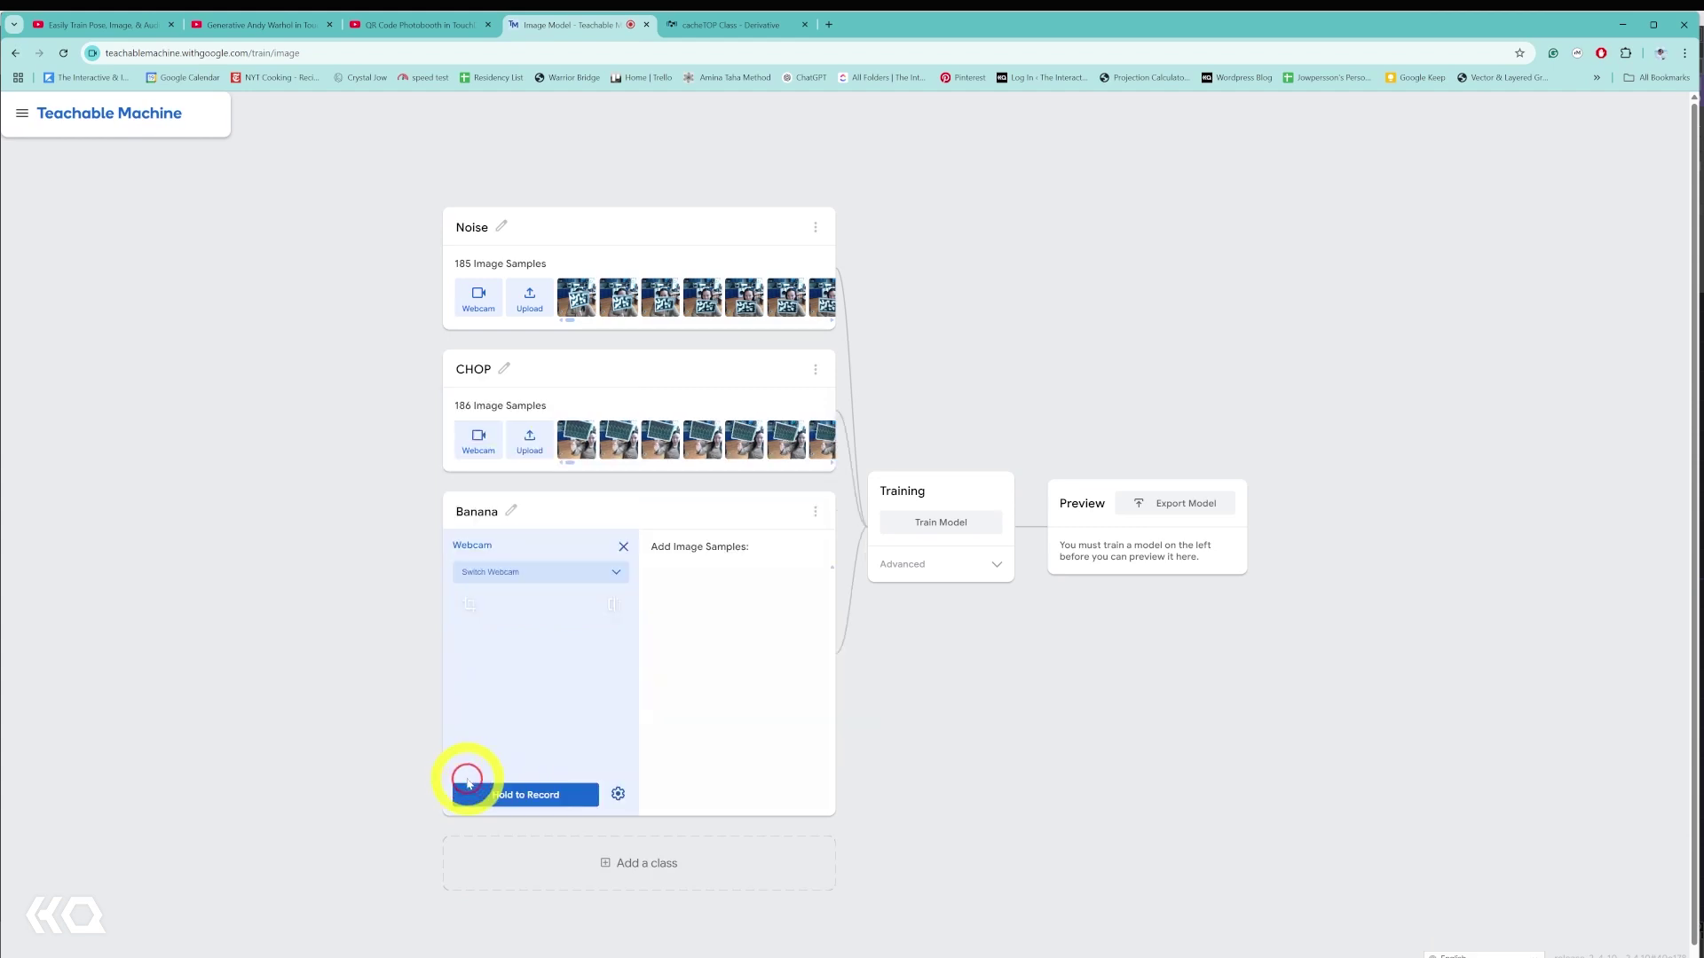
drag(520, 796, 535, 797)
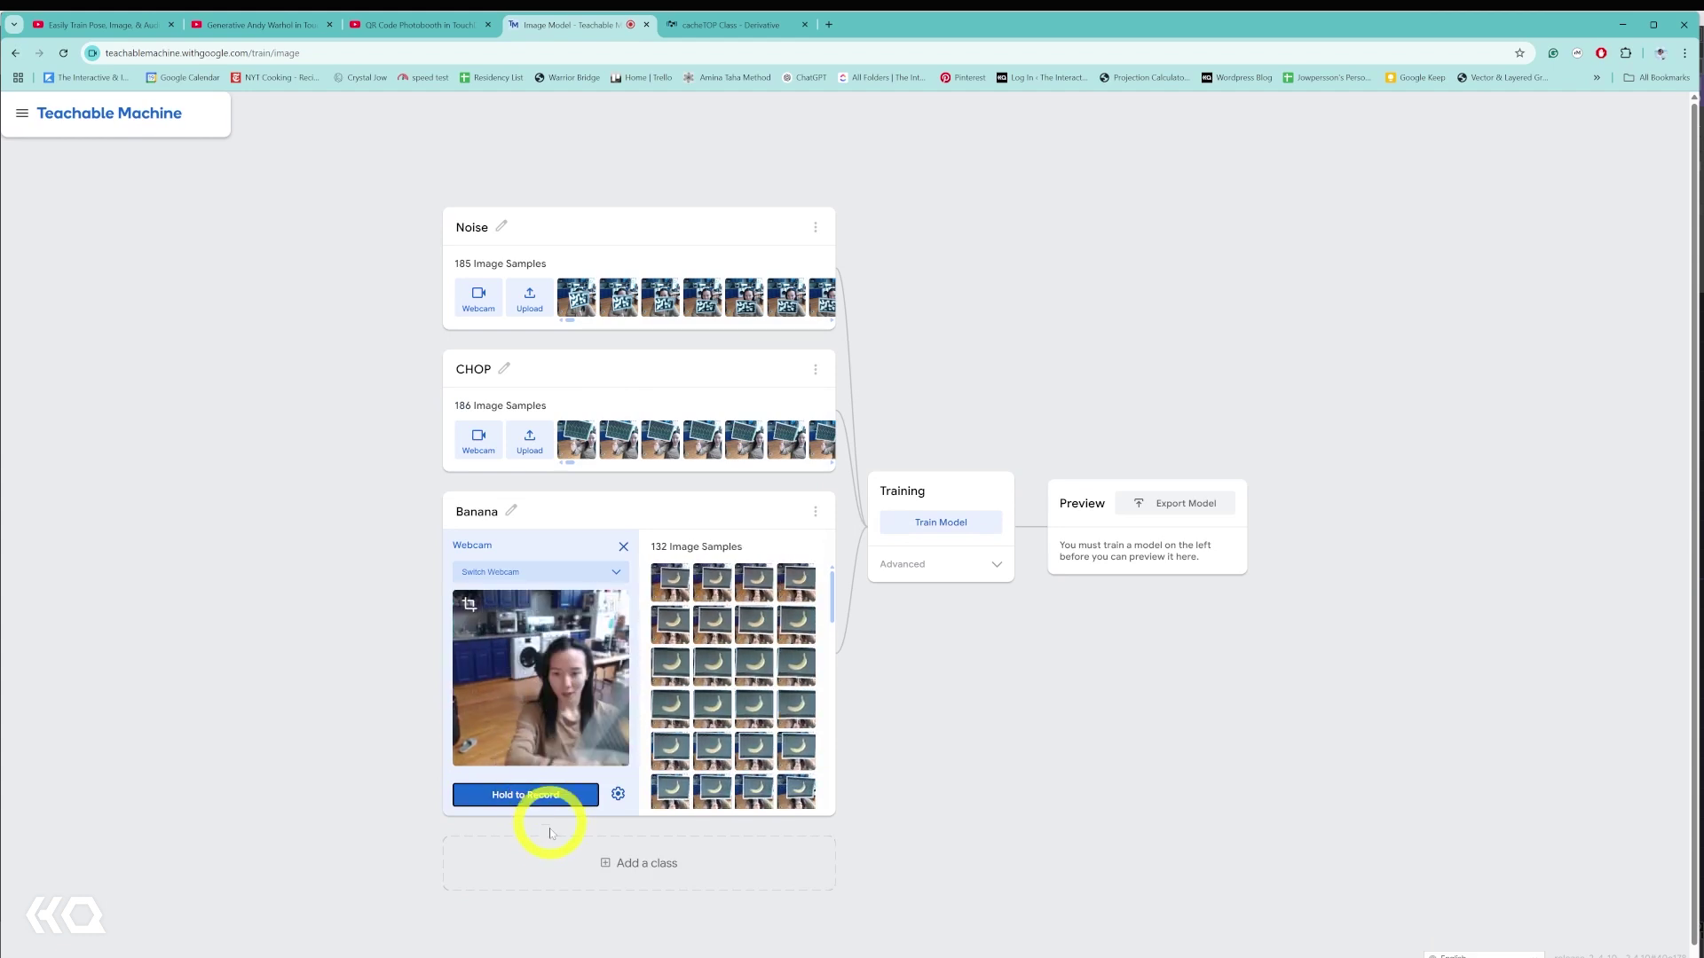
- Add a fourth class named Torus and record webcam image samples of the torus sign for it
click(613, 879)
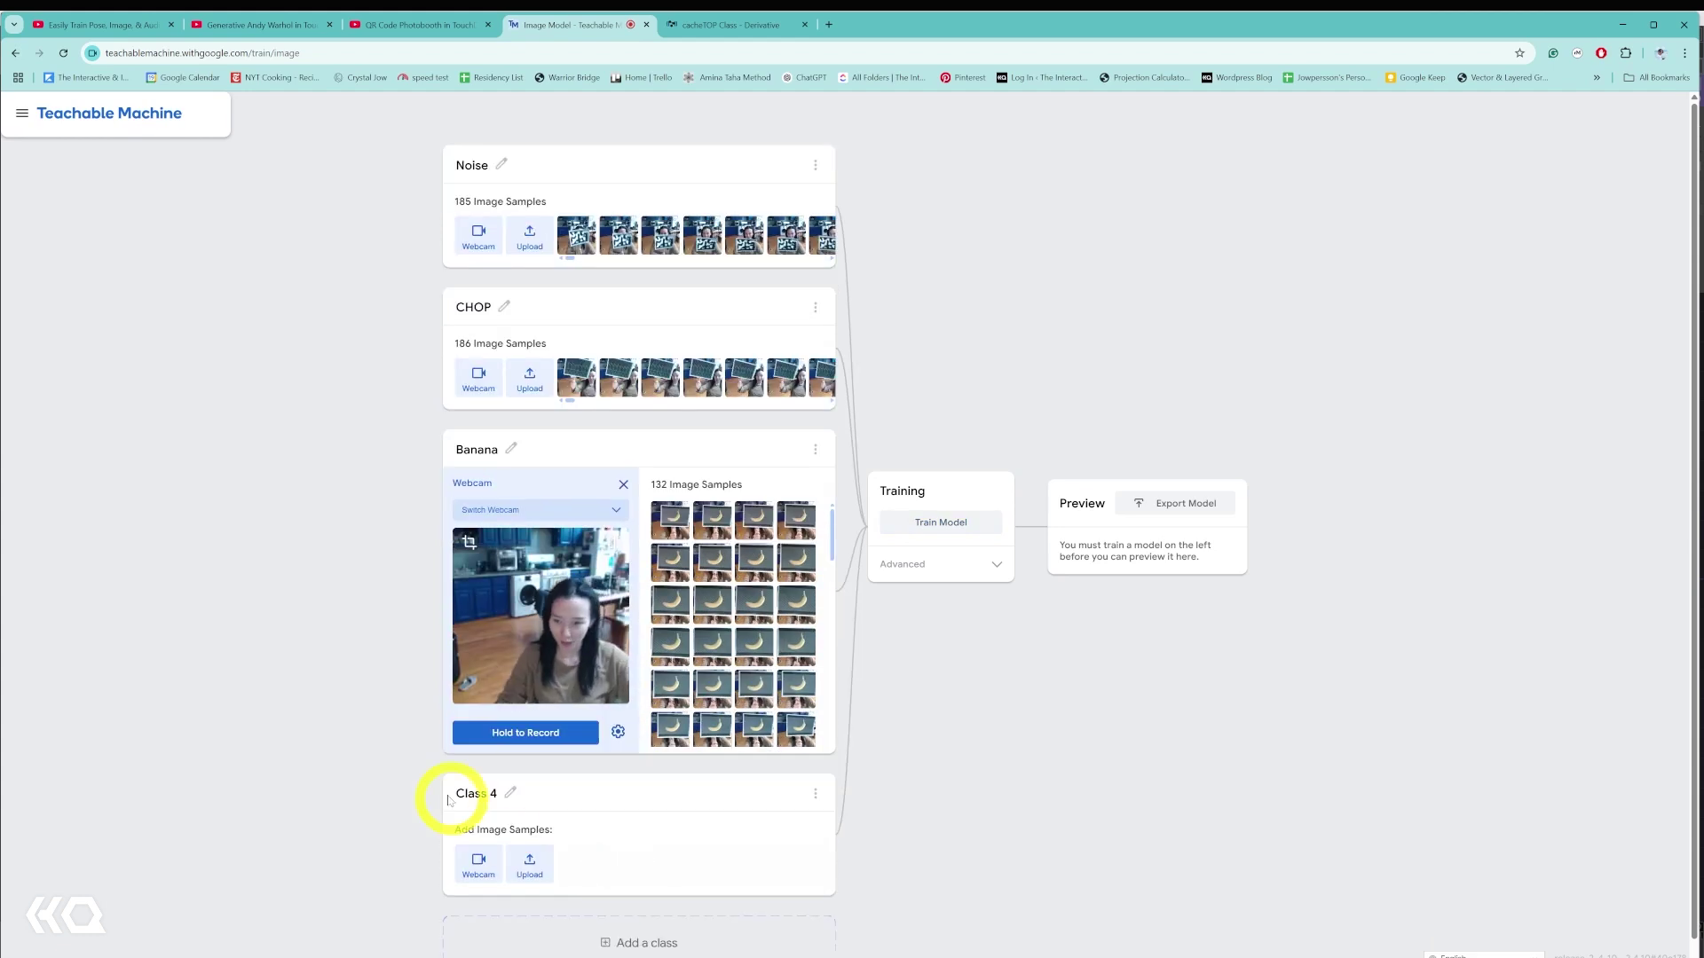
text(Tors)
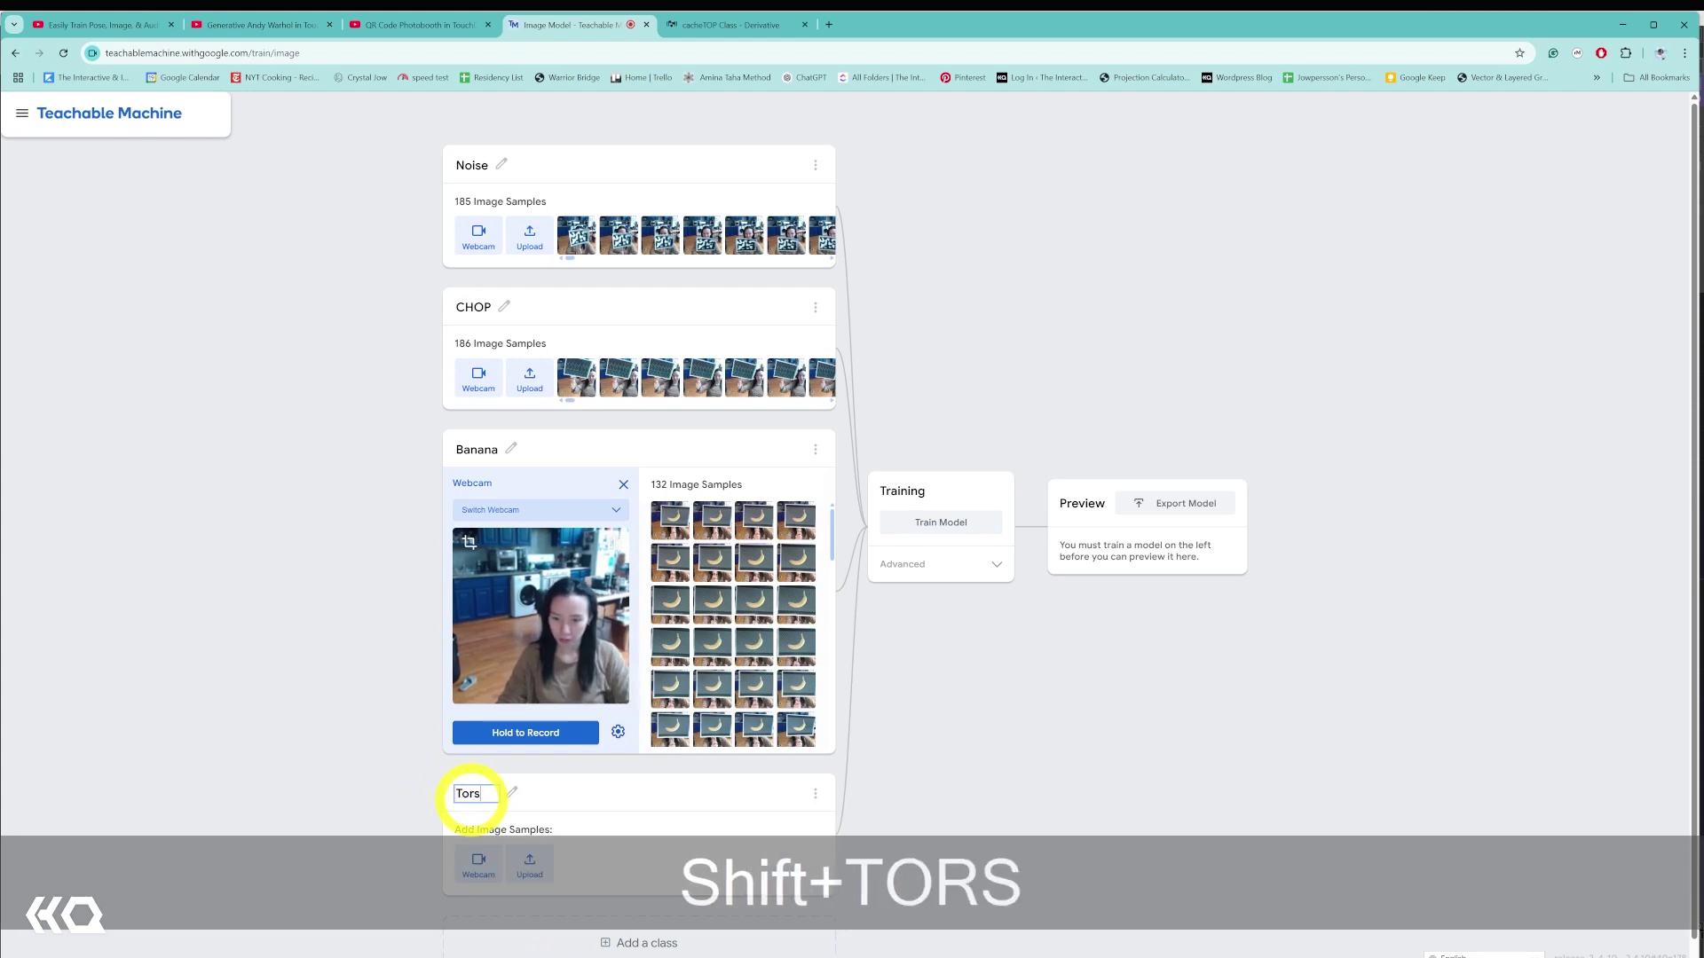
key(BackSpace)
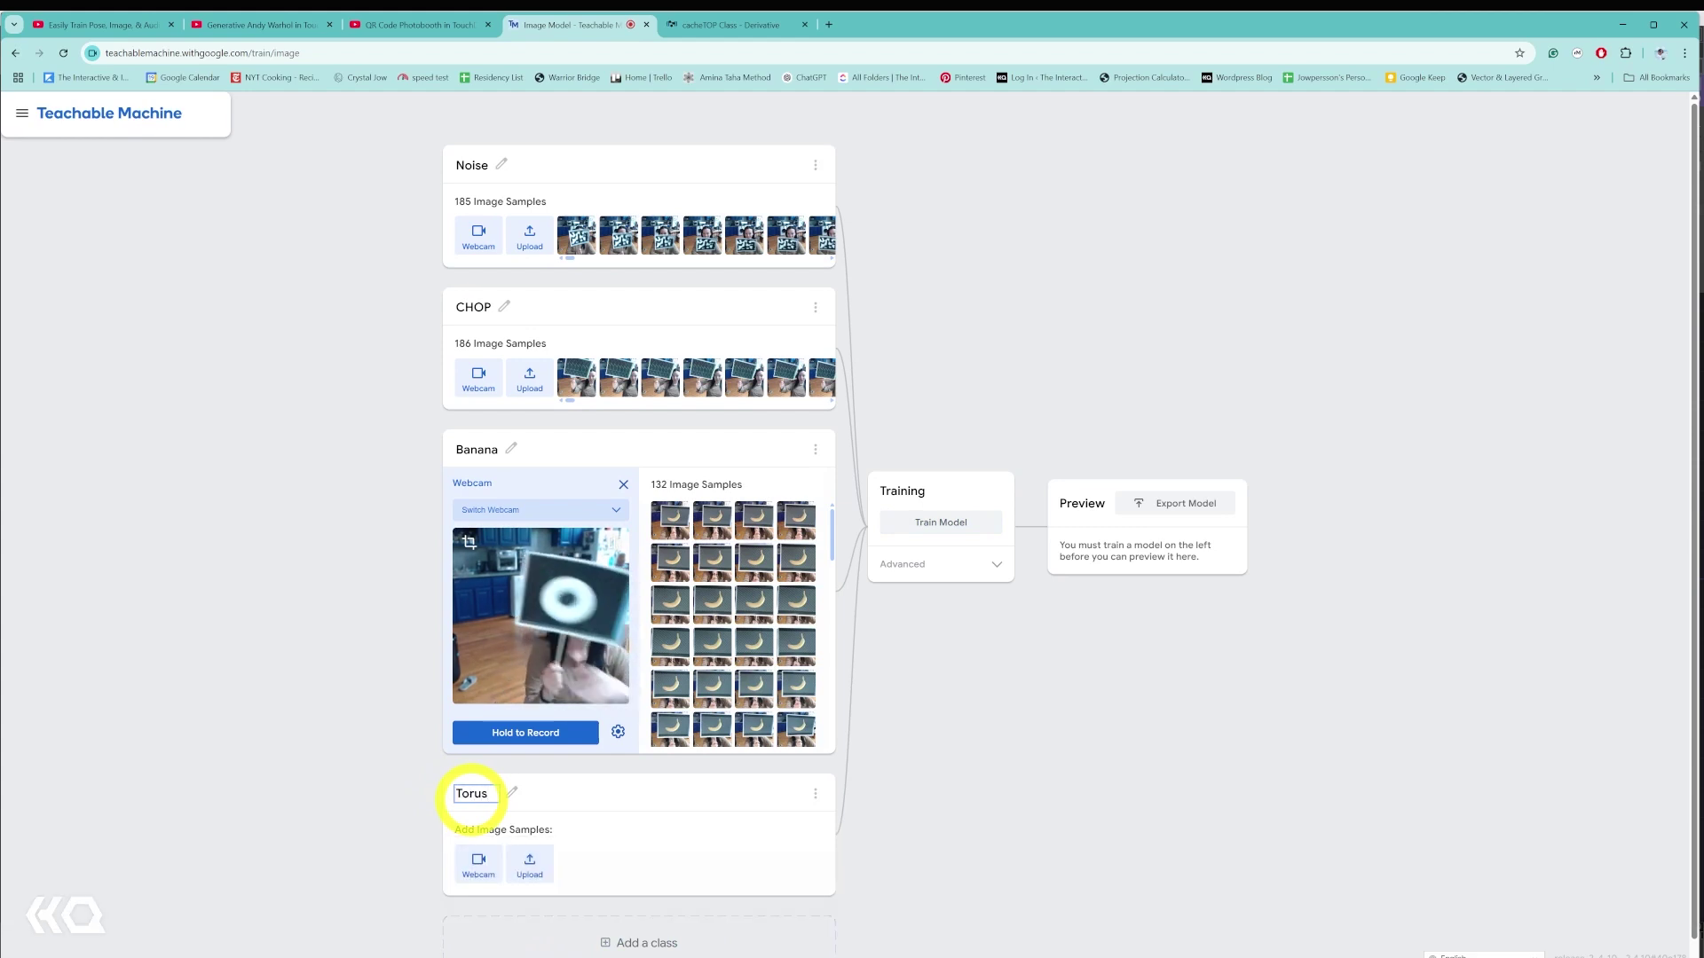
click(478, 864)
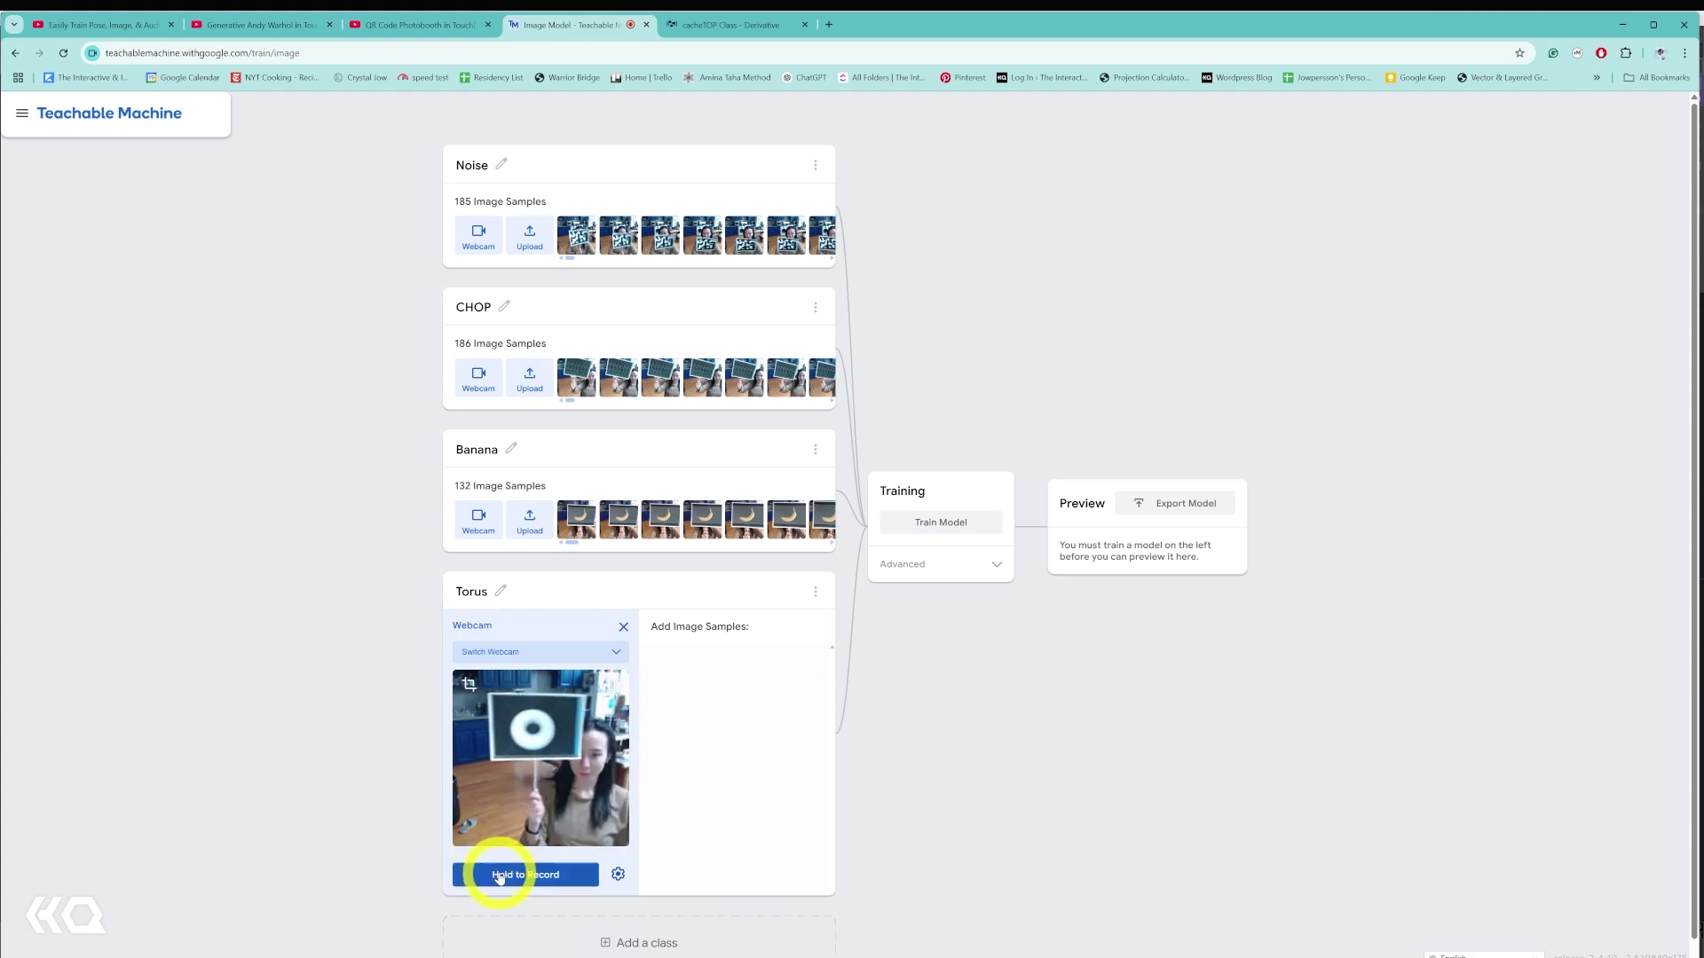
drag(501, 879, 620, 804)
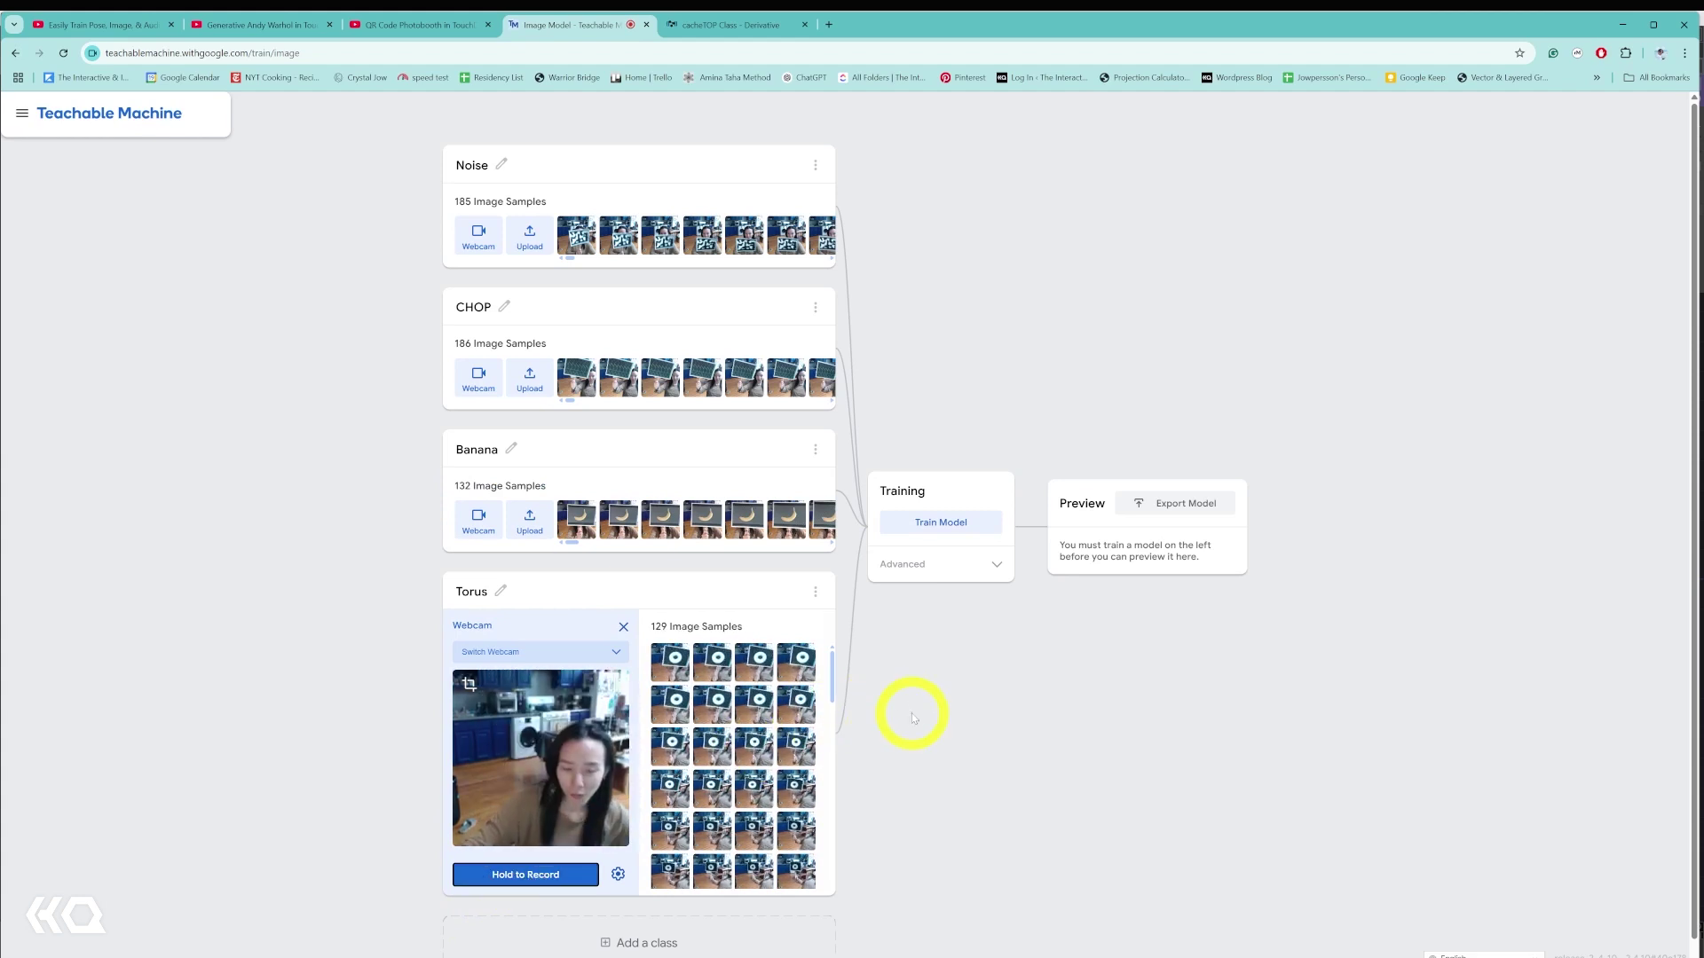
- Train the image model on the four classes and export it by uploading it to a shareable link
click(956, 523)
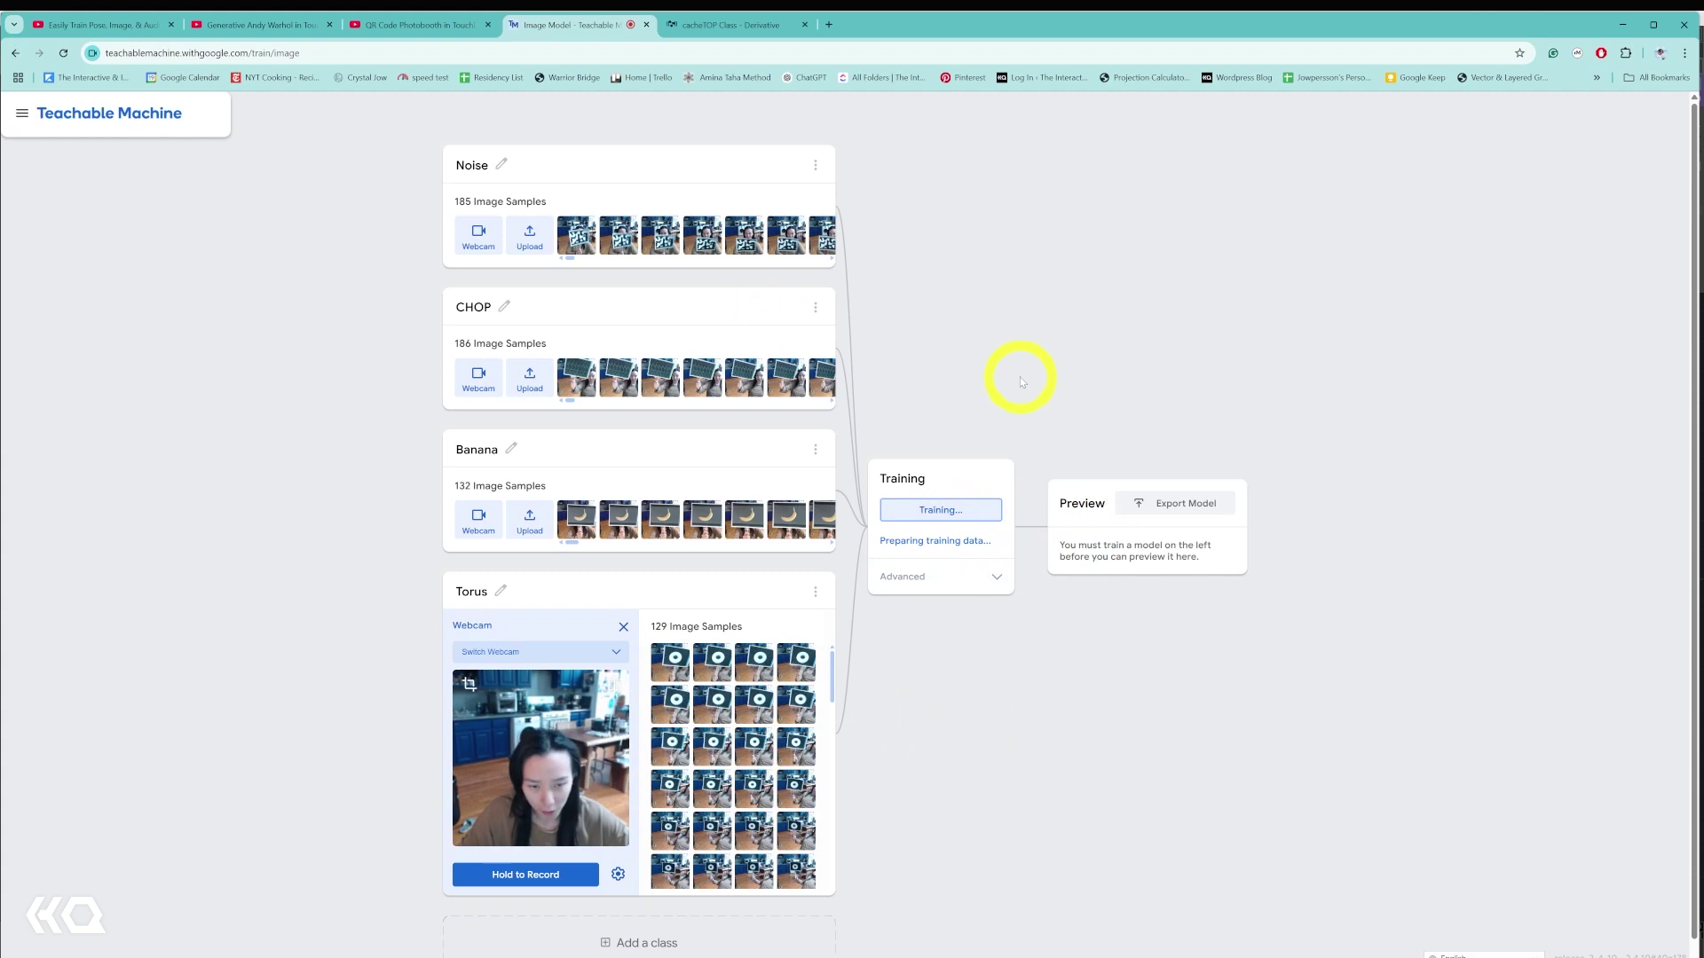
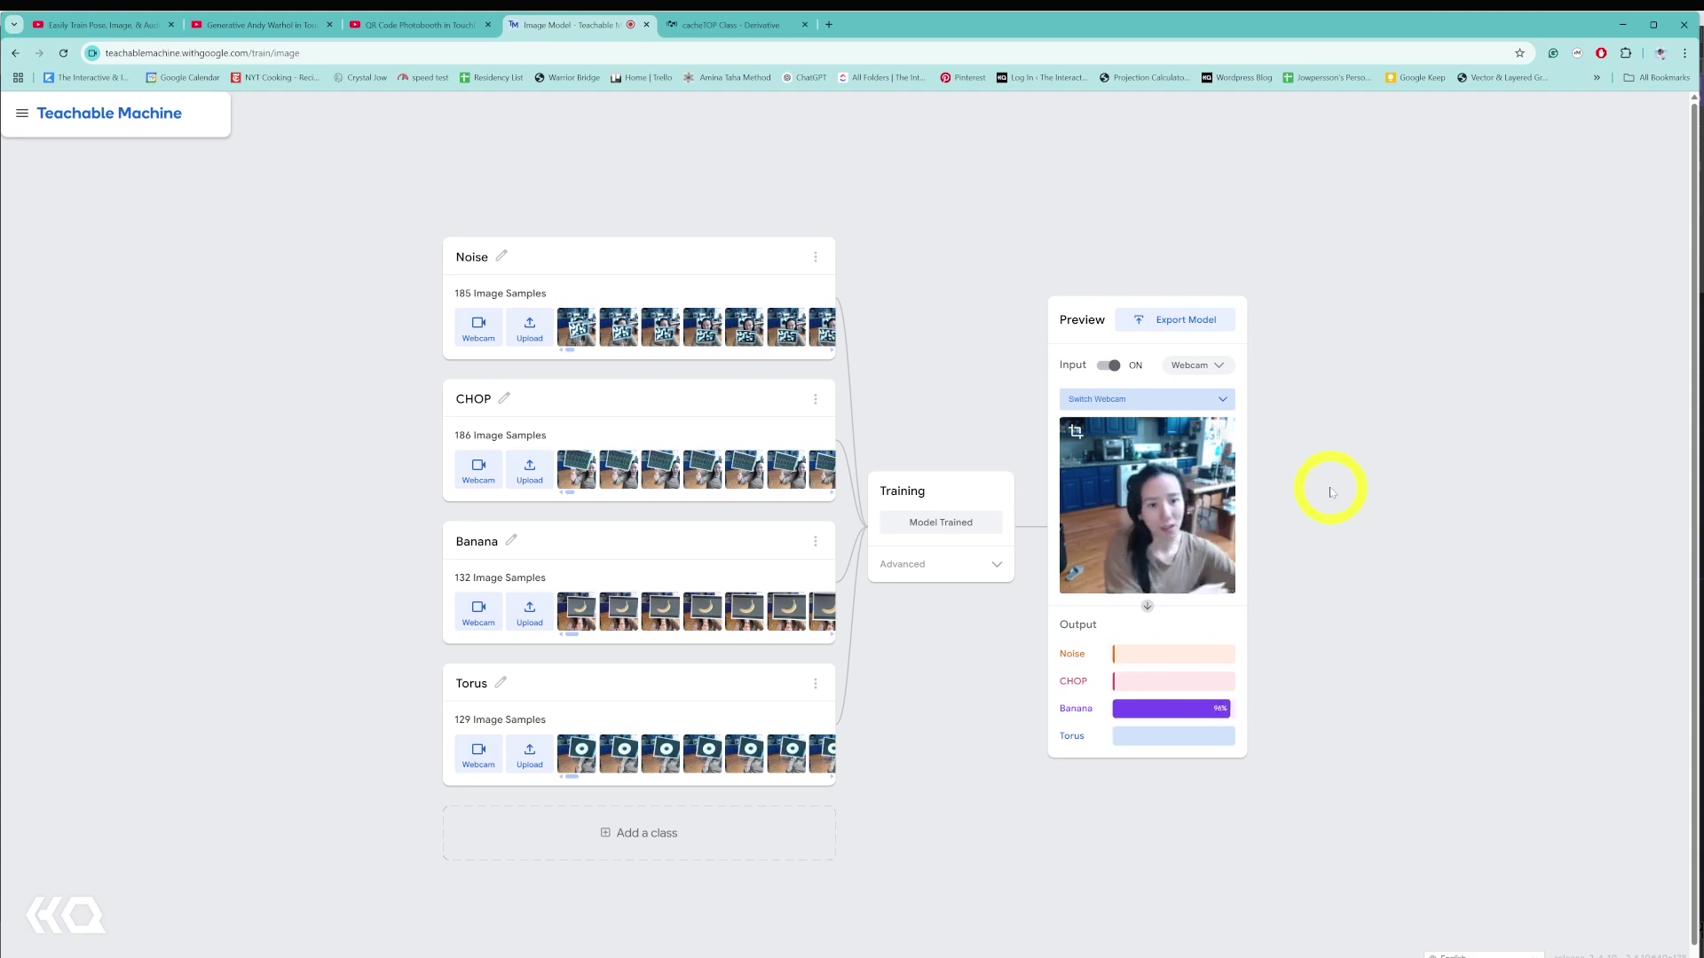
click(1194, 320)
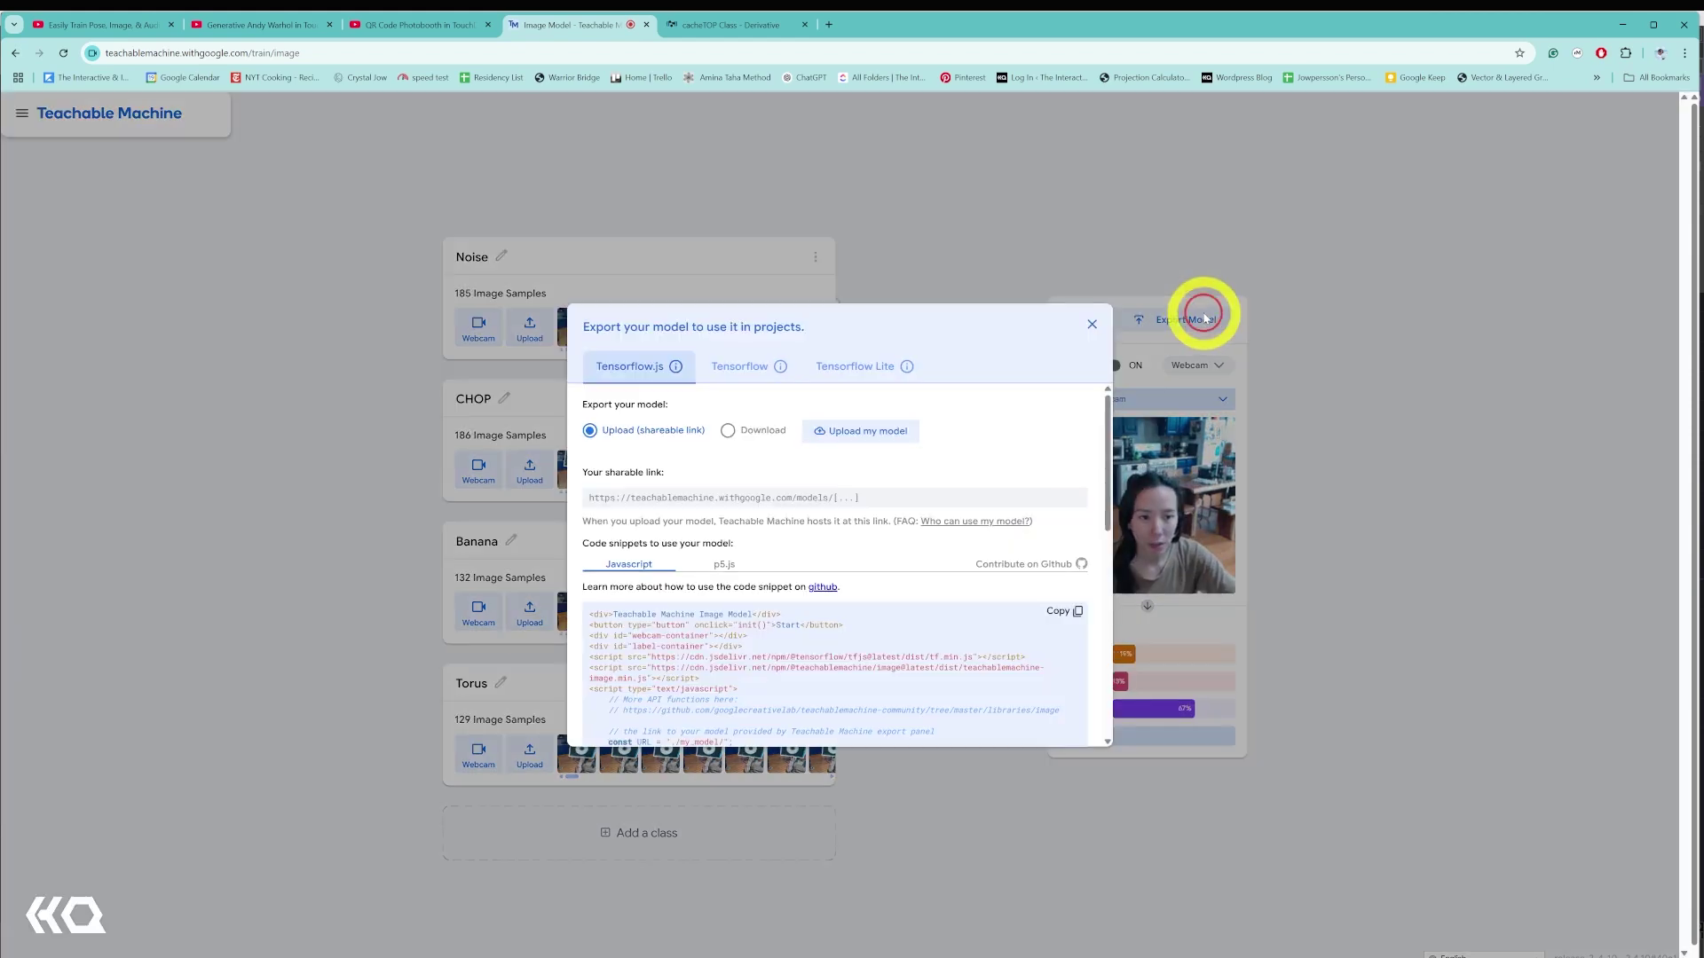
click(874, 435)
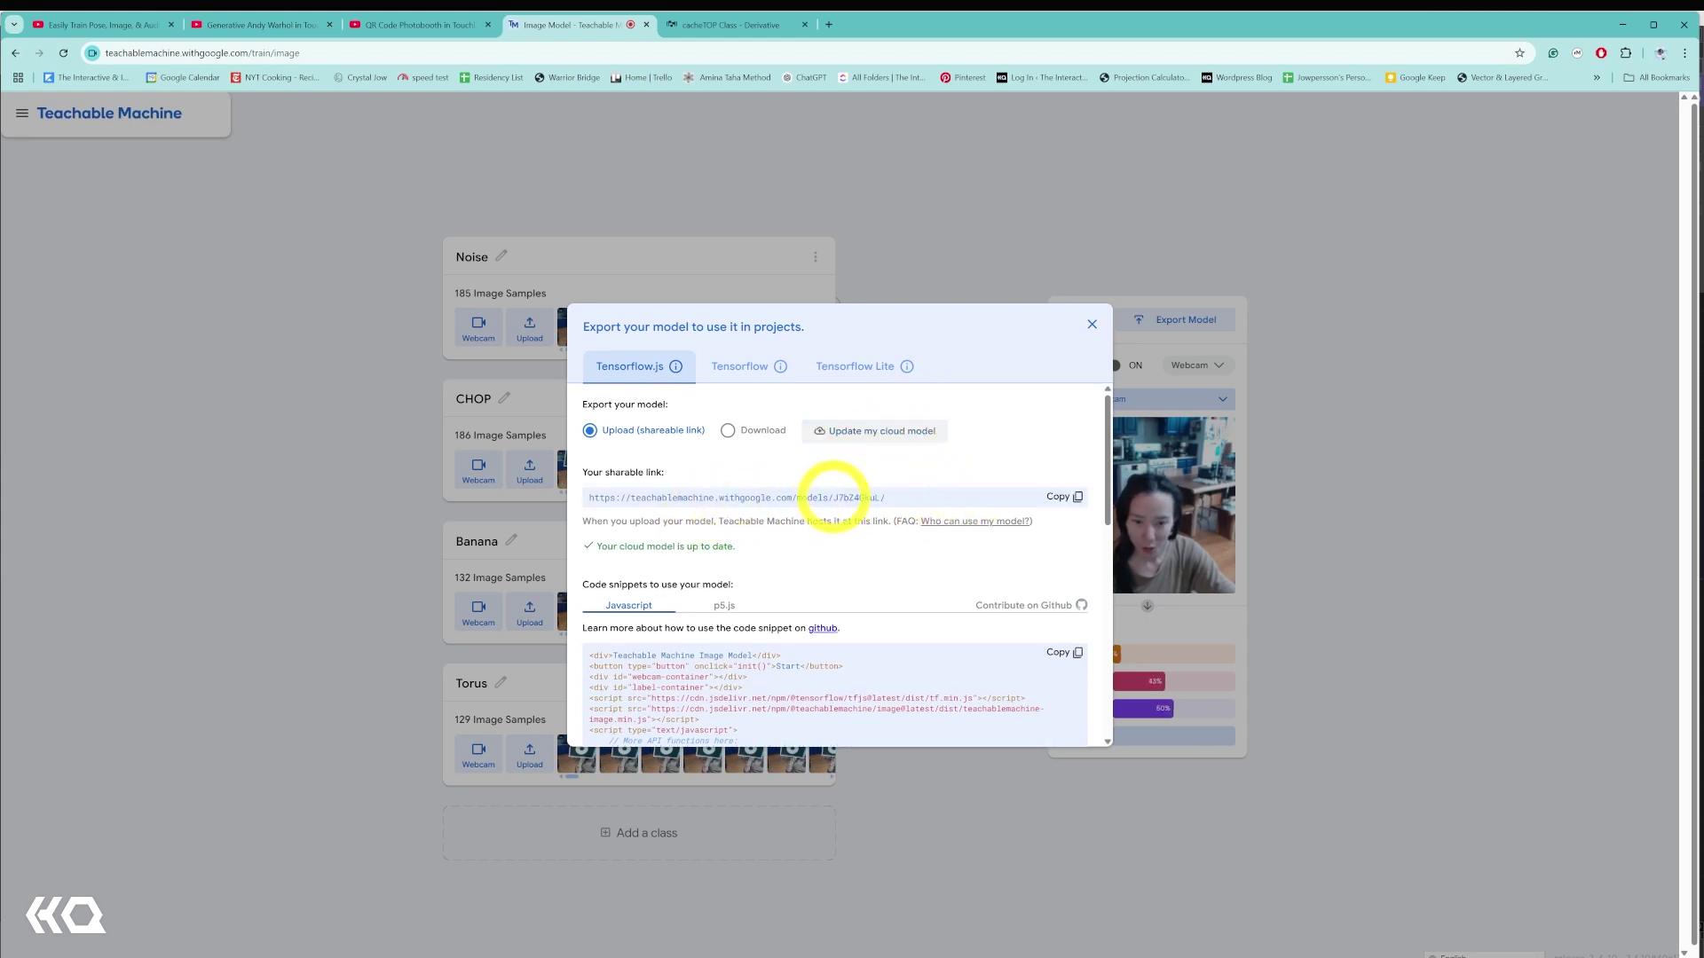
- Copy only the model ID from the end of the shareable link
drag(832, 494, 881, 493)
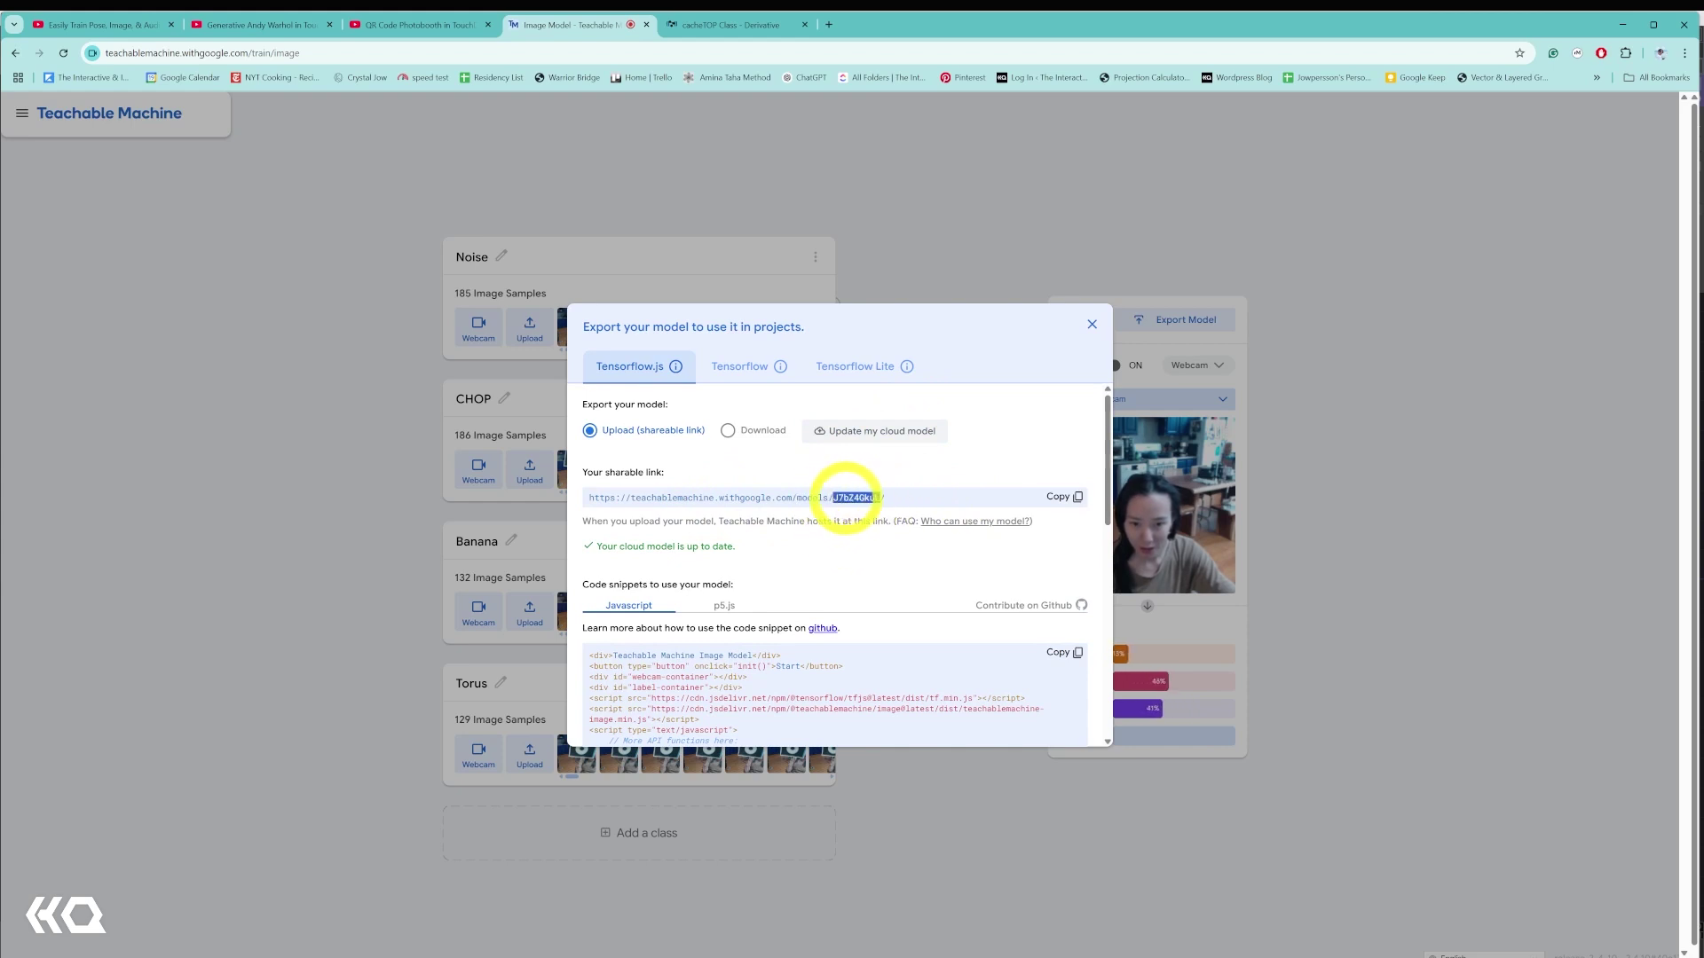
key(ctrl+c)
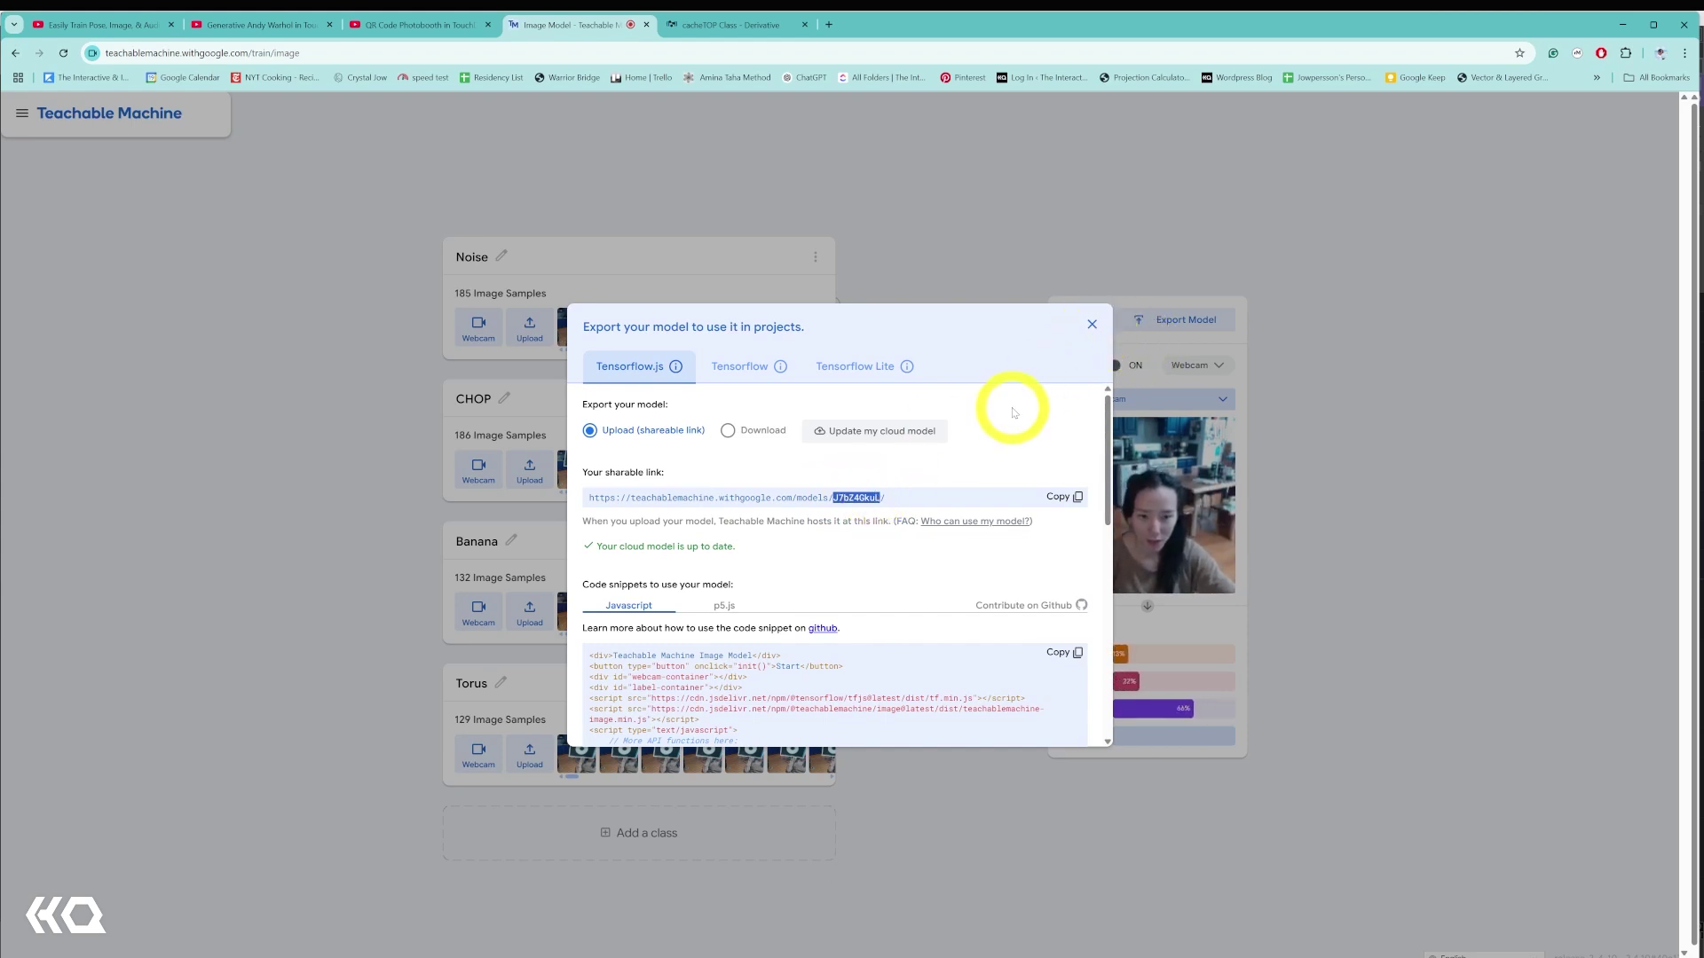
key(ctrl+c)
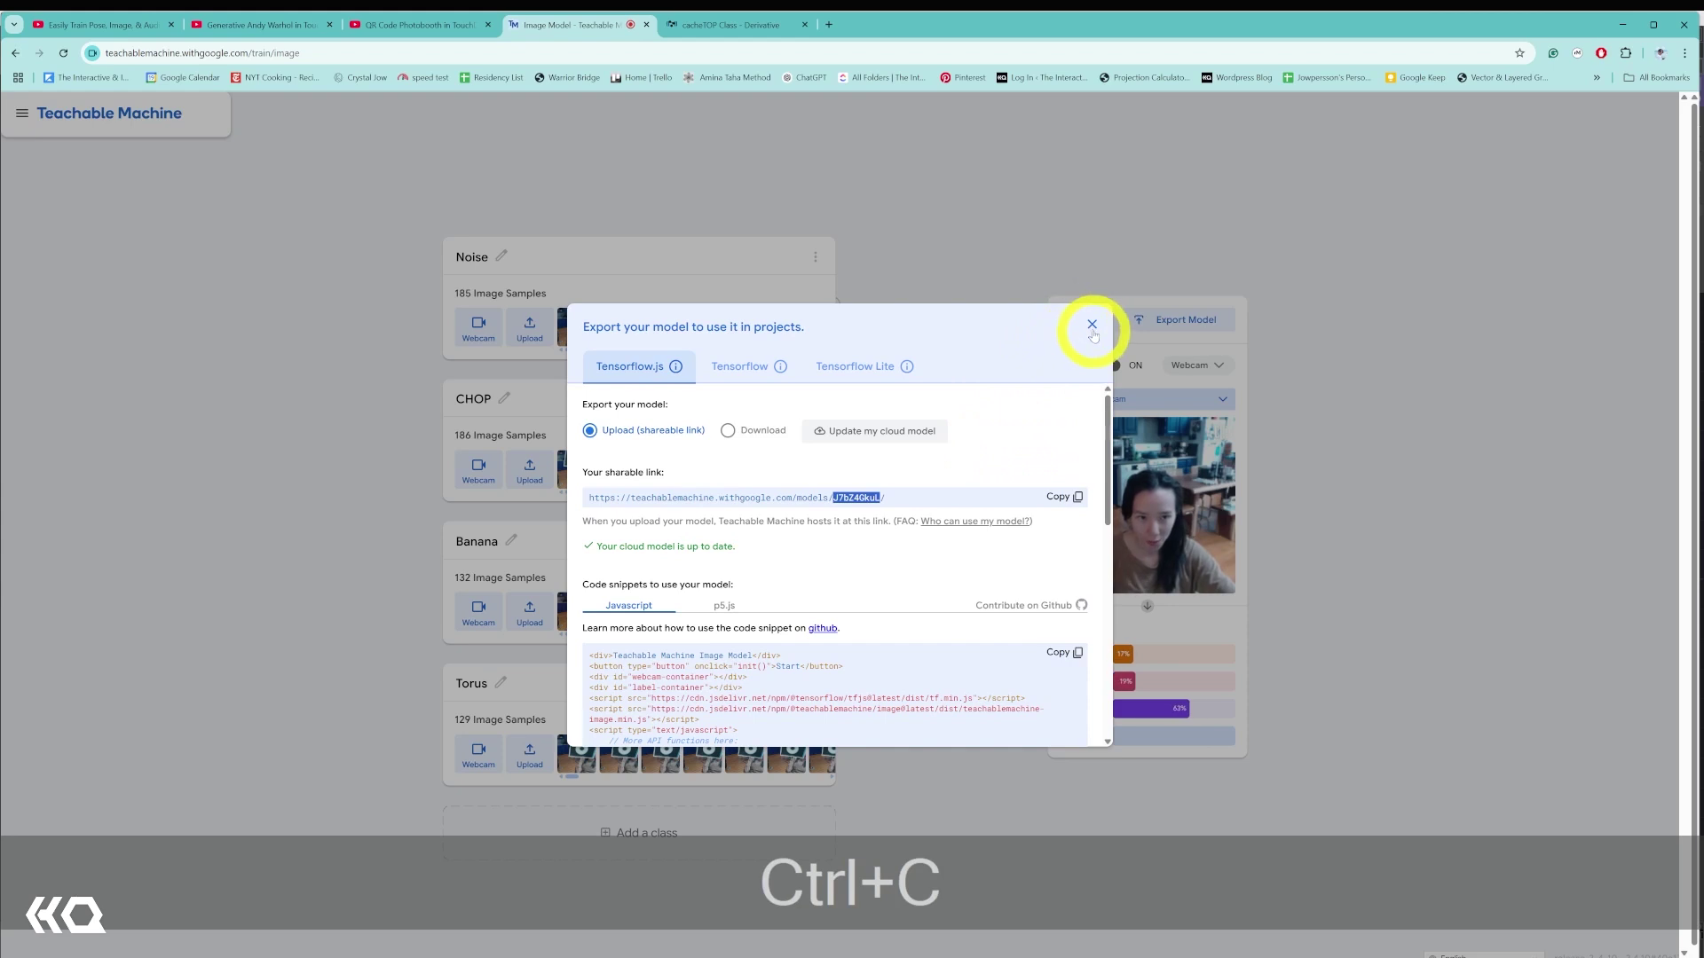
- Close the export window and switch the preview's webcam to HD Pro Webcam C920 (046d:0892)
click(1093, 326)
click(1103, 401)
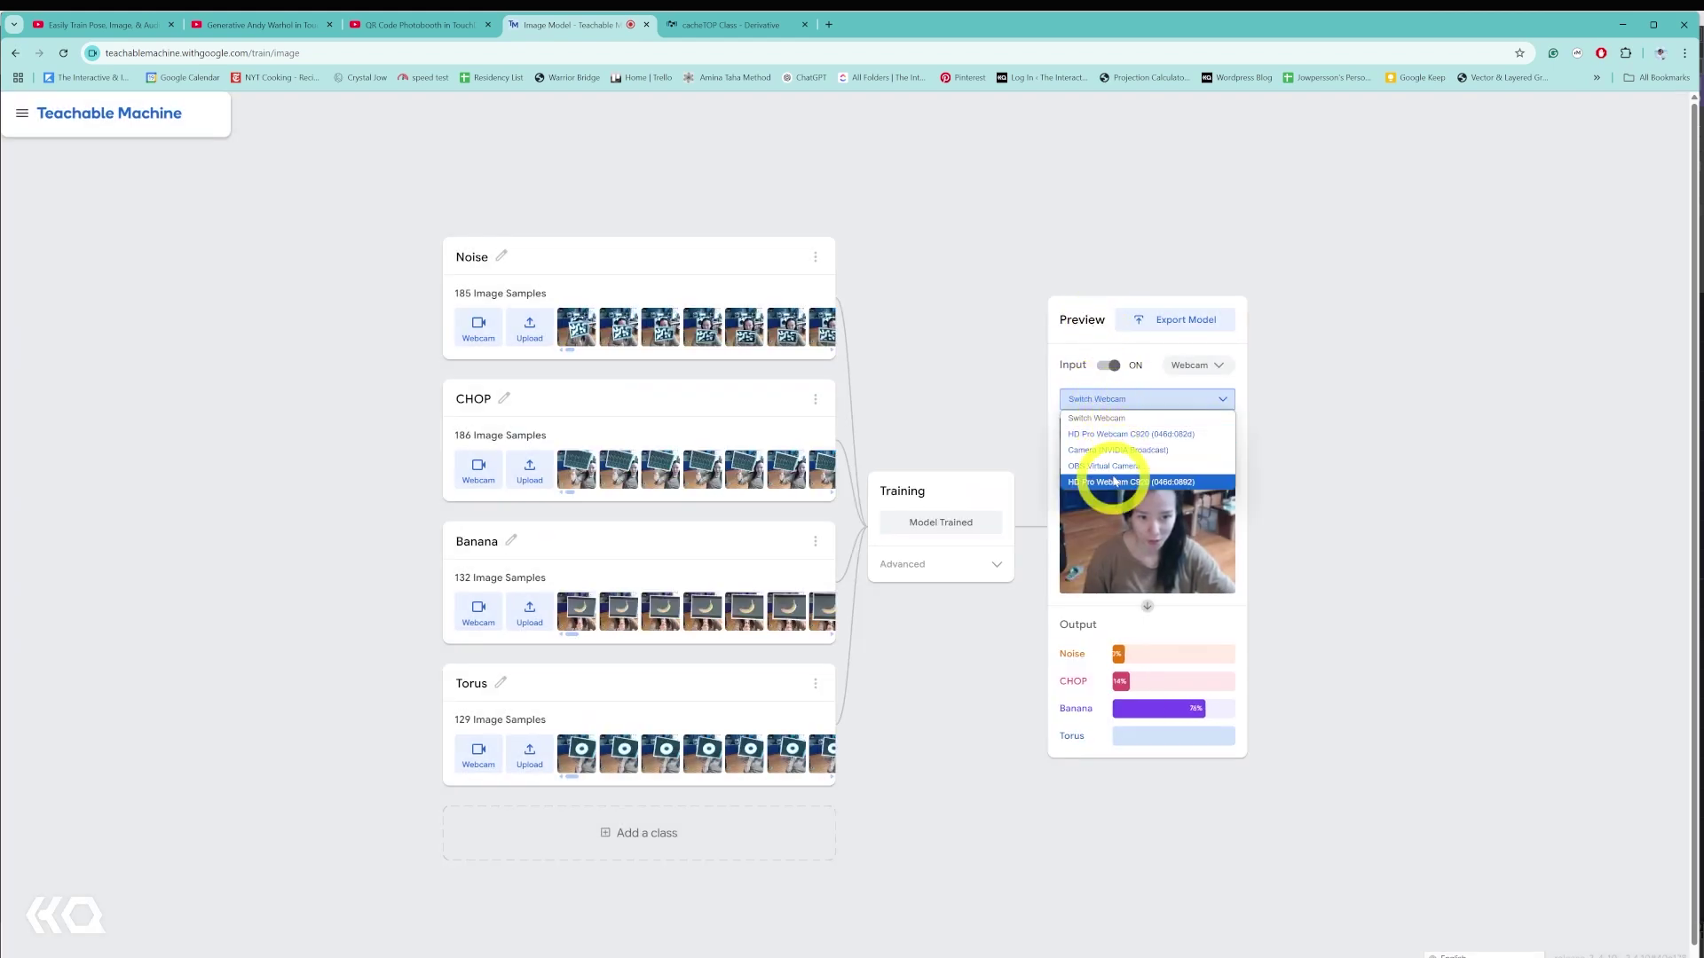
click(1109, 482)
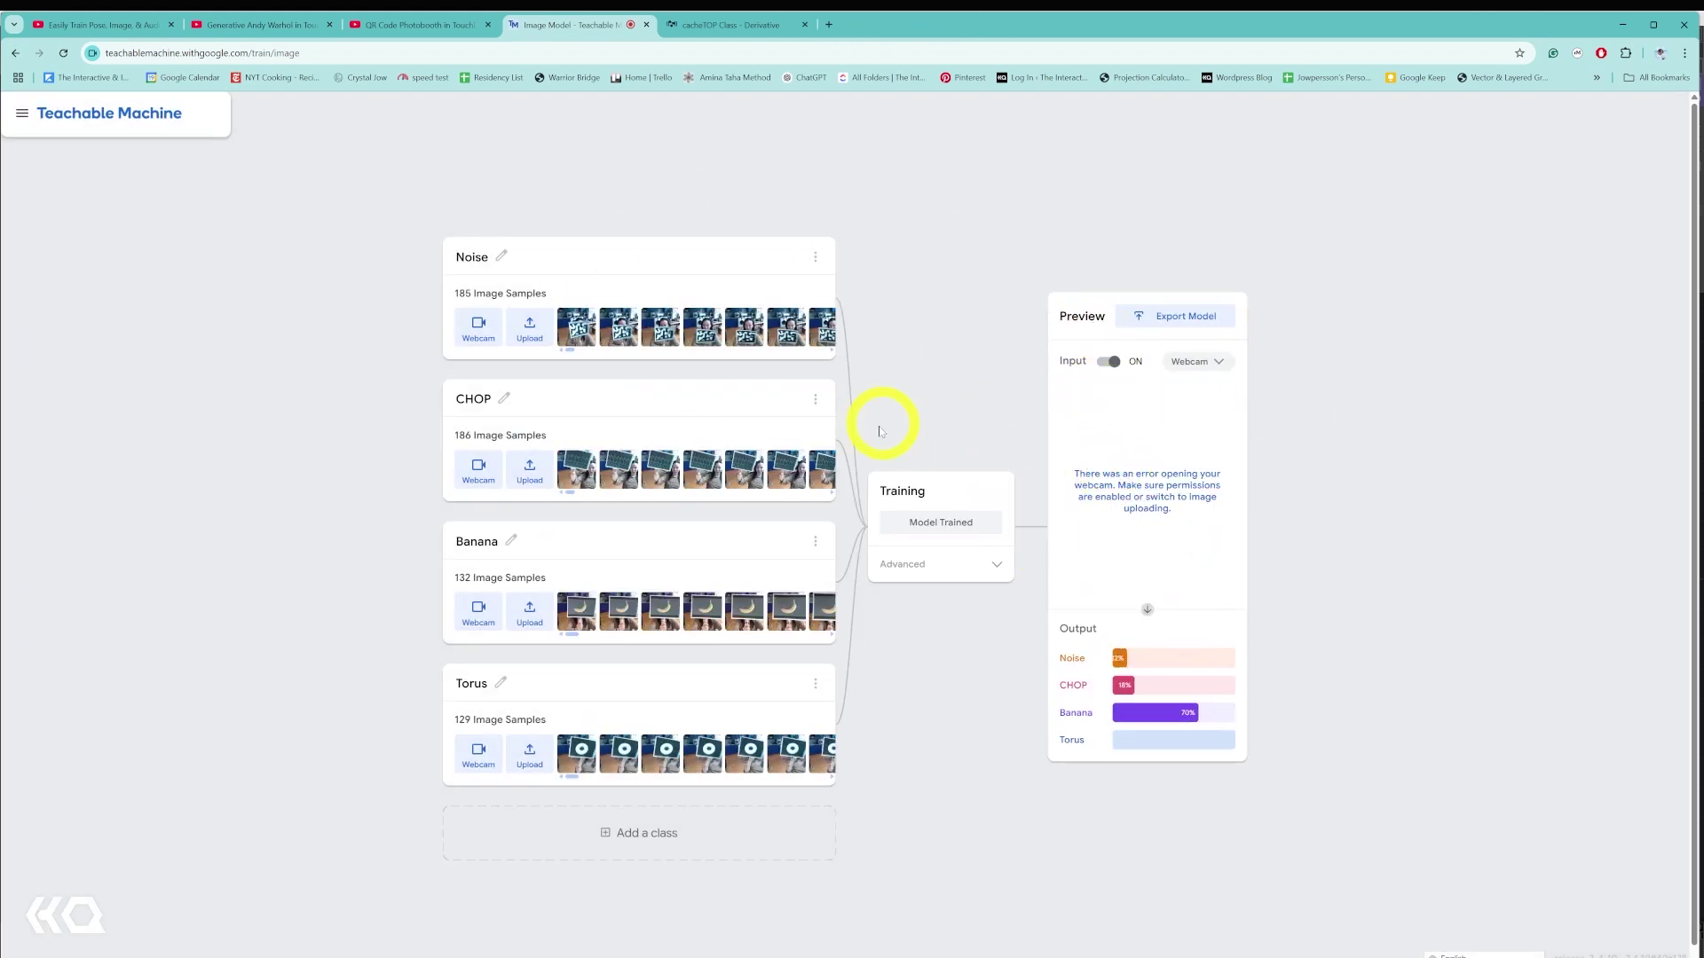
- Switch to TouchDesigner and add the custom Teachable_Machine_WedPB component from the palette to the project network
scroll(778, 331, down, 1)
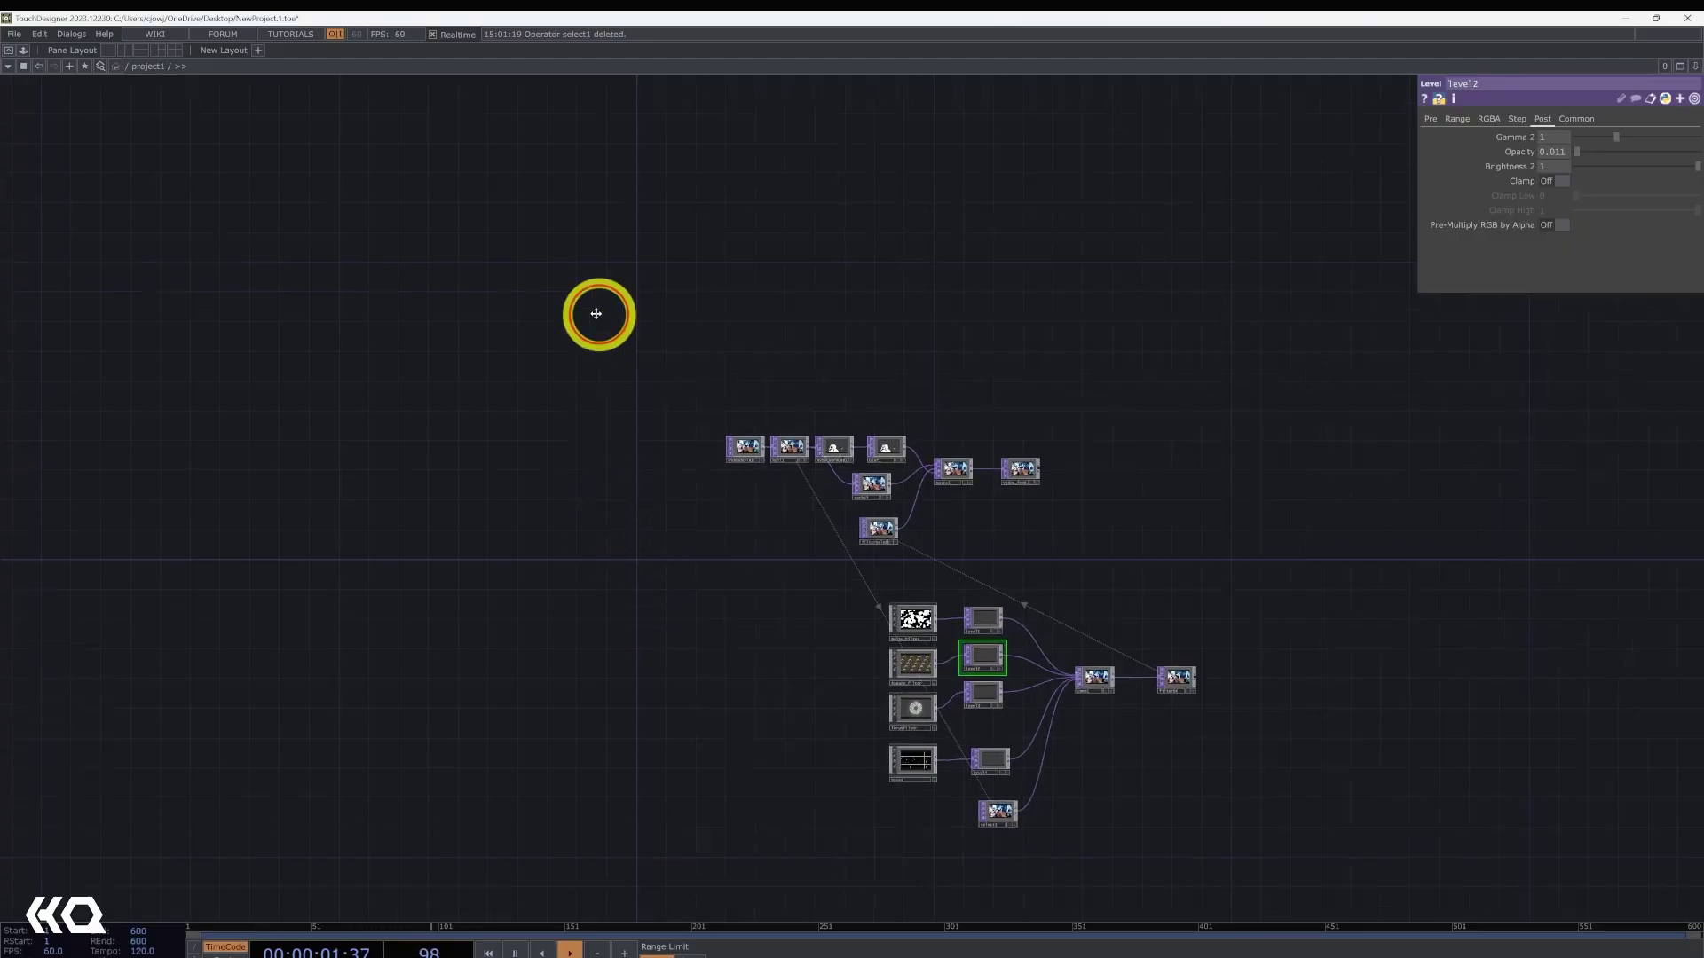
click(23, 50)
click(65, 295)
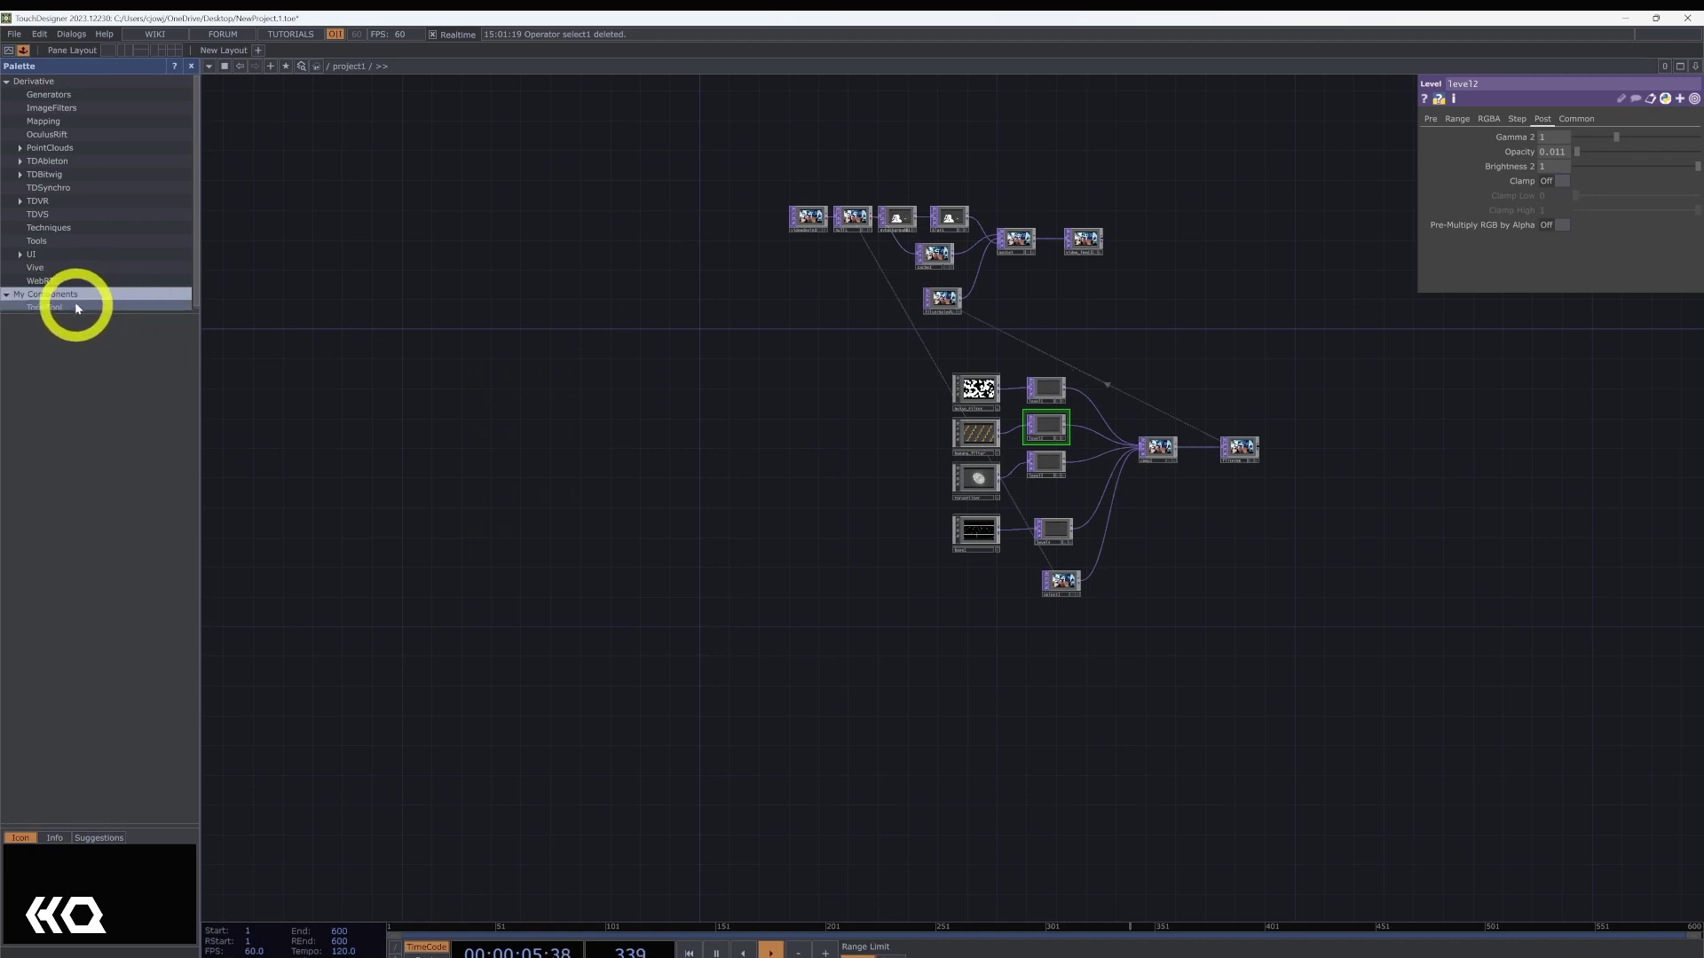
click(84, 306)
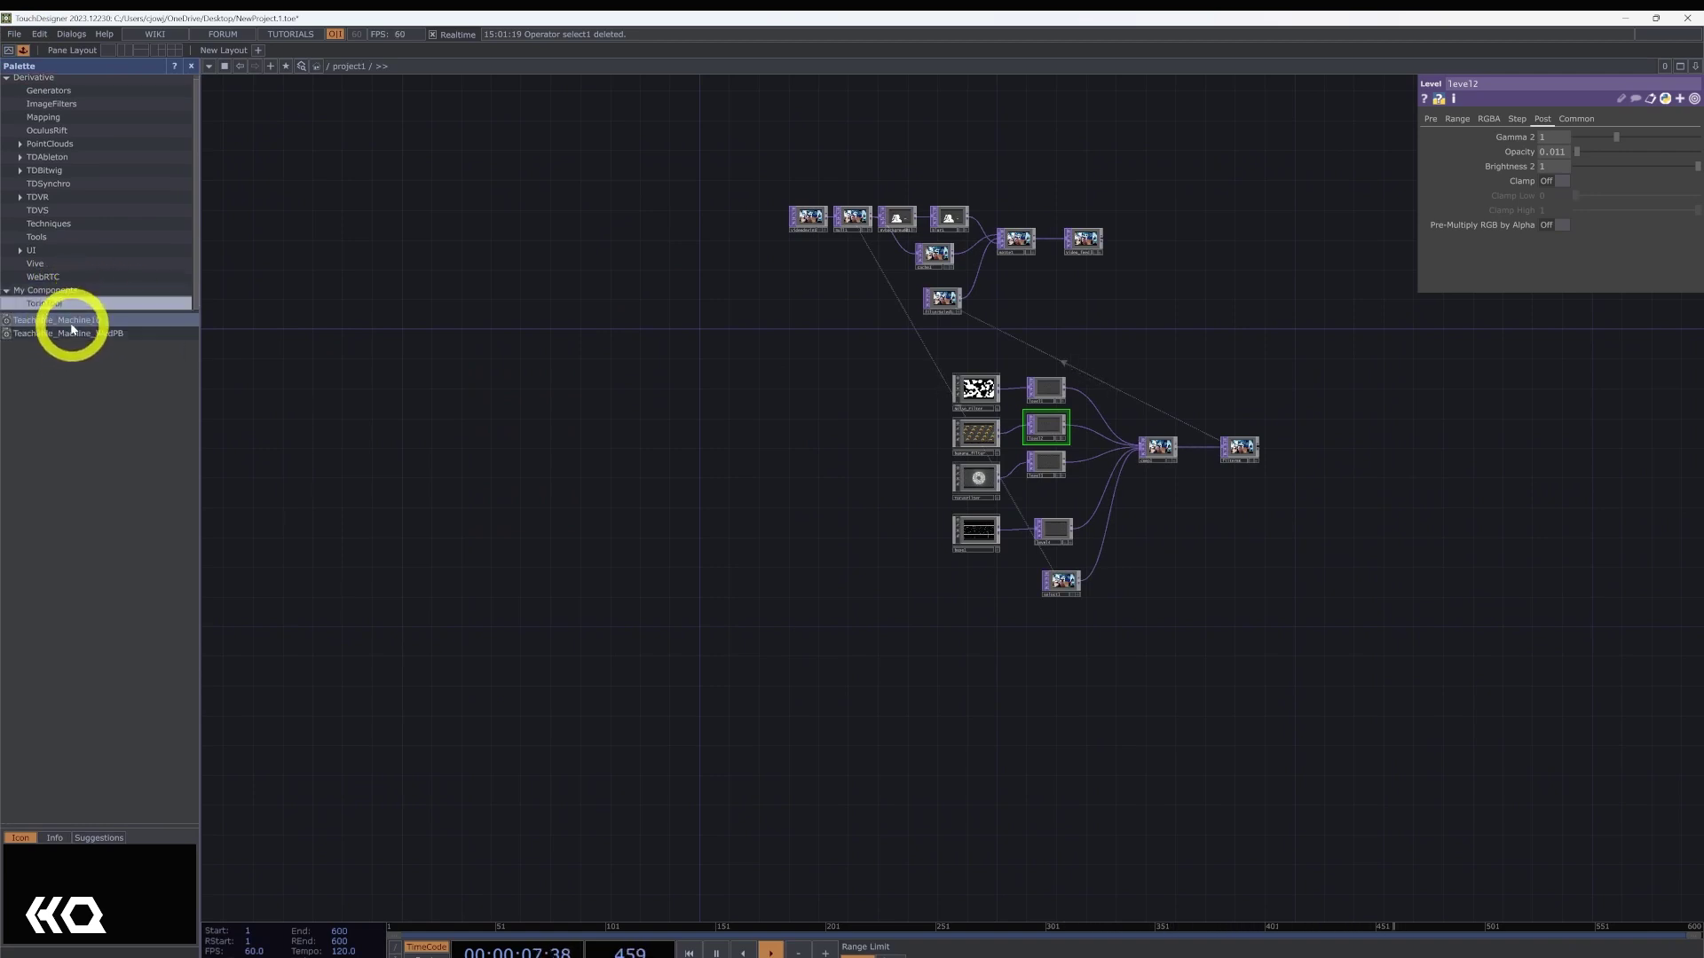
drag(72, 333, 637, 446)
click(191, 66)
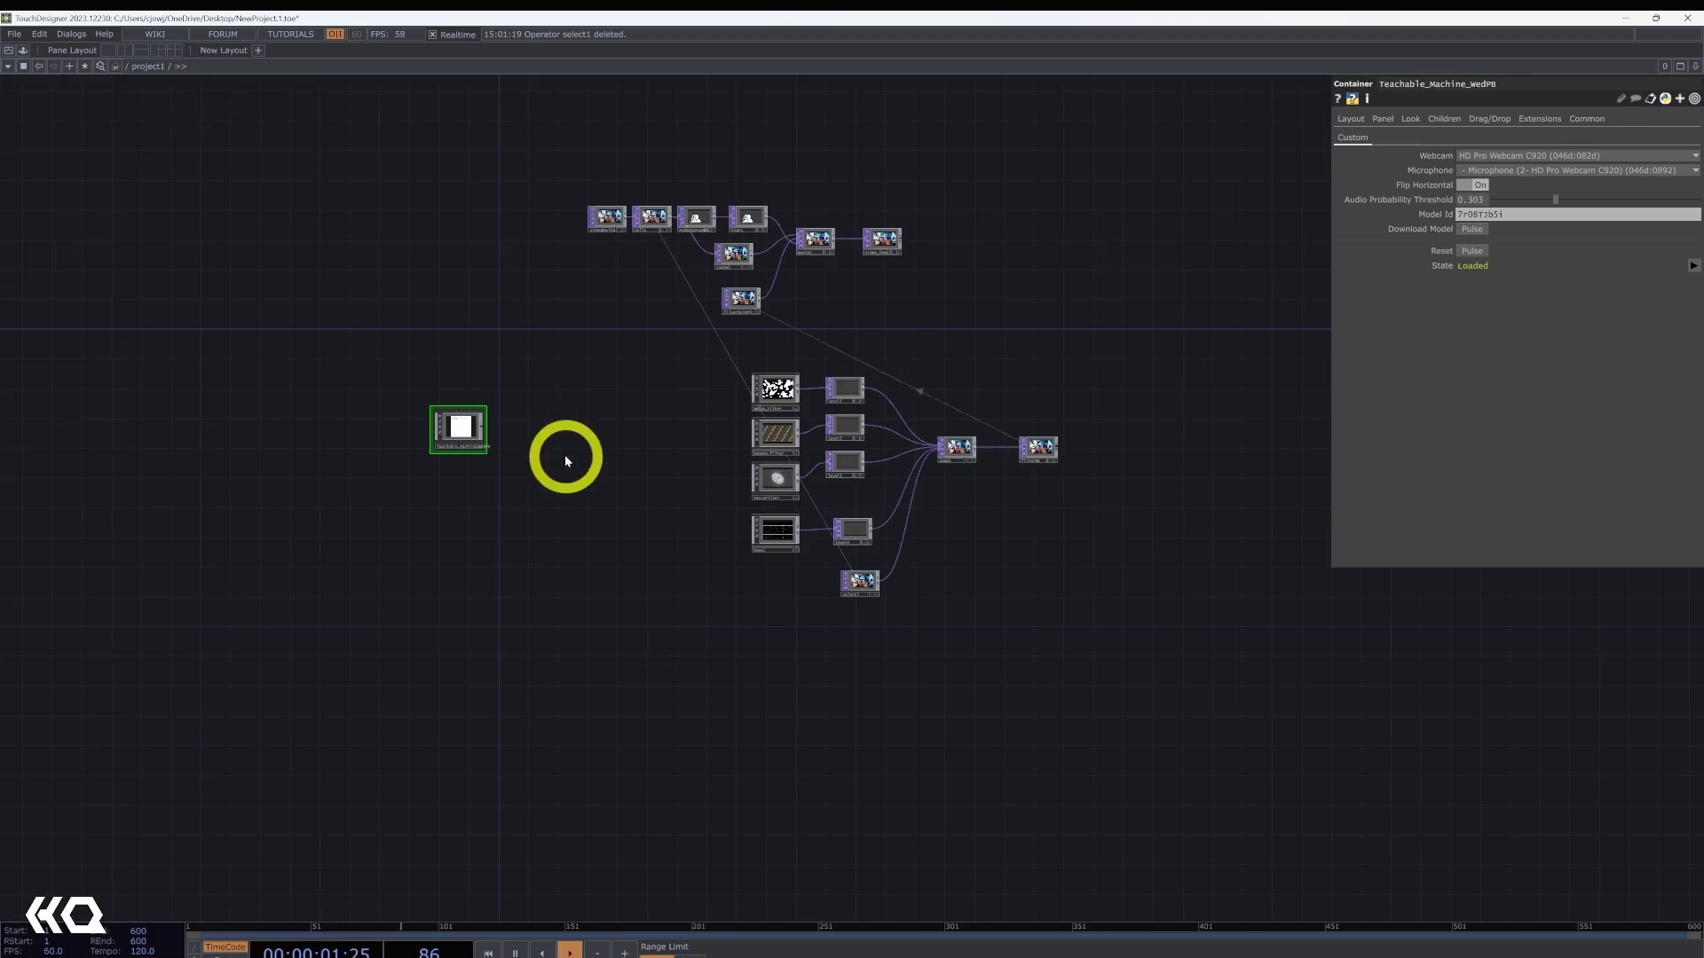
- Set the Teachable Machine component's Model Id to the copied ID and download the model
scroll(562, 456, up, 5)
scroll(633, 409, up, 4)
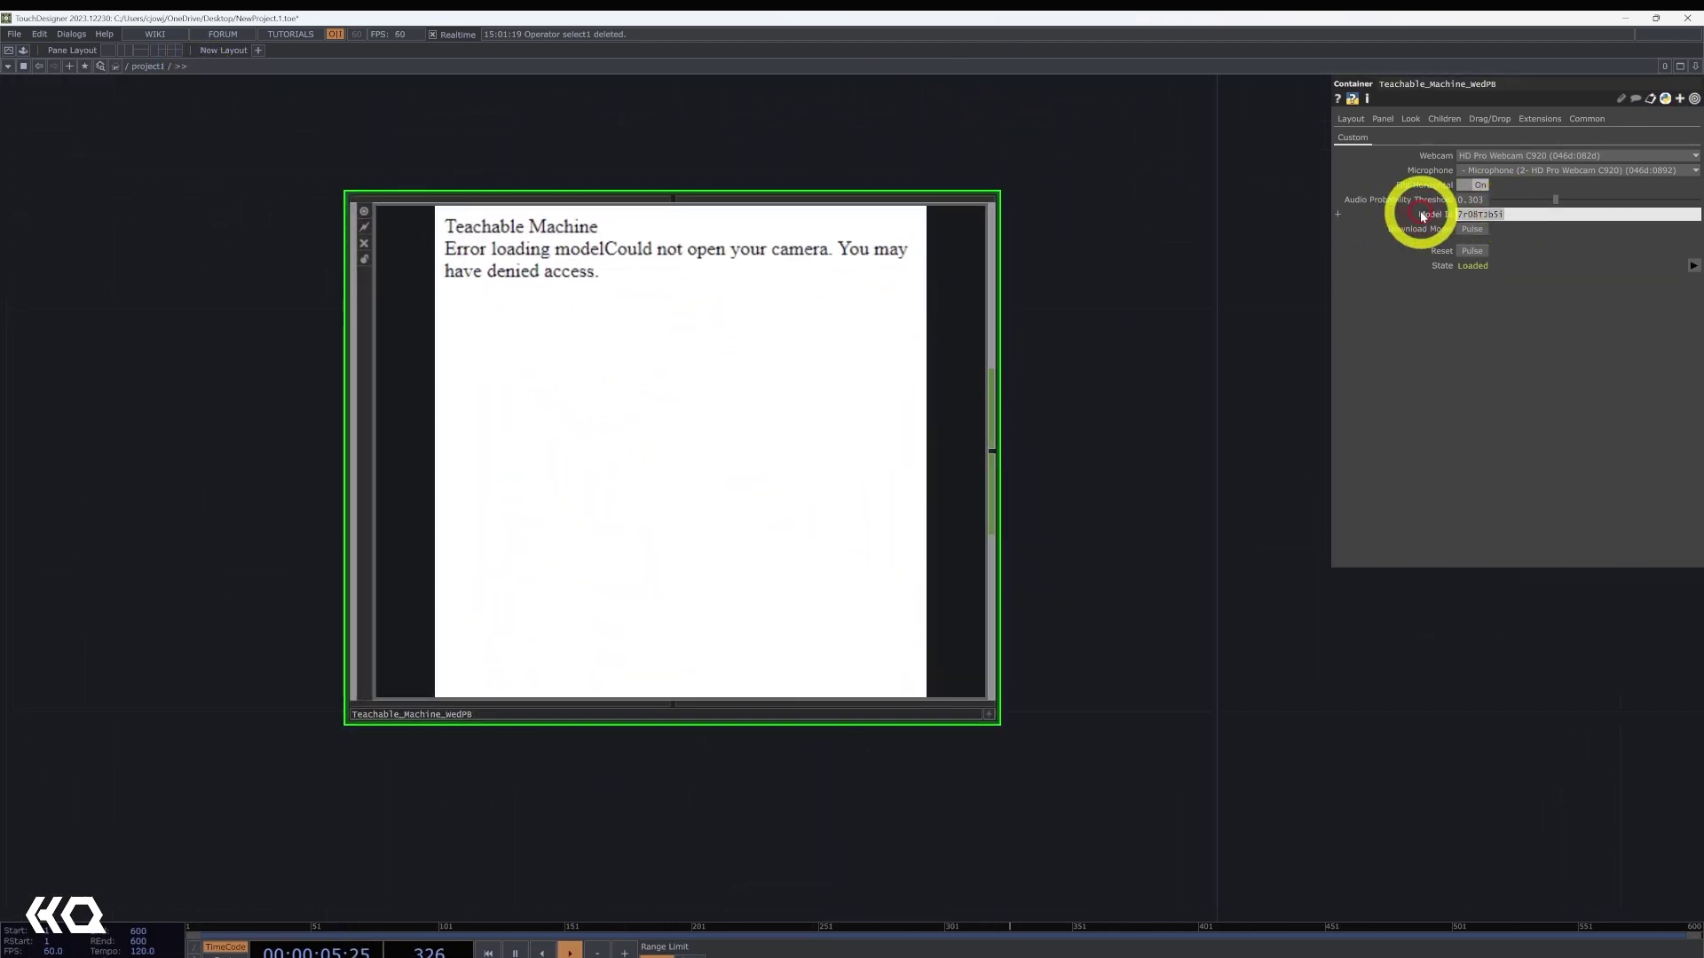
key(ctrl+v)
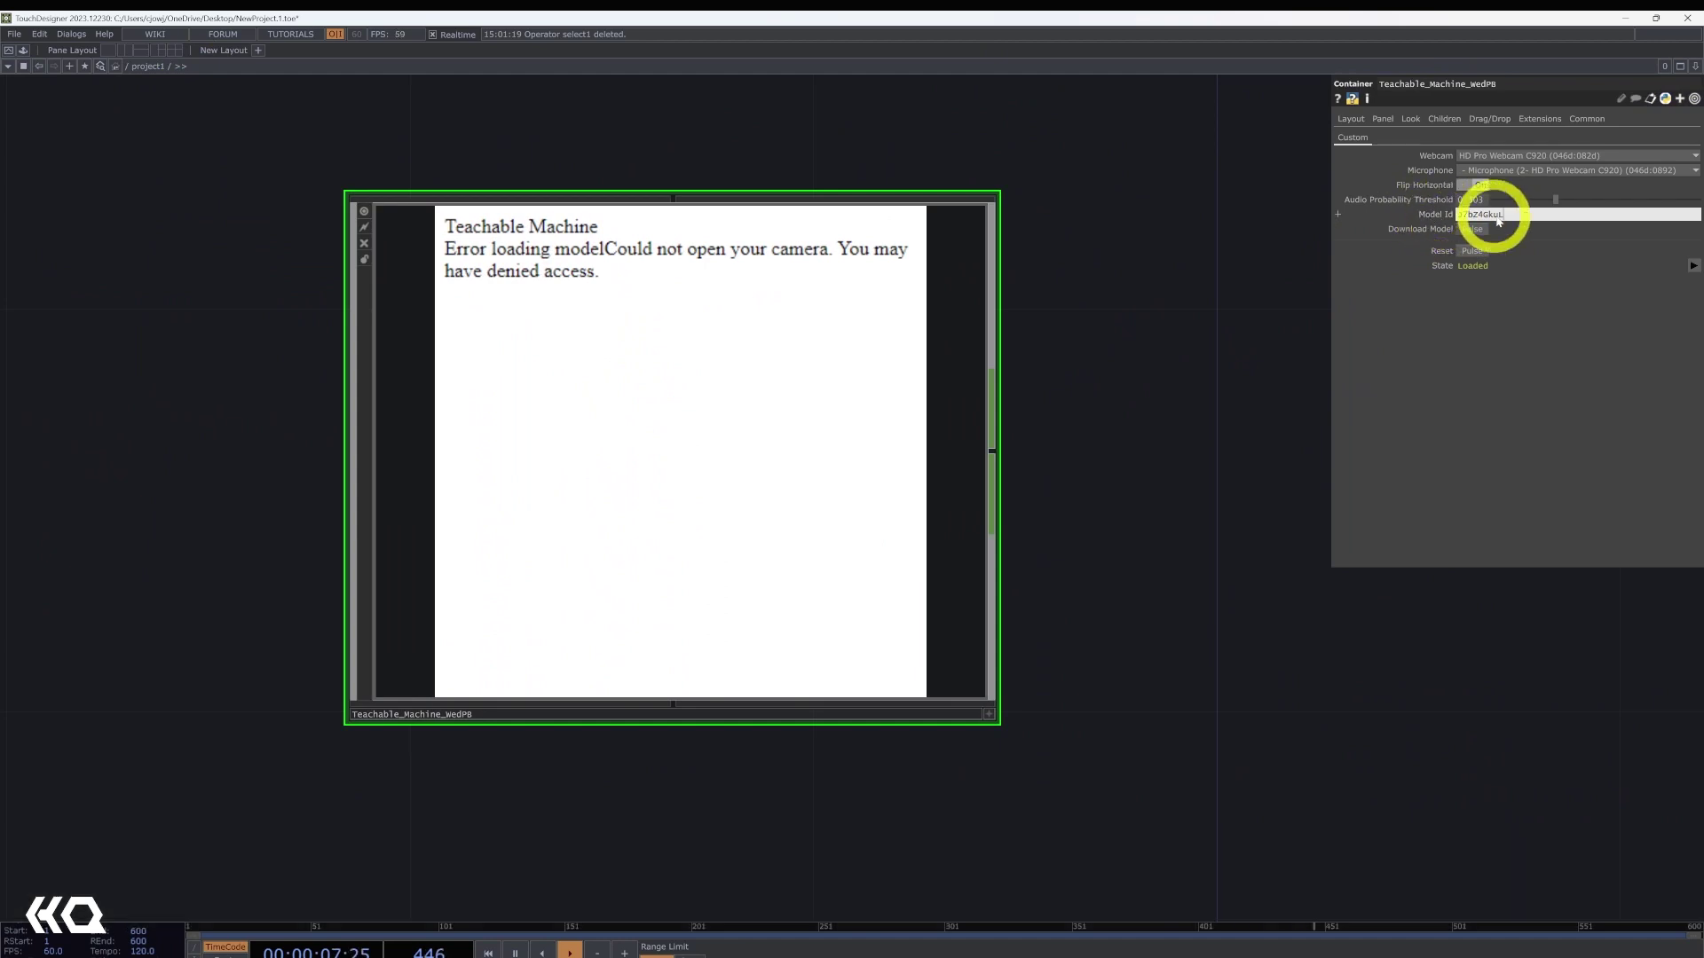
click(1471, 229)
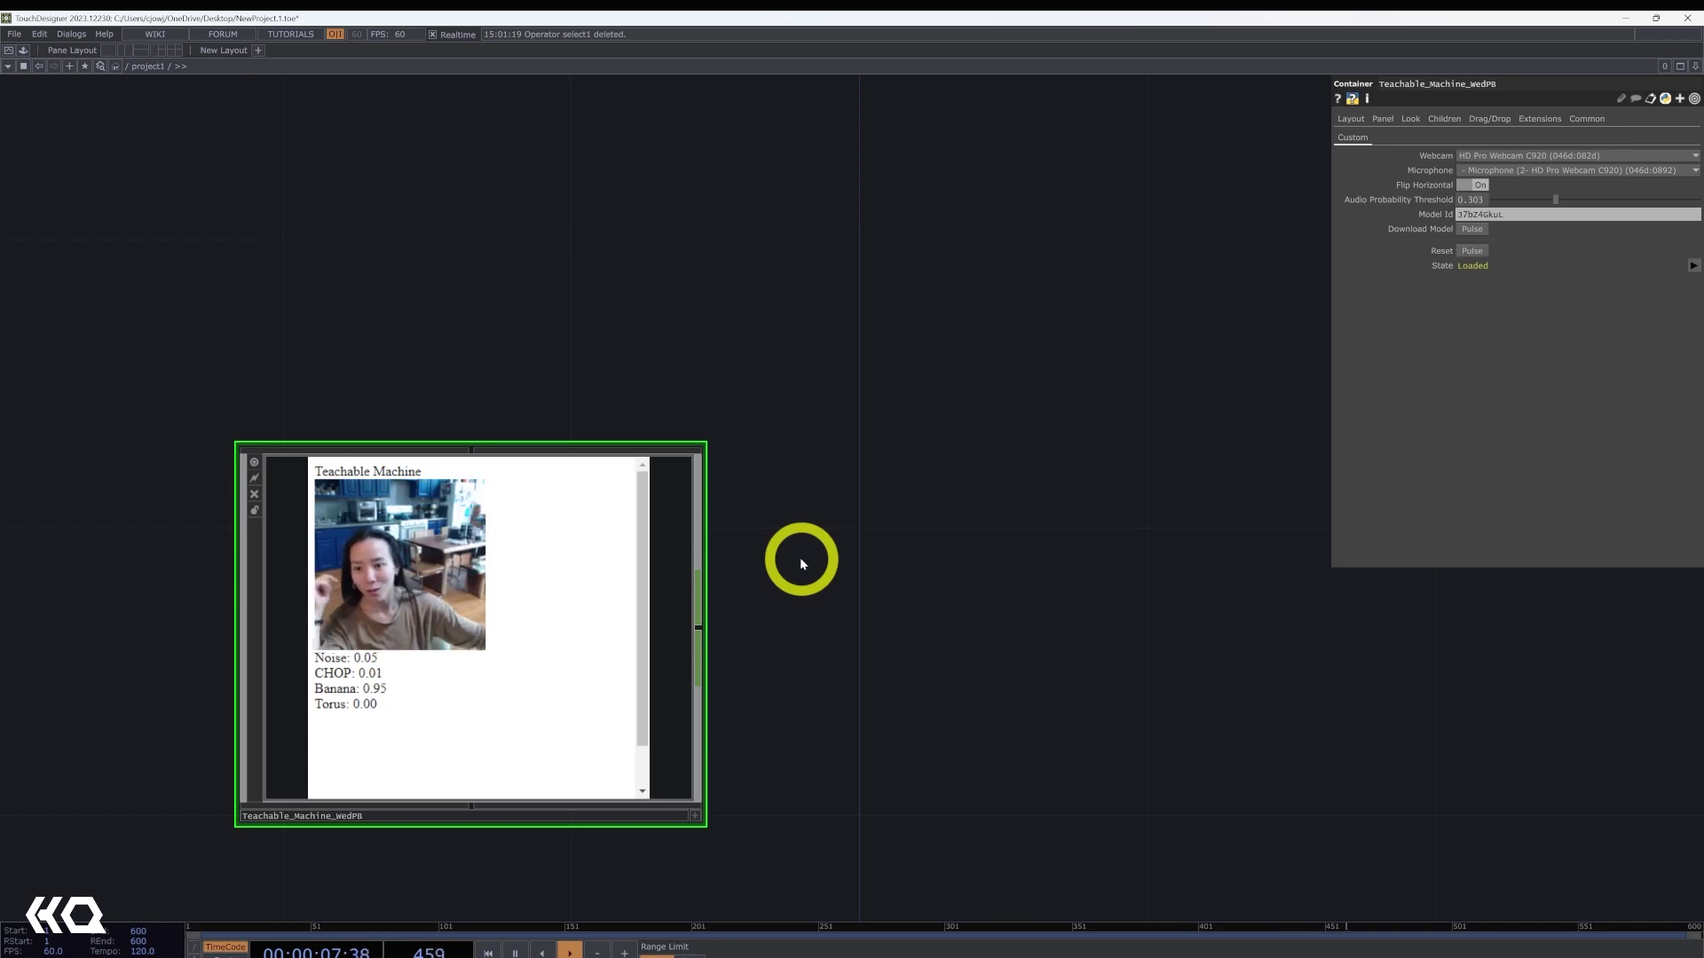
- Connect a Null CHOP to the Teachable Machine component's output to receive the class probability channels
drag(802, 562, 536, 547)
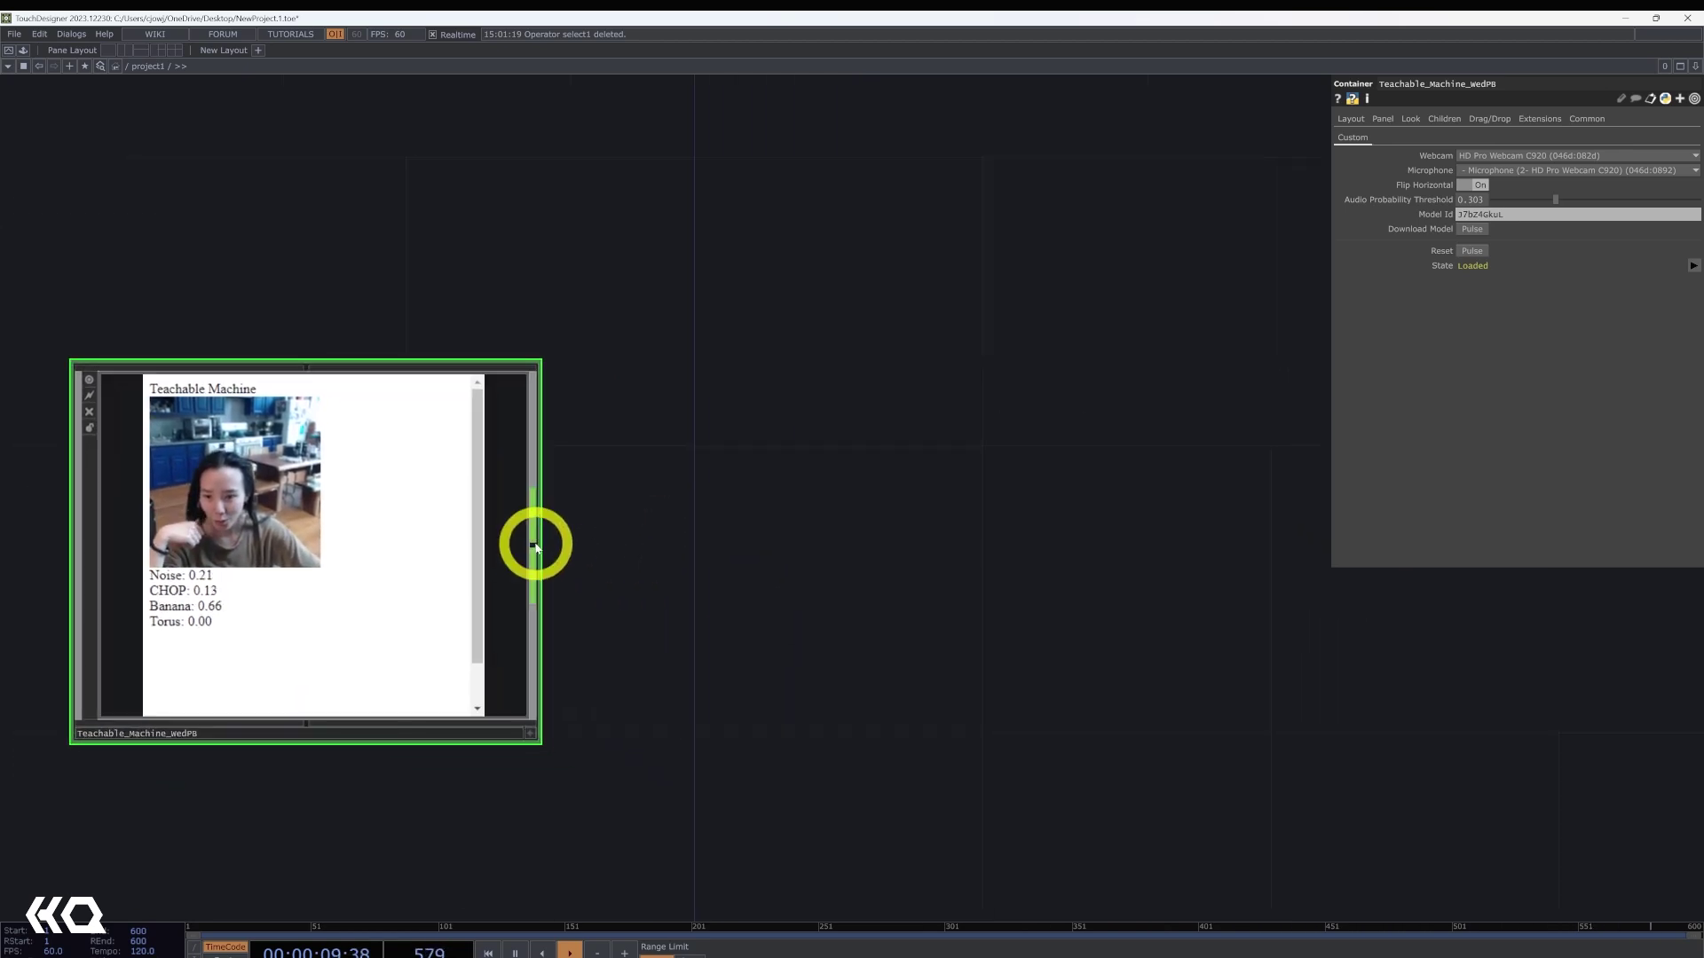
click(536, 547)
text(nu)
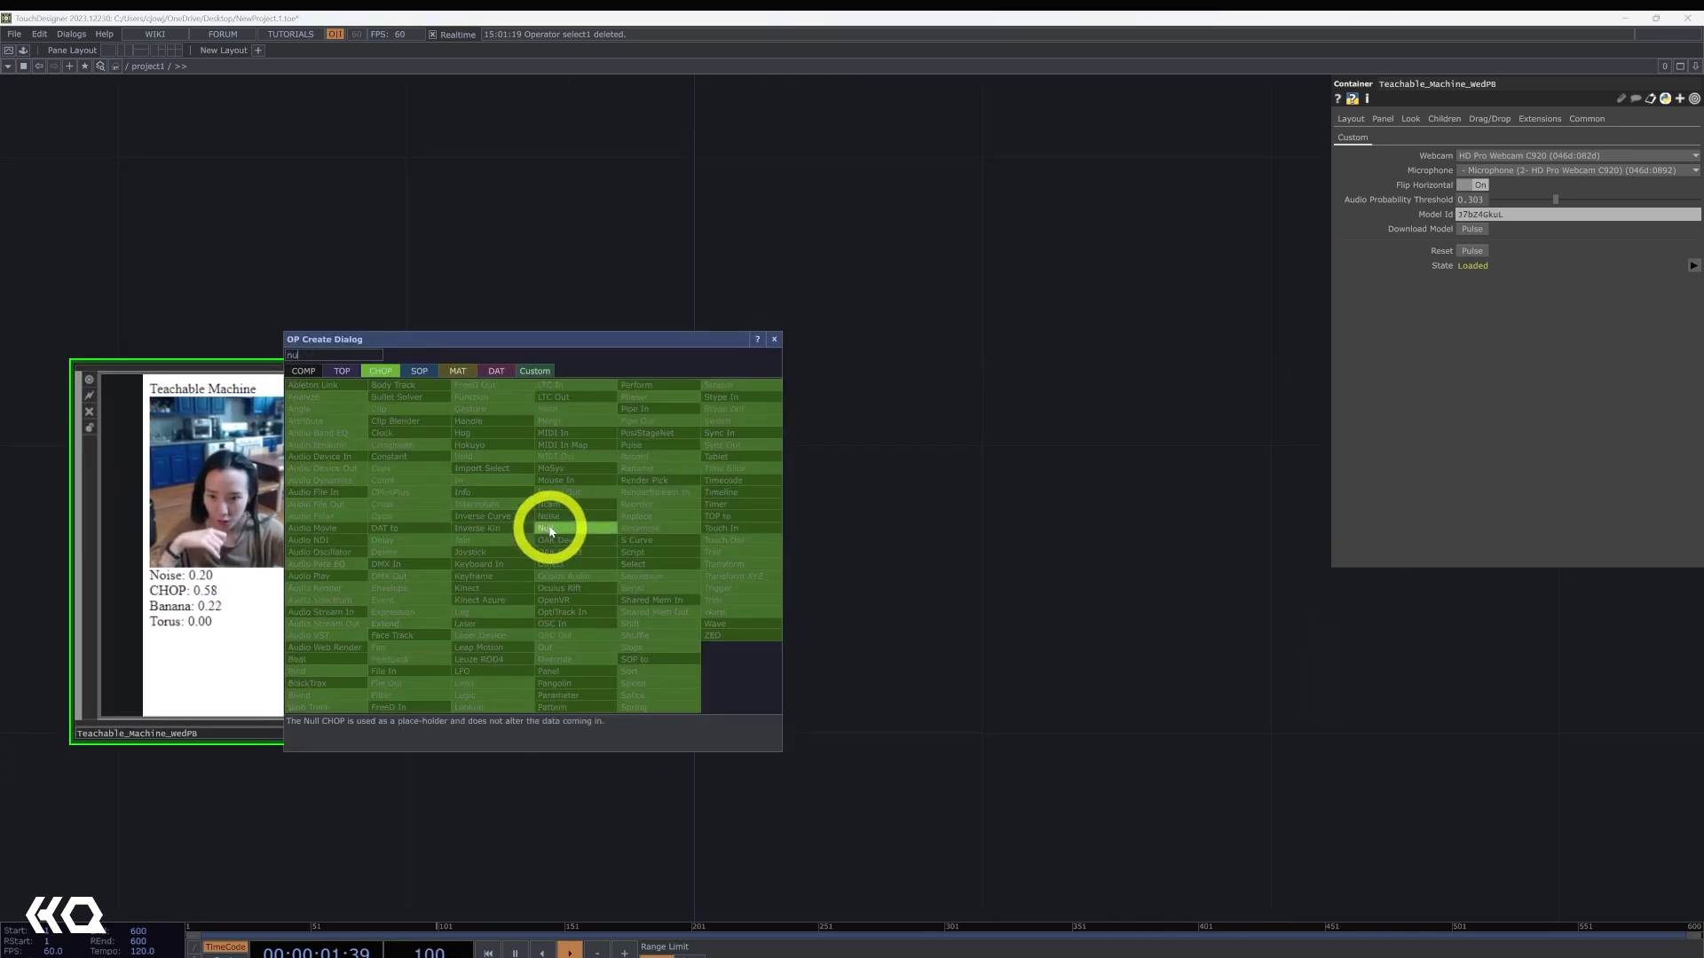
click(550, 530)
click(955, 551)
scroll(1057, 331, down, 2)
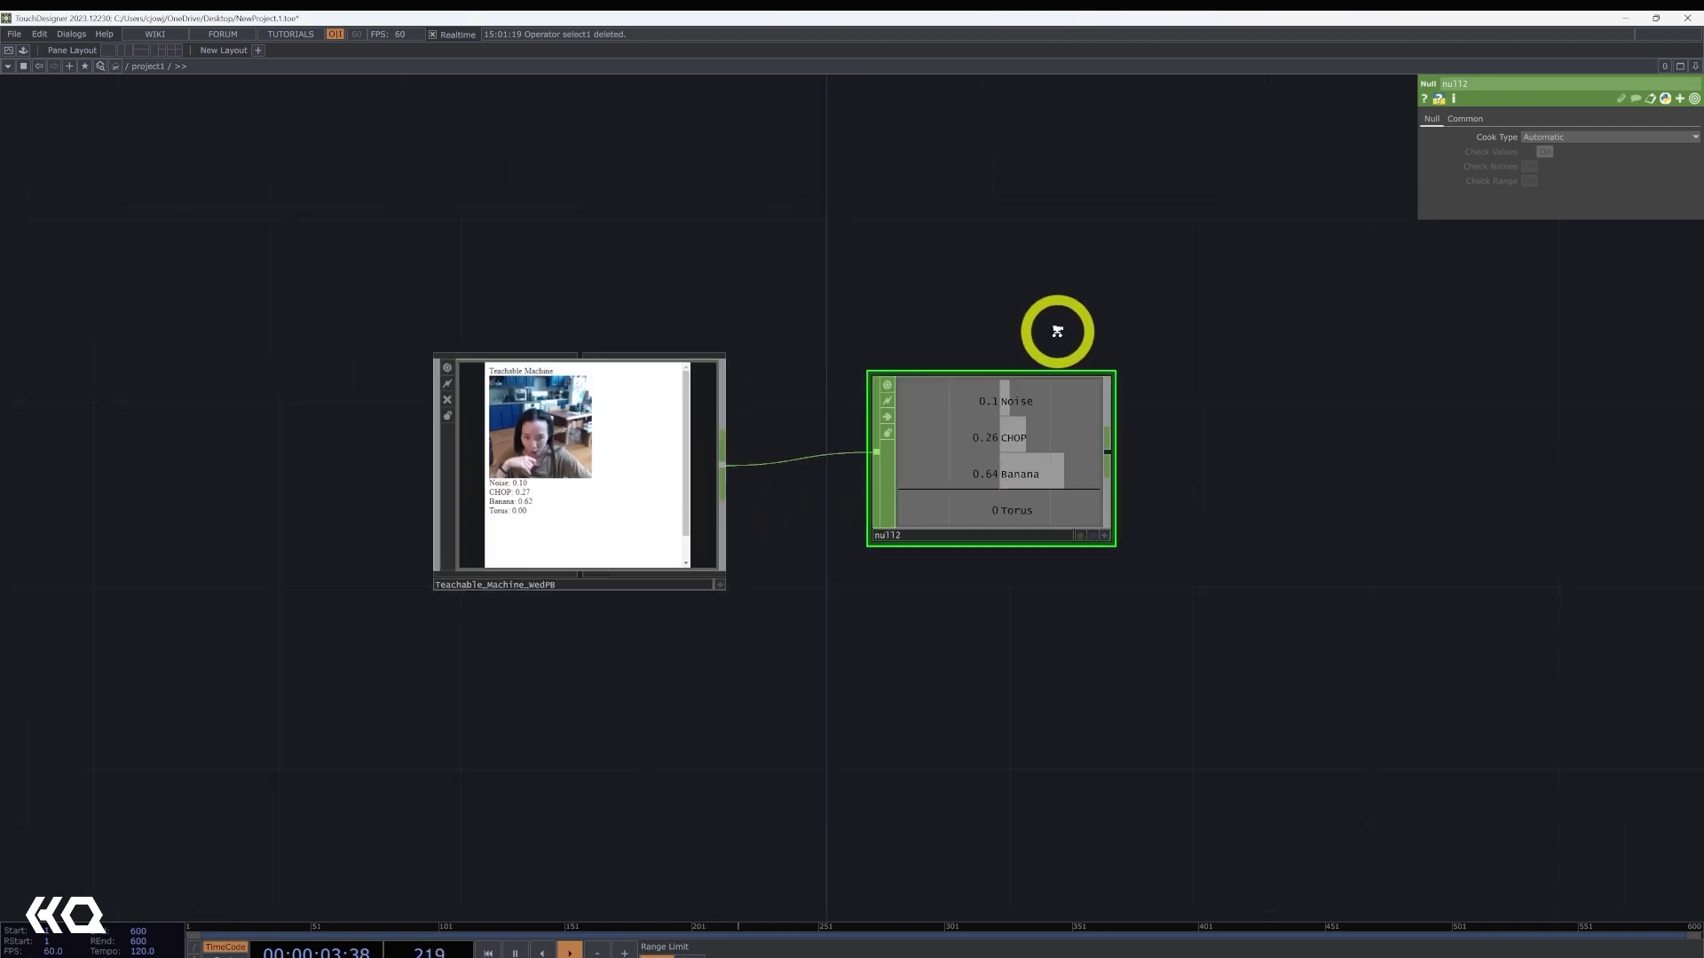
scroll(1057, 331, down, 1)
drag(997, 410, 930, 430)
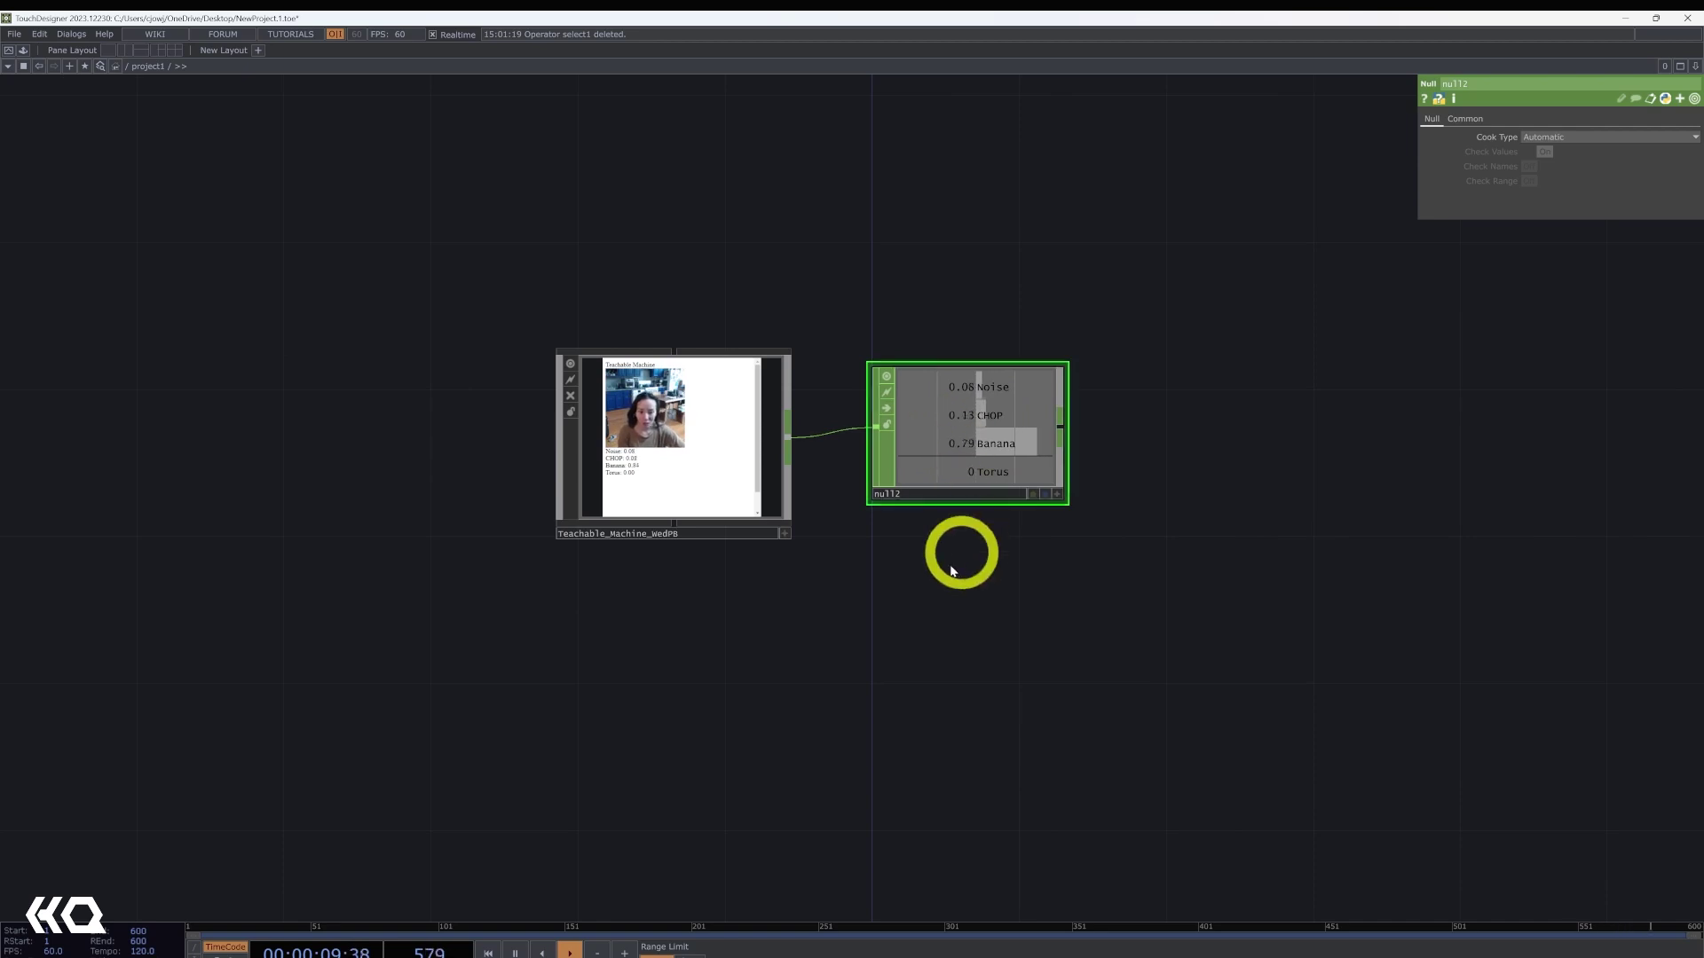
scroll(997, 387, up, 3)
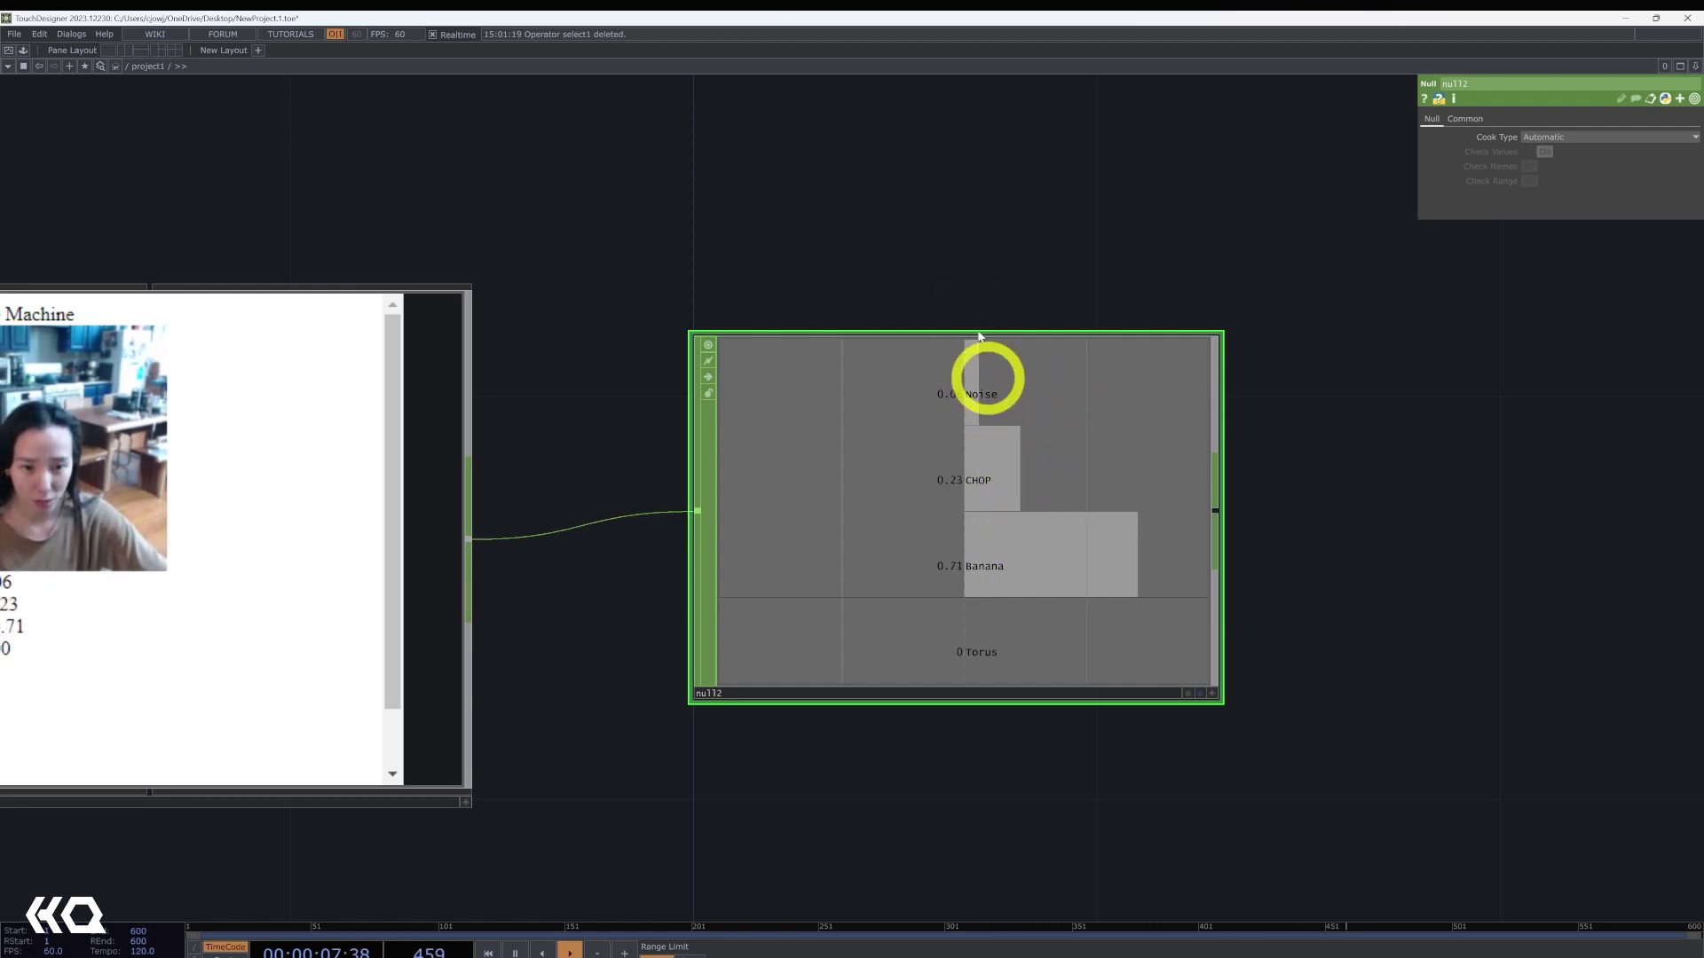
scroll(1127, 582, down, 3)
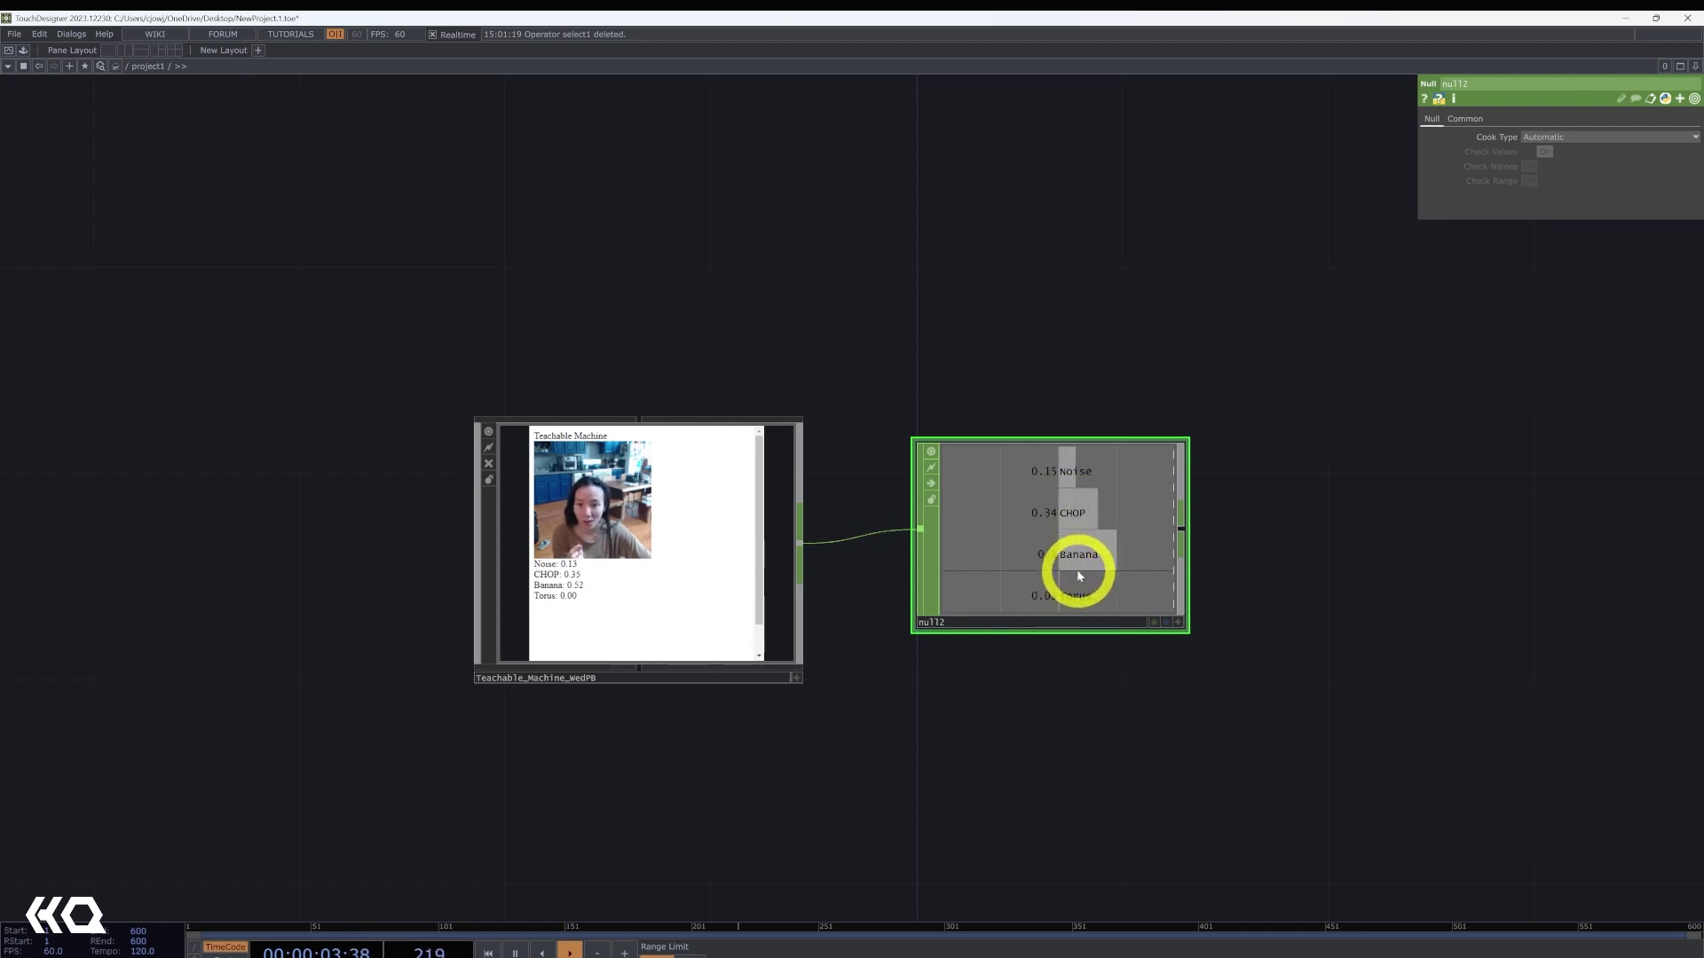
scroll(1068, 598, down, 4)
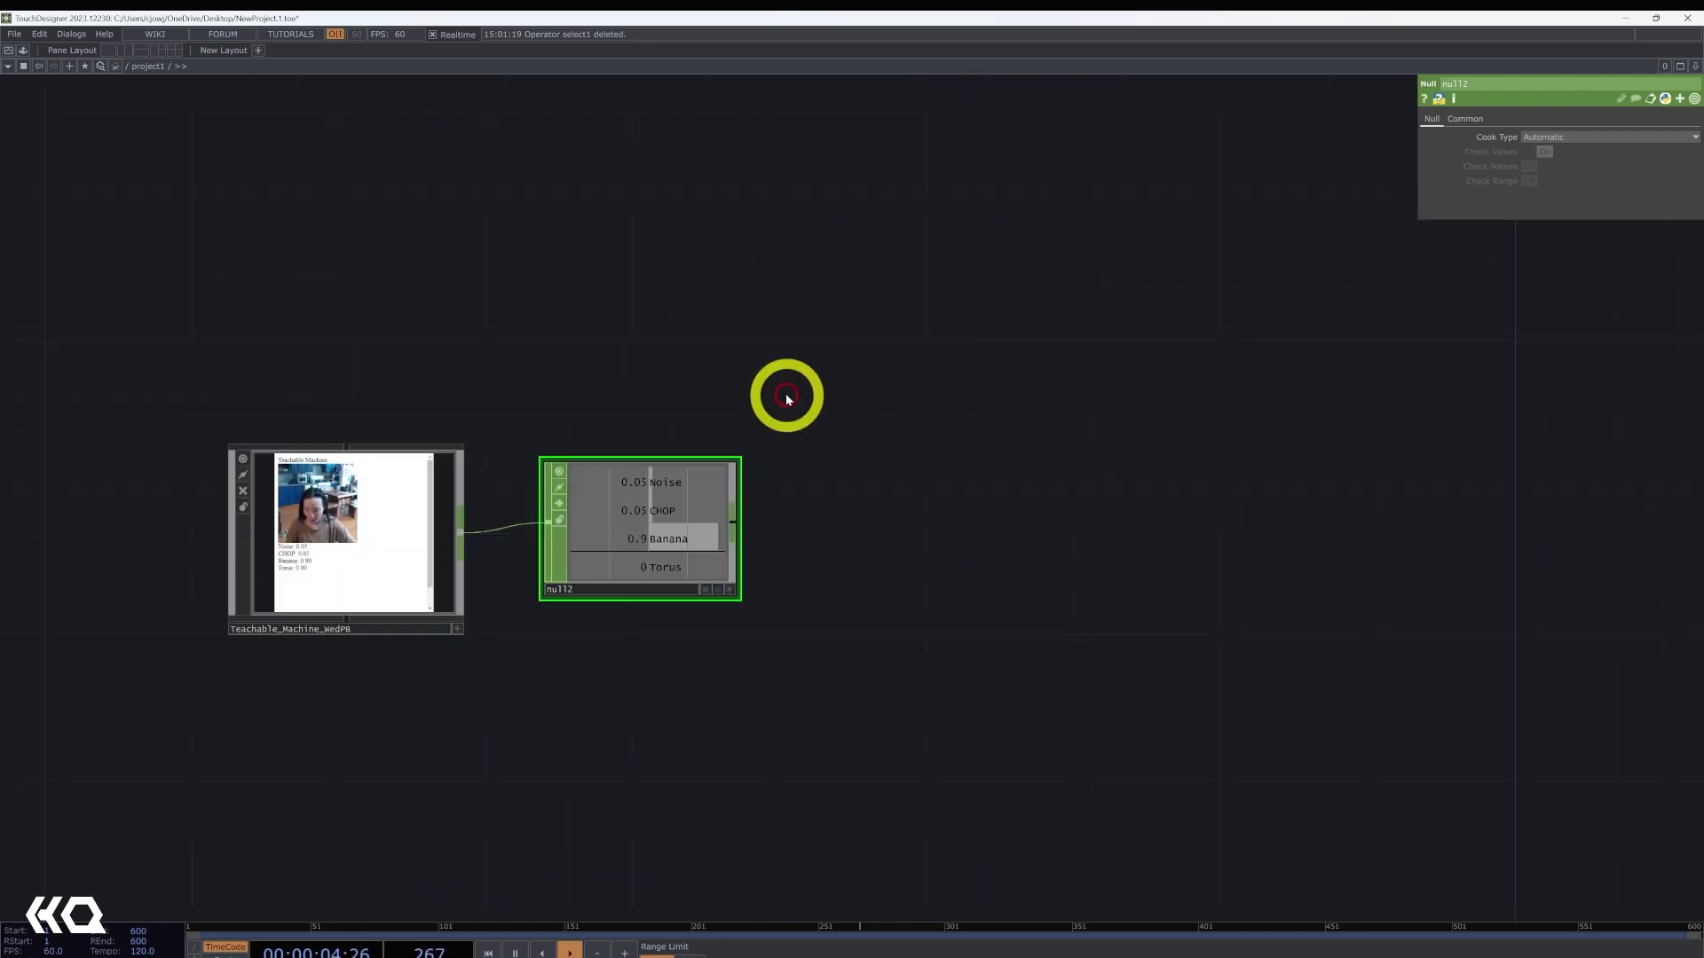
key(Tab)
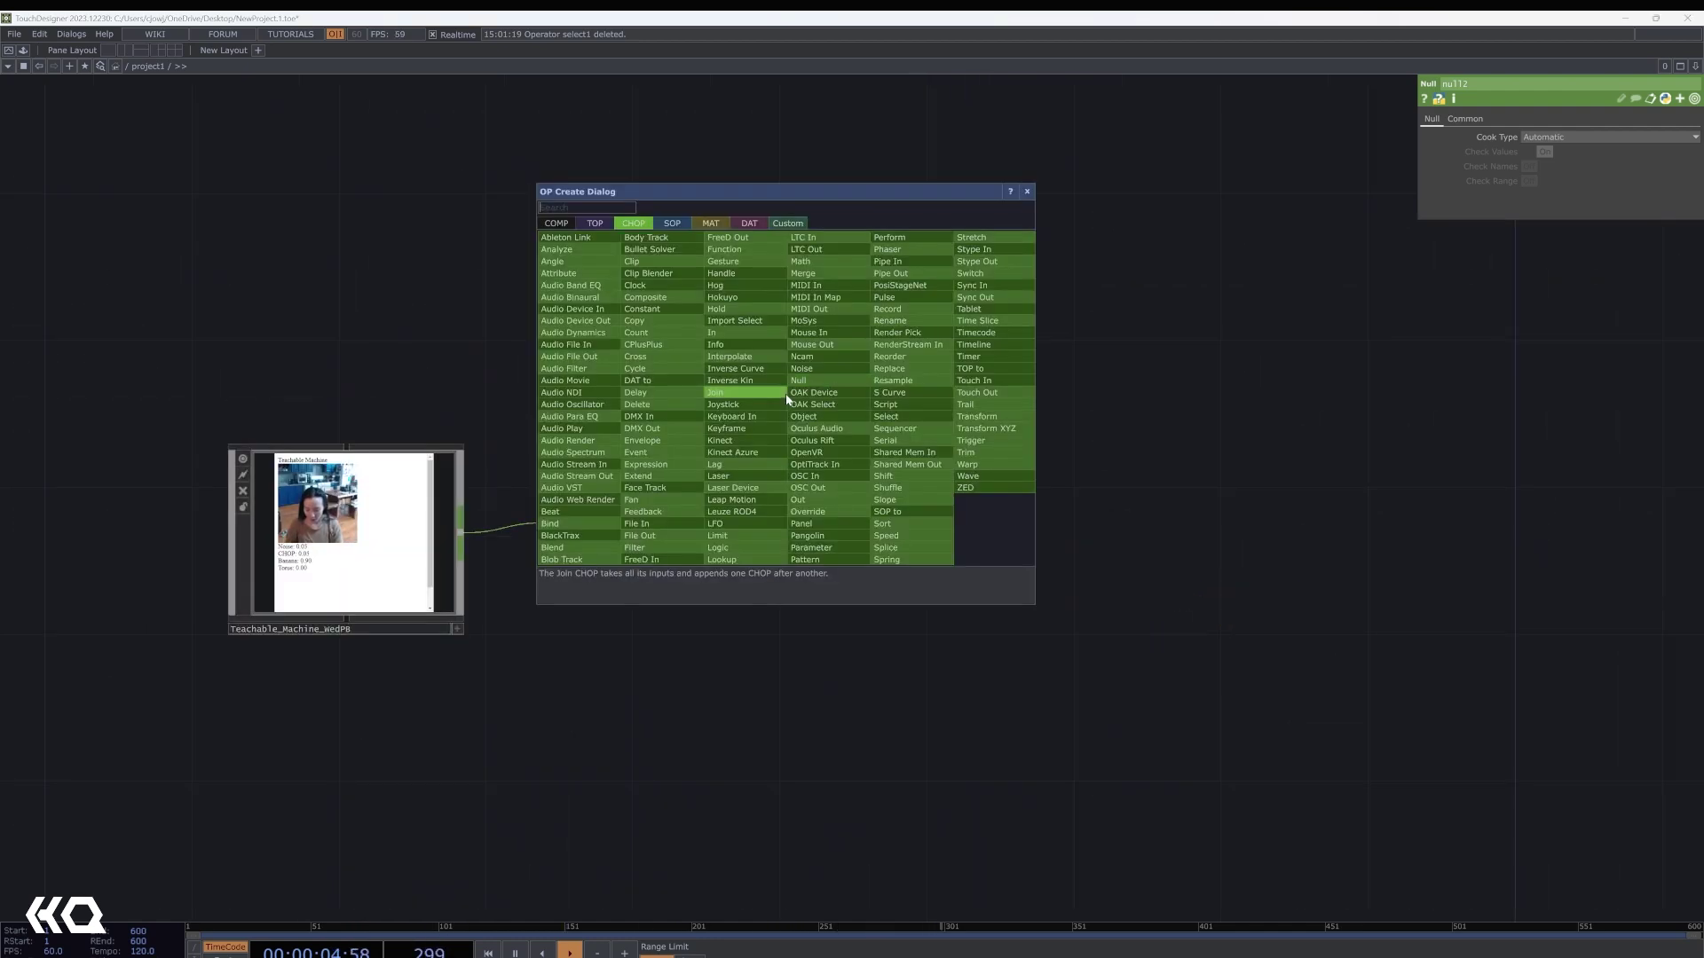
click(786, 399)
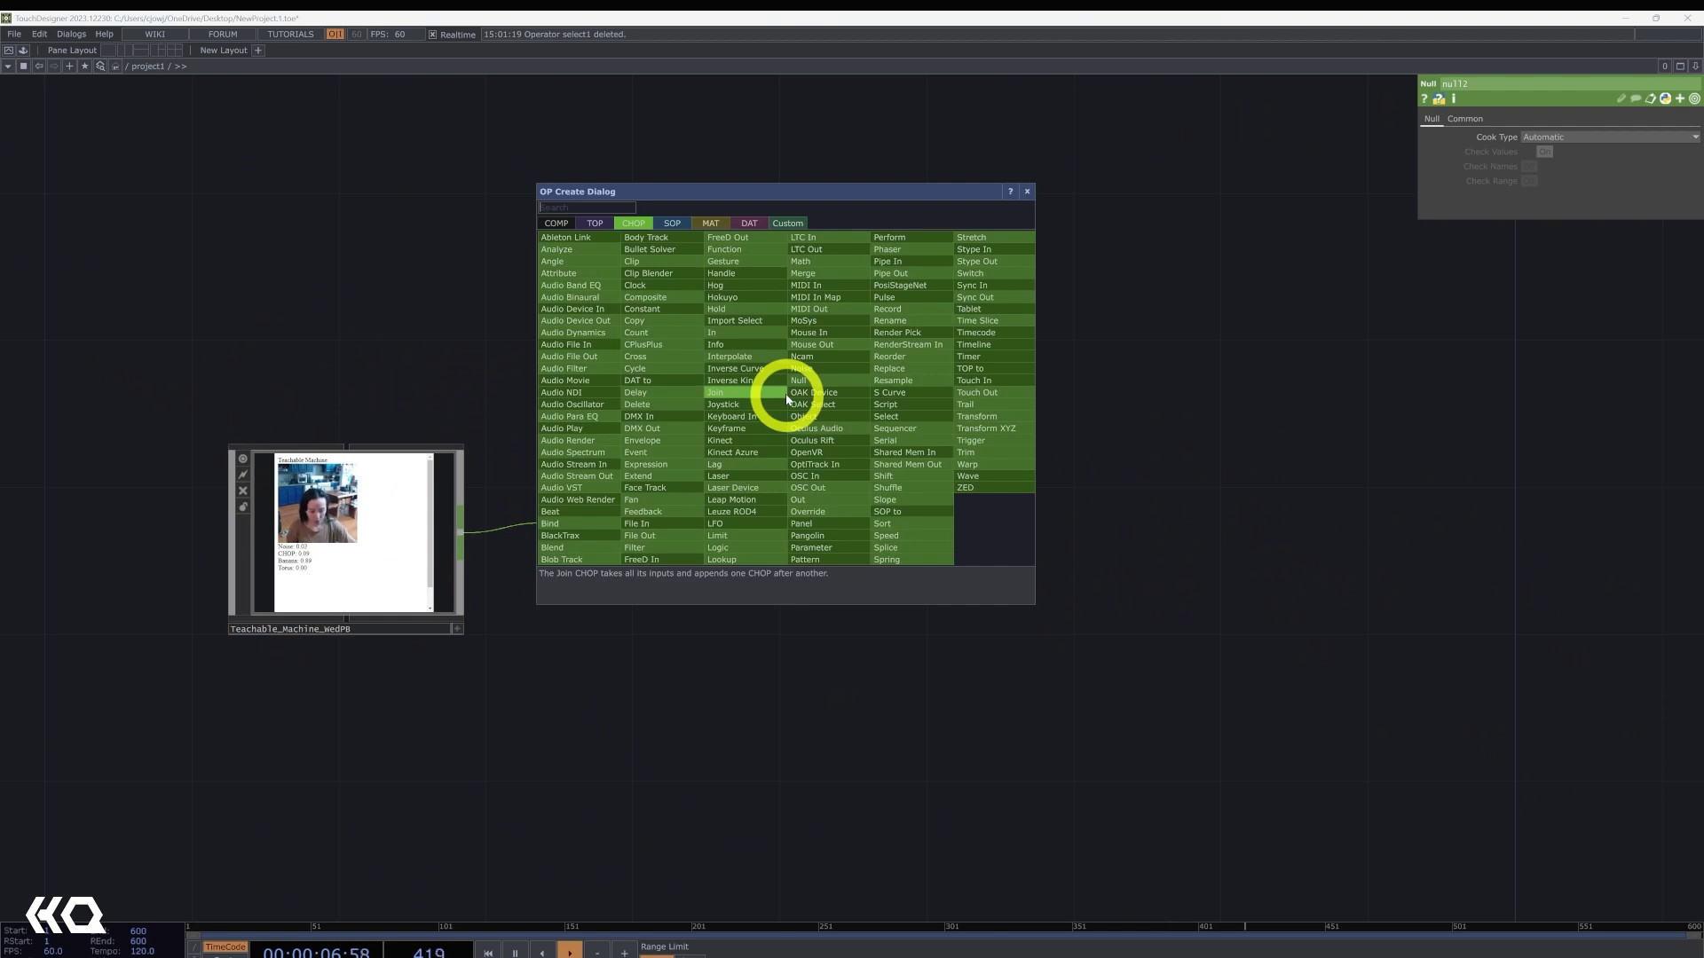
click(1045, 643)
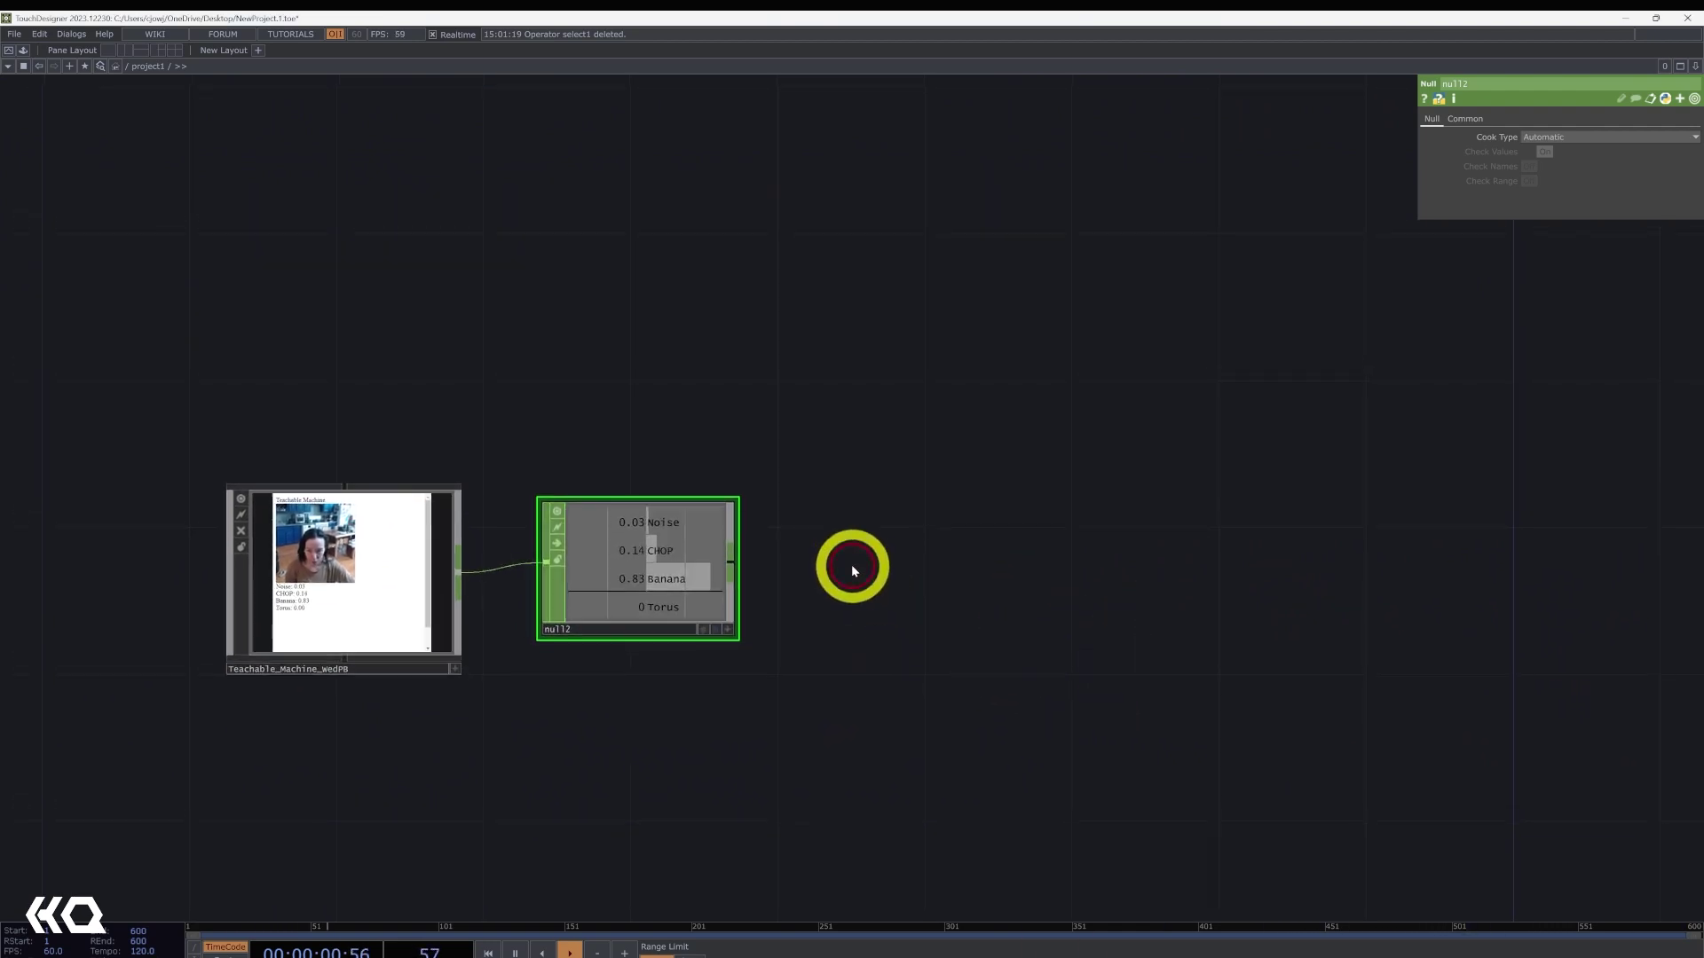
- Add a Logic CHOP and connect the output of the class probability Null CHOP to it
key(Tab)
text(logi)
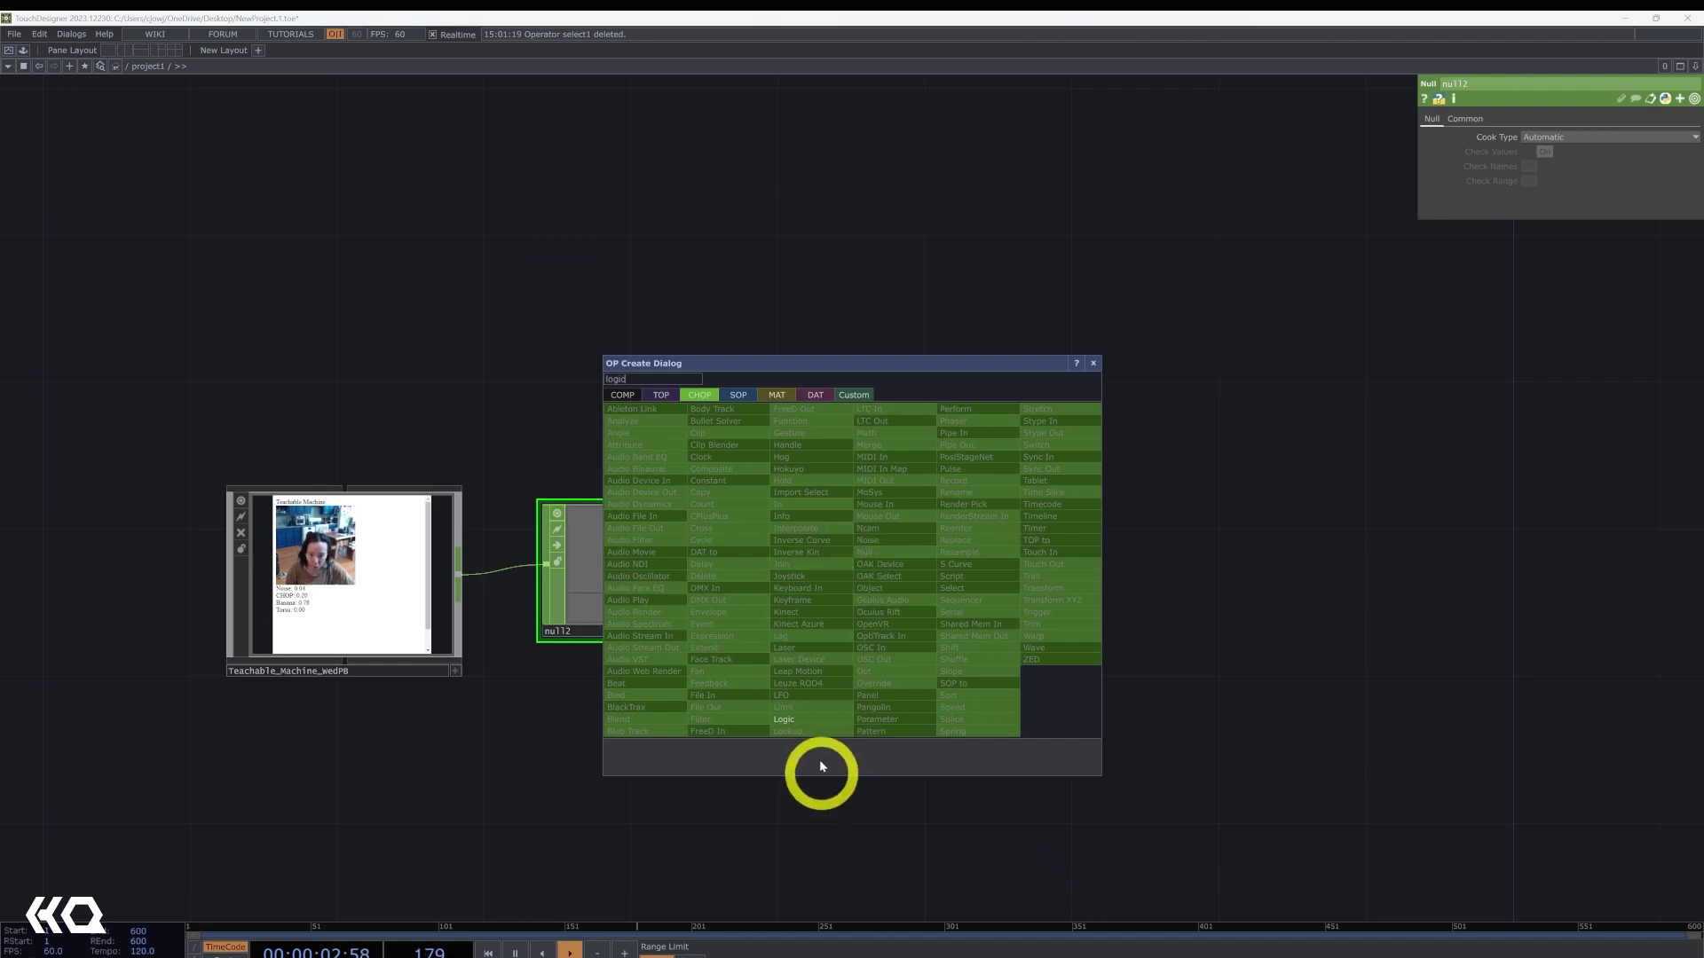
click(799, 719)
click(876, 594)
click(743, 559)
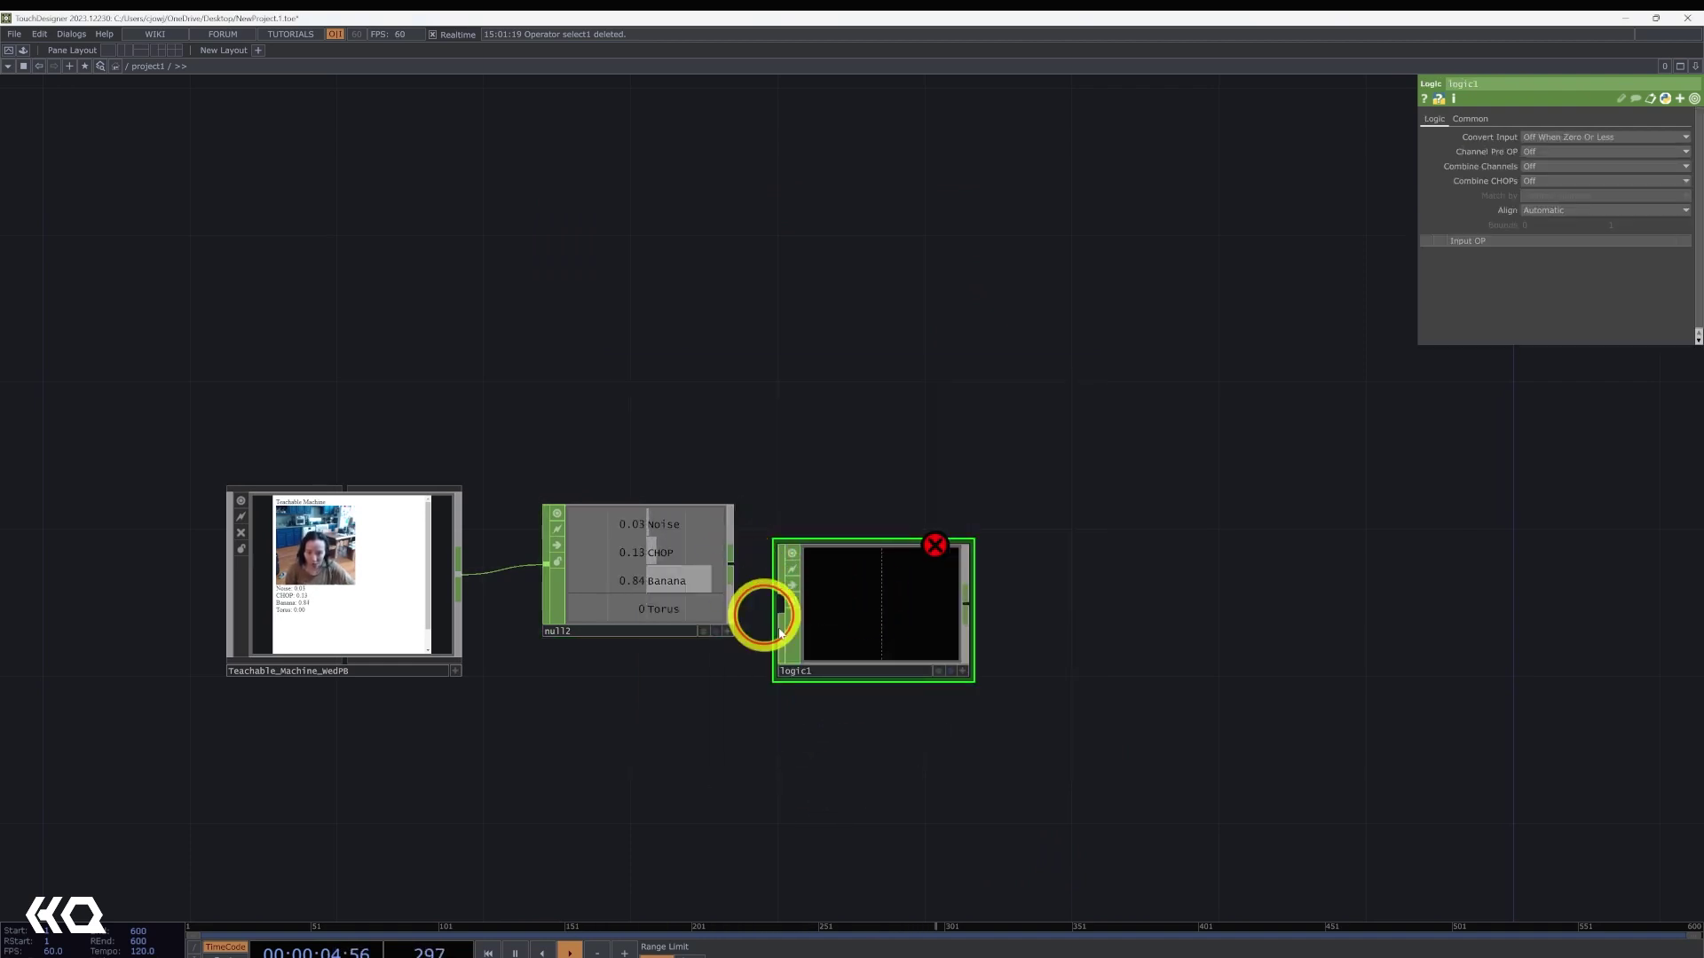
click(791, 612)
drag(837, 598, 862, 564)
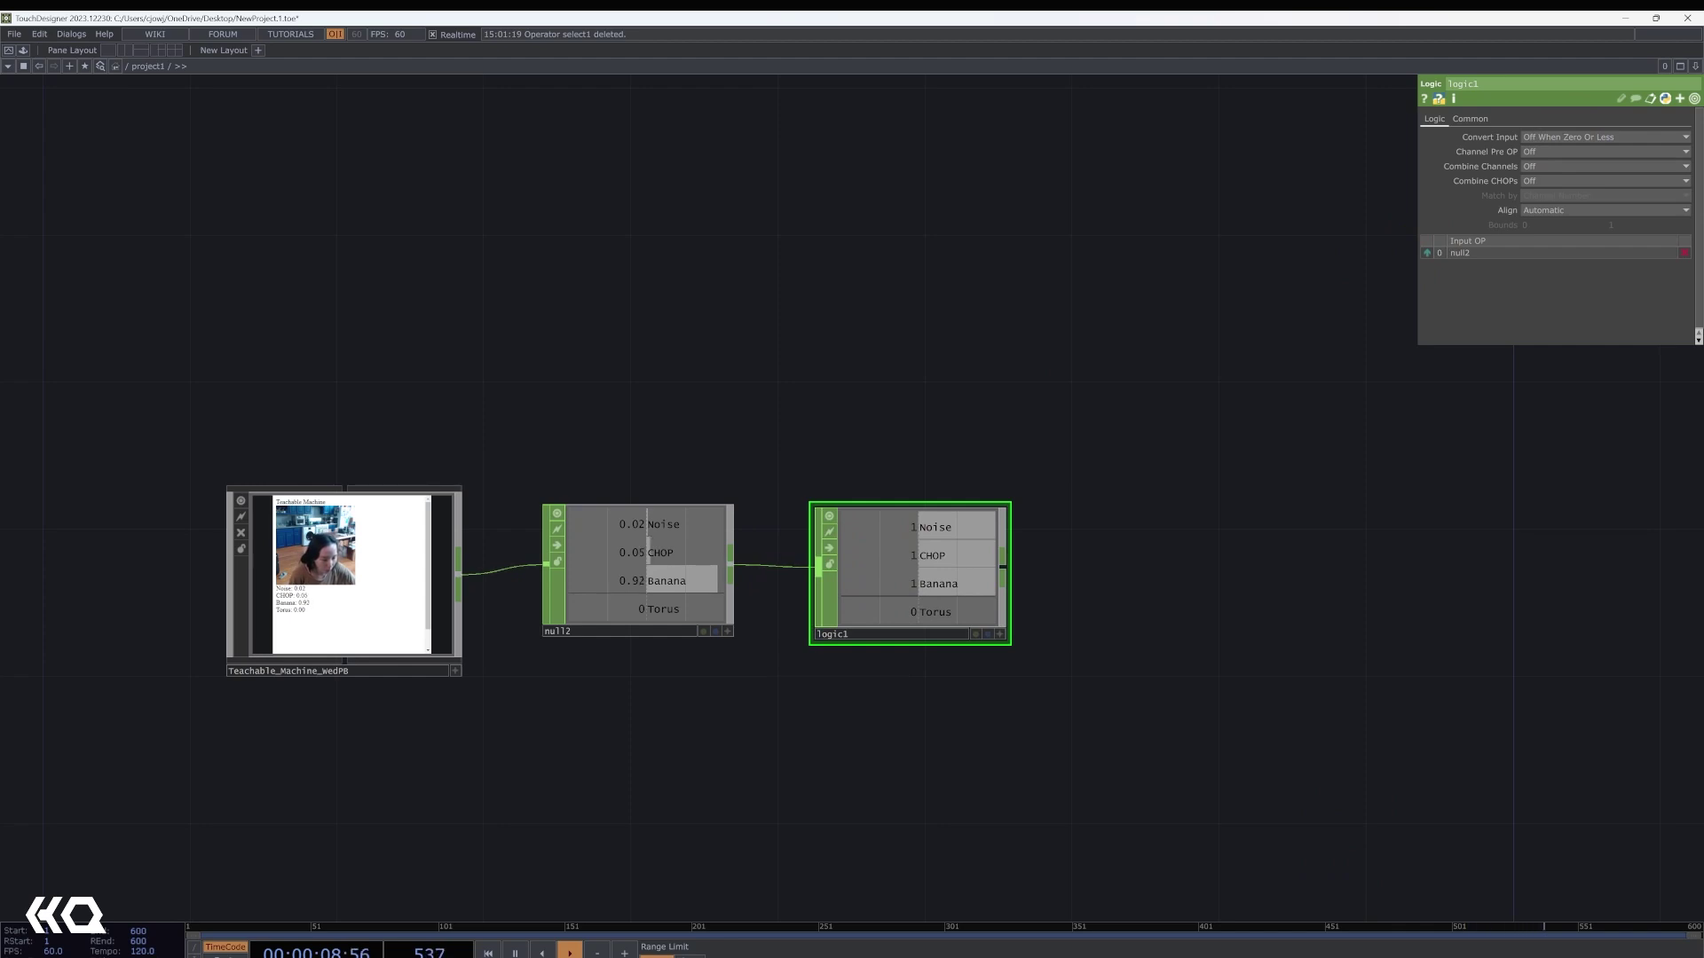
- Set the Logic CHOP's Convert Input to Off When Outside Bounds with a lower bound of .99
click(1647, 137)
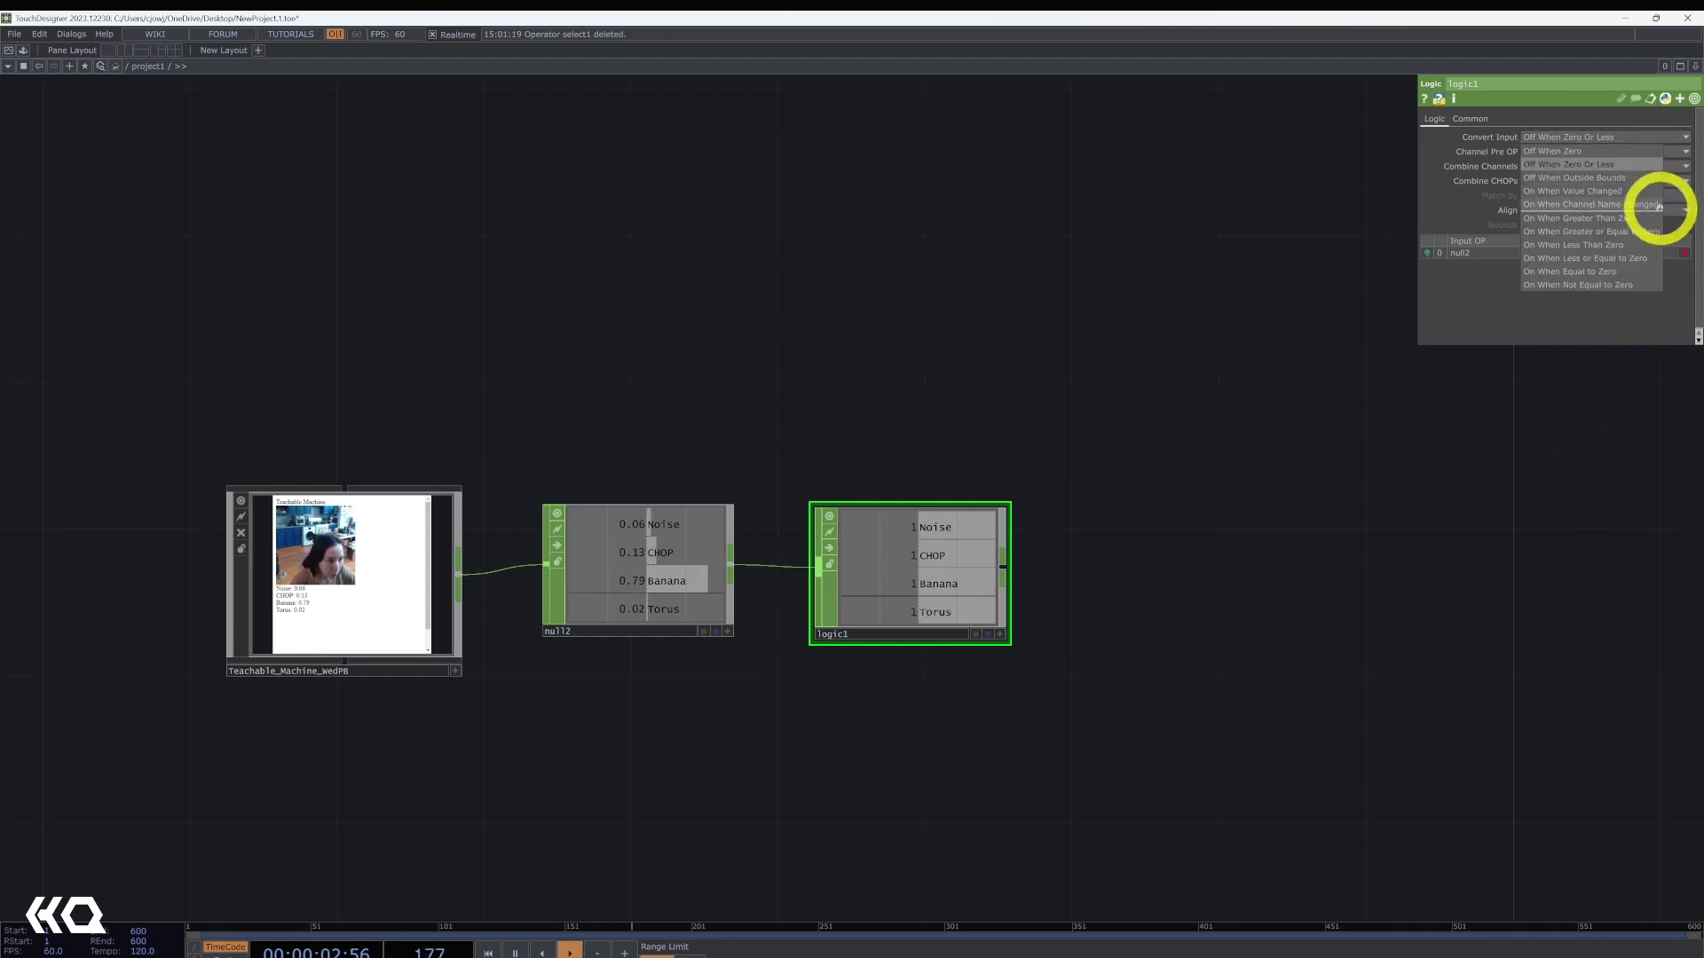
click(1631, 179)
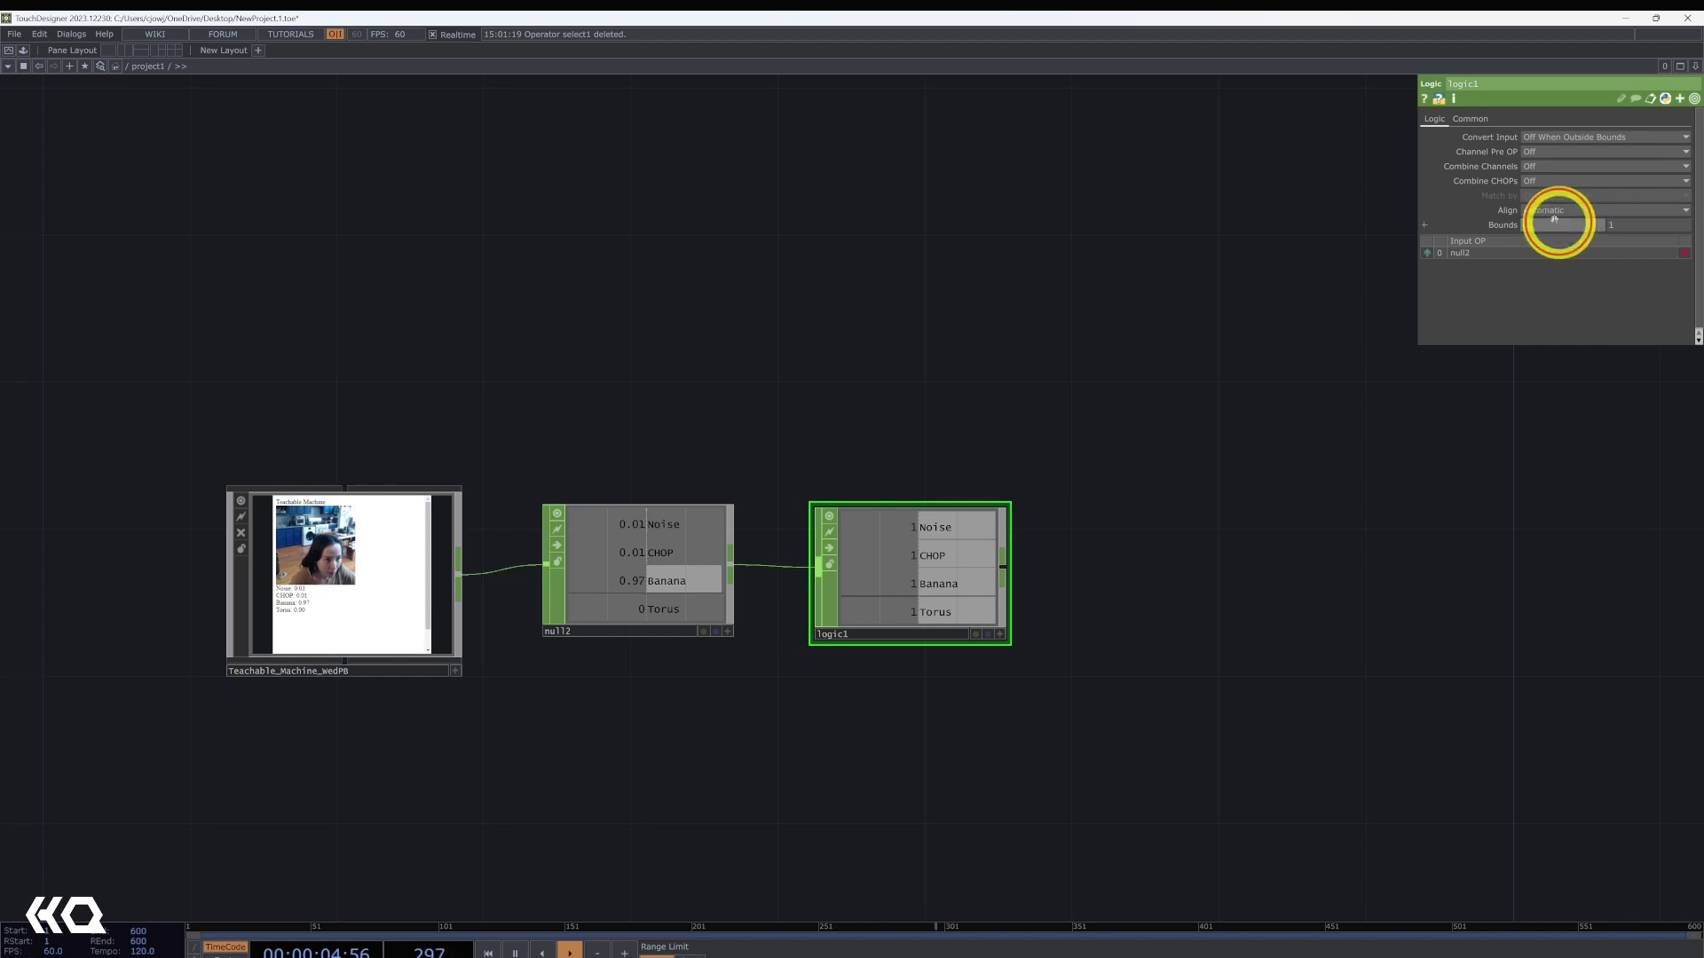
text(.99)
key(Return)
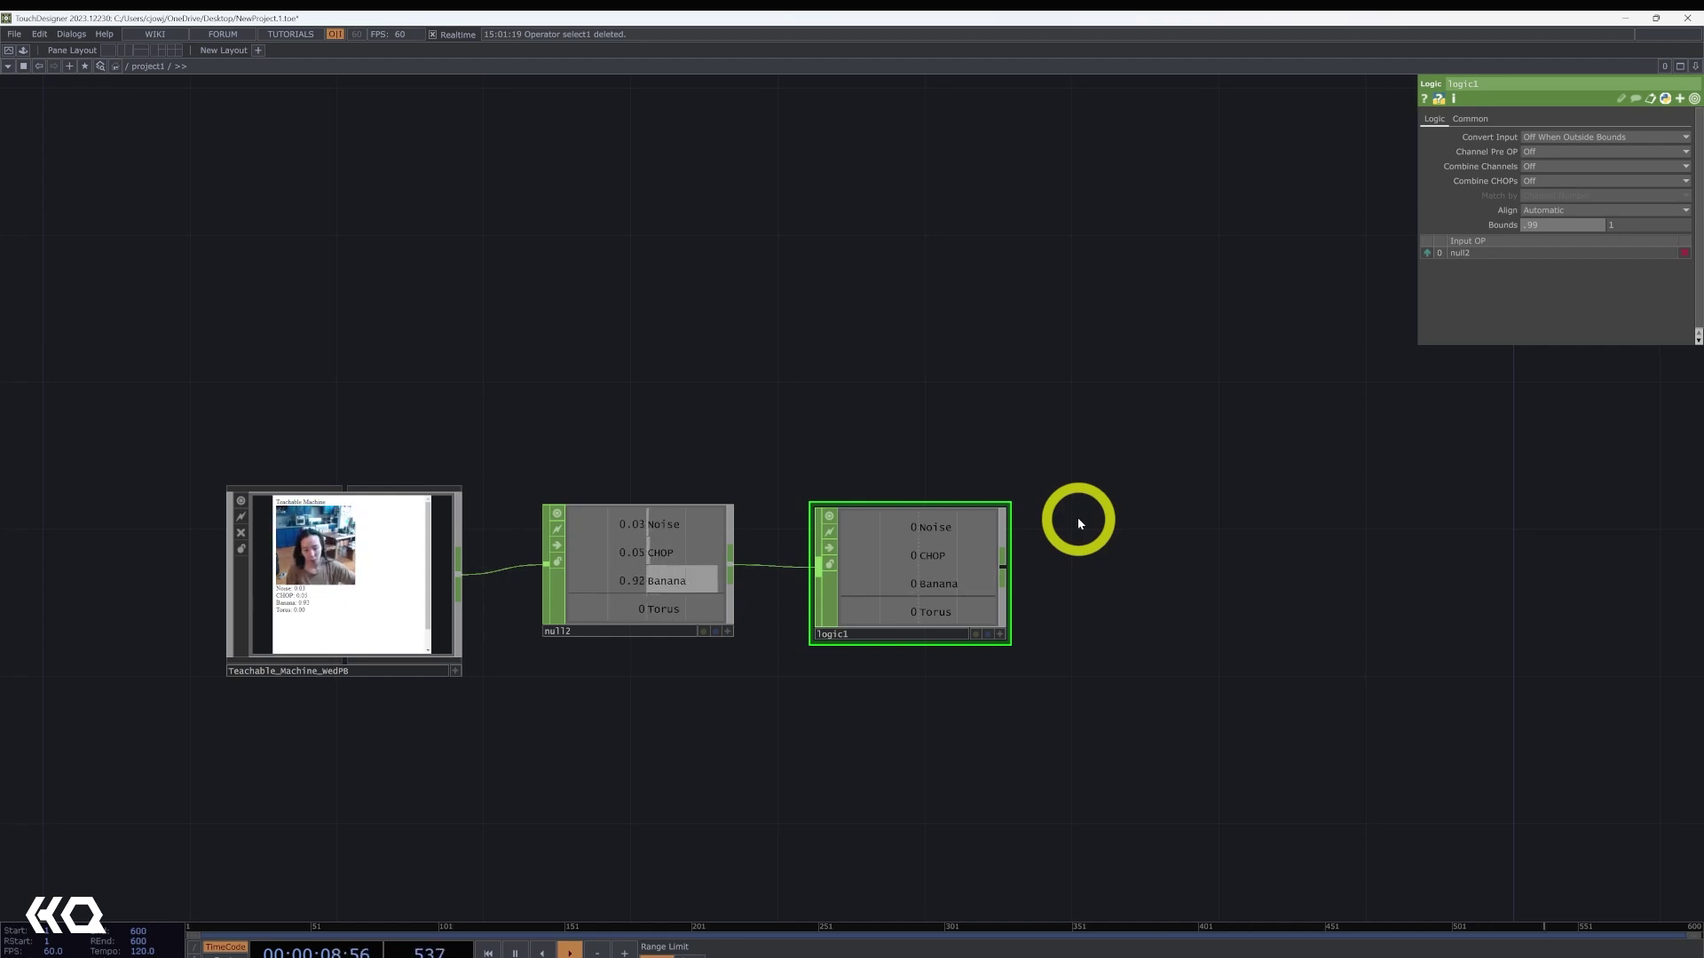
- Connect a Filter CHOP to the Logic CHOP's output
drag(1080, 523, 779, 593)
right_click(708, 586)
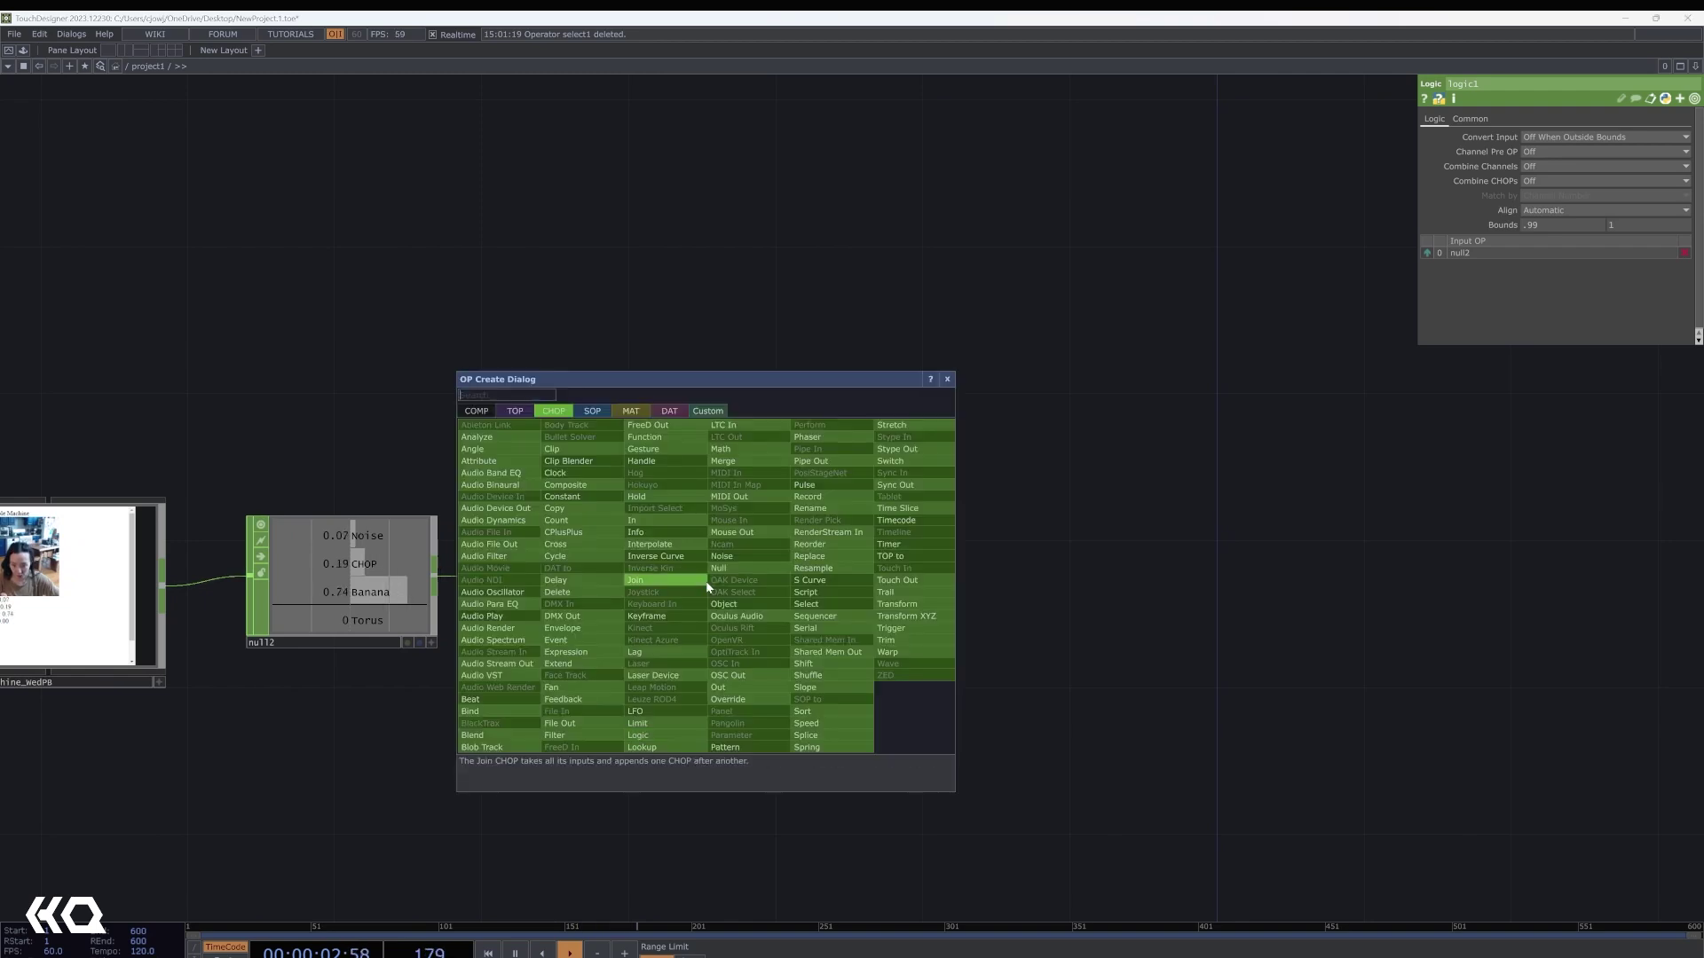
text(filter)
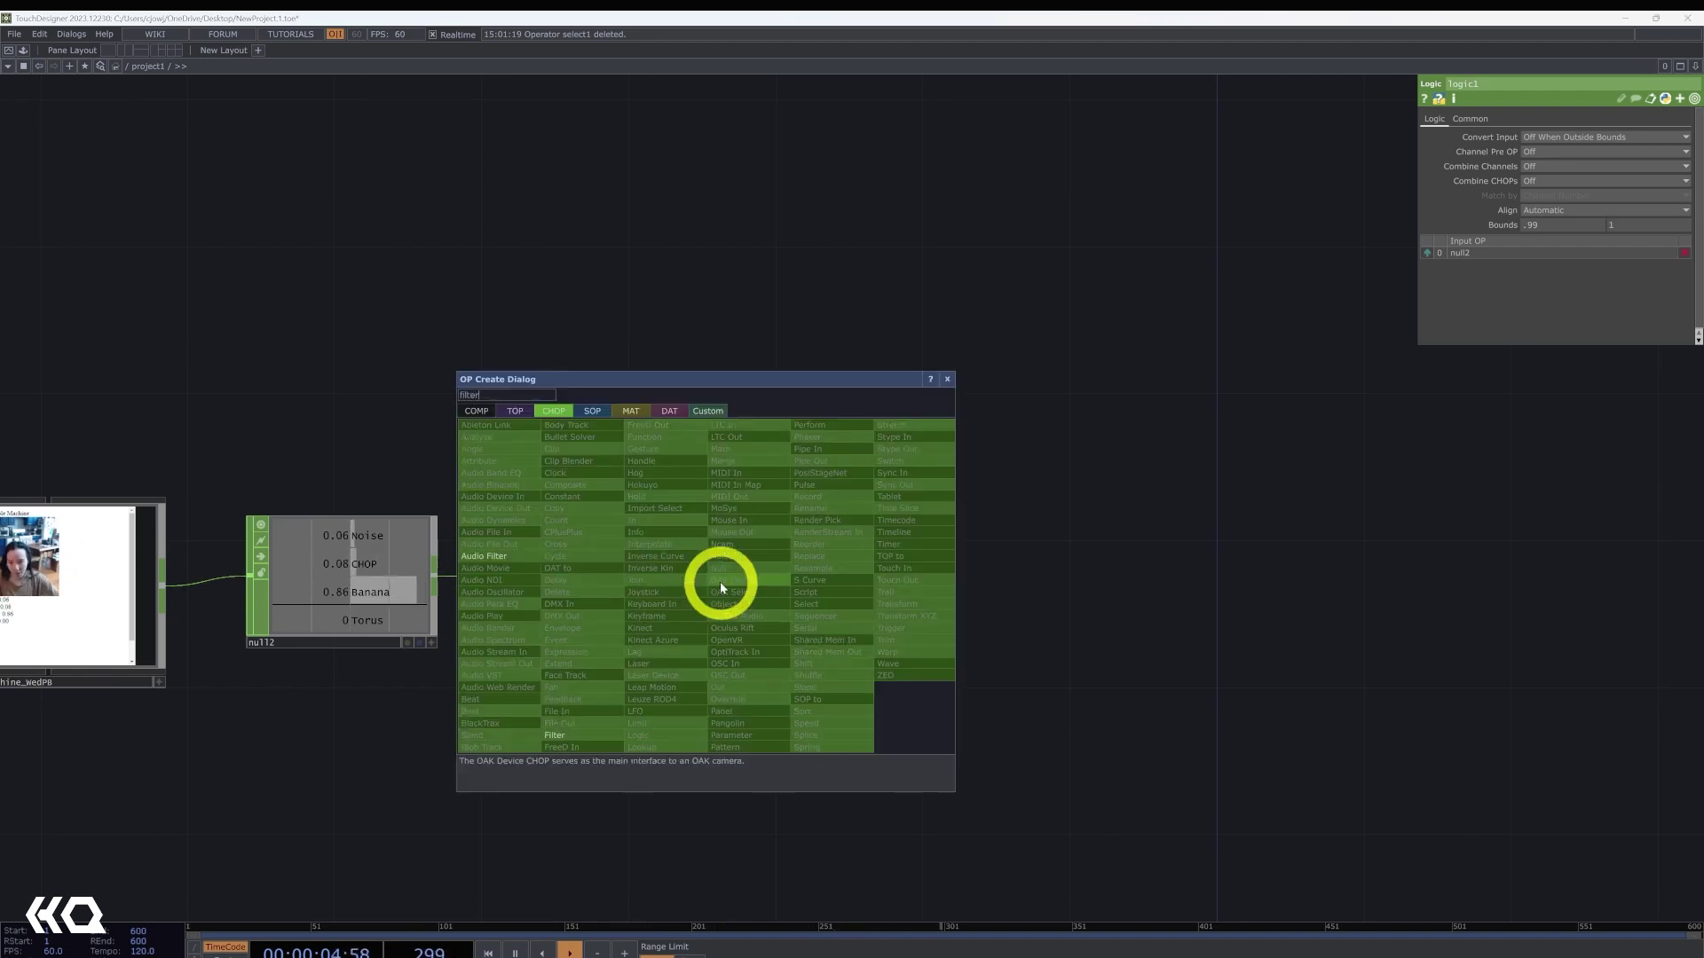
click(555, 735)
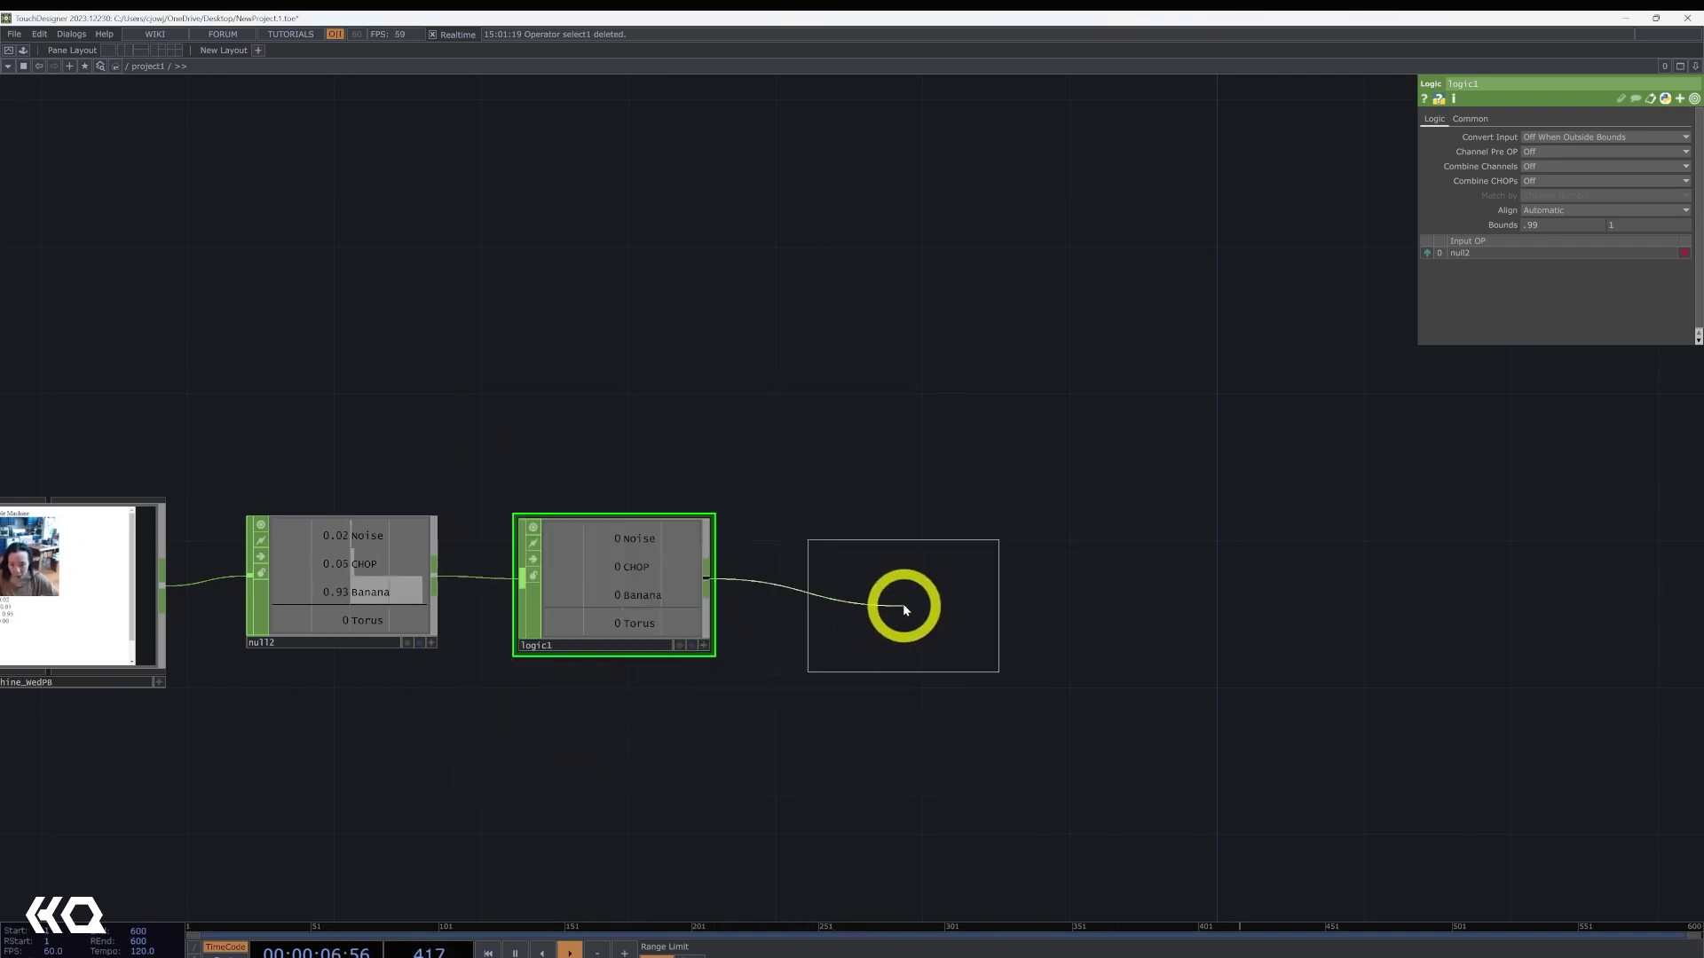
click(905, 609)
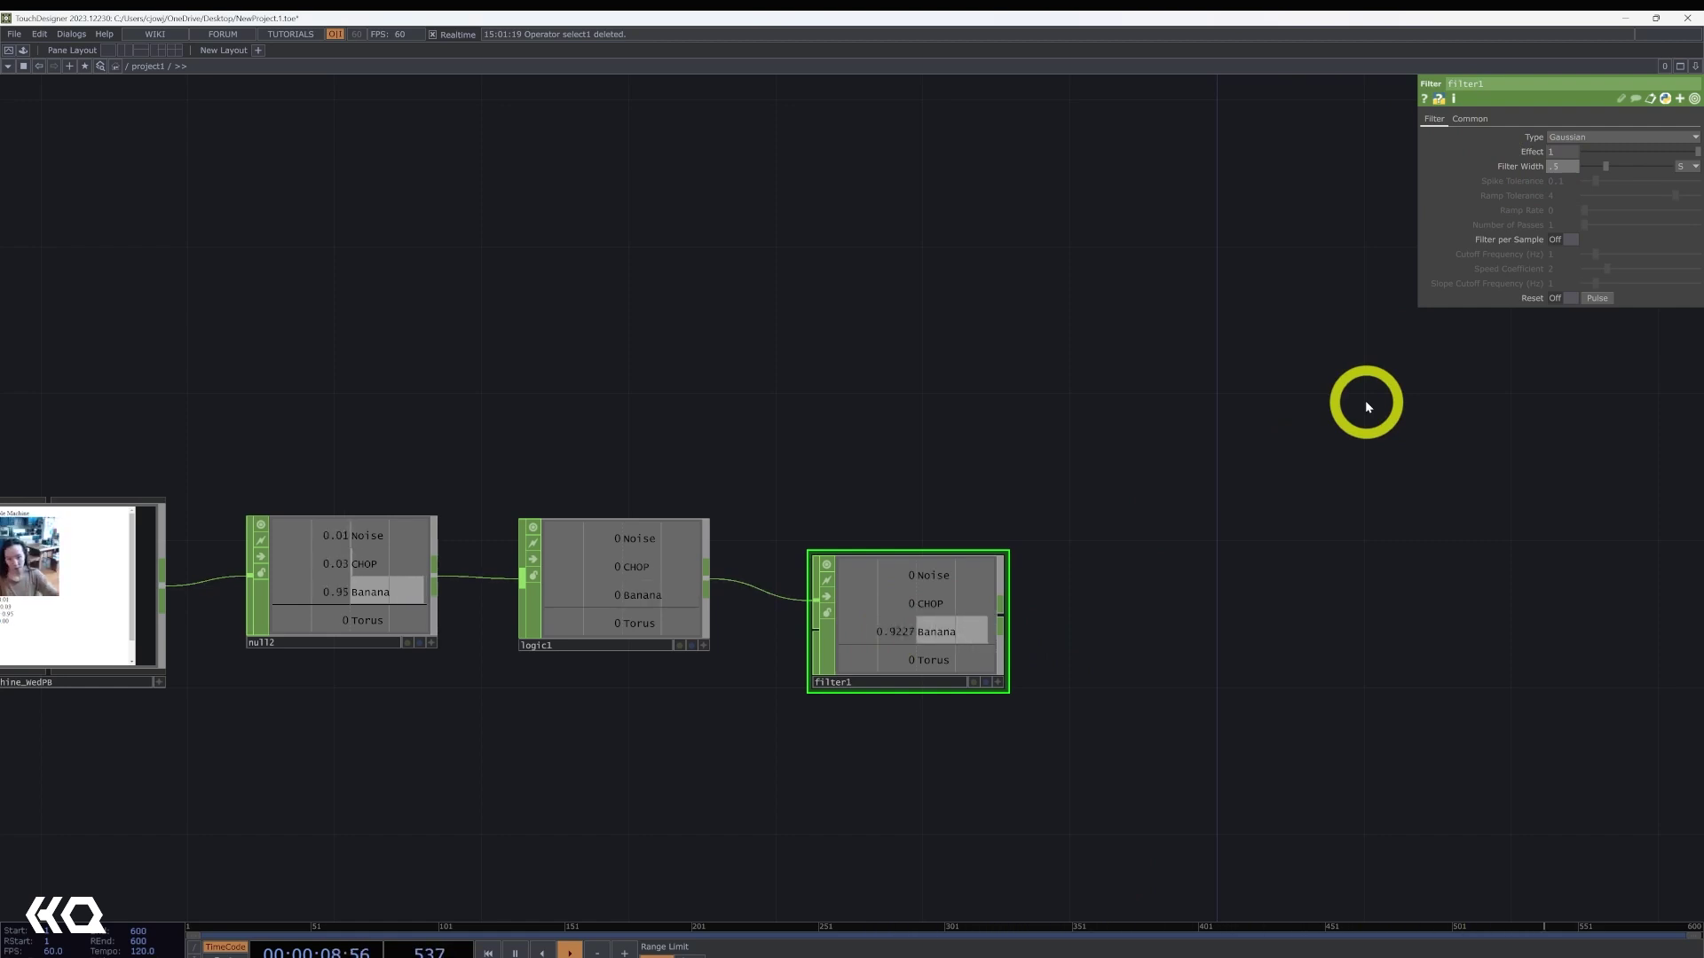
- Connect a Null CHOP to the Filter CHOP's output and rename it filterLevels
drag(1188, 611, 1047, 640)
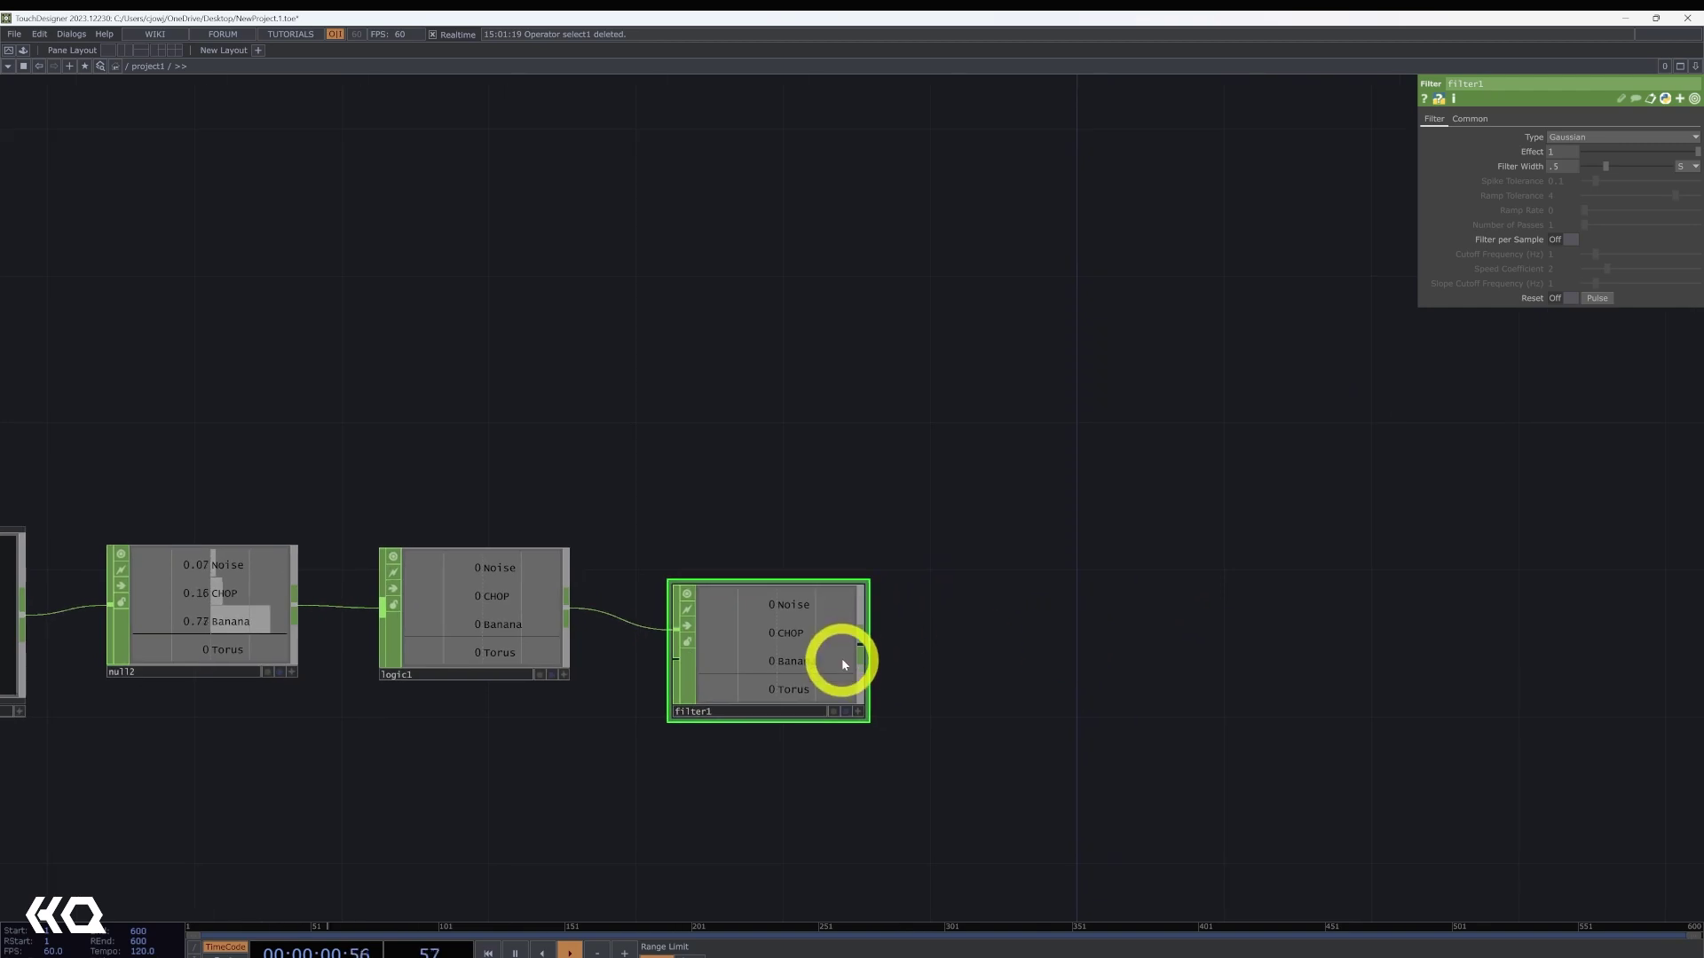
right_click(858, 654)
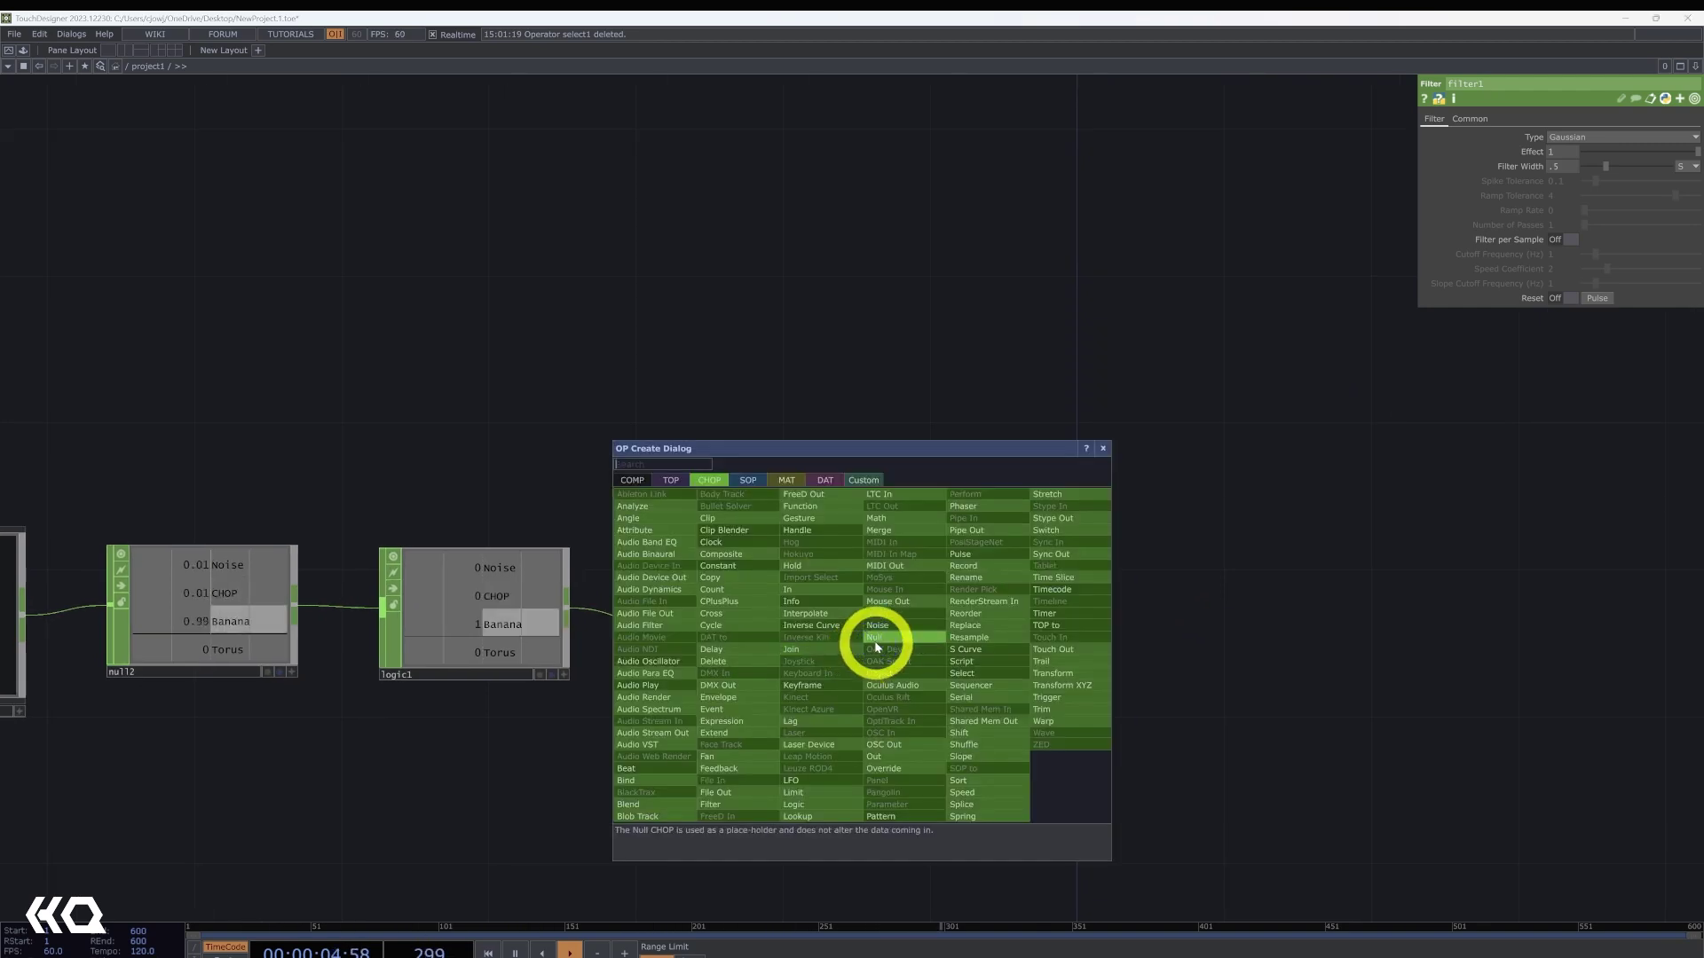
click(876, 644)
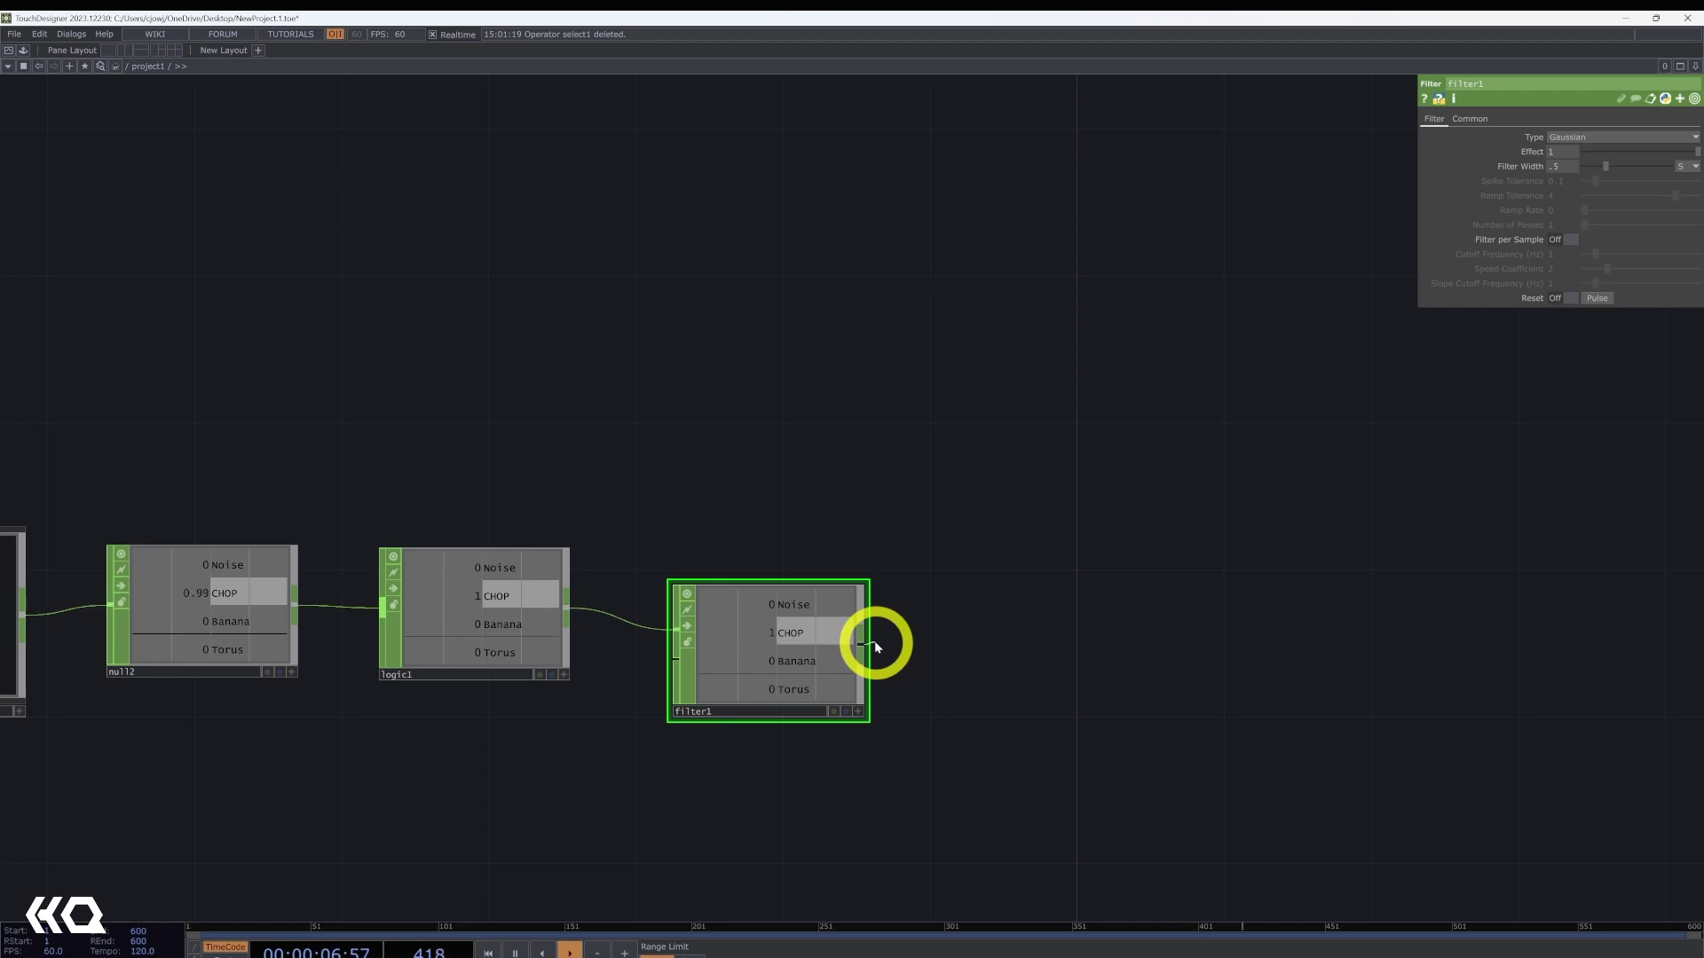
scroll(875, 640, up, 2)
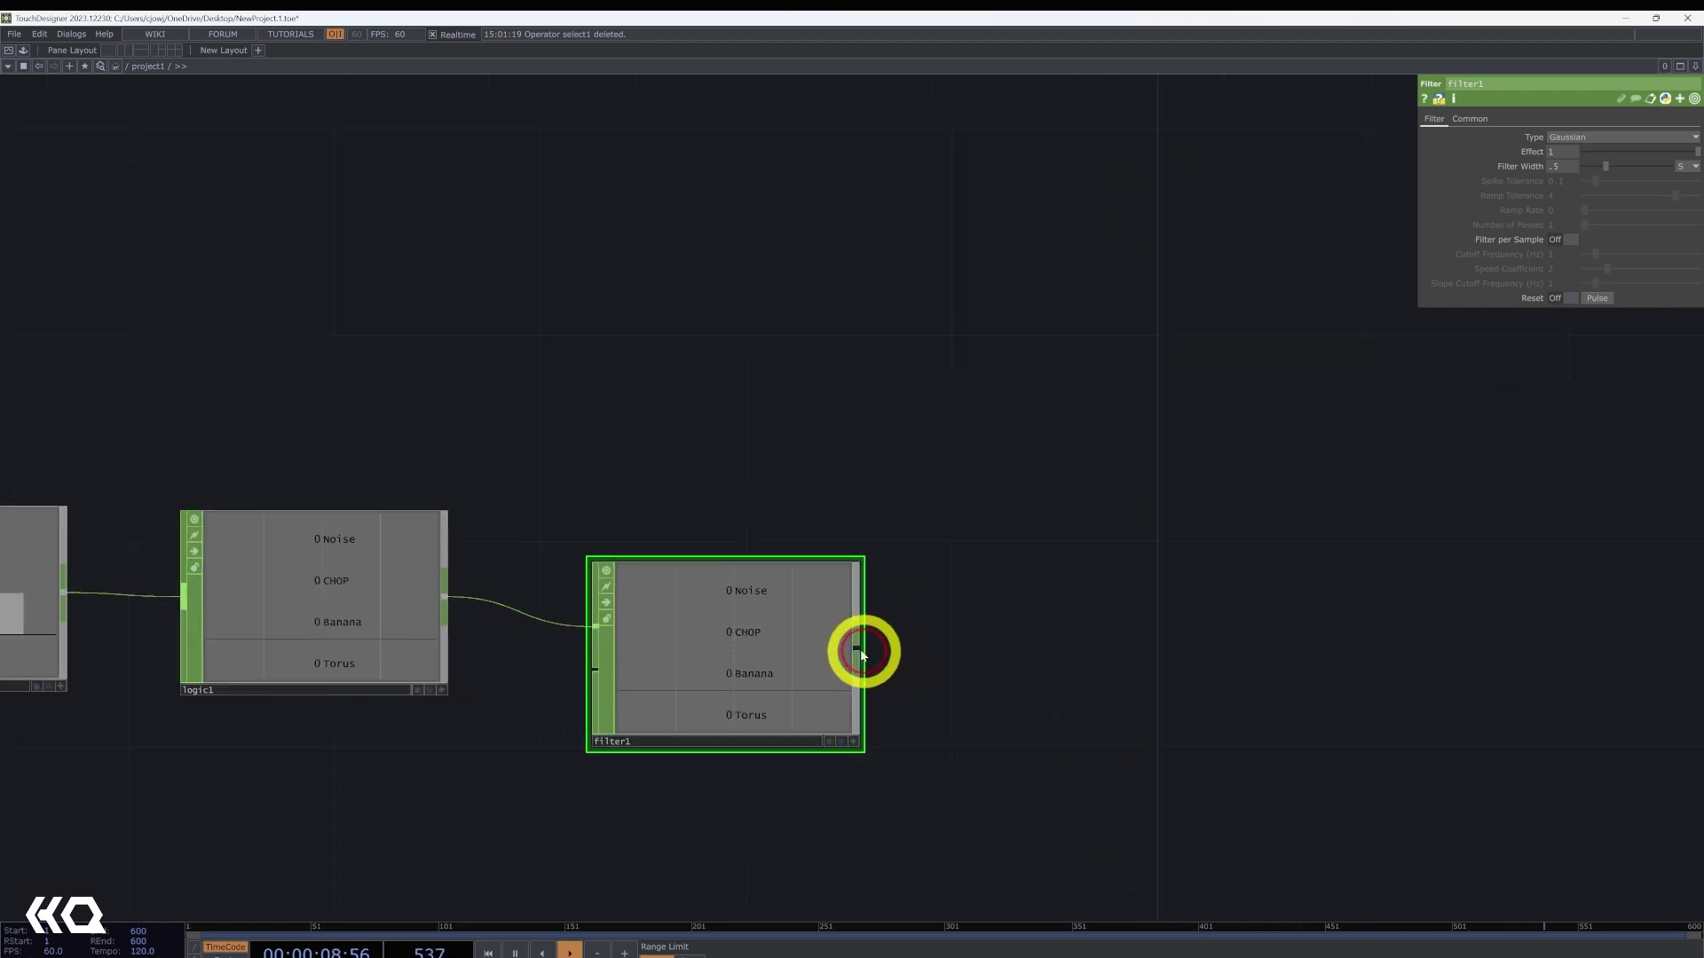
right_click(856, 648)
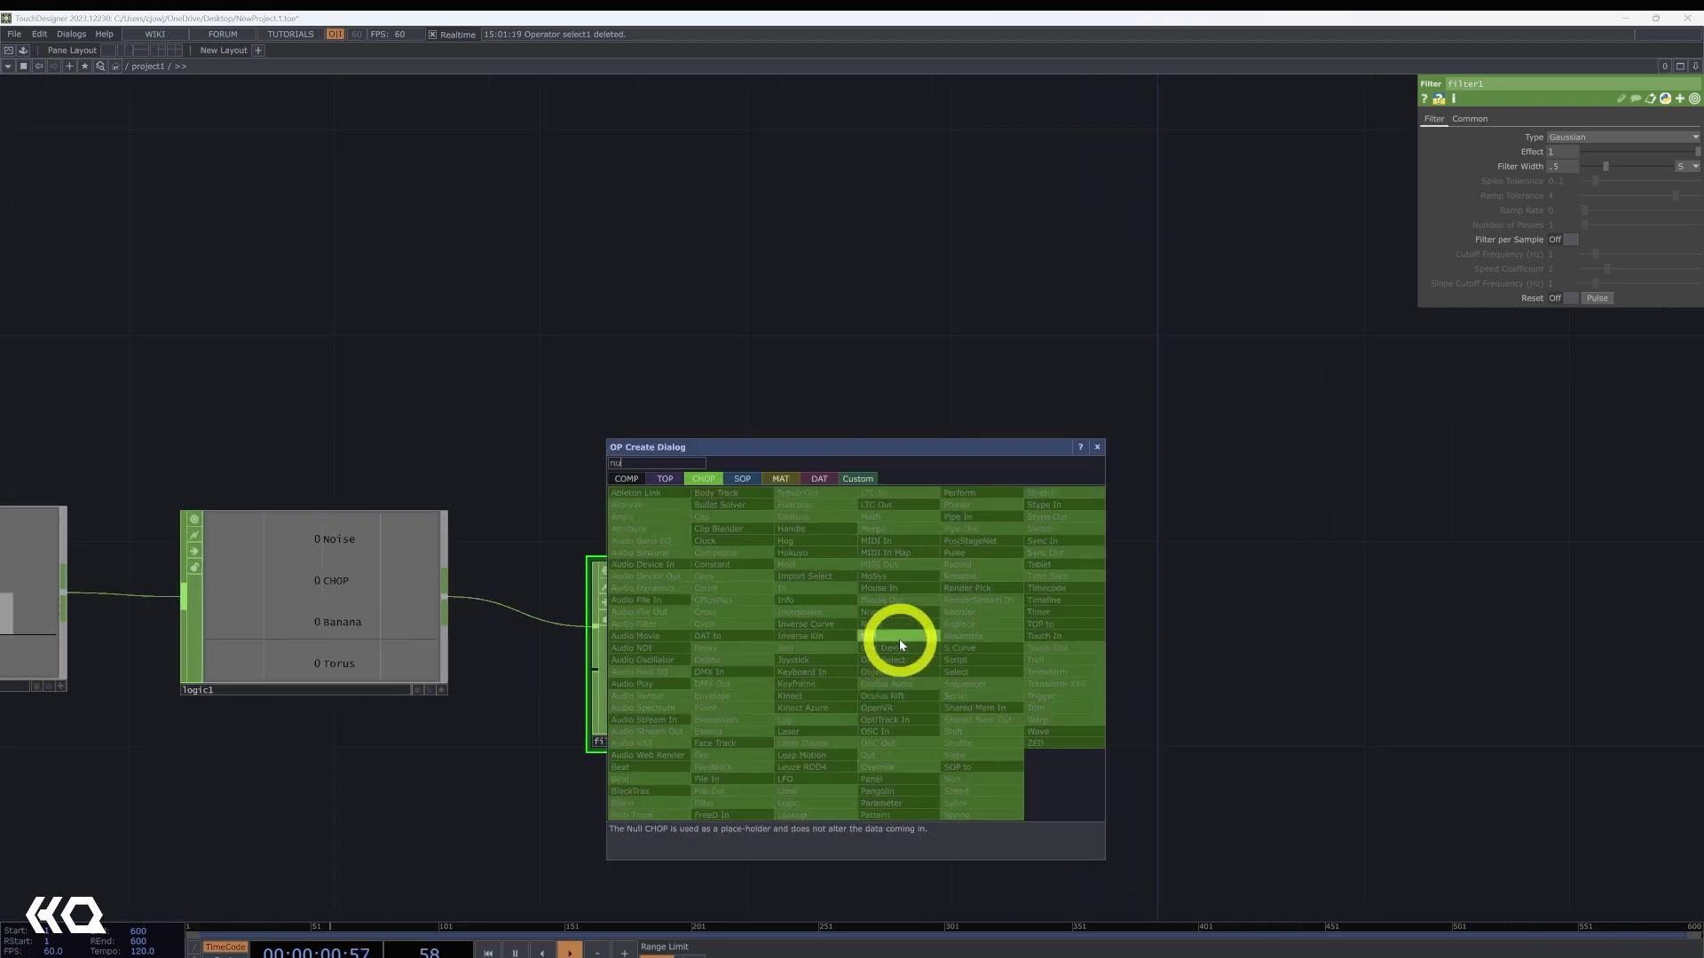
click(889, 629)
click(1141, 736)
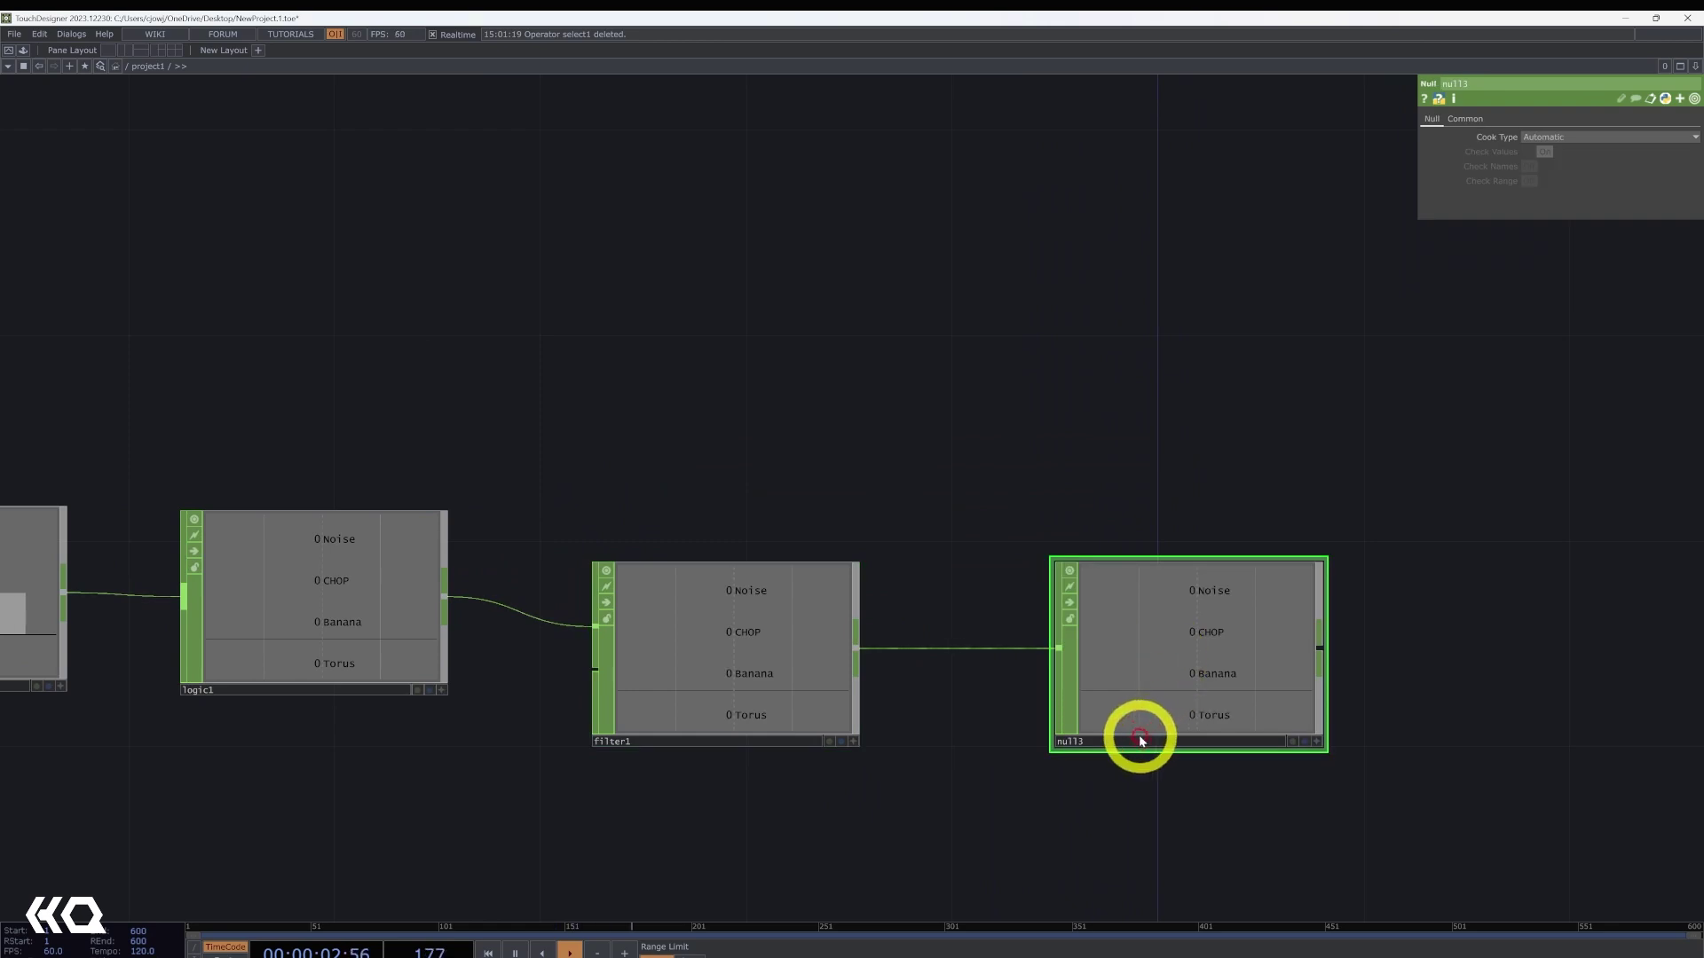
click(1167, 746)
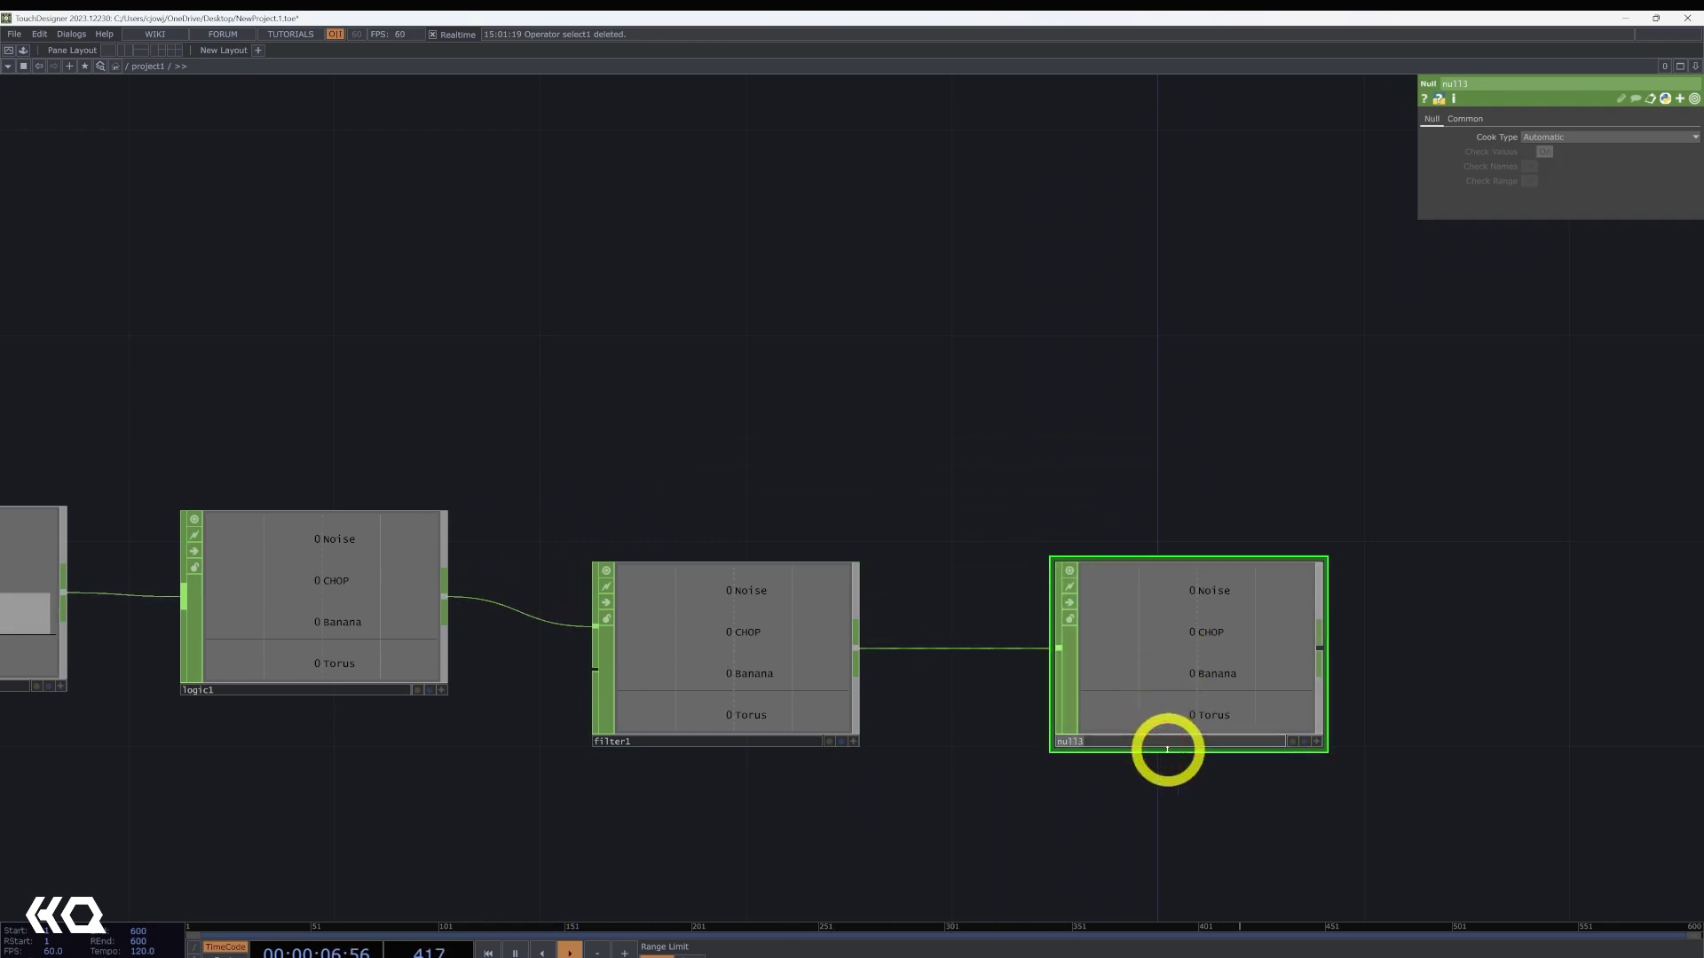
text(filterLevels)
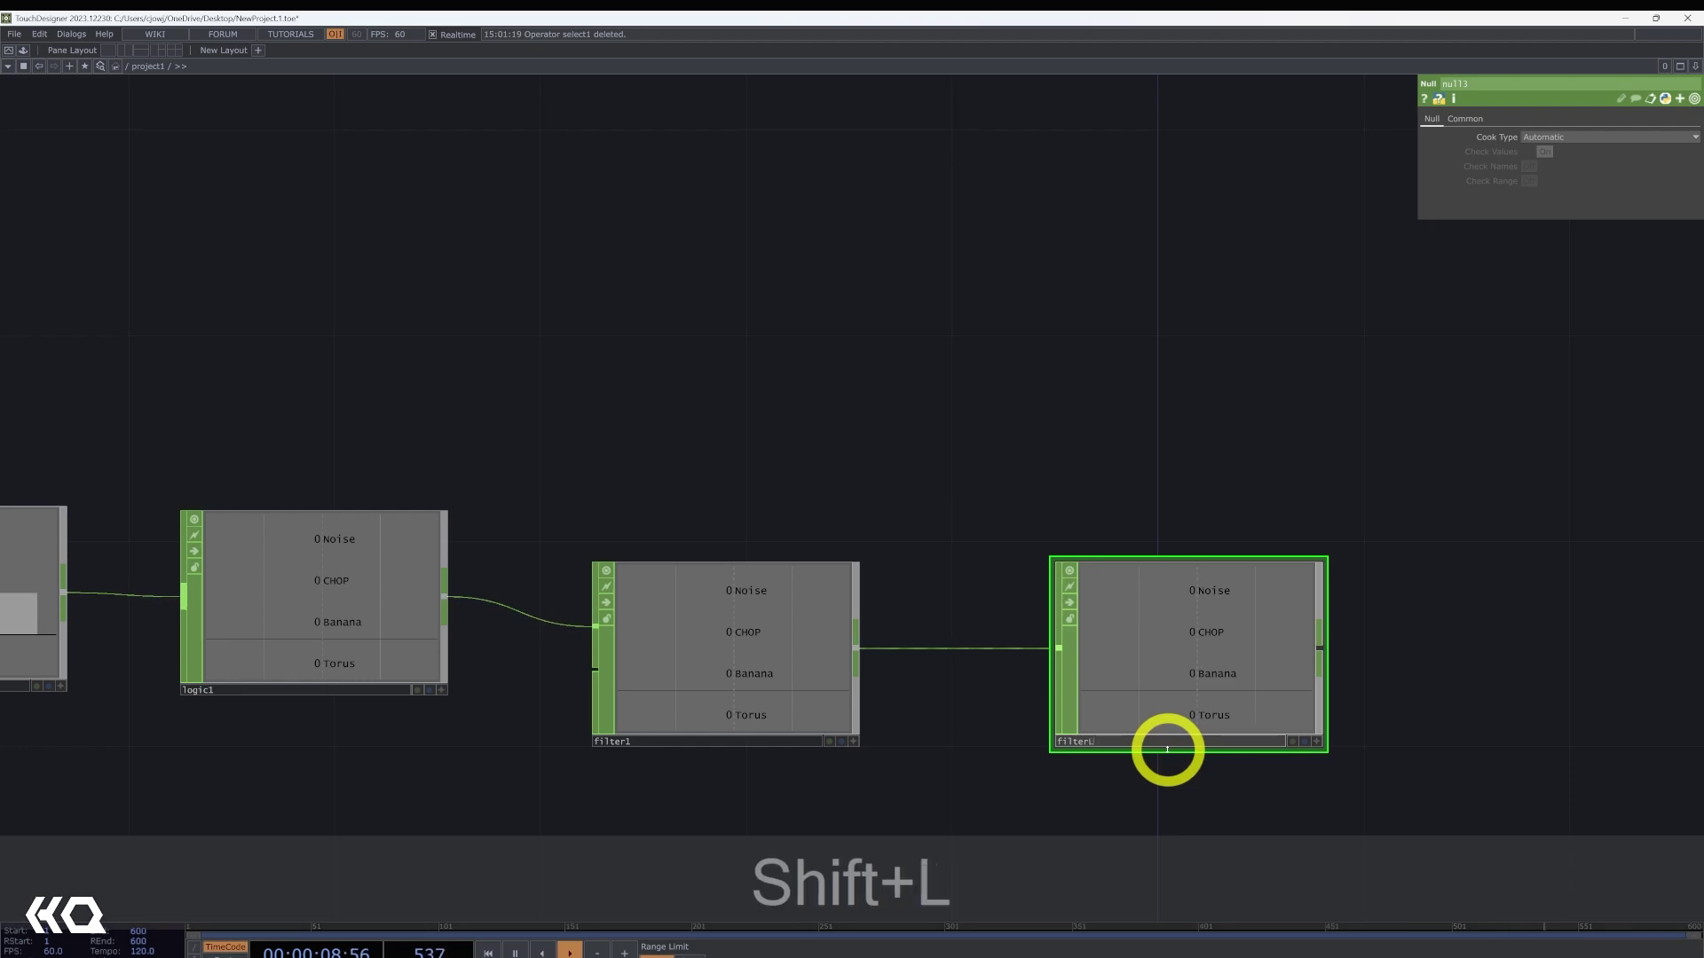
key(Return)
- Make the filterLevels viewer active and link its Noise channel to level1's Opacity as a CHOP Reference
scroll(1179, 676, down, 5)
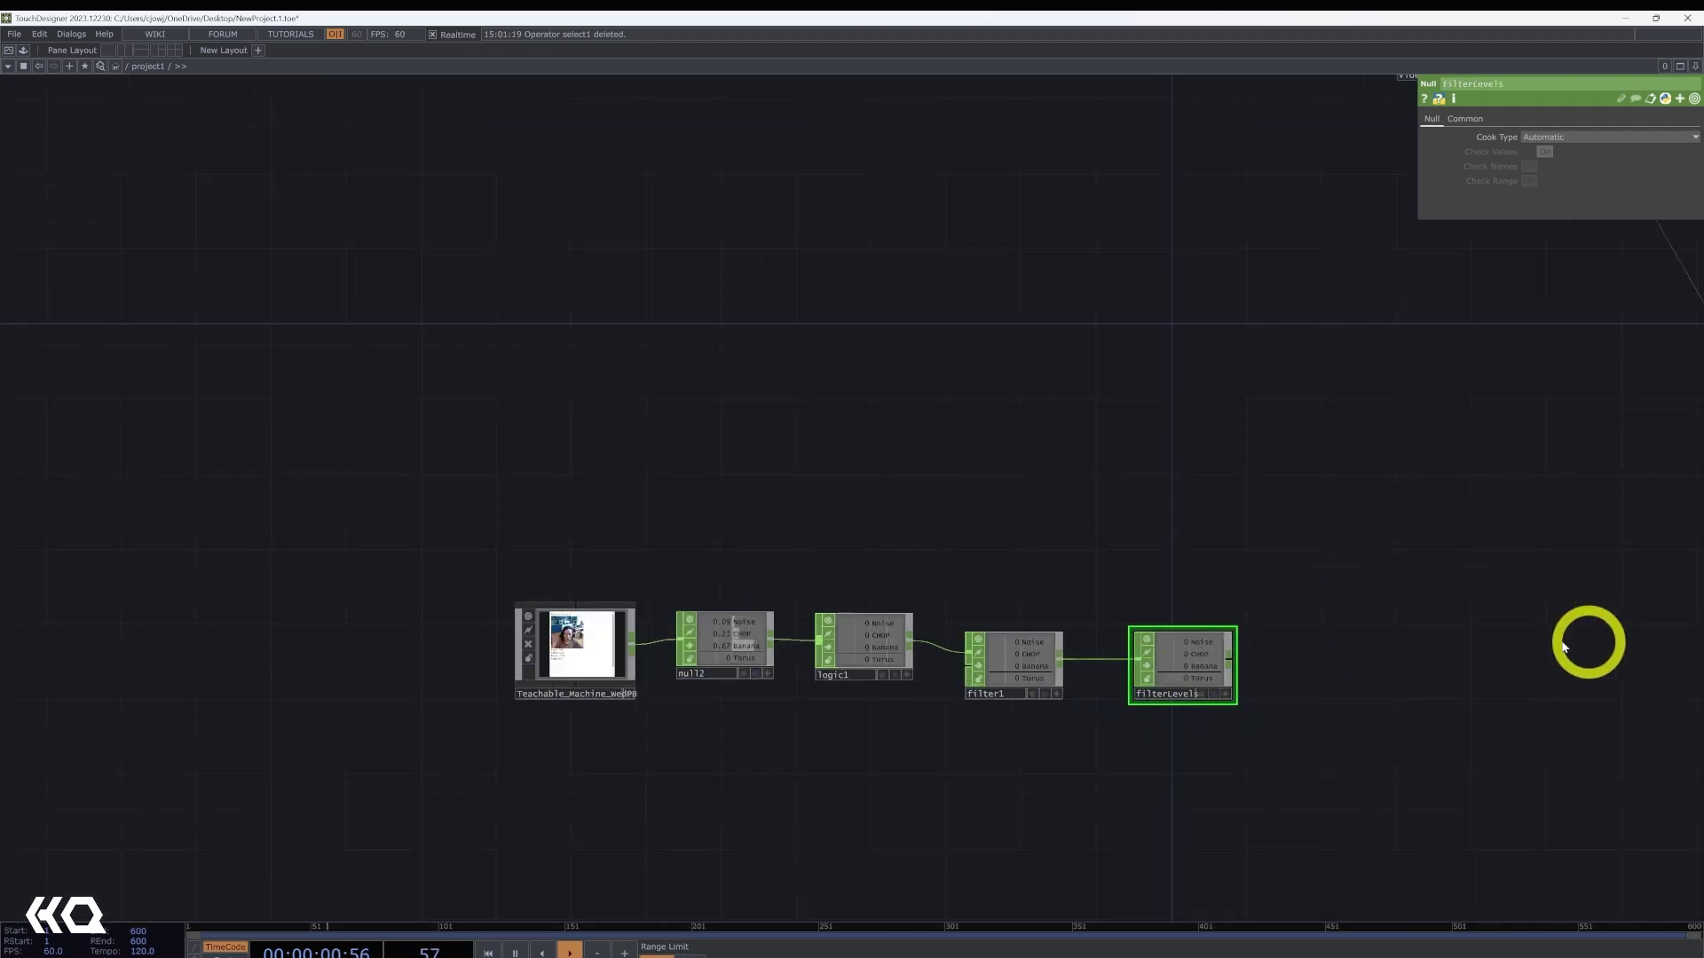
drag(1399, 683, 892, 606)
drag(1012, 586, 764, 574)
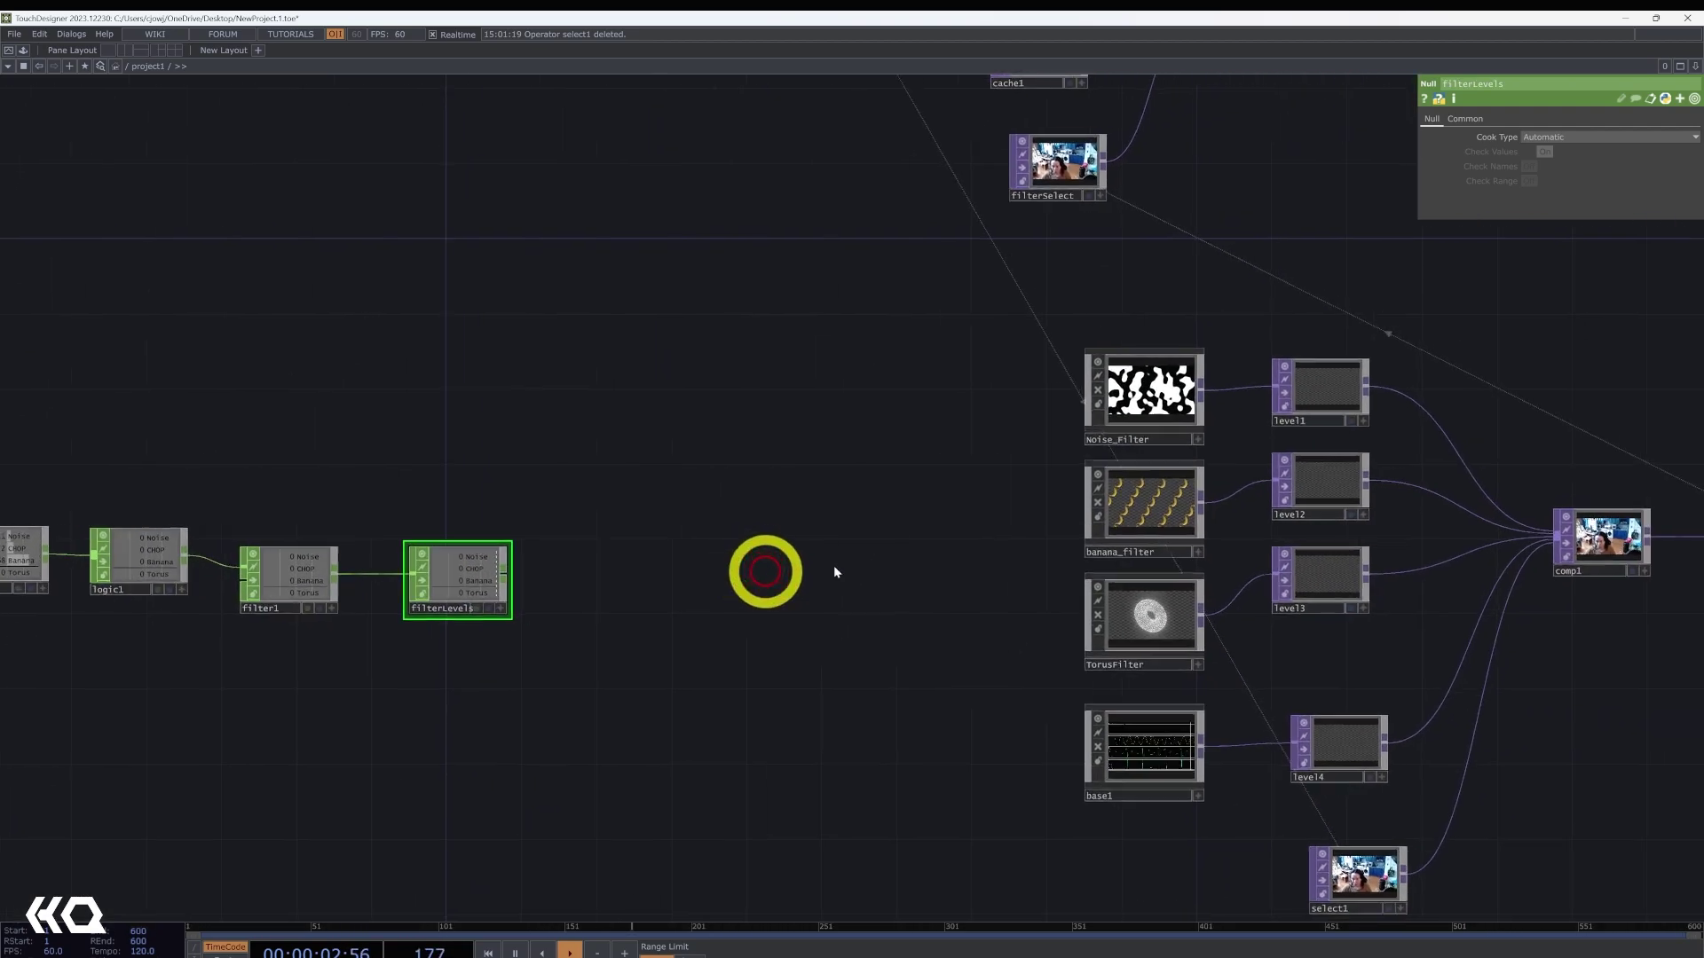
click(1310, 403)
scroll(521, 570, up, 2)
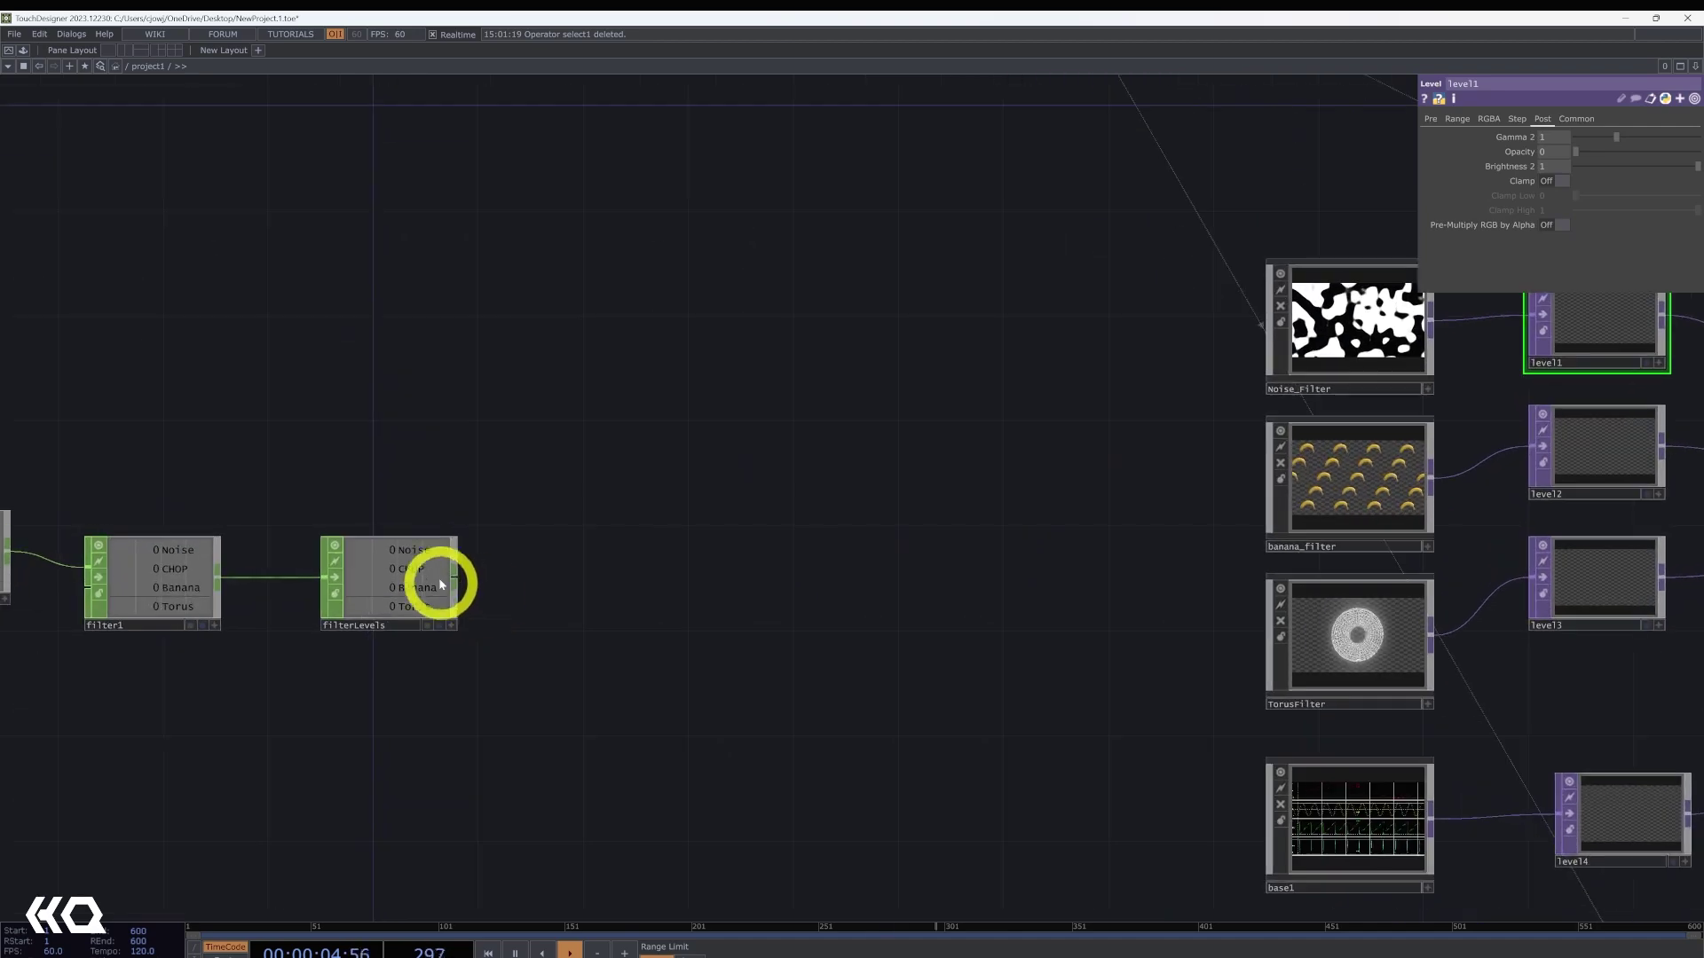
scroll(439, 578, down, 2)
click(446, 609)
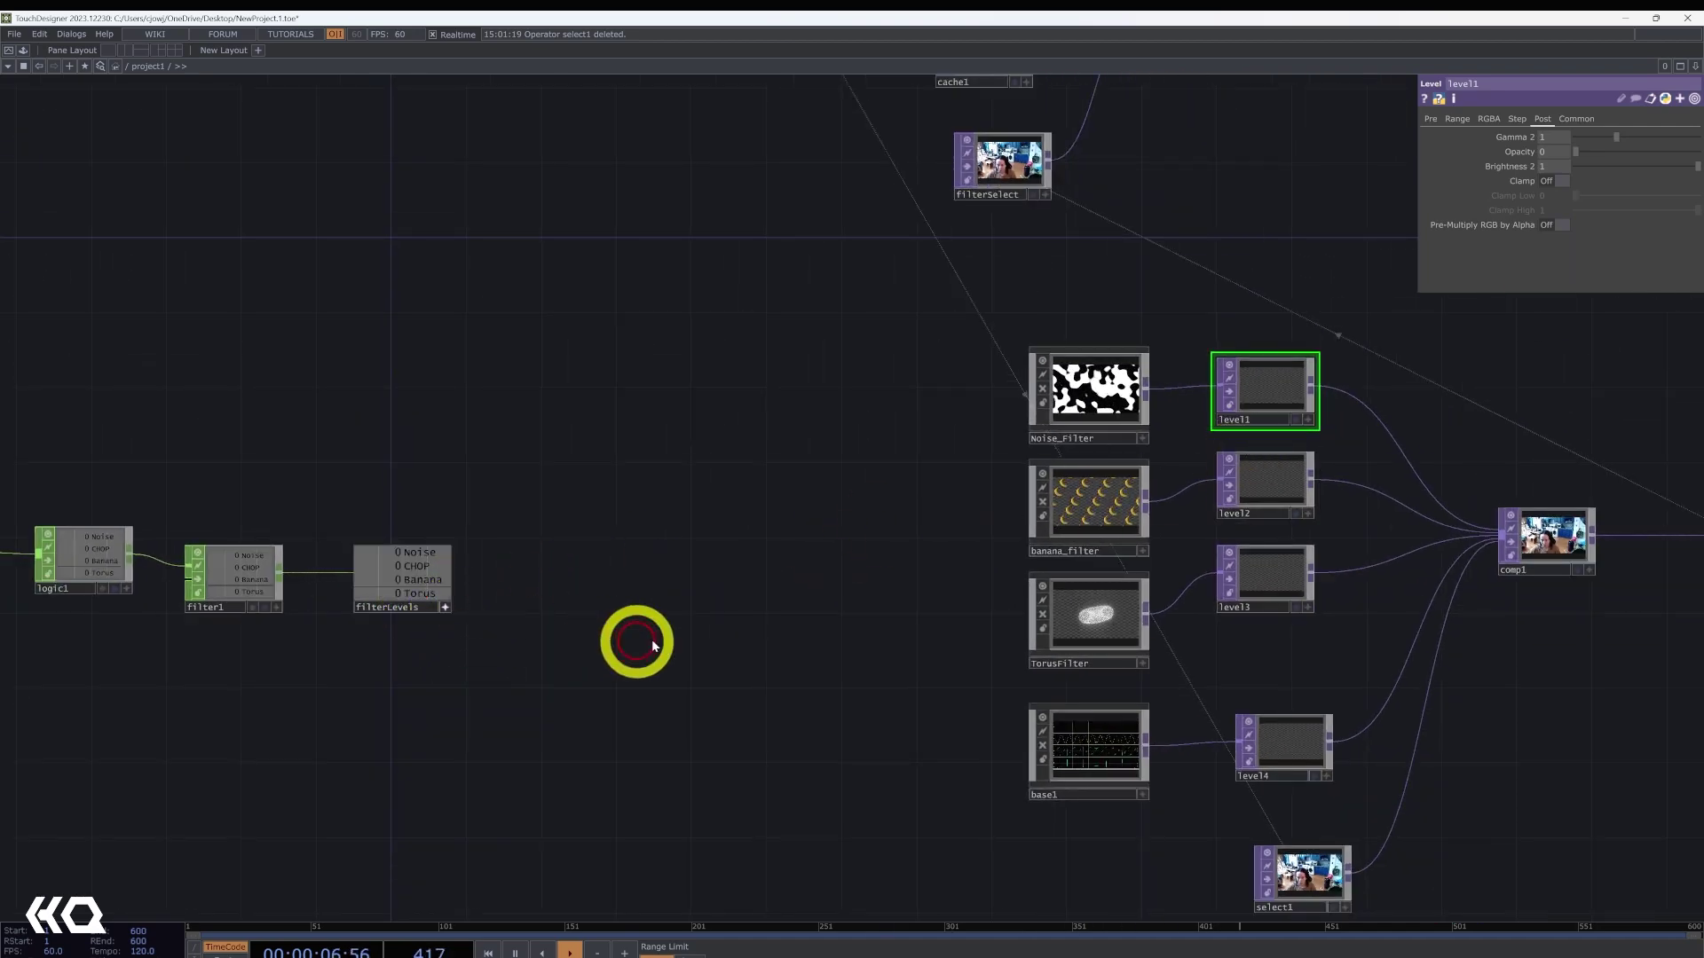
drag(651, 640, 586, 620)
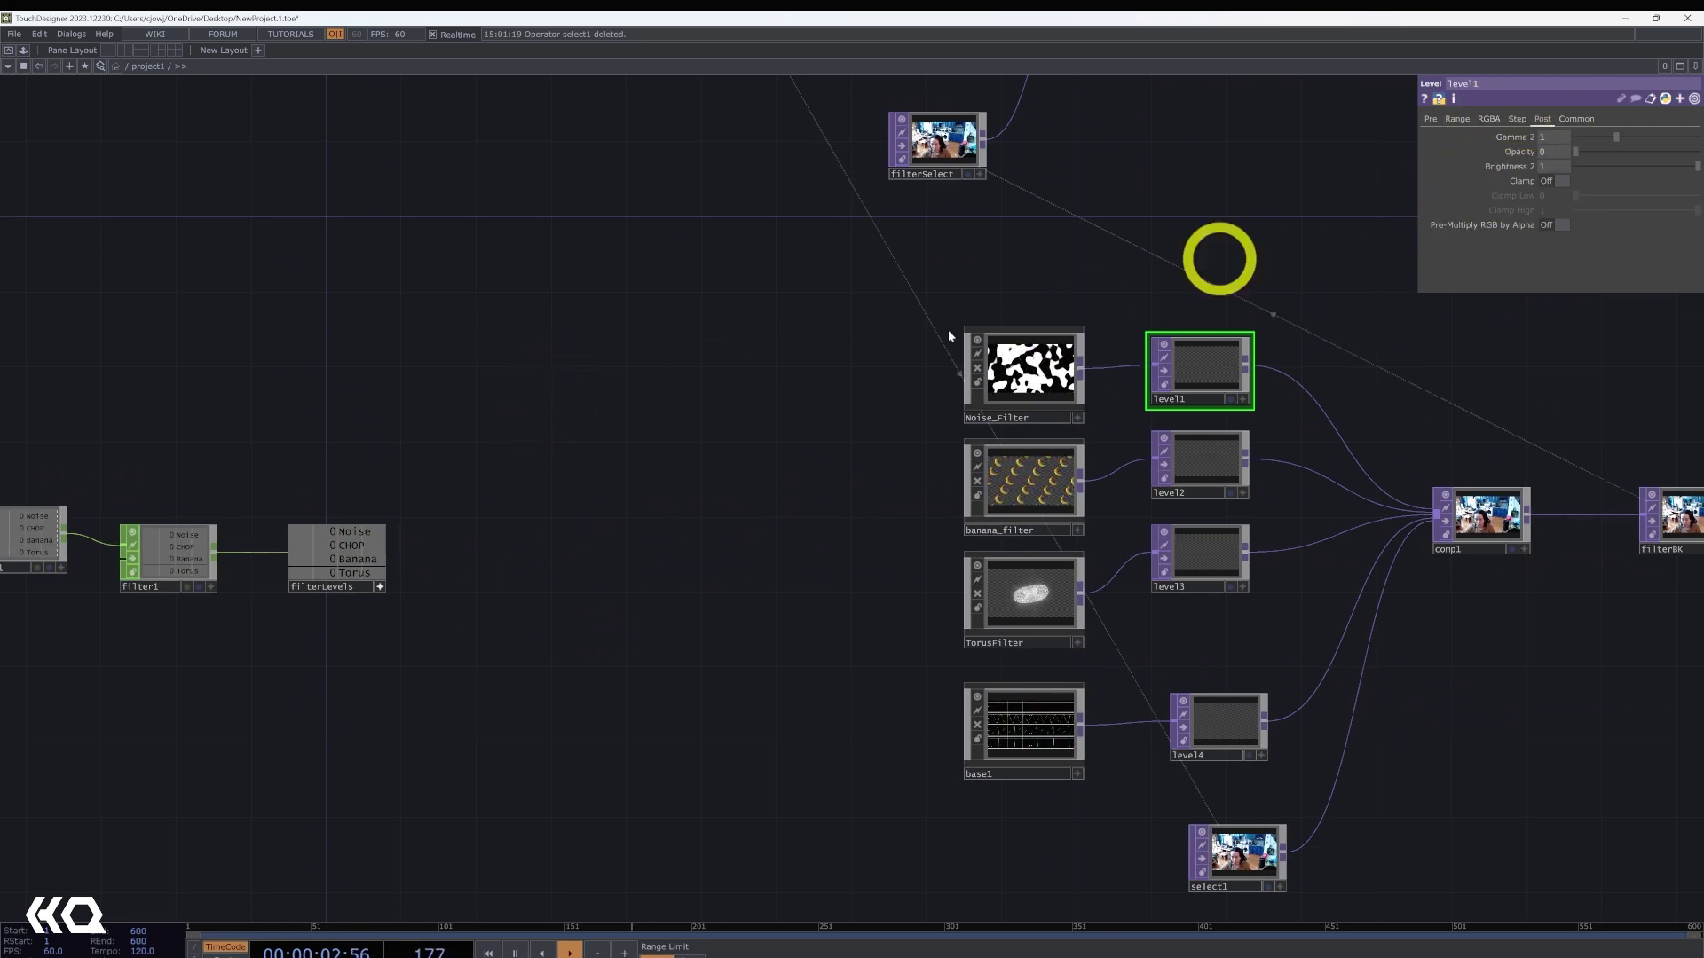
drag(373, 531, 1478, 176)
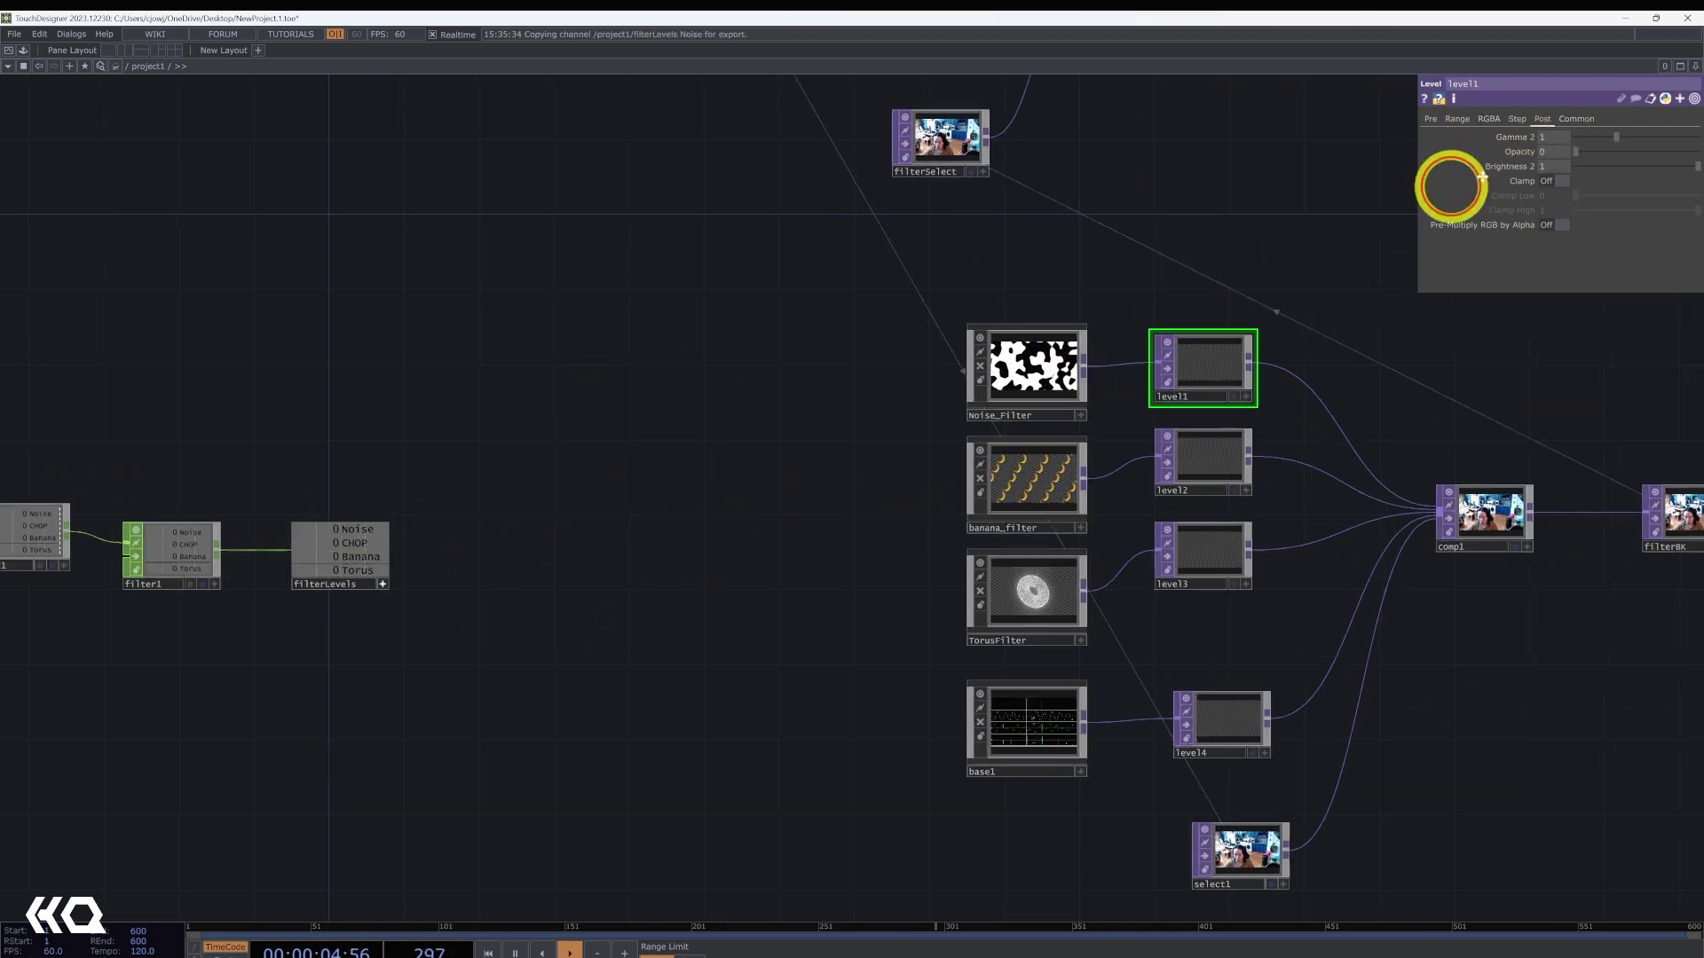
drag(853, 312, 1006, 266)
drag(528, 488, 1557, 155)
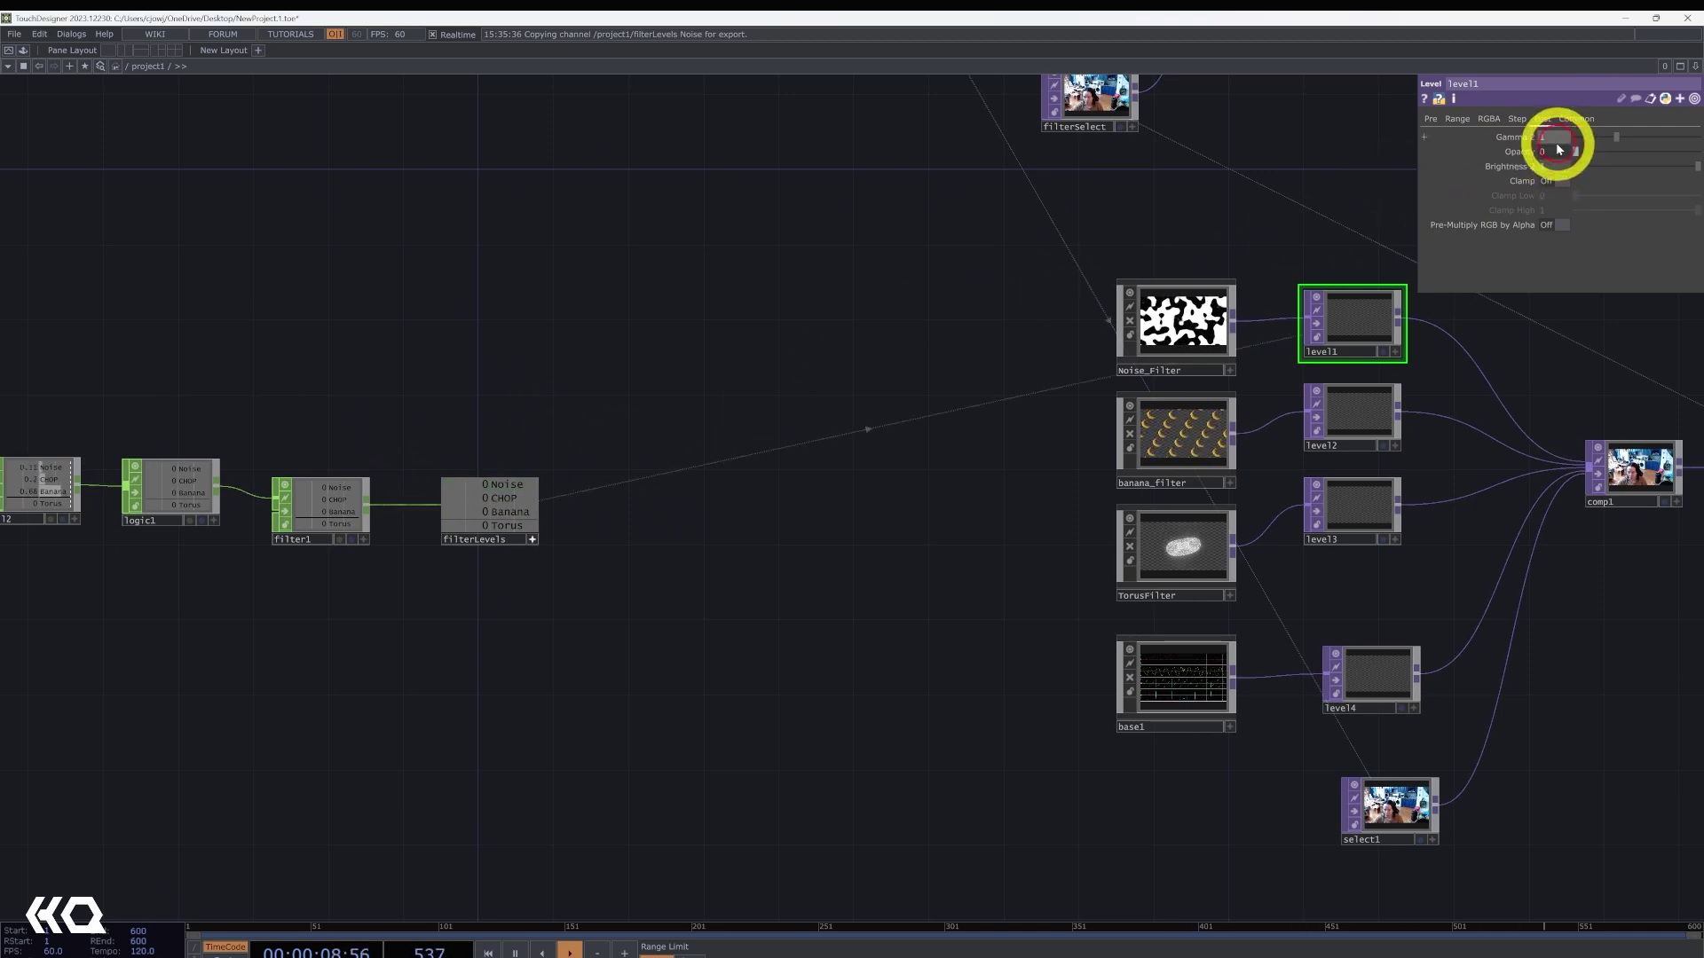
click(1557, 144)
- Link the Banana channel of filterLevels to level2's Opacity as a CHOP Reference
click(1374, 424)
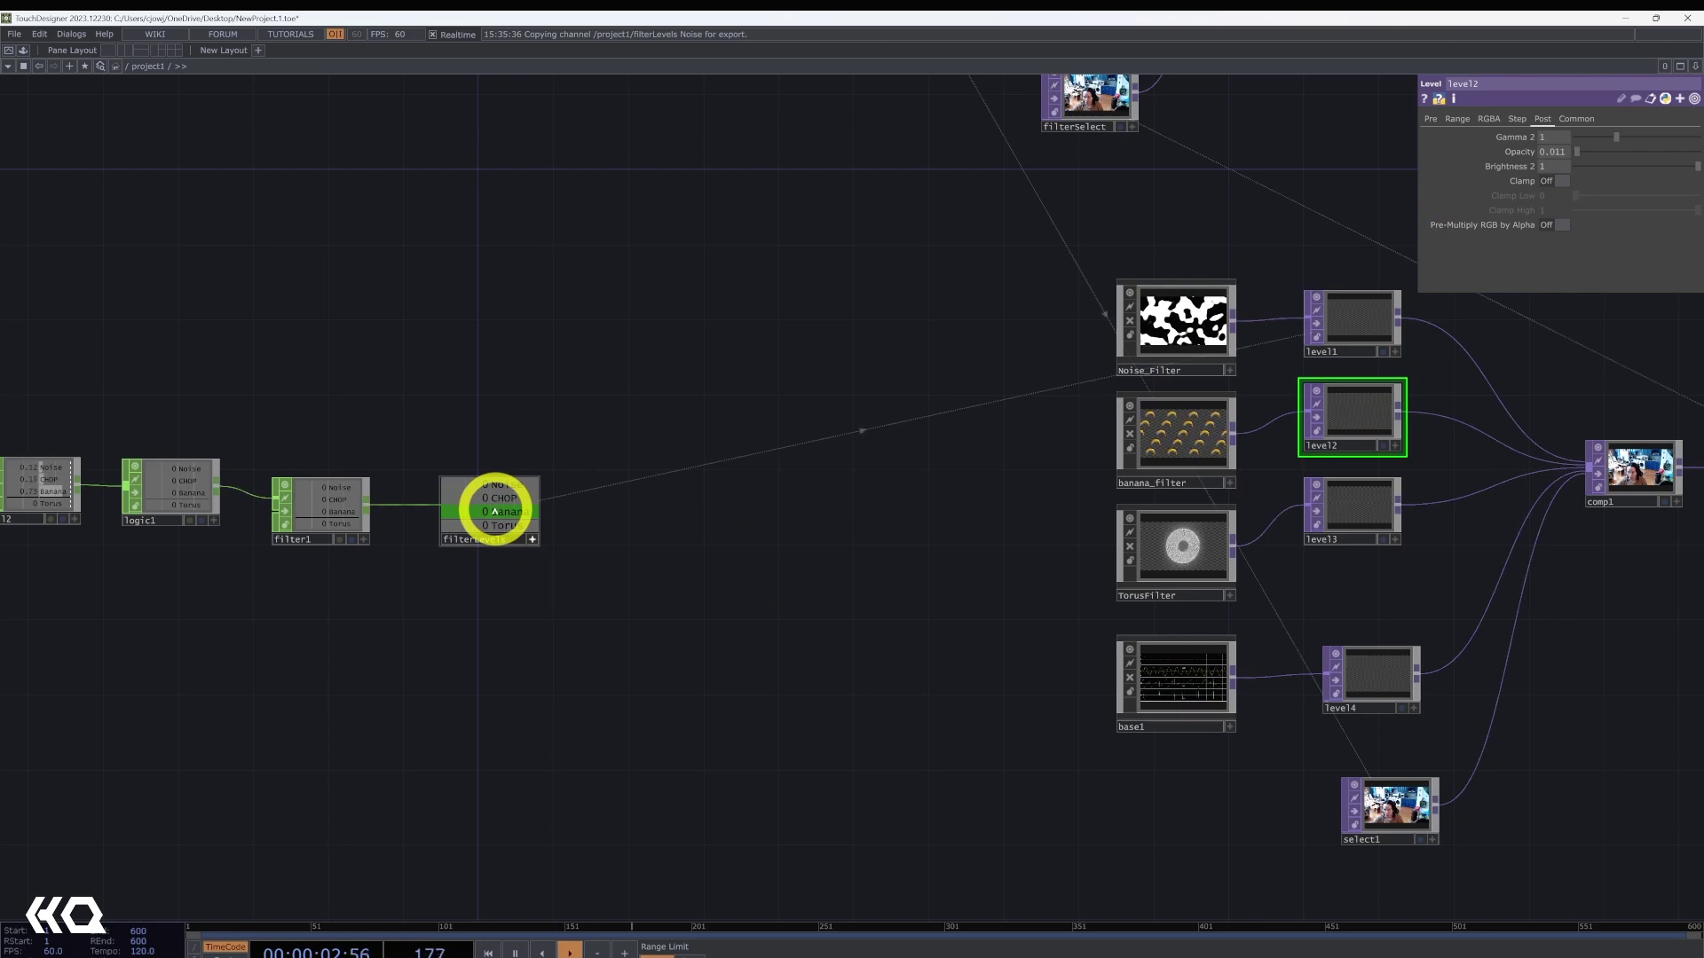
drag(495, 512, 1407, 390)
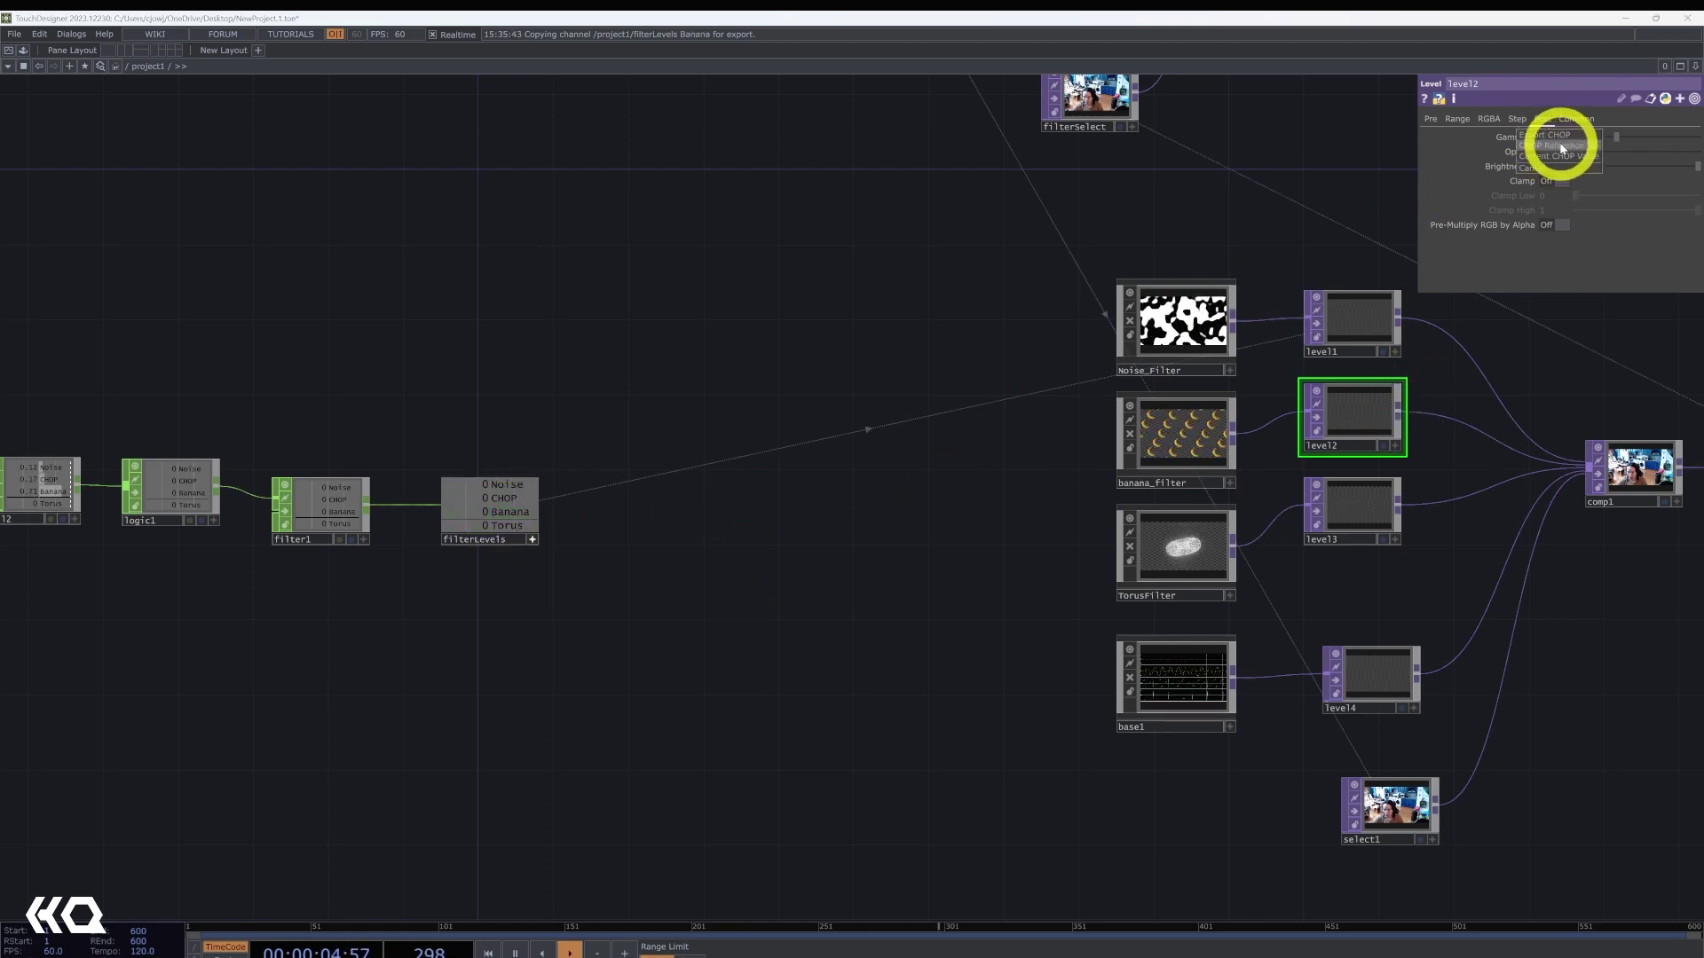
click(1561, 146)
- Link the Torus channel of filterLevels to level3's Opacity as a CHOP Reference
click(1355, 509)
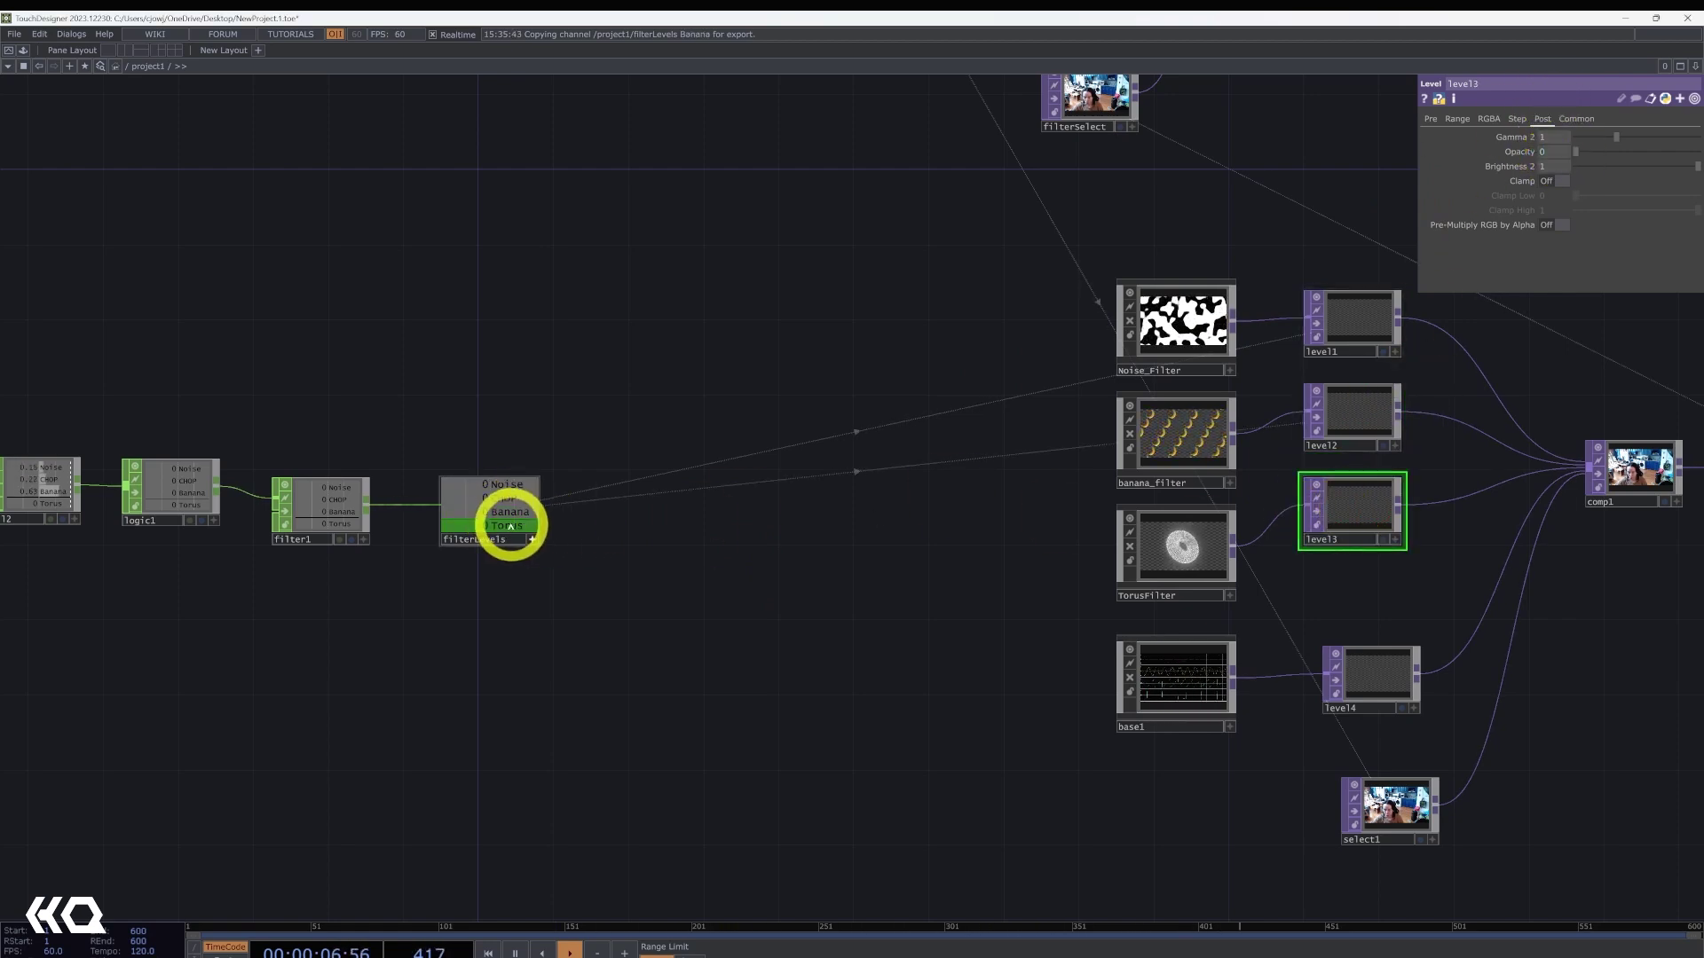
drag(513, 524, 1559, 143)
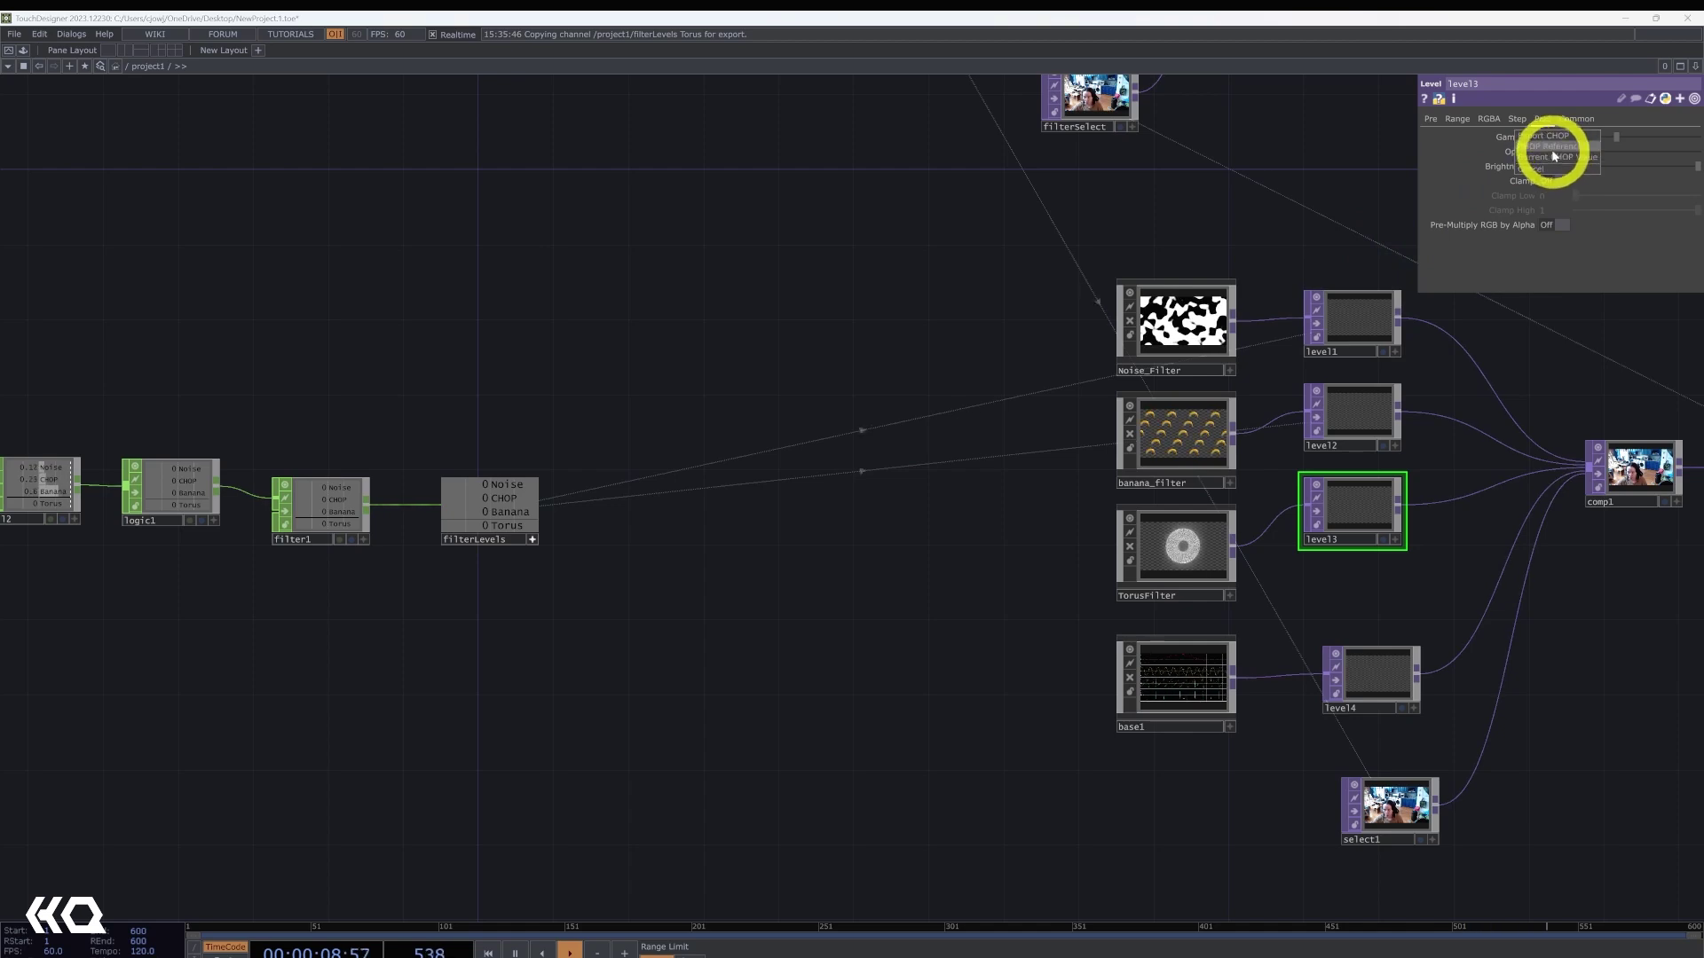
click(1552, 148)
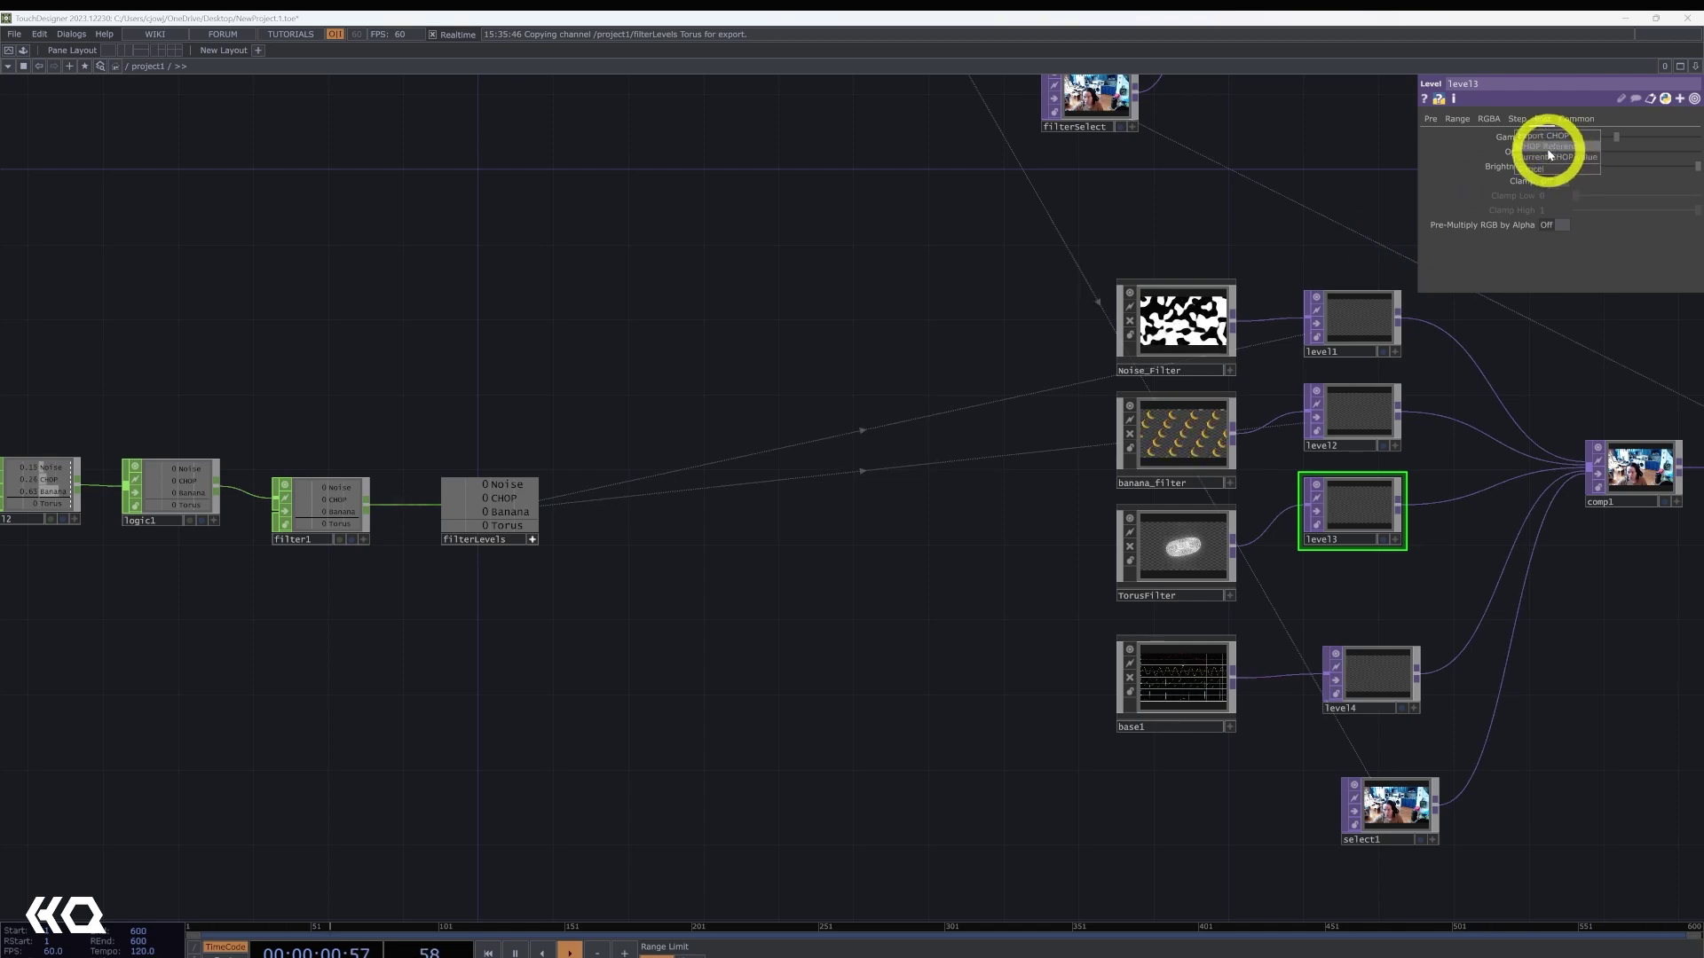
- Link the CHOP channel of filterLevels to level4's Opacity as a CHOP Reference
click(1355, 687)
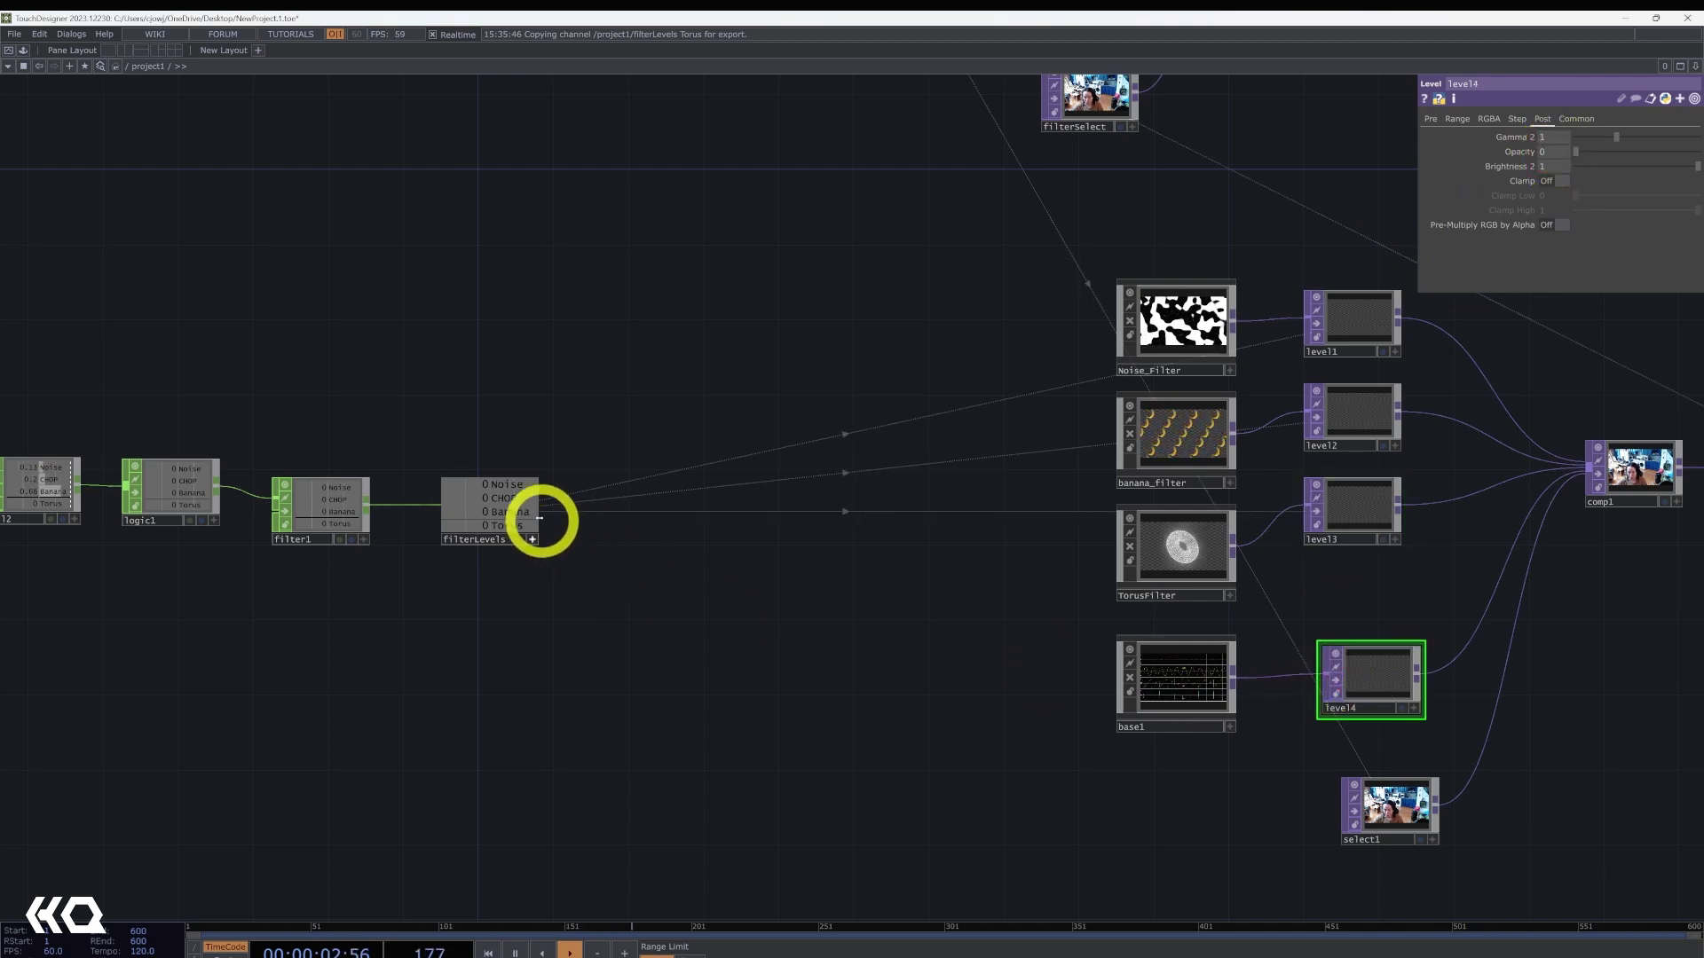
drag(544, 517, 510, 502)
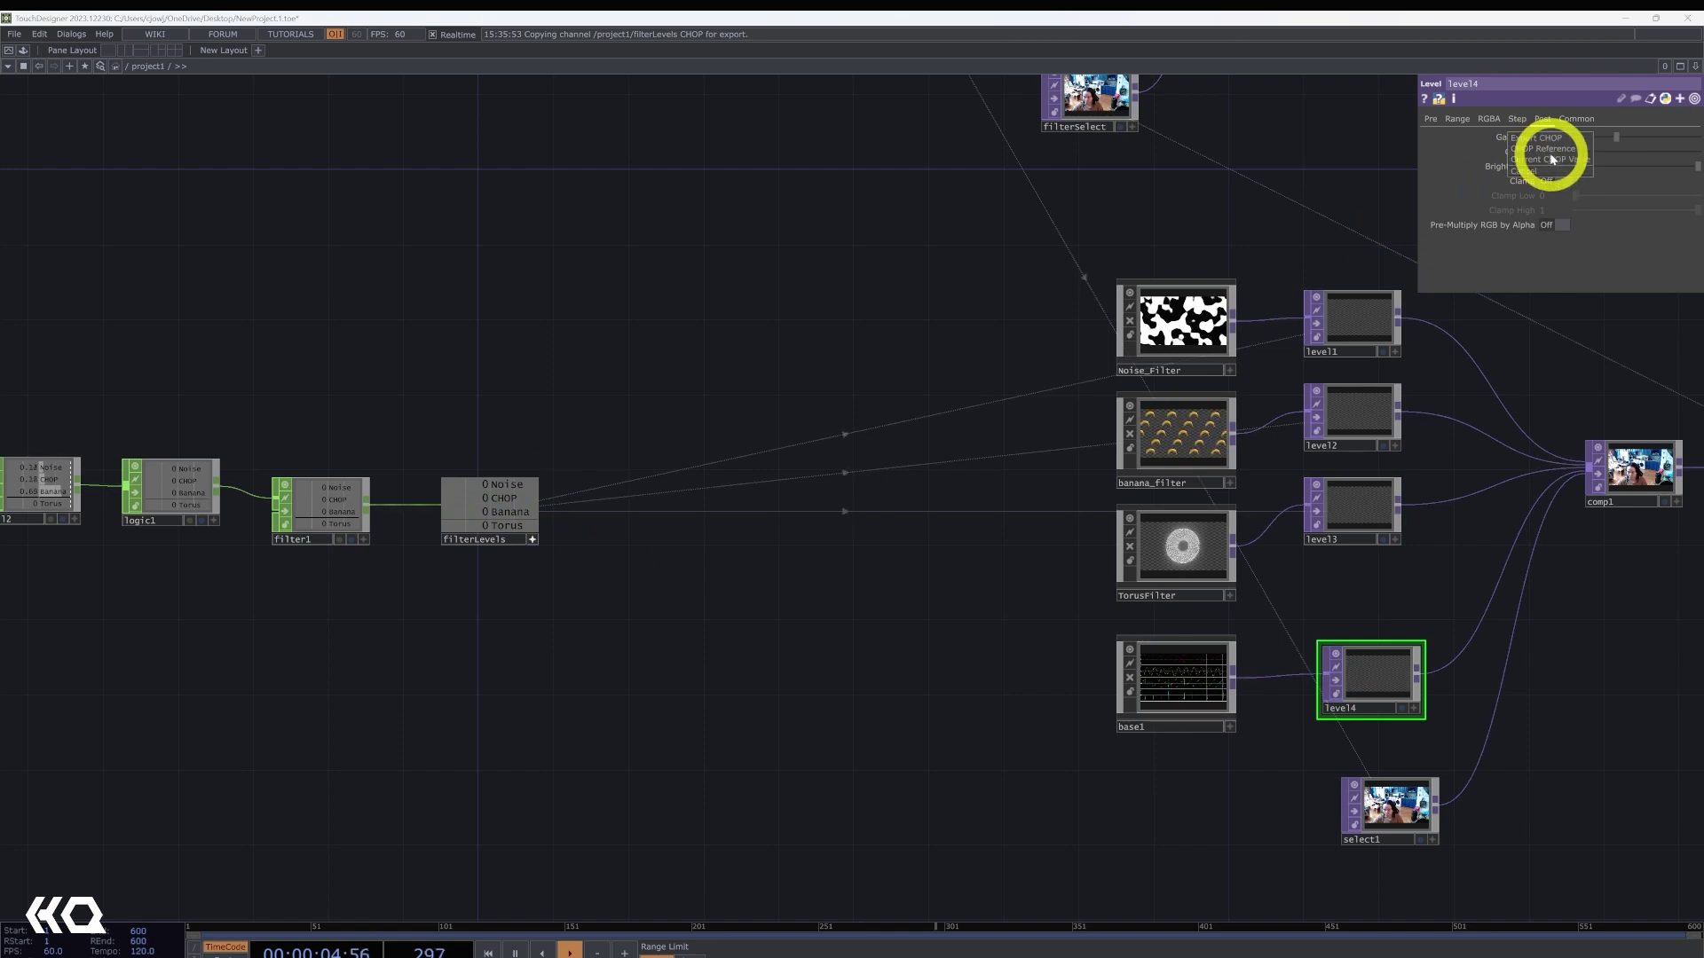
click(1552, 155)
- Examine how the comp1 filter composite and the video_feed output respond to the recognized signs
drag(947, 244, 119, 359)
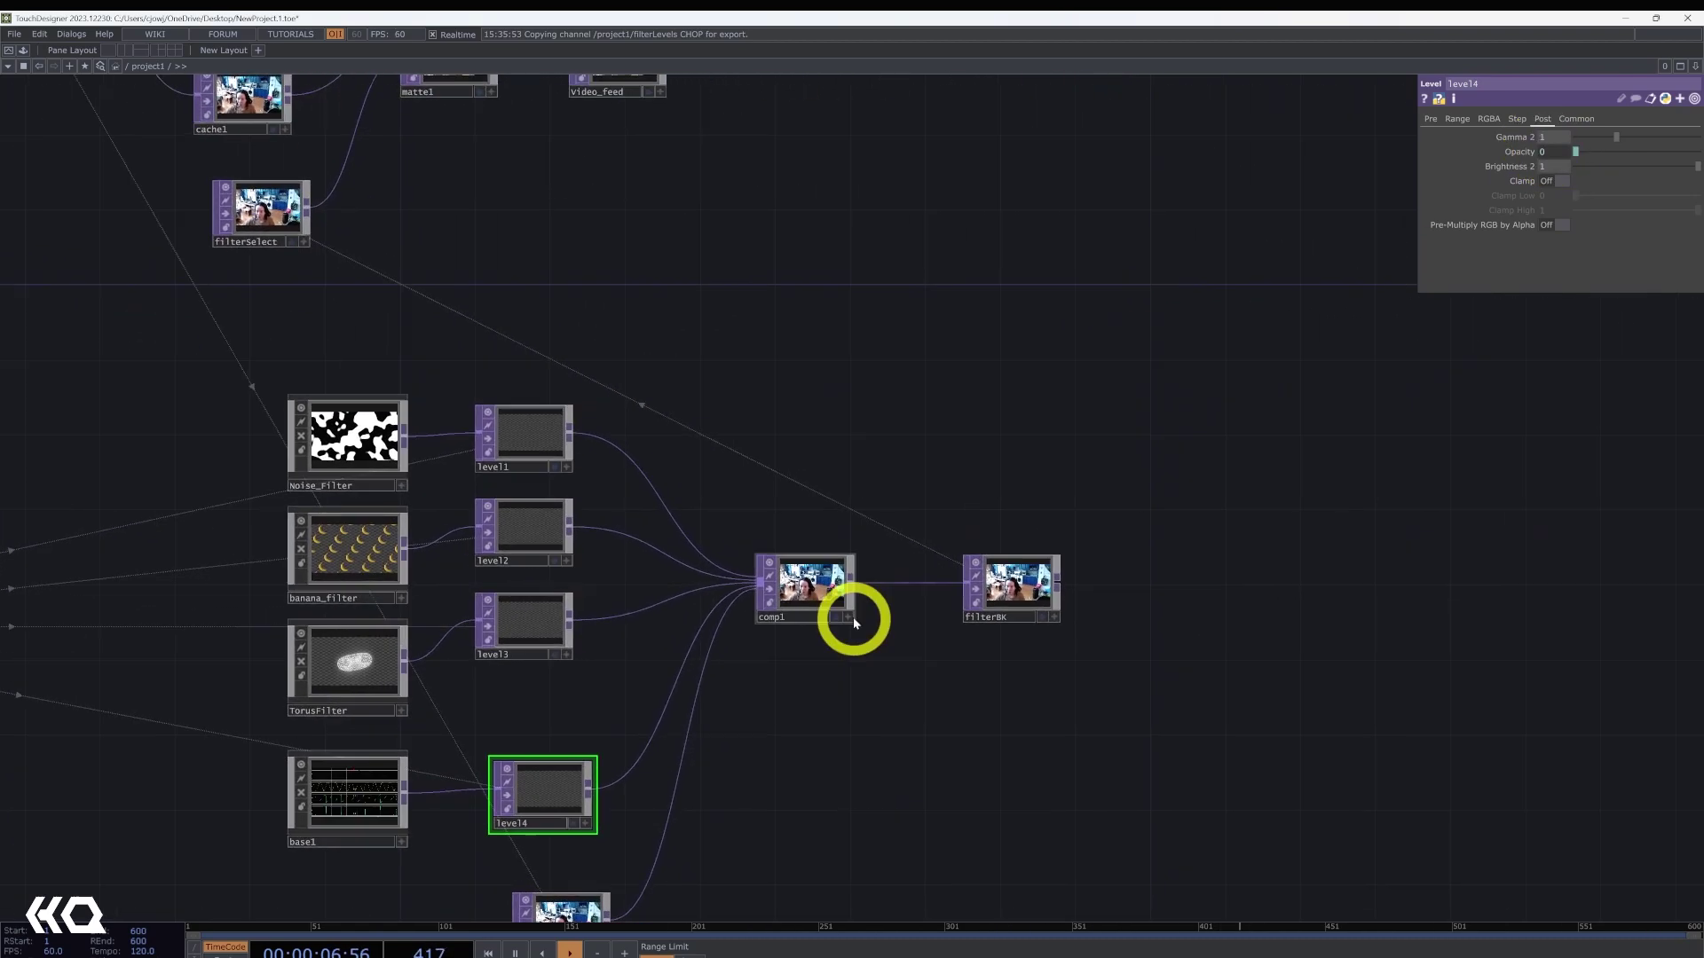
scroll(838, 624, up, 5)
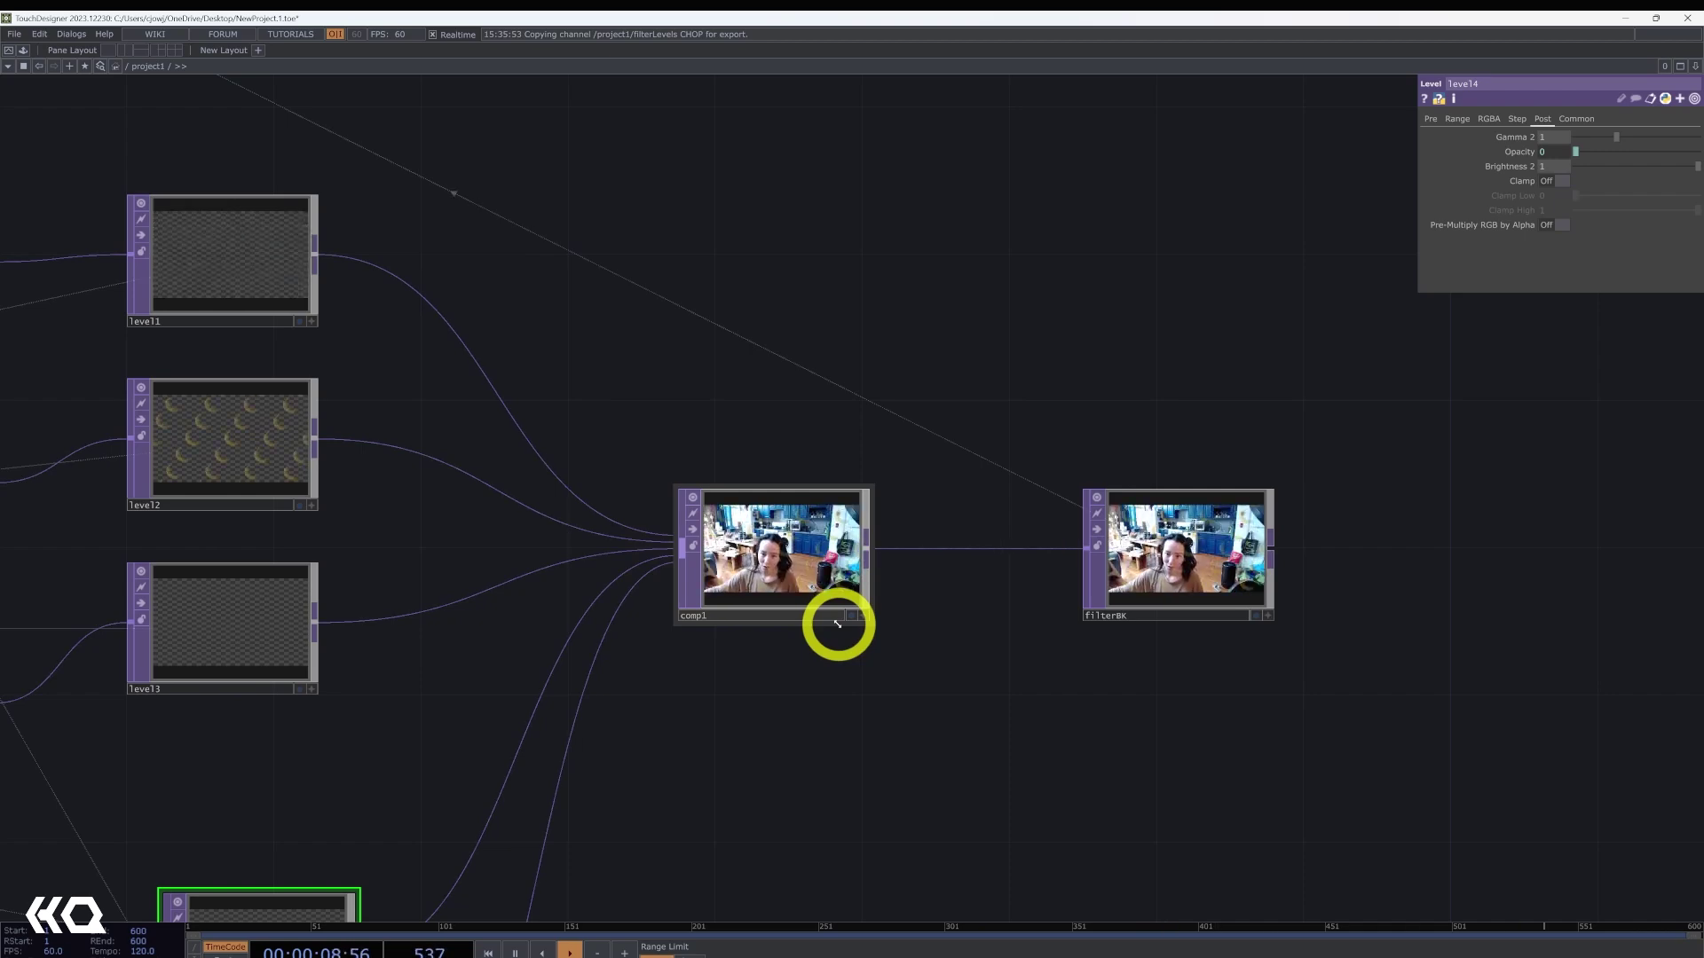
scroll(887, 559, down, 6)
drag(977, 400, 1076, 874)
scroll(860, 738, up, 8)
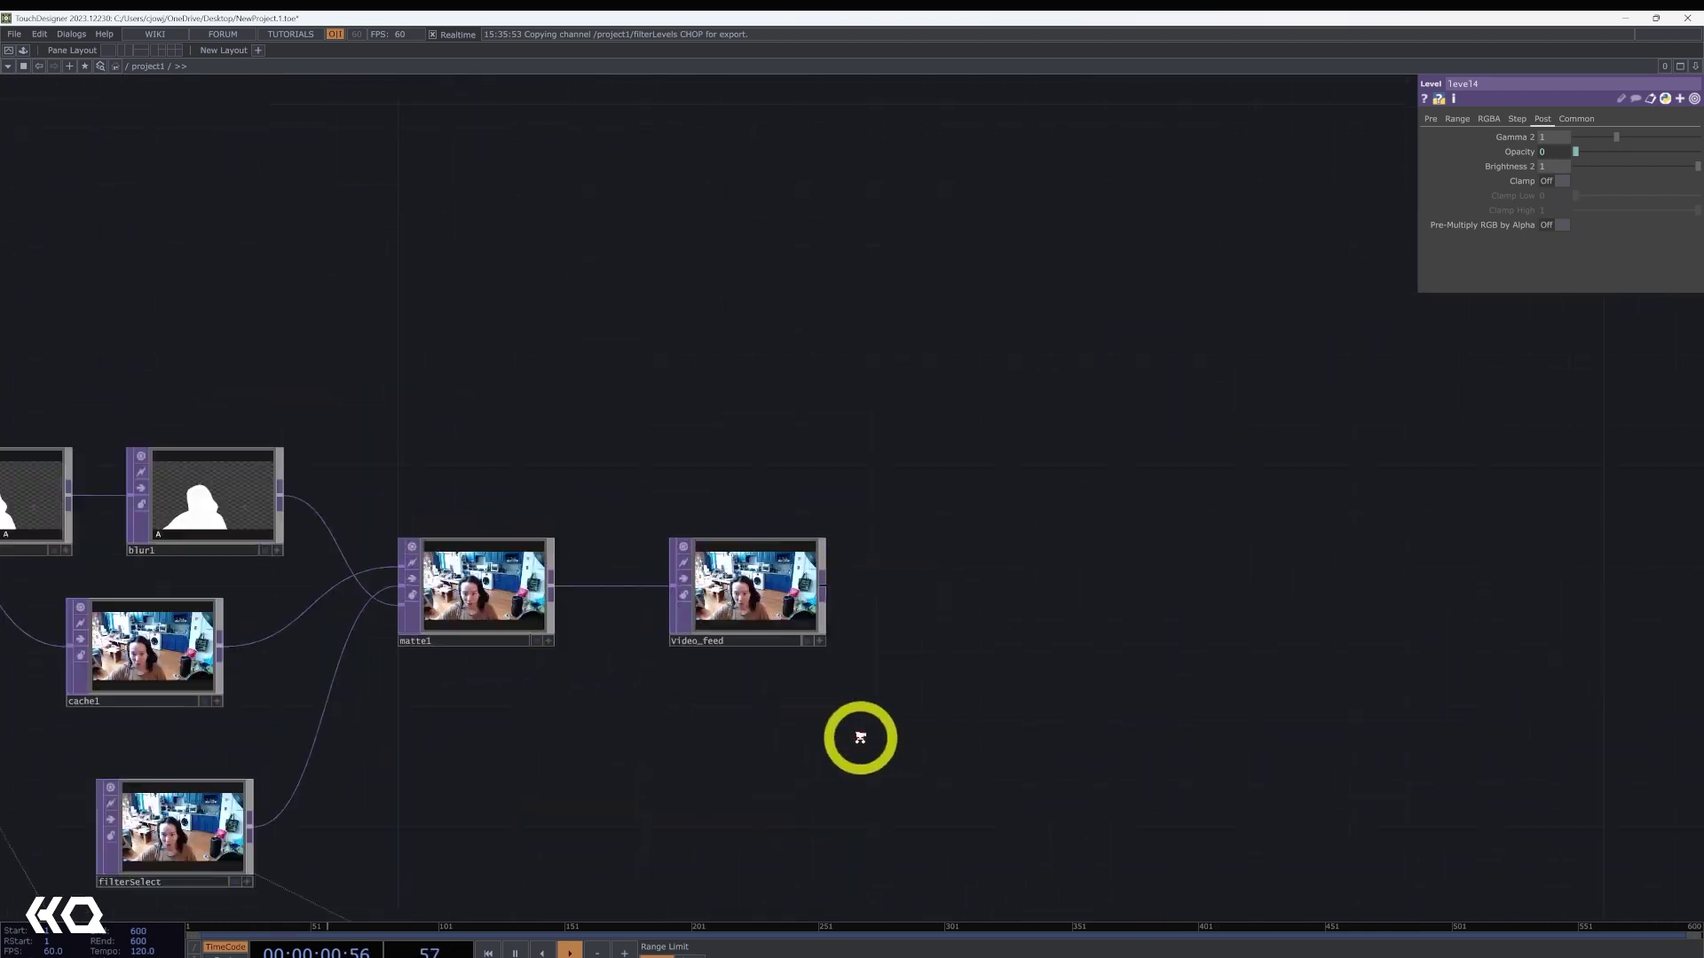
- Inspect the final video_feed output up close to check the finished photo booth image
drag(1002, 751, 1199, 876)
scroll(781, 599, up, 5)
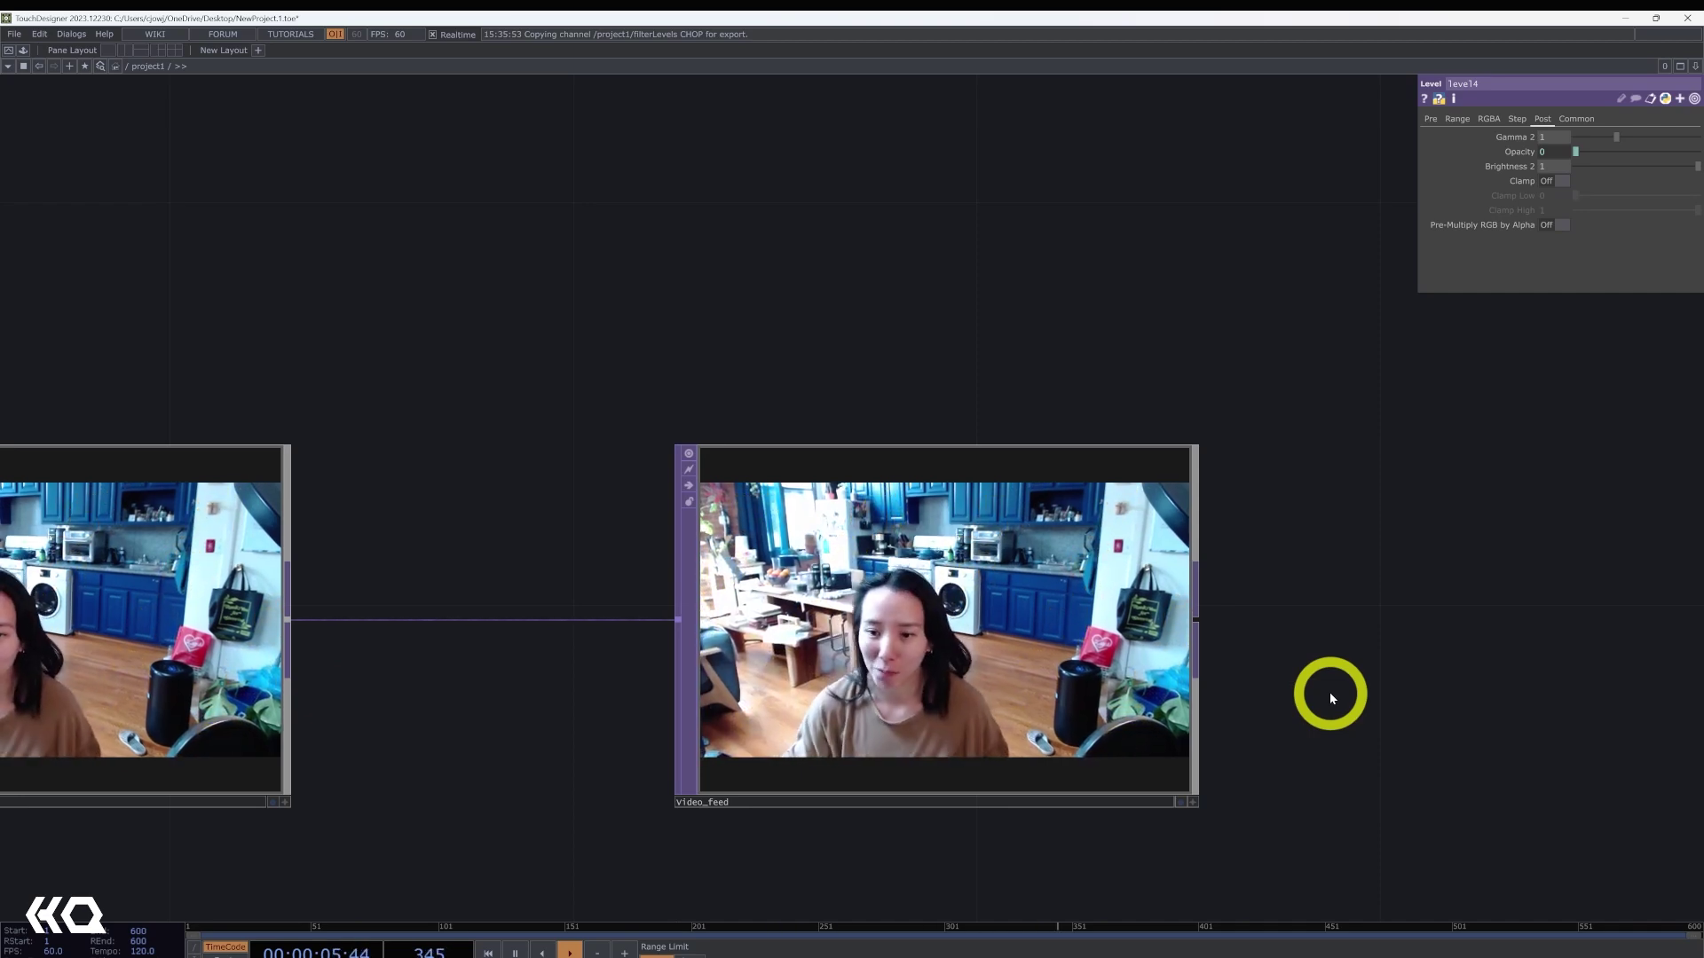
scroll(1329, 699, down, 5)
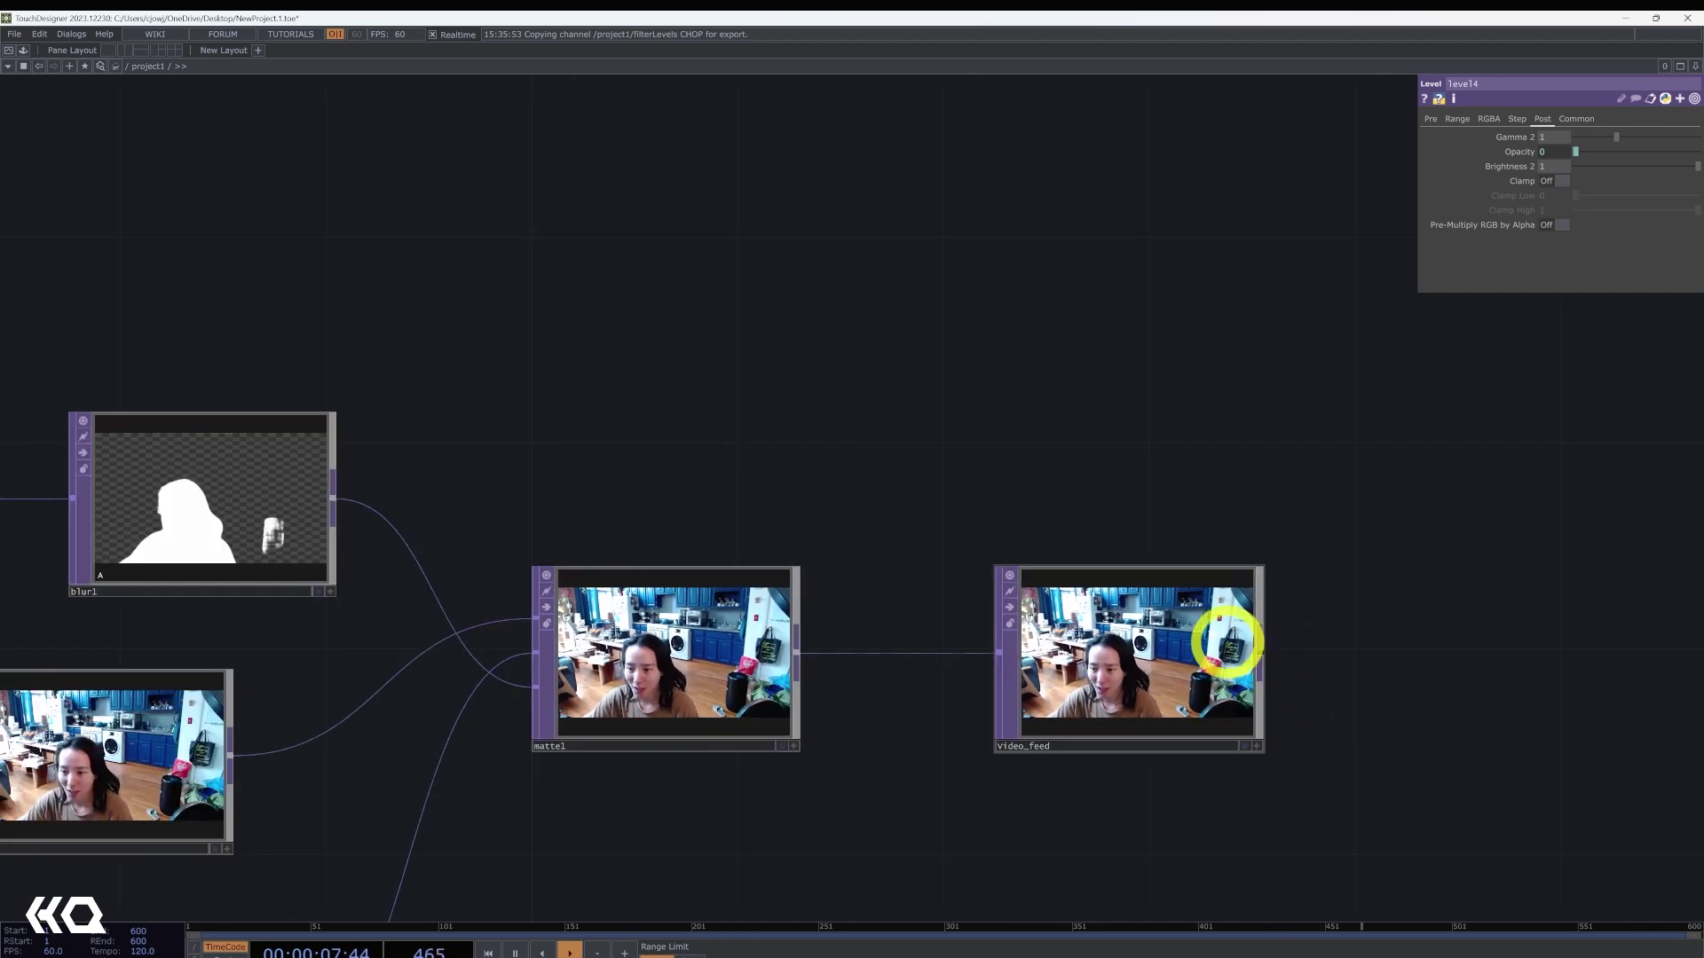
scroll(1224, 635, up, 8)
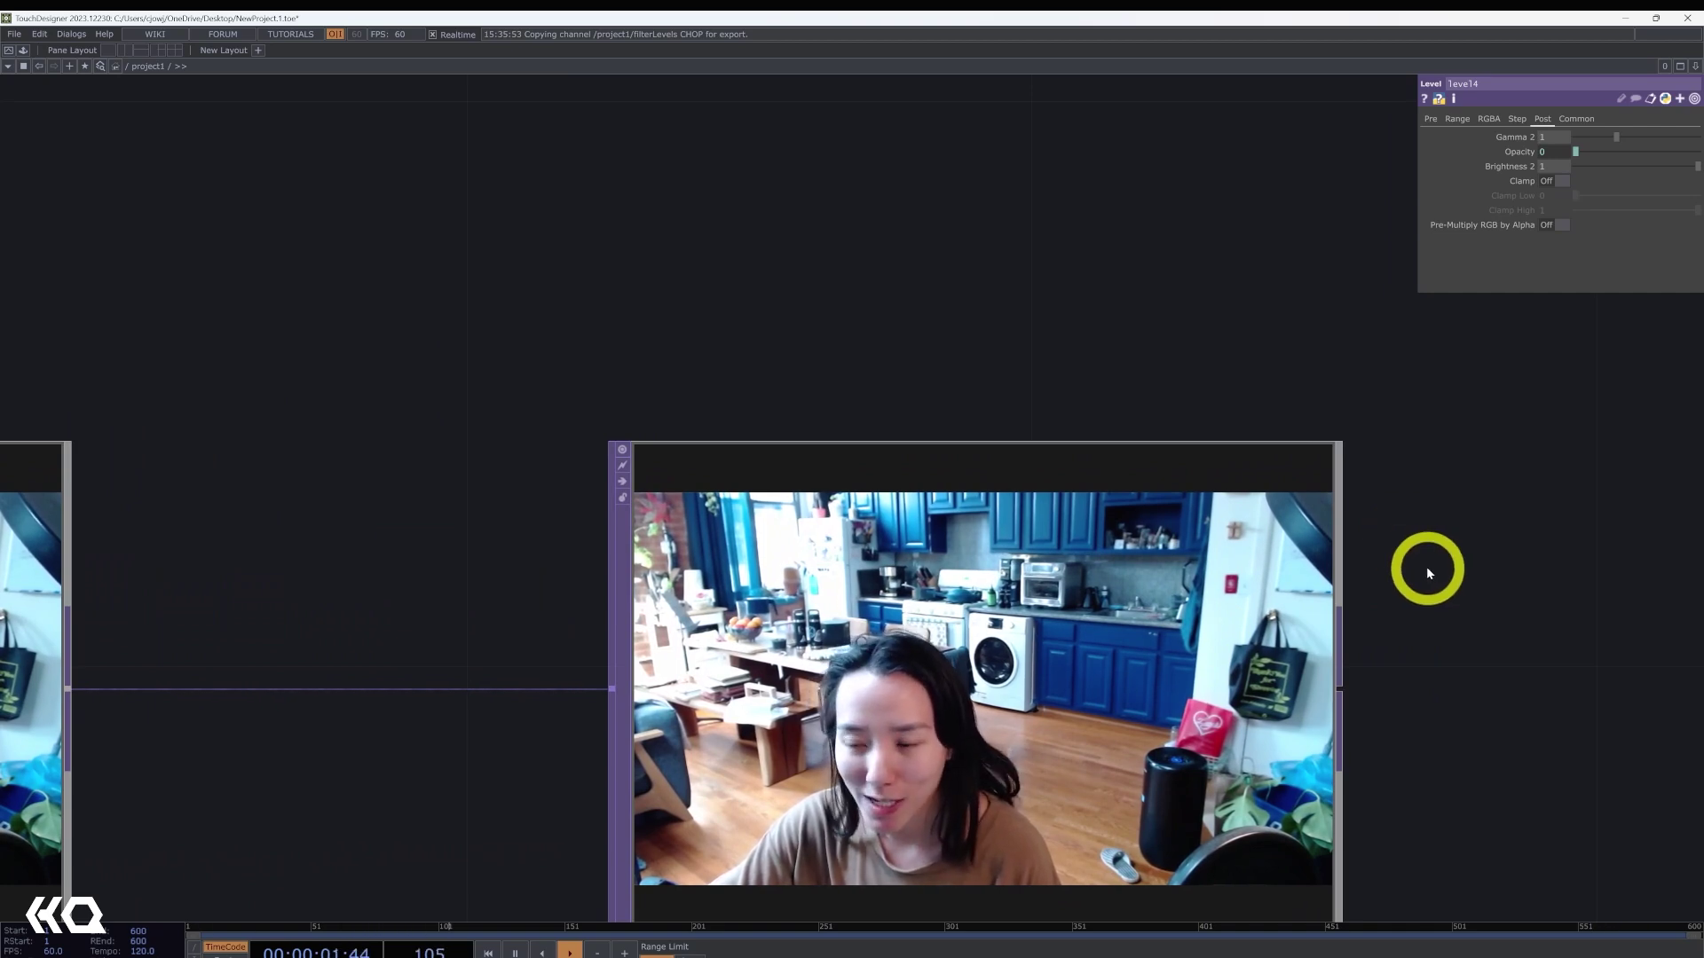
drag(1425, 572, 1335, 647)
scroll(1336, 647, down, 3)
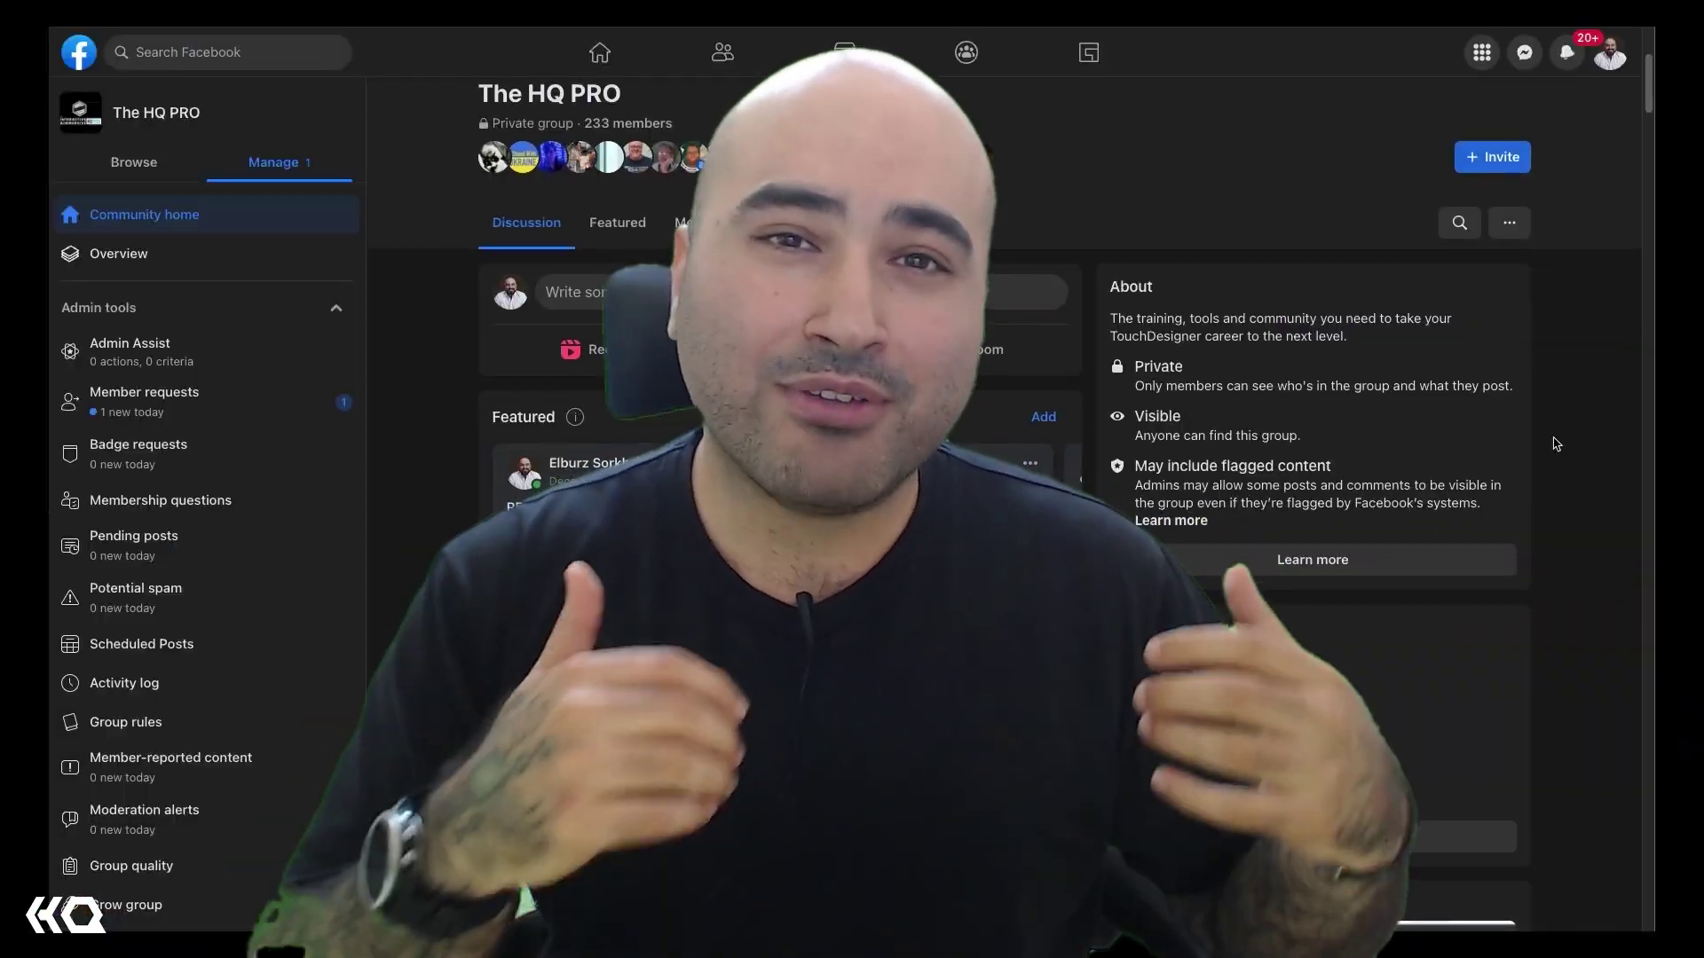
scroll(1555, 444, down, 3)
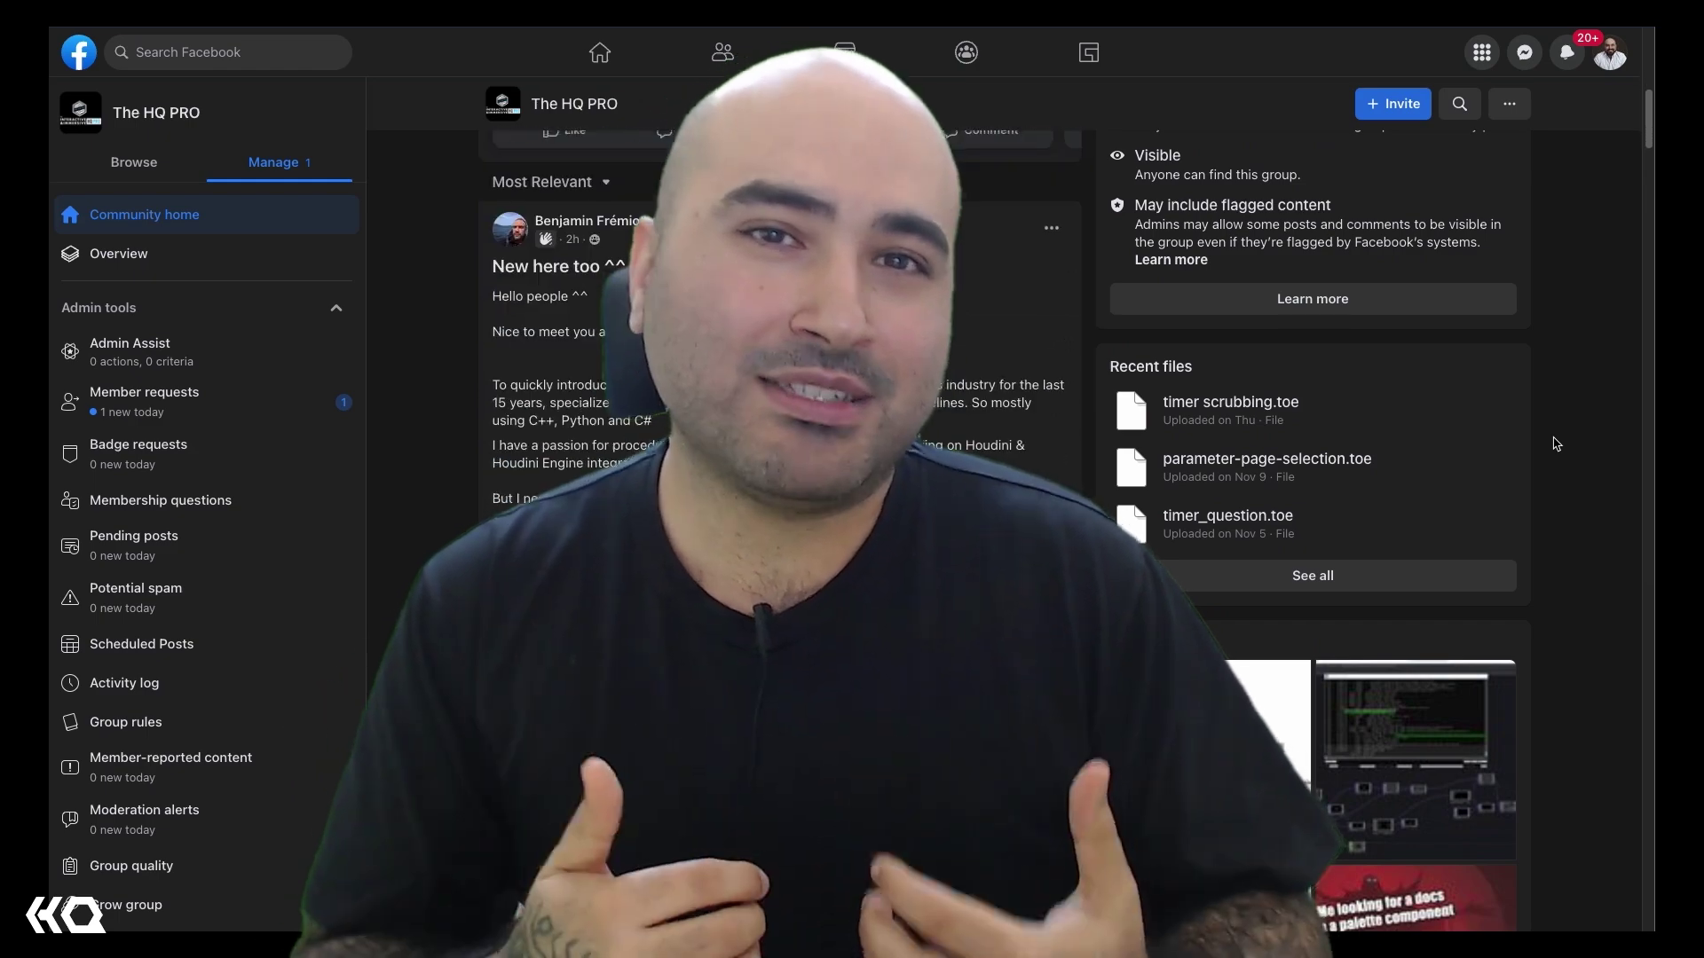
scroll(1556, 444, down, 3)
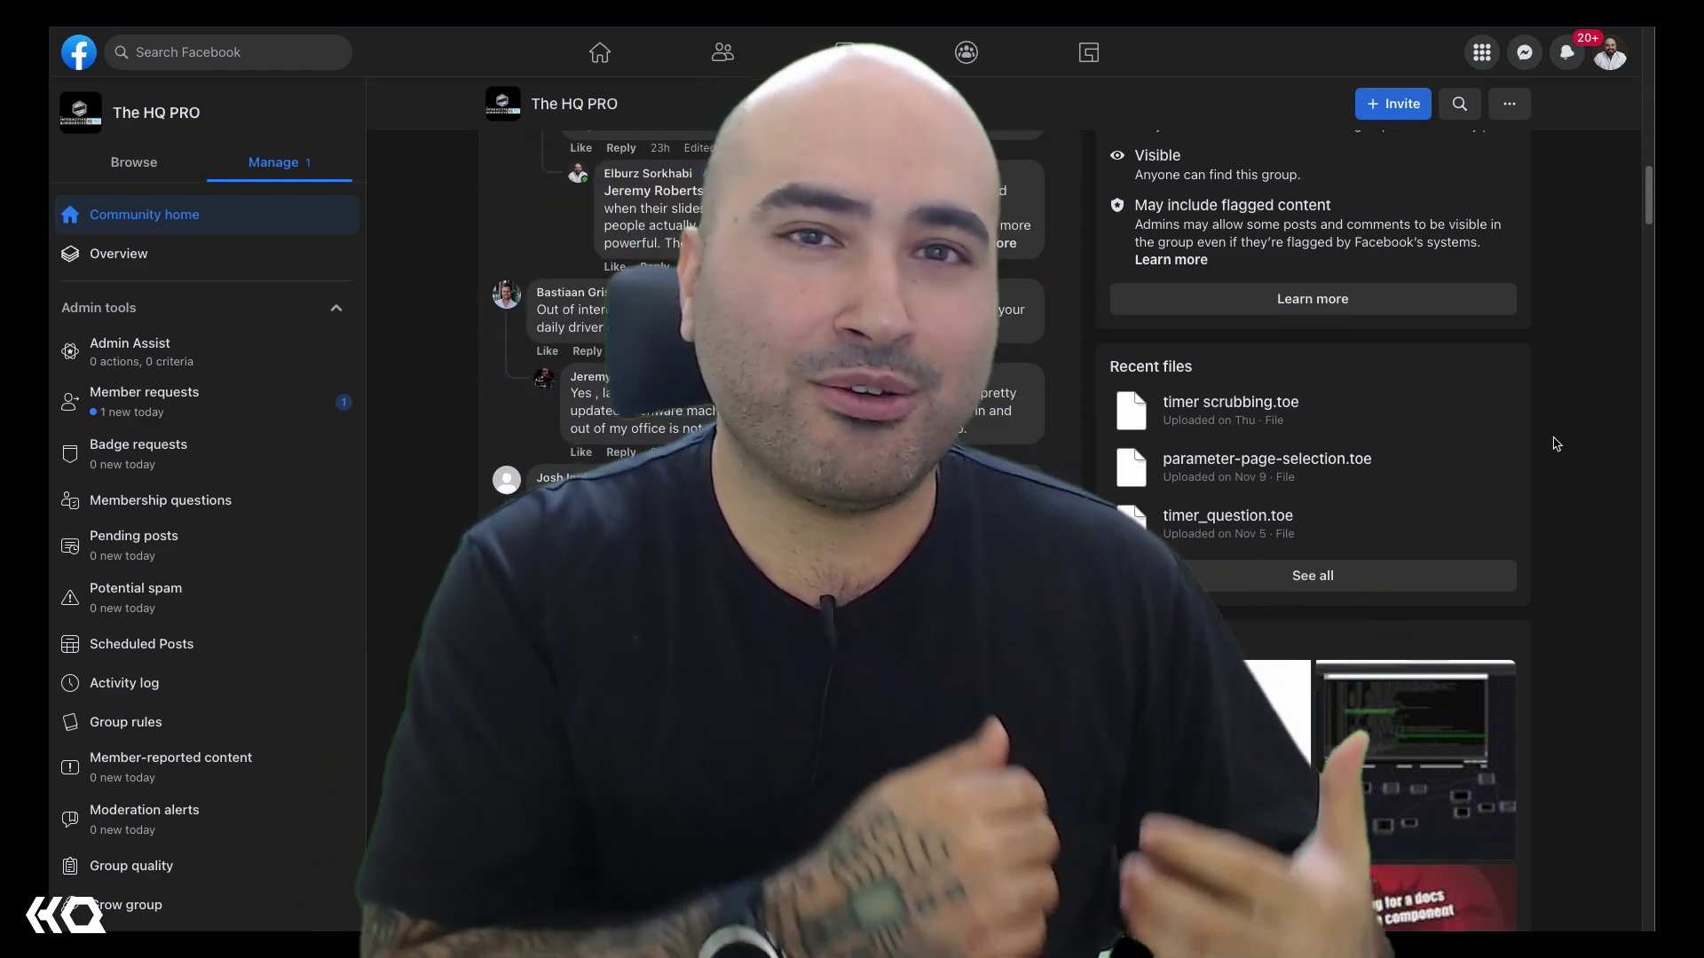
scroll(1556, 444, down, 5)
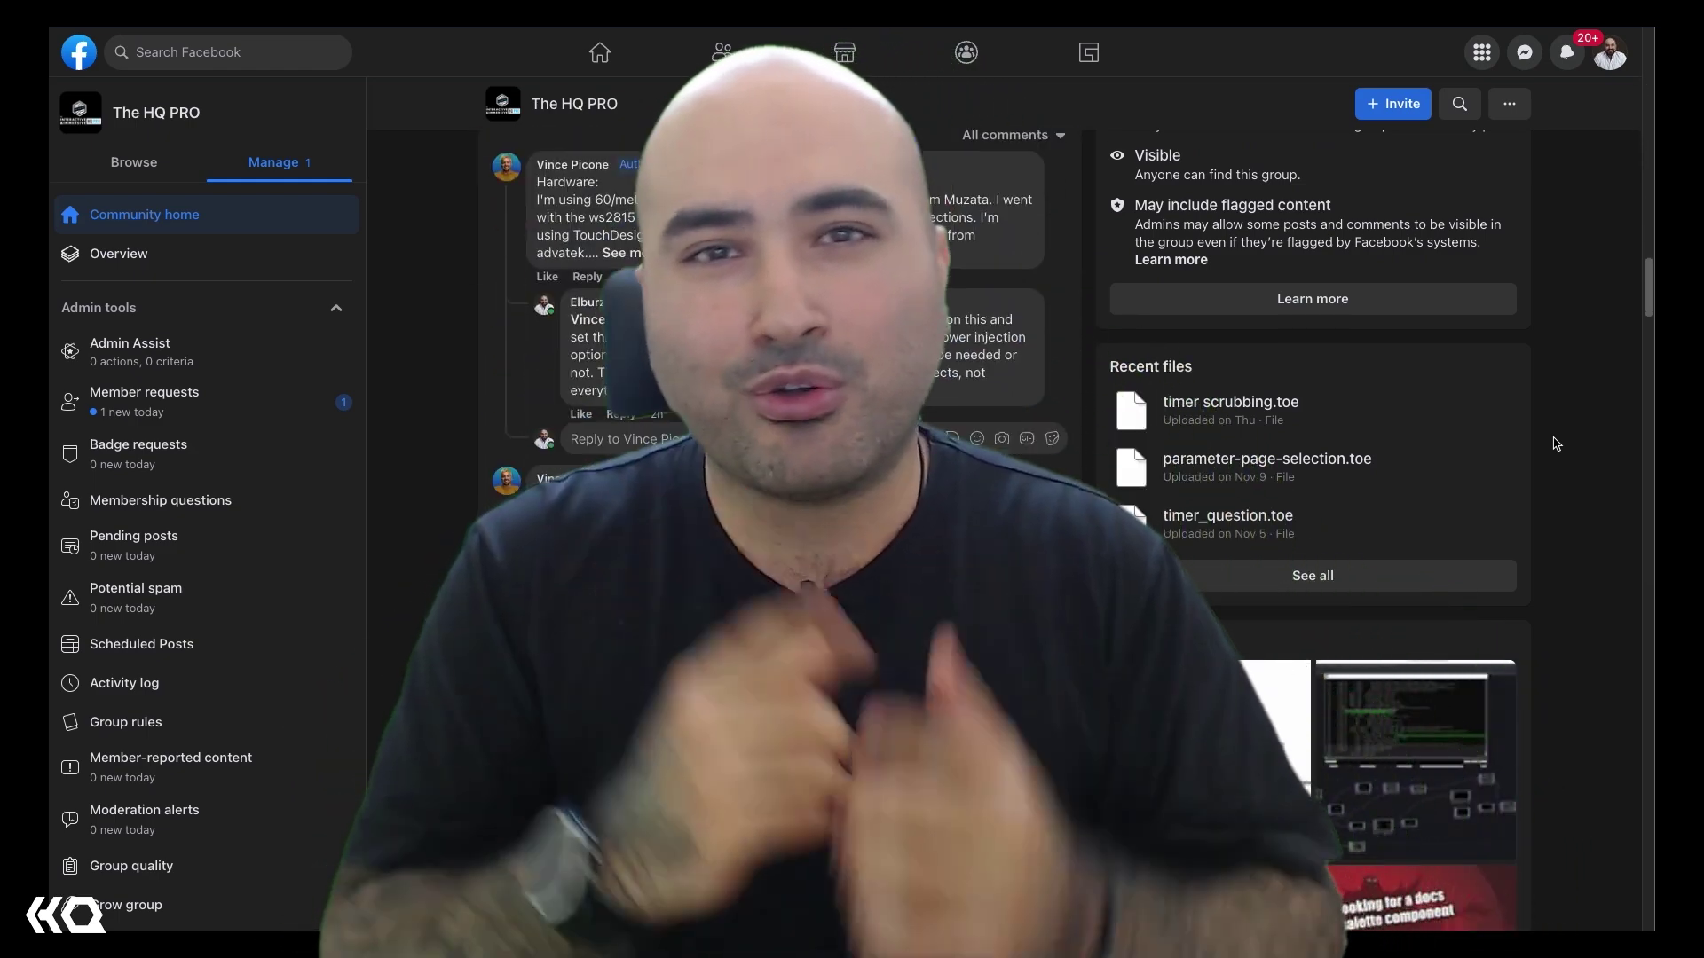